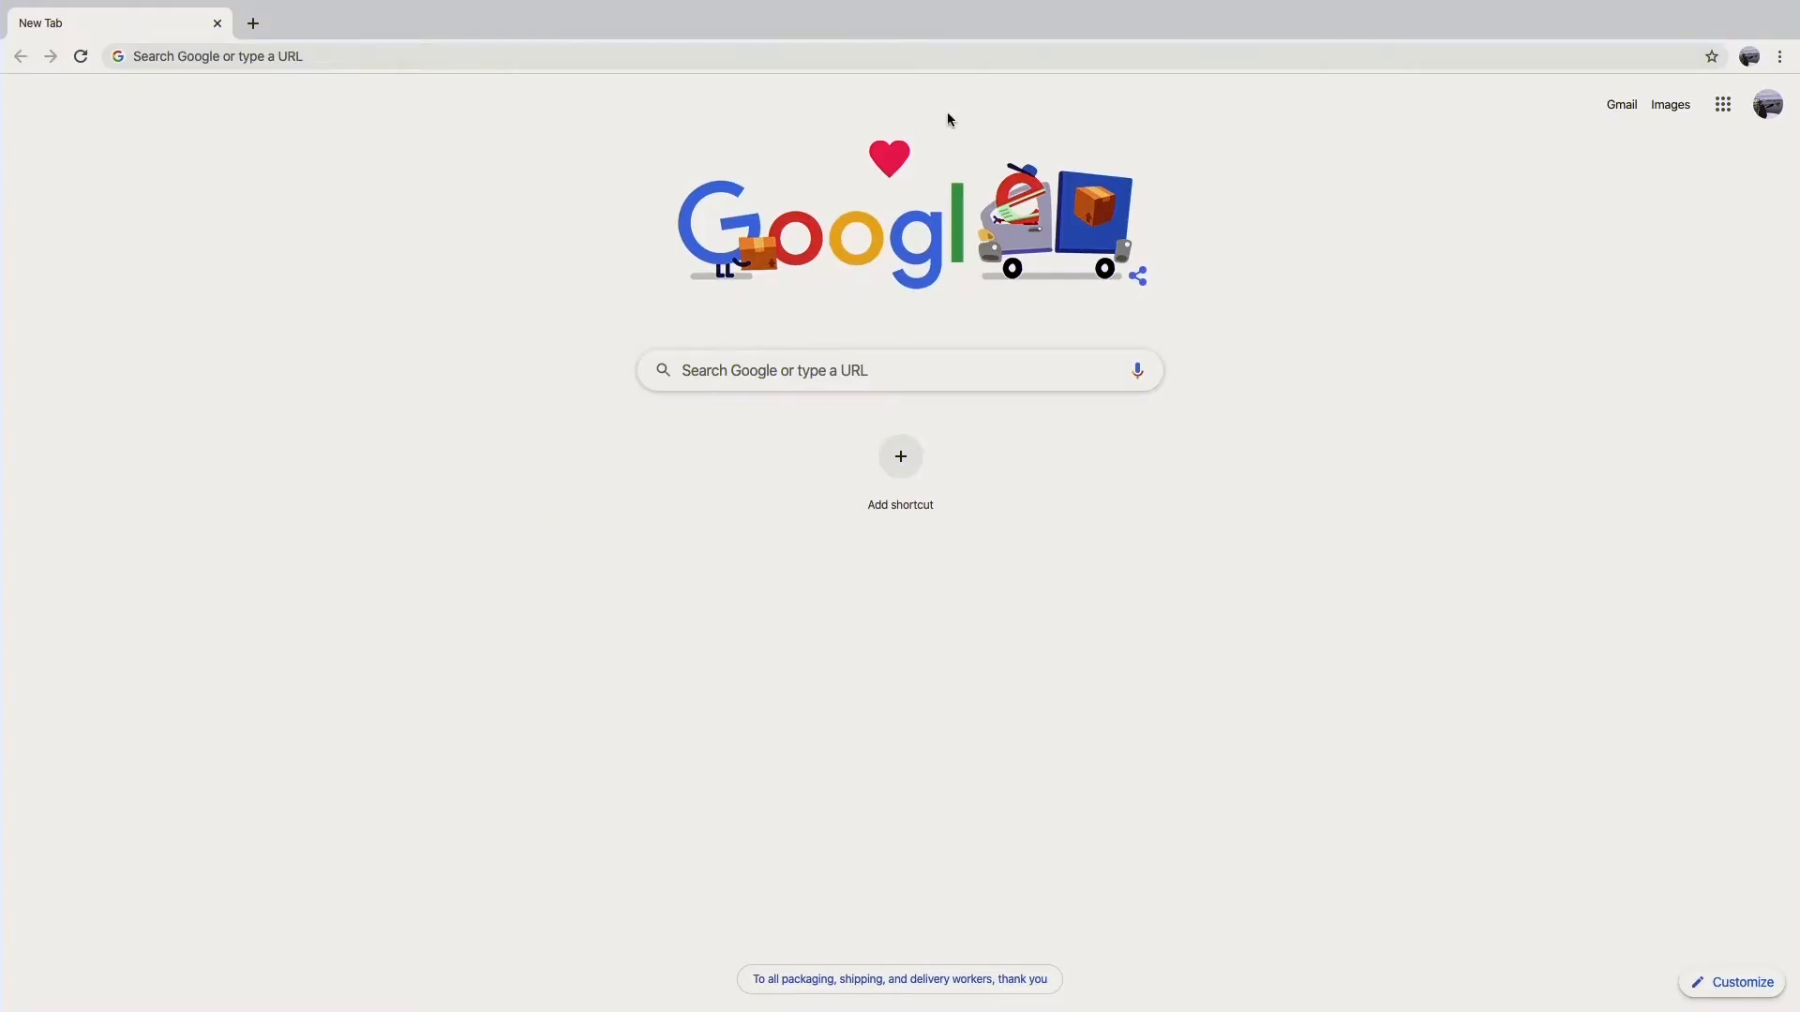
Step: Search Google for "audiotool" and open the Audiotool website from the results
{"action": "left_click", "coordinate": [778, 370]}
{"action": "type", "text": "audiotool"}
{"action": "key", "text": "Return"}
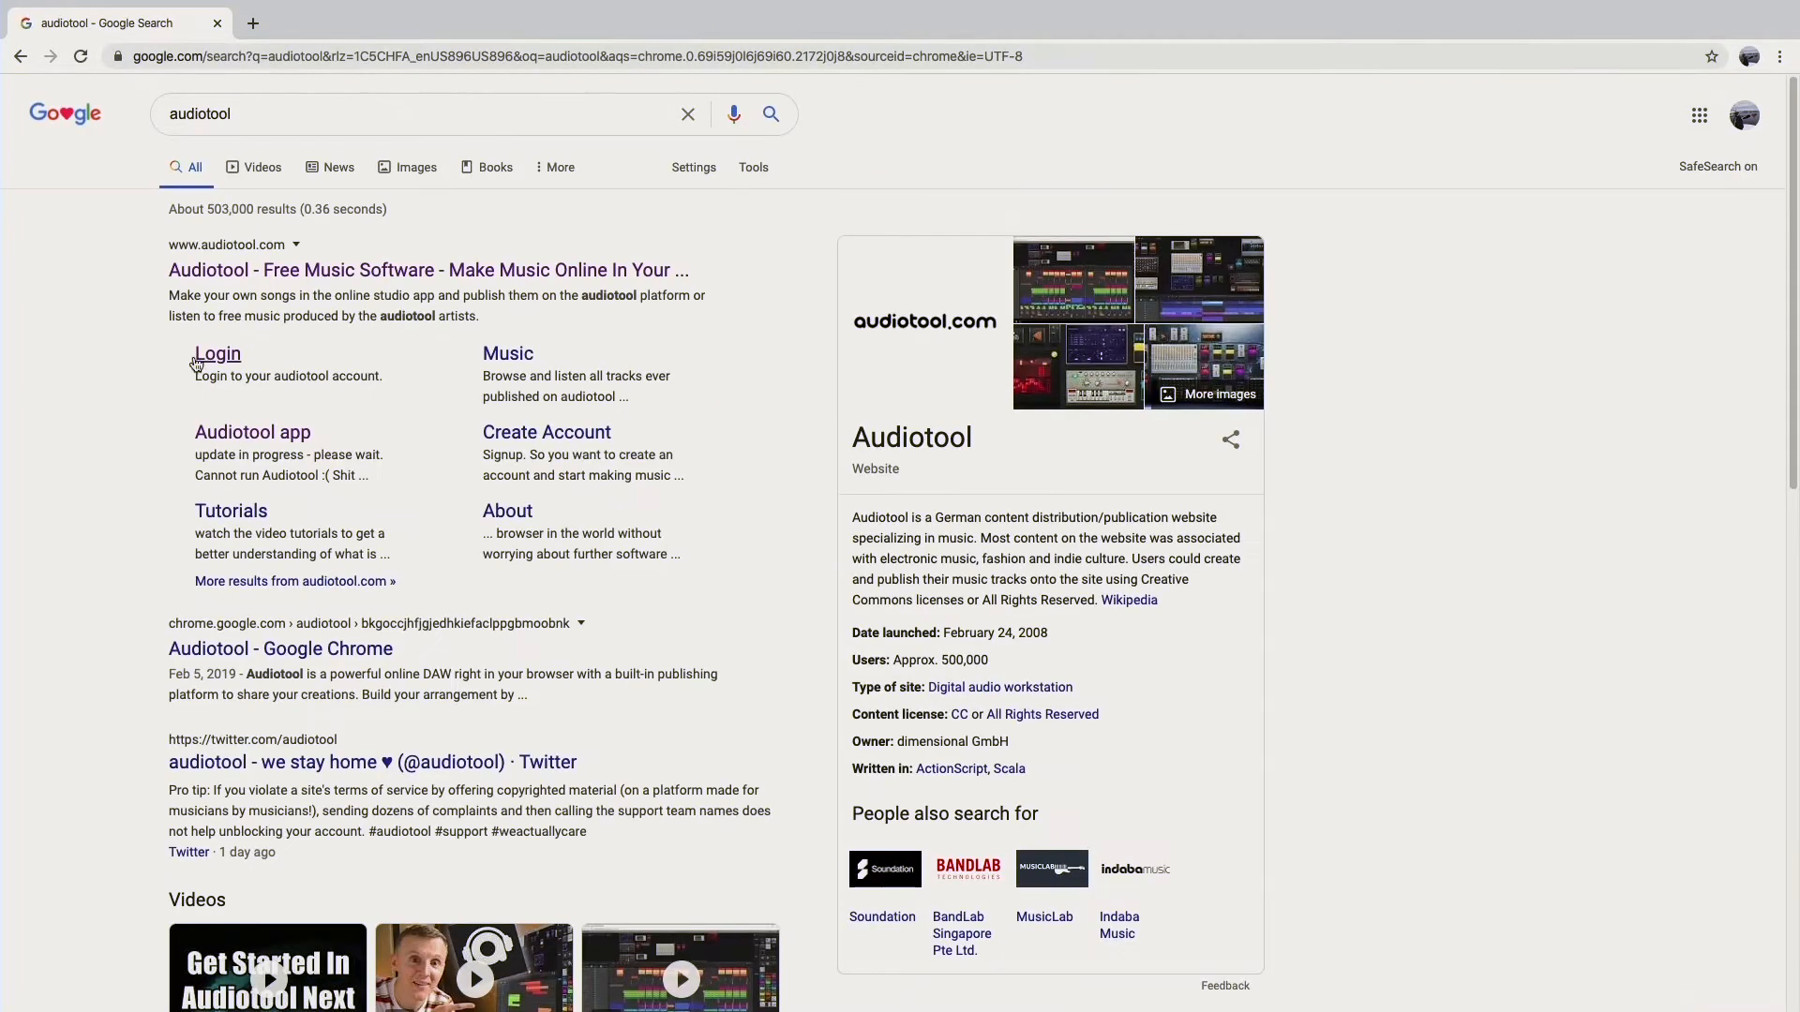
{"action": "left_click", "coordinate": [429, 277]}
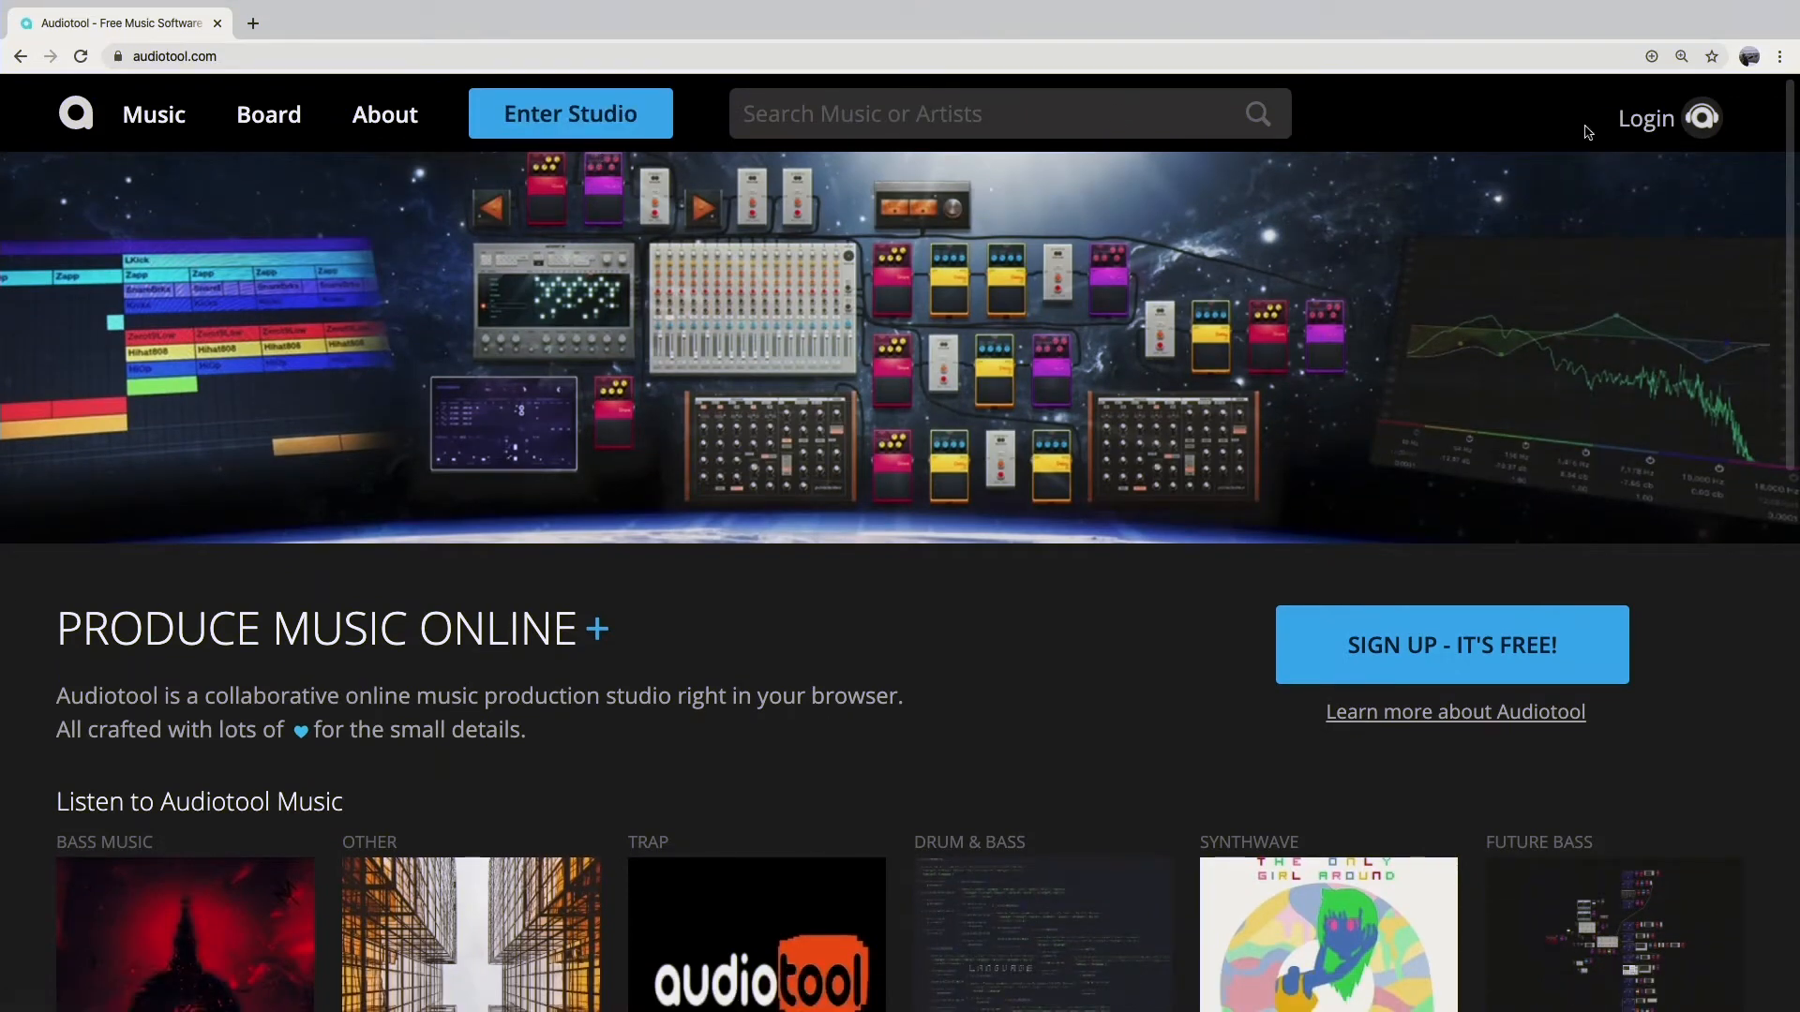
Step: Log in to Audiotool with the Google account and enter the studio
{"action": "left_click", "coordinate": [563, 120]}
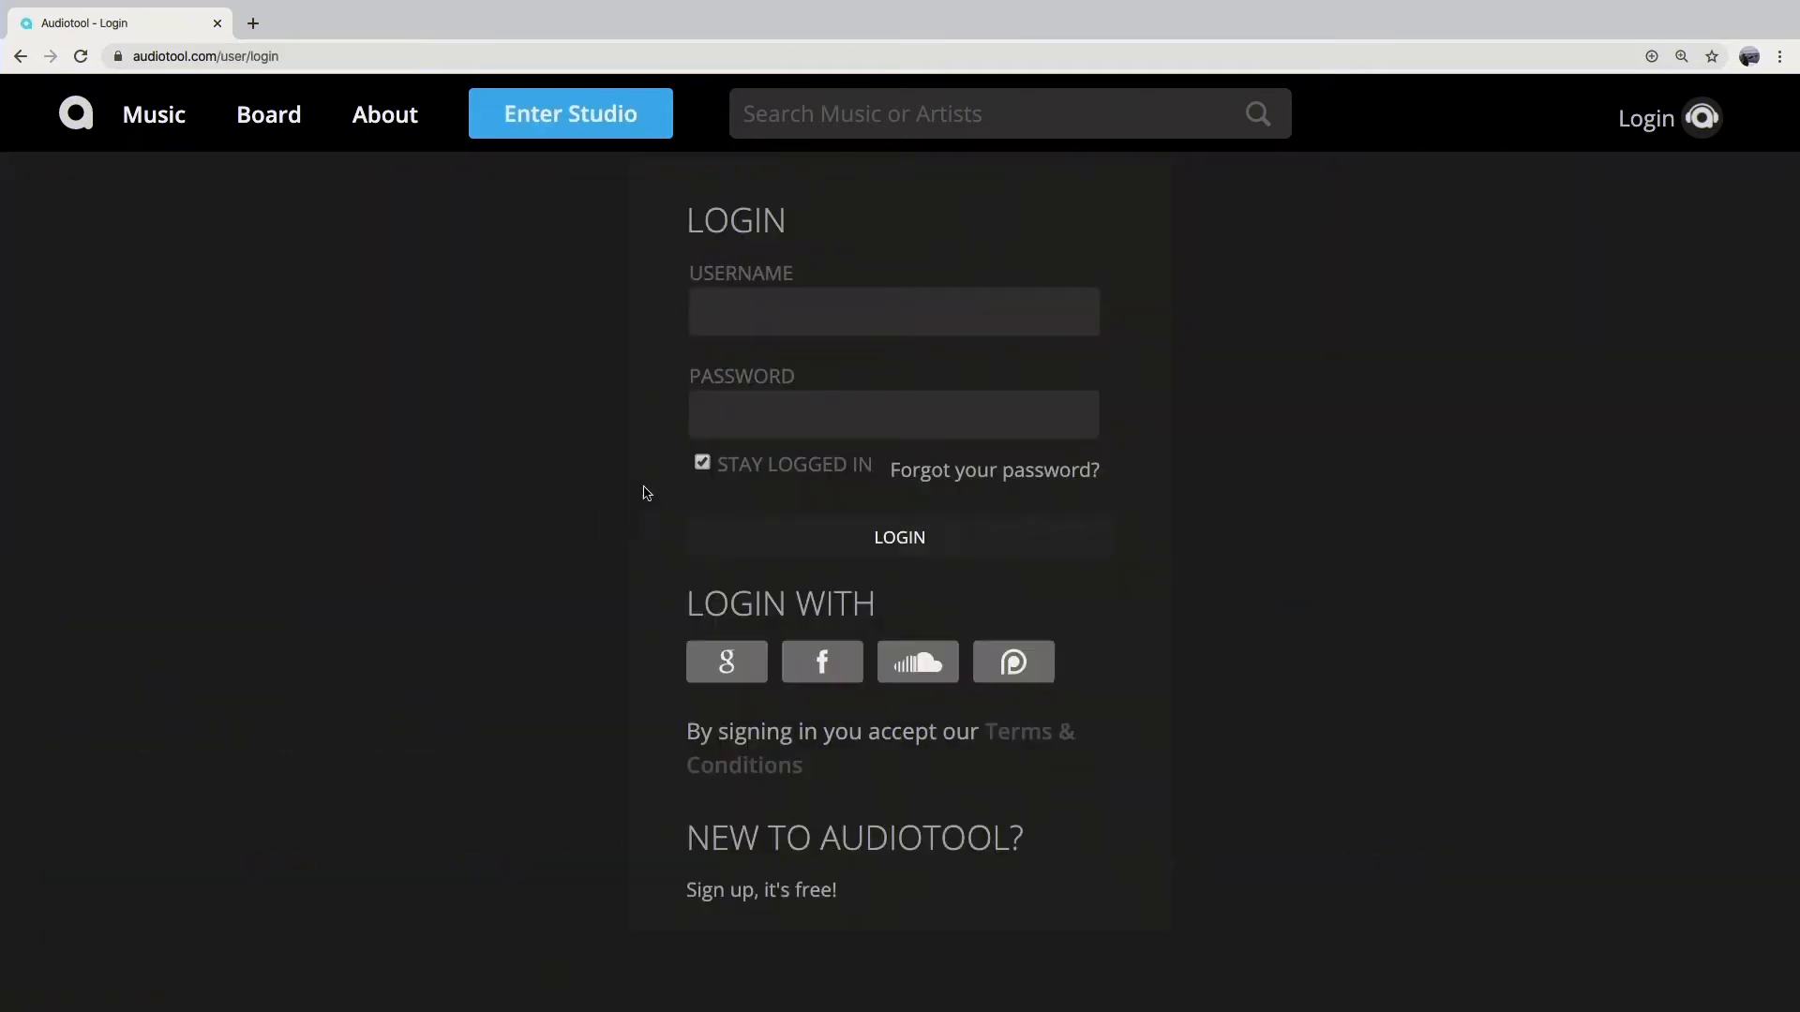
{"action": "left_click", "coordinate": [729, 669]}
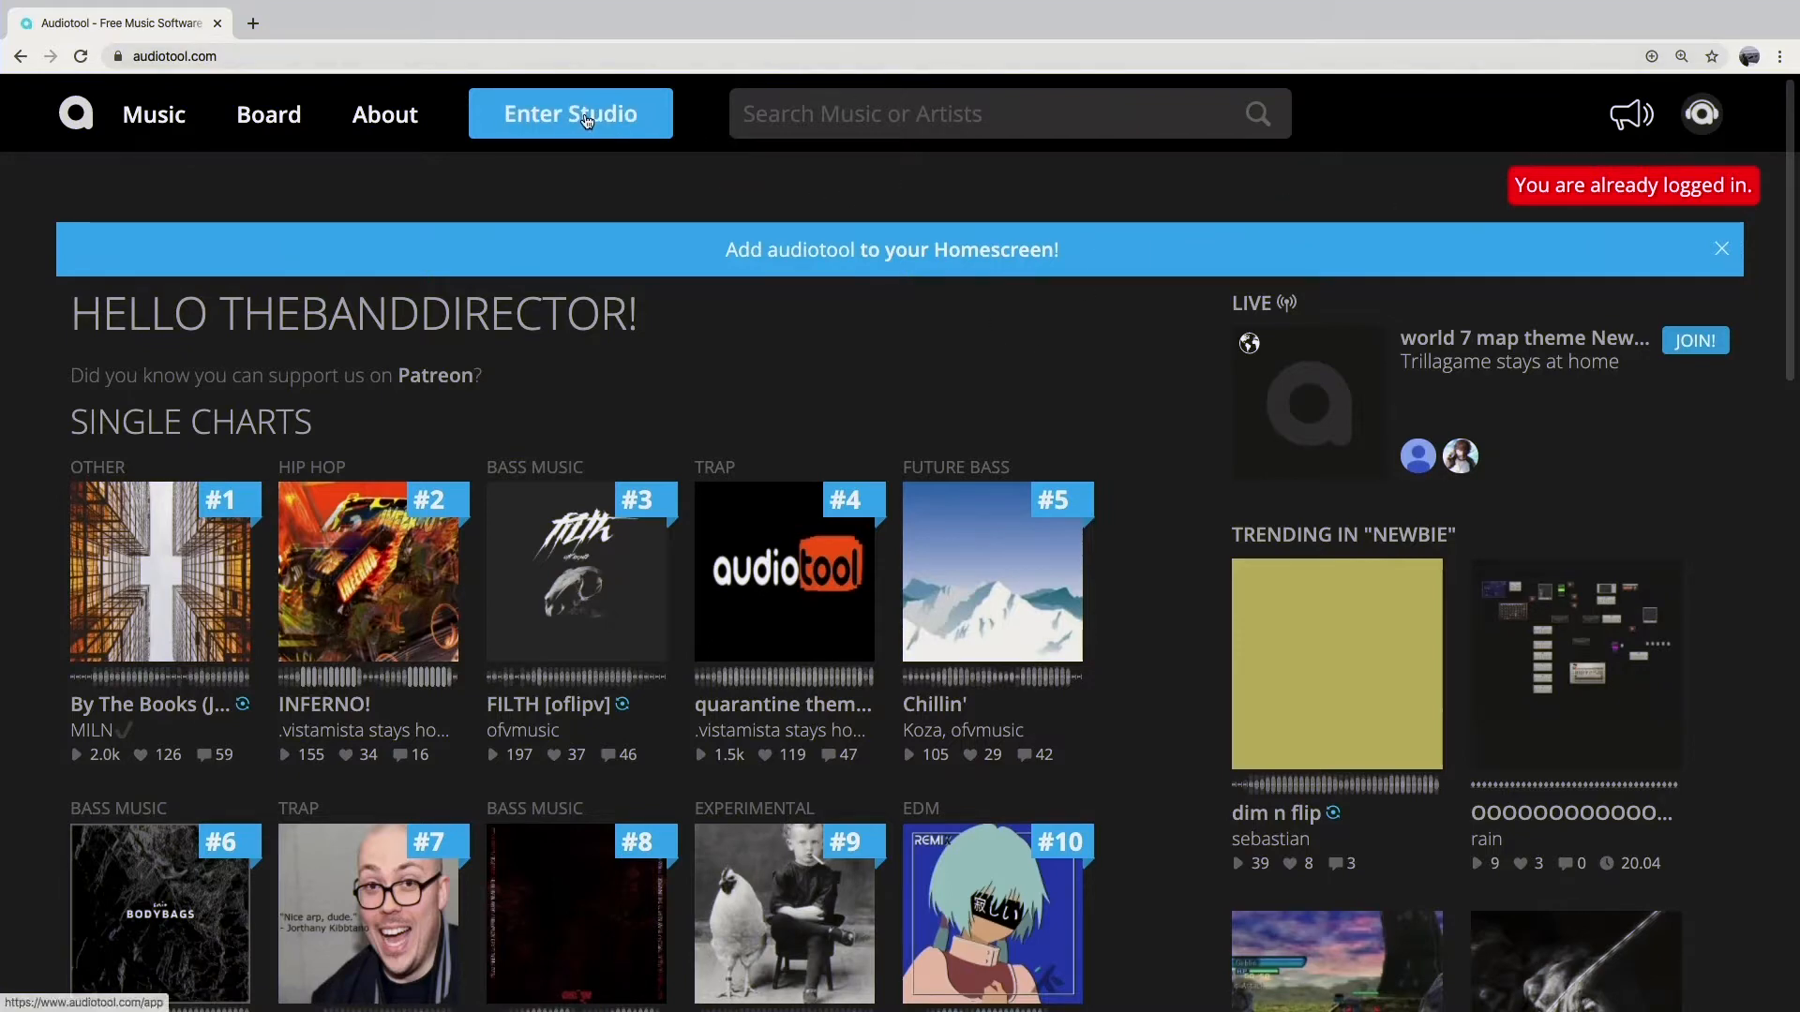
{"action": "left_click", "coordinate": [585, 119]}
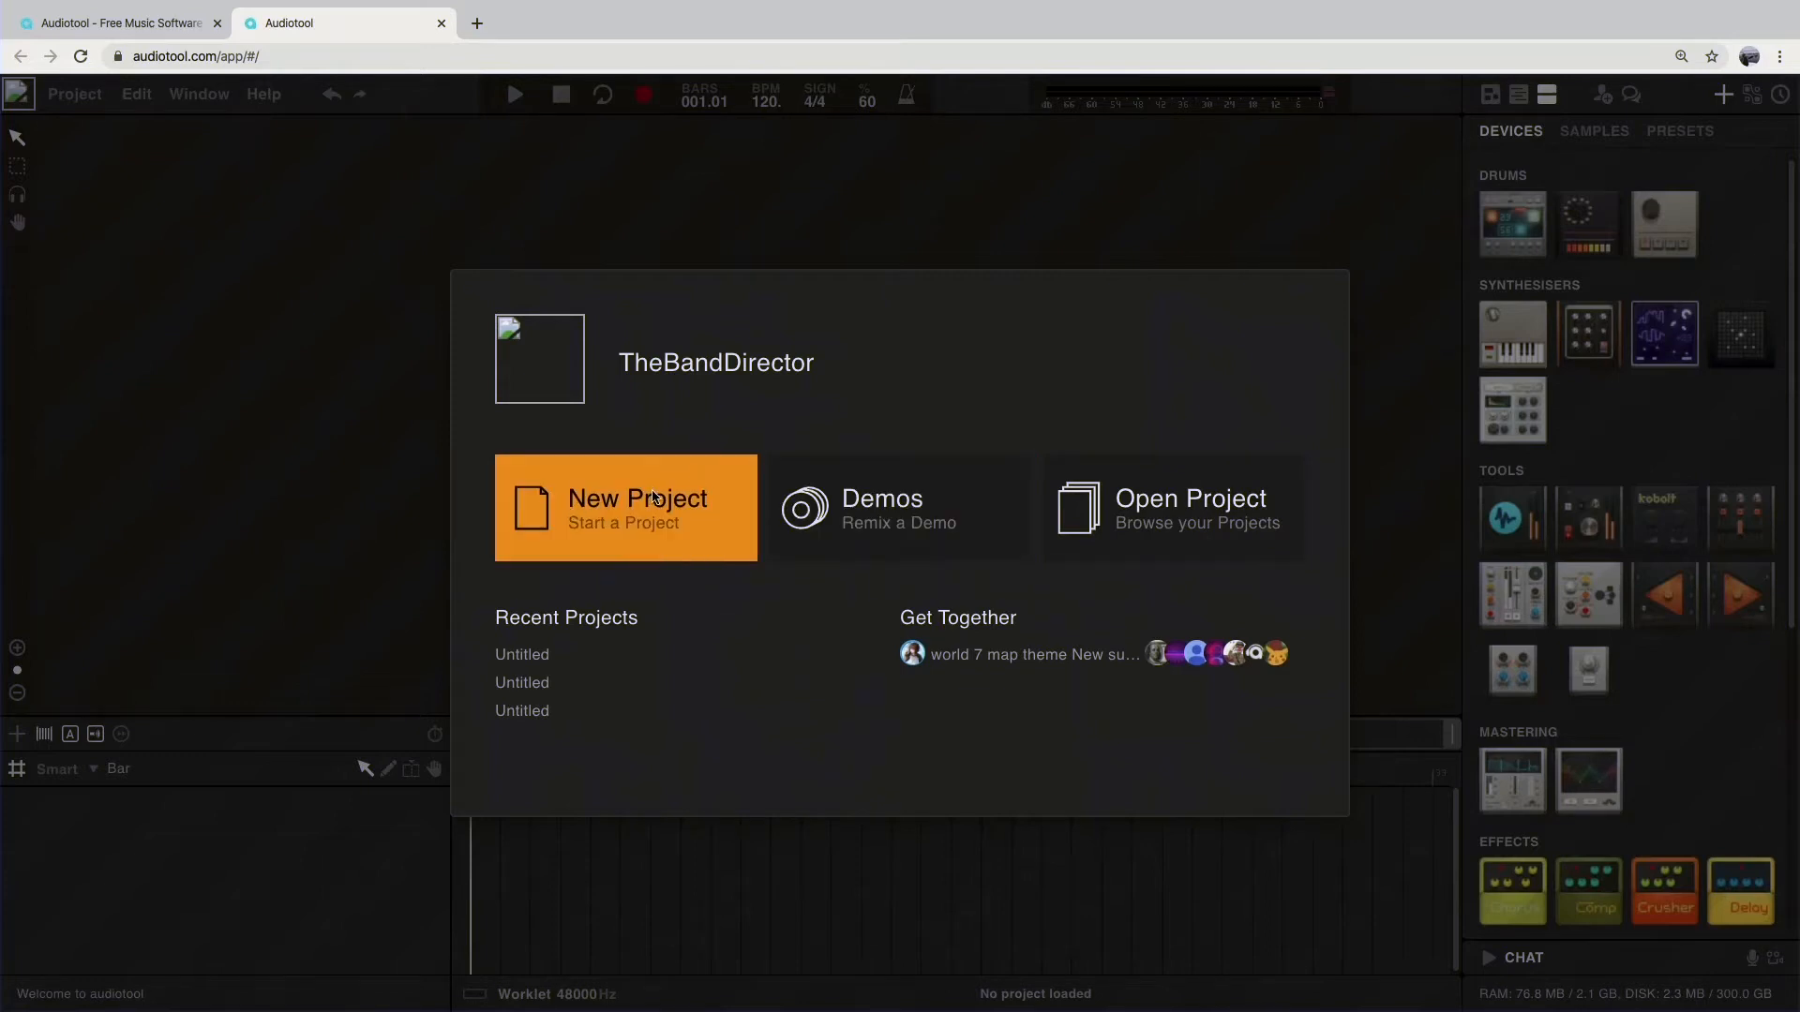
Step: Start a new project and dismiss the unsaved-project reminder
{"action": "left_click", "coordinate": [654, 497]}
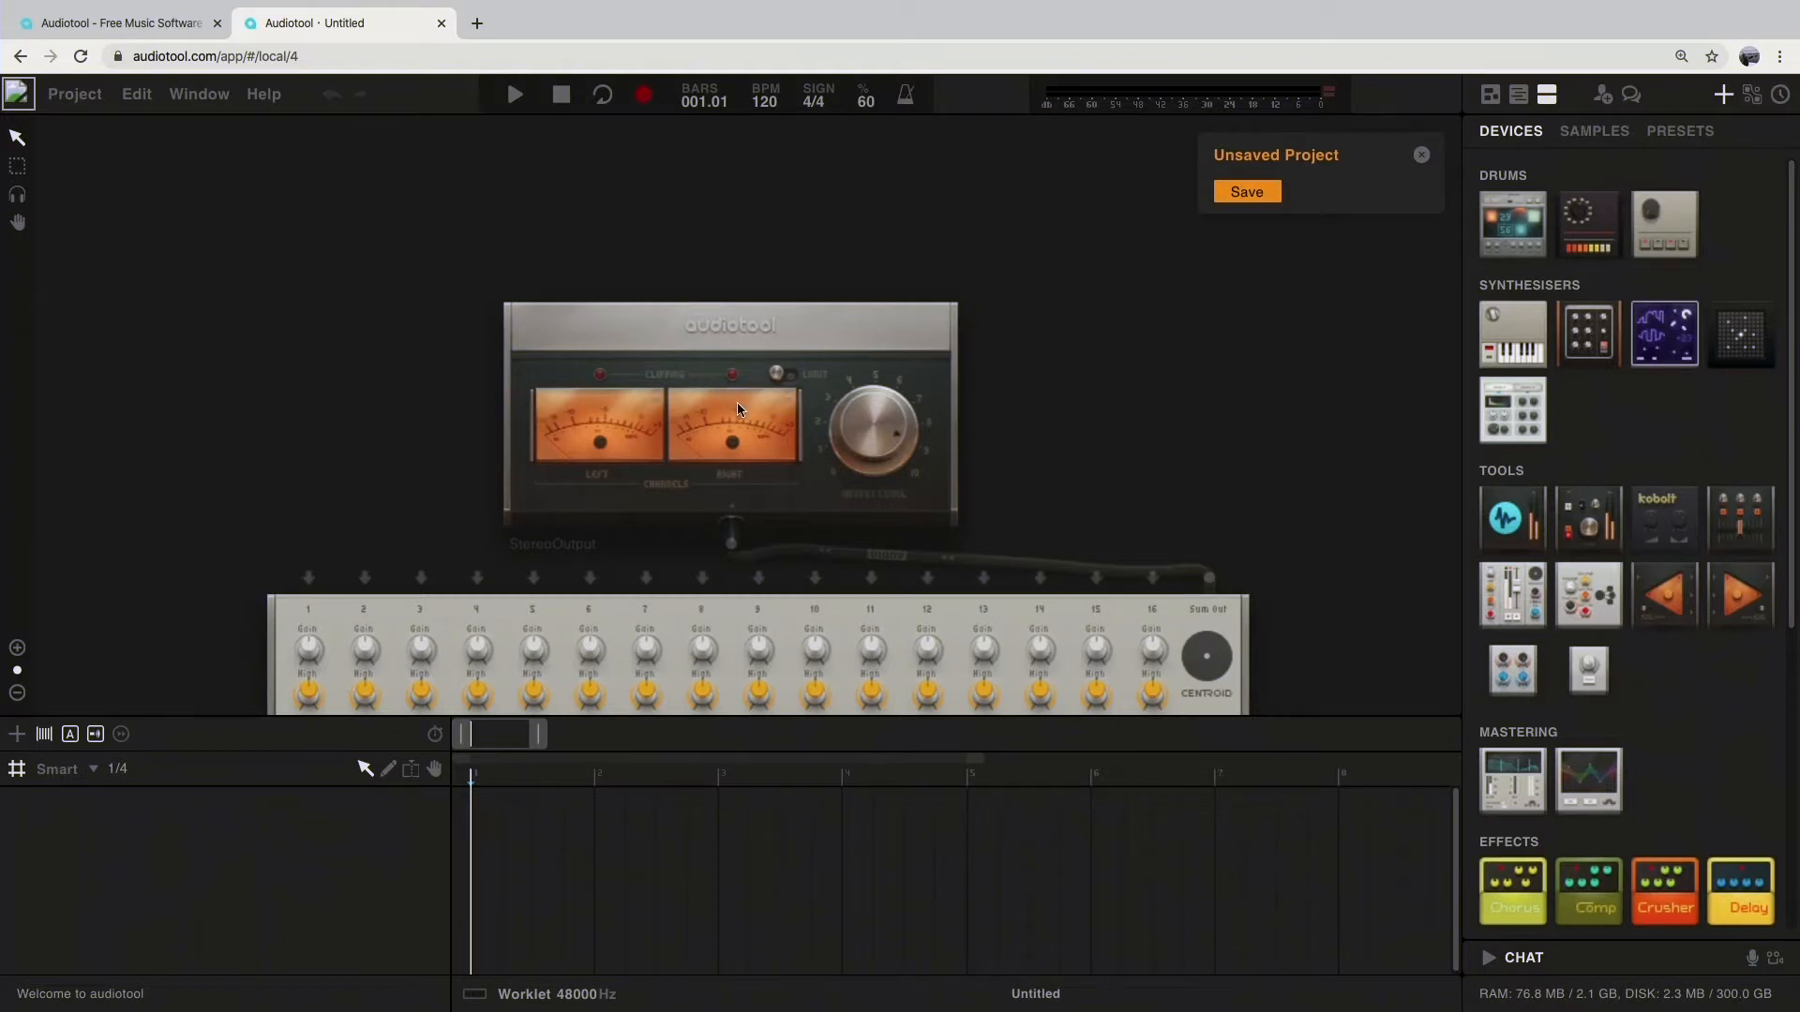
{"action": "scroll", "coordinate": [738, 407], "scroll_direction": "up", "scroll_amount": 2}
{"action": "scroll", "coordinate": [740, 408], "scroll_direction": "down", "scroll_amount": 4}
{"action": "scroll", "coordinate": [848, 449], "scroll_direction": "down", "scroll_amount": 1}
{"action": "scroll", "coordinate": [861, 448], "scroll_direction": "down", "scroll_amount": 1}
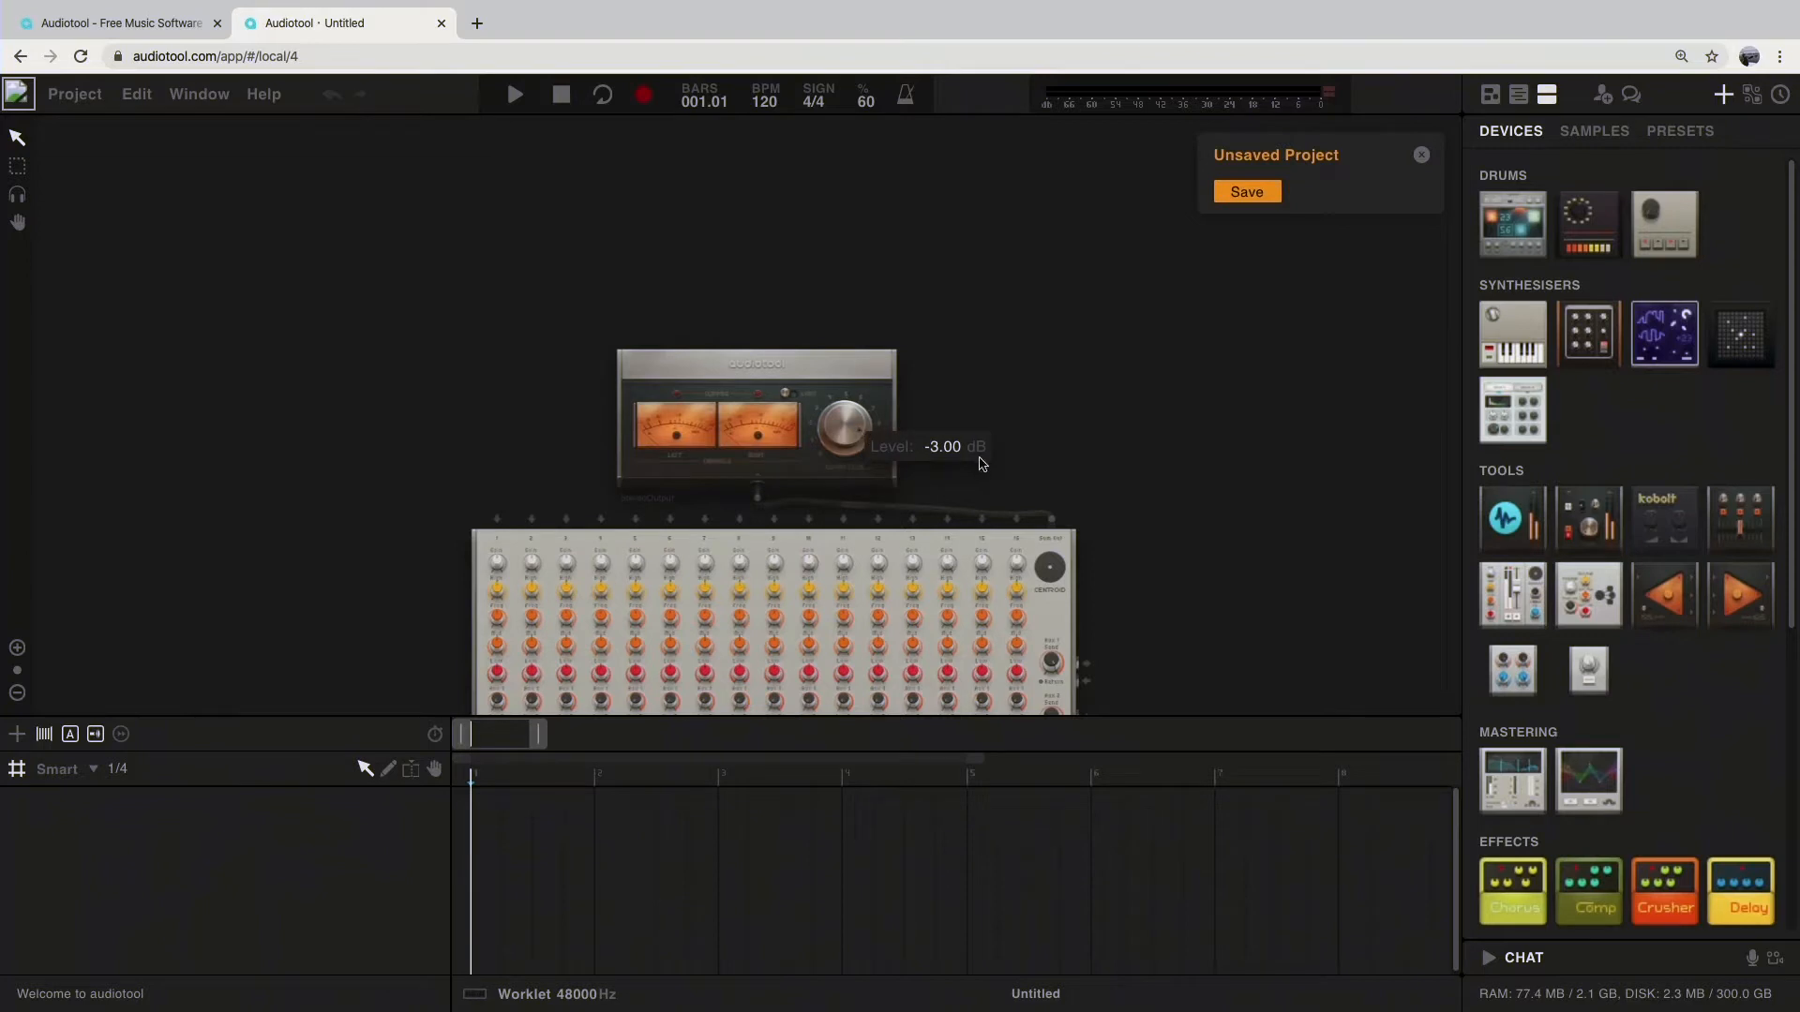
{"action": "left_click_drag", "start_coordinate": [1222, 560], "coordinate": [1219, 331]}
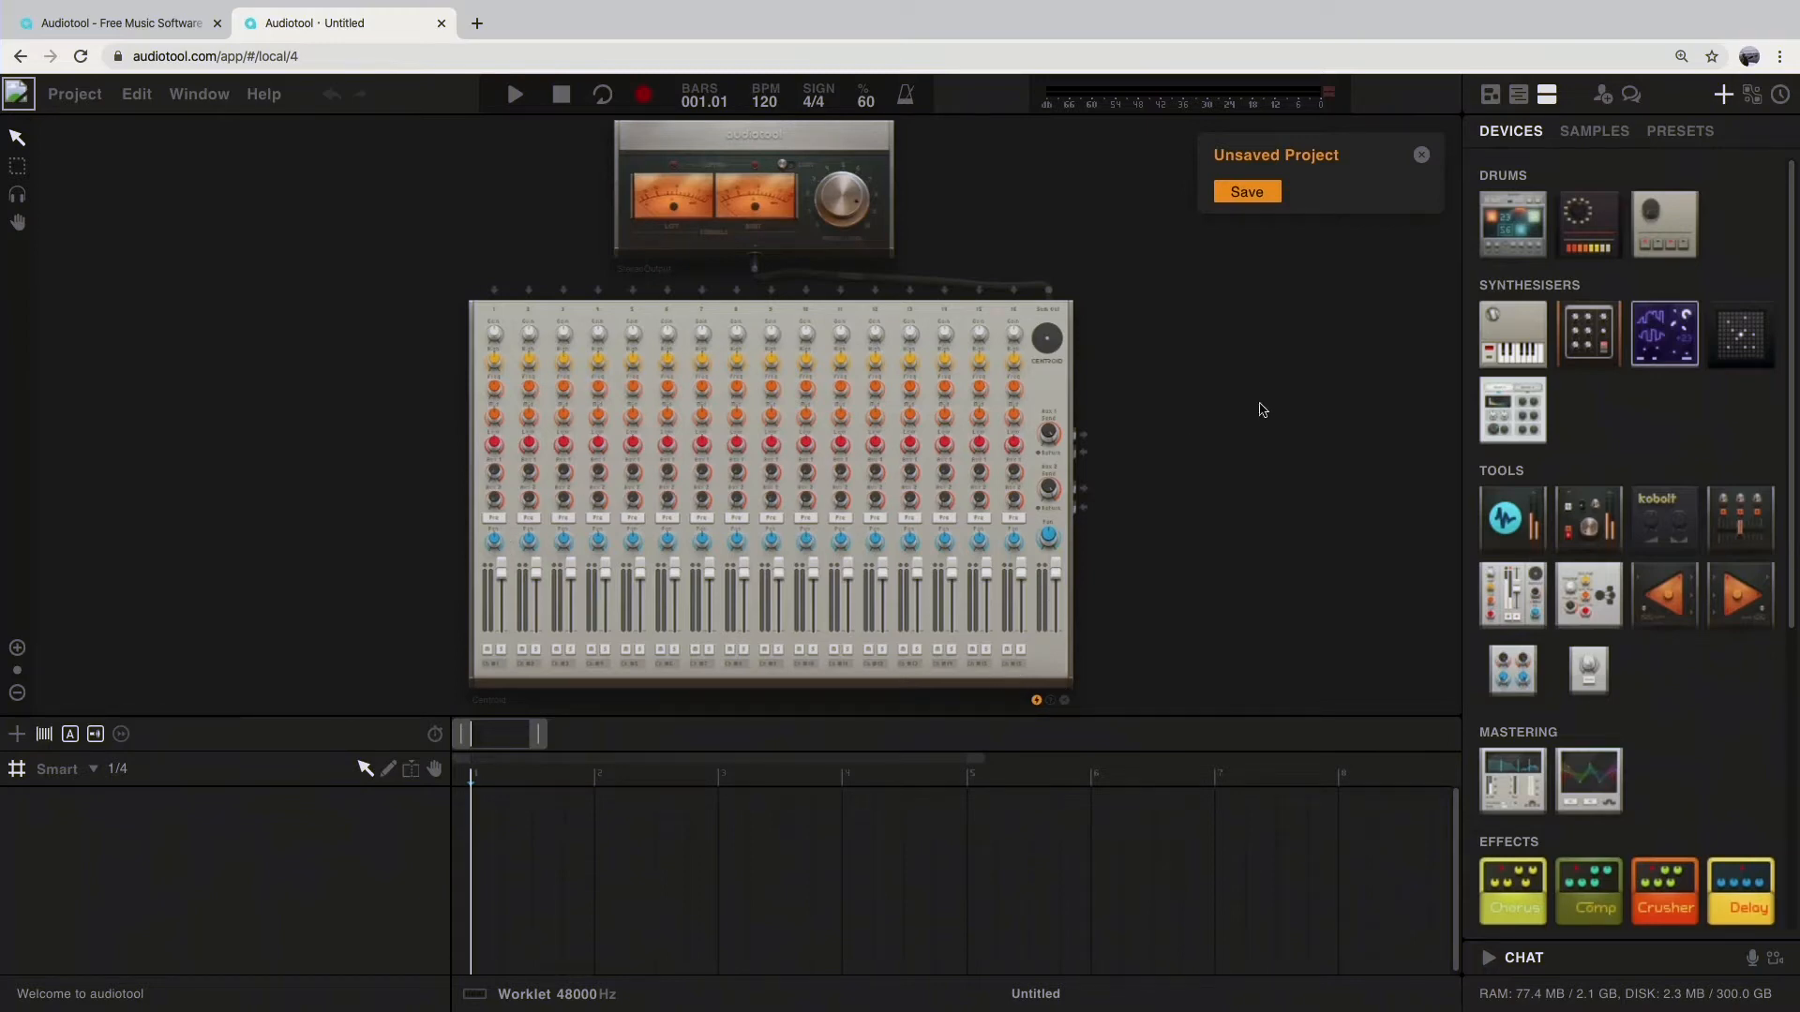
{"action": "left_click_drag", "start_coordinate": [1295, 466], "coordinate": [984, 457]}
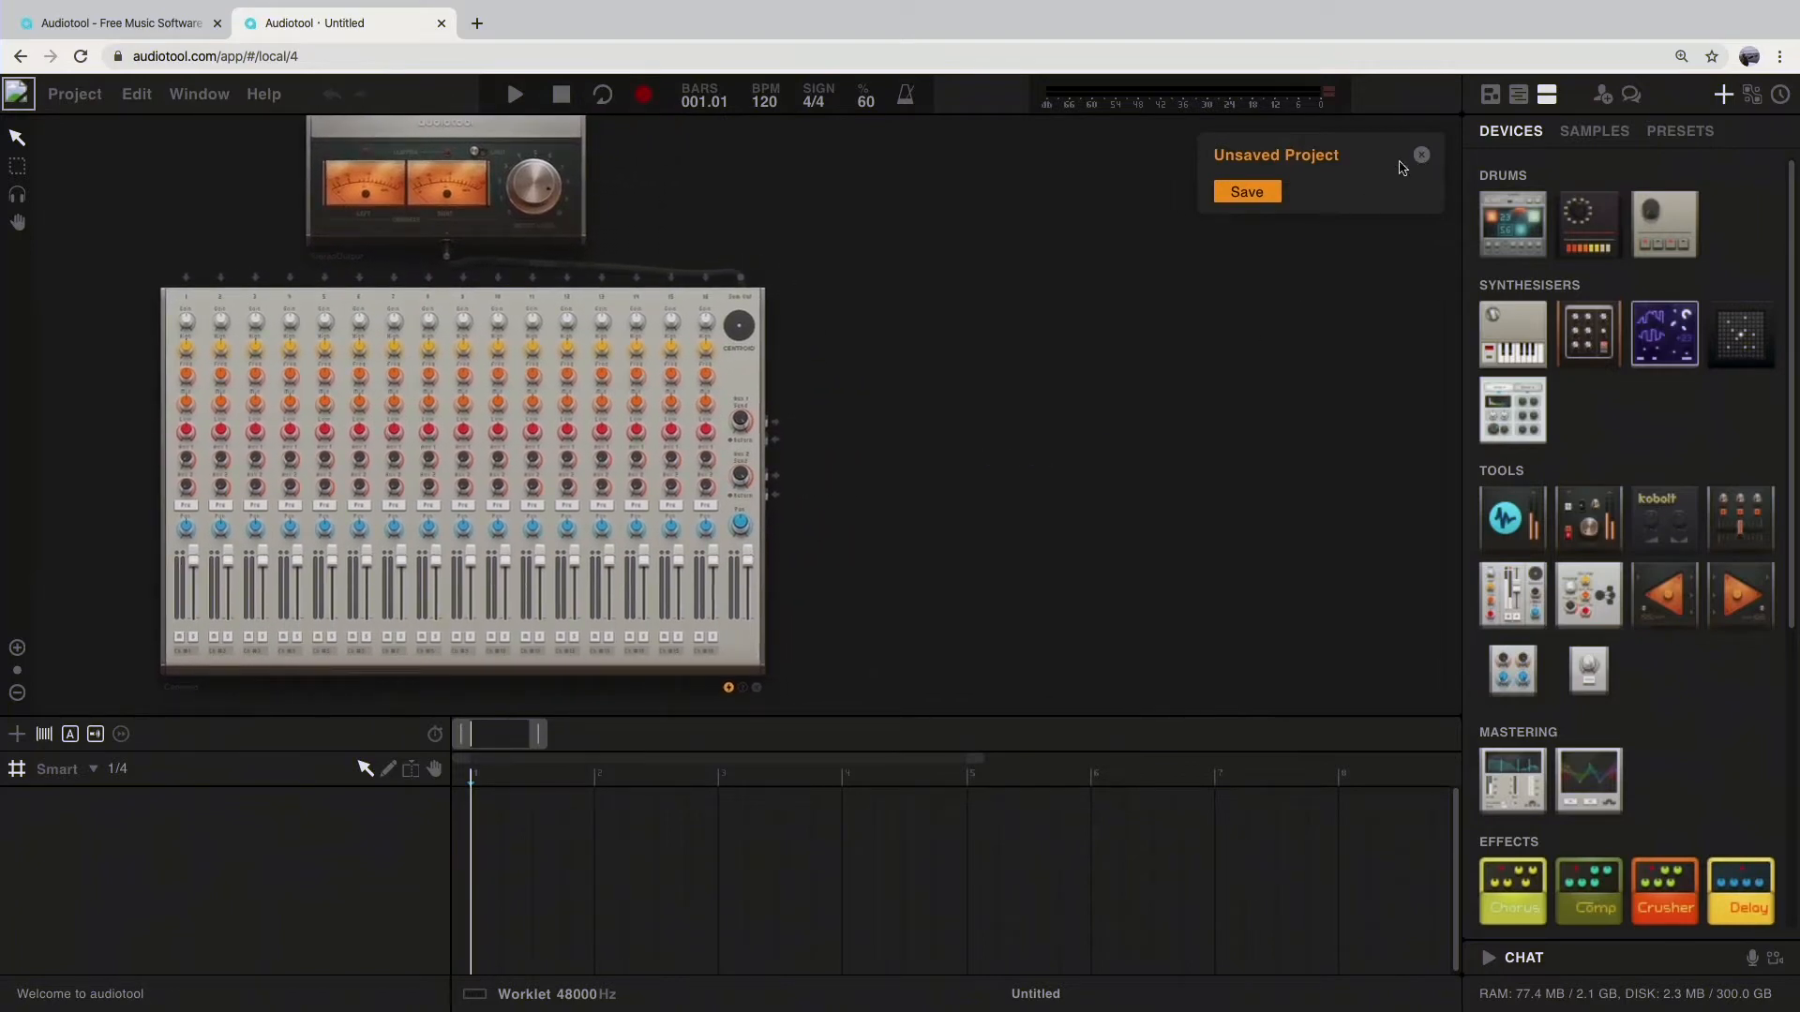
{"action": "left_click", "coordinate": [1422, 157]}
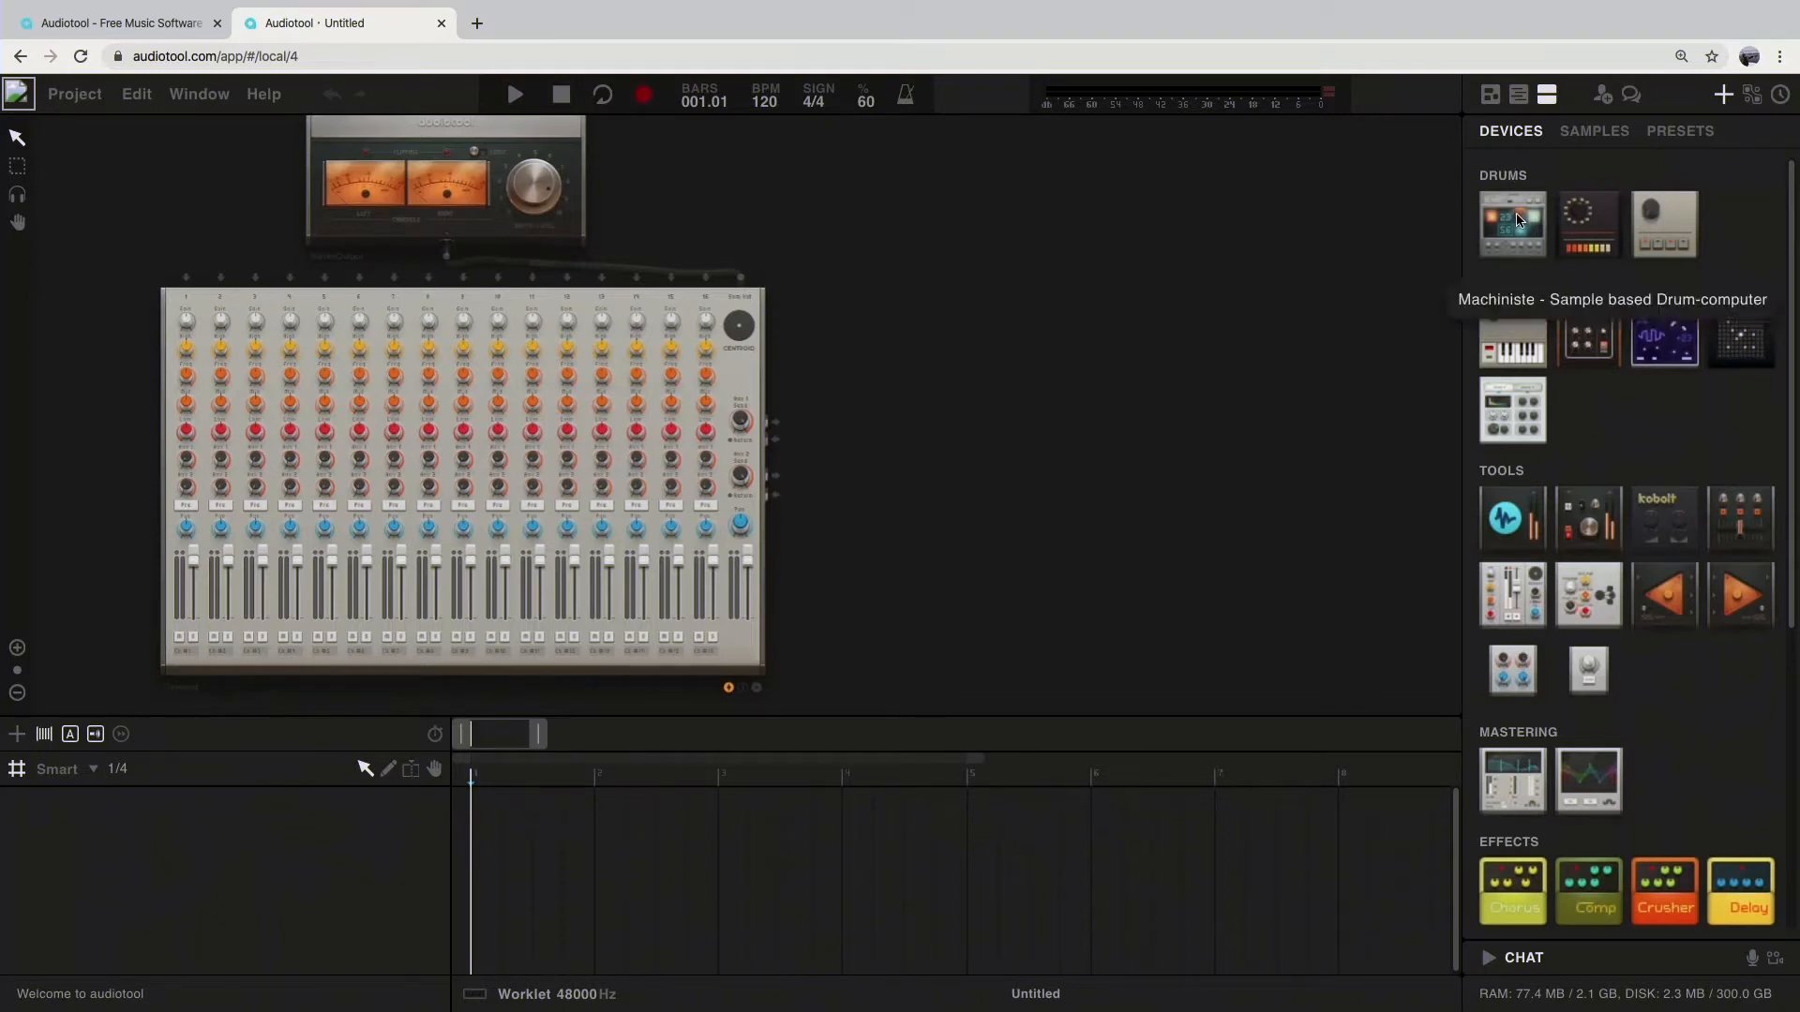
Step: Add a Machiniste beside the mixer and a Tr808 drum computer below the mixer
{"action": "left_click_drag", "start_coordinate": [1519, 221], "coordinate": [889, 427]}
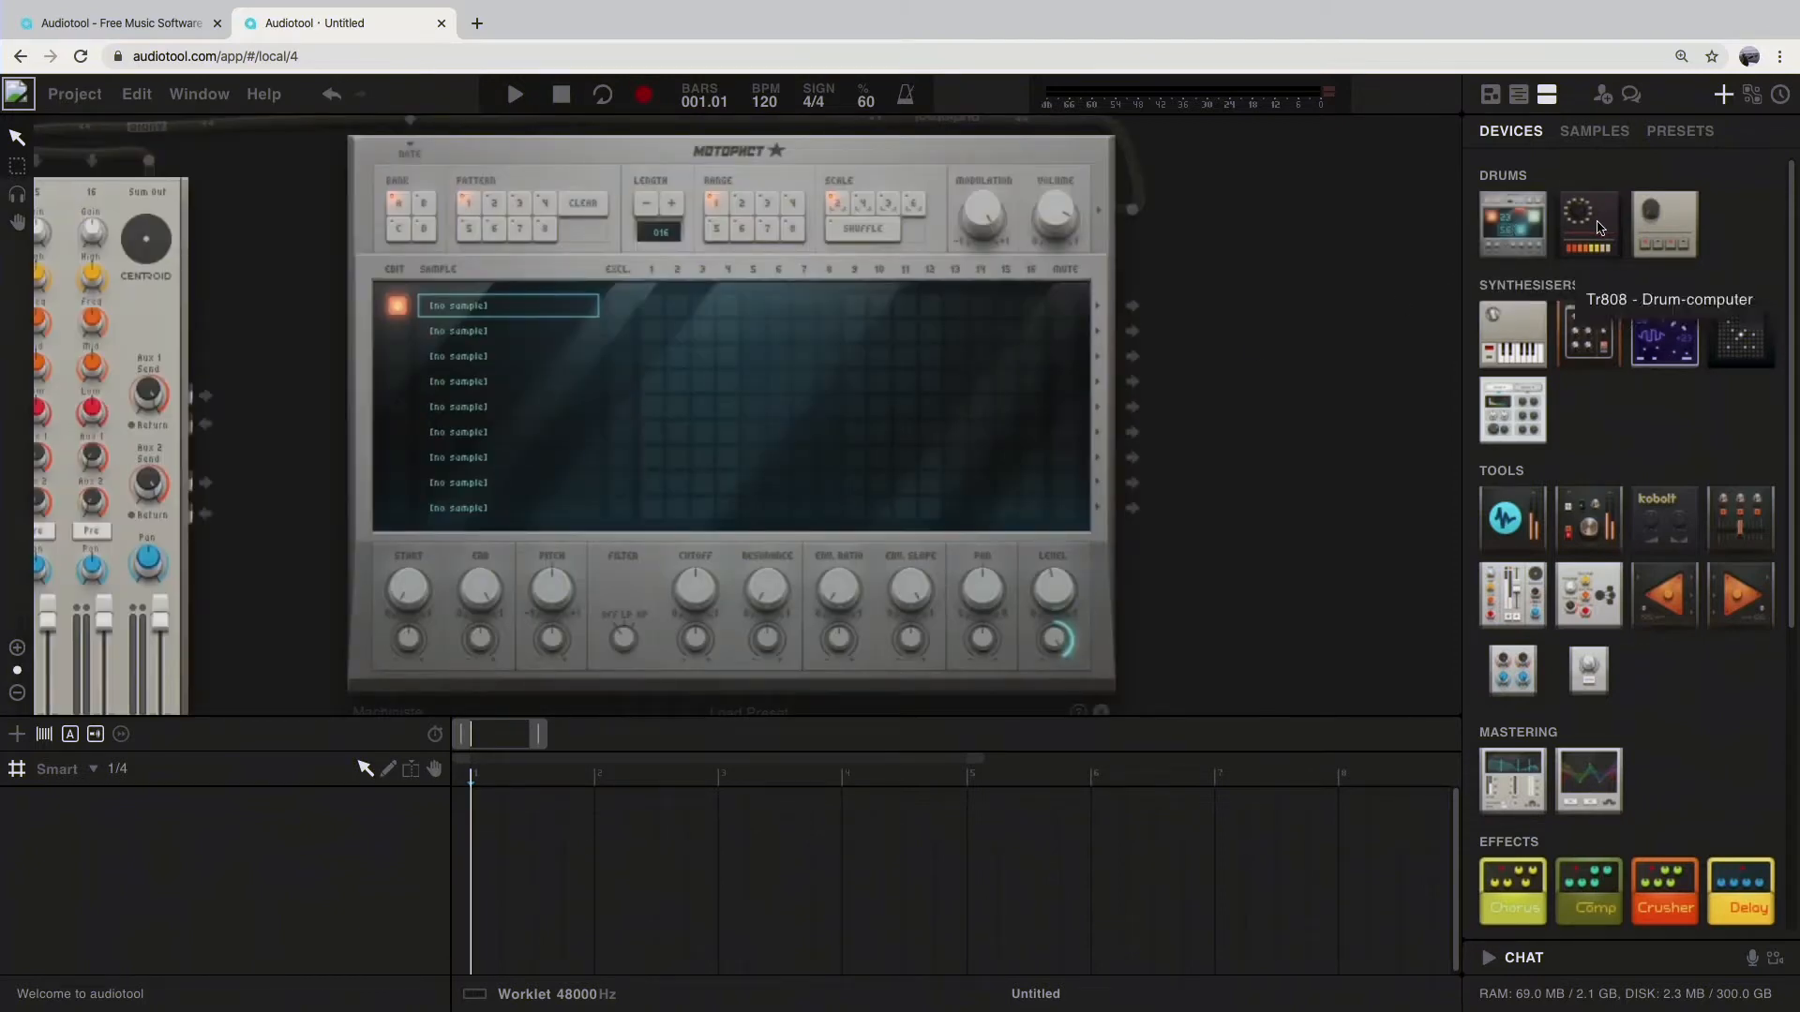
{"action": "left_click", "coordinate": [1599, 228]}
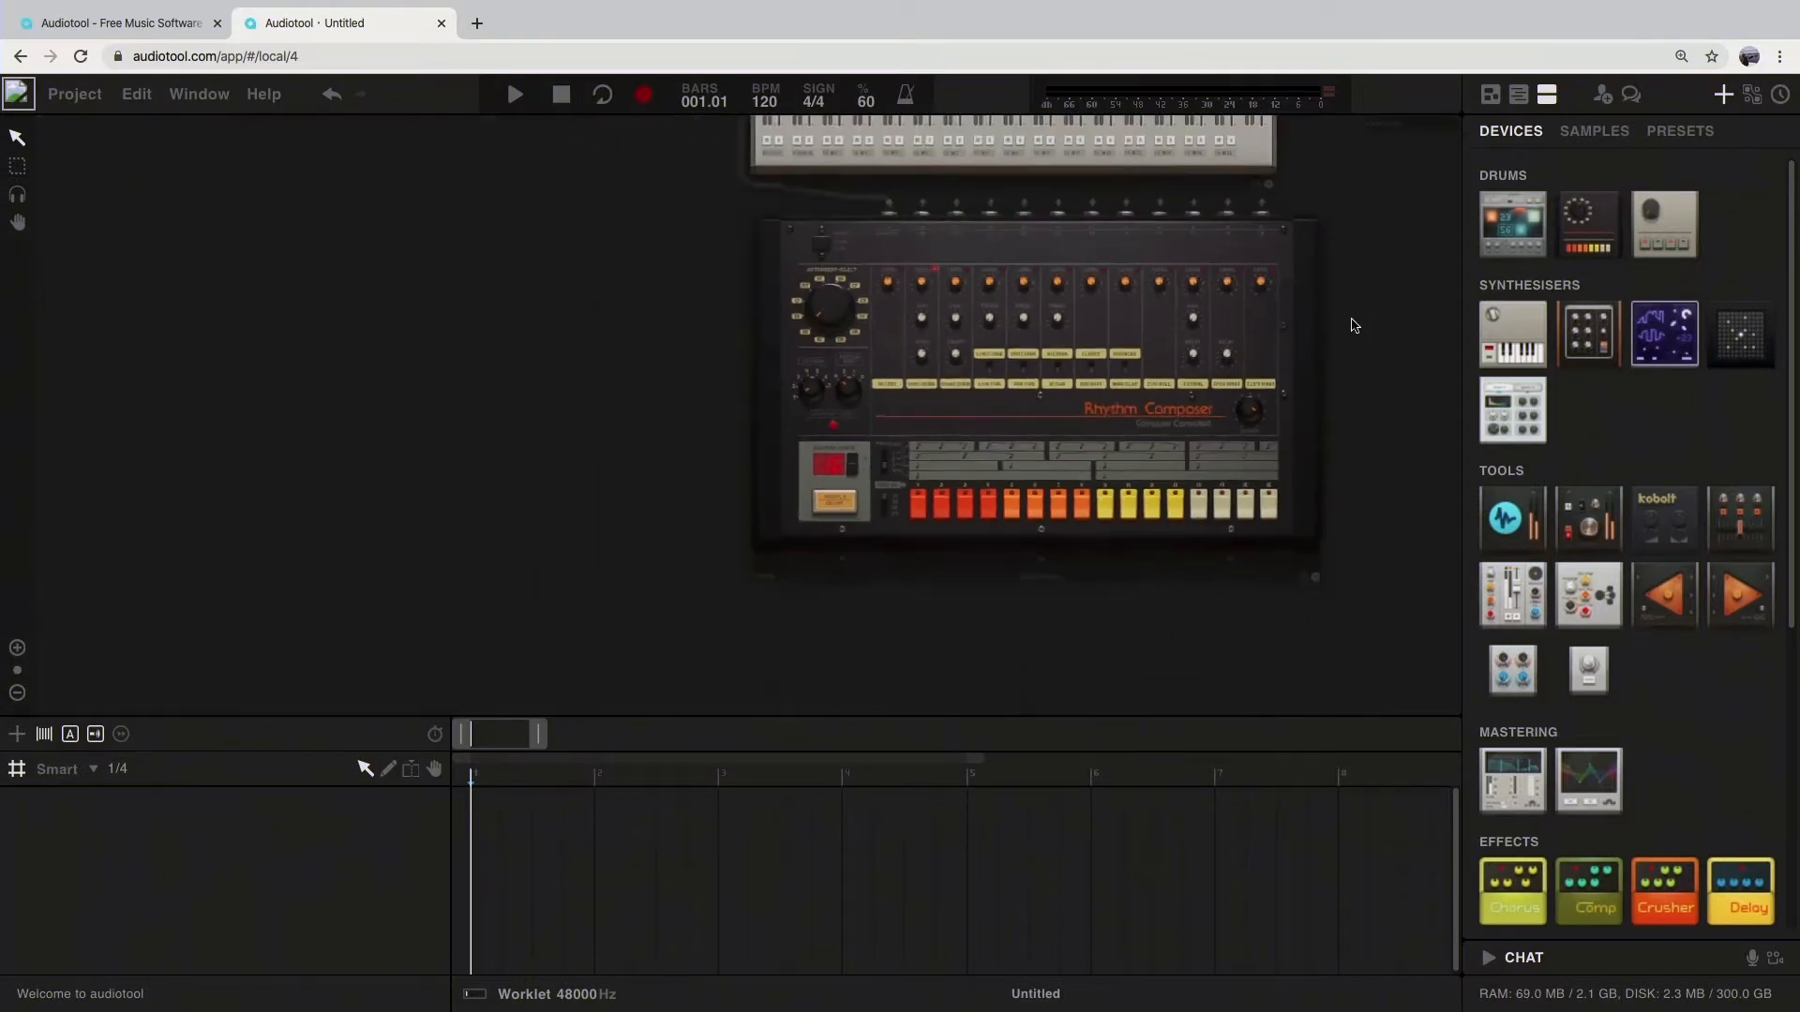
Step: Add a Tr909 drum computer beside the Tr808, below the Machiniste
{"action": "left_click_drag", "start_coordinate": [1394, 305], "coordinate": [1012, 521]}
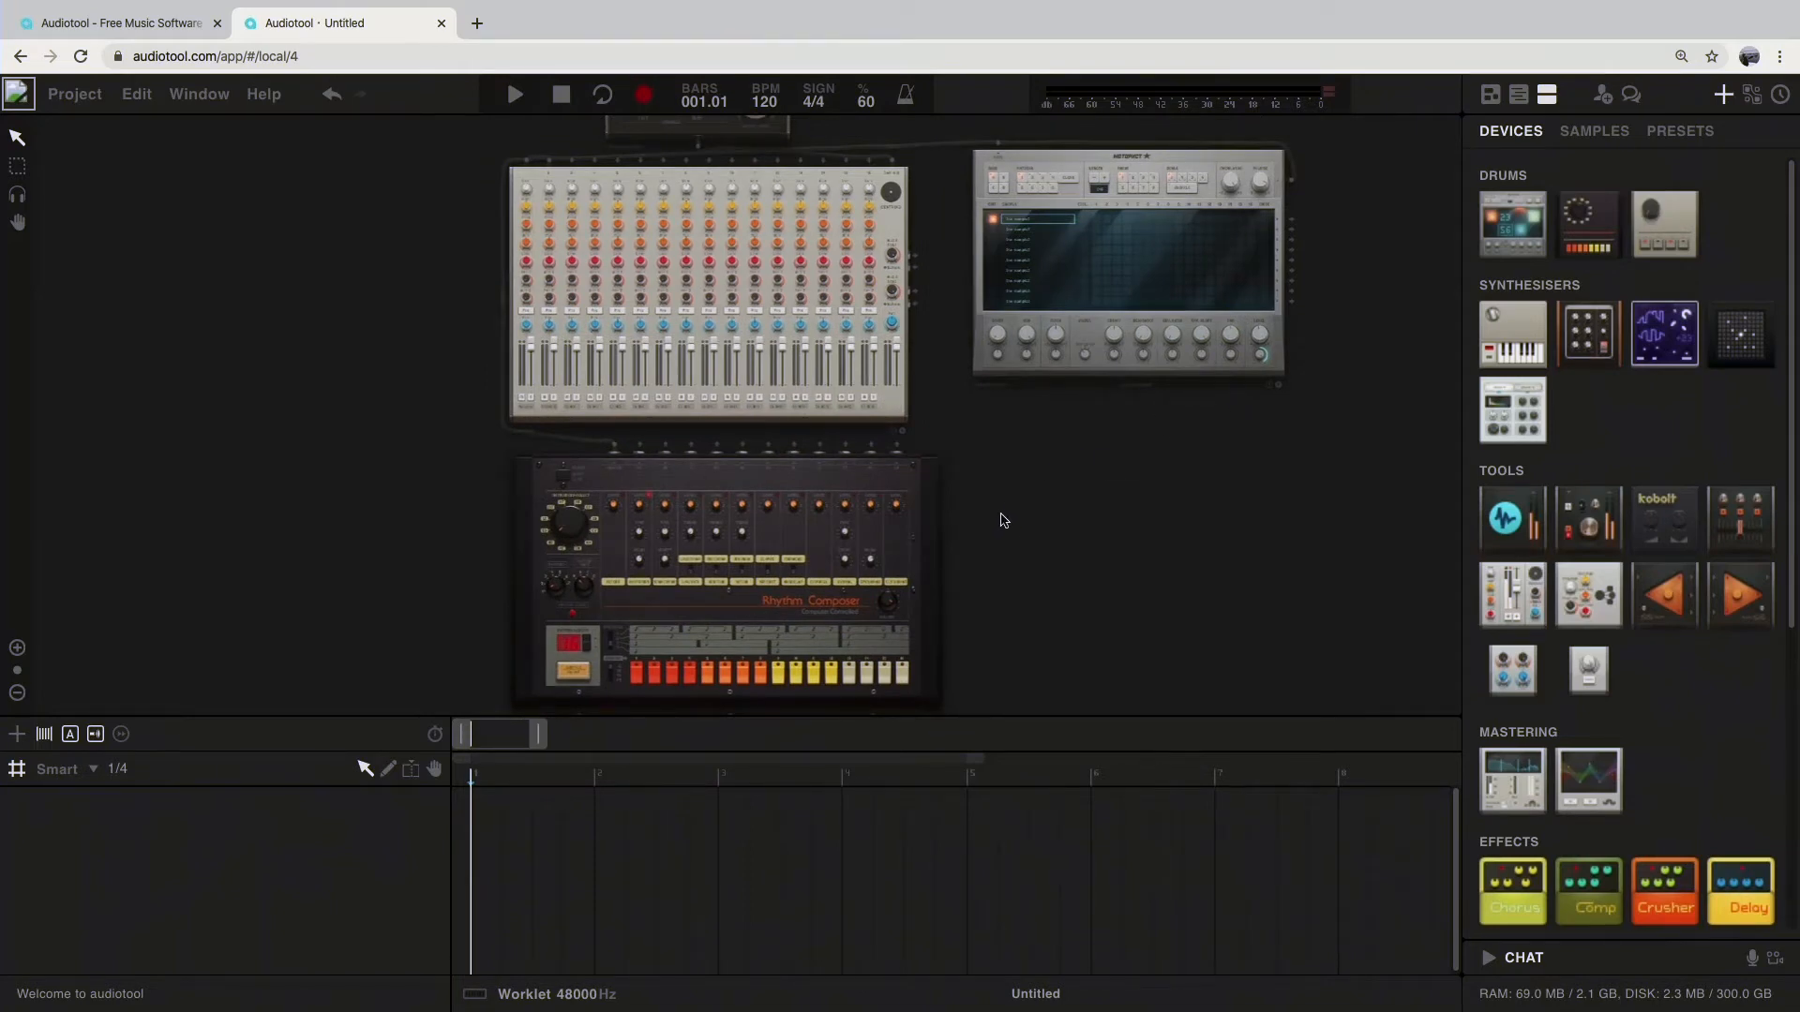
{"action": "scroll", "coordinate": [1001, 512], "scroll_direction": "down", "scroll_amount": 4}
{"action": "scroll", "coordinate": [1002, 512], "scroll_direction": "up", "scroll_amount": 6}
{"action": "scroll", "coordinate": [1003, 512], "scroll_direction": "down", "scroll_amount": 5}
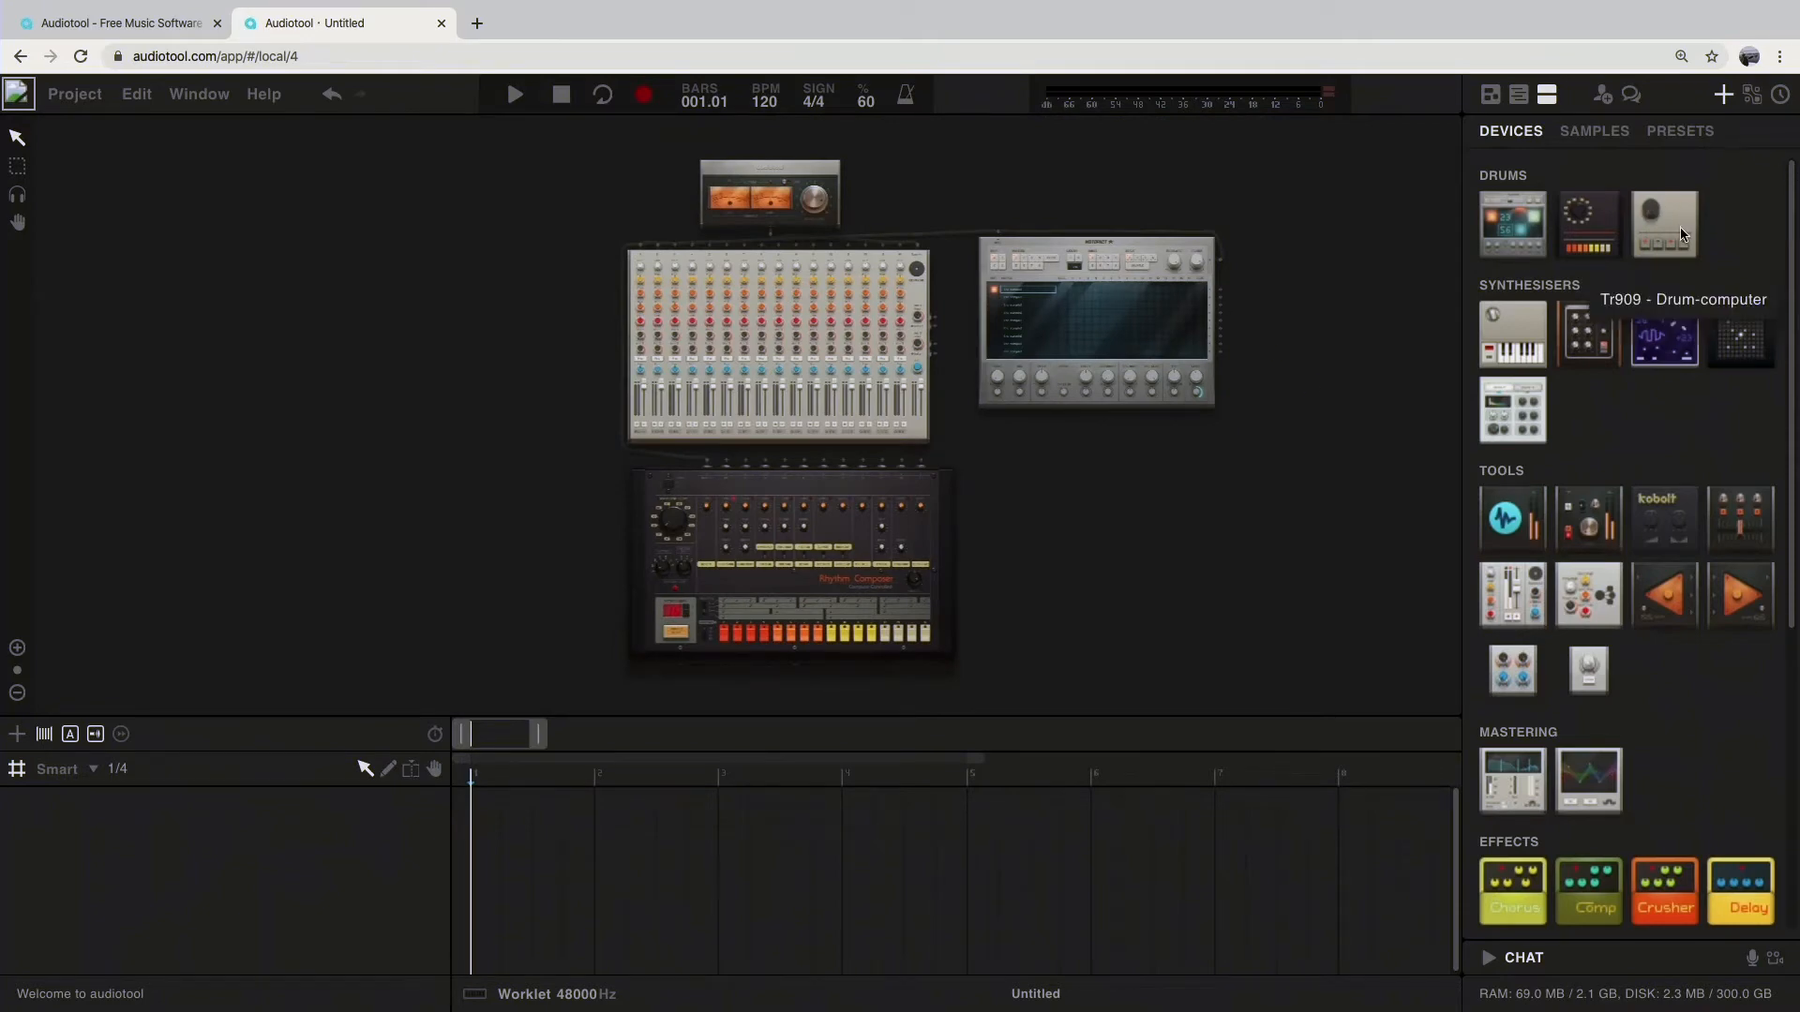
{"action": "left_click_drag", "start_coordinate": [1677, 217], "coordinate": [1094, 515]}
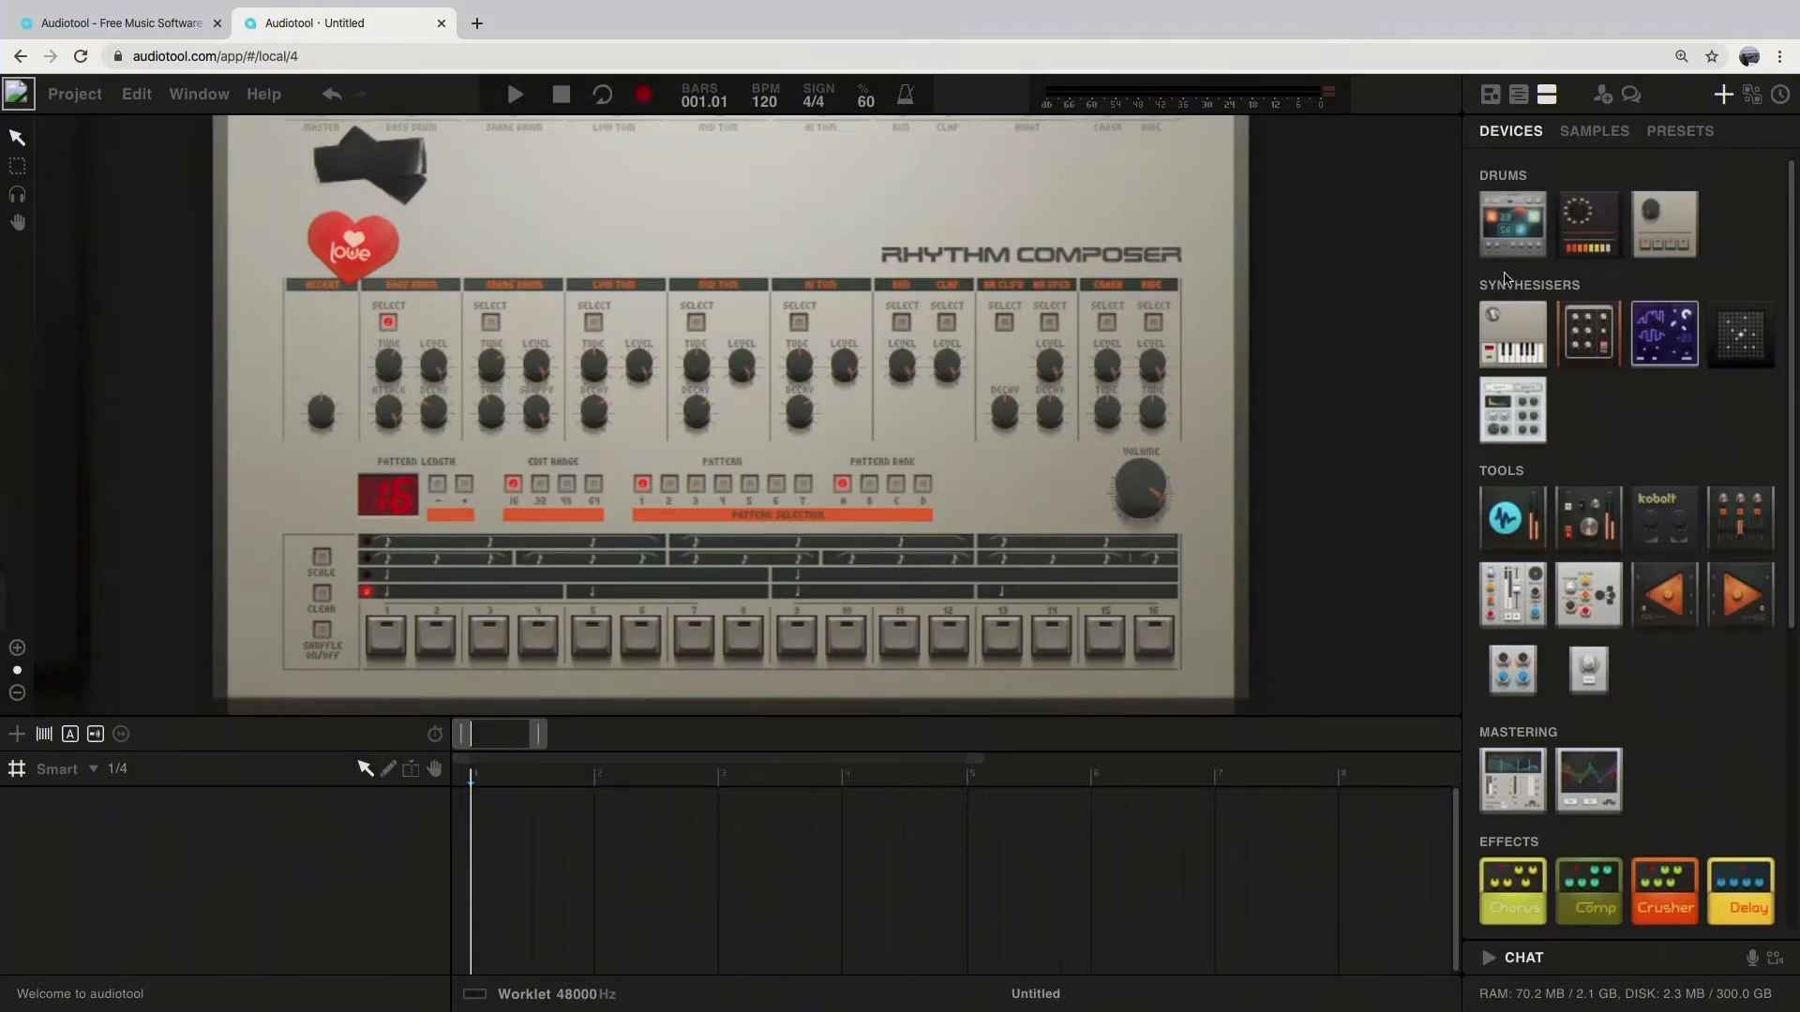
{"action": "scroll", "coordinate": [1266, 374], "scroll_direction": "down", "scroll_amount": 2}
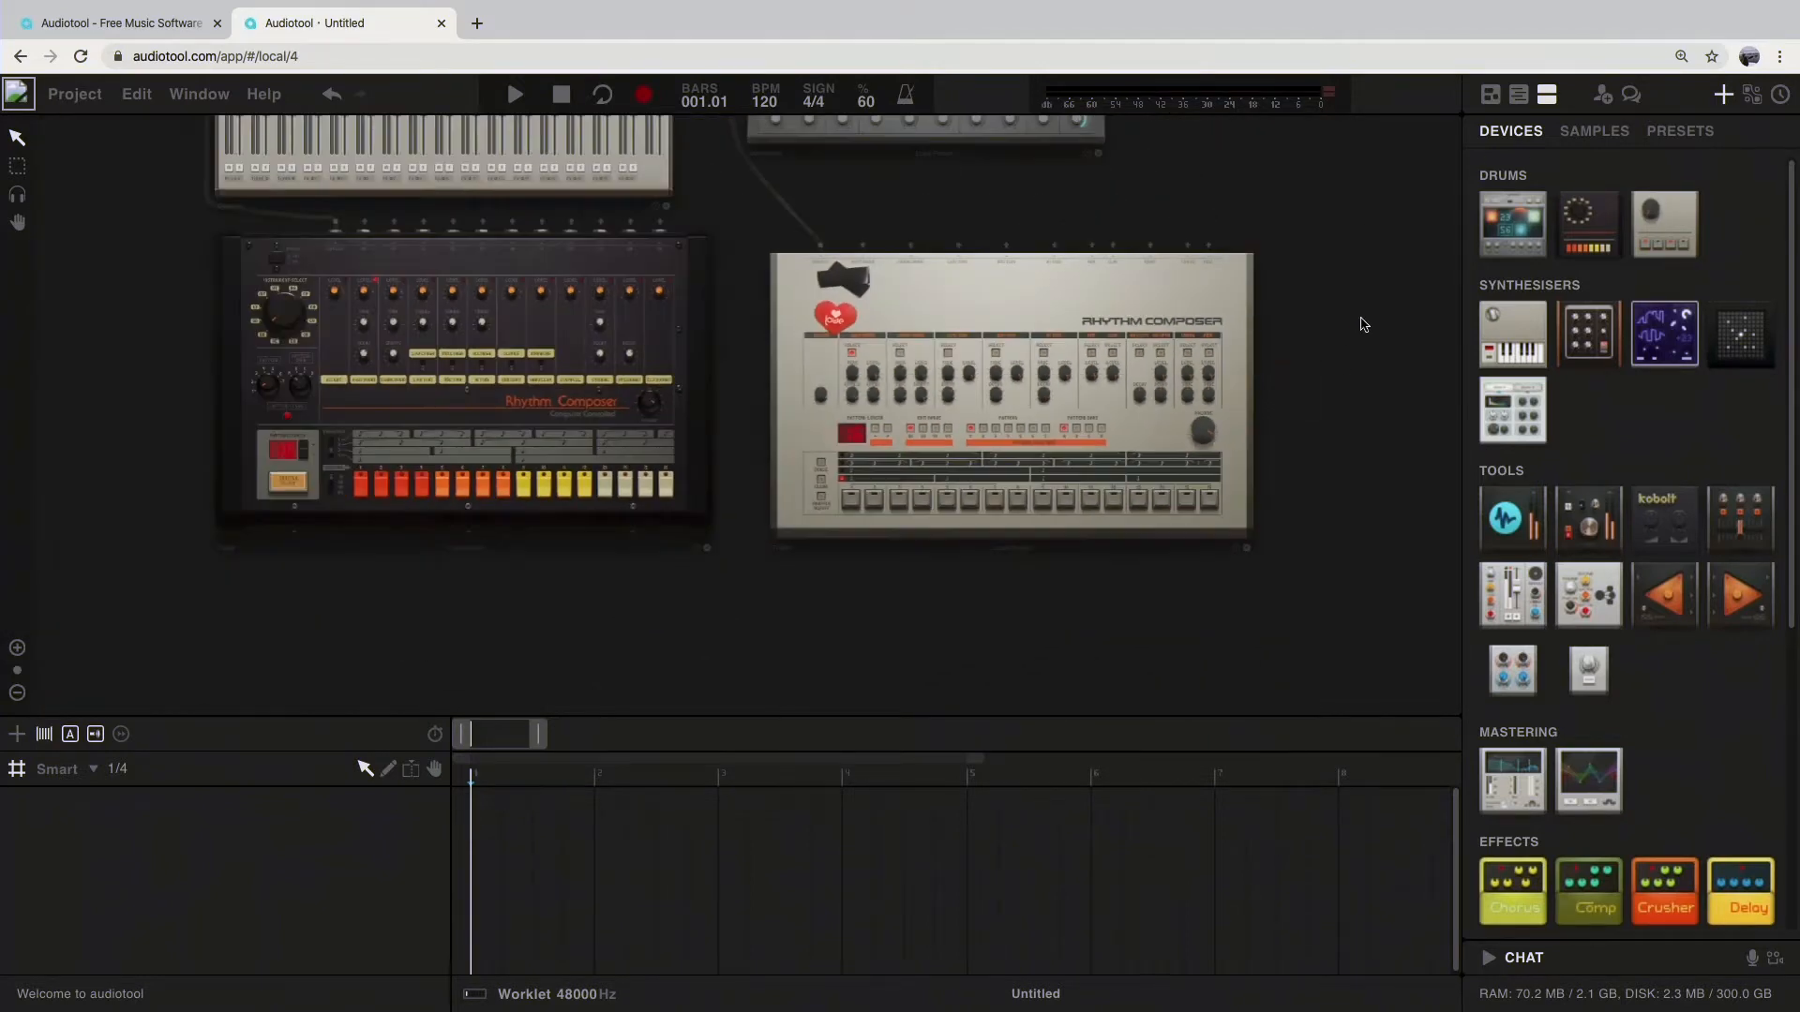
{"action": "scroll", "coordinate": [1350, 450], "scroll_direction": "down", "scroll_amount": 3}
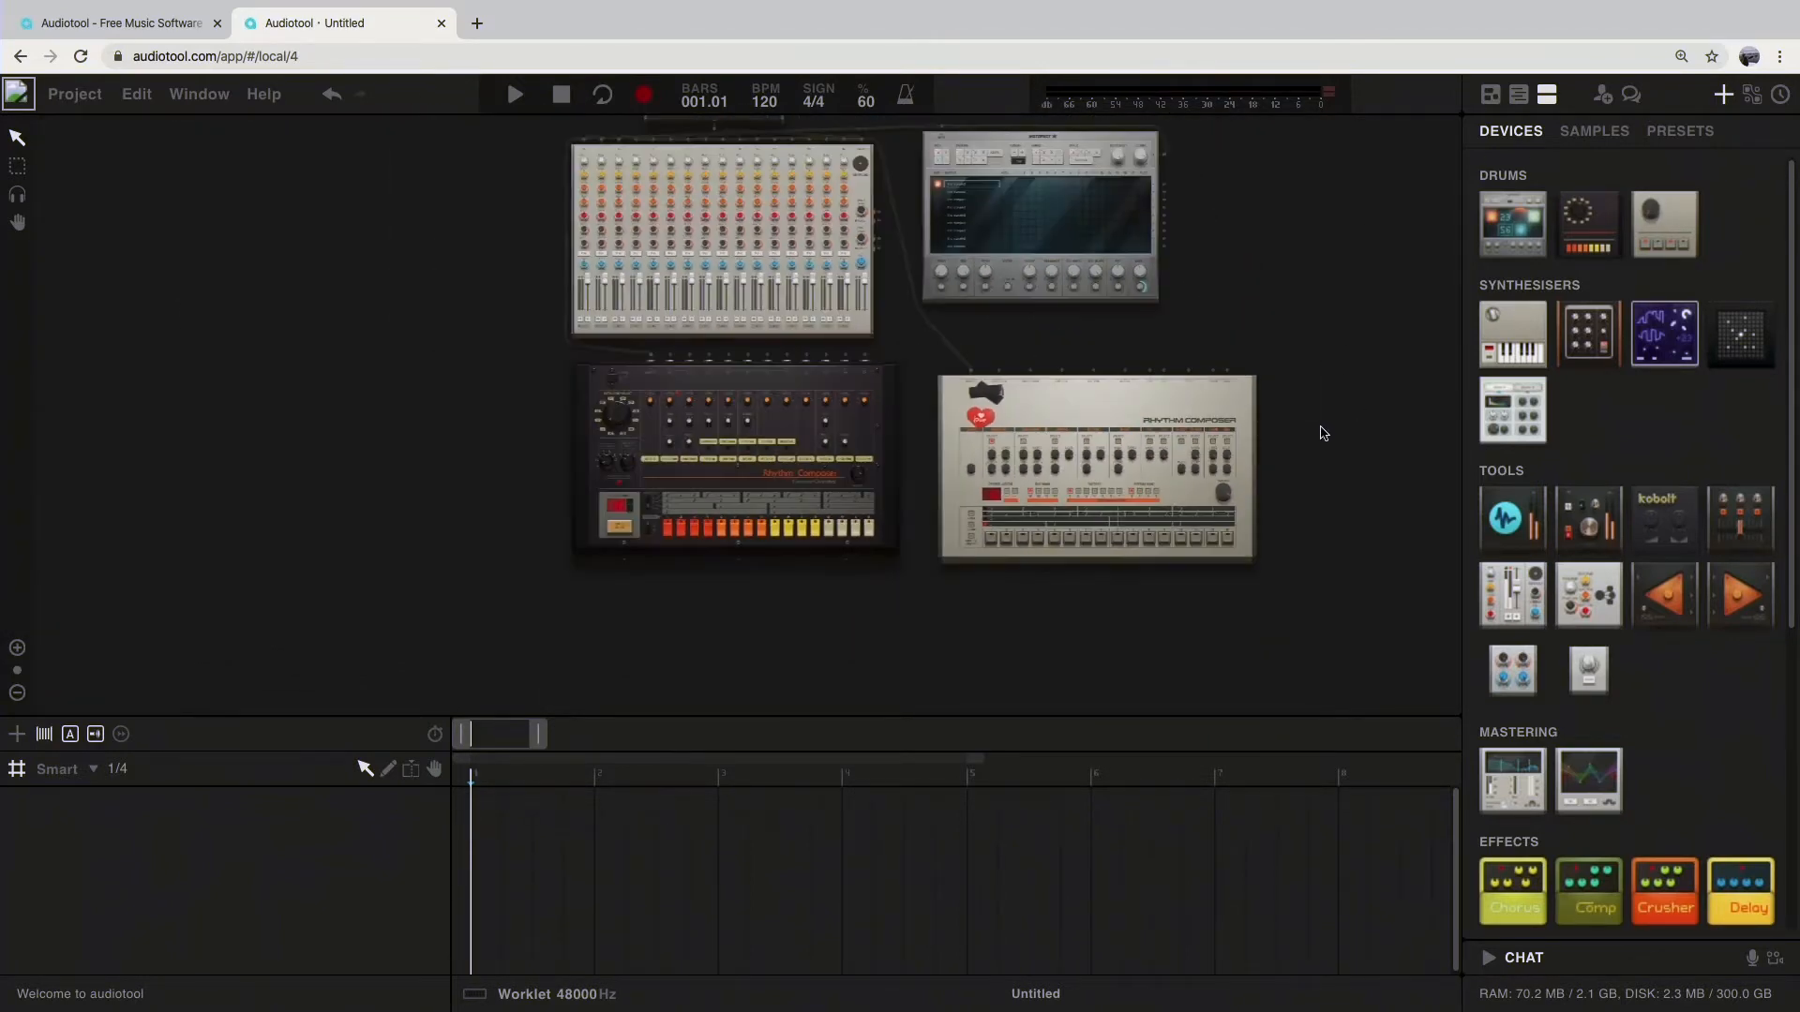
Step: Add a Pulverisateur synthesiser to the desktop, to the right of the Machiniste
{"action": "left_click_drag", "start_coordinate": [1344, 359], "coordinate": [1065, 438]}
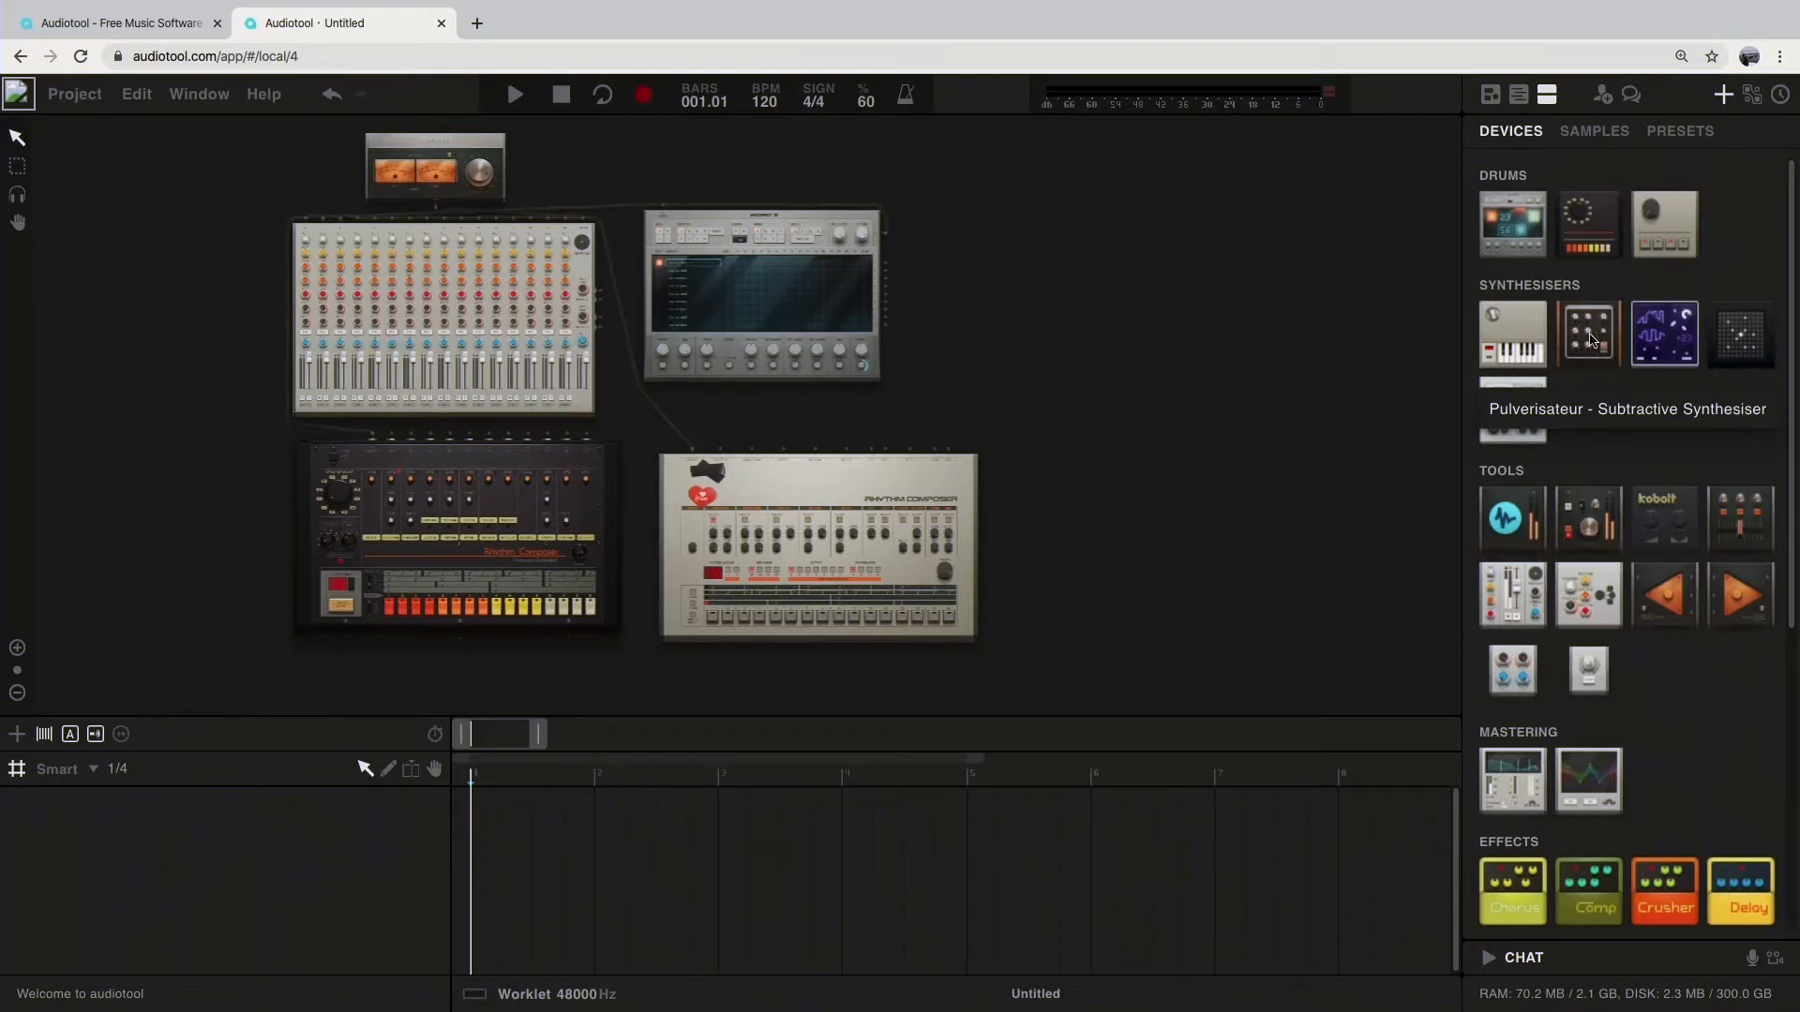
{"action": "left_click_drag", "start_coordinate": [1597, 328], "coordinate": [1195, 301]}
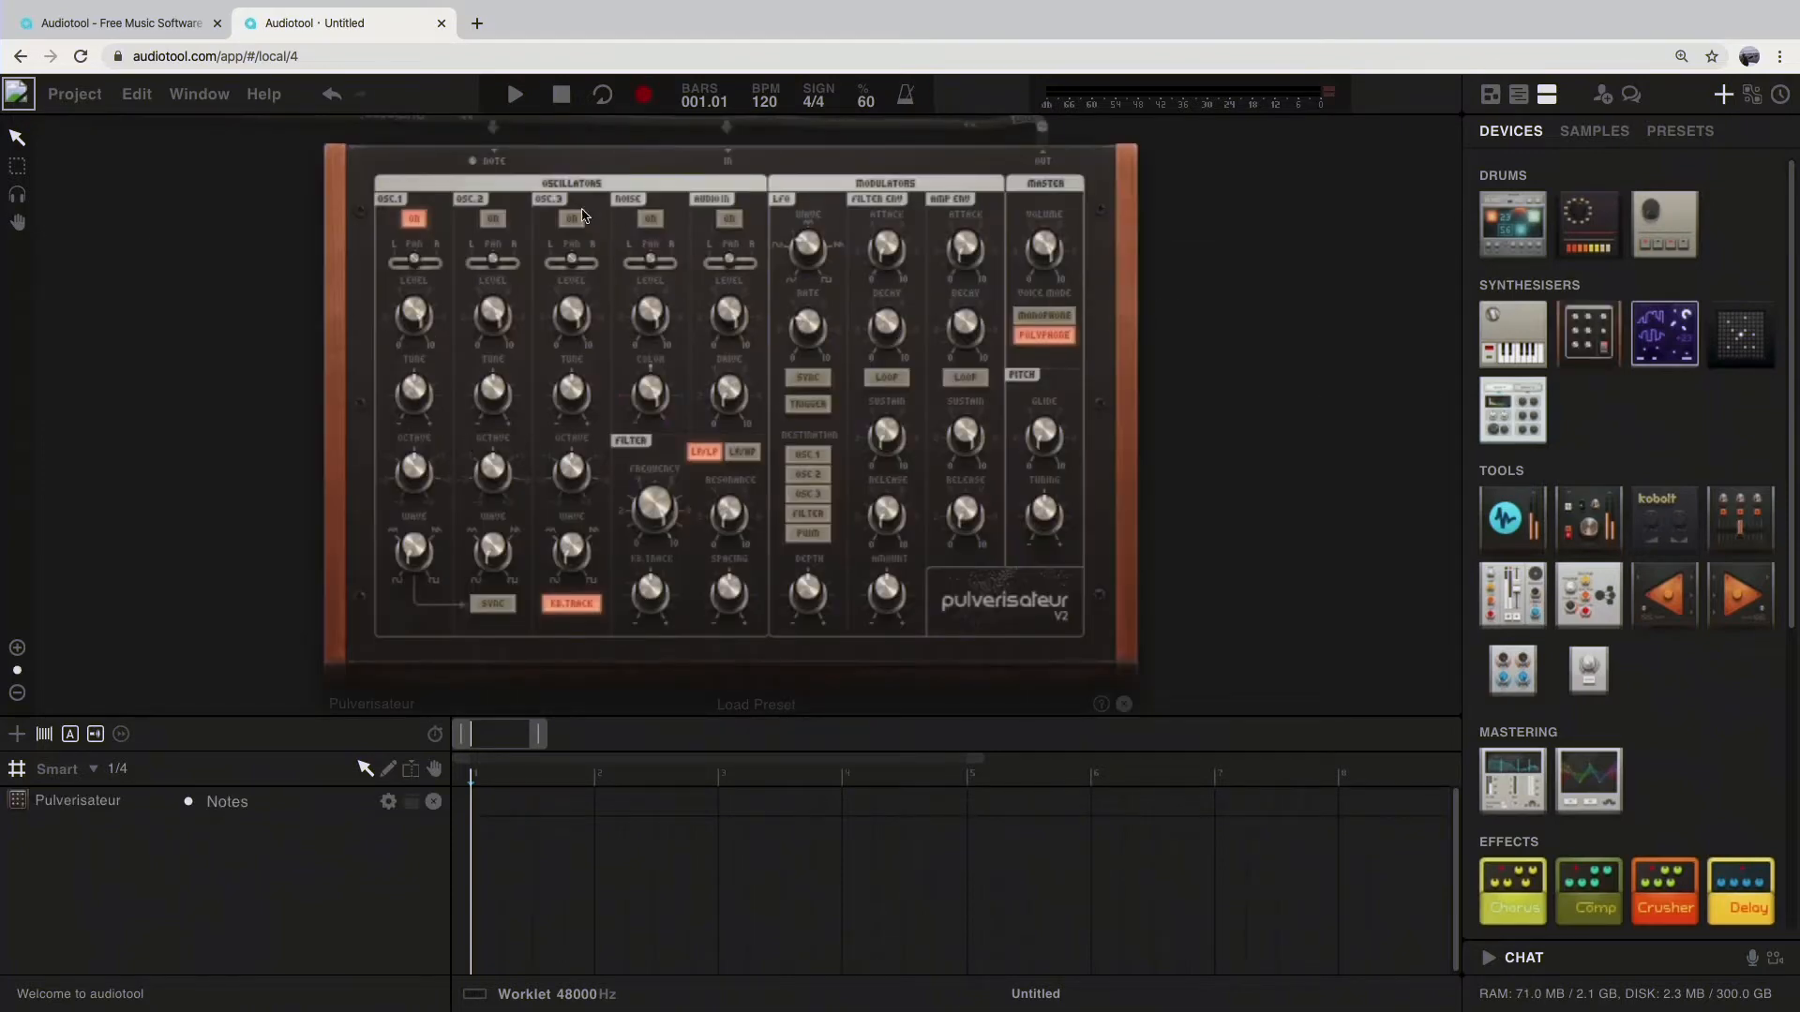
{"action": "scroll", "coordinate": [522, 294], "scroll_direction": "down", "scroll_amount": 2}
{"action": "scroll", "coordinate": [522, 293], "scroll_direction": "up", "scroll_amount": 2}
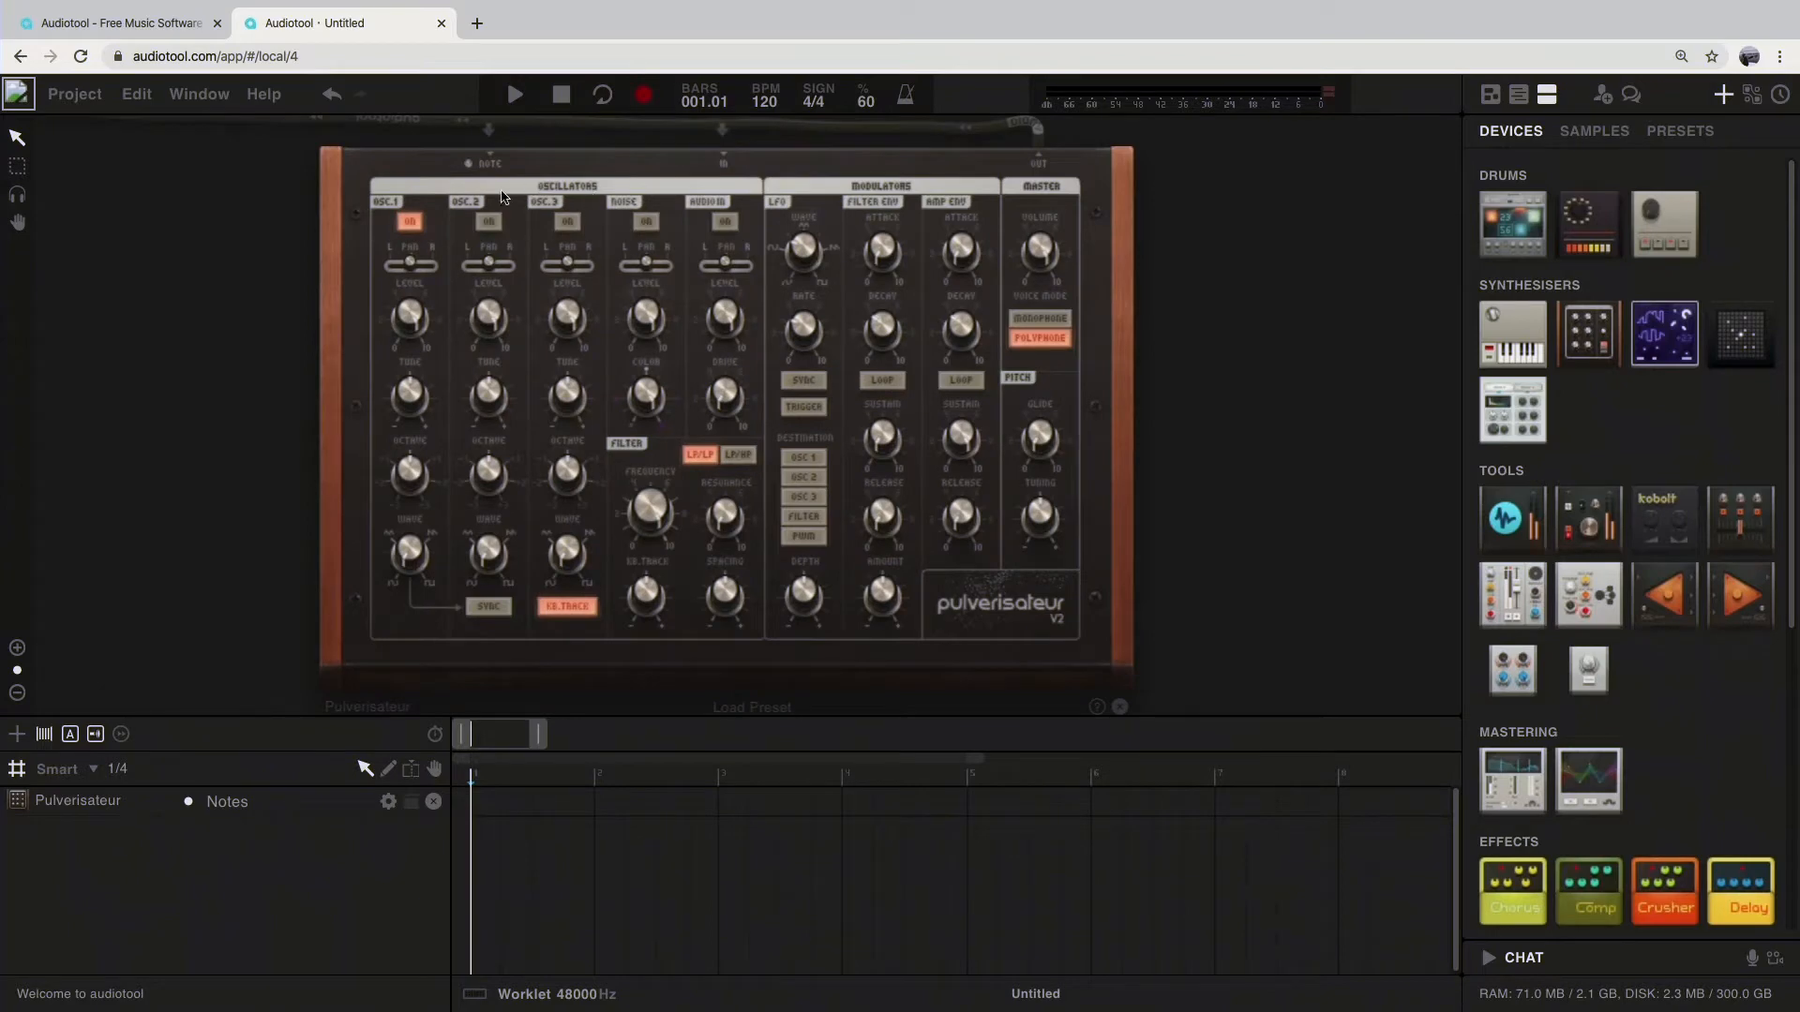
{"action": "scroll", "coordinate": [1013, 351], "scroll_direction": "down", "scroll_amount": 4}
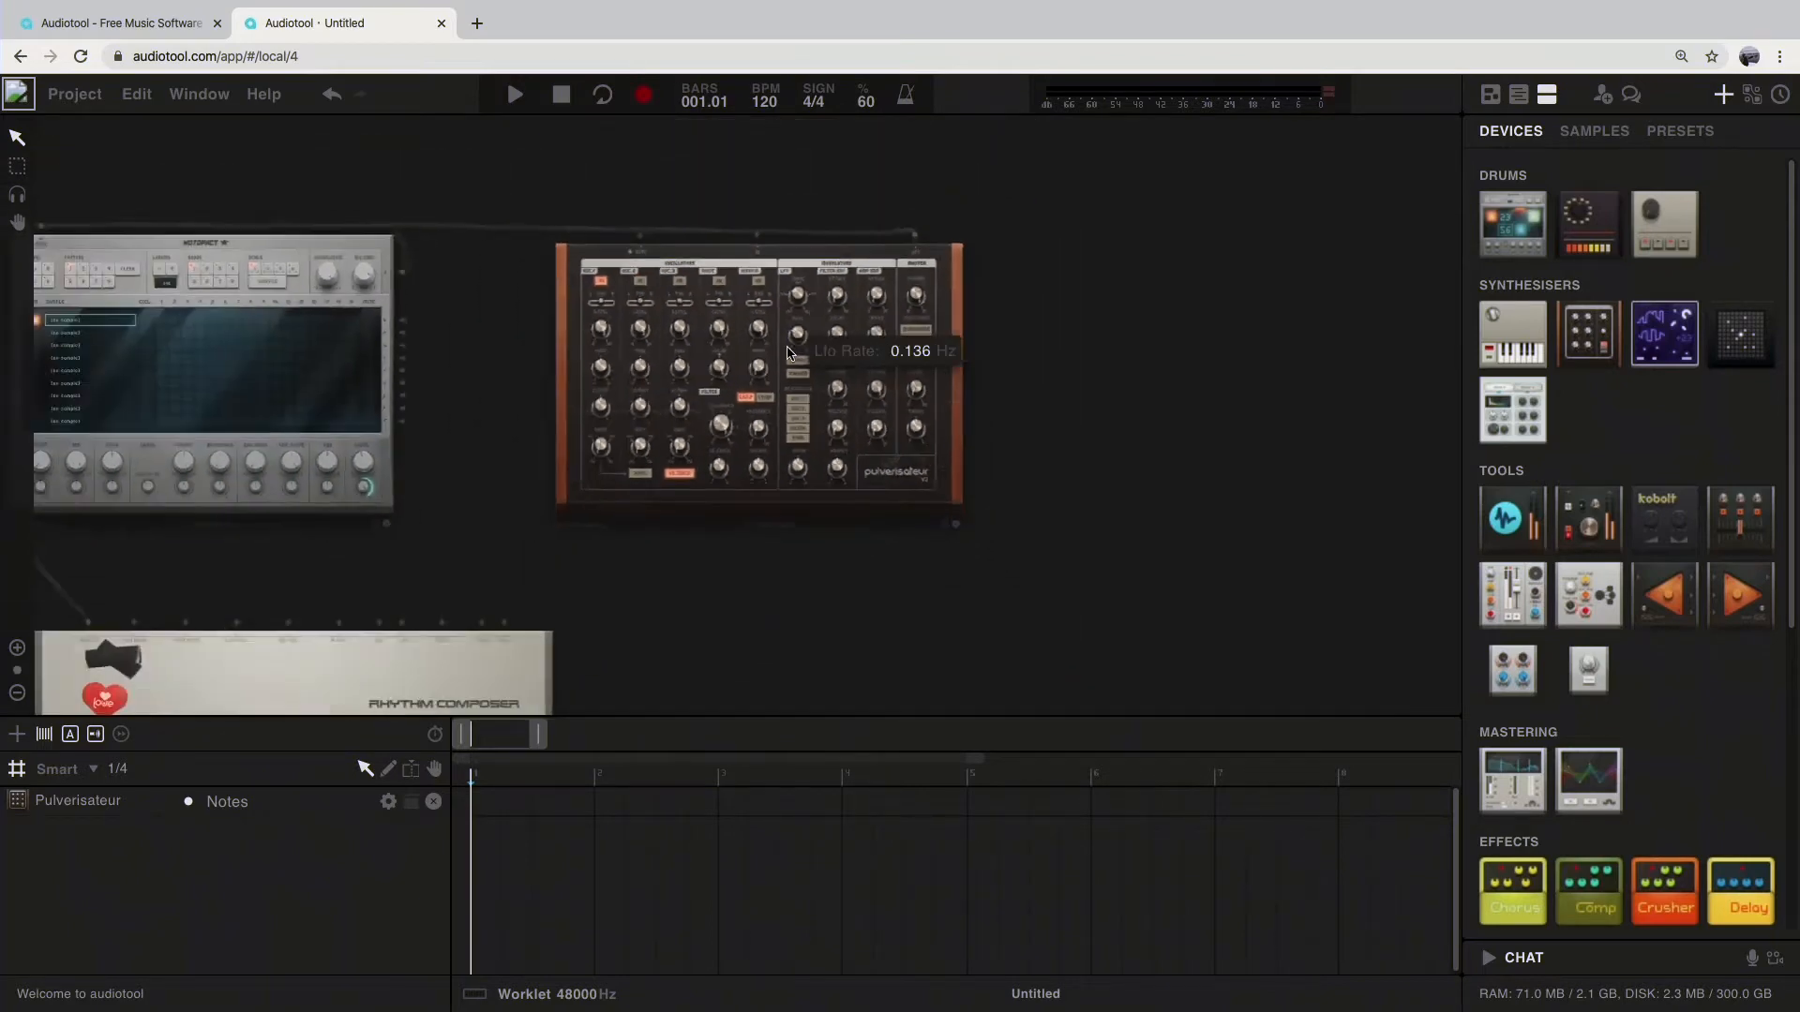
Step: Add a Heisenberg synthesiser to the right of the Tr909 and a ToneMatrix to the right of the Heisenberg
{"action": "left_click_drag", "start_coordinate": [703, 320], "coordinate": [704, 367]}
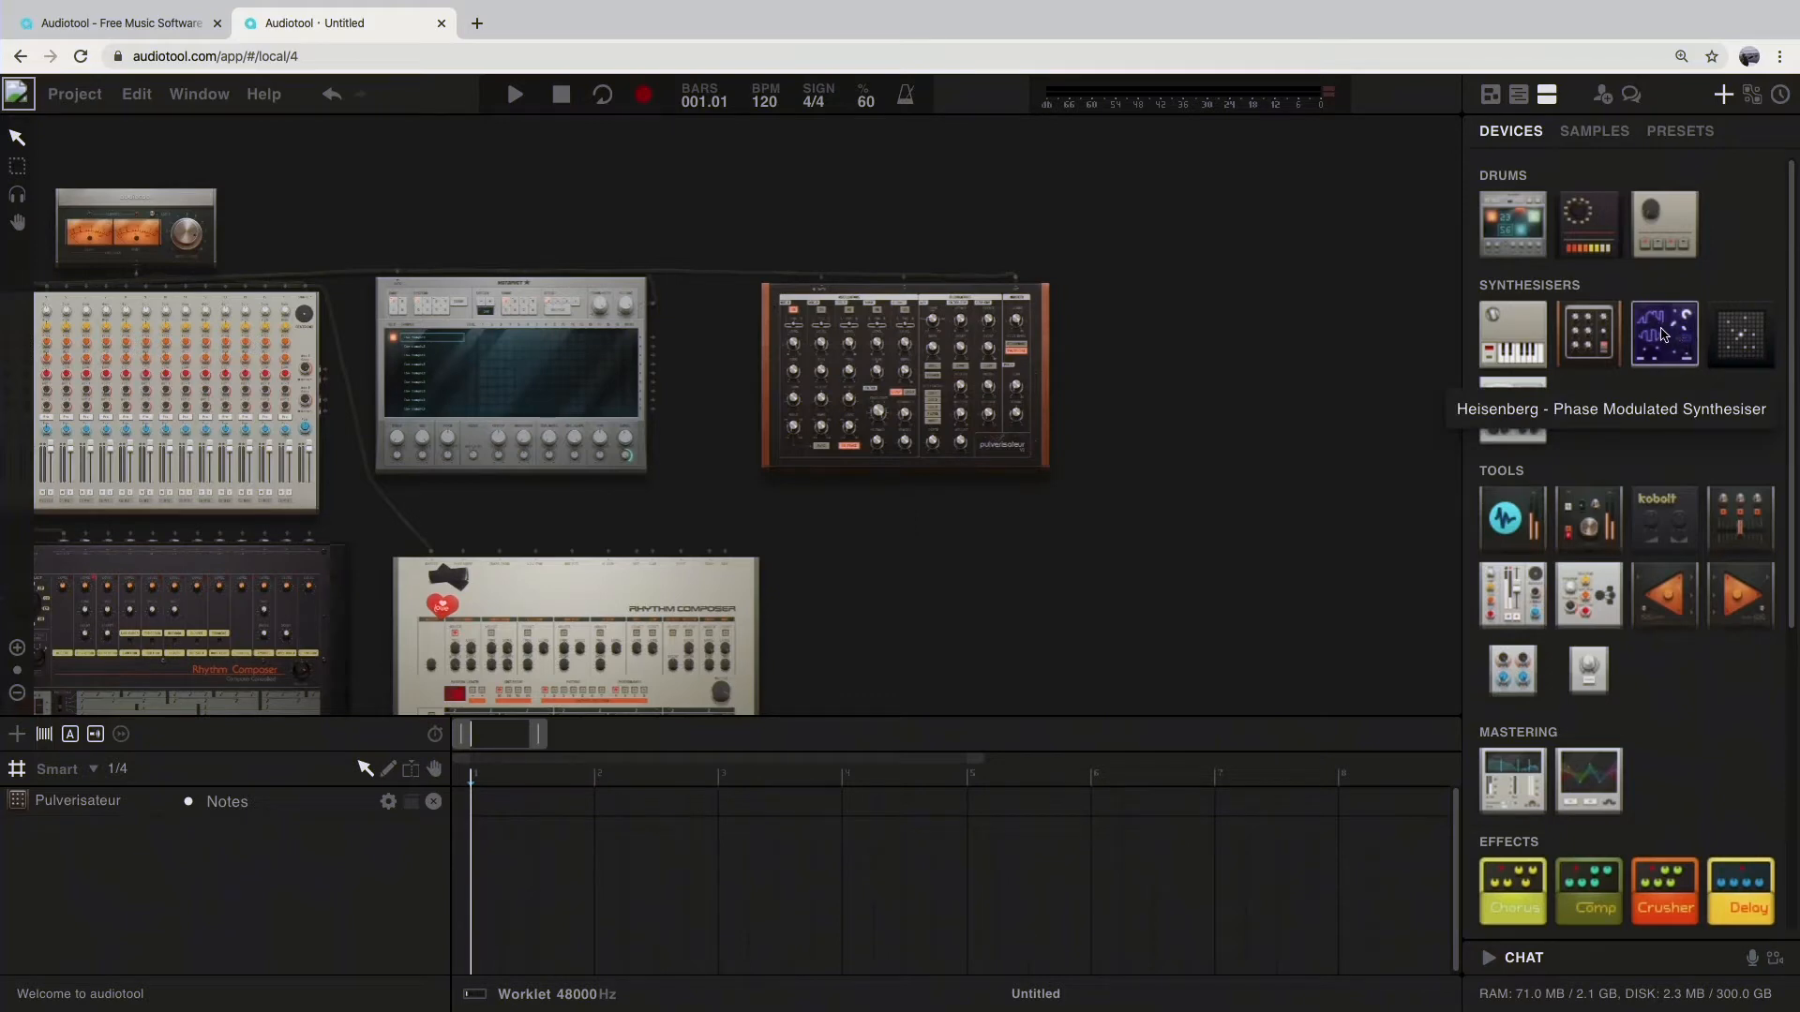
{"action": "left_click_drag", "start_coordinate": [1659, 337], "coordinate": [892, 554]}
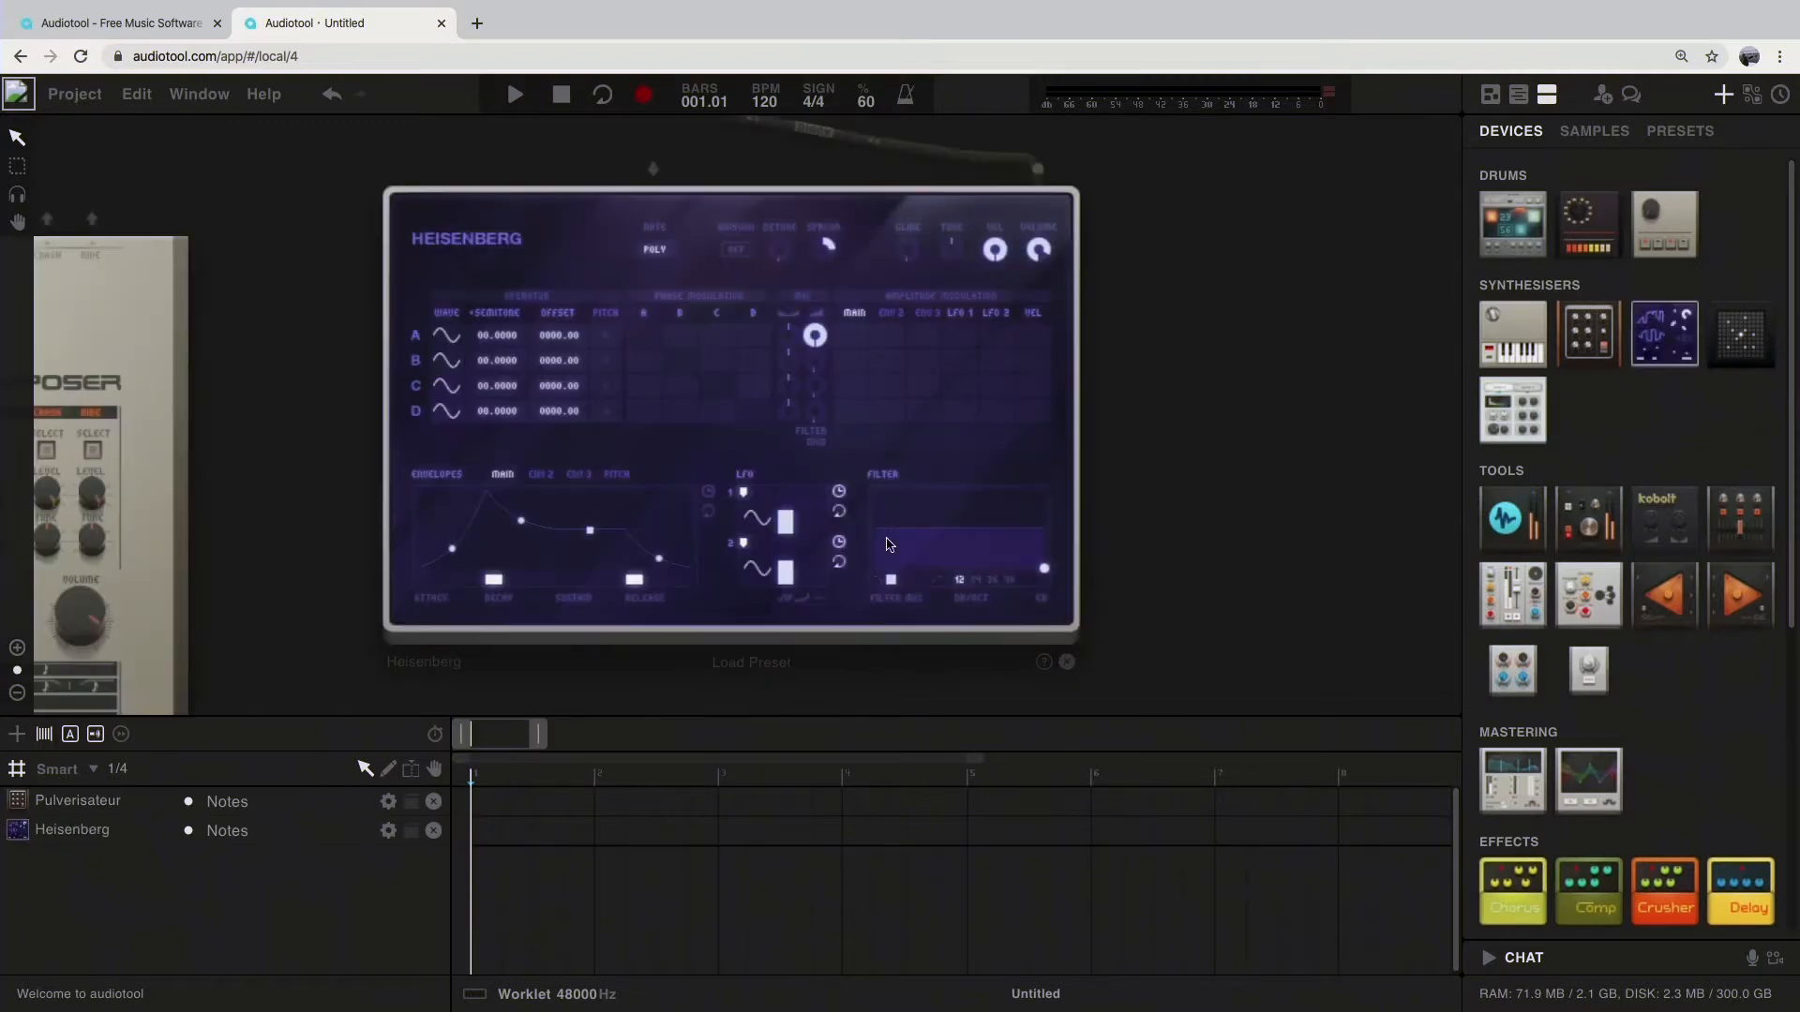
{"action": "left_click_drag", "start_coordinate": [1739, 340], "coordinate": [933, 390]}
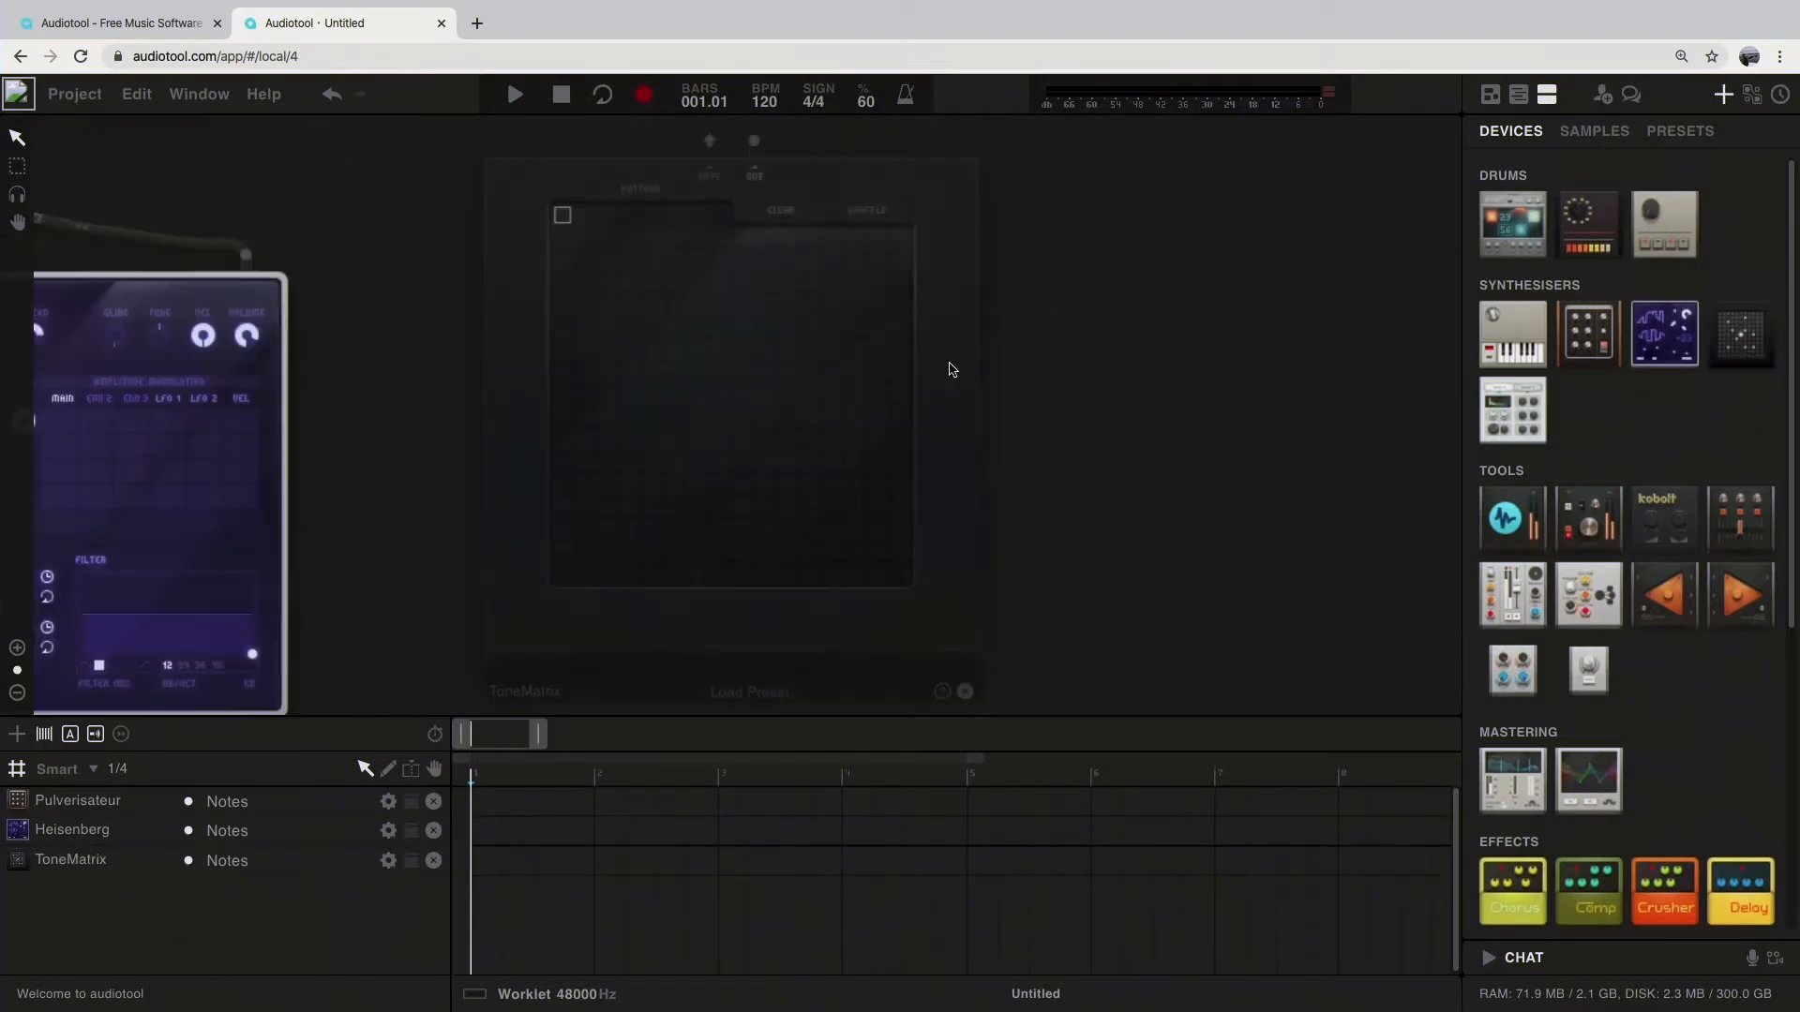
Step: Scribble a freehand pattern across the ToneMatrix grid and clear it
{"action": "left_click_drag", "start_coordinate": [765, 327], "coordinate": [743, 462]}
{"action": "mouse_move", "coordinate": [810, 328]}
{"action": "left_mouse_down"}
{"action": "mouse_move", "coordinate": [837, 497]}
{"action": "mouse_move", "coordinate": [720, 463]}
{"action": "left_mouse_up"}
{"action": "mouse_move", "coordinate": [761, 297]}
{"action": "left_mouse_down"}
{"action": "mouse_move", "coordinate": [571, 378]}
{"action": "mouse_move", "coordinate": [810, 450]}
{"action": "mouse_move", "coordinate": [608, 436]}
{"action": "mouse_move", "coordinate": [762, 284]}
{"action": "mouse_move", "coordinate": [731, 369]}
{"action": "left_mouse_up"}
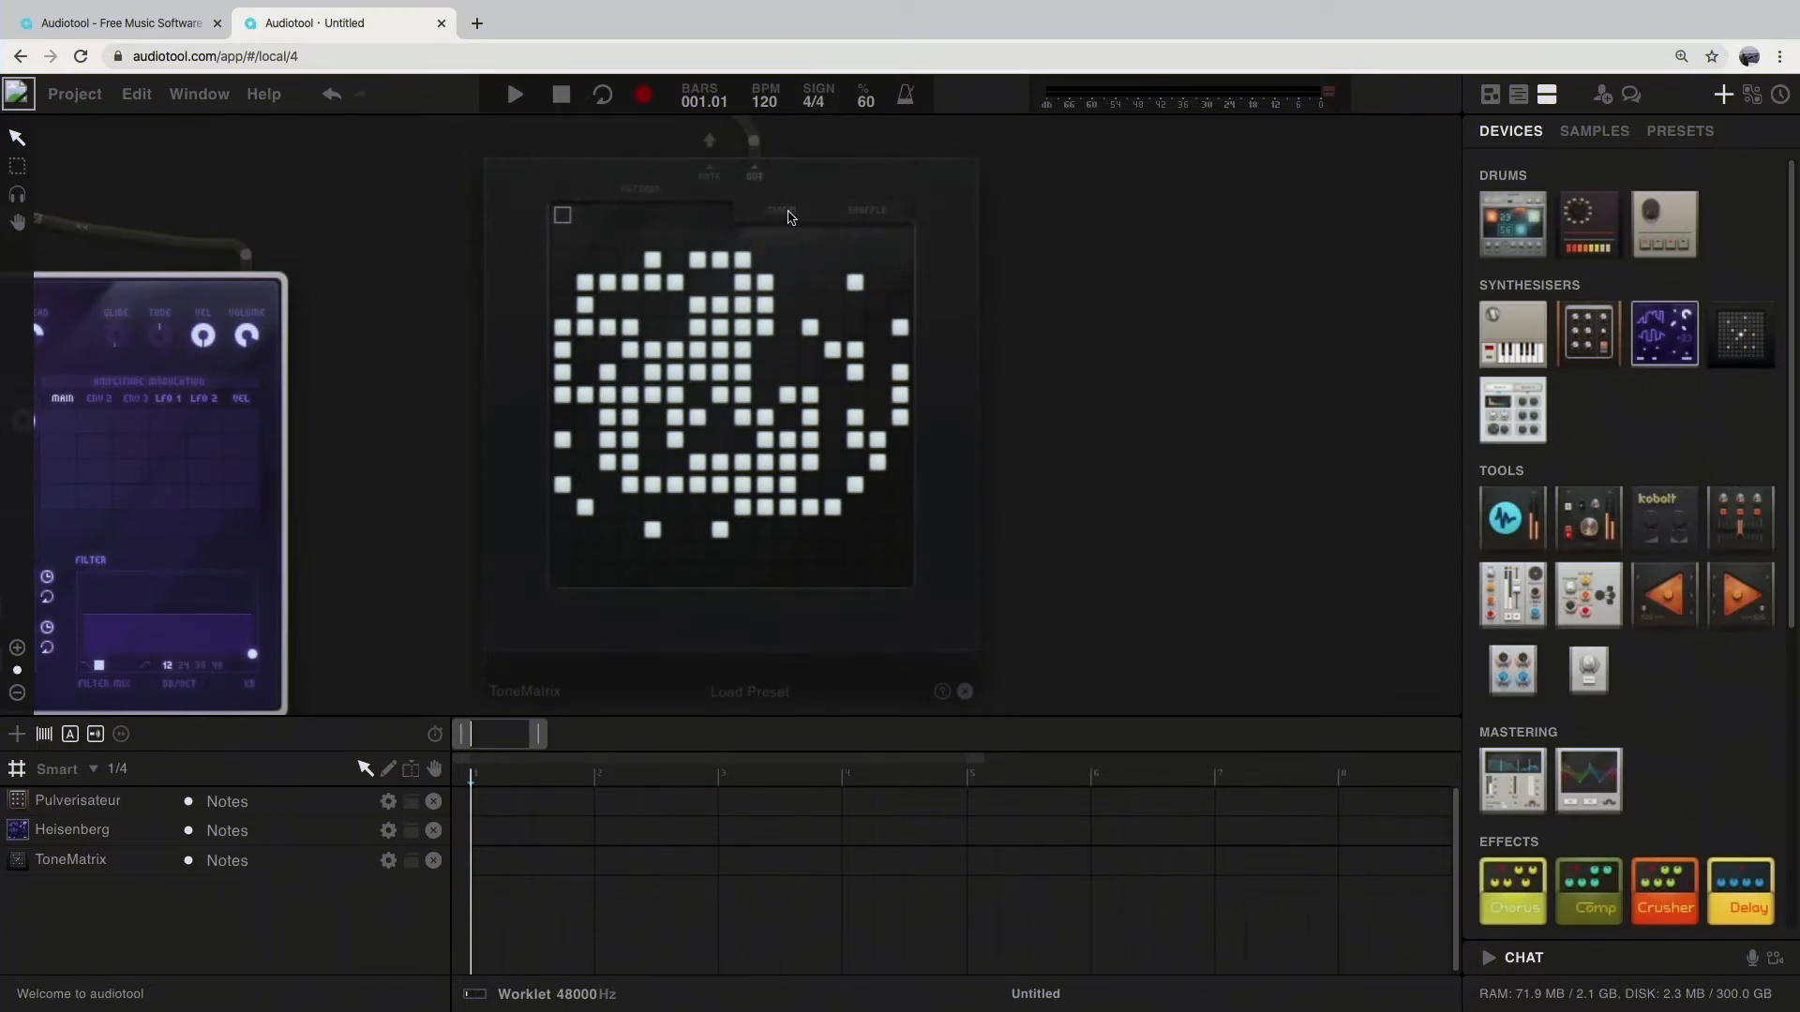
{"action": "left_click", "coordinate": [785, 211]}
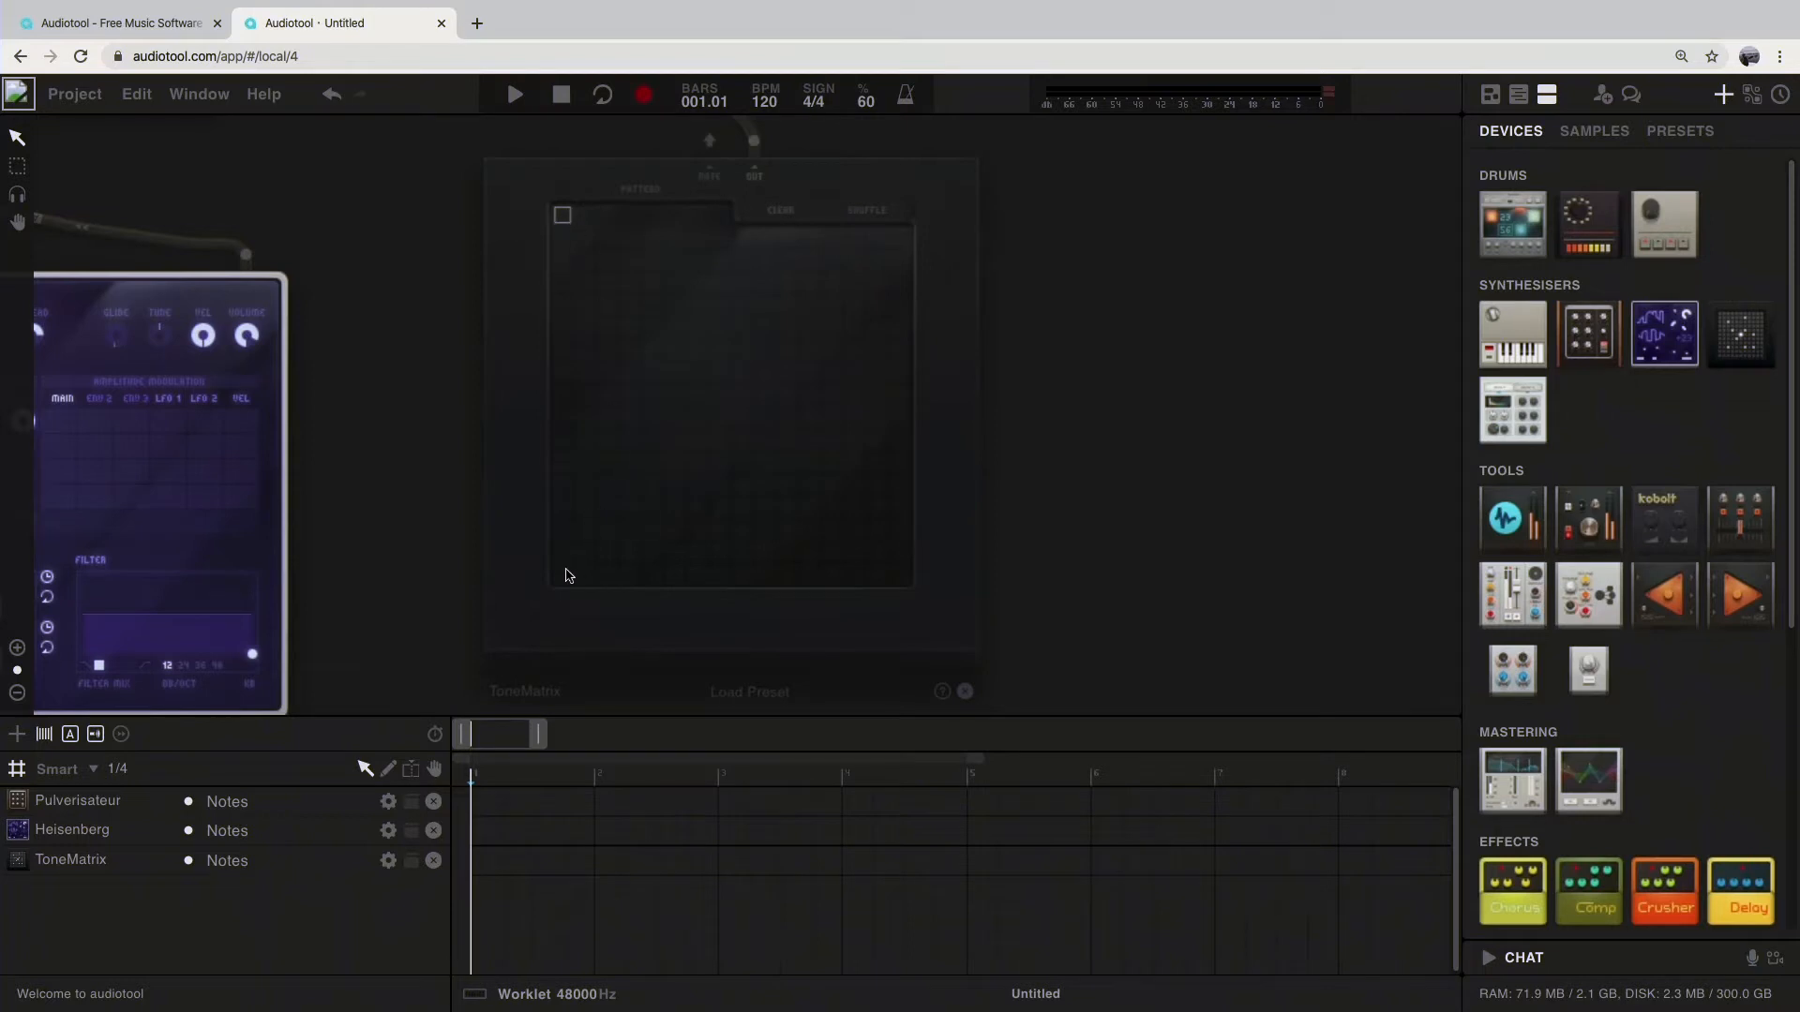
Step: Fill the ToneMatrix grid with a rising diagonal of single notes, from the lowest first step to the highest last step
{"action": "left_click", "coordinate": [565, 576]}
{"action": "left_click", "coordinate": [609, 533]}
{"action": "left_click", "coordinate": [653, 490]}
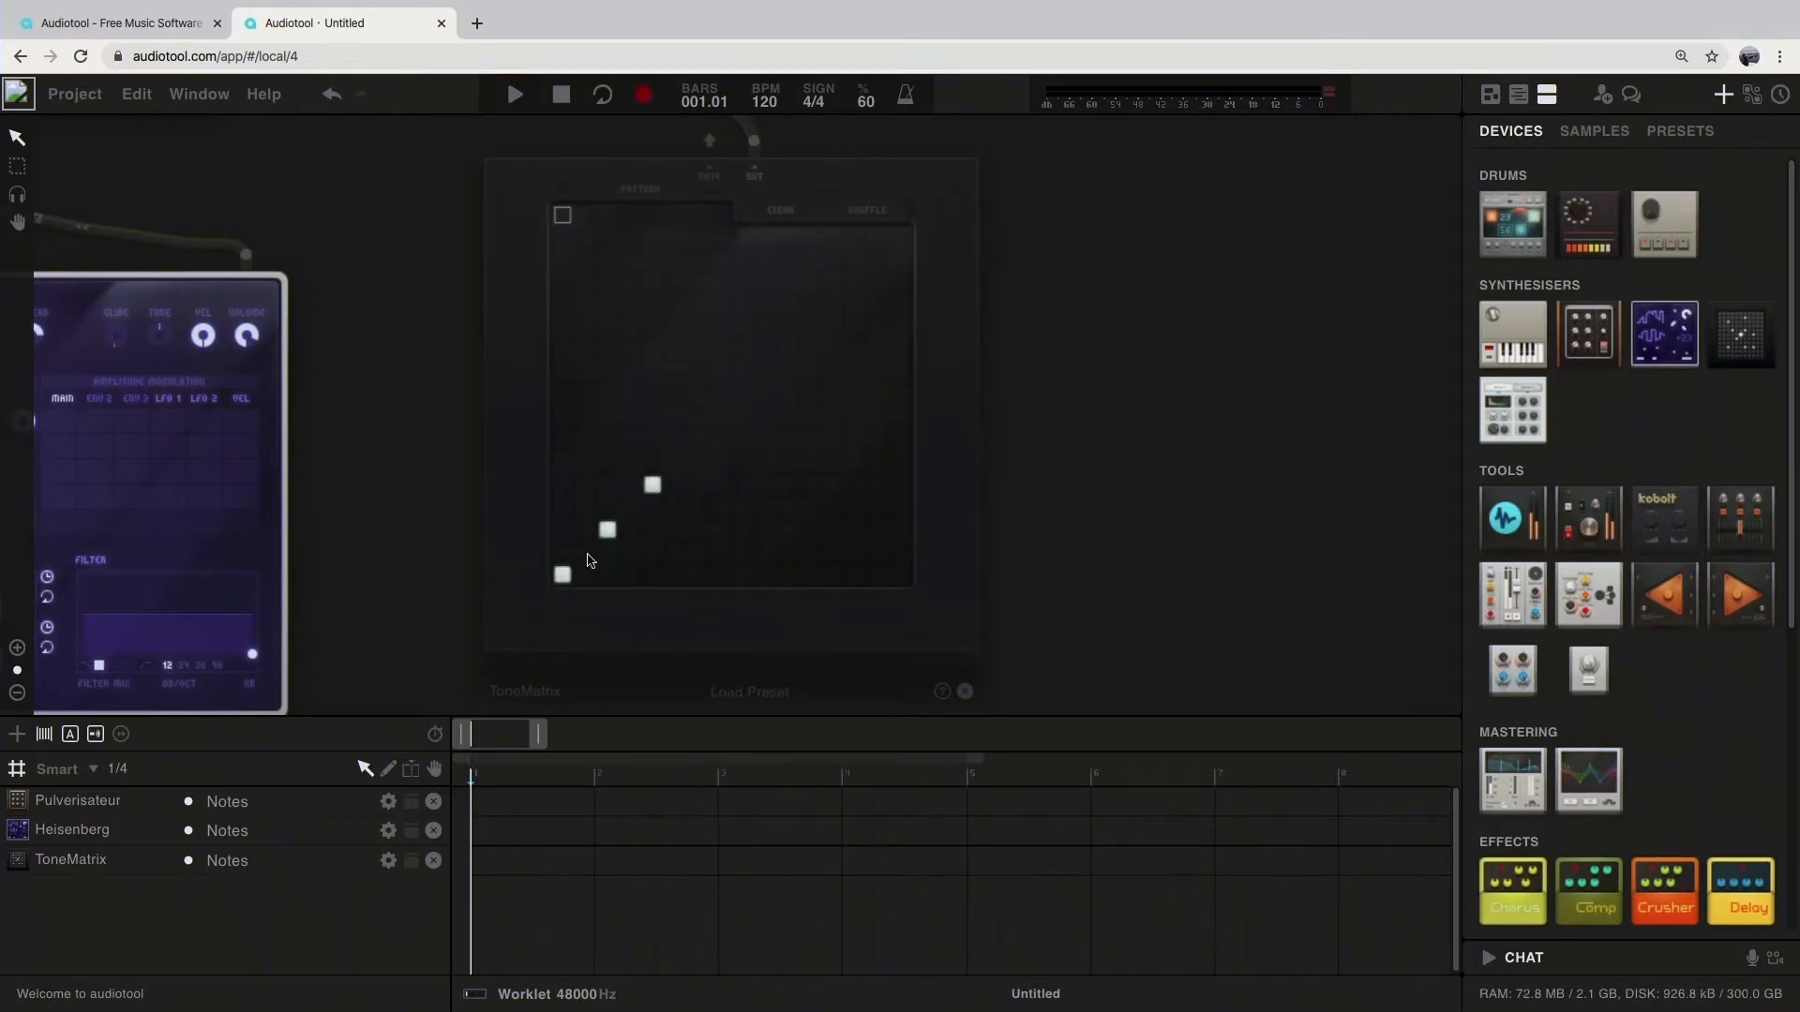
{"action": "left_click", "coordinate": [586, 554]}
{"action": "left_click", "coordinate": [631, 509]}
{"action": "left_click", "coordinate": [676, 465]}
{"action": "left_click", "coordinate": [698, 439]}
{"action": "left_click", "coordinate": [720, 440]}
{"action": "left_click", "coordinate": [720, 417]}
{"action": "left_click", "coordinate": [722, 442]}
{"action": "left_click", "coordinate": [743, 396]}
{"action": "left_click", "coordinate": [765, 373]}
{"action": "left_click", "coordinate": [788, 351]}
{"action": "left_click", "coordinate": [811, 329]}
{"action": "left_click", "coordinate": [834, 306]}
{"action": "left_click", "coordinate": [856, 283]}
{"action": "left_click", "coordinate": [878, 261]}
{"action": "left_click", "coordinate": [900, 238]}
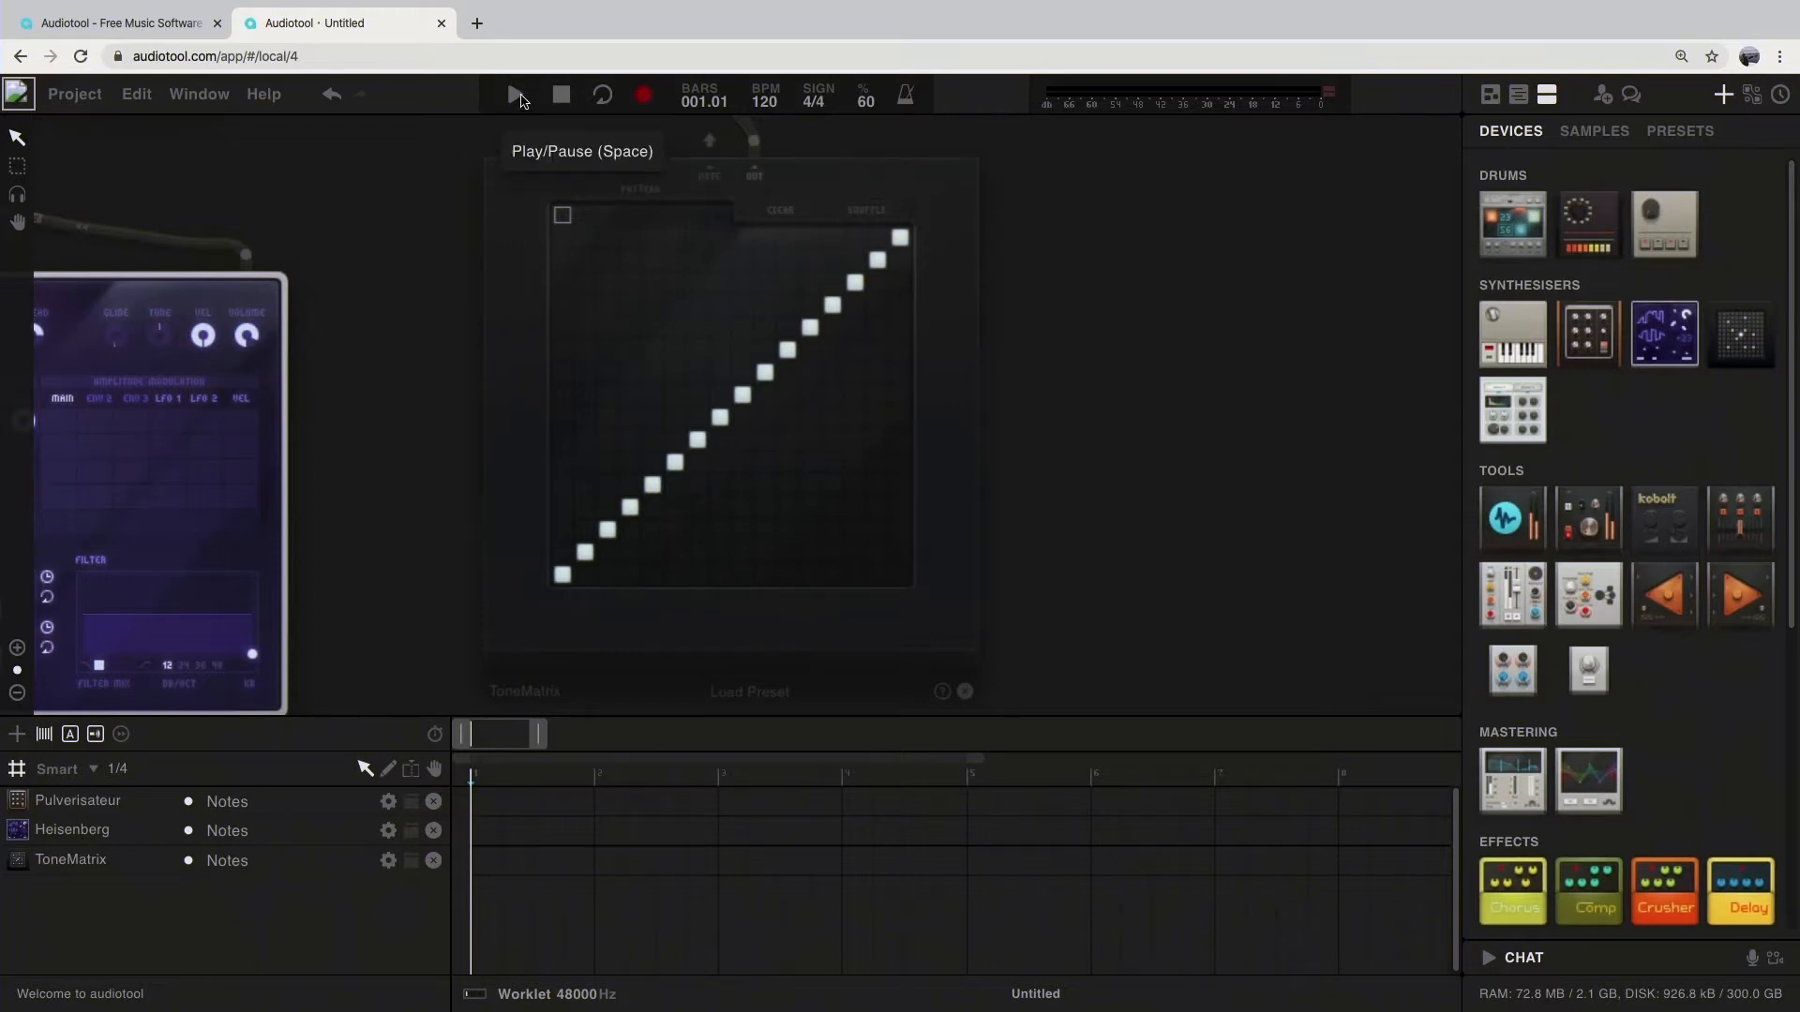
Step: Listen to the diagonal ToneMatrix pattern, pausing and resuming the playback
{"action": "left_click", "coordinate": [522, 100]}
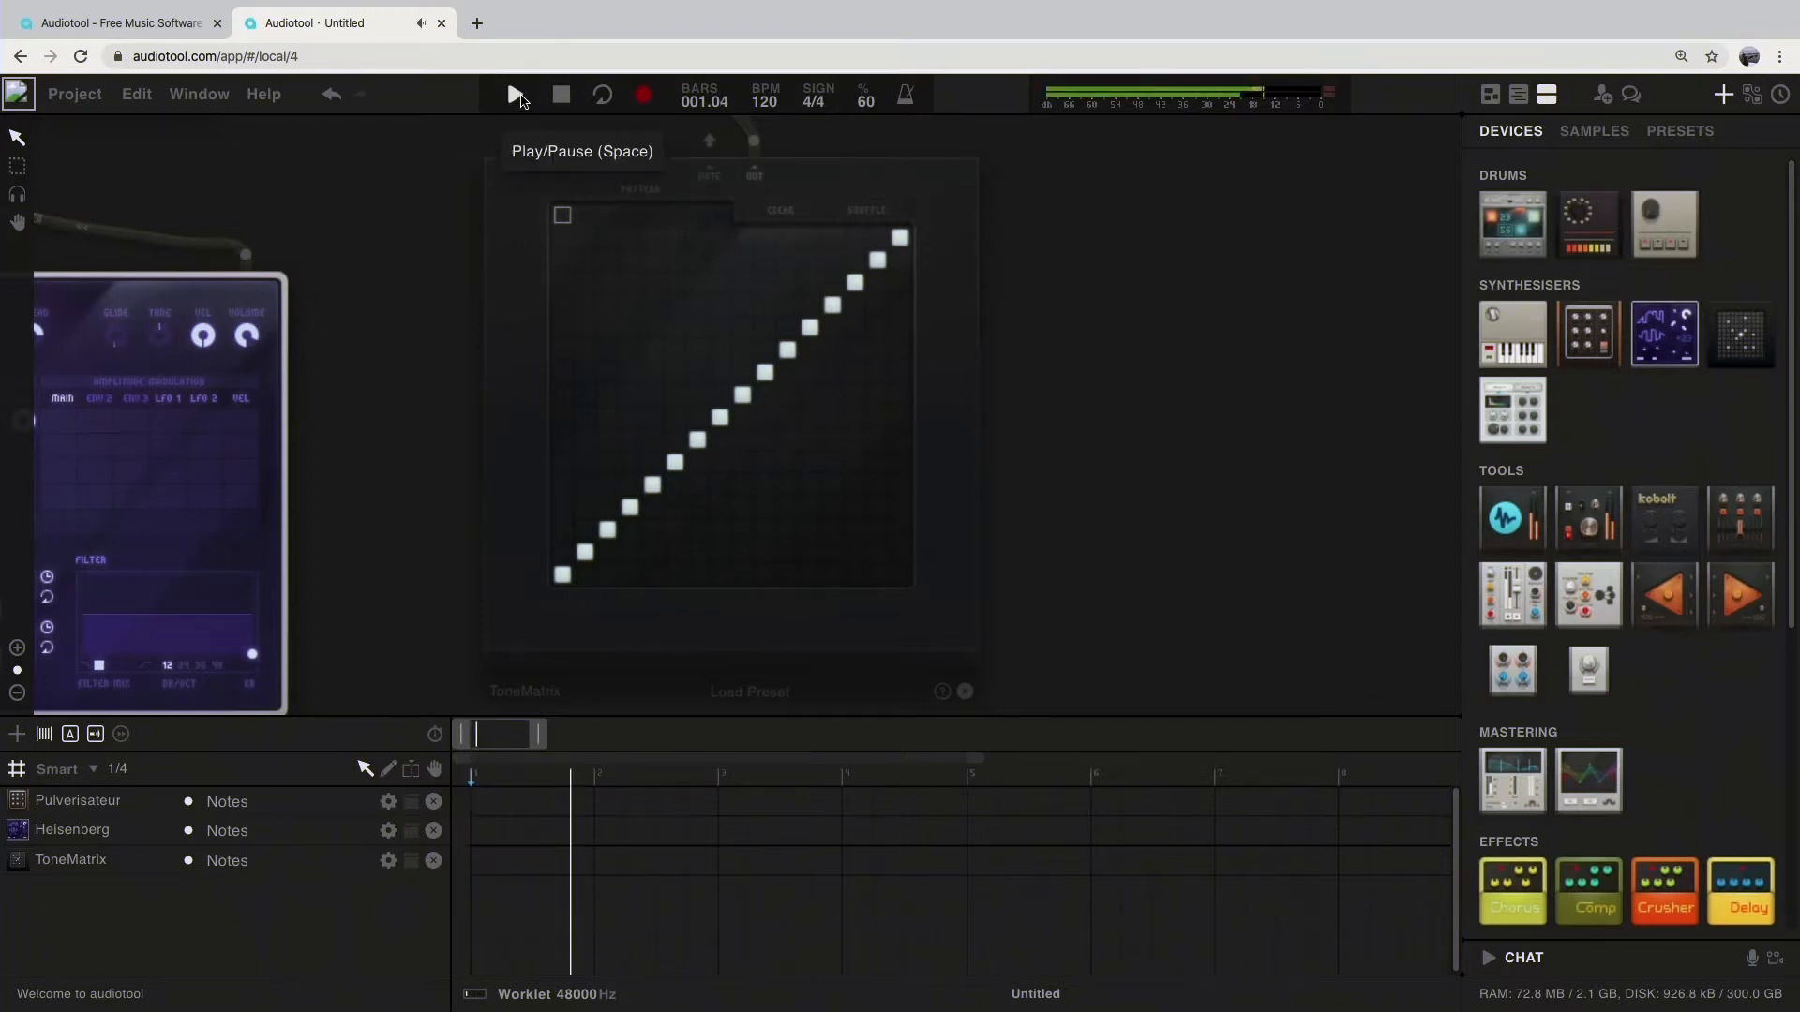
{"action": "left_click", "coordinate": [516, 96]}
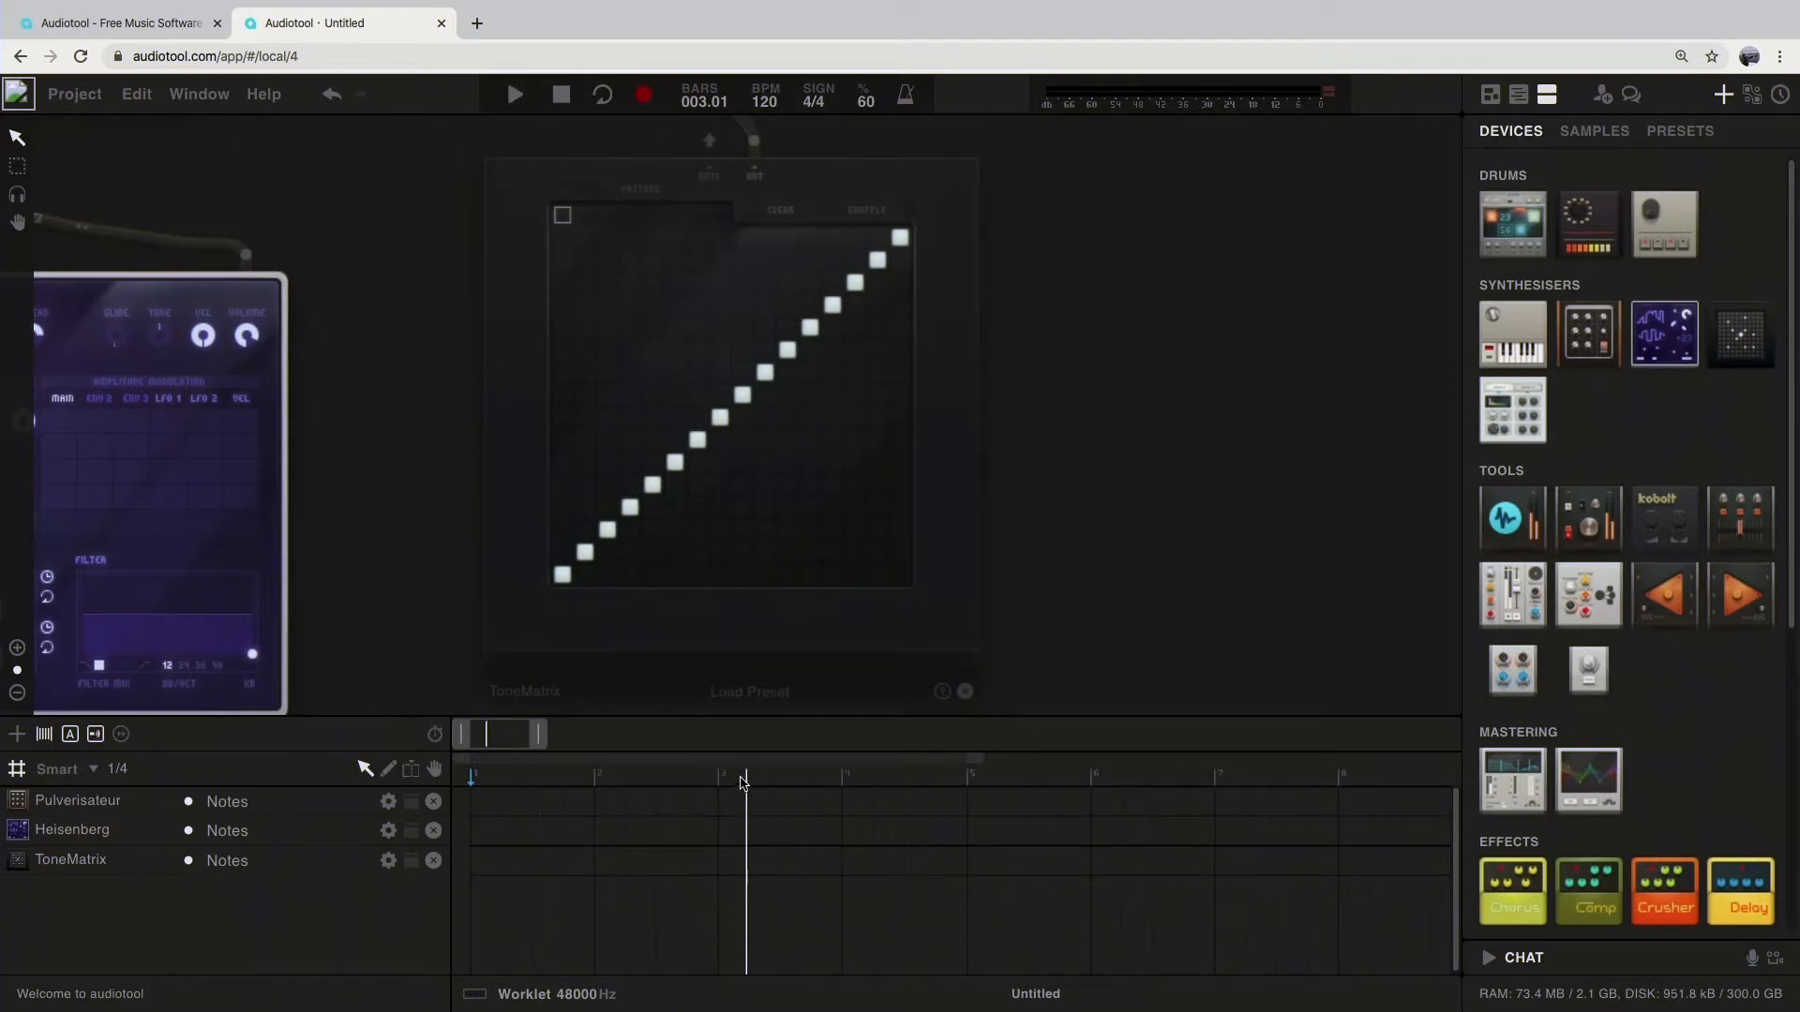
{"action": "key", "text": "space"}
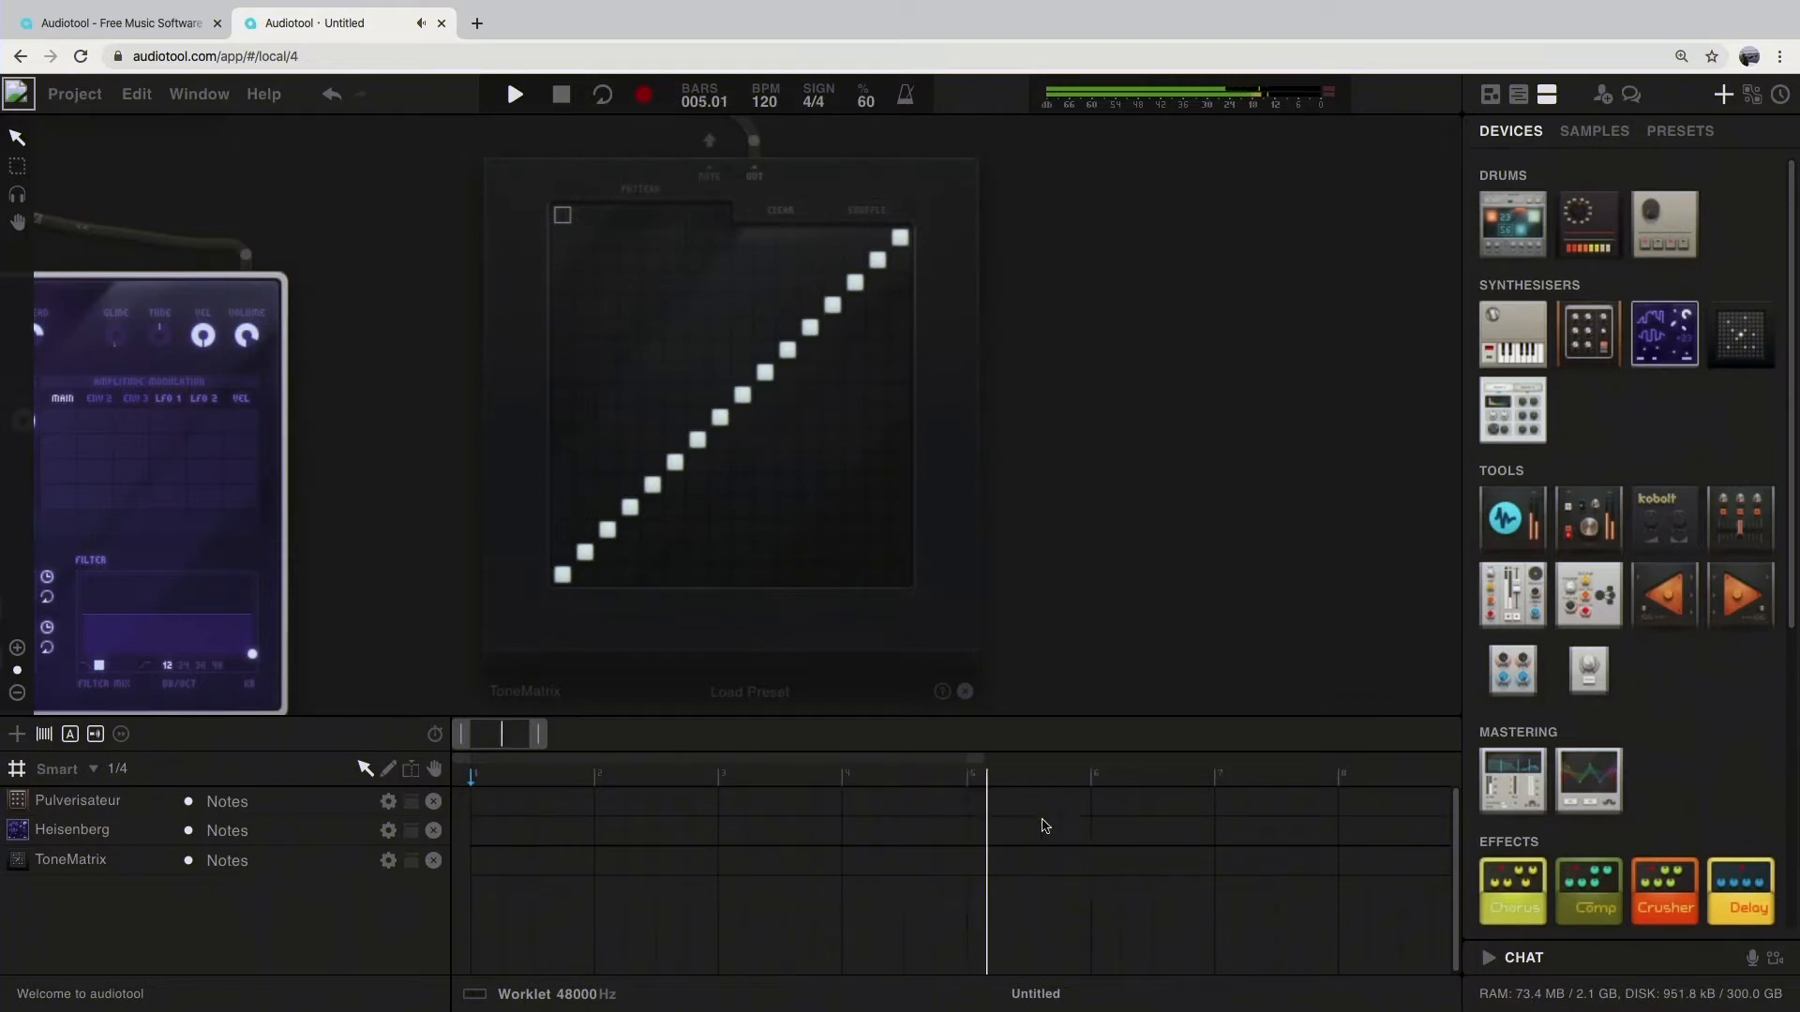
{"action": "key", "text": "space"}
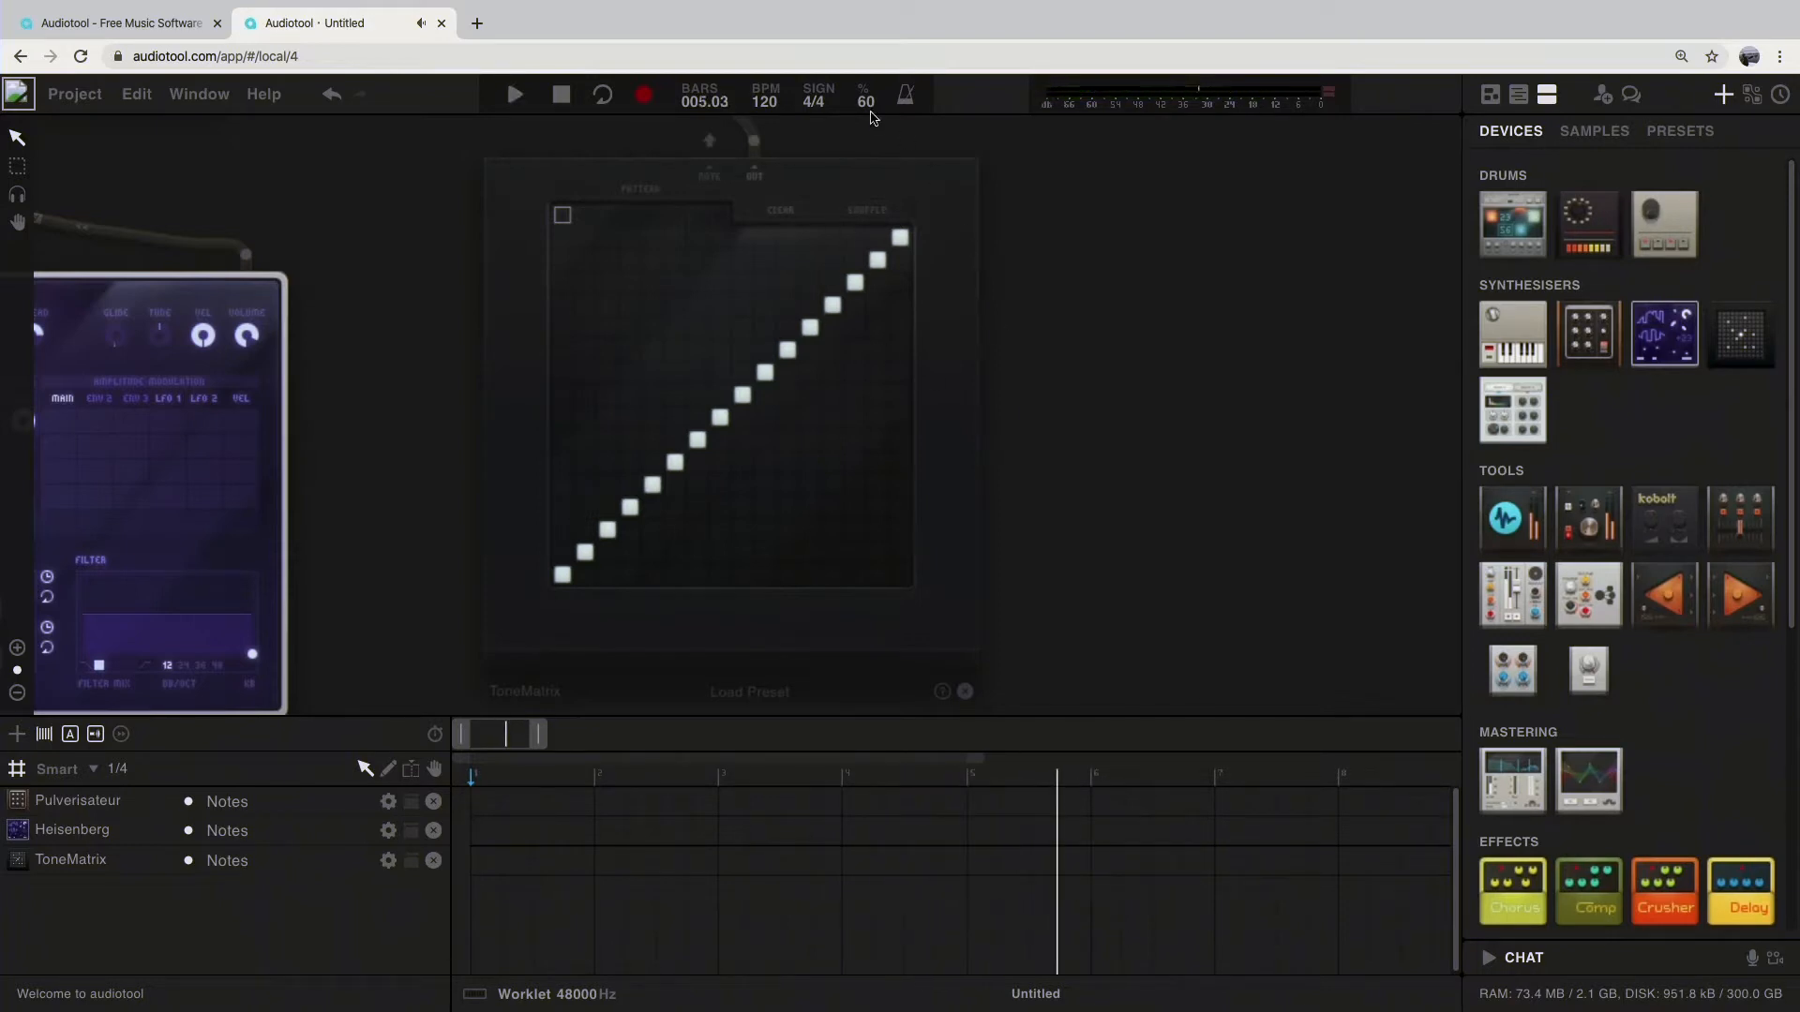
Step: Turn on looping for the timeline region from bar 1 to bar 5
{"action": "left_click", "coordinate": [605, 98]}
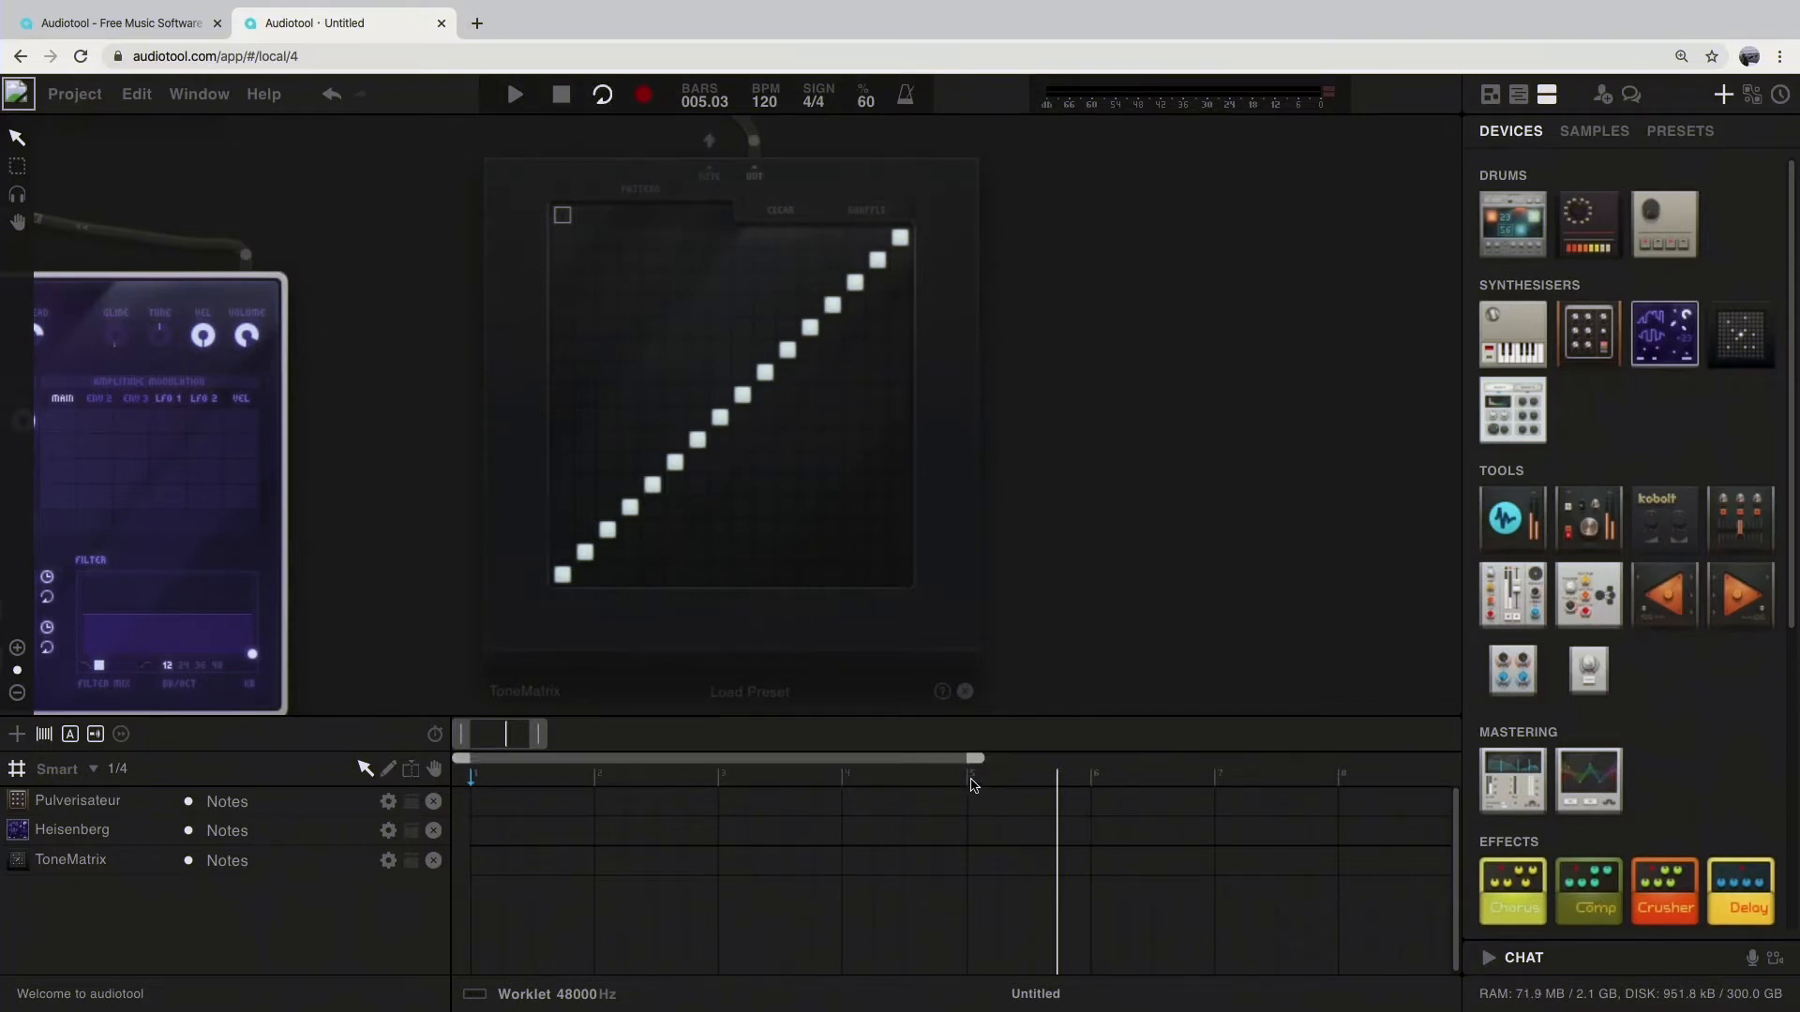
{"action": "mouse_move", "coordinate": [975, 761]}
{"action": "left_mouse_down"}
{"action": "mouse_move", "coordinate": [1187, 775]}
{"action": "mouse_move", "coordinate": [944, 783]}
{"action": "mouse_move", "coordinate": [989, 787]}
{"action": "left_mouse_up"}
Step: Erase the diagonal notes from the ToneMatrix and draw the word "Hi" in its grid
{"action": "mouse_move", "coordinate": [562, 579]}
{"action": "left_mouse_down"}
{"action": "mouse_move", "coordinate": [919, 250]}
{"action": "mouse_move", "coordinate": [844, 293]}
{"action": "mouse_move", "coordinate": [758, 392]}
{"action": "left_mouse_up"}
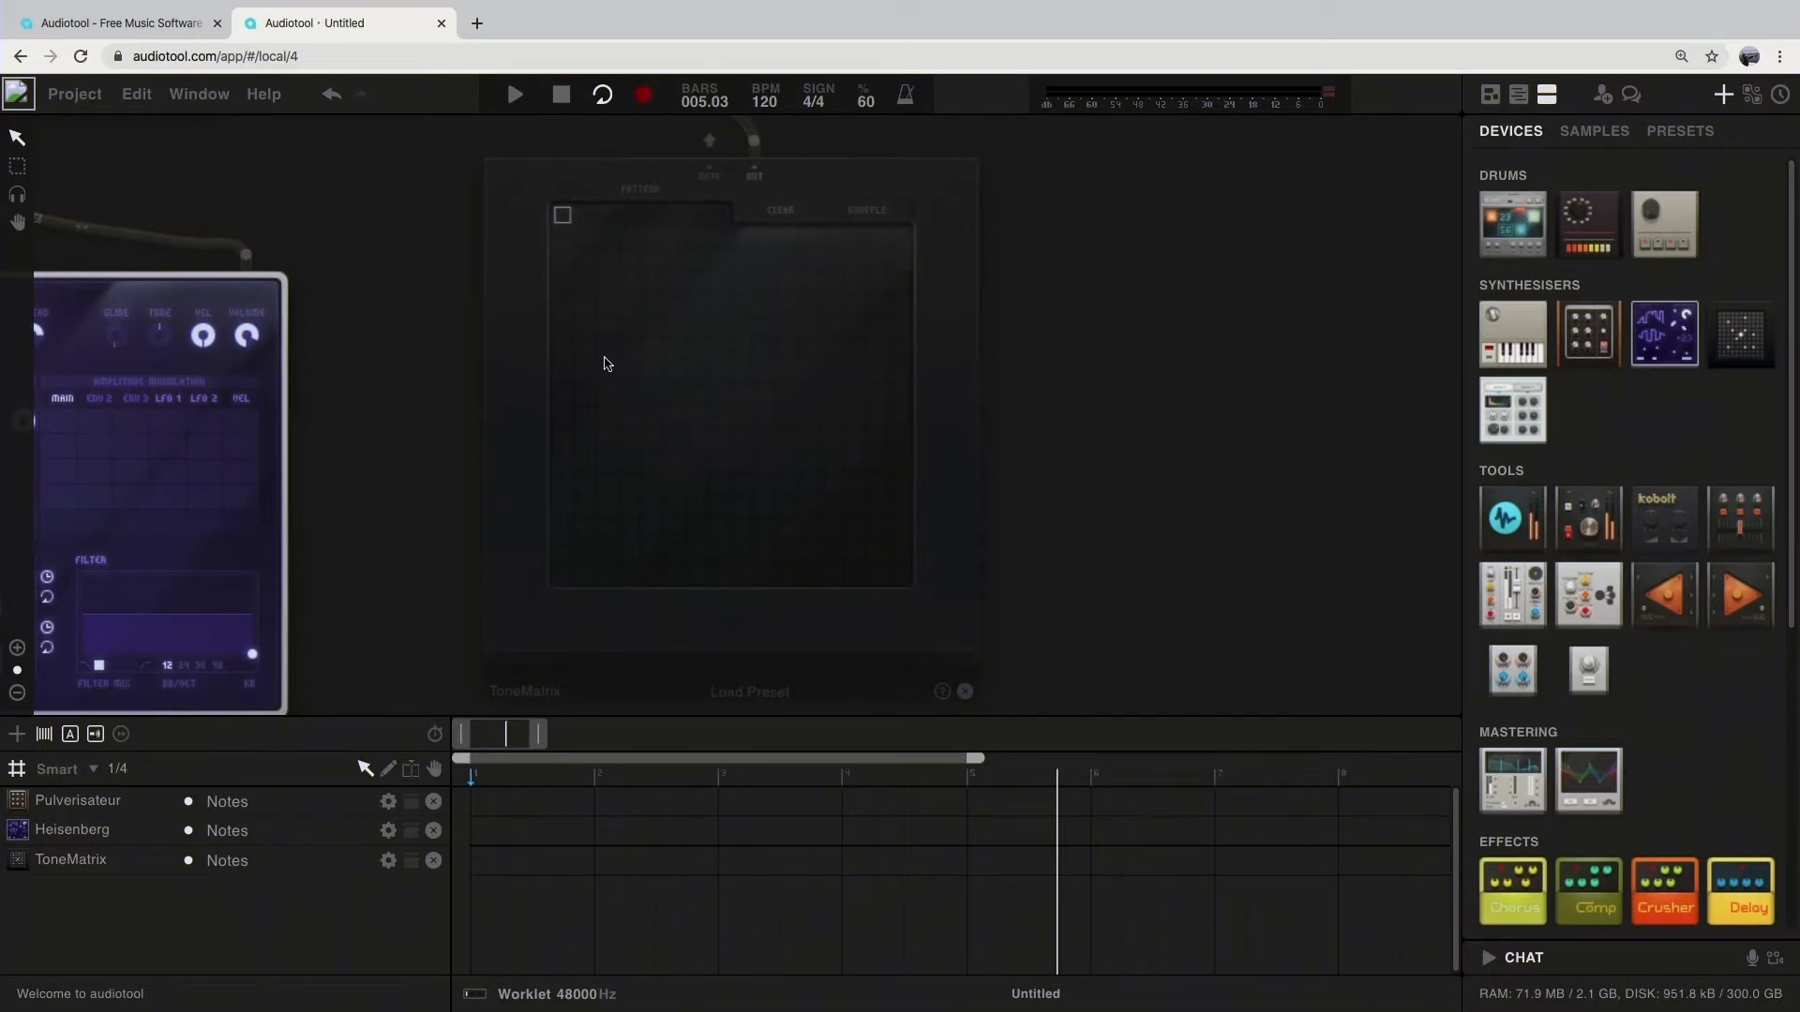
{"action": "mouse_move", "coordinate": [604, 360]}
{"action": "left_mouse_down"}
{"action": "mouse_move", "coordinate": [612, 437]}
{"action": "mouse_move", "coordinate": [653, 380]}
{"action": "mouse_move", "coordinate": [654, 437]}
{"action": "left_mouse_up"}
{"action": "left_click_drag", "start_coordinate": [722, 355], "coordinate": [717, 433]}
{"action": "left_click", "coordinate": [724, 374]}
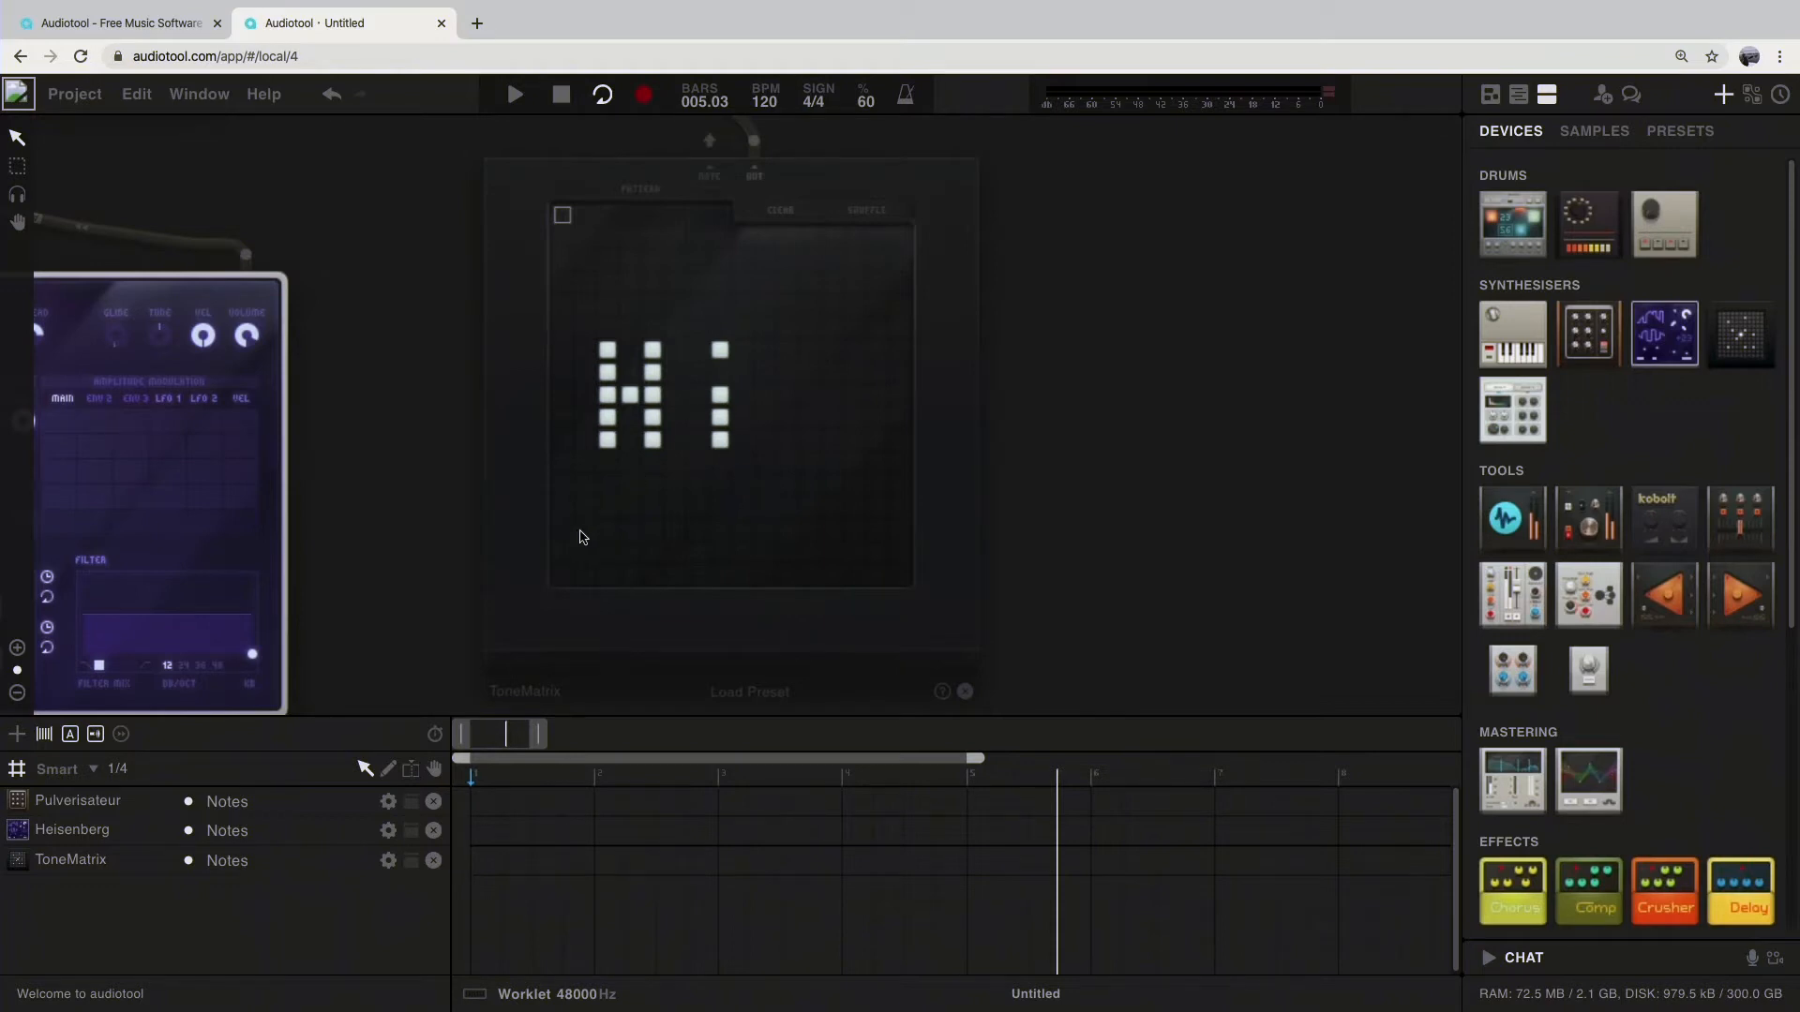
Step: Listen to the "Hi" pattern and erase all of its notes from the ToneMatrix grid
{"action": "key", "text": "space"}
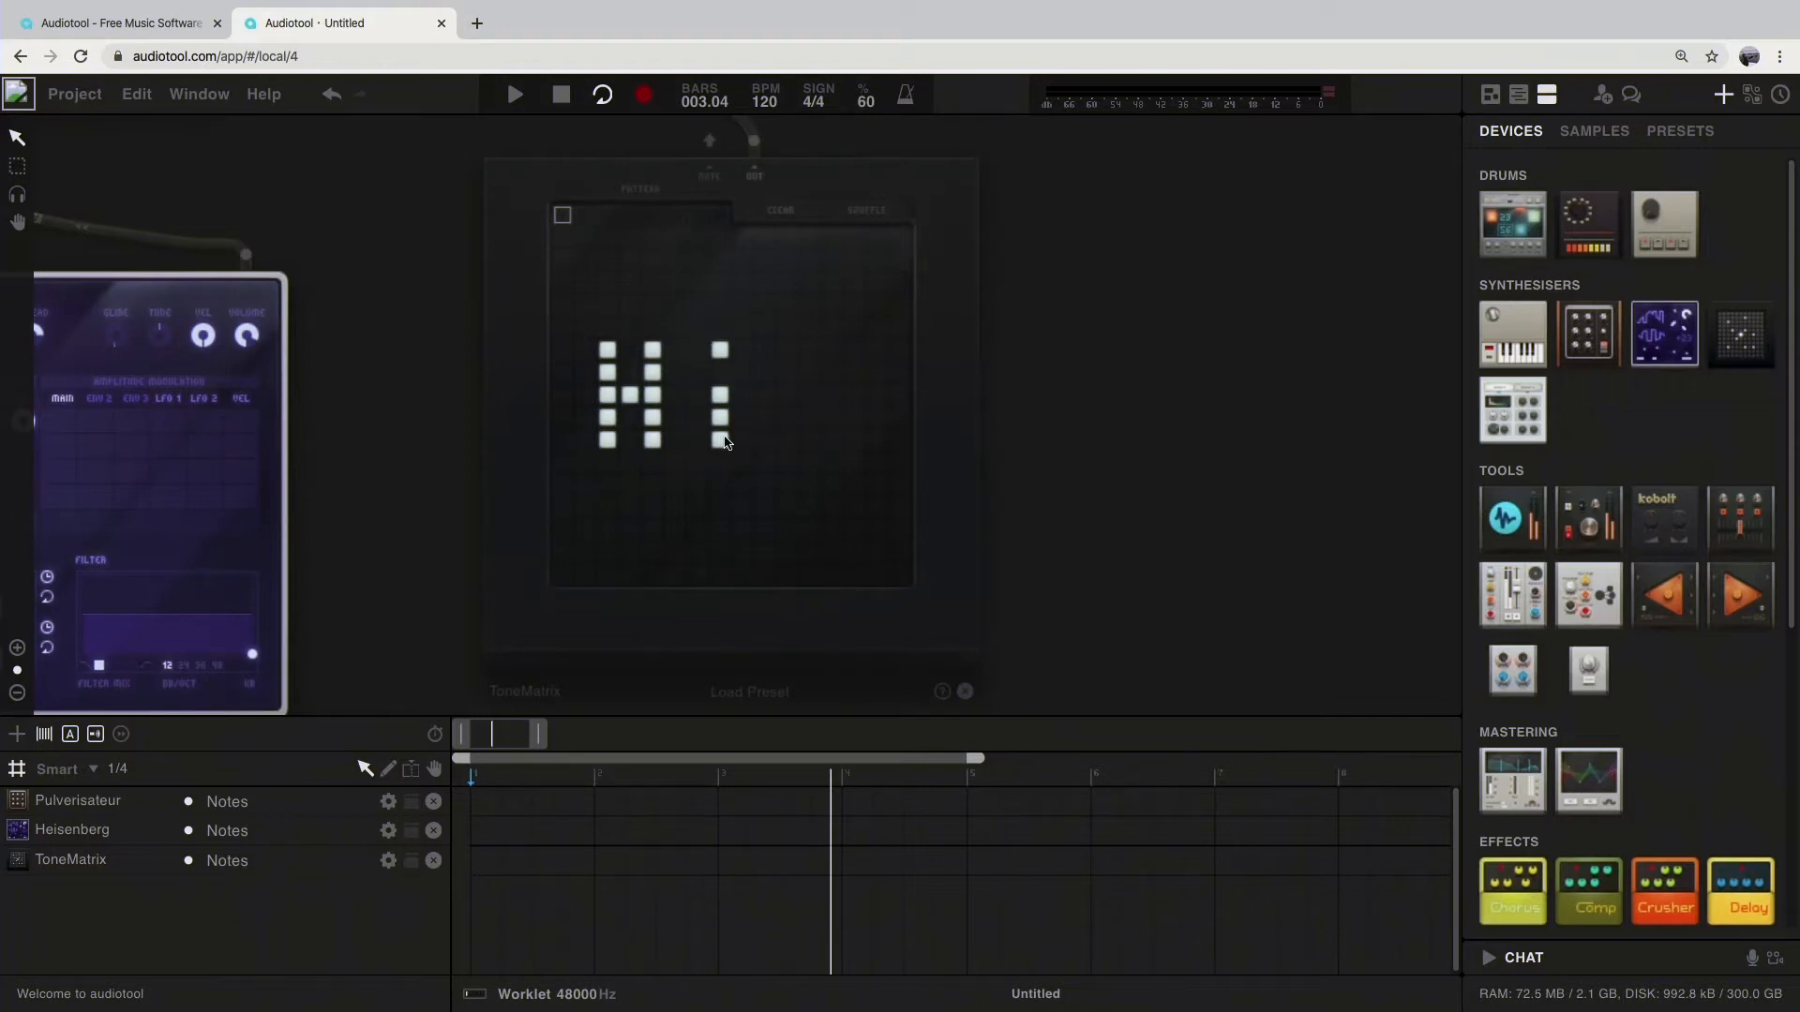
{"action": "mouse_move", "coordinate": [722, 350]}
{"action": "left_mouse_down"}
{"action": "mouse_move", "coordinate": [715, 430]}
{"action": "mouse_move", "coordinate": [632, 410]}
{"action": "left_mouse_up"}
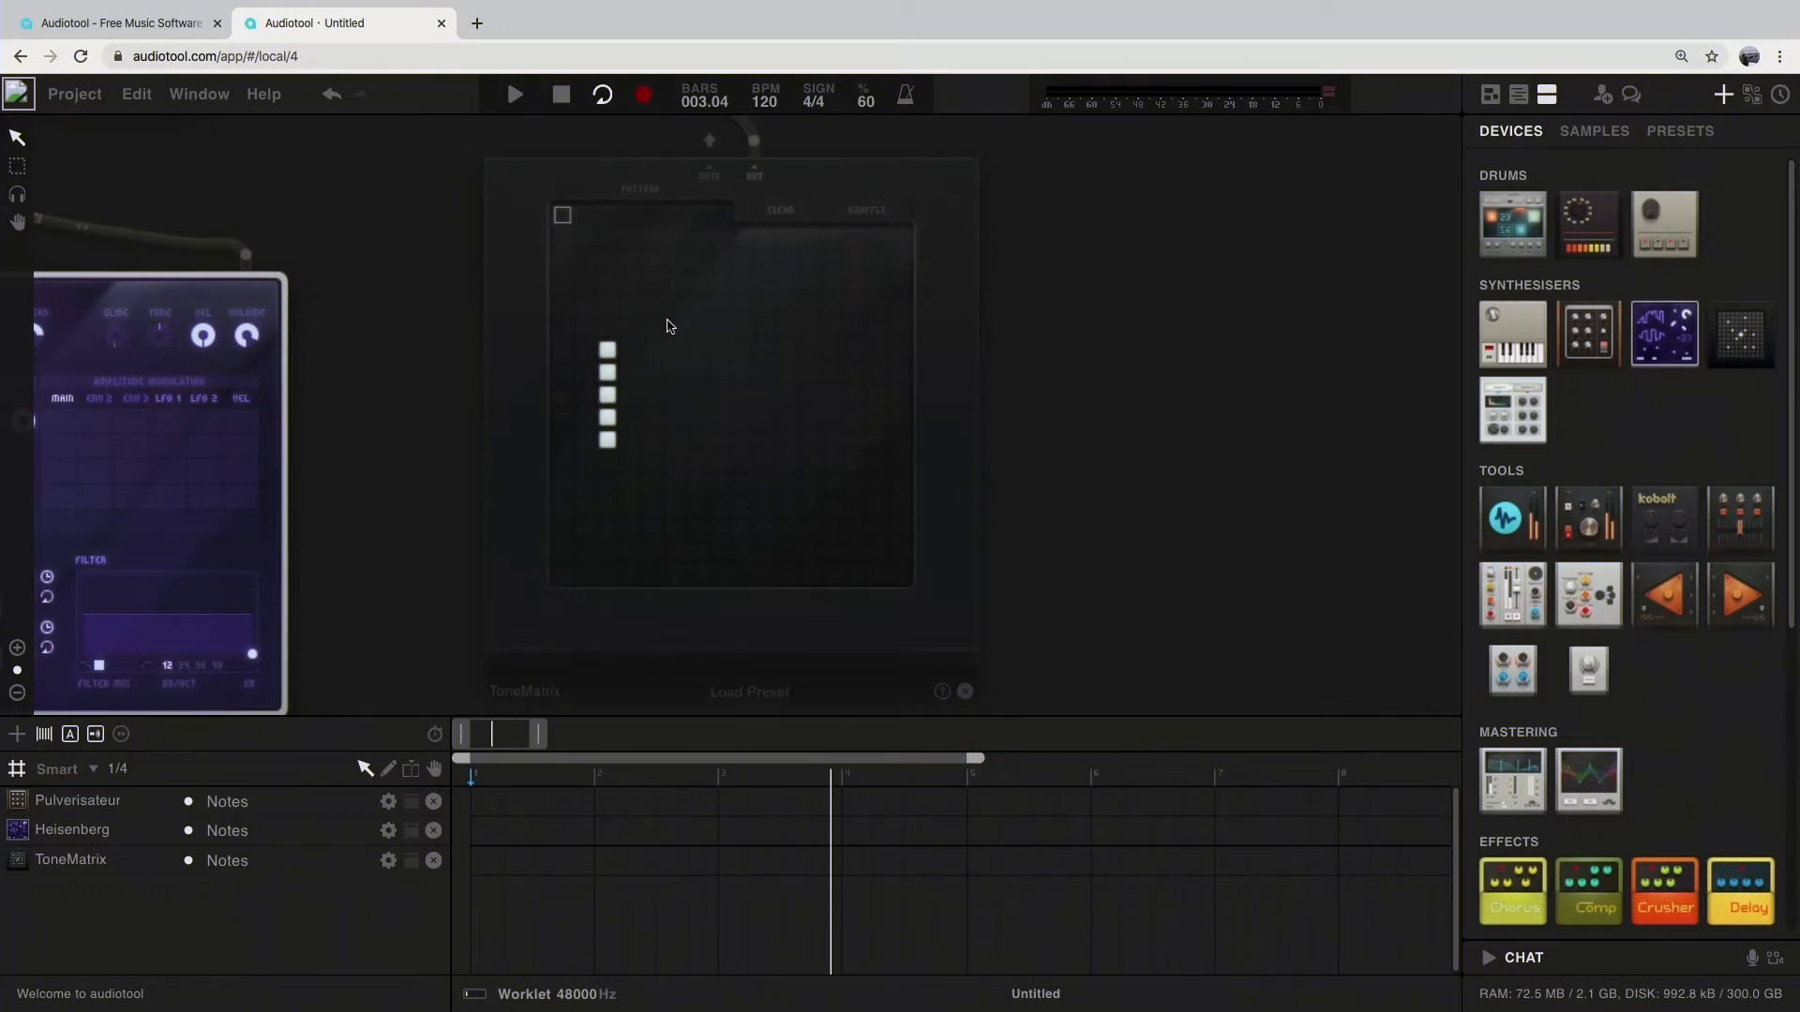
{"action": "left_click_drag", "start_coordinate": [611, 352], "coordinate": [595, 462]}
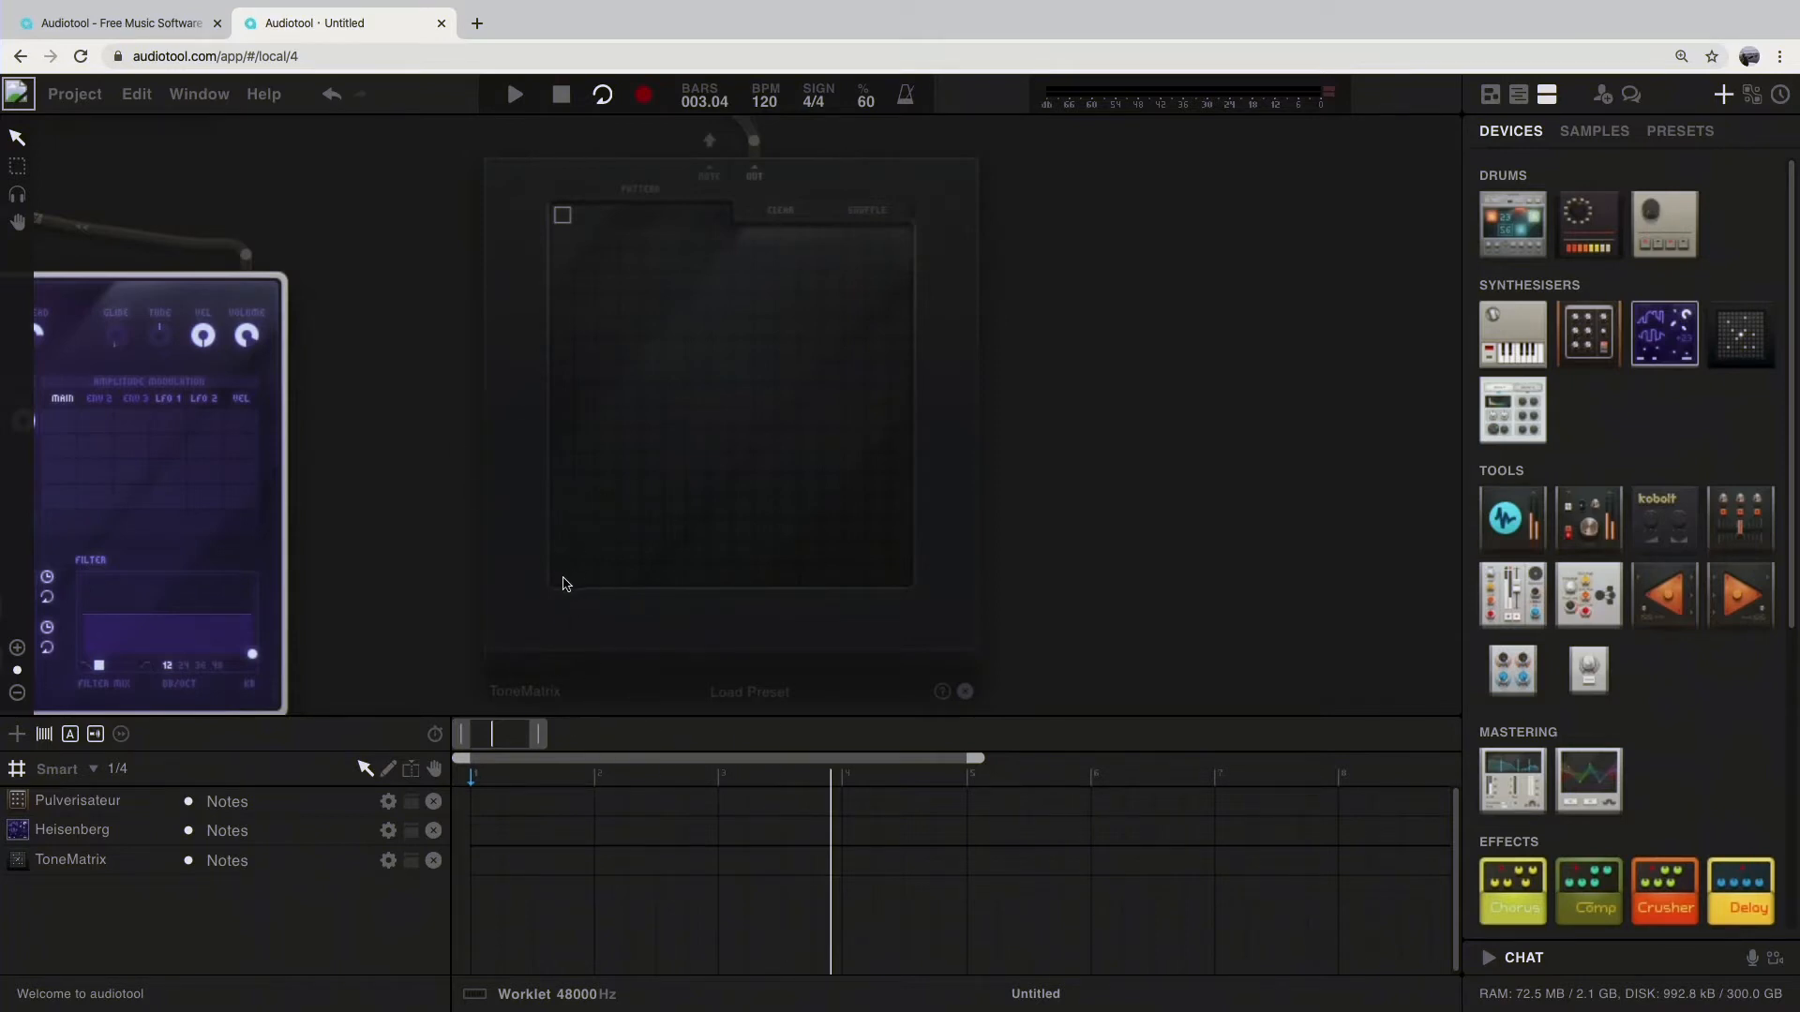
Step: Place ToneMatrix notes on steps 1, 4, 8, 11, 12 and 15 at rows 1, 3, 1, 3, 5 and 2 from the lowest, and play them
{"action": "left_click", "coordinate": [562, 575]}
{"action": "left_click", "coordinate": [630, 530]}
{"action": "left_click", "coordinate": [720, 574]}
{"action": "left_click", "coordinate": [787, 530]}
{"action": "left_click", "coordinate": [810, 485]}
{"action": "left_click", "coordinate": [877, 552]}
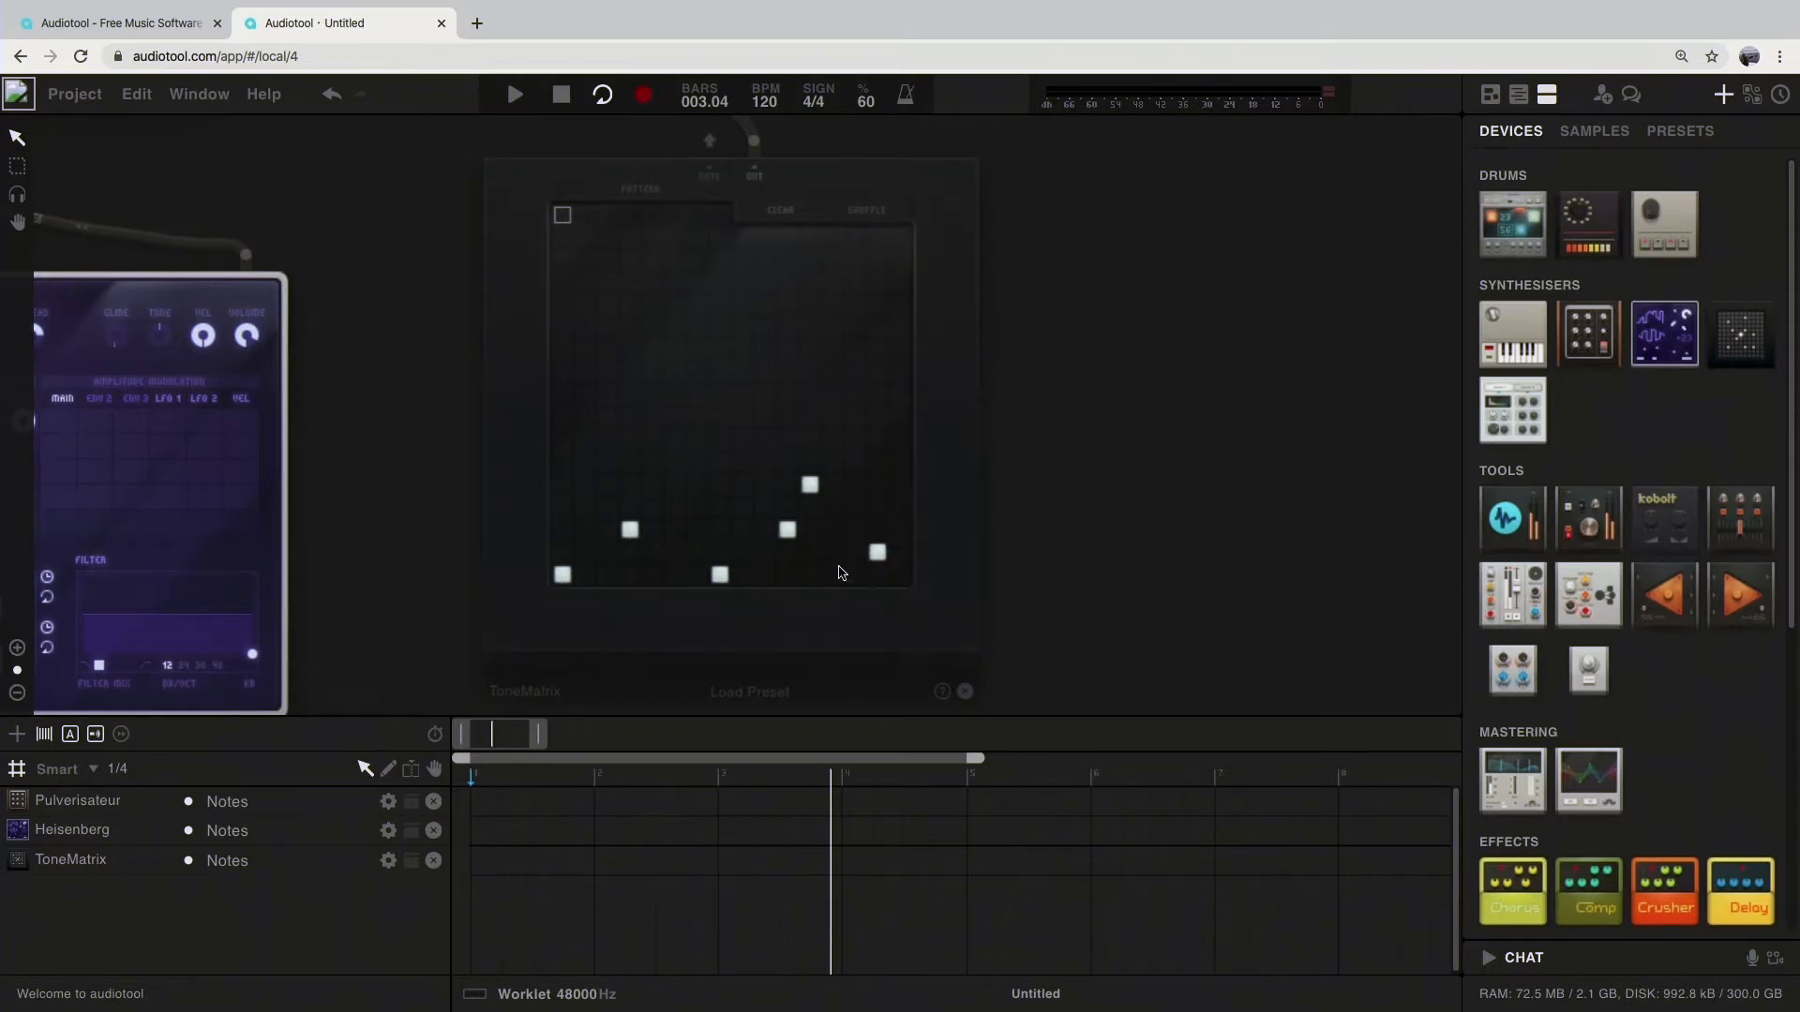
{"action": "key", "text": "space"}
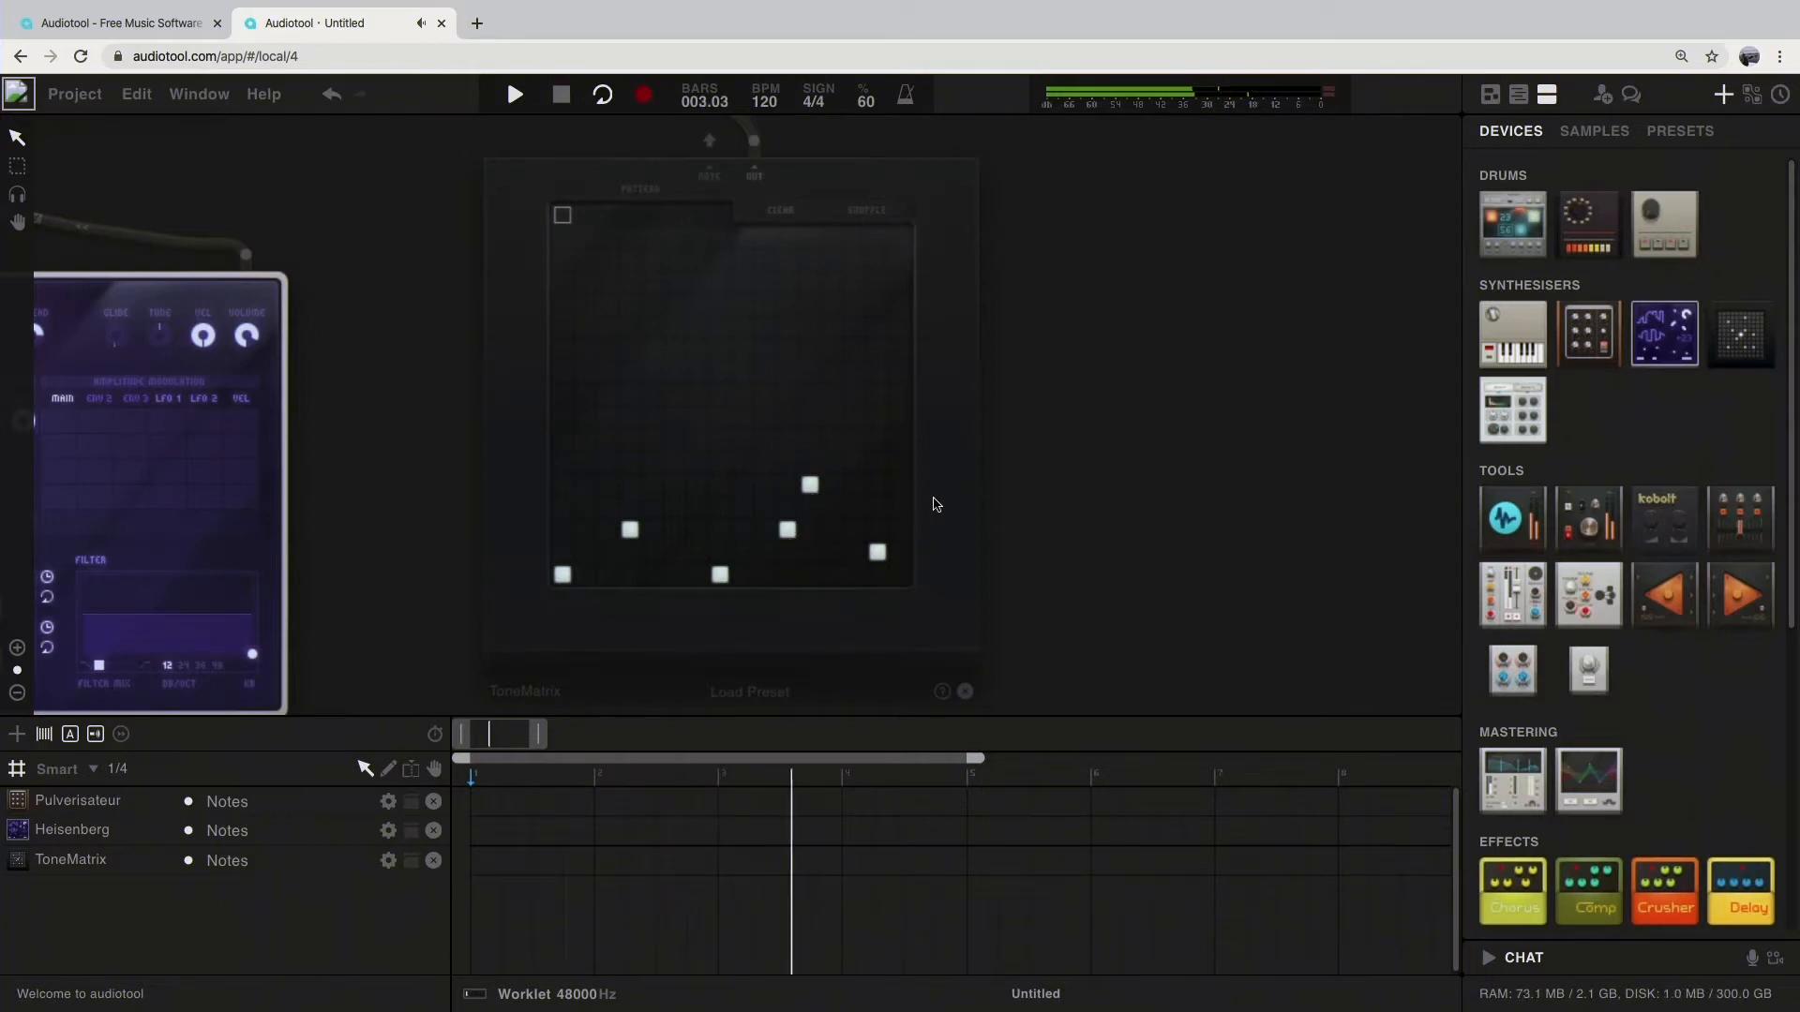
{"action": "key", "text": "space"}
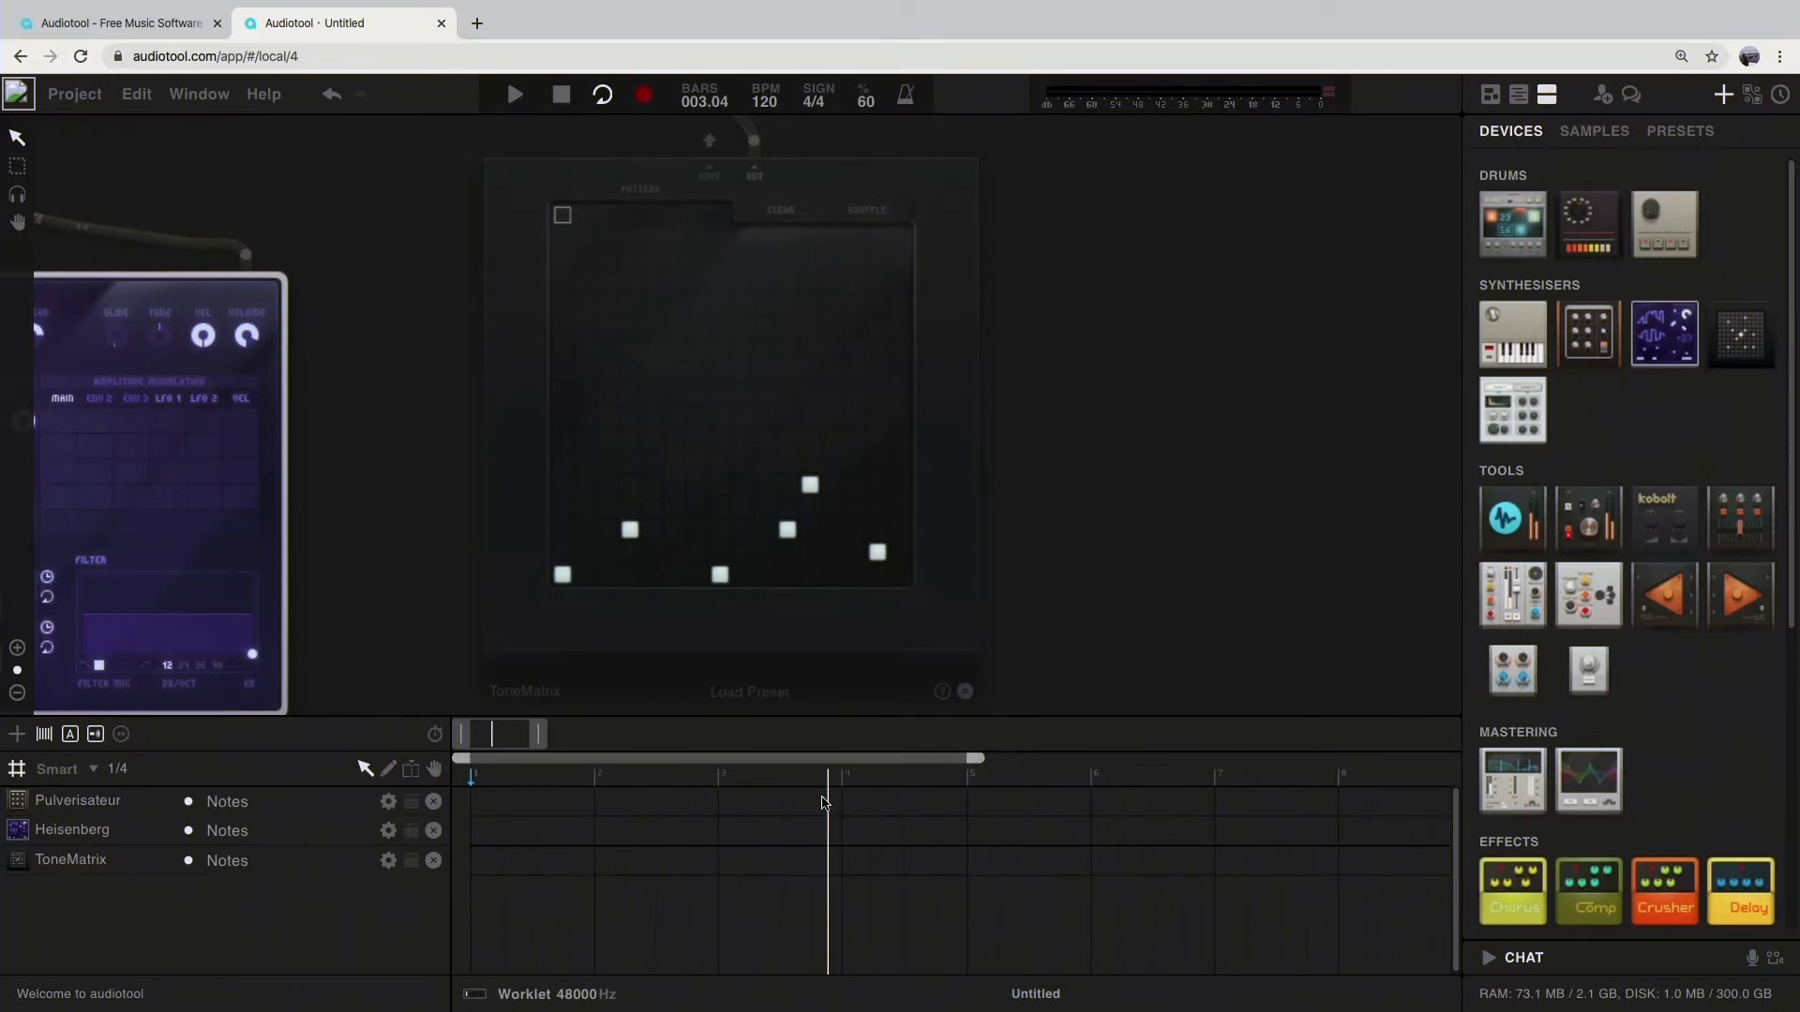
Step: Return the playhead to the start of the timeline and copy the ToneMatrix pattern to a note track
{"action": "left_click", "coordinate": [561, 94]}
{"action": "left_click_drag", "start_coordinate": [722, 788], "coordinate": [679, 785]}
{"action": "left_click_drag", "start_coordinate": [781, 784], "coordinate": [436, 786]}
{"action": "right_click", "coordinate": [963, 363]}
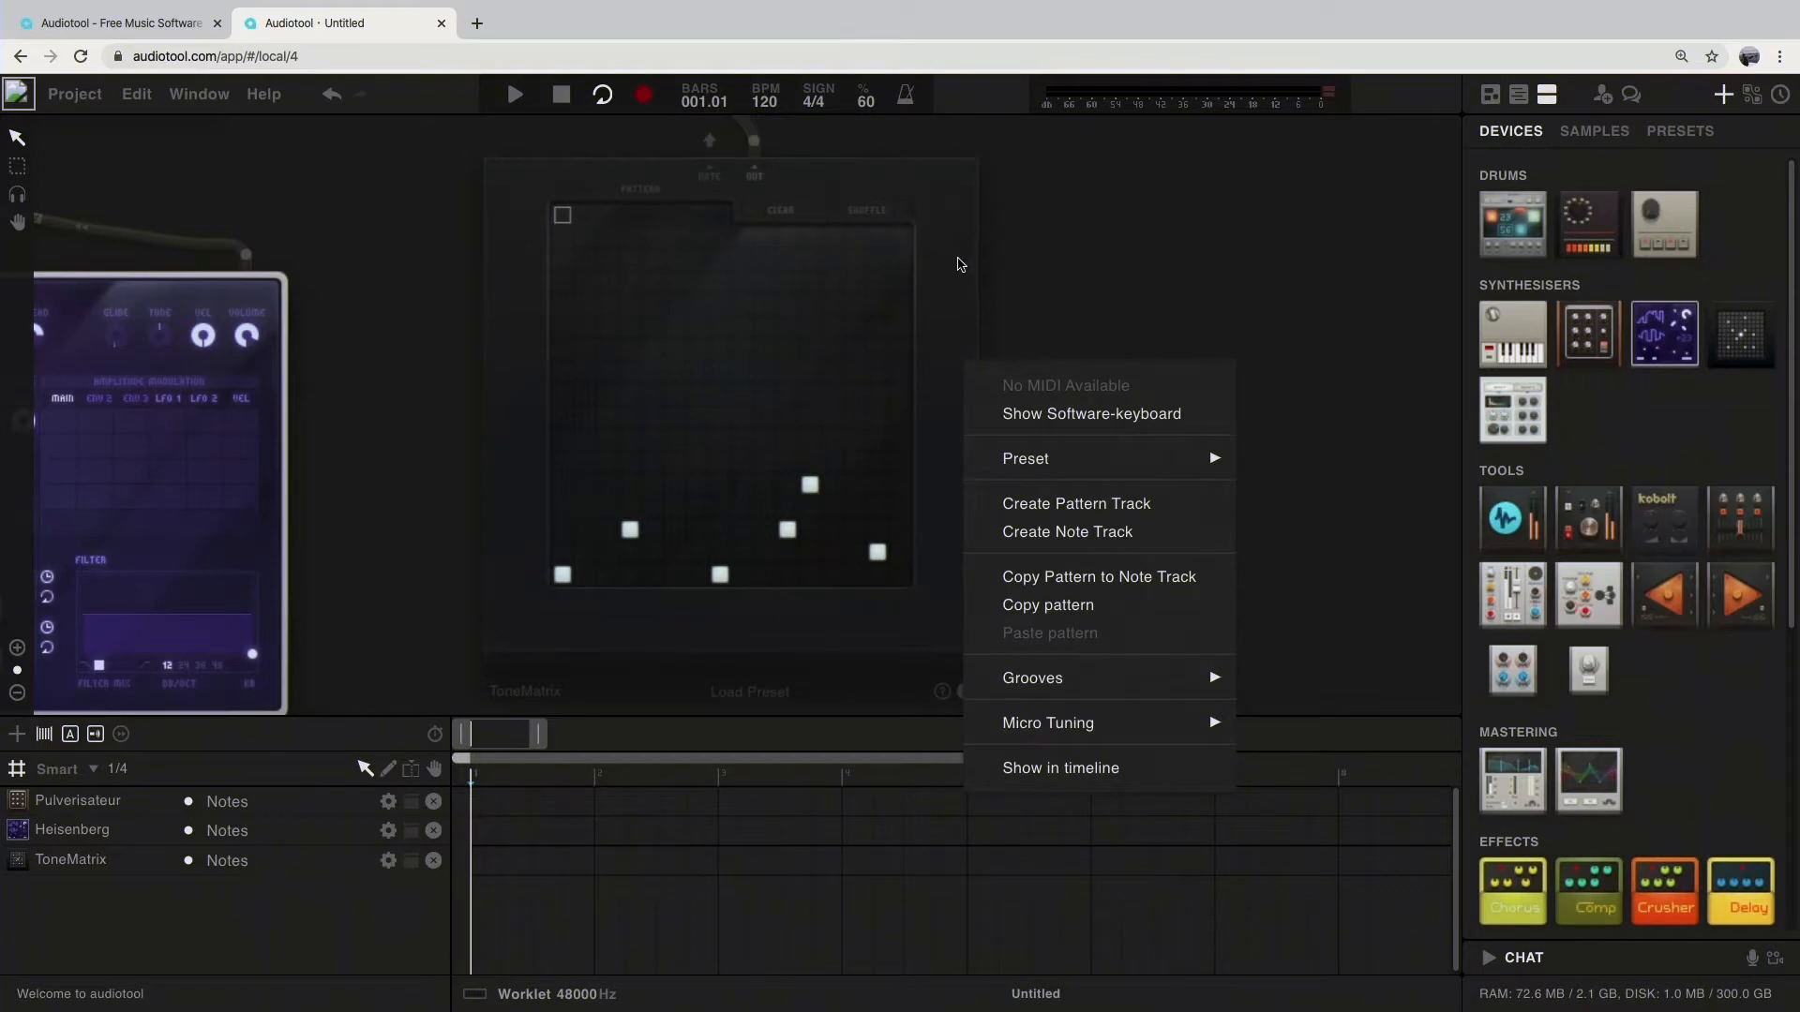
{"action": "left_click", "coordinate": [1074, 578]}
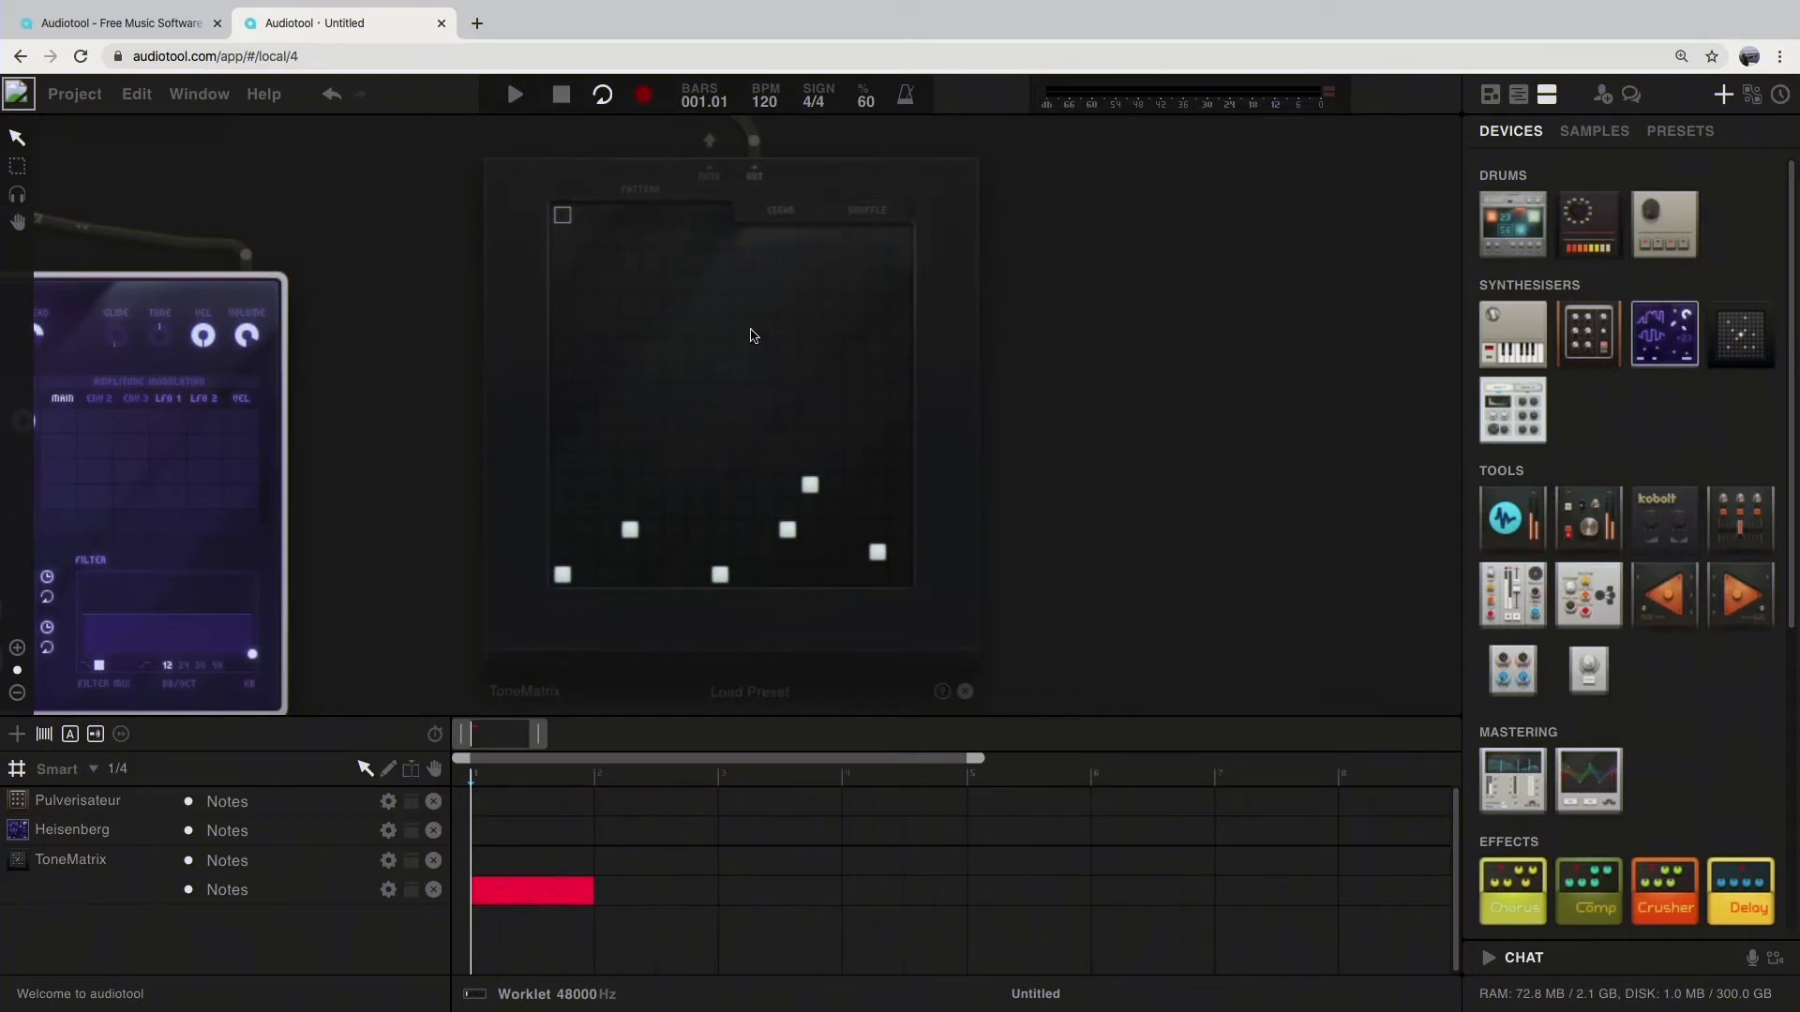
Step: Switch the ToneMatrix to its empty second pattern and listen to the copied note region by itself
{"action": "left_click", "coordinate": [583, 217]}
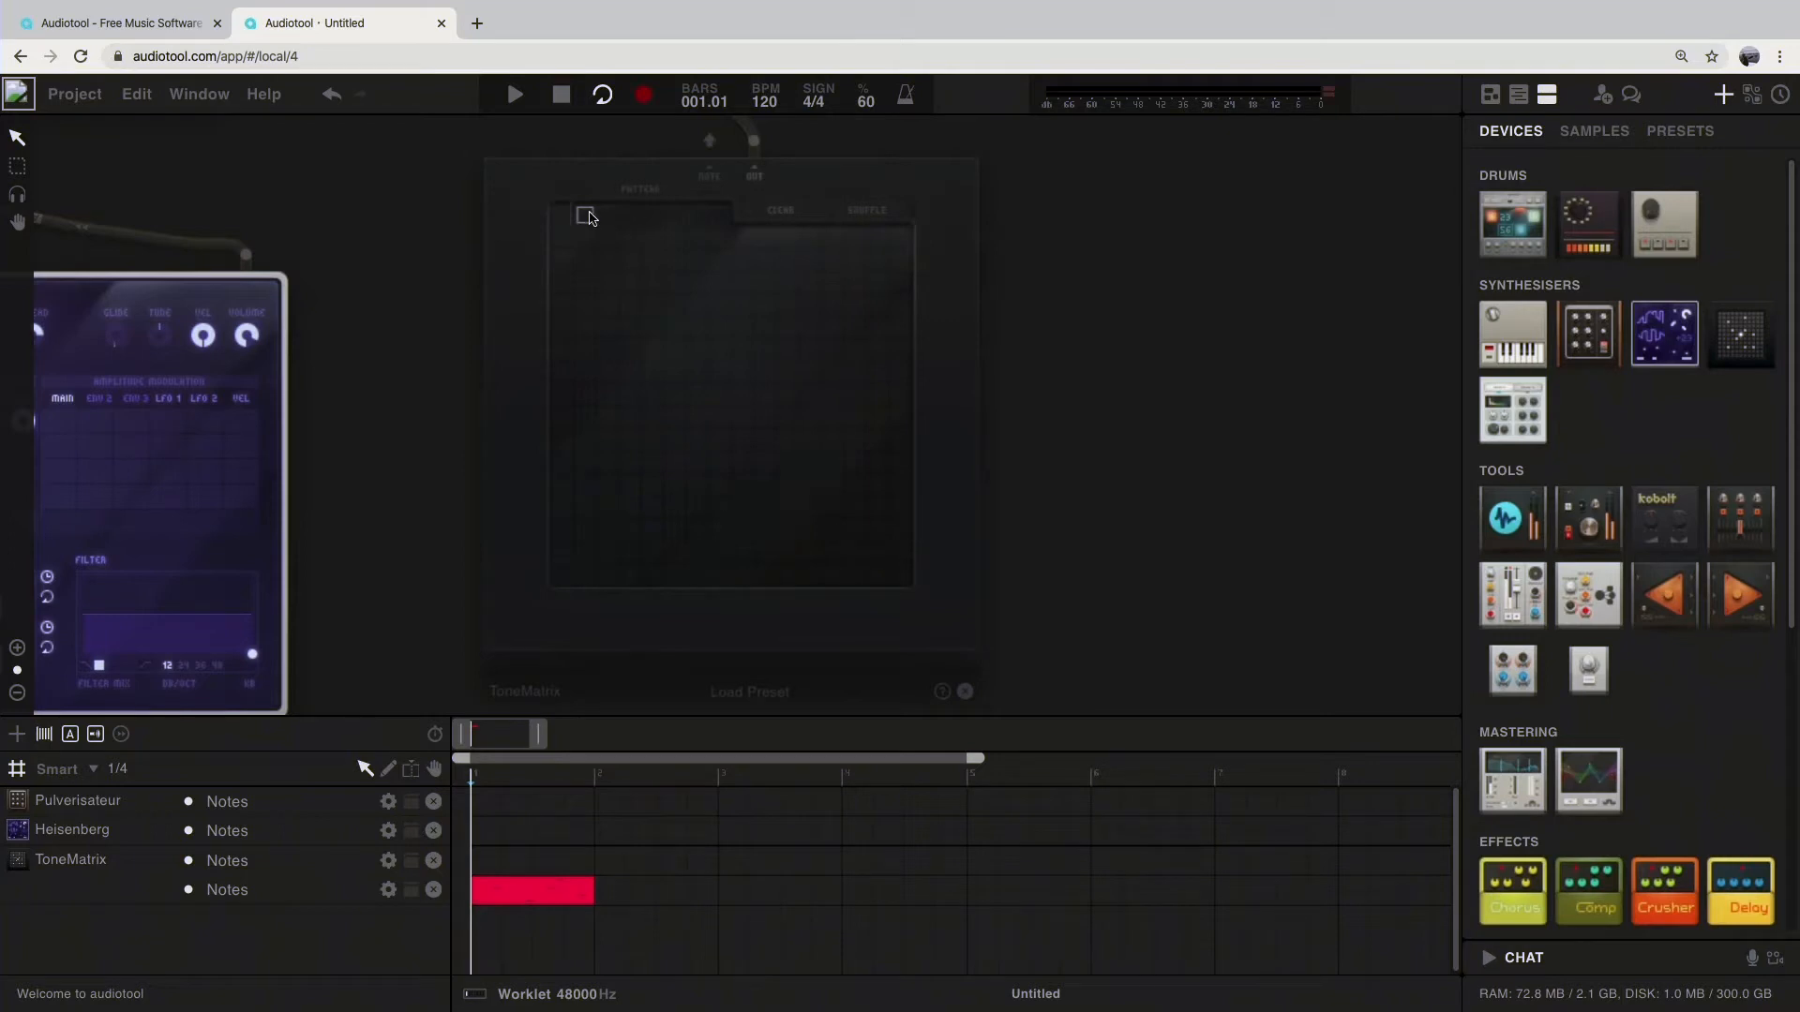
{"action": "left_click", "coordinate": [564, 216]}
{"action": "left_click", "coordinate": [582, 217]}
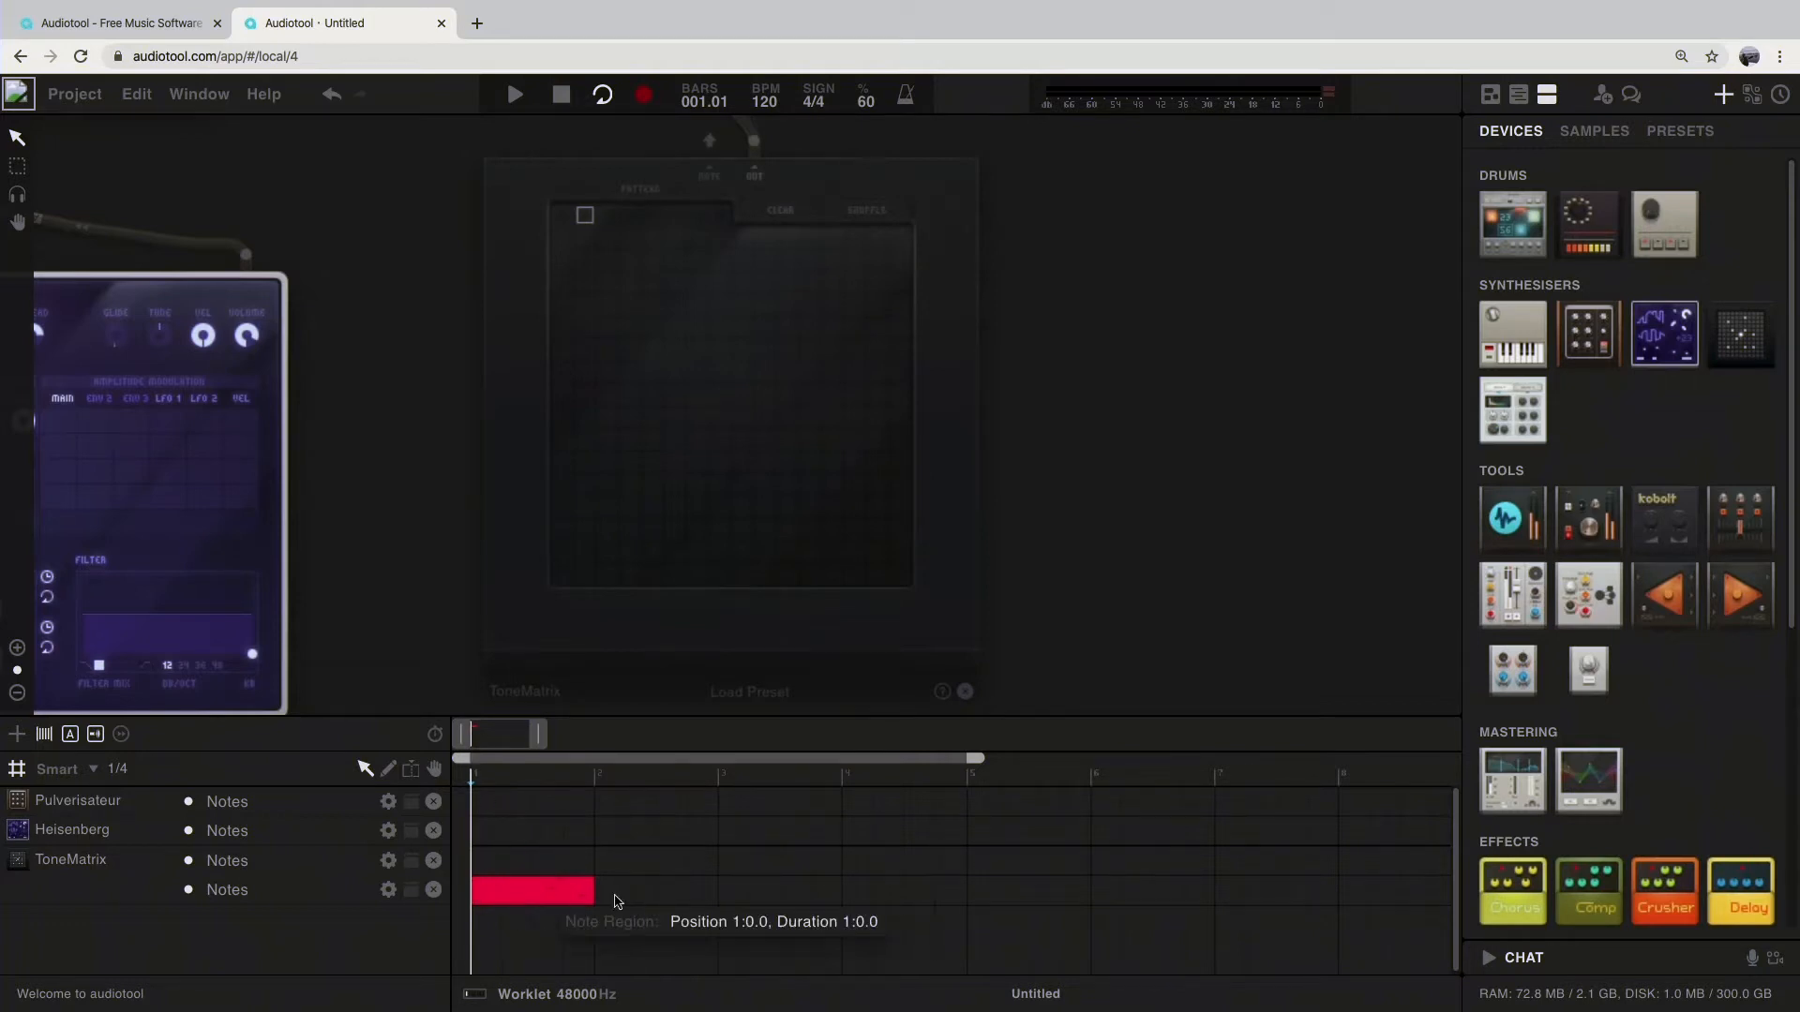
{"action": "key", "text": "space"}
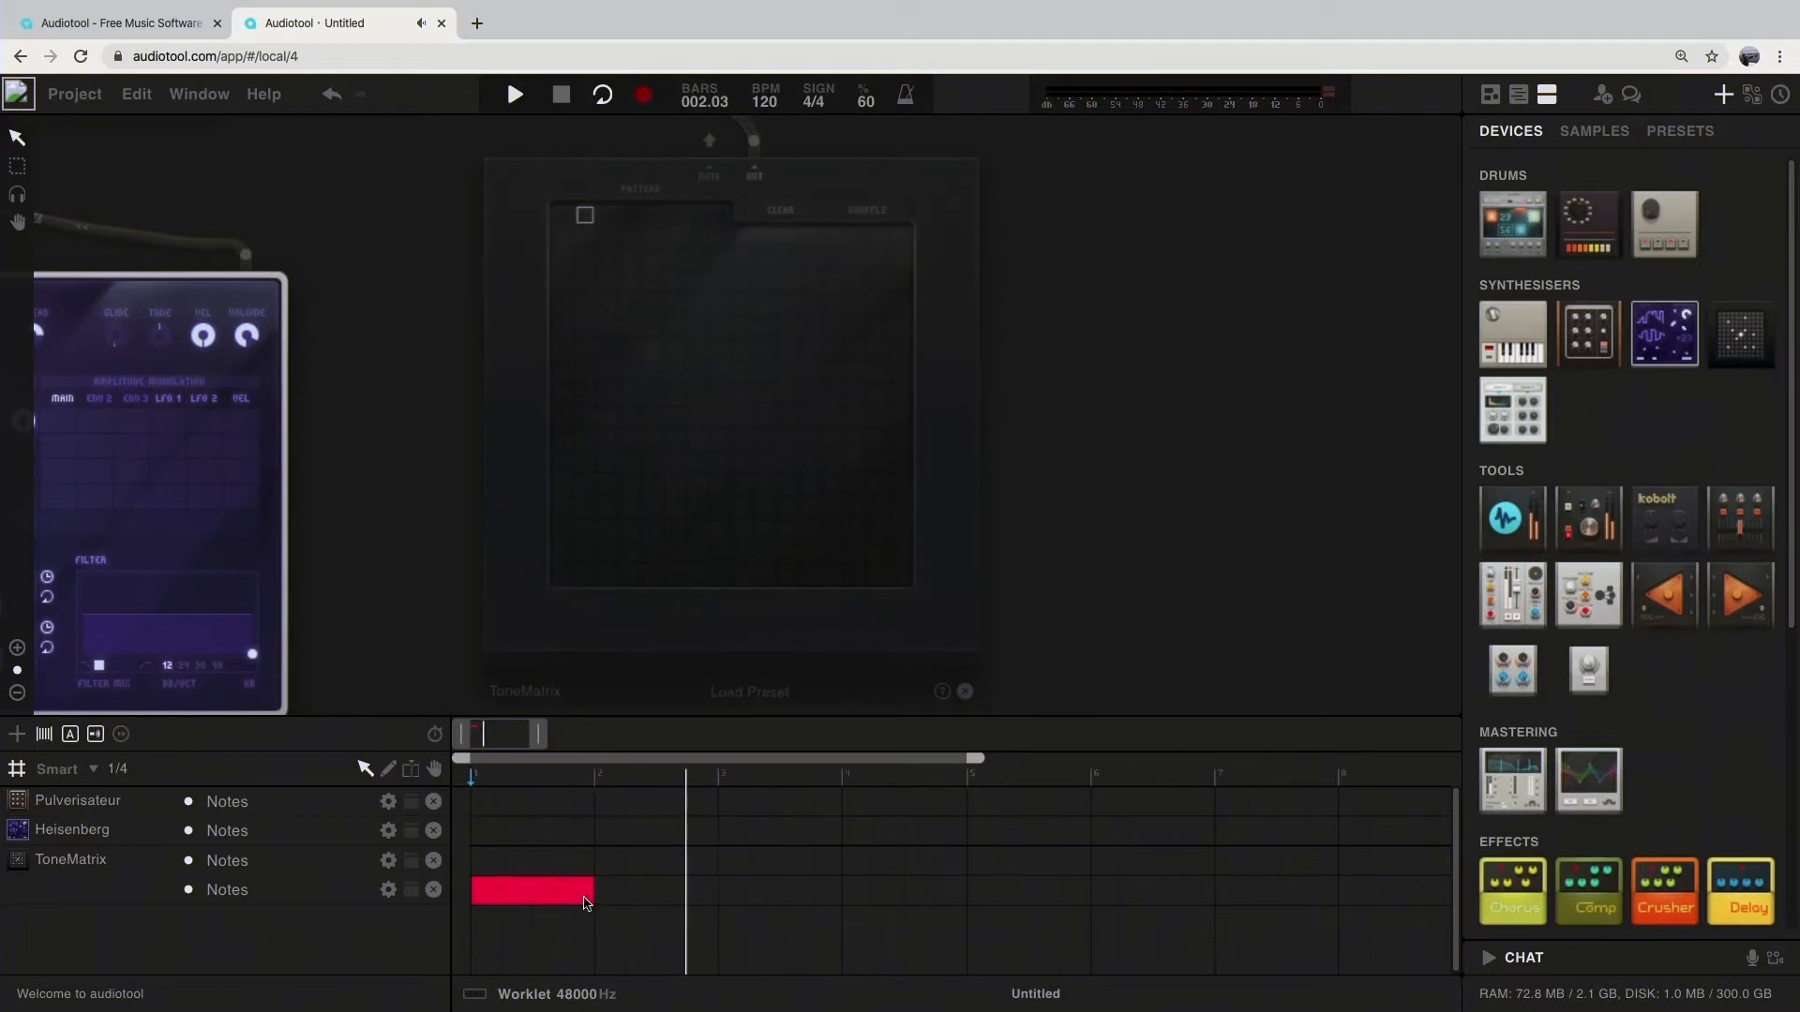
{"action": "key", "text": "space"}
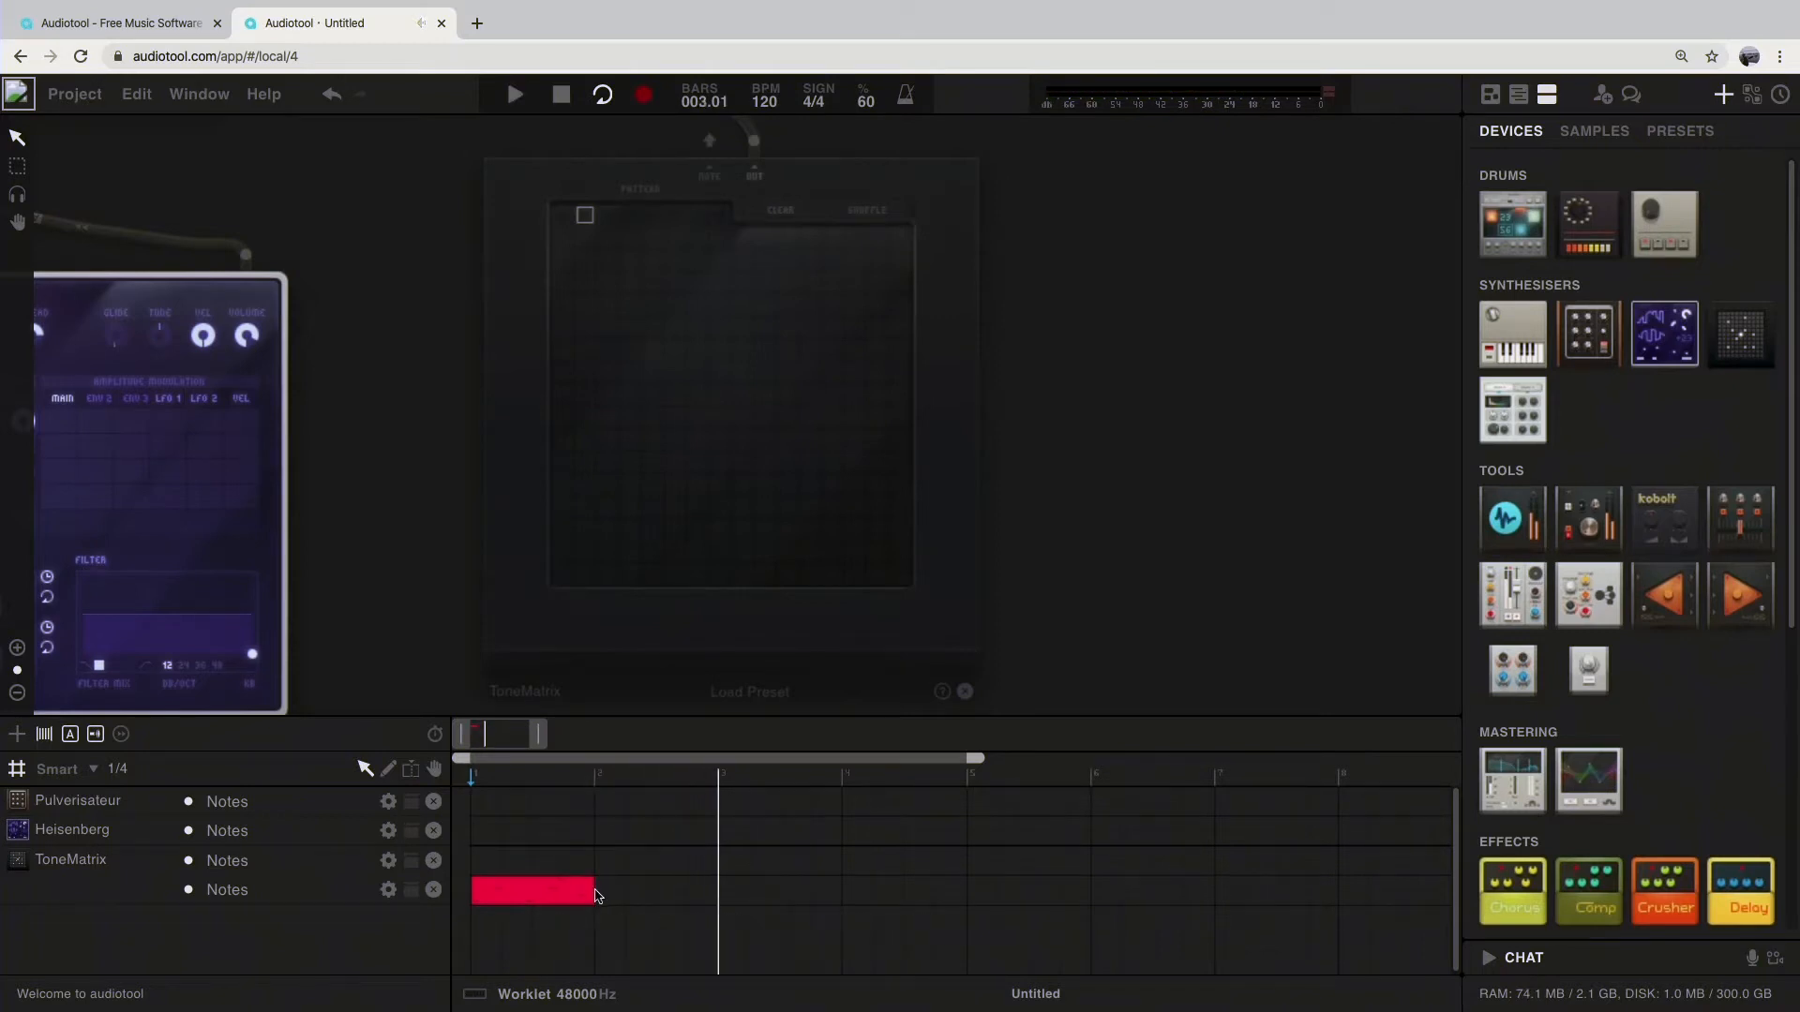
Step: Play the ToneMatrix's first pattern together with the note region from the start, and clear that pattern
{"action": "left_click", "coordinate": [568, 221]}
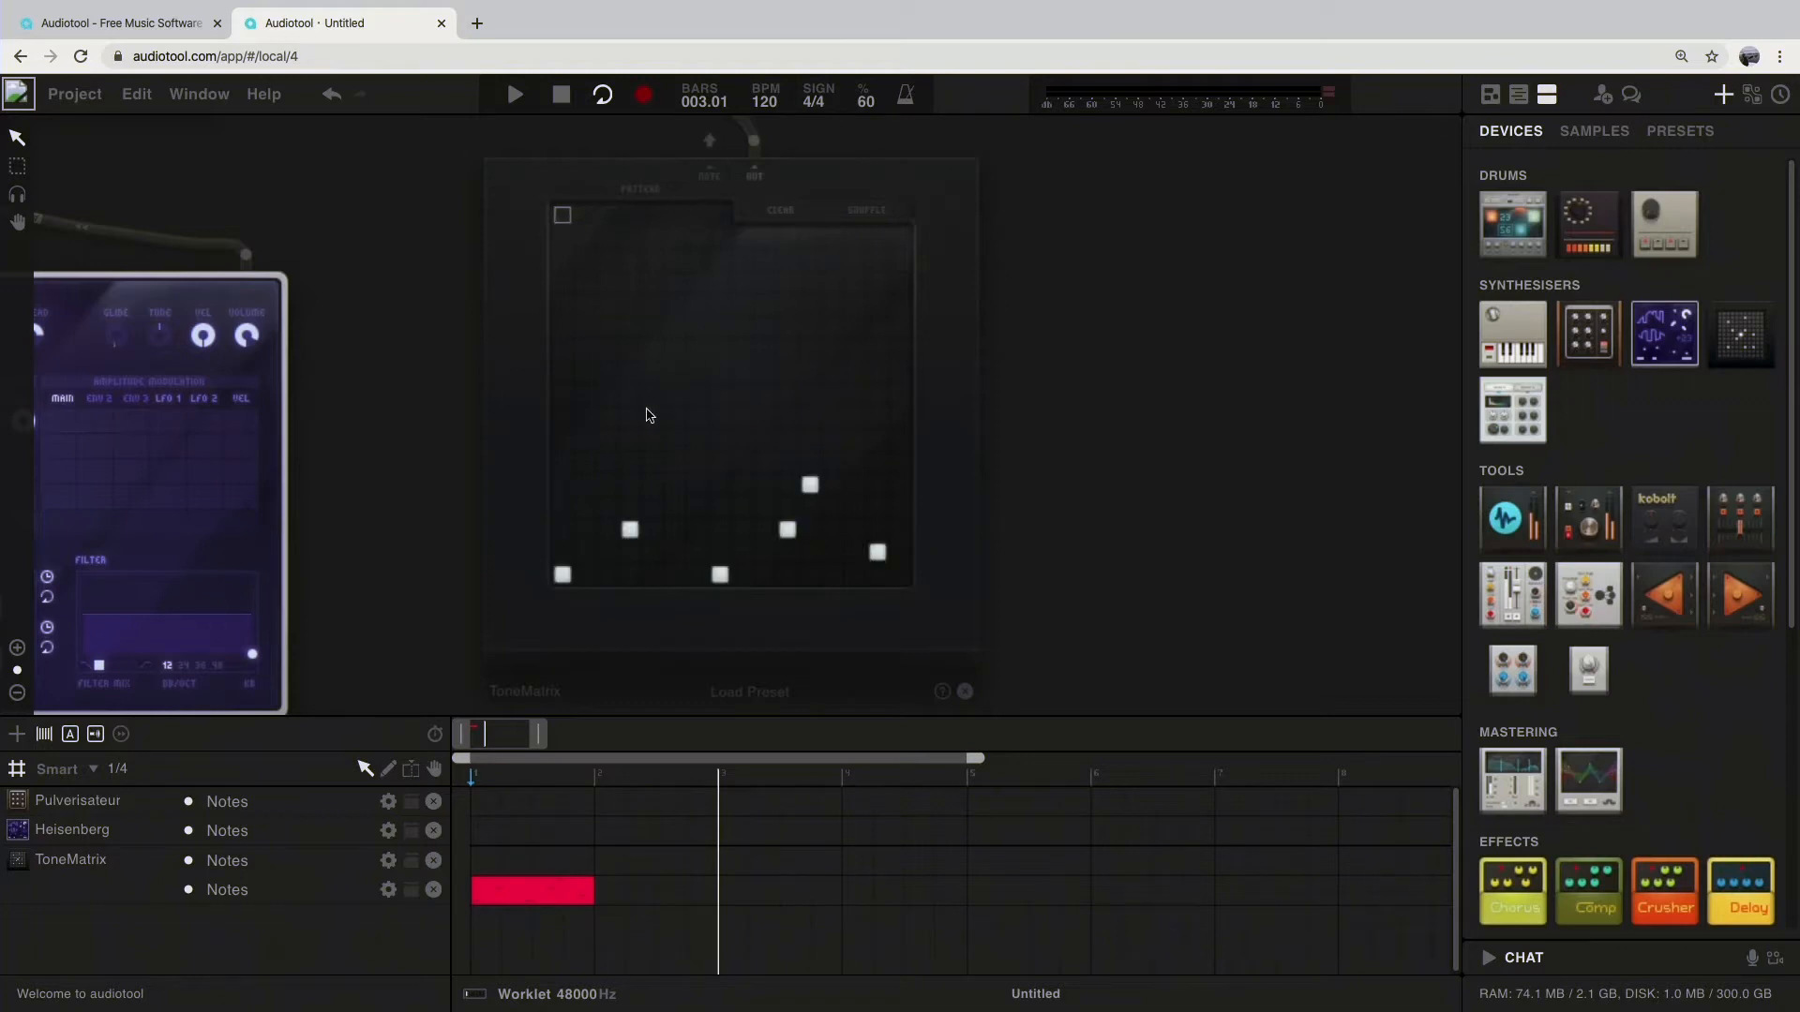
{"action": "left_click", "coordinate": [566, 98]}
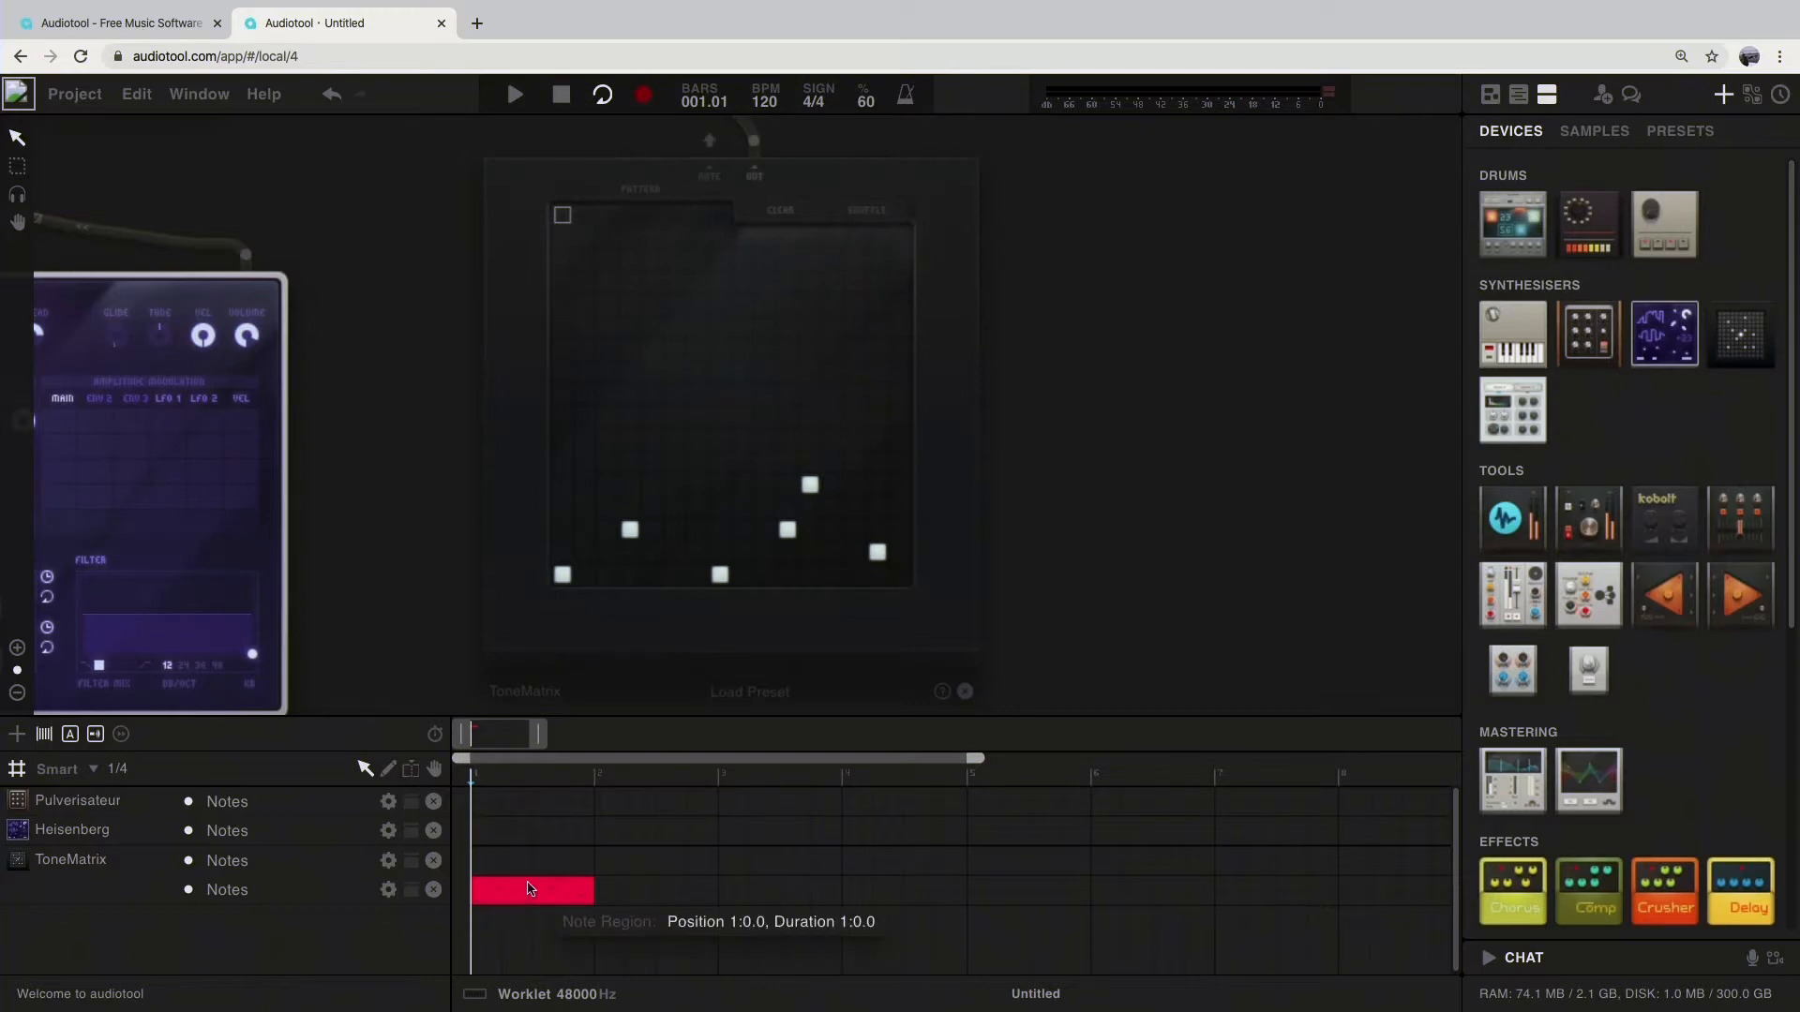
{"action": "key", "text": "space"}
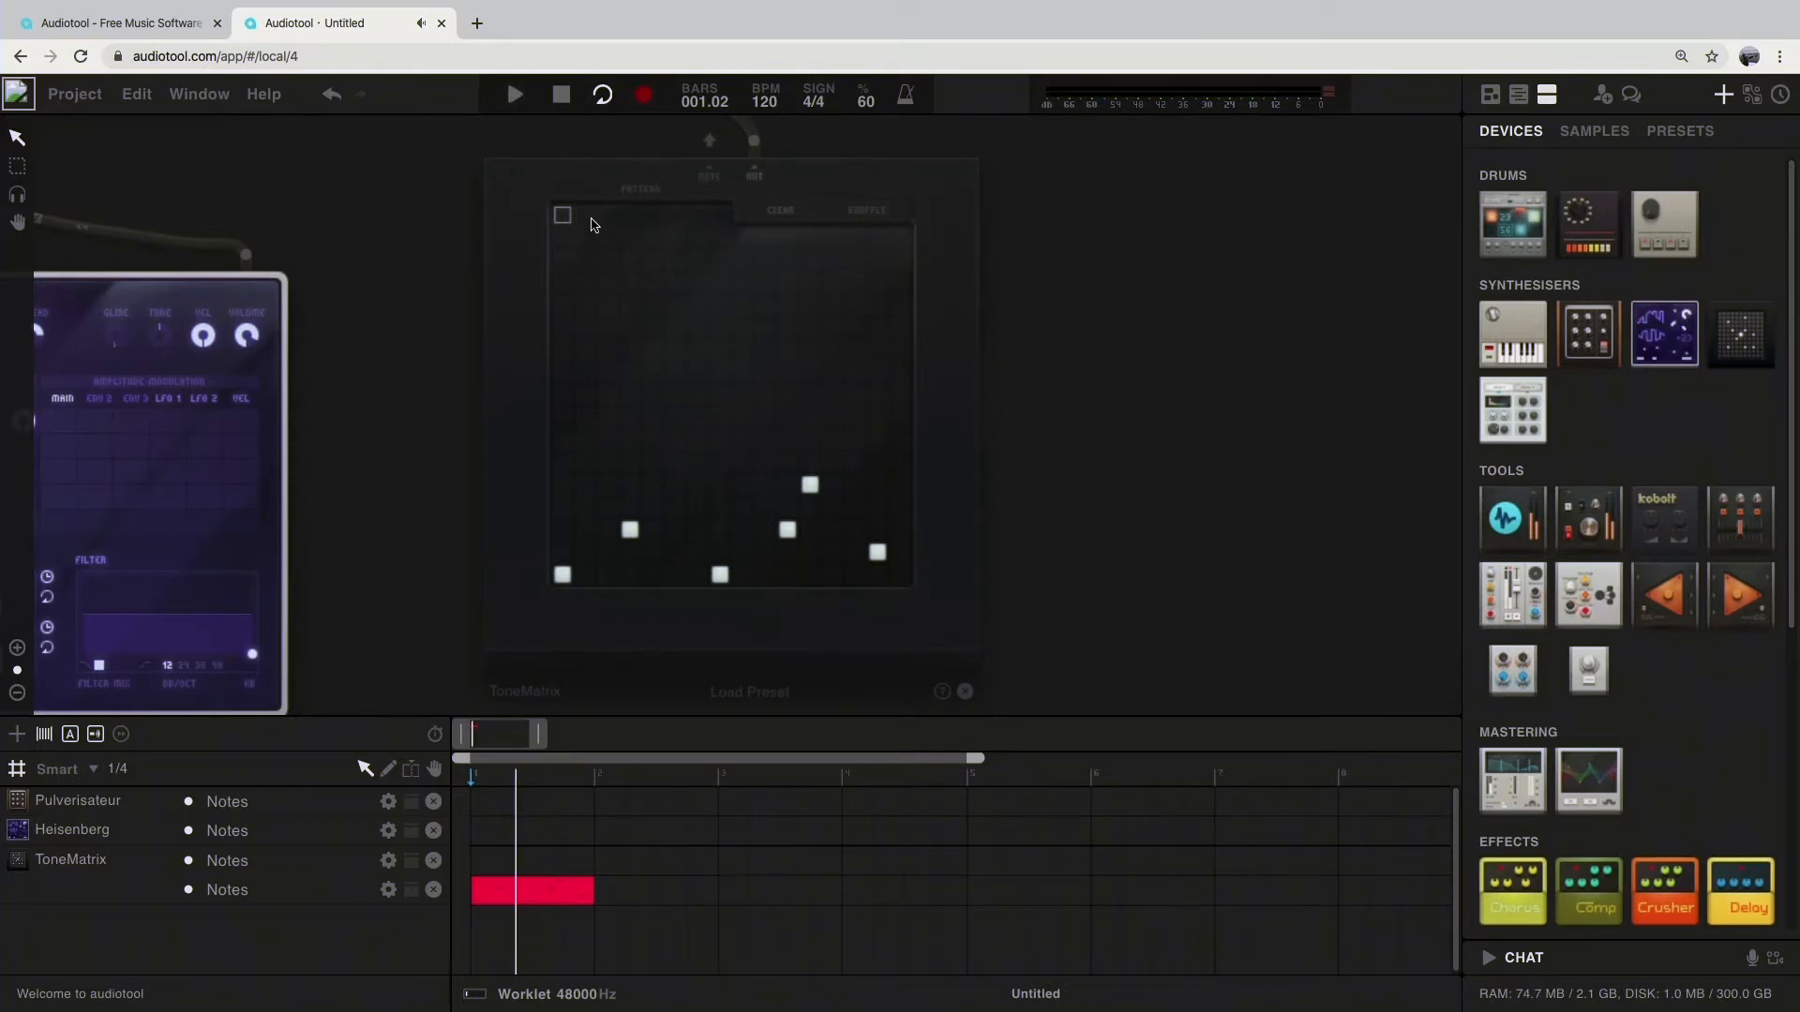
{"action": "left_click", "coordinate": [773, 214]}
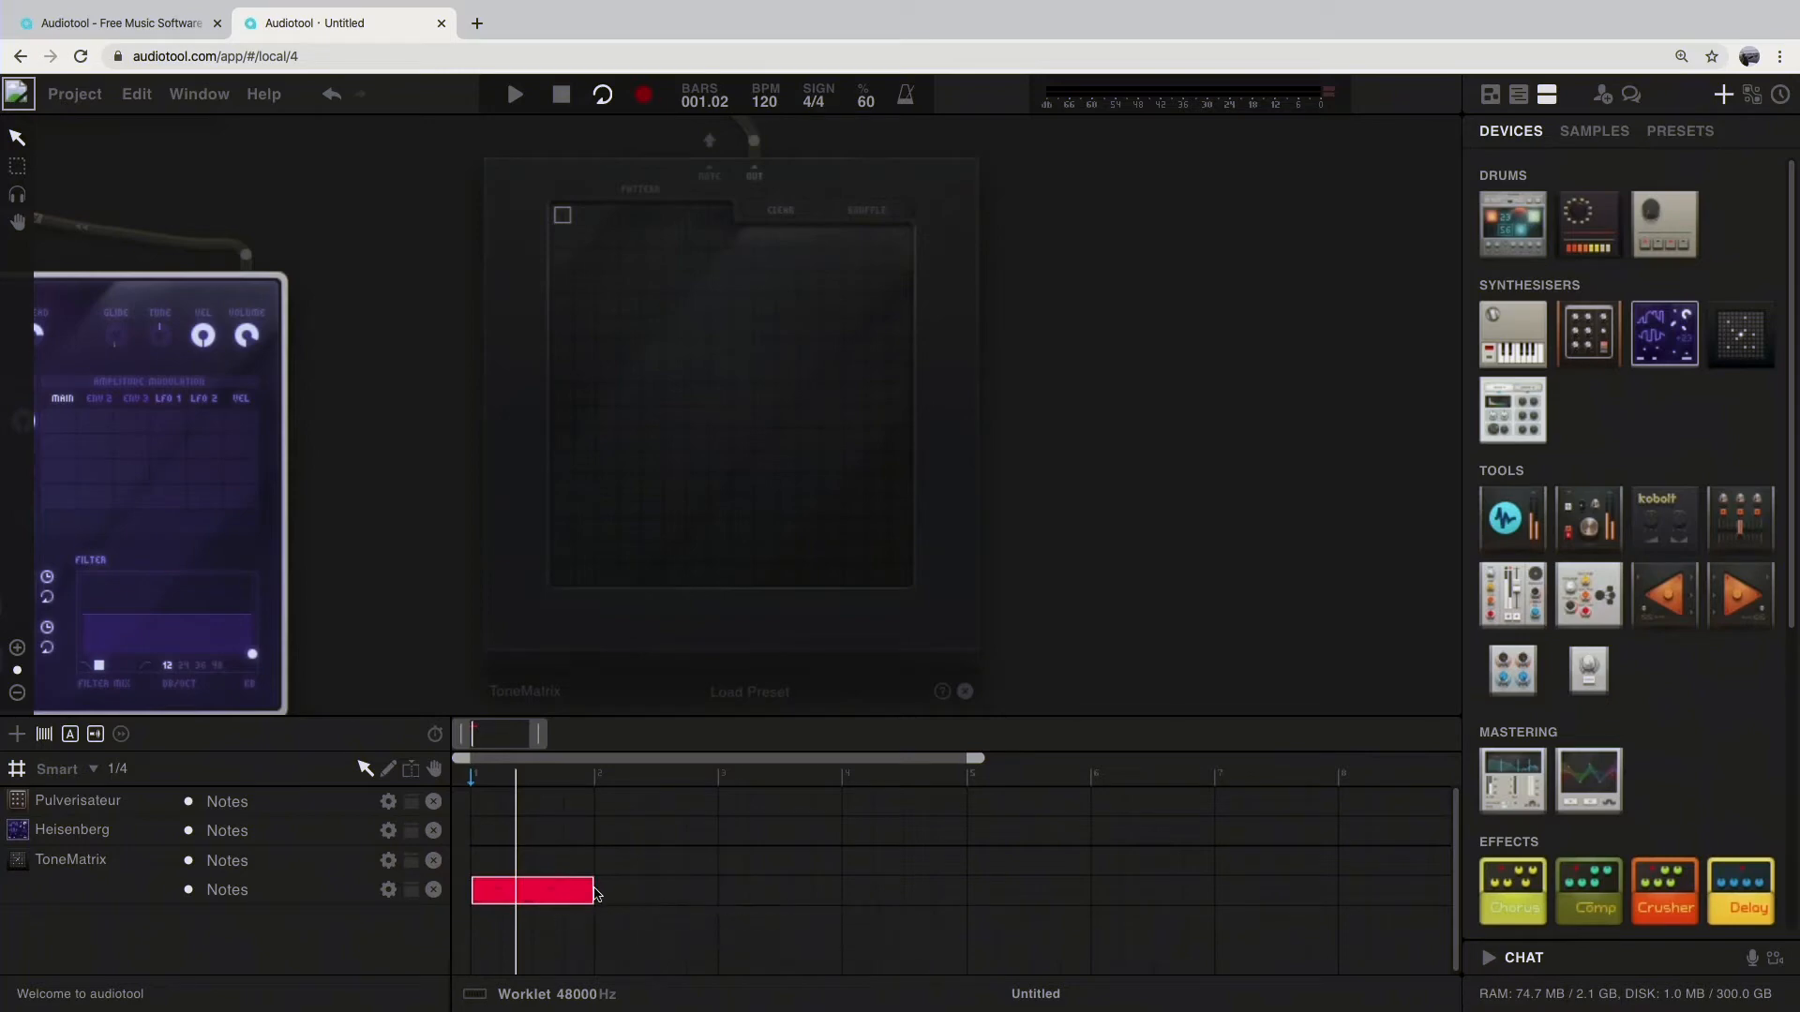
Step: Extend the ToneMatrix note region to a duration of four bars, ending at bar 5, and play it
{"action": "left_click_drag", "start_coordinate": [594, 890], "coordinate": [718, 890]}
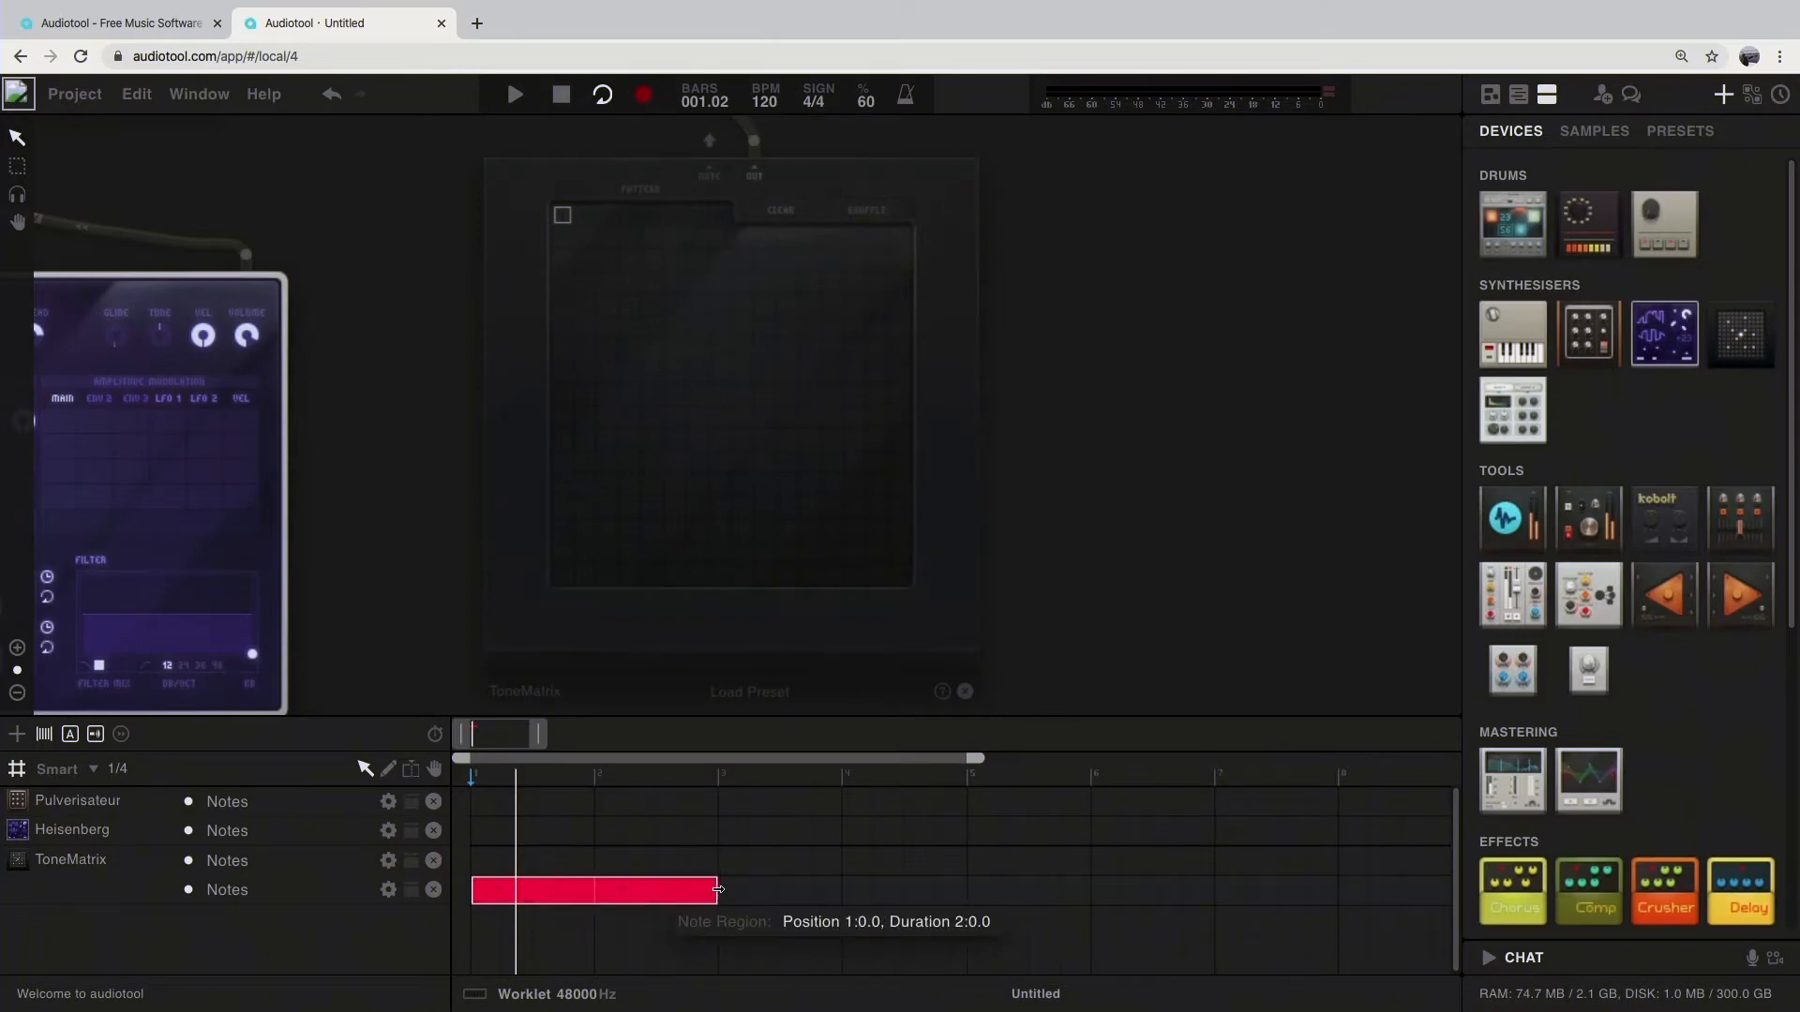
{"action": "left_click_drag", "start_coordinate": [718, 889], "coordinate": [966, 893]}
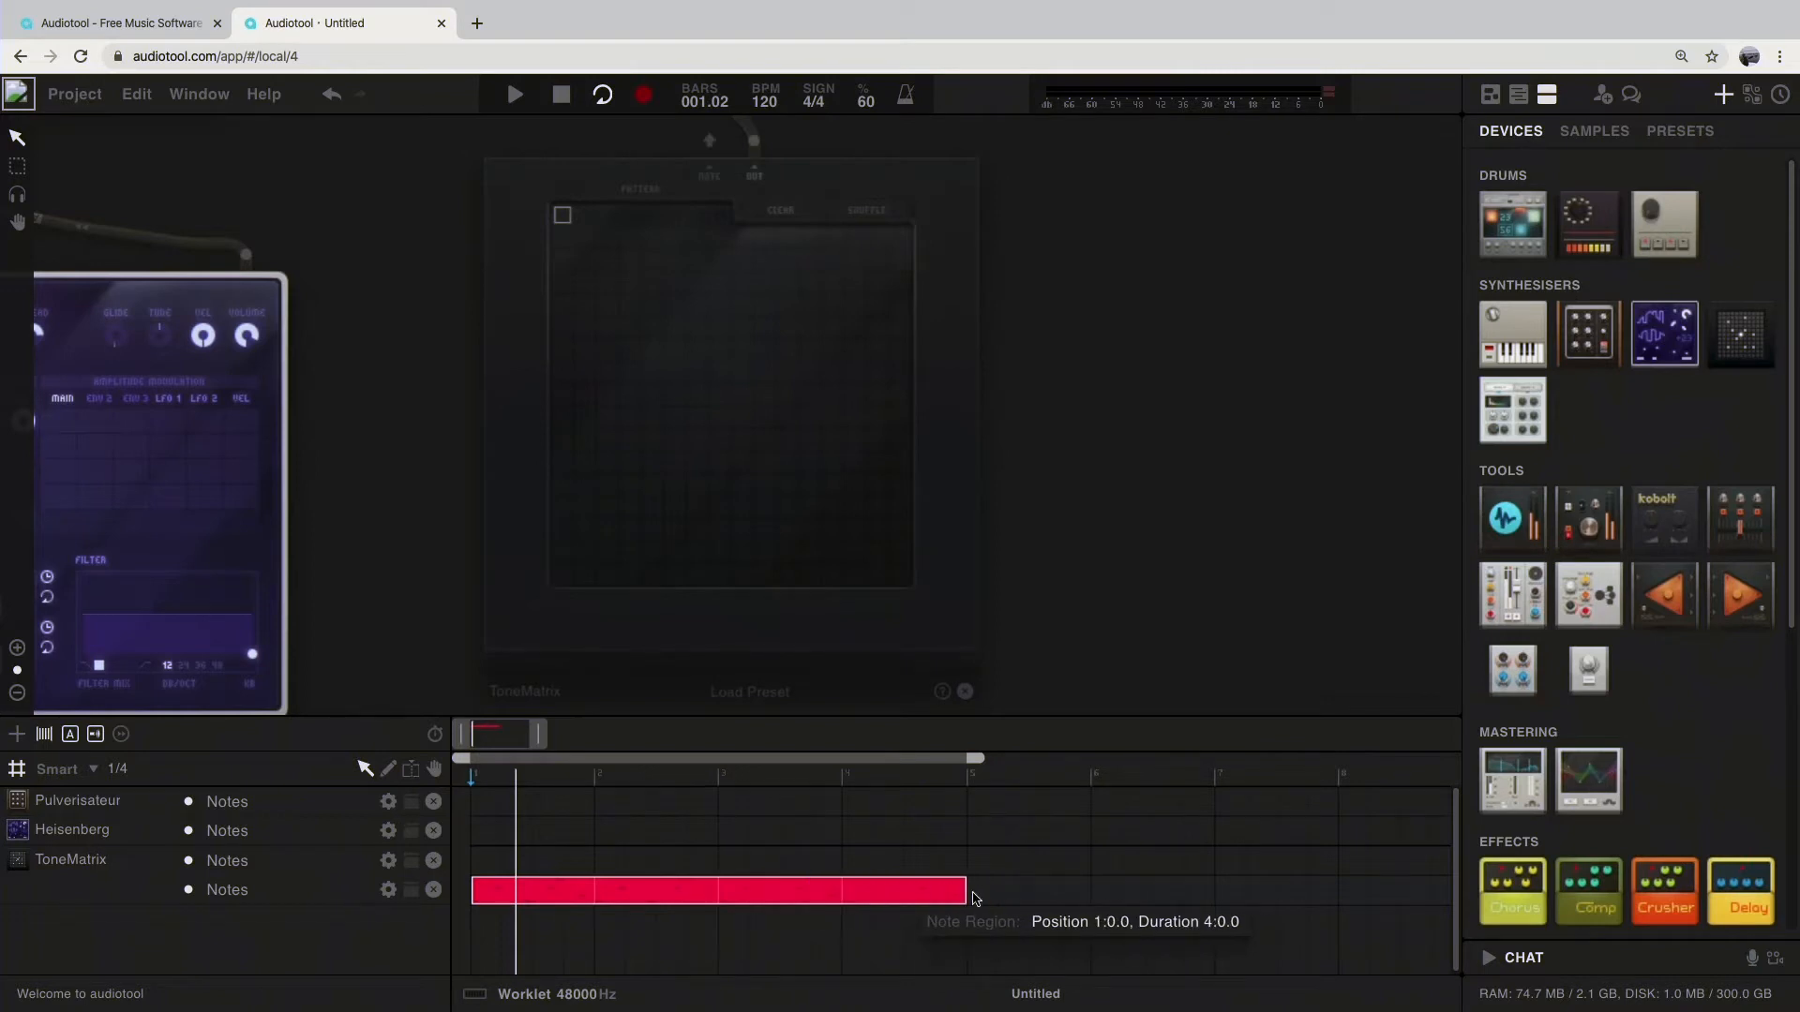
{"action": "key", "text": "space"}
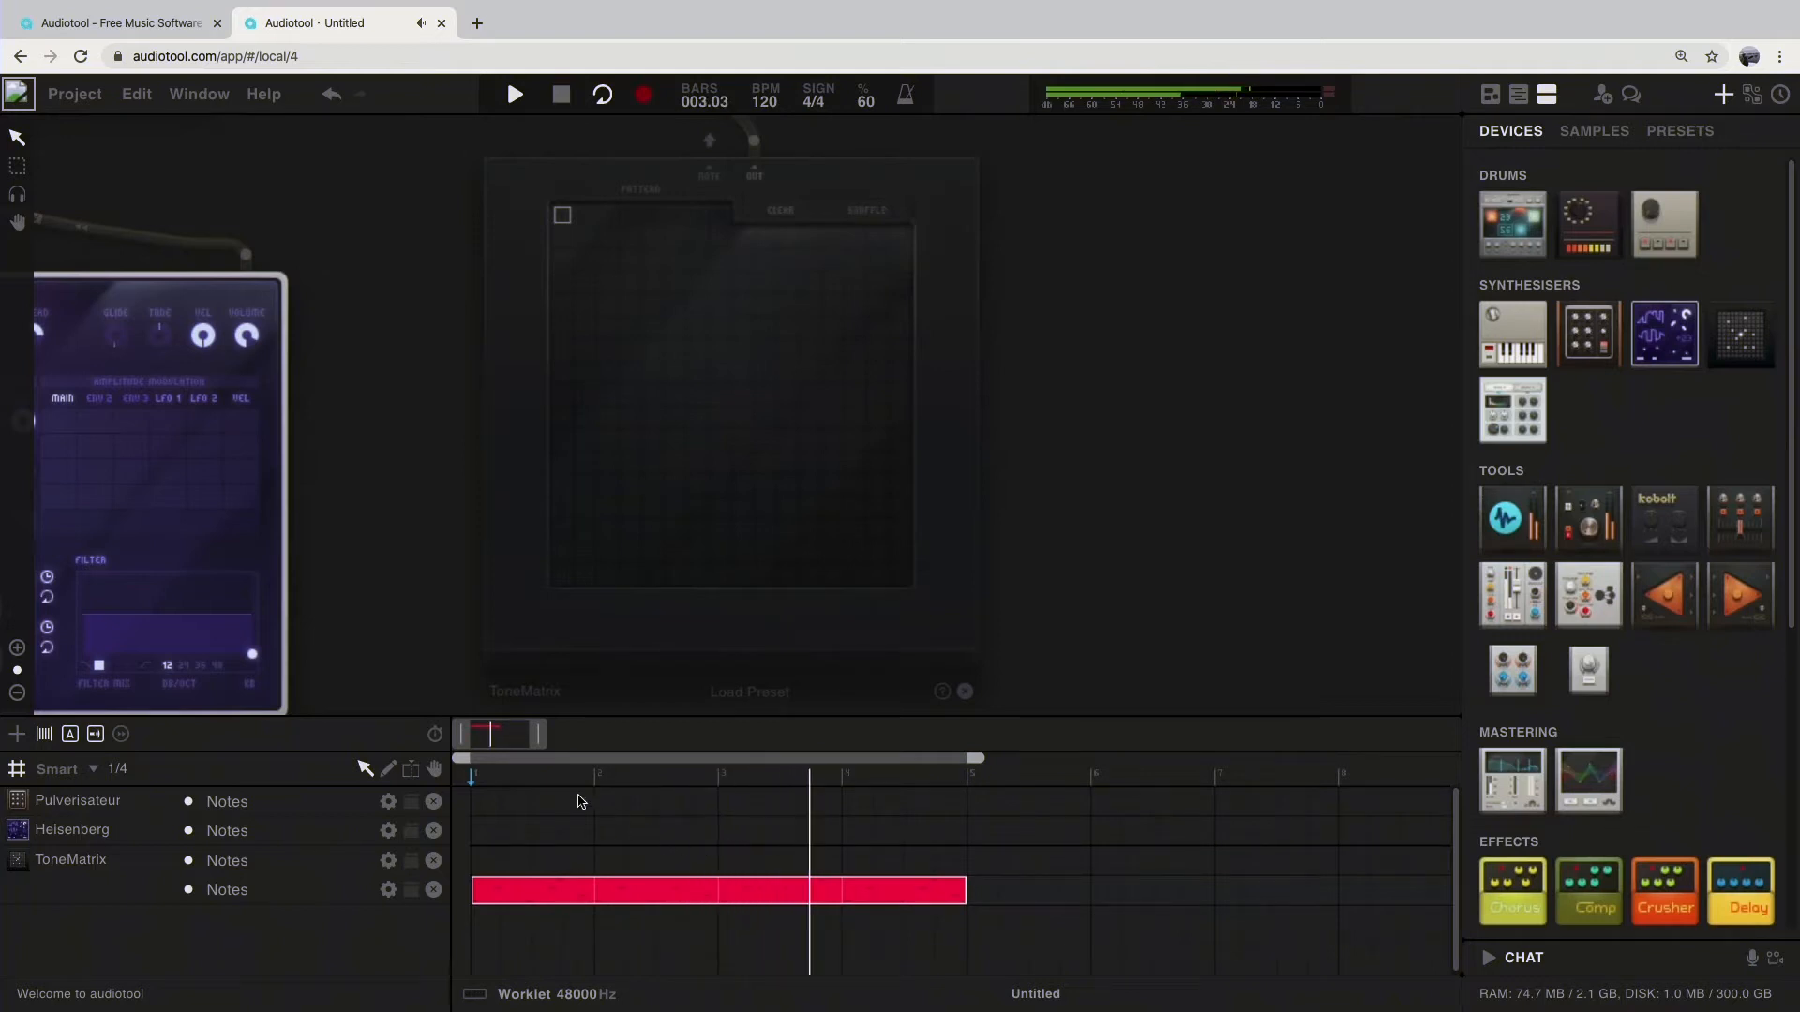
Step: Save the project under the name "simple tune", keeping the default genre, license and permissions
{"action": "left_click", "coordinate": [99, 97]}
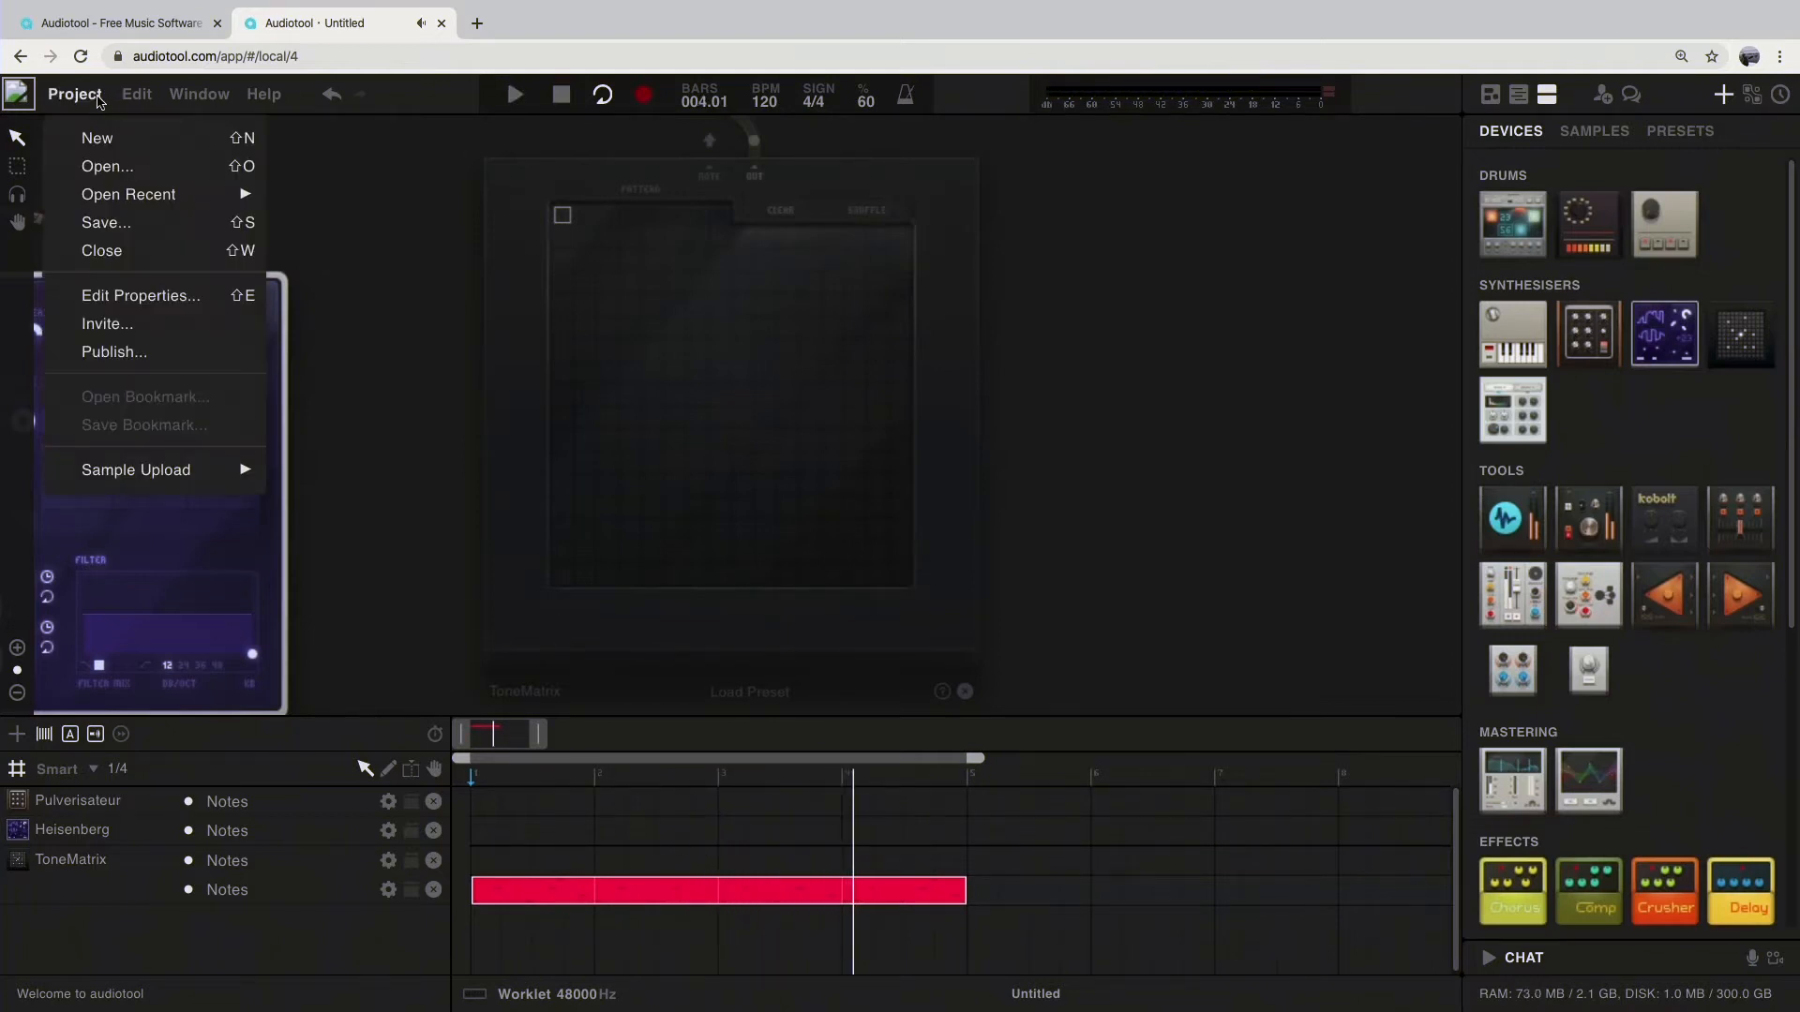
{"action": "left_click", "coordinate": [113, 225]}
{"action": "left_click_drag", "start_coordinate": [778, 307], "coordinate": [643, 310]}
{"action": "type", "text": "simple tune"}
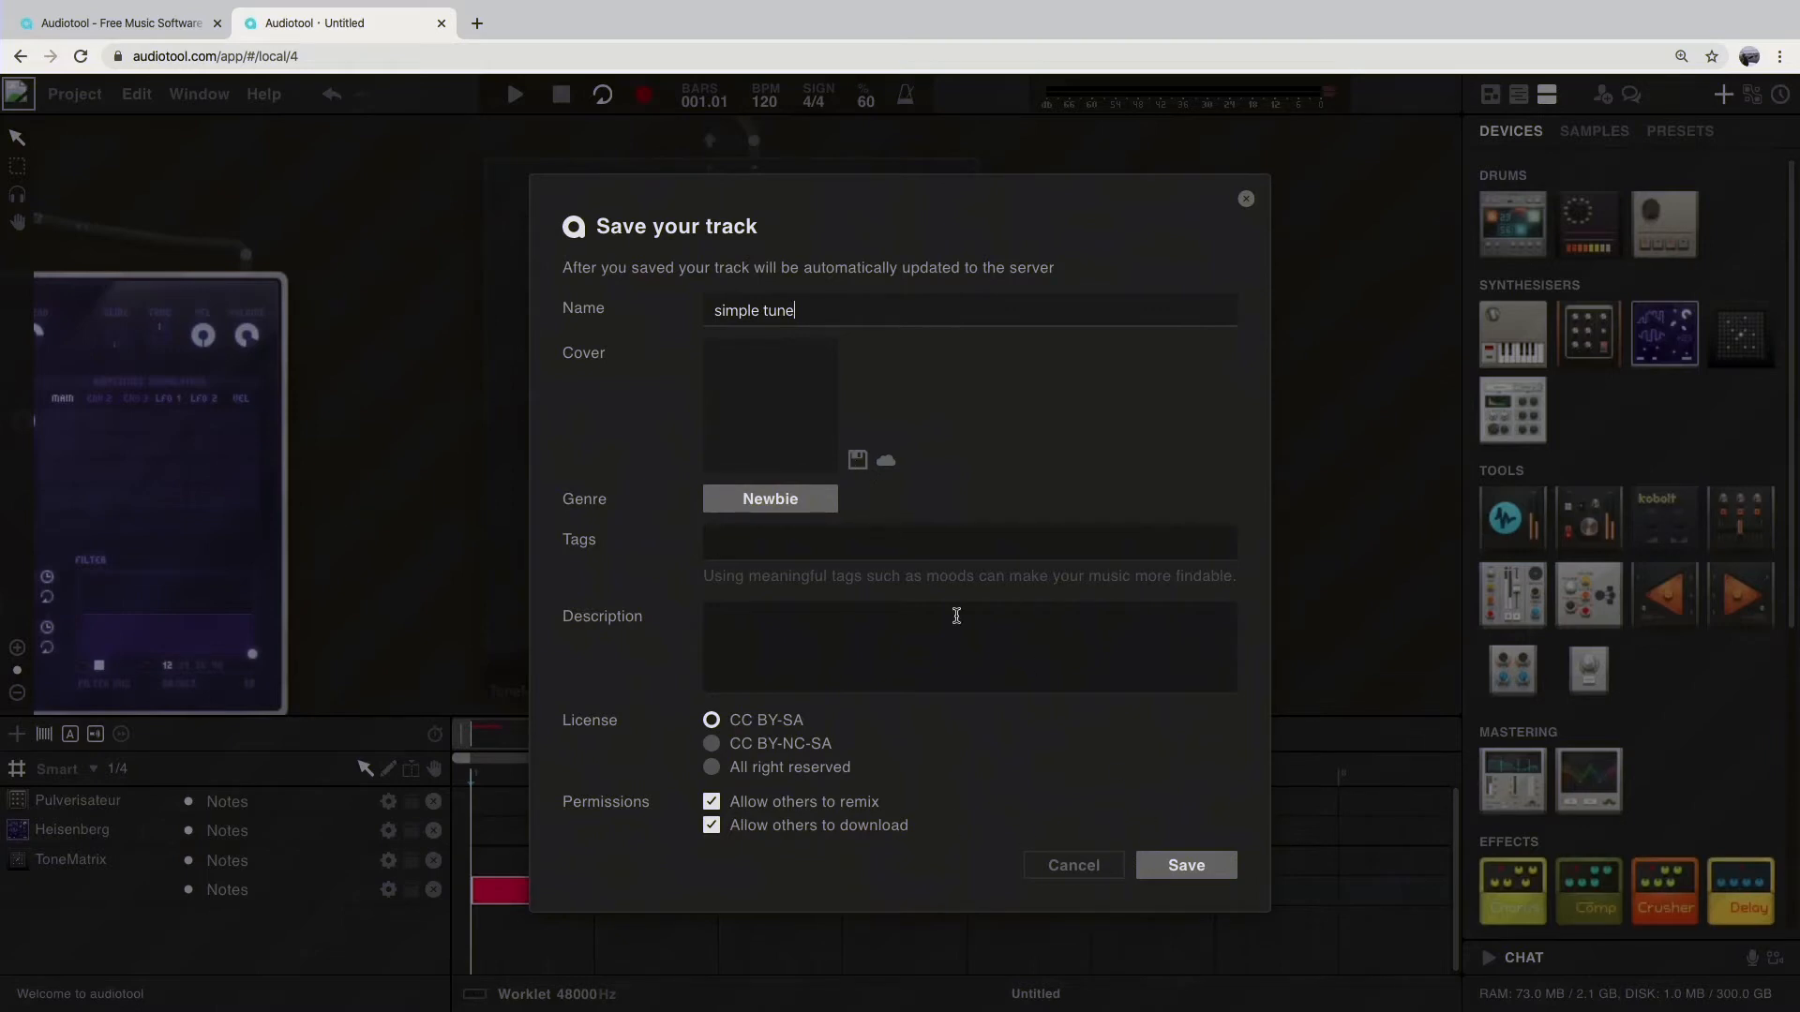
{"action": "left_click", "coordinate": [1186, 866]}
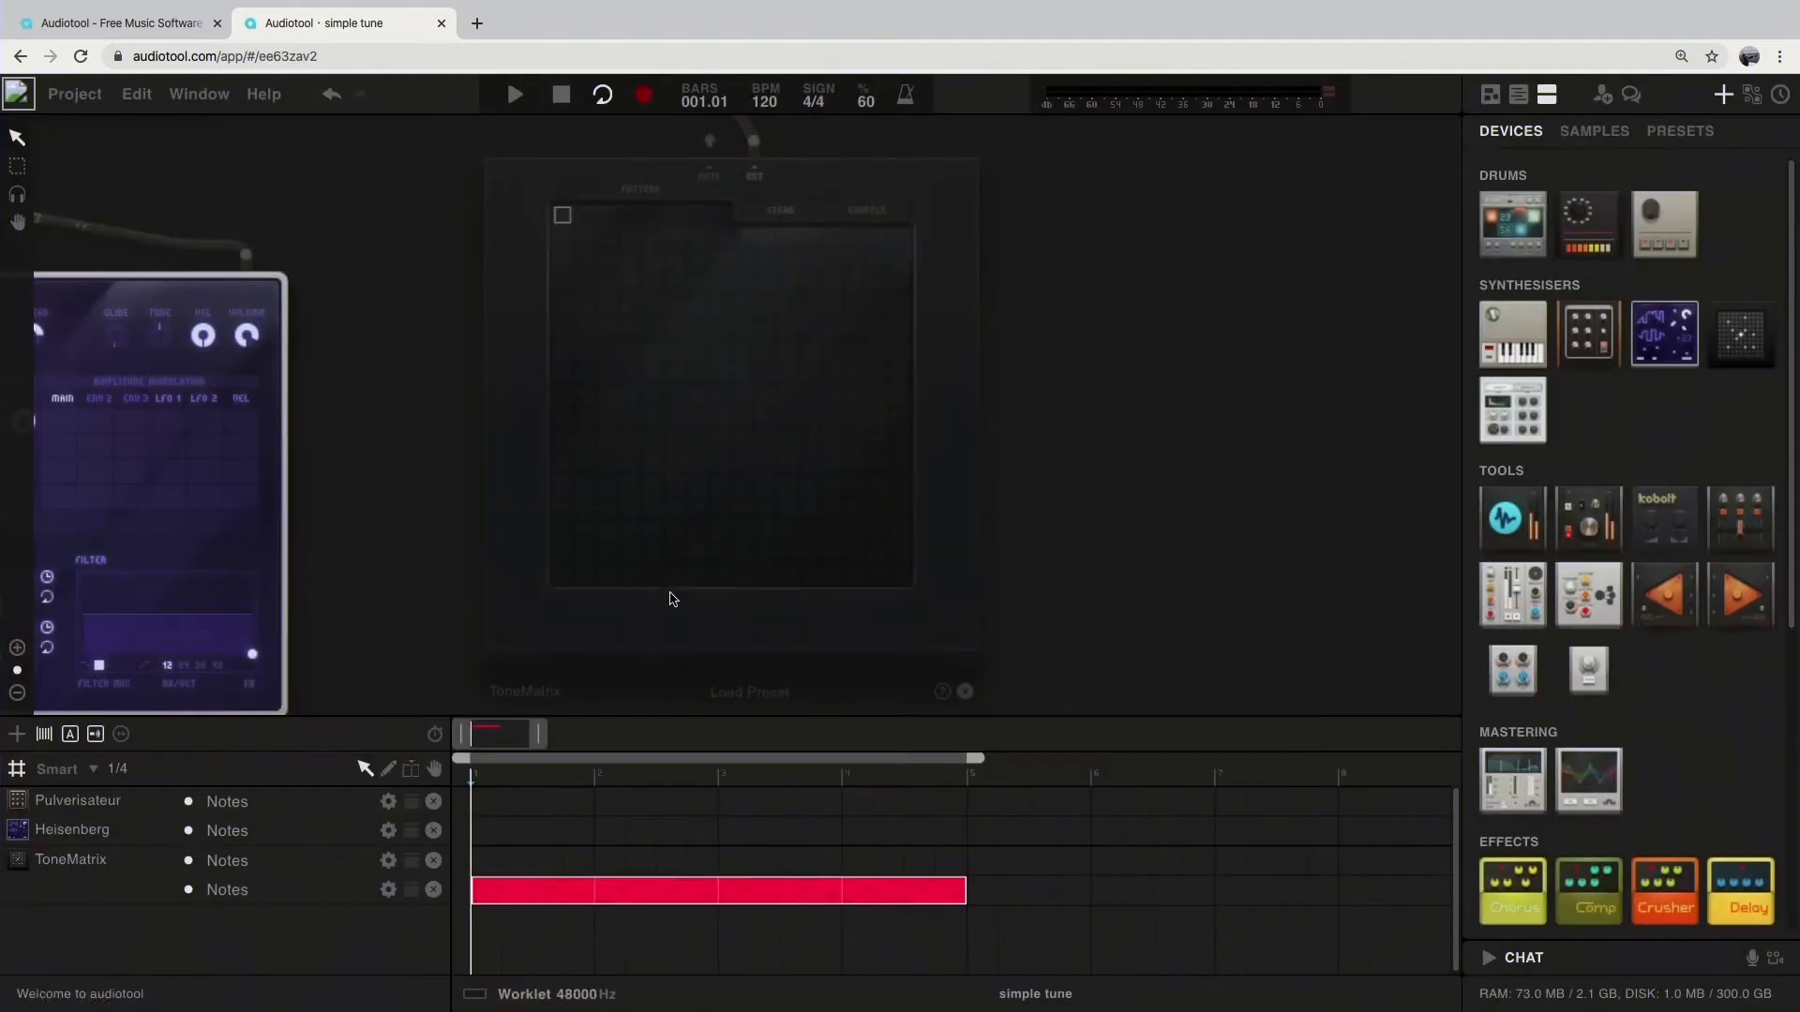
Step: Publish the "simple tune" track with the default Newbie genre, CC BY-SA license and permissions
{"action": "left_click", "coordinate": [136, 95]}
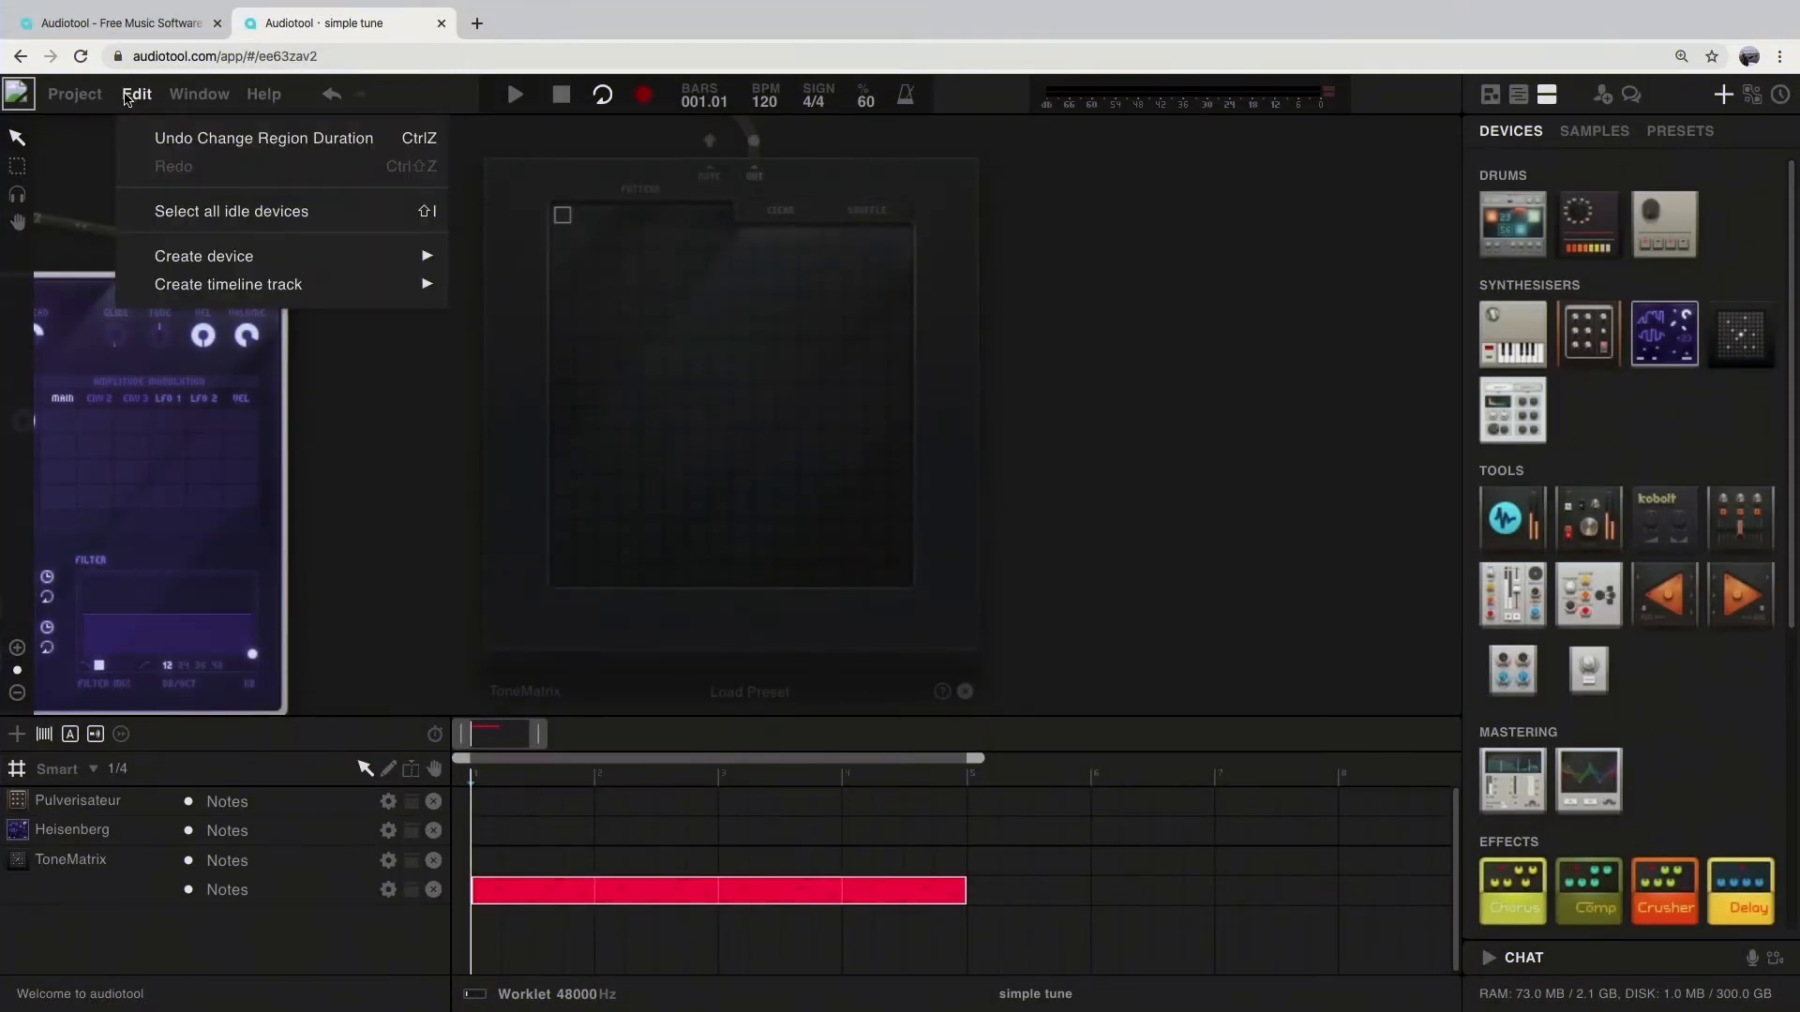
{"action": "mouse_move", "coordinate": [103, 96]}
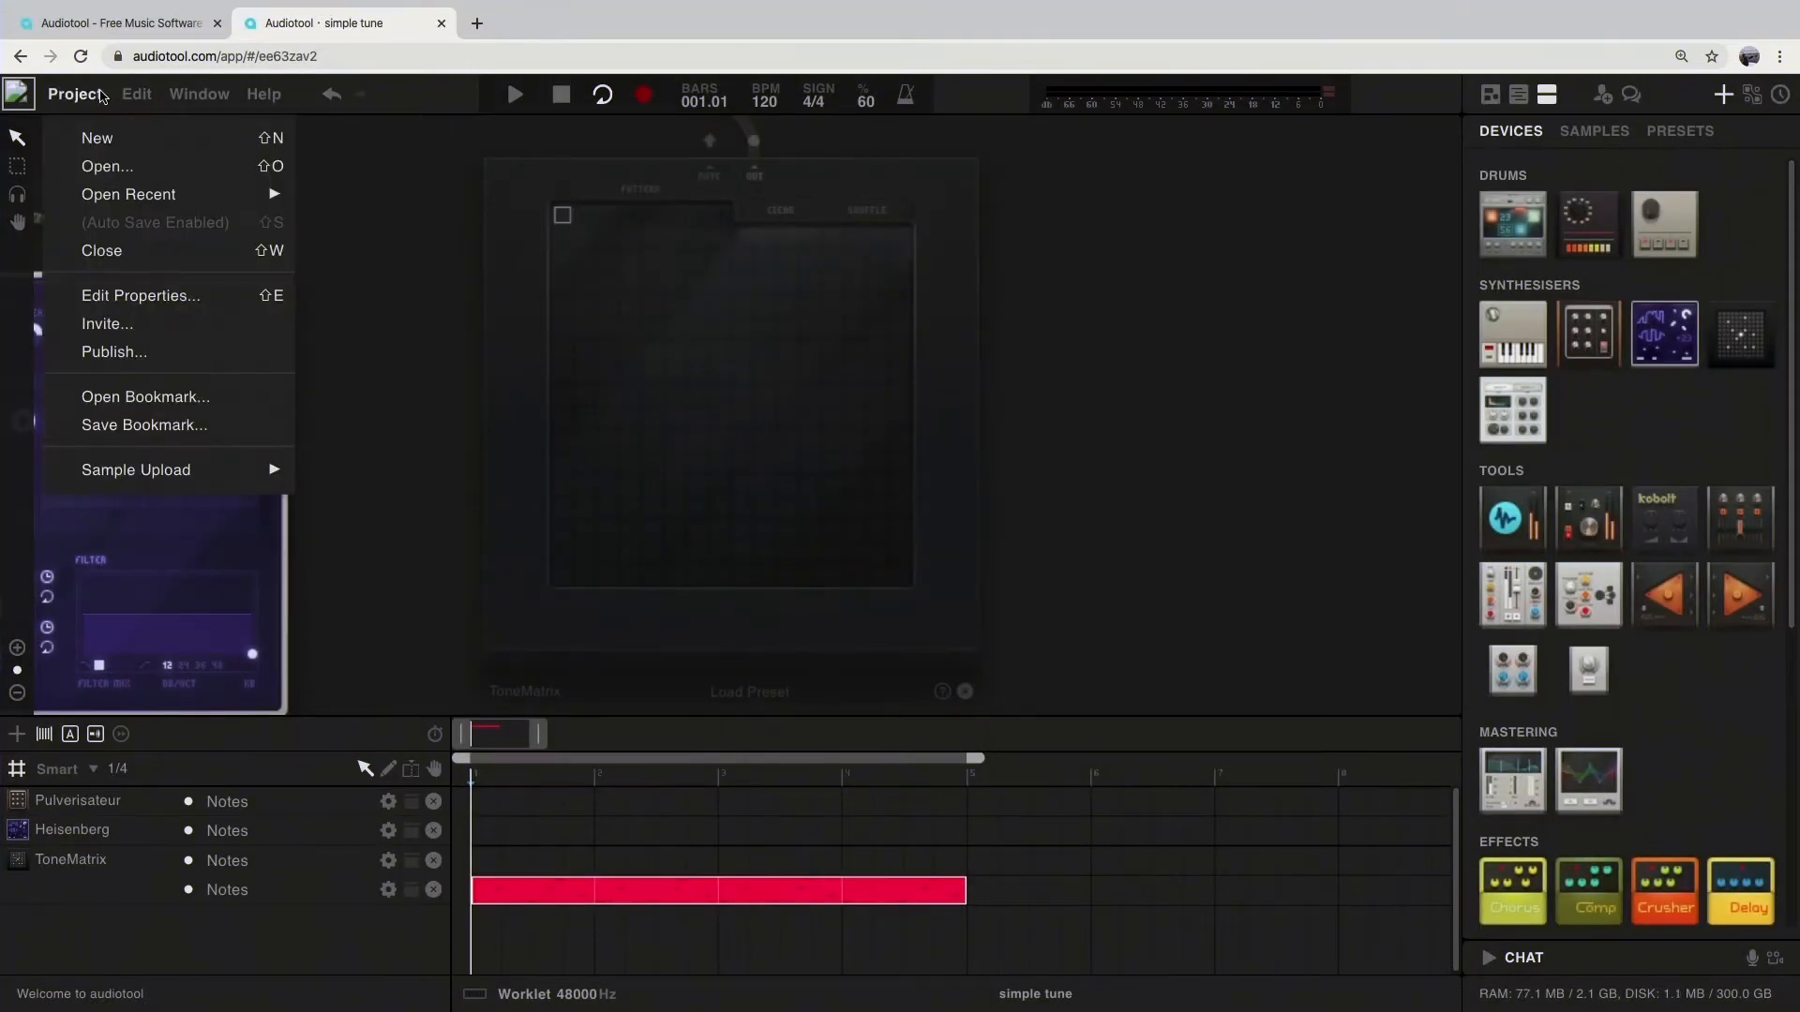
{"action": "left_click", "coordinate": [158, 362]}
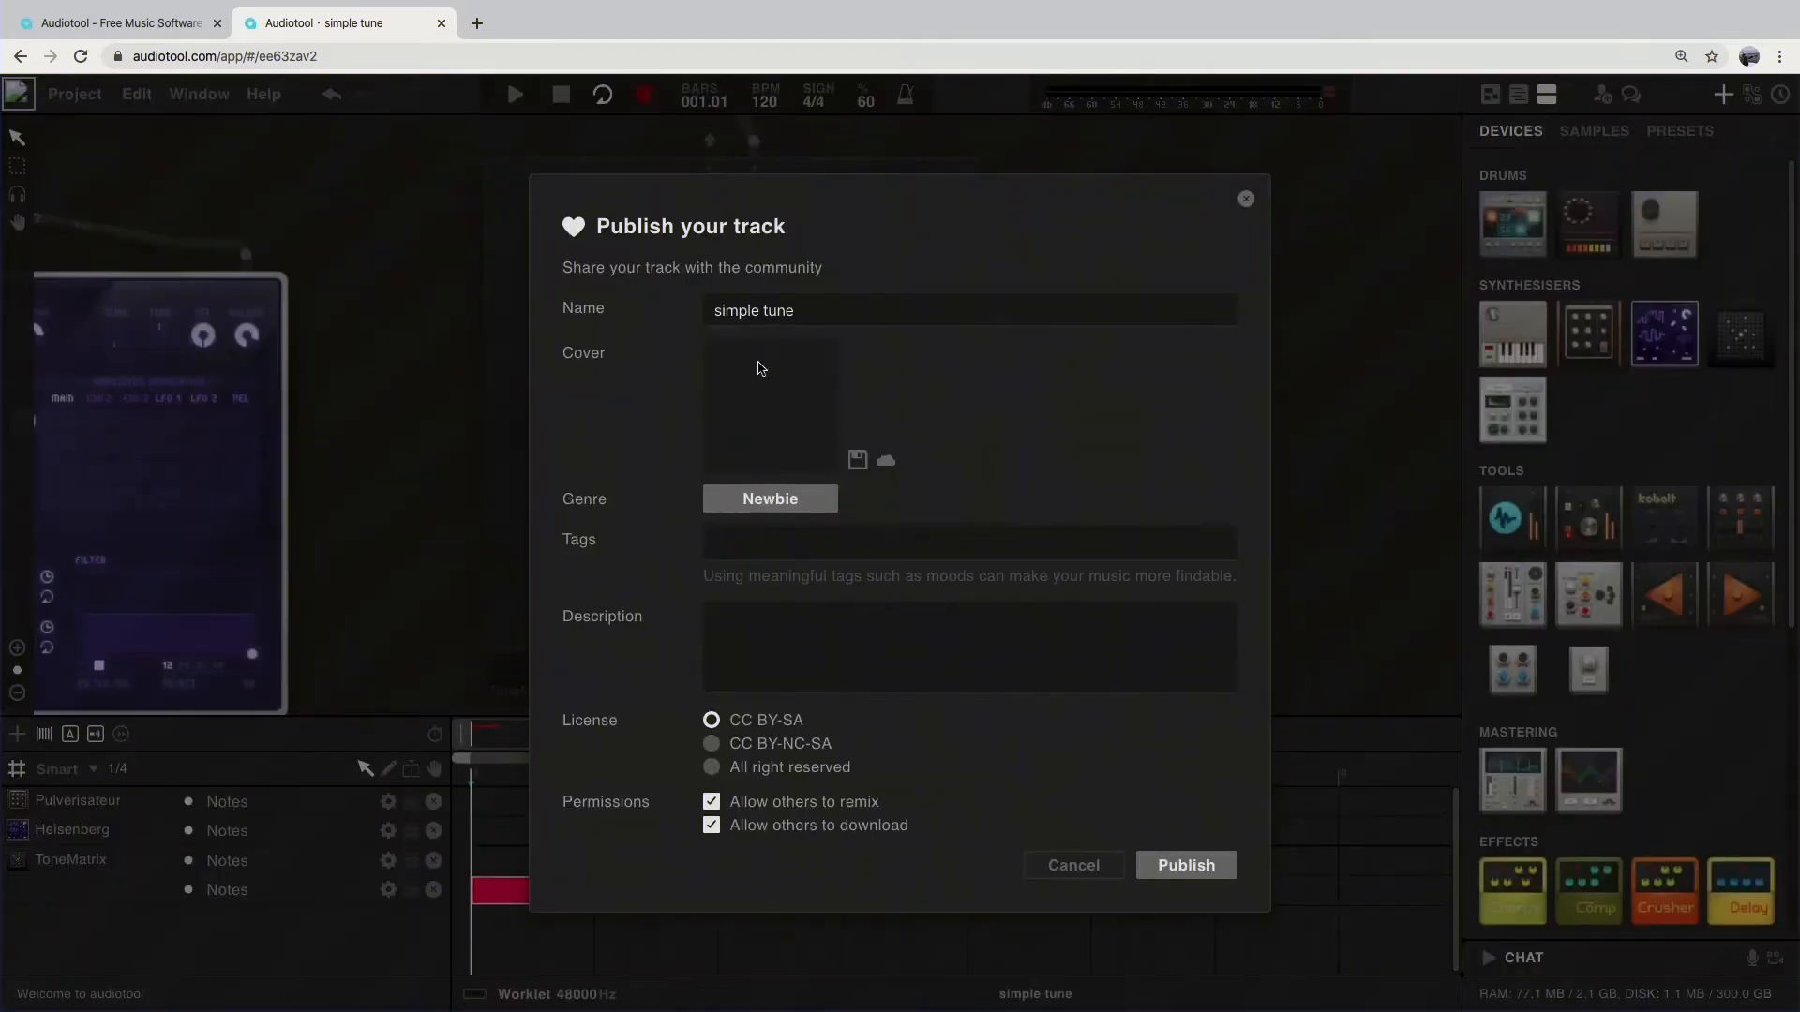
{"action": "left_click", "coordinate": [1188, 867]}
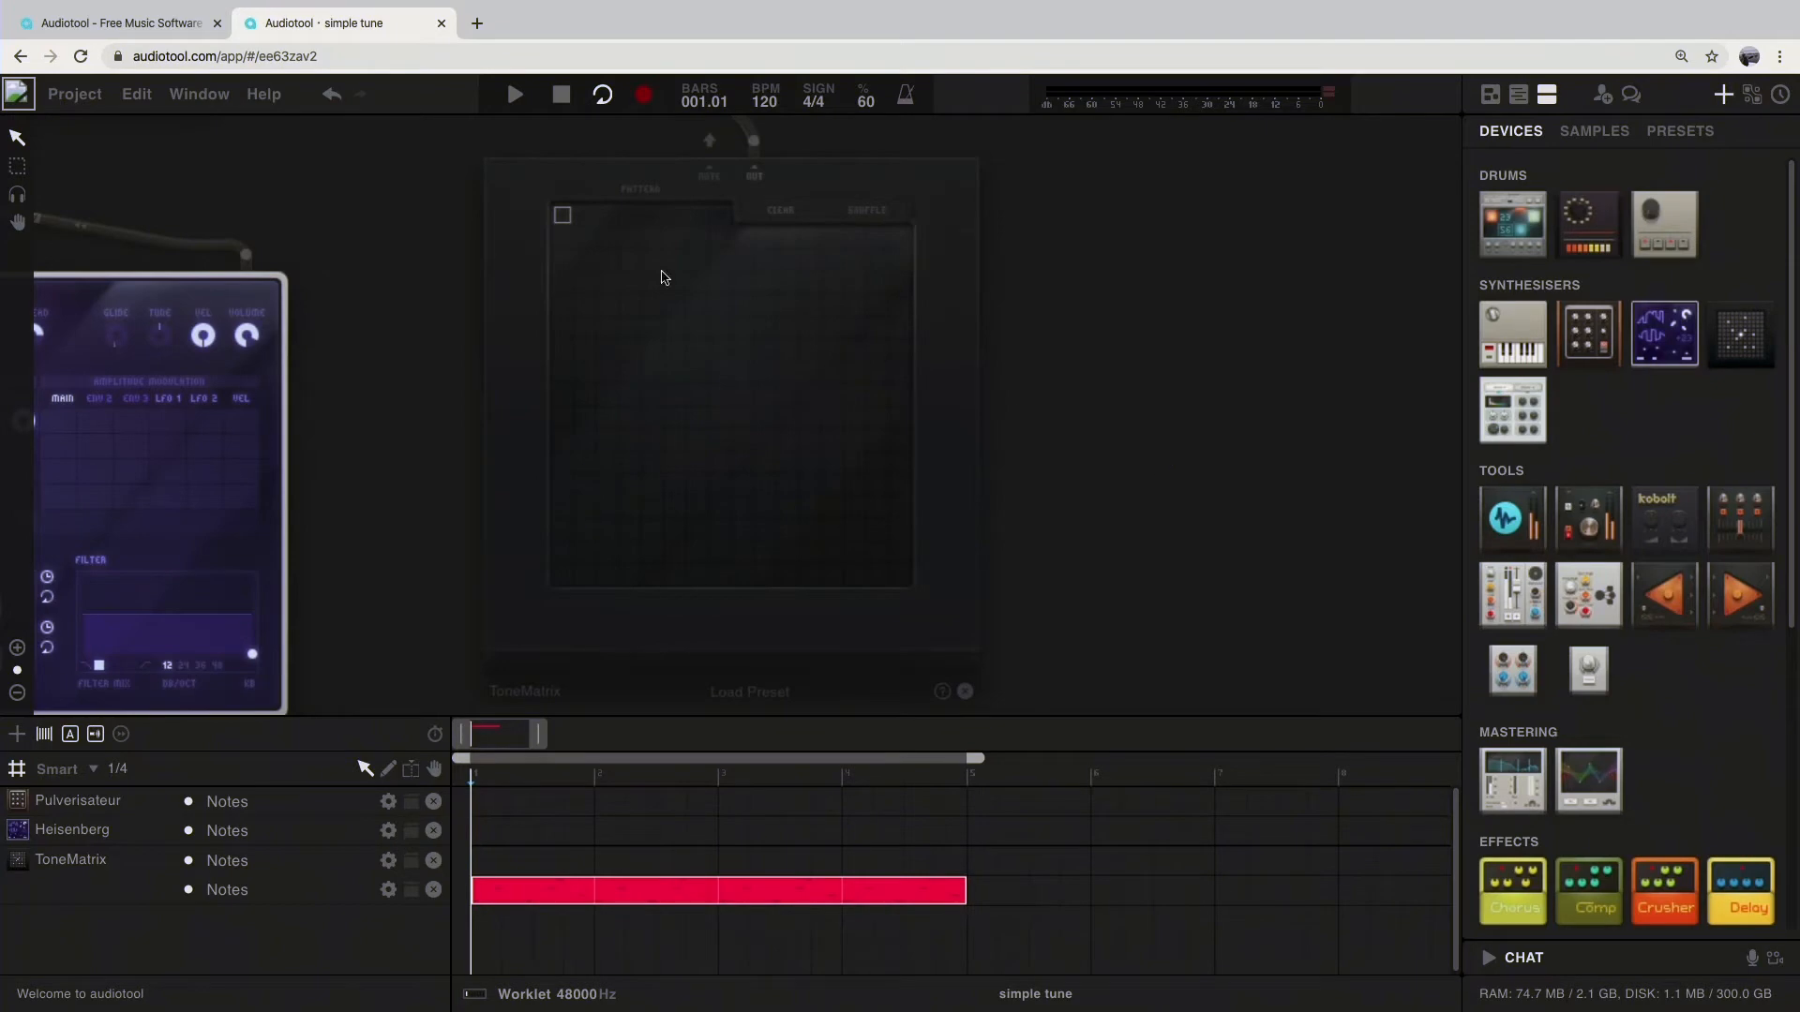
Step: Open the account's own tracks page and play the published "simple tune" track
{"action": "left_click", "coordinate": [75, 95]}
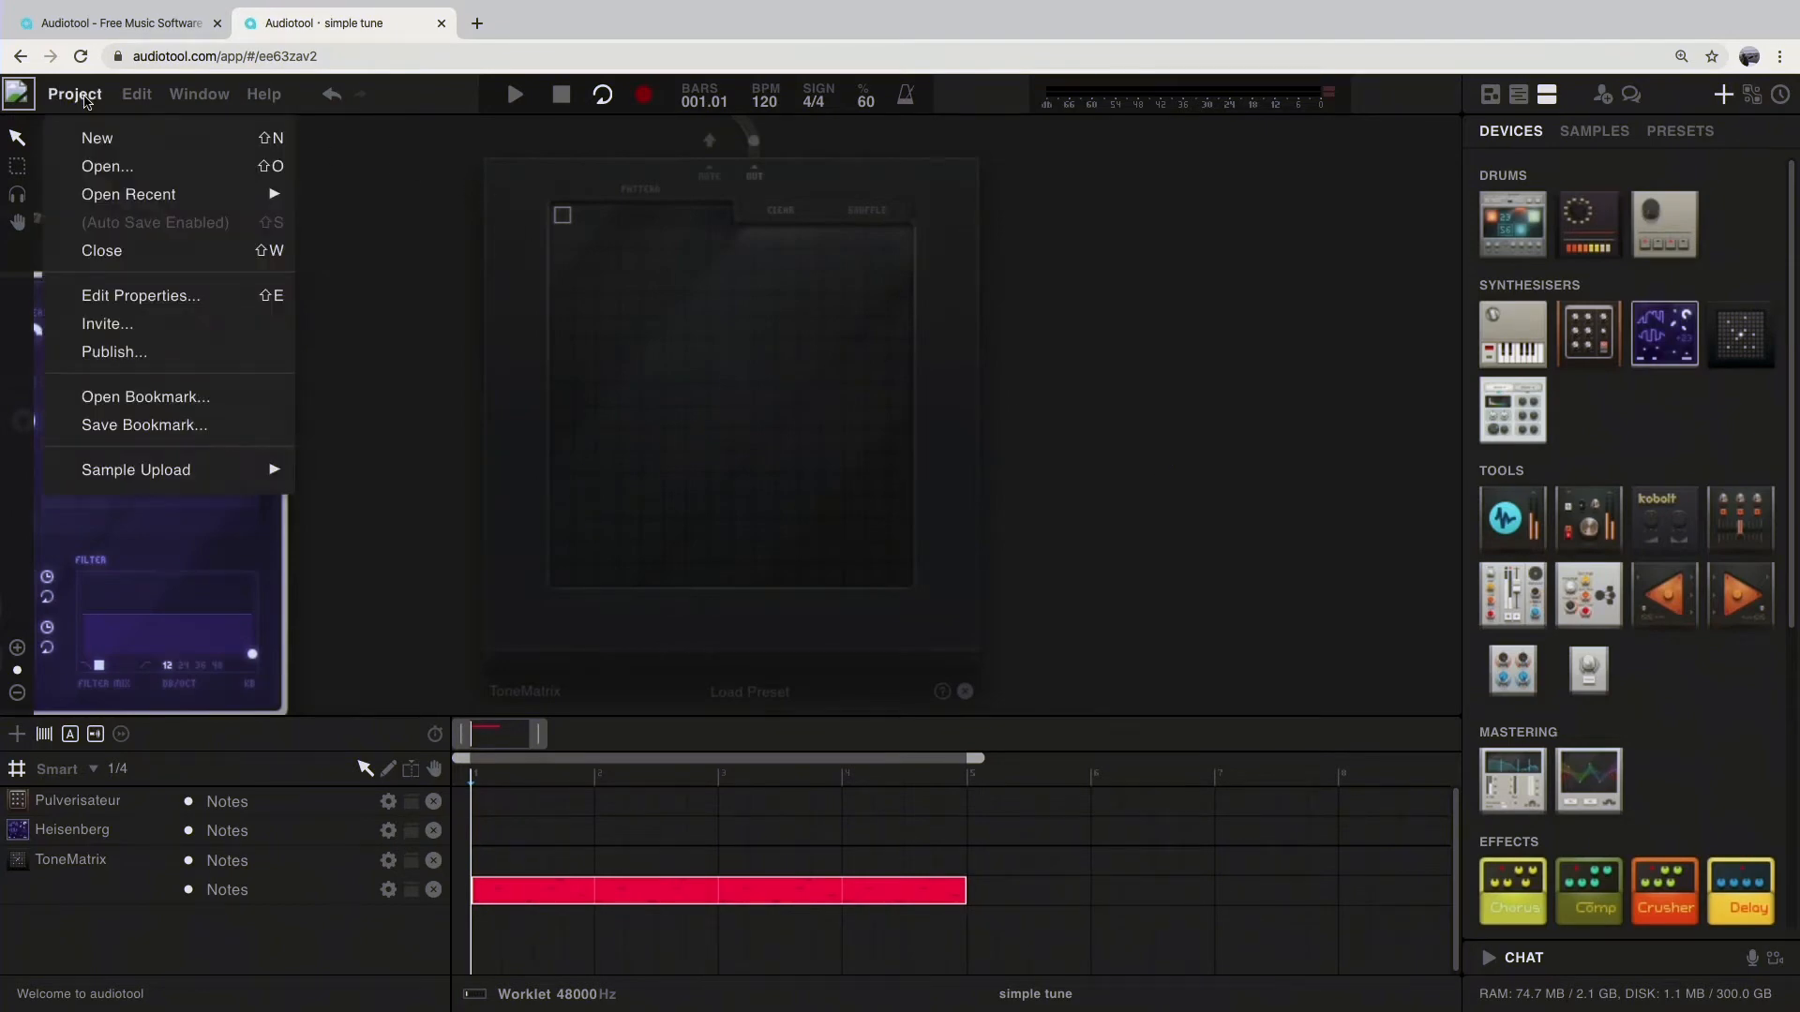
{"action": "left_click", "coordinate": [21, 90]}
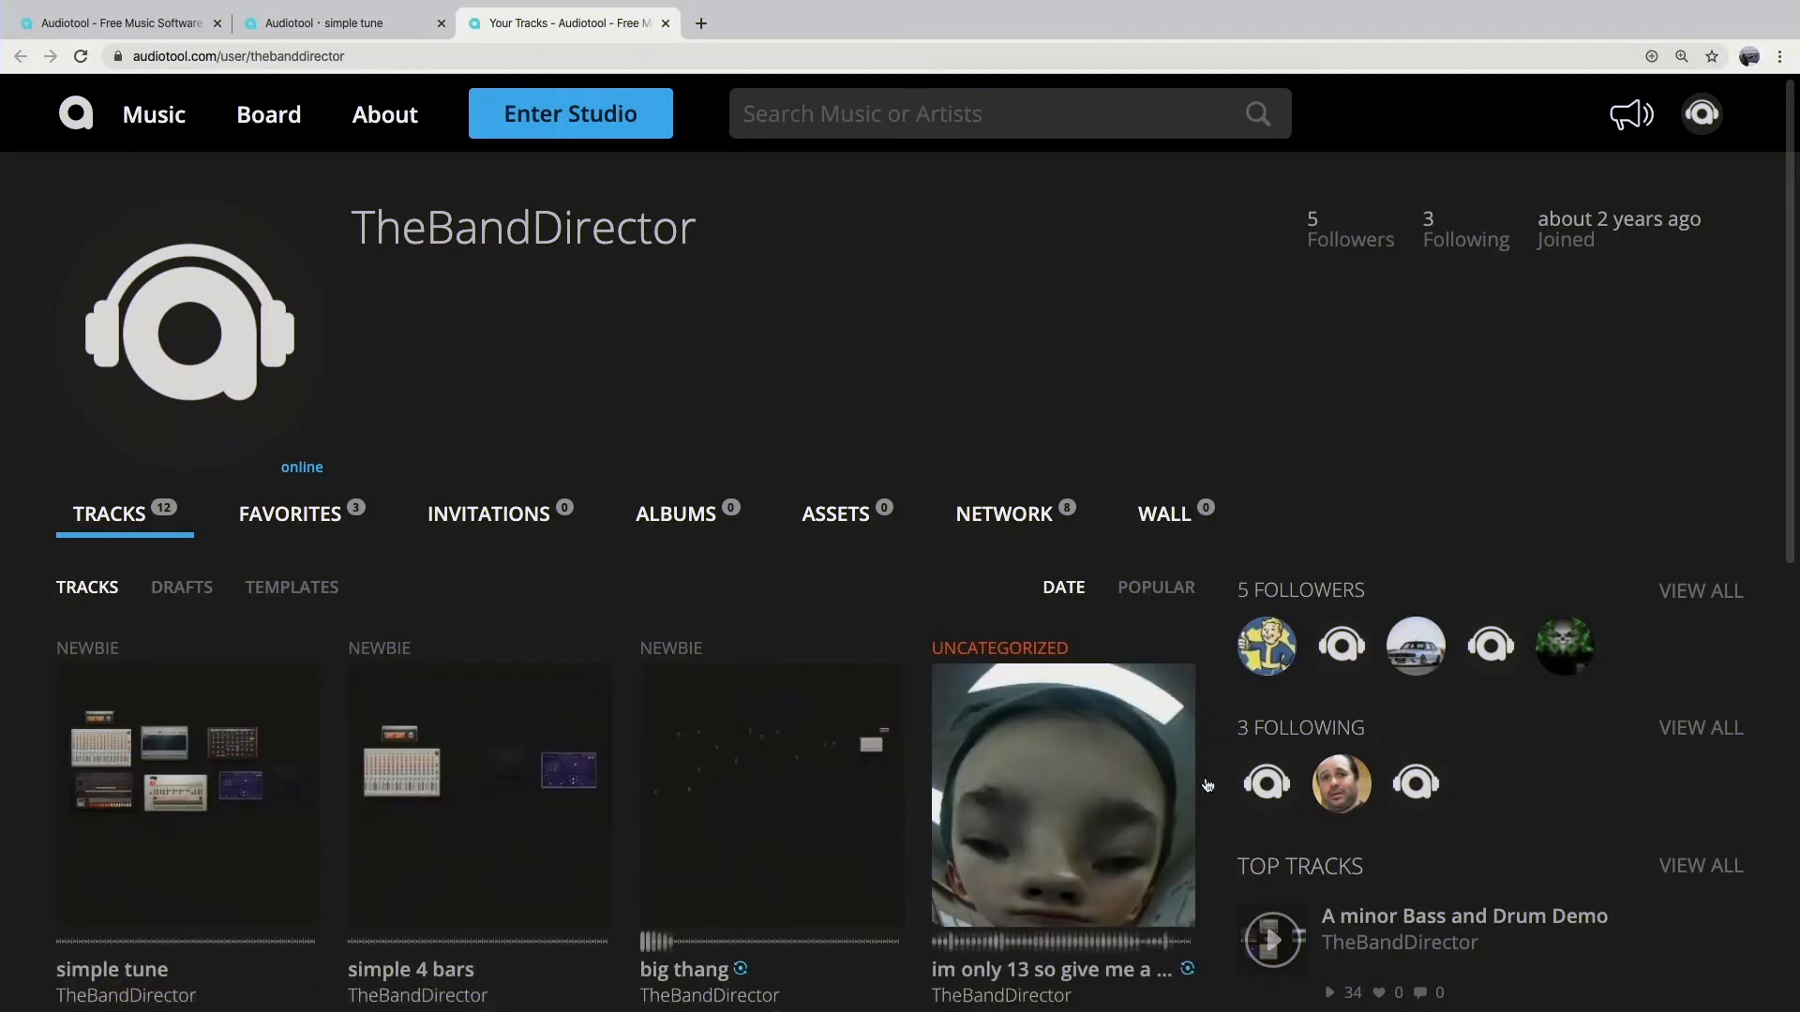
{"action": "mouse_move", "coordinate": [1039, 806]}
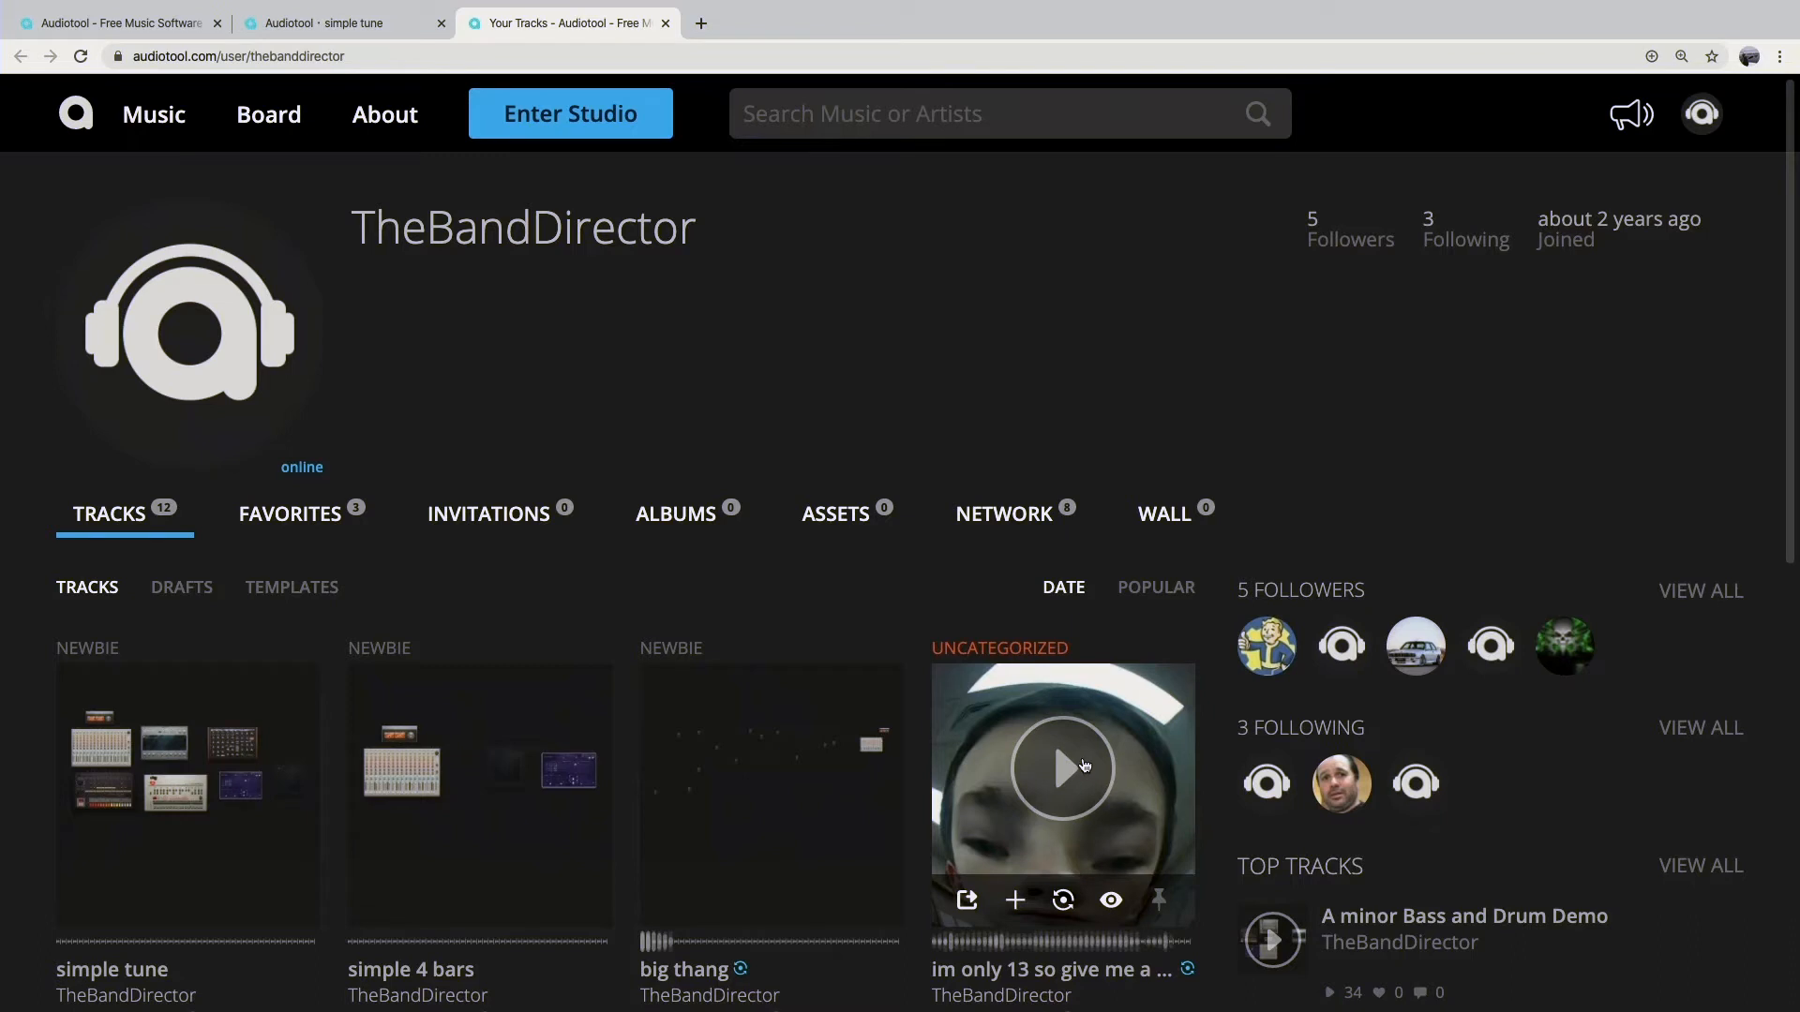
{"action": "mouse_move", "coordinate": [214, 703]}
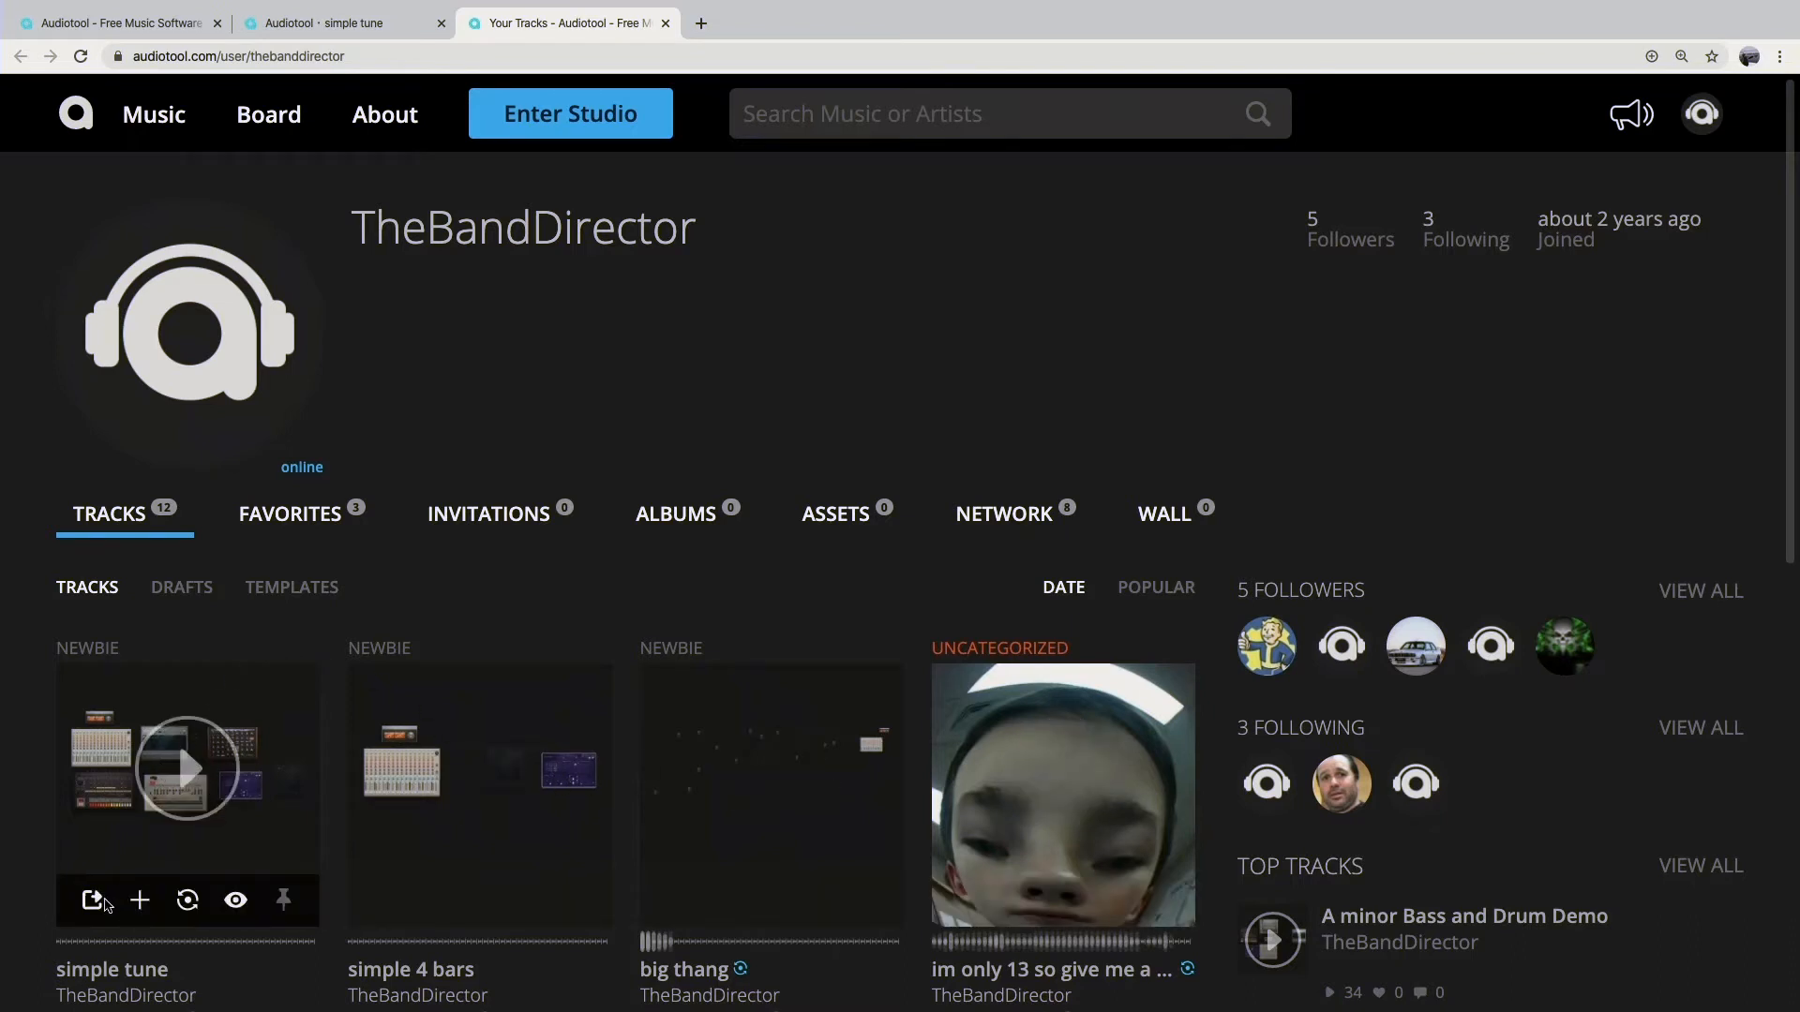
{"action": "left_click", "coordinate": [187, 772]}
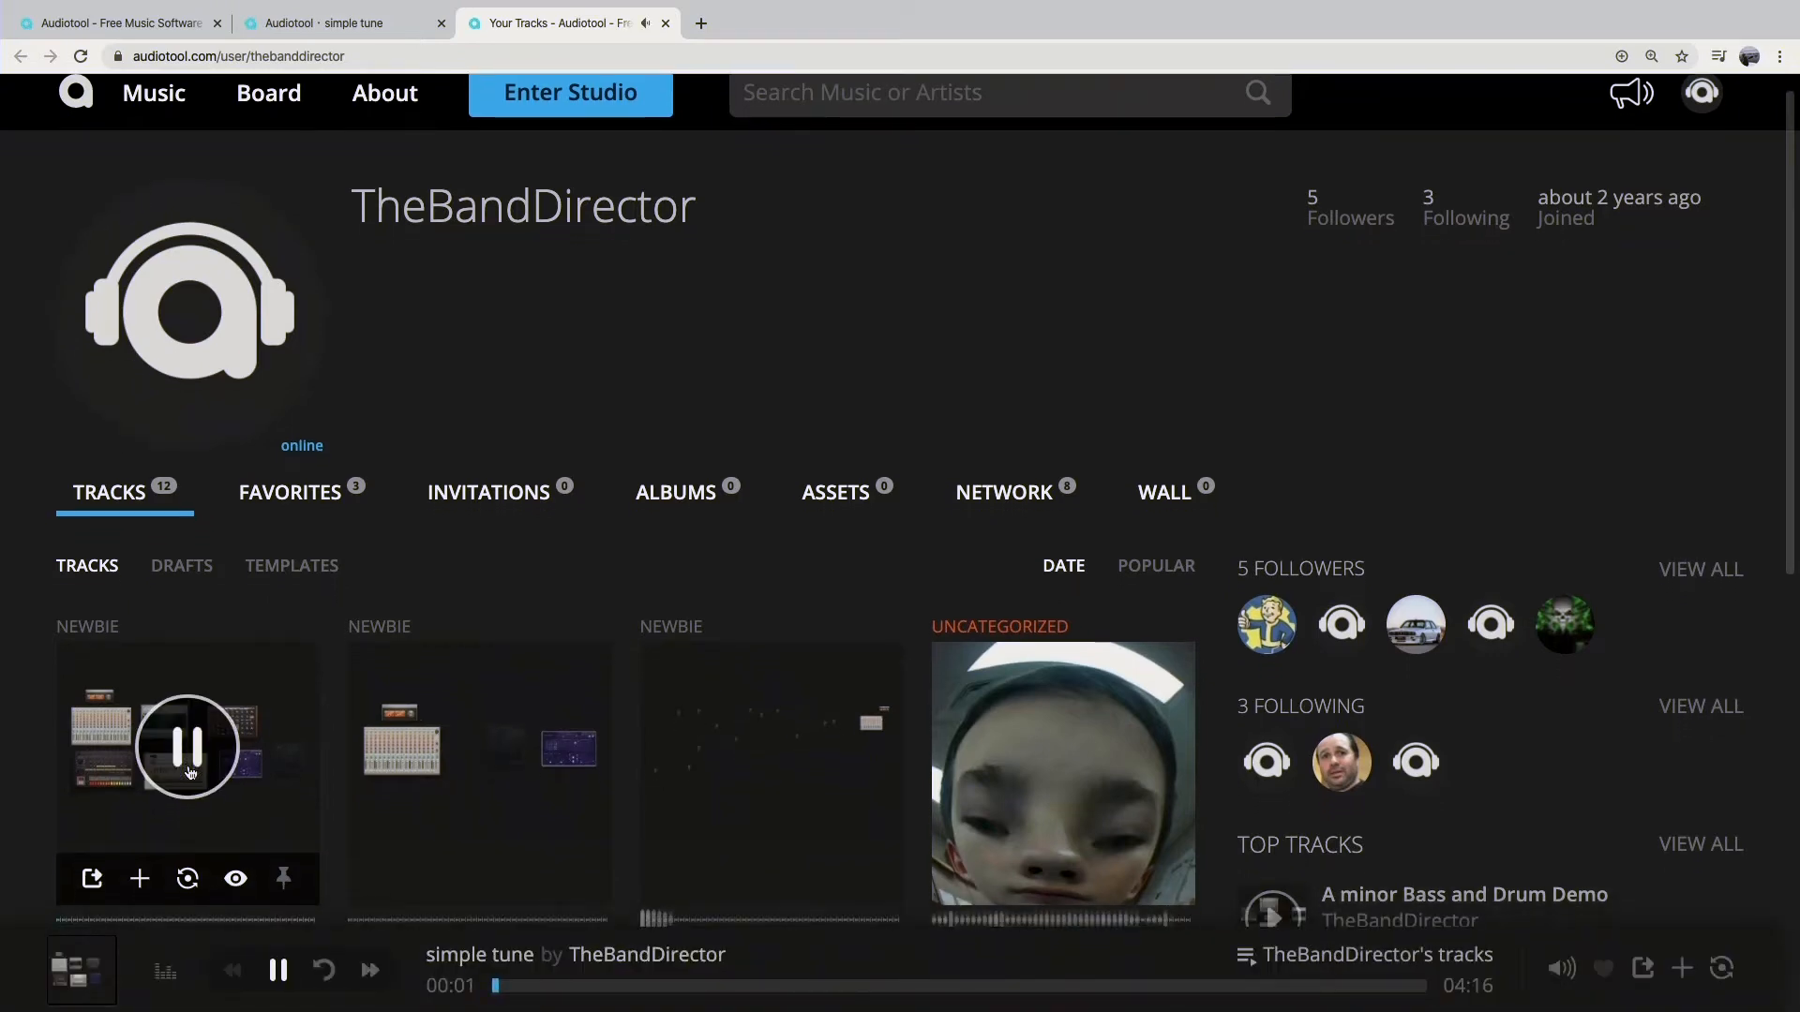
Step: Open the track page of "simple tune" and pause its playback
{"action": "scroll", "coordinate": [188, 771], "scroll_direction": "down", "scroll_amount": 3}
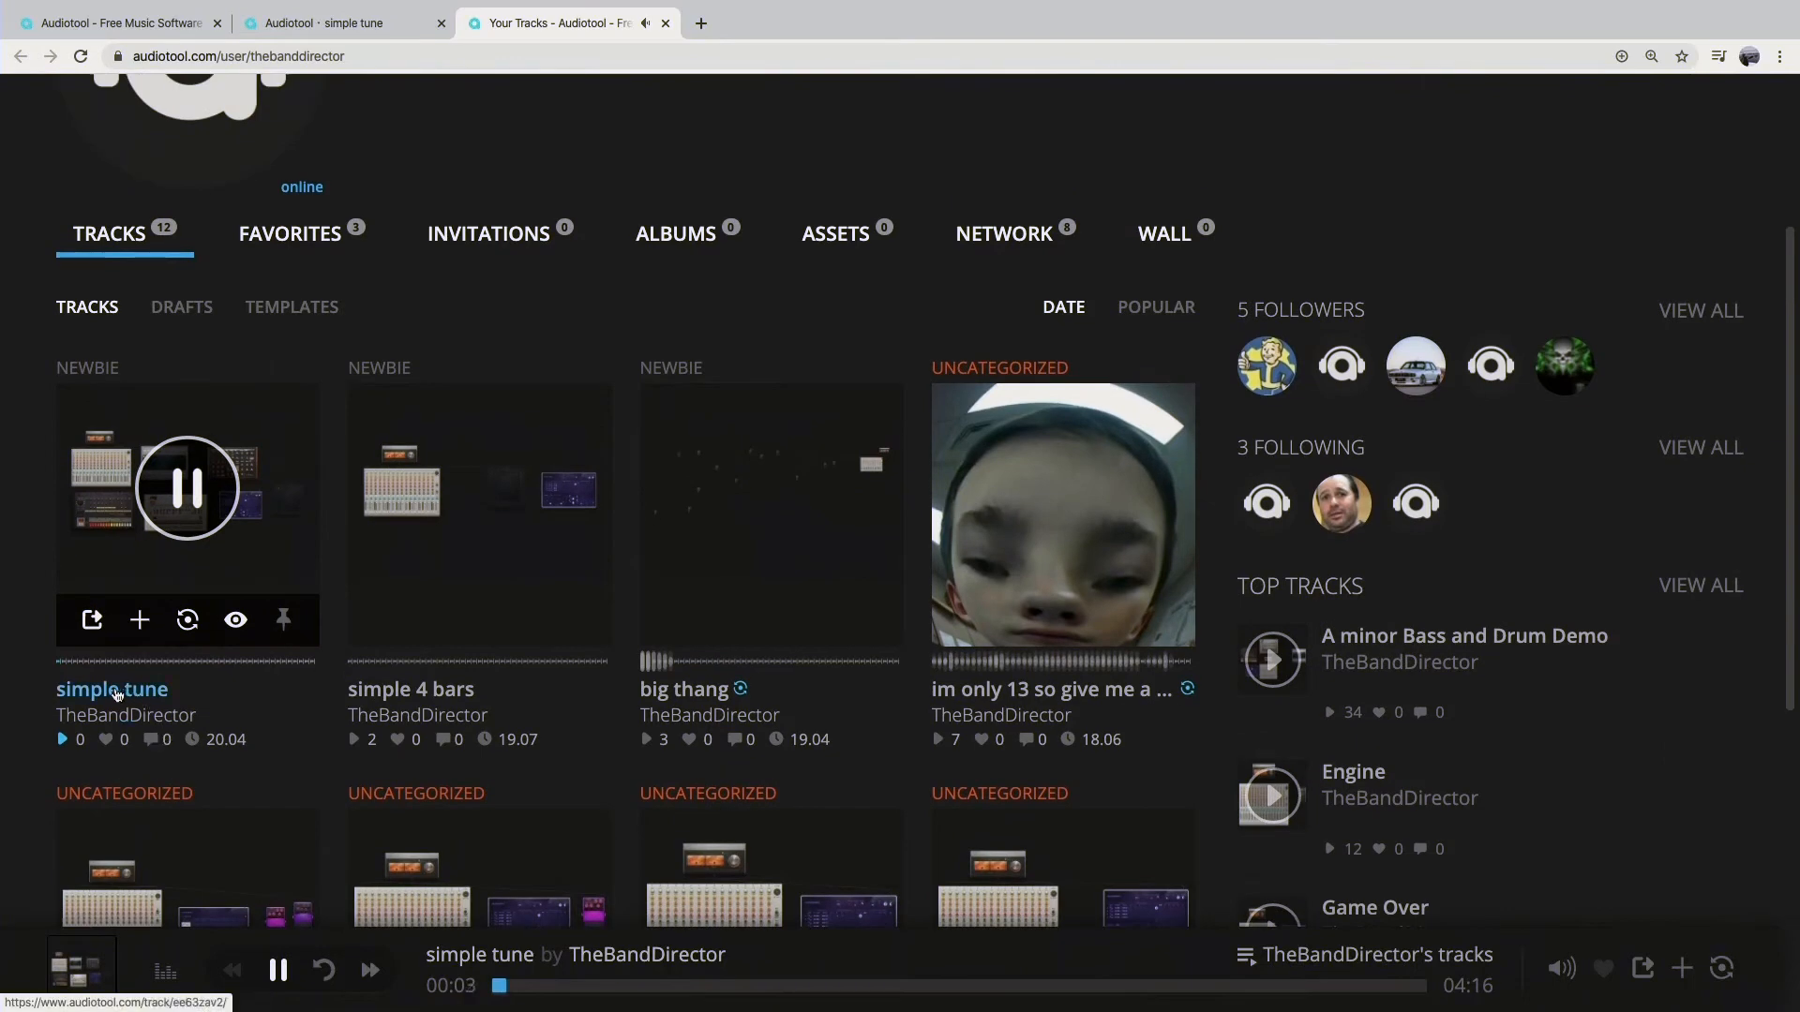
{"action": "left_click", "coordinate": [125, 691]}
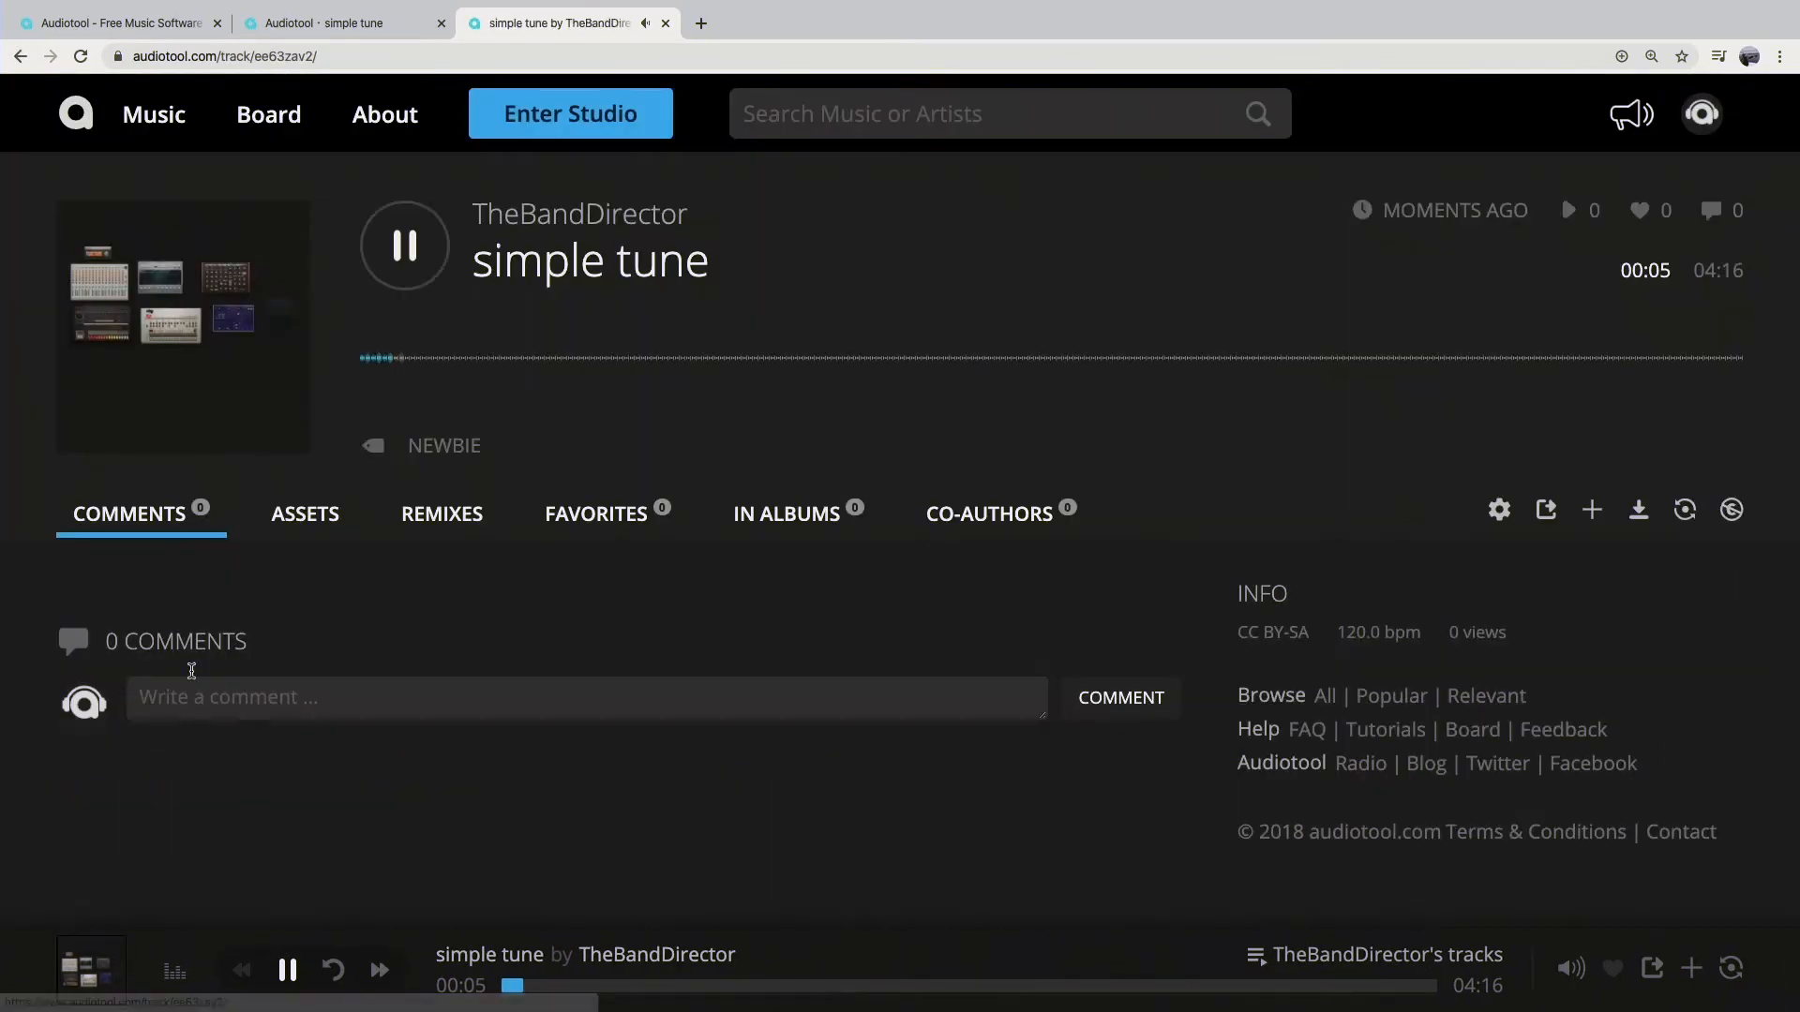
{"action": "left_click", "coordinate": [436, 239]}
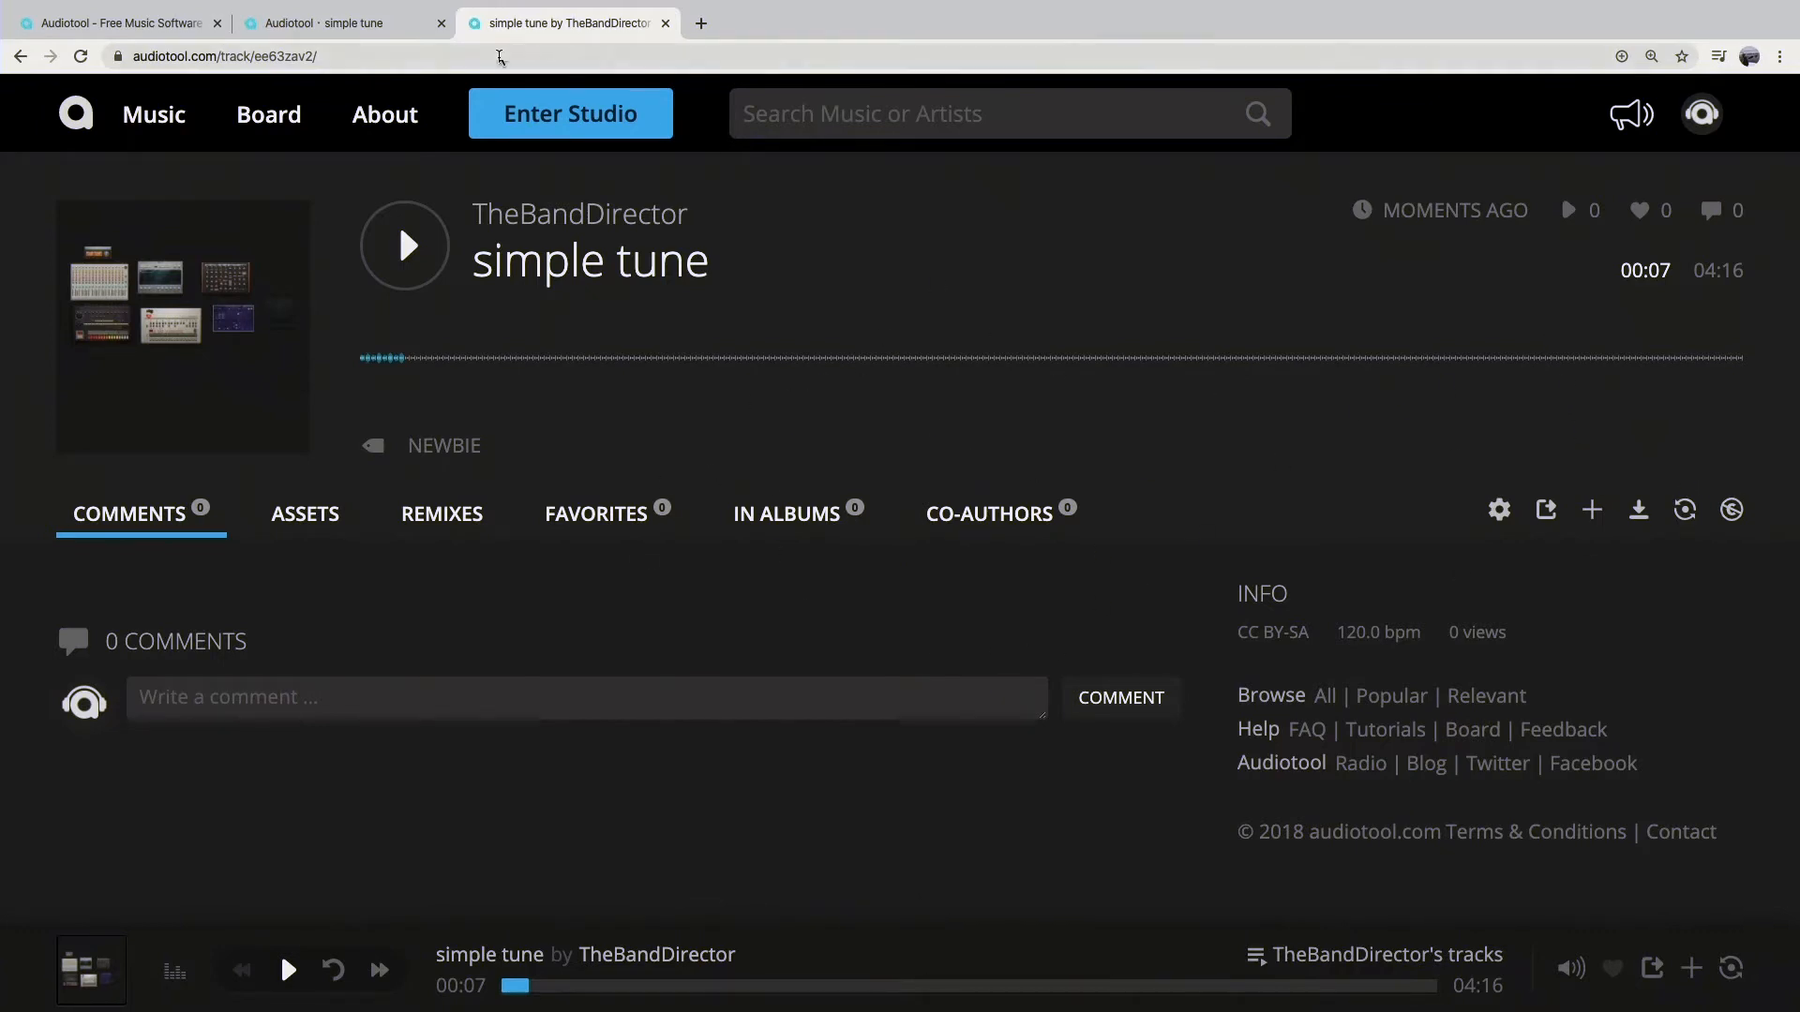
Step: Return to the Audiotool studio's start screen from the track page
{"action": "left_click", "coordinate": [566, 117]}
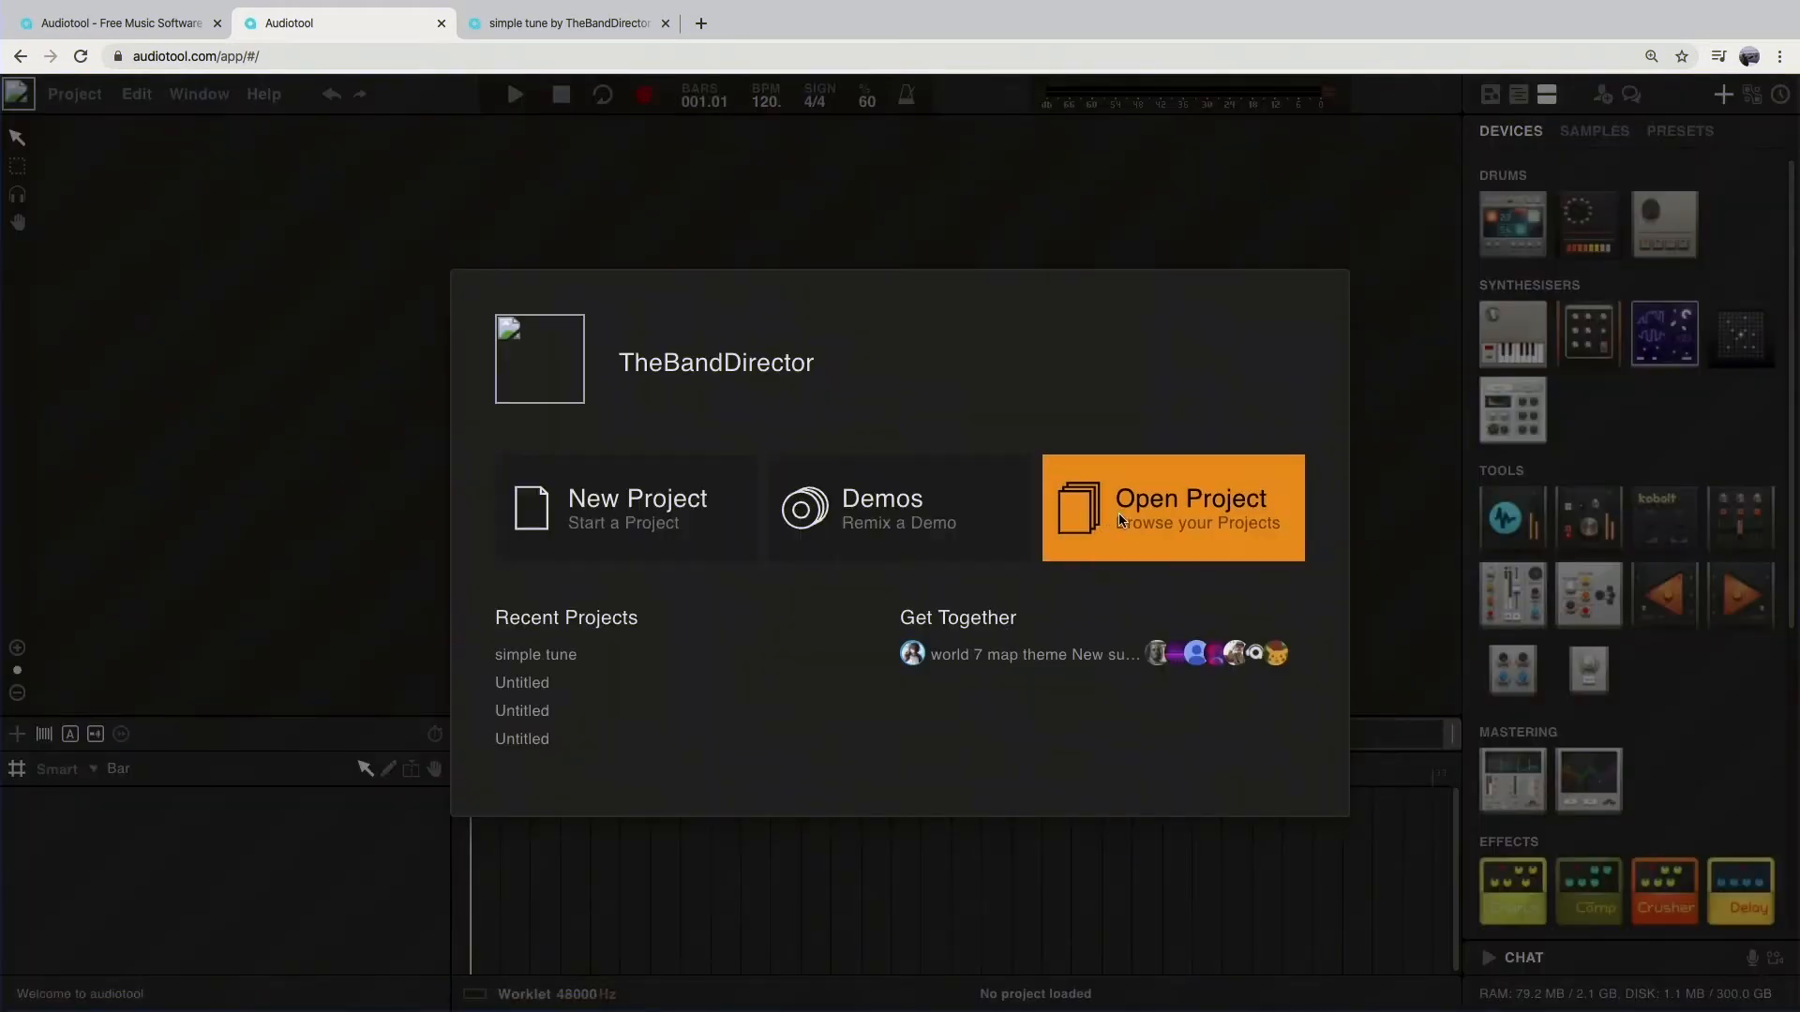
Step: Open the most recent unsaved "Untitled" project from the account's project list
{"action": "left_click", "coordinate": [1133, 511]}
{"action": "left_click", "coordinate": [687, 358]}
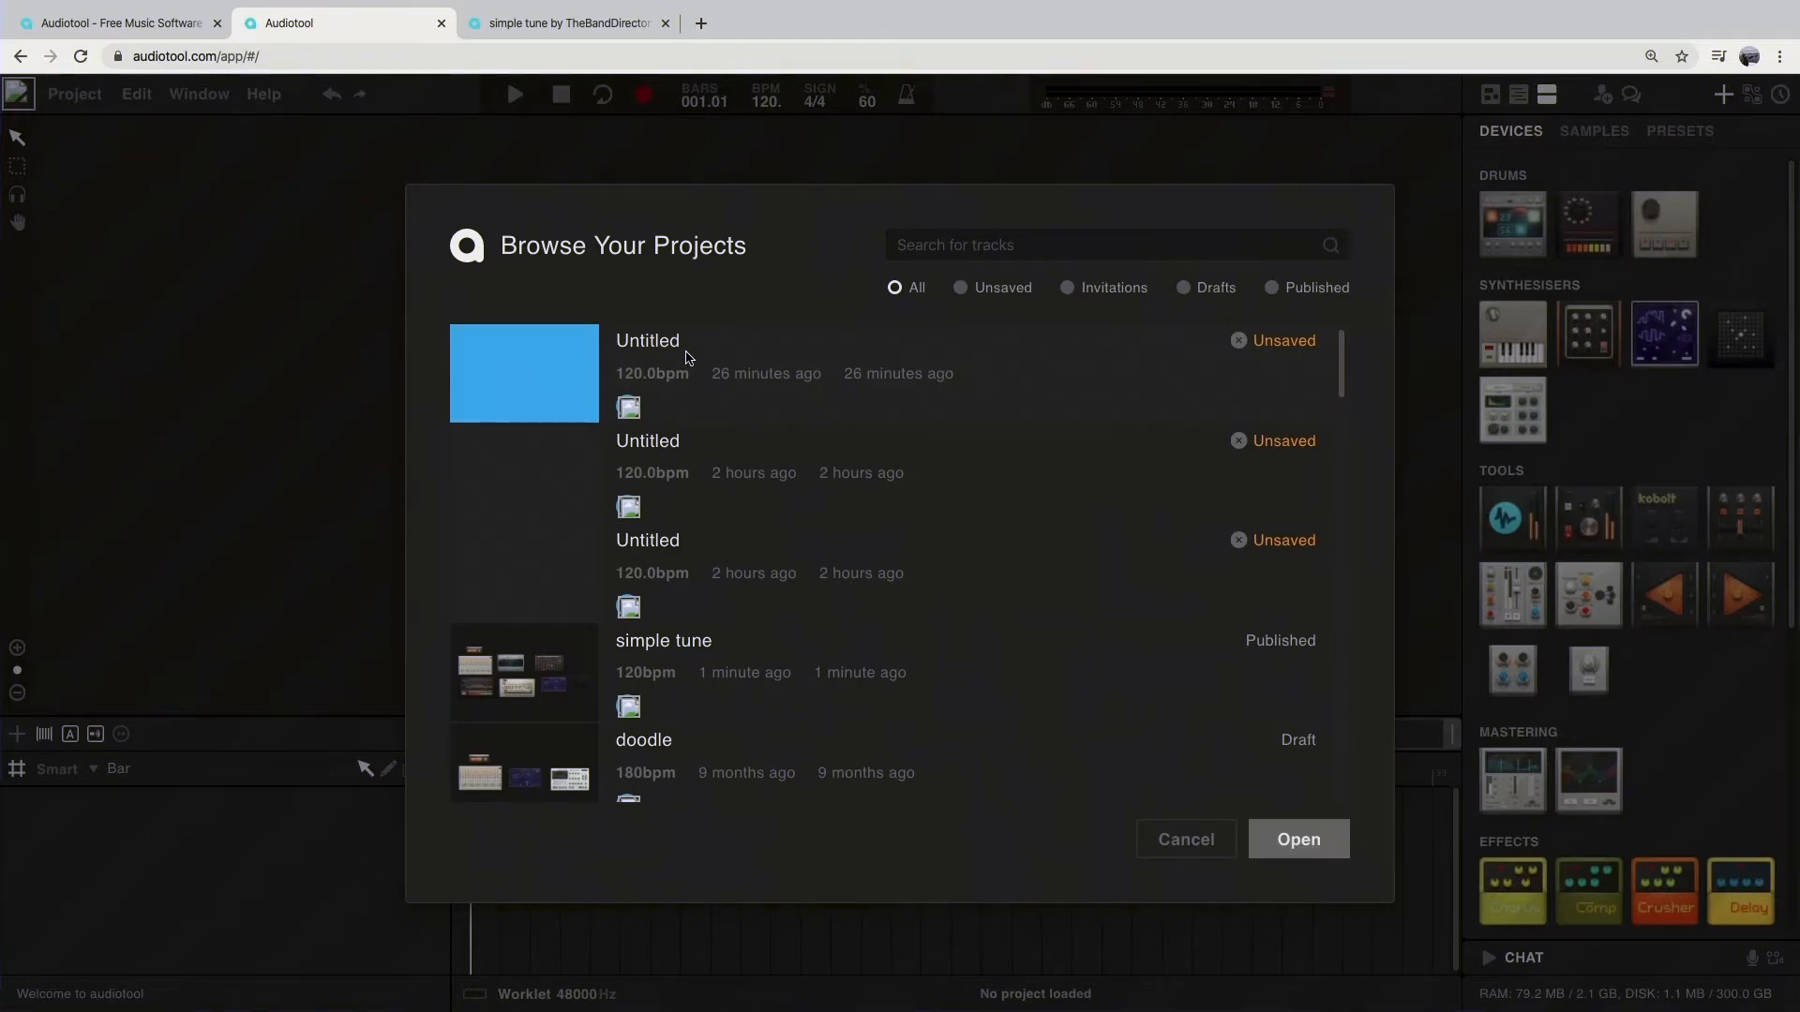
{"action": "left_click", "coordinate": [1299, 839]}
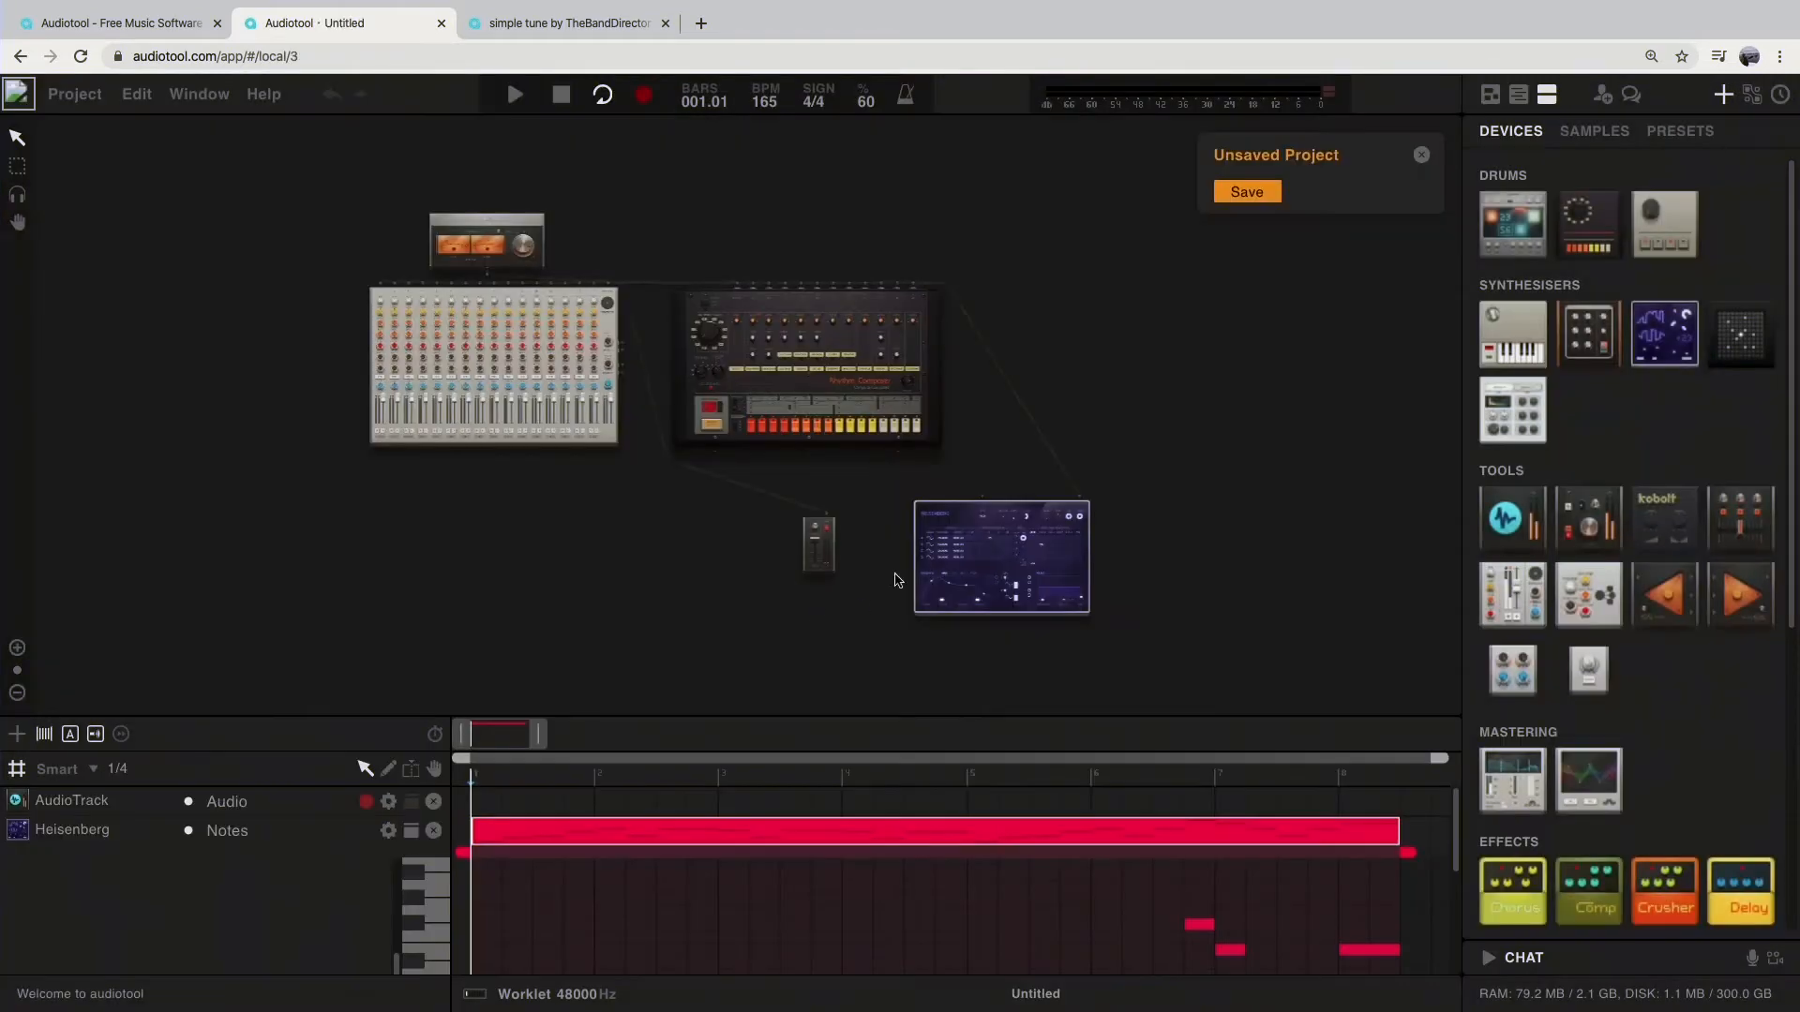
Step: Shorten the timeline's loop range to end at bar 5 and look through the notes in the Heisenberg region
{"action": "left_click_drag", "start_coordinate": [1085, 398], "coordinate": [1140, 442]}
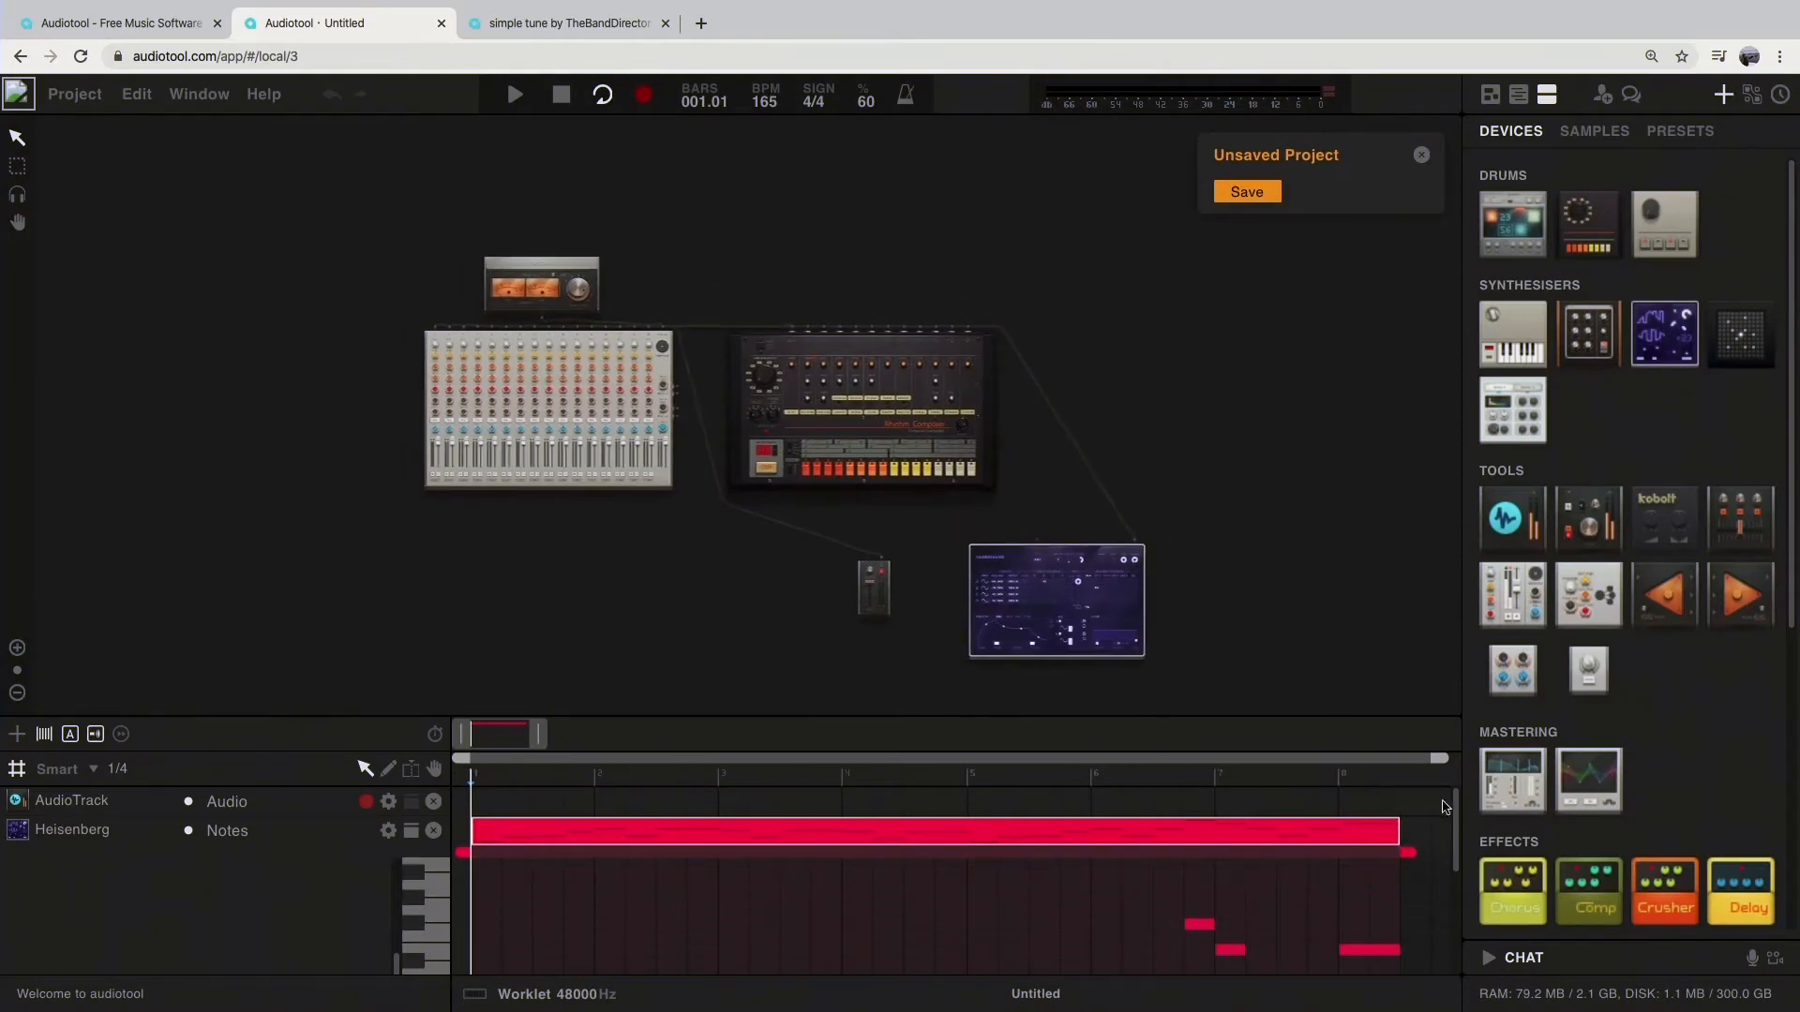
{"action": "scroll", "coordinate": [1459, 864], "scroll_direction": "down", "scroll_amount": 3}
{"action": "scroll", "coordinate": [1458, 865], "scroll_direction": "up", "scroll_amount": 3}
{"action": "left_click_drag", "start_coordinate": [1421, 759], "coordinate": [975, 777]}
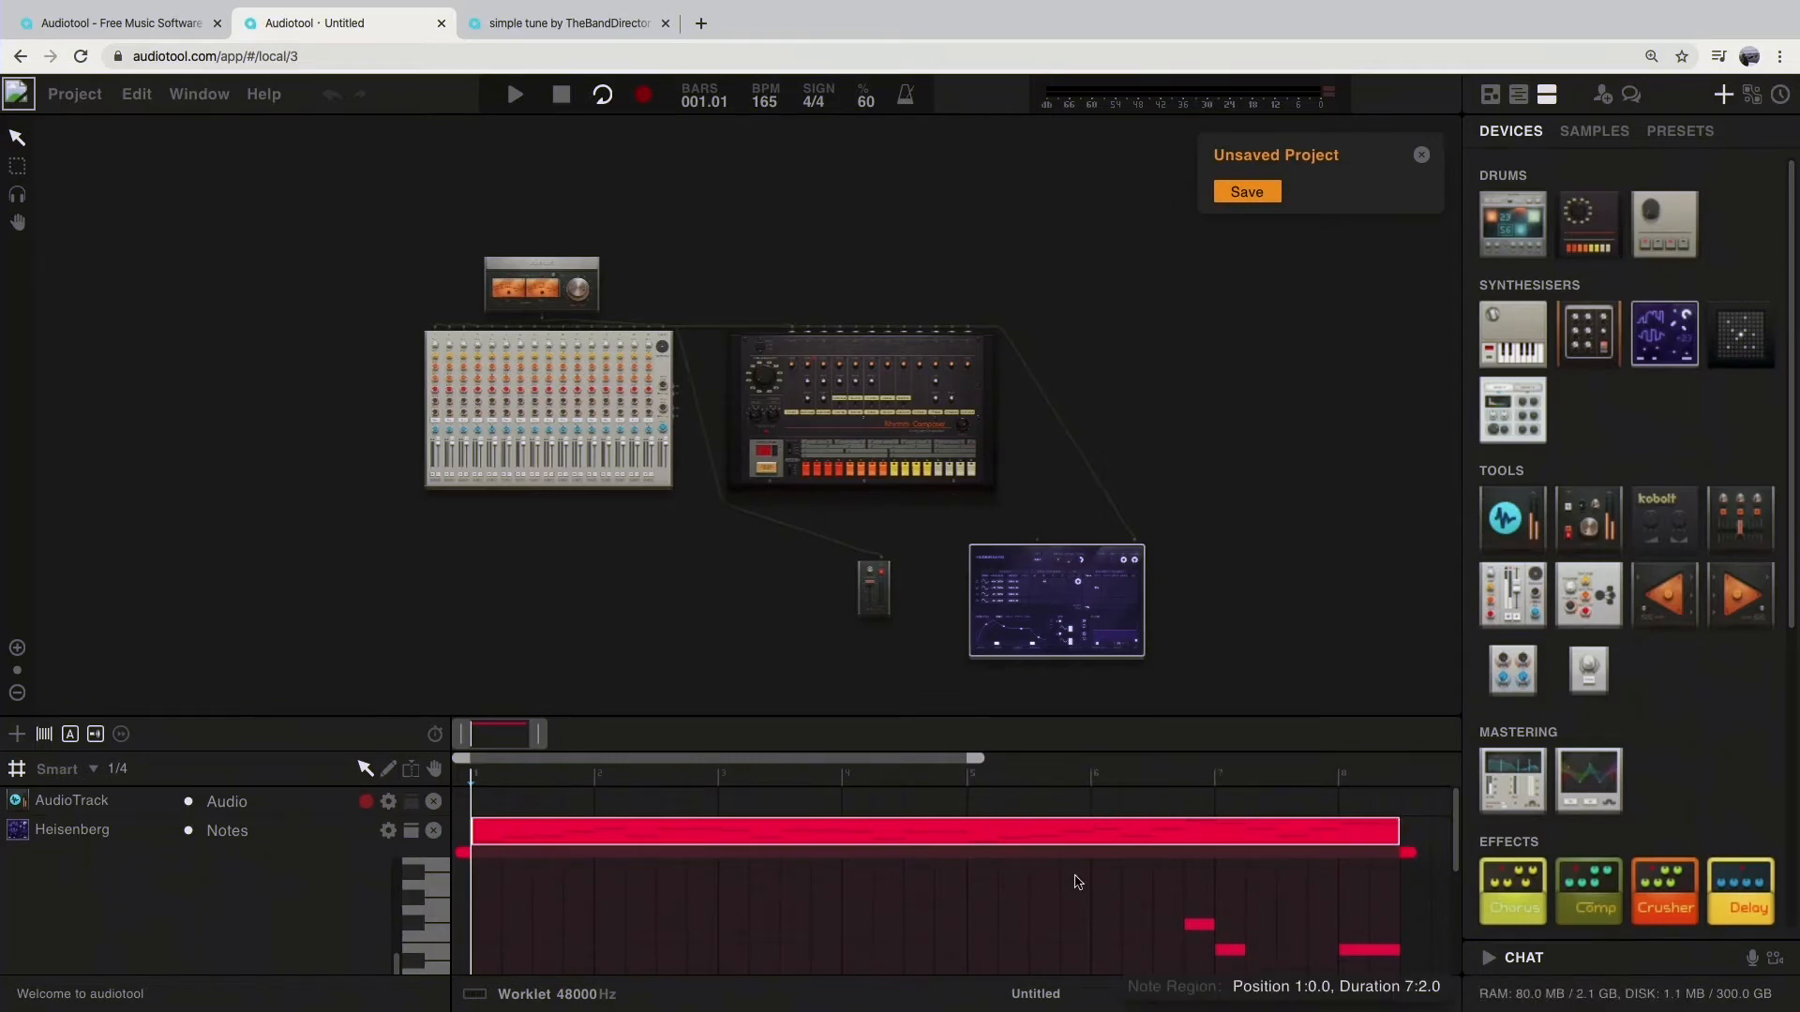
{"action": "scroll", "coordinate": [1073, 876], "scroll_direction": "down", "scroll_amount": 5}
{"action": "scroll", "coordinate": [719, 881], "scroll_direction": "down", "scroll_amount": 4}
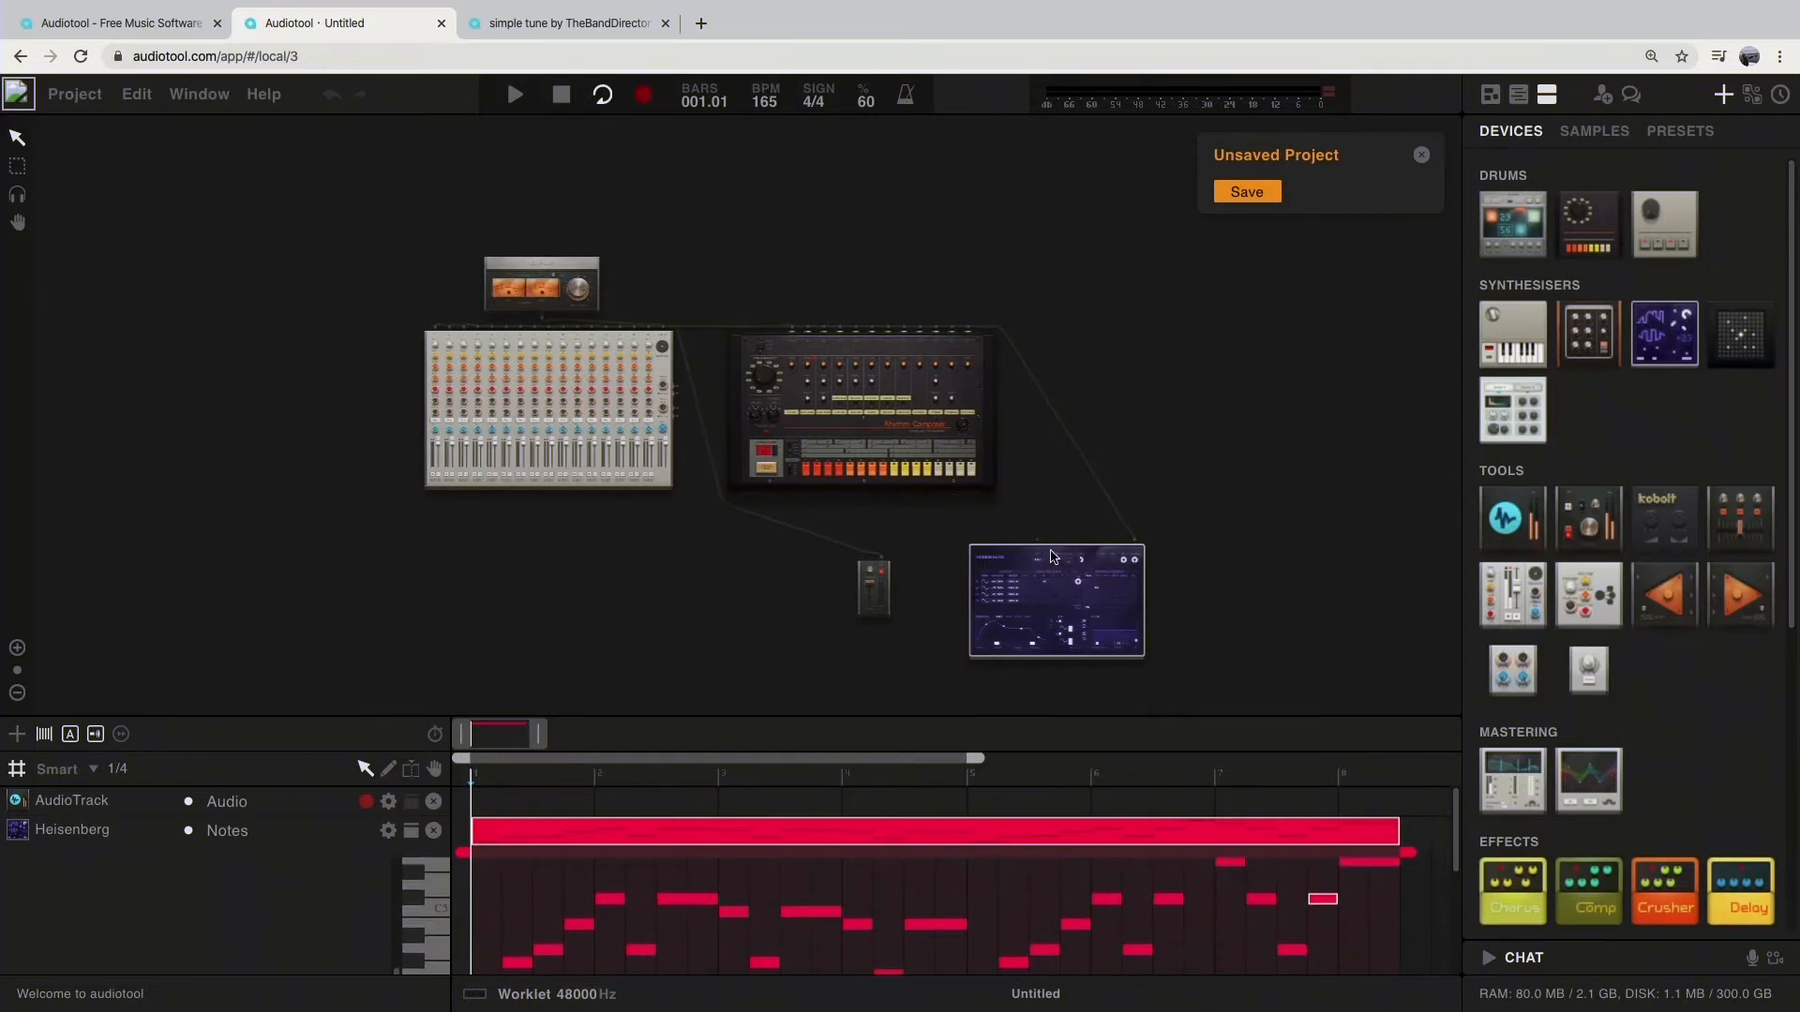
{"action": "left_click", "coordinate": [520, 805]}
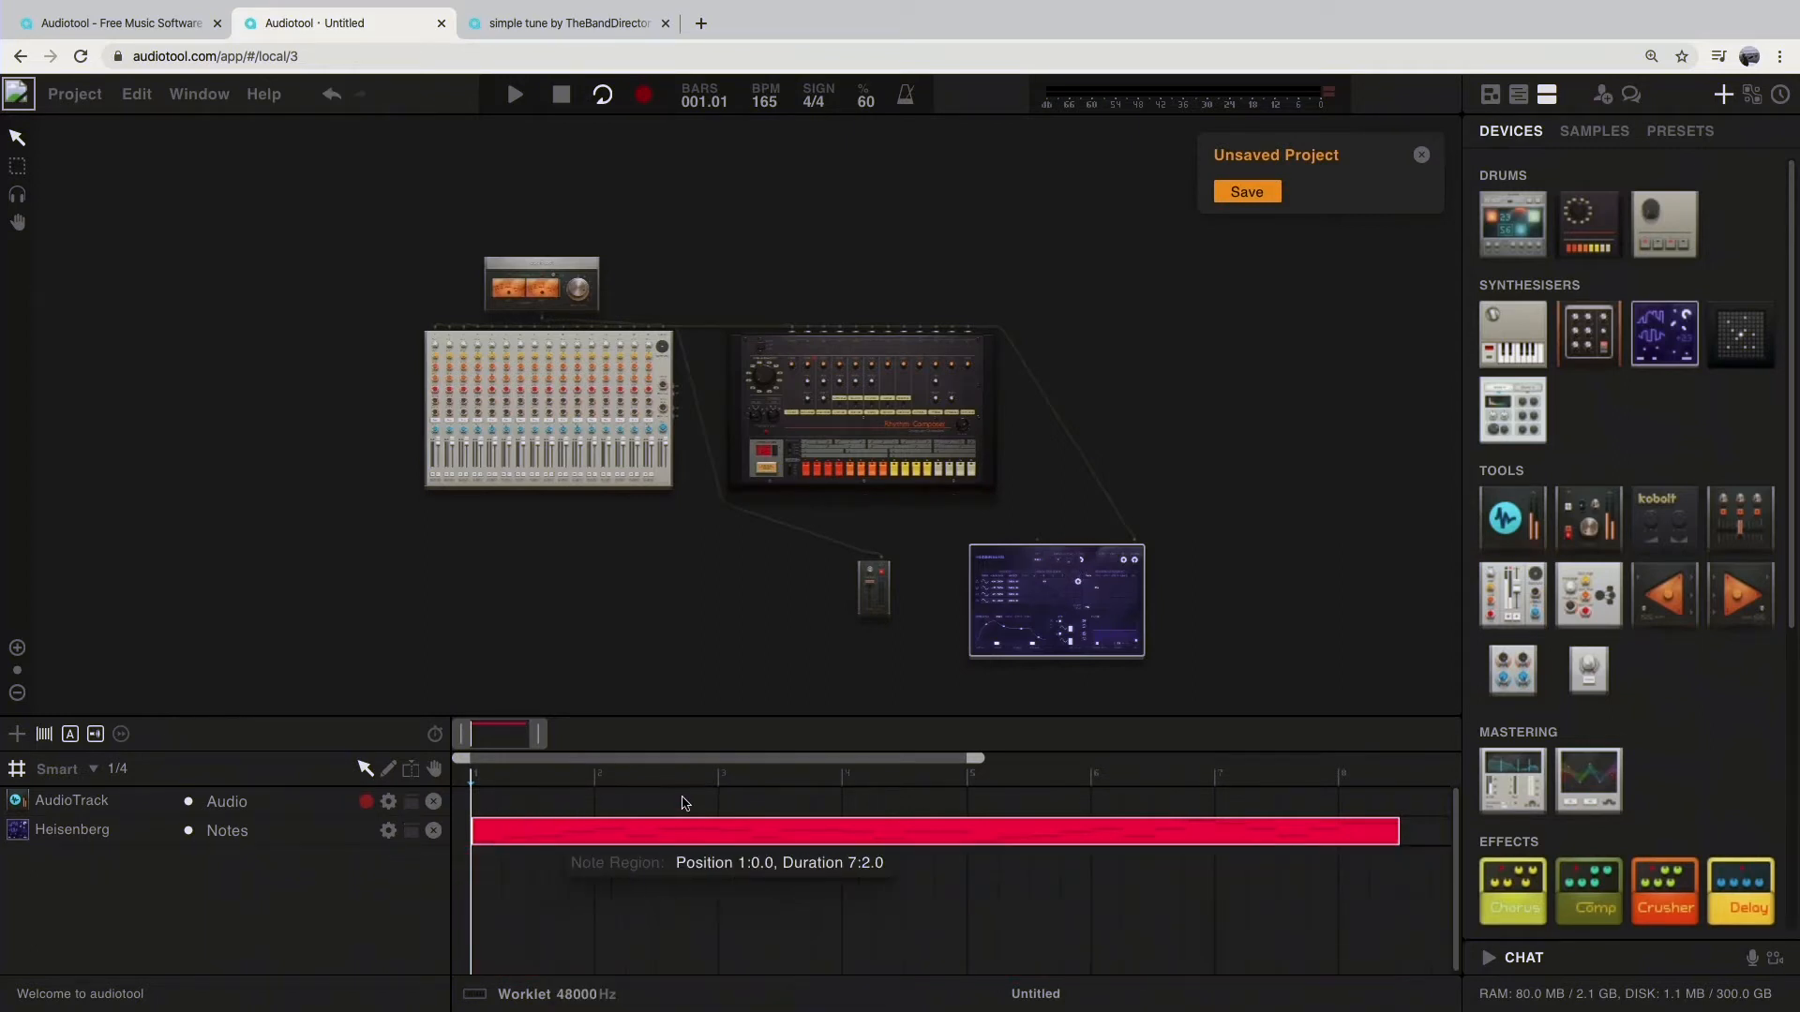
Step: Add a second Heisenberg synthesiser, and create and open a one-bar note region at bar 1 on its track
{"action": "left_click_drag", "start_coordinate": [1676, 335], "coordinate": [1175, 396]}
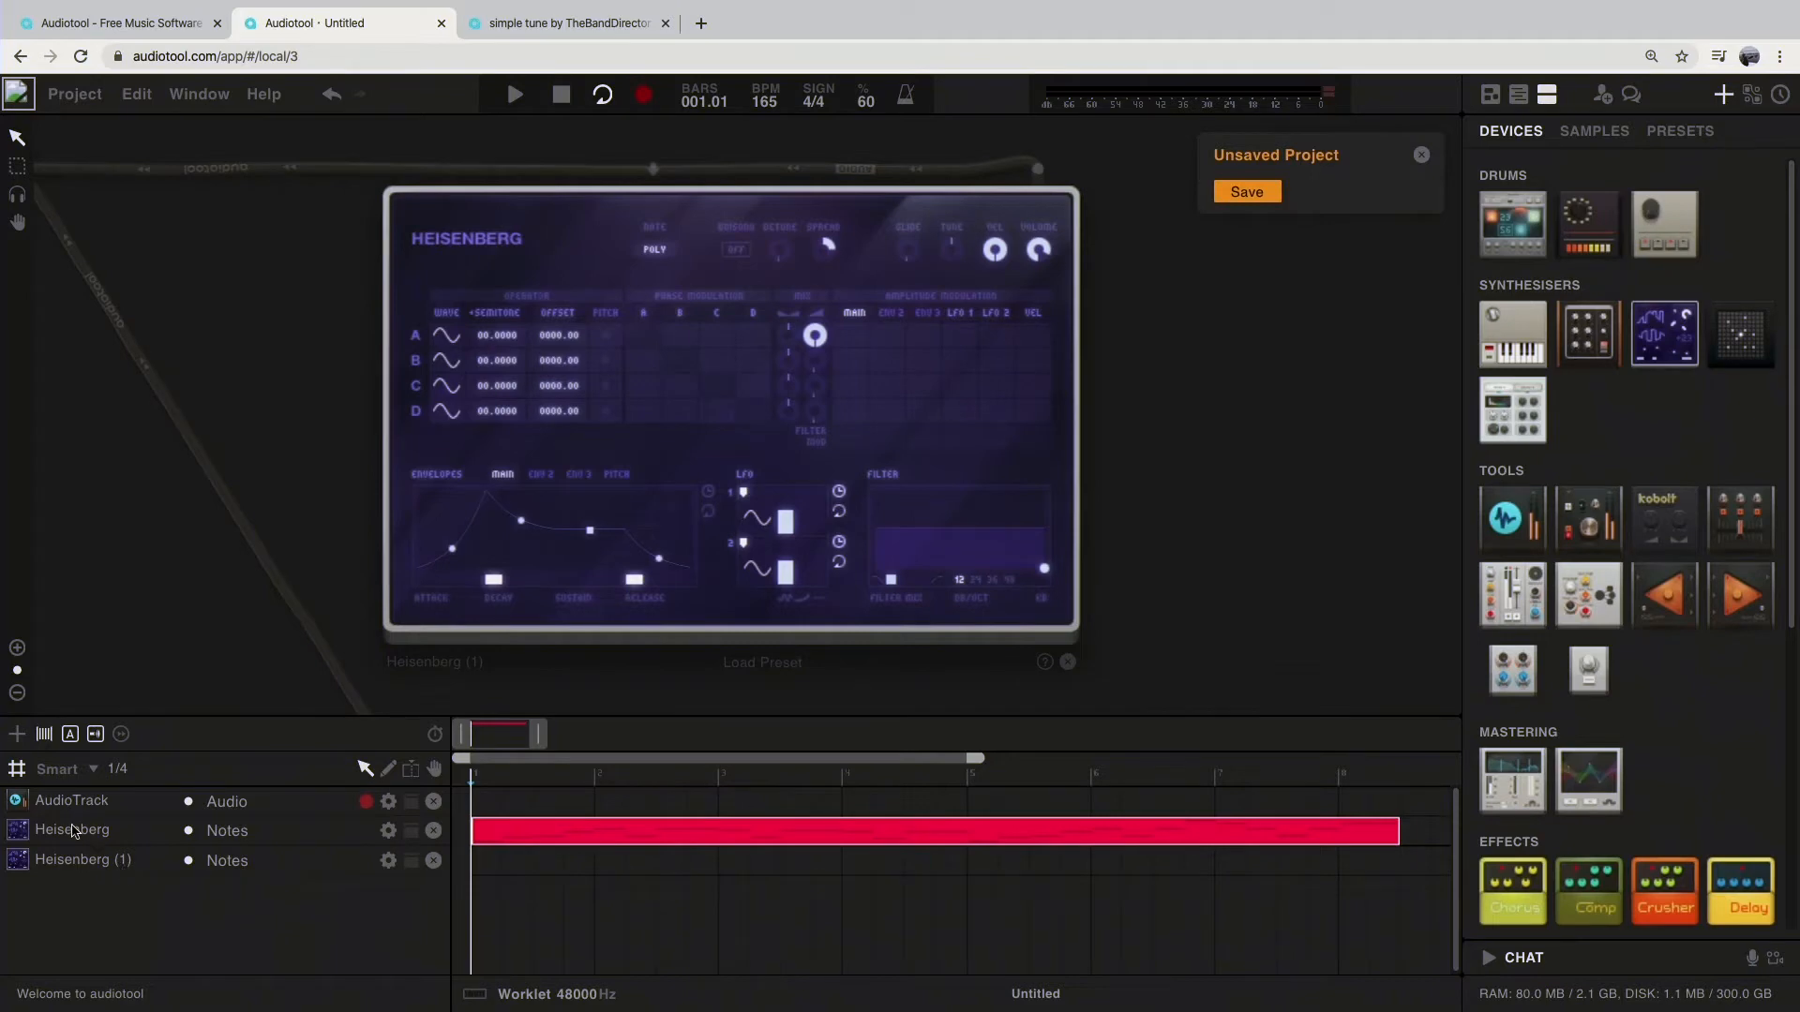
{"action": "double_click", "coordinate": [506, 874]}
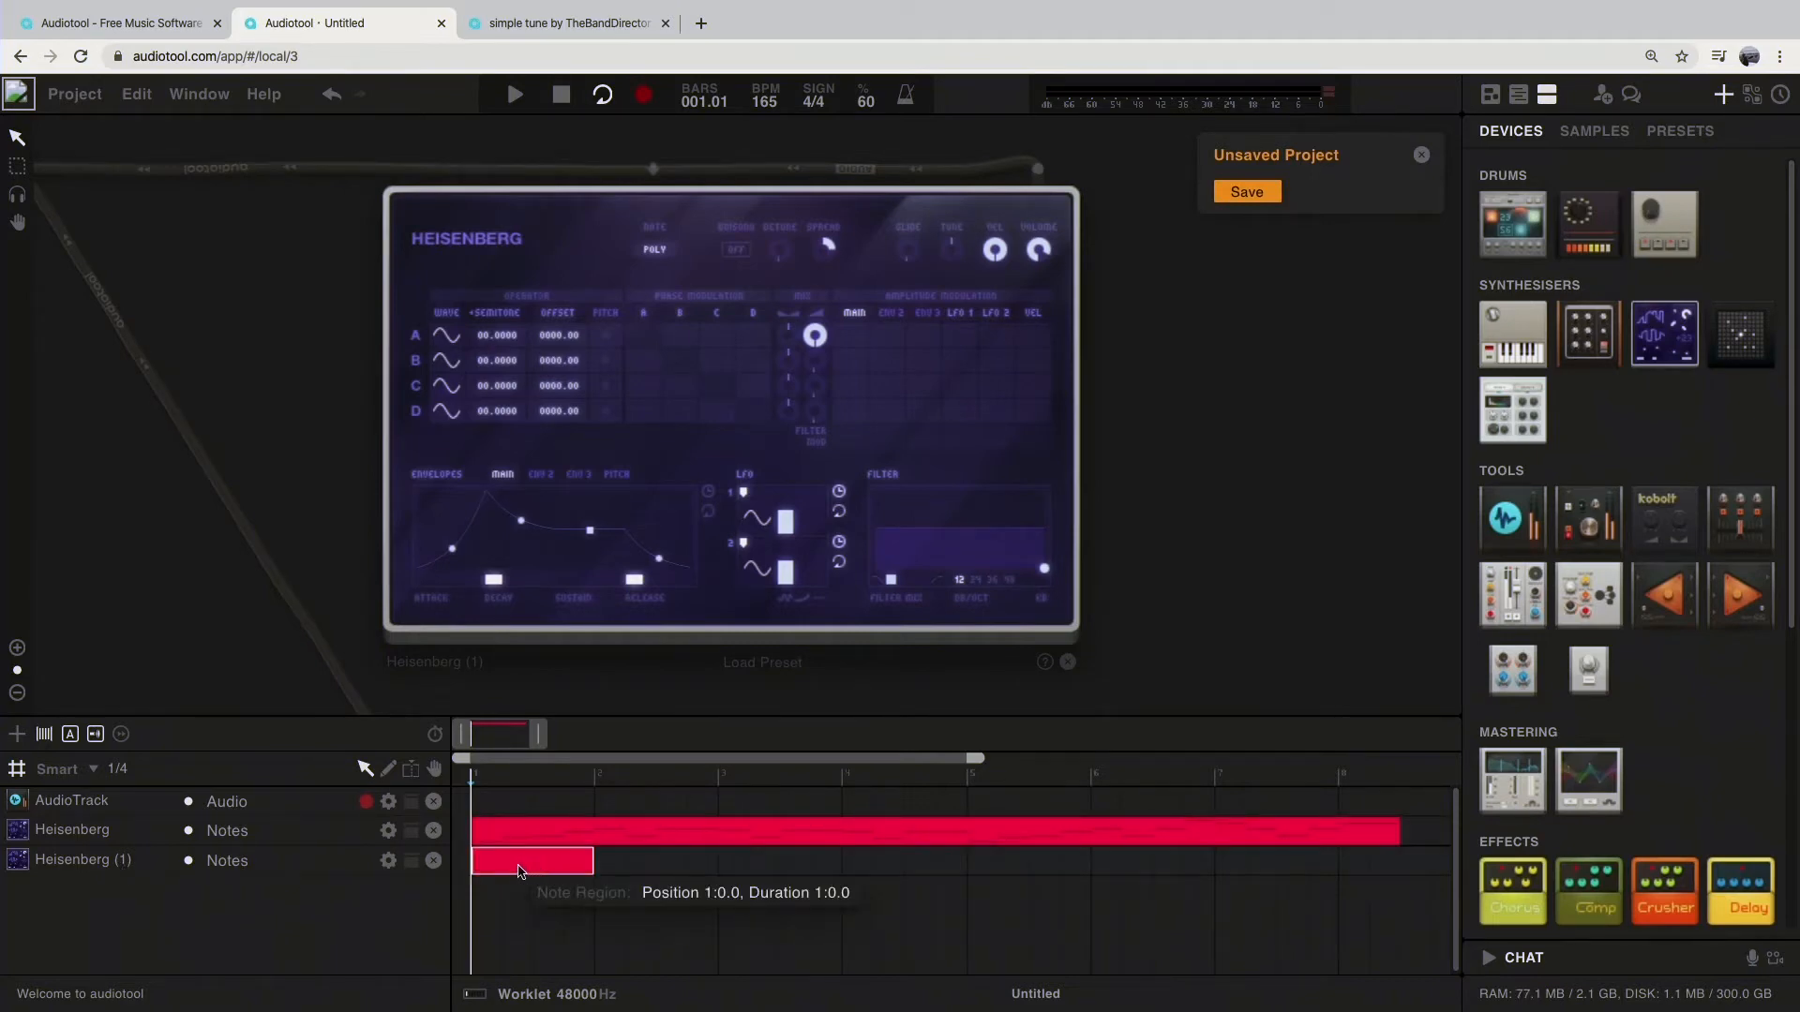
{"action": "double_click", "coordinate": [511, 869]}
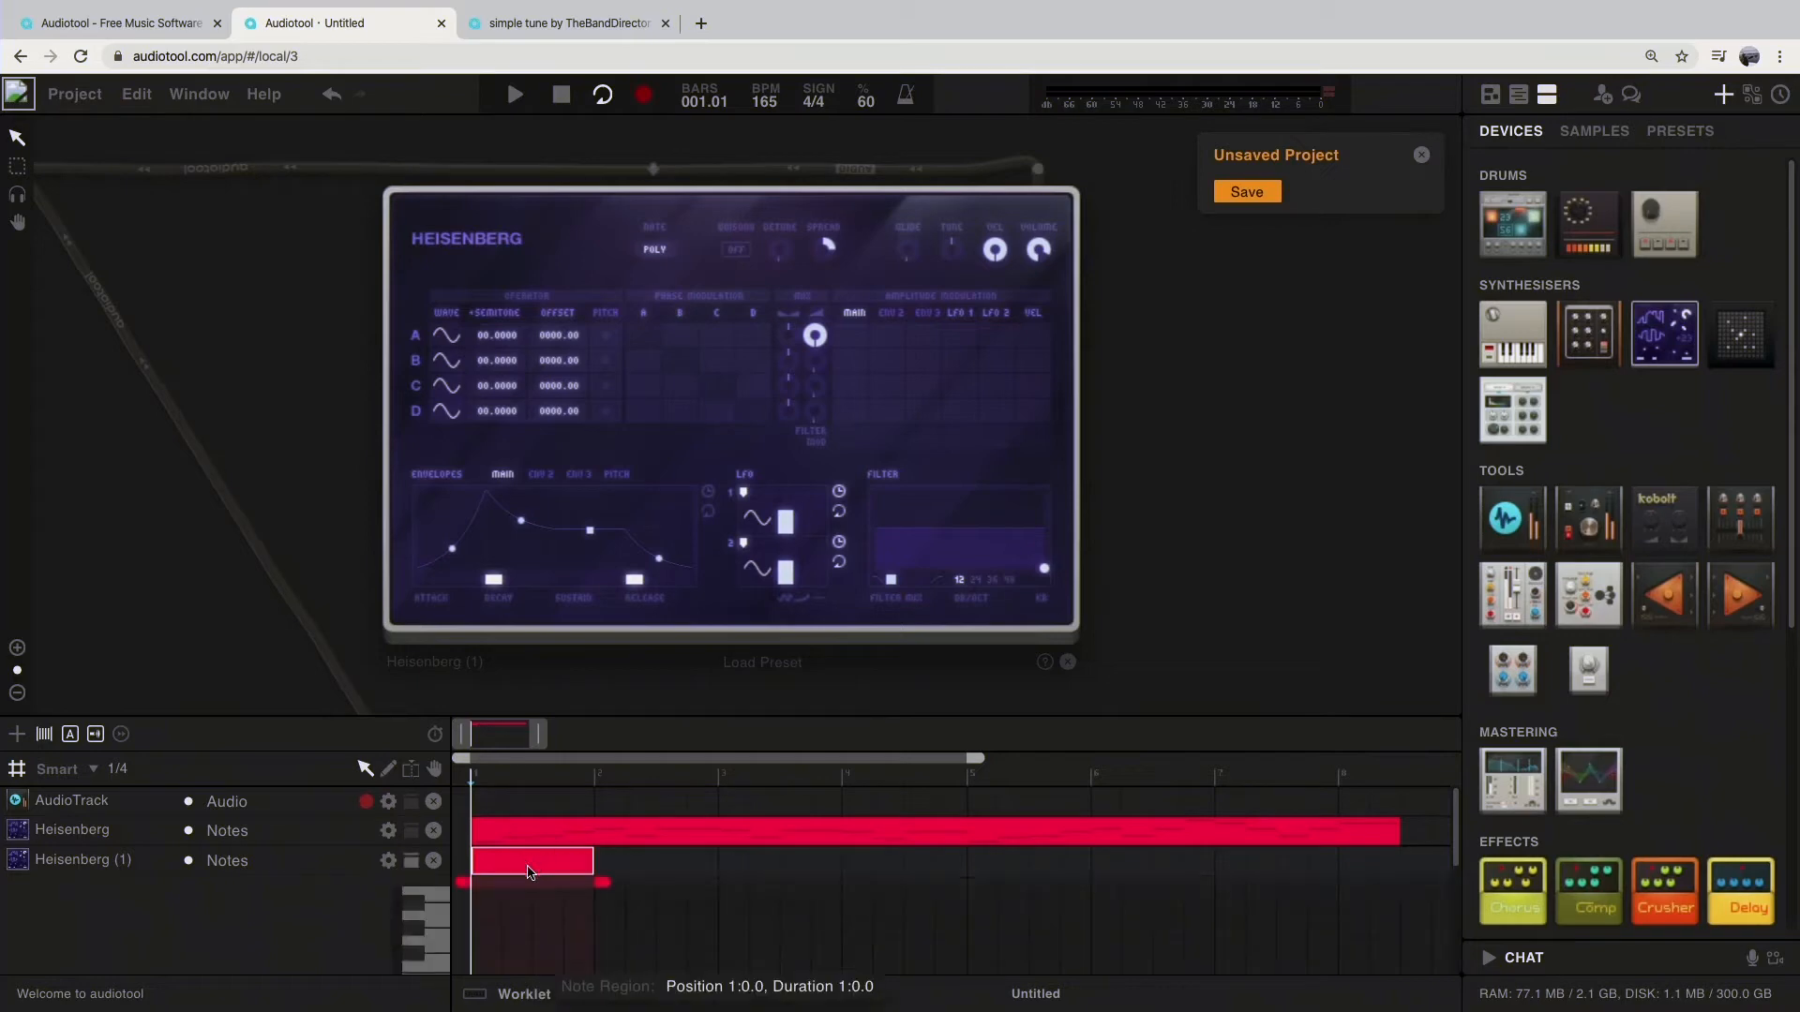
Step: Enlarge the timeline area and audition pitches on the piano keyboard of the new region's note editor
{"action": "scroll", "coordinate": [335, 920], "scroll_direction": "down", "scroll_amount": 5}
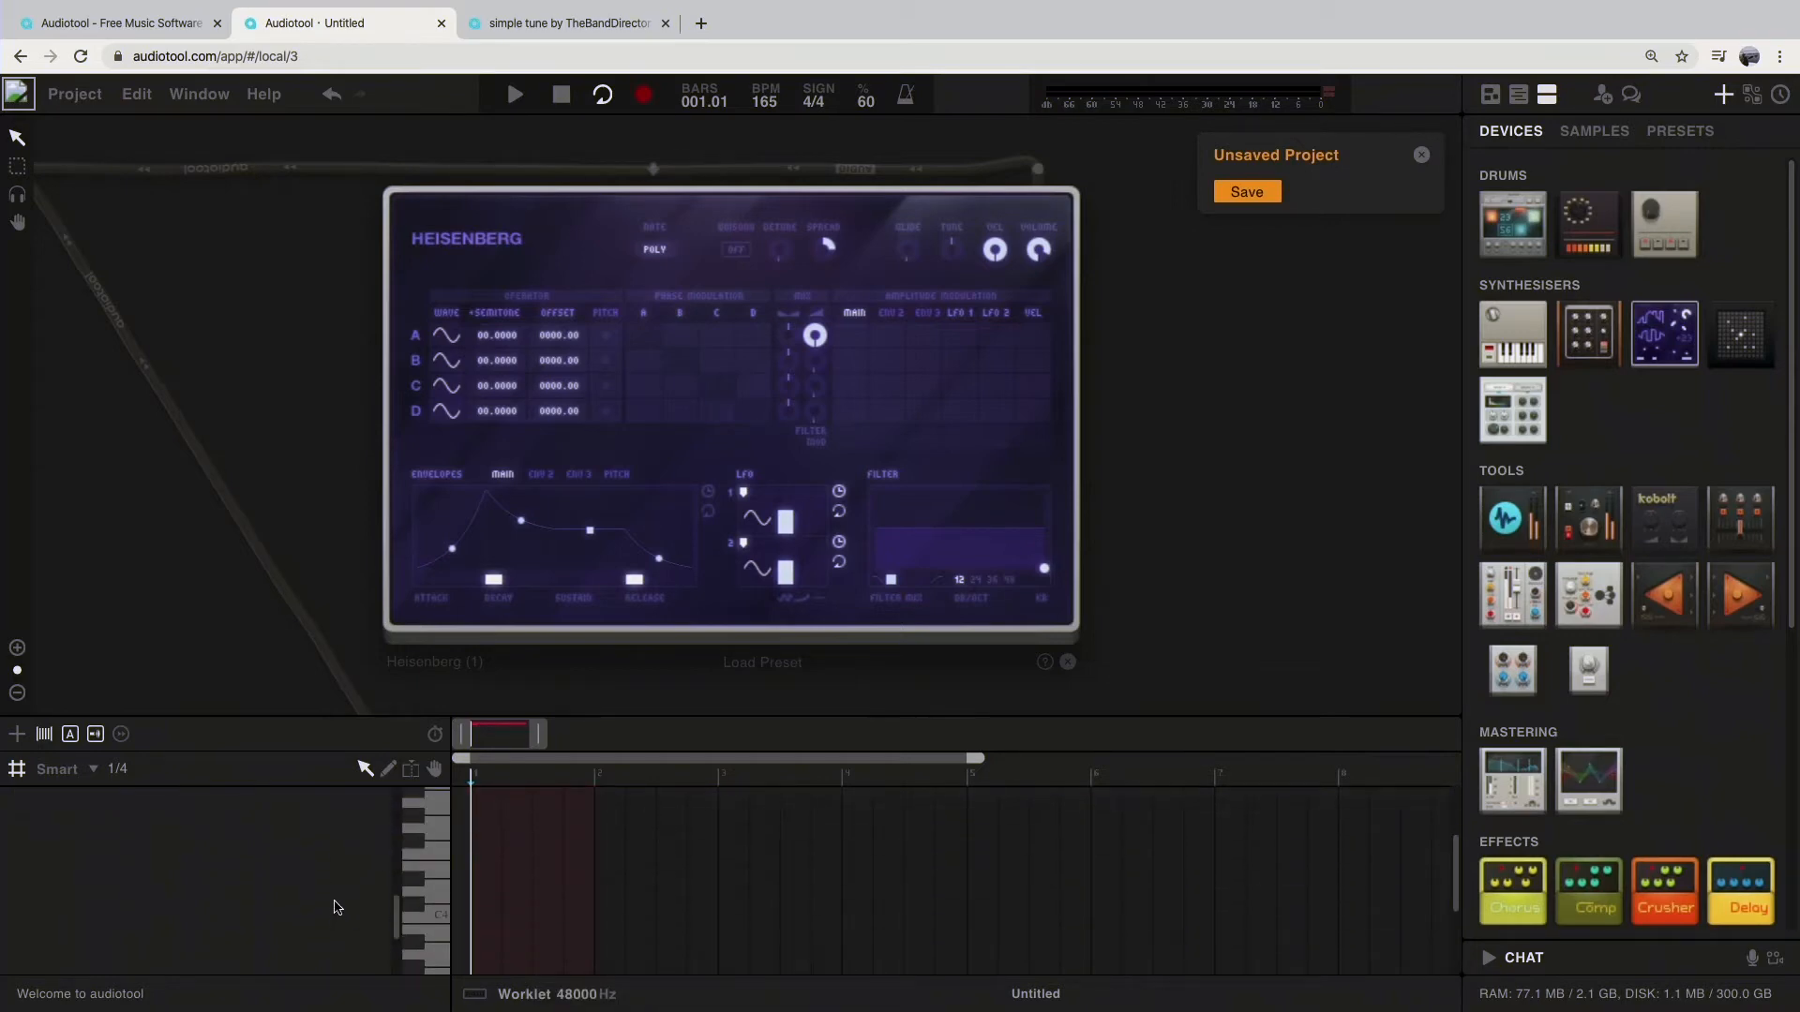
{"action": "left_click_drag", "start_coordinate": [643, 718], "coordinate": [638, 310]}
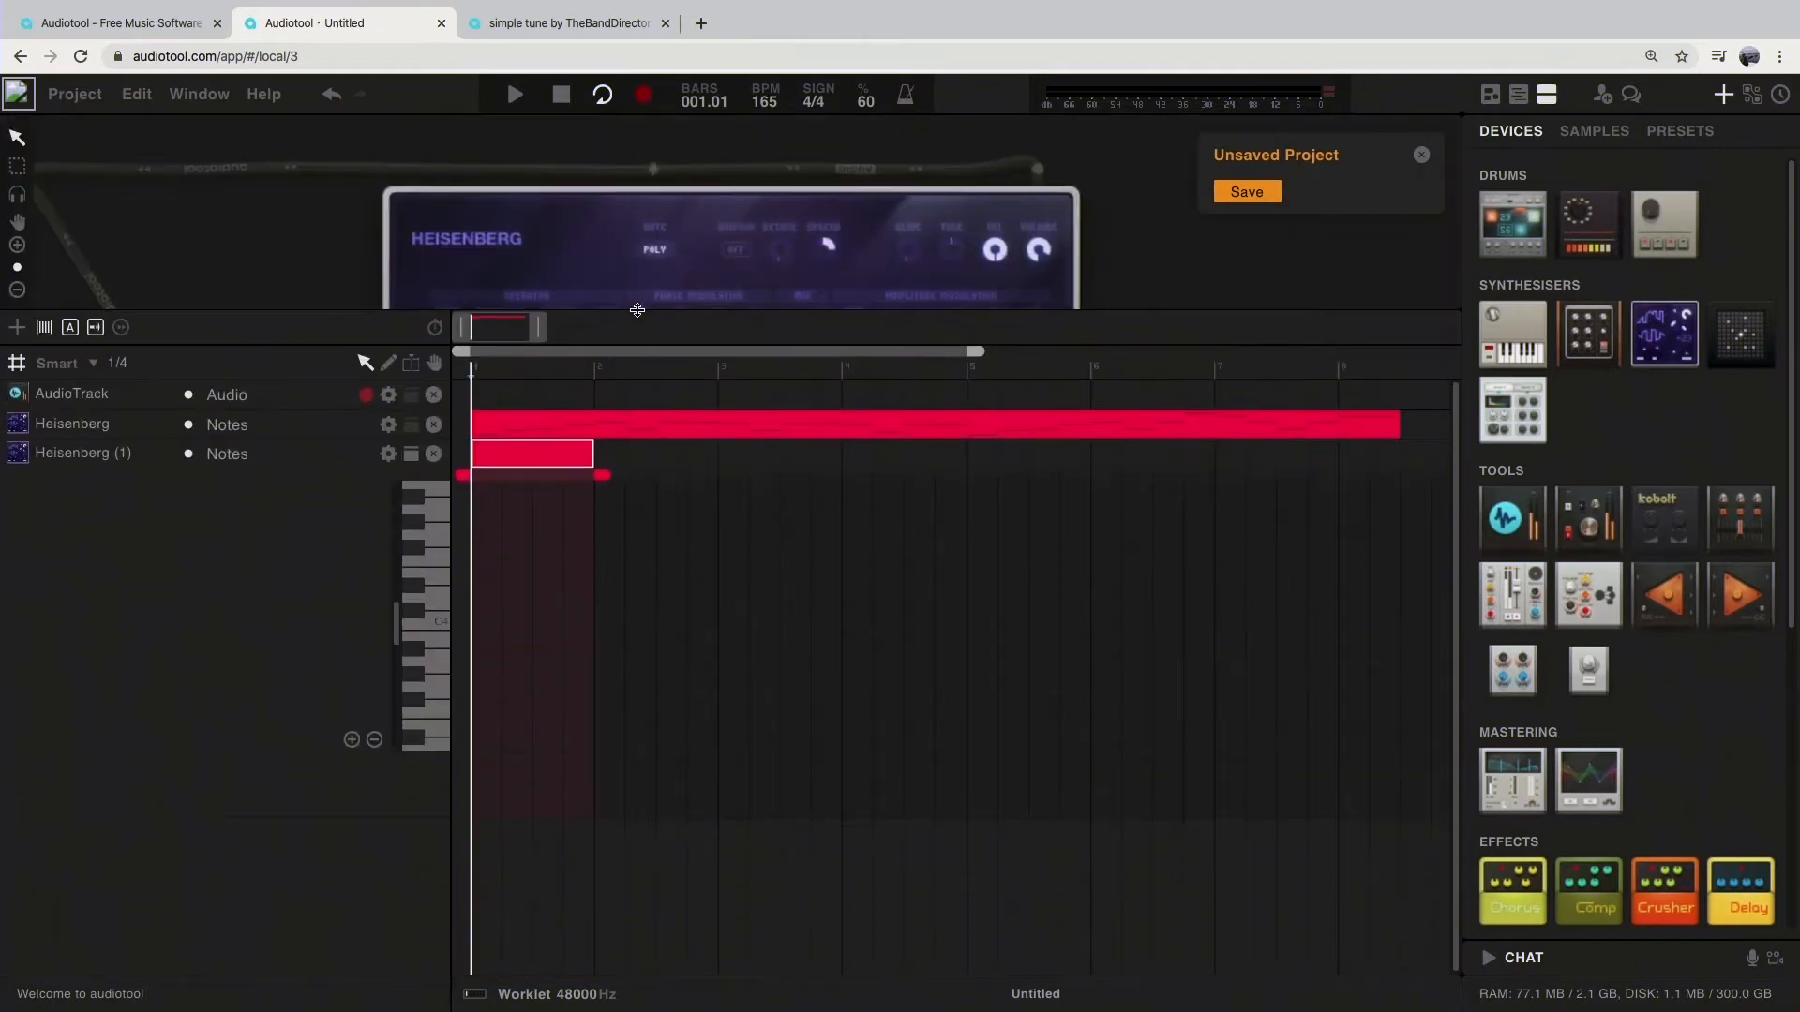
{"action": "left_click", "coordinate": [440, 667]}
{"action": "left_click", "coordinate": [431, 625]}
{"action": "left_click", "coordinate": [418, 615]}
{"action": "left_click", "coordinate": [418, 616]}
{"action": "mouse_move", "coordinate": [418, 615]}
{"action": "left_mouse_down"}
{"action": "mouse_move", "coordinate": [421, 522]}
{"action": "mouse_move", "coordinate": [419, 740]}
{"action": "left_mouse_up"}
Step: Place three rising notes two beats apart from bar 1 on the second Heisenberg track, and delete that note region
{"action": "left_click", "coordinate": [480, 624]}
{"action": "left_click", "coordinate": [549, 600]}
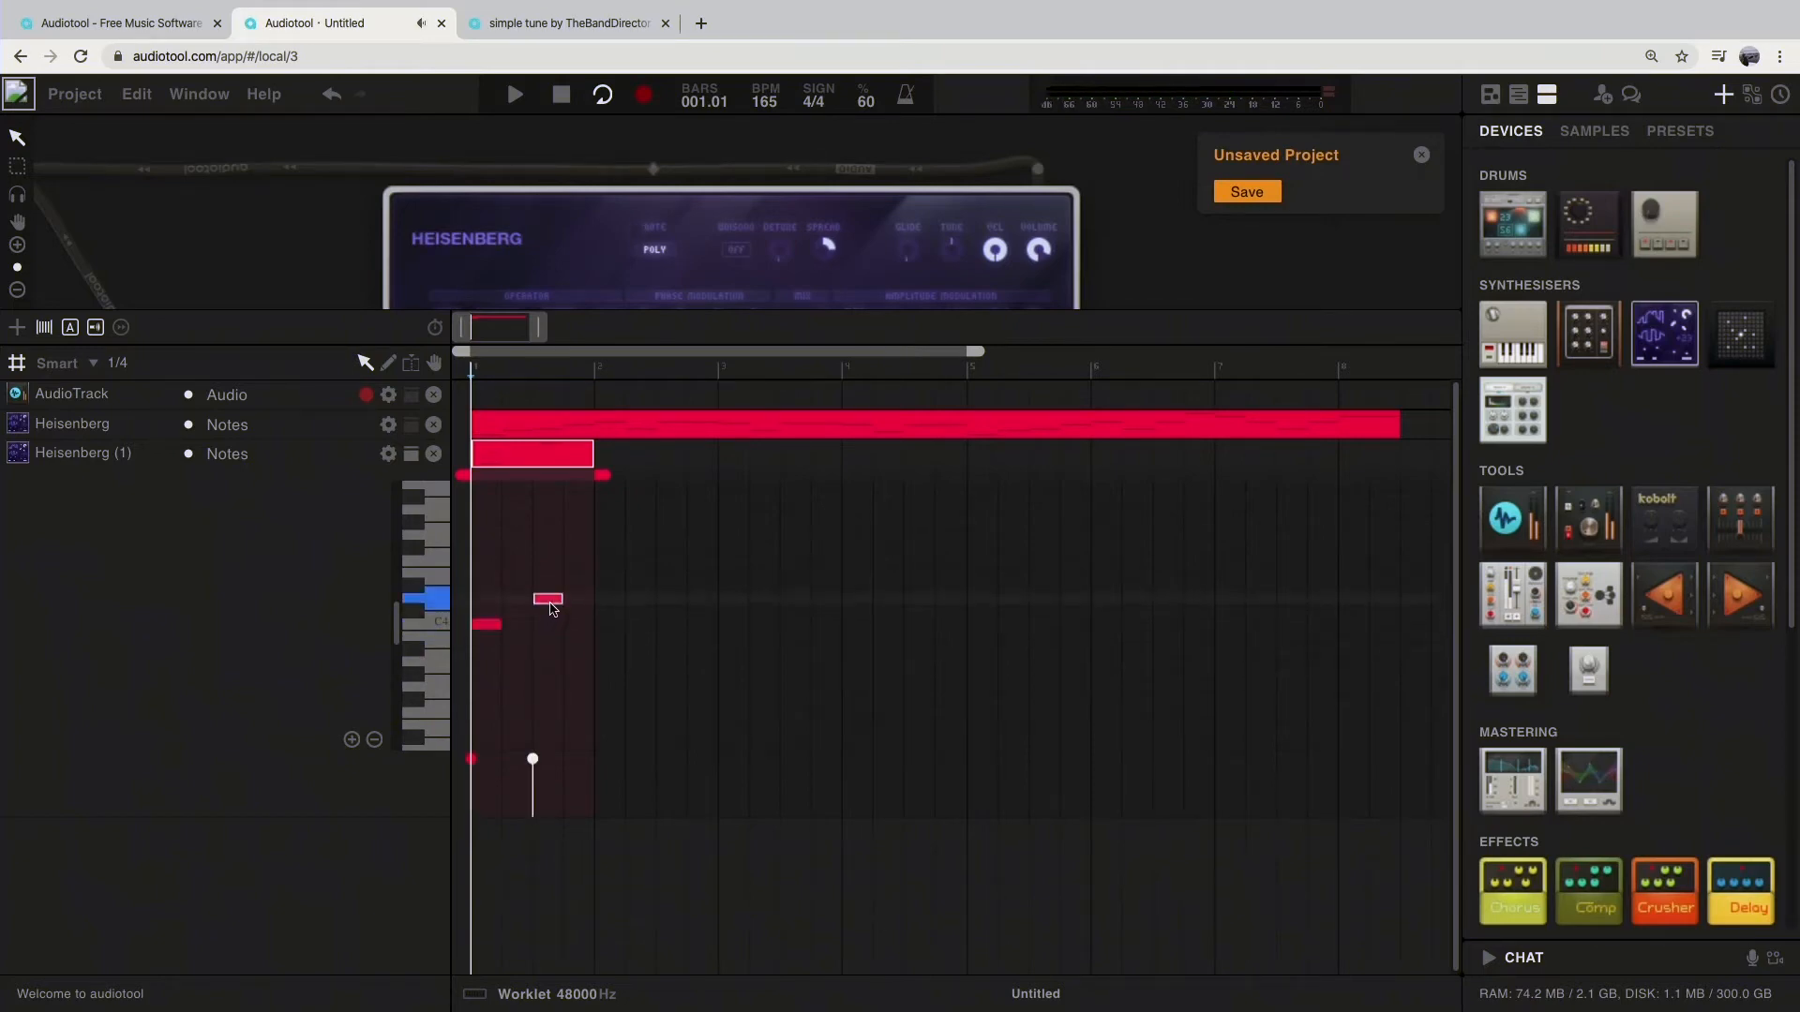
{"action": "left_click", "coordinate": [610, 575]}
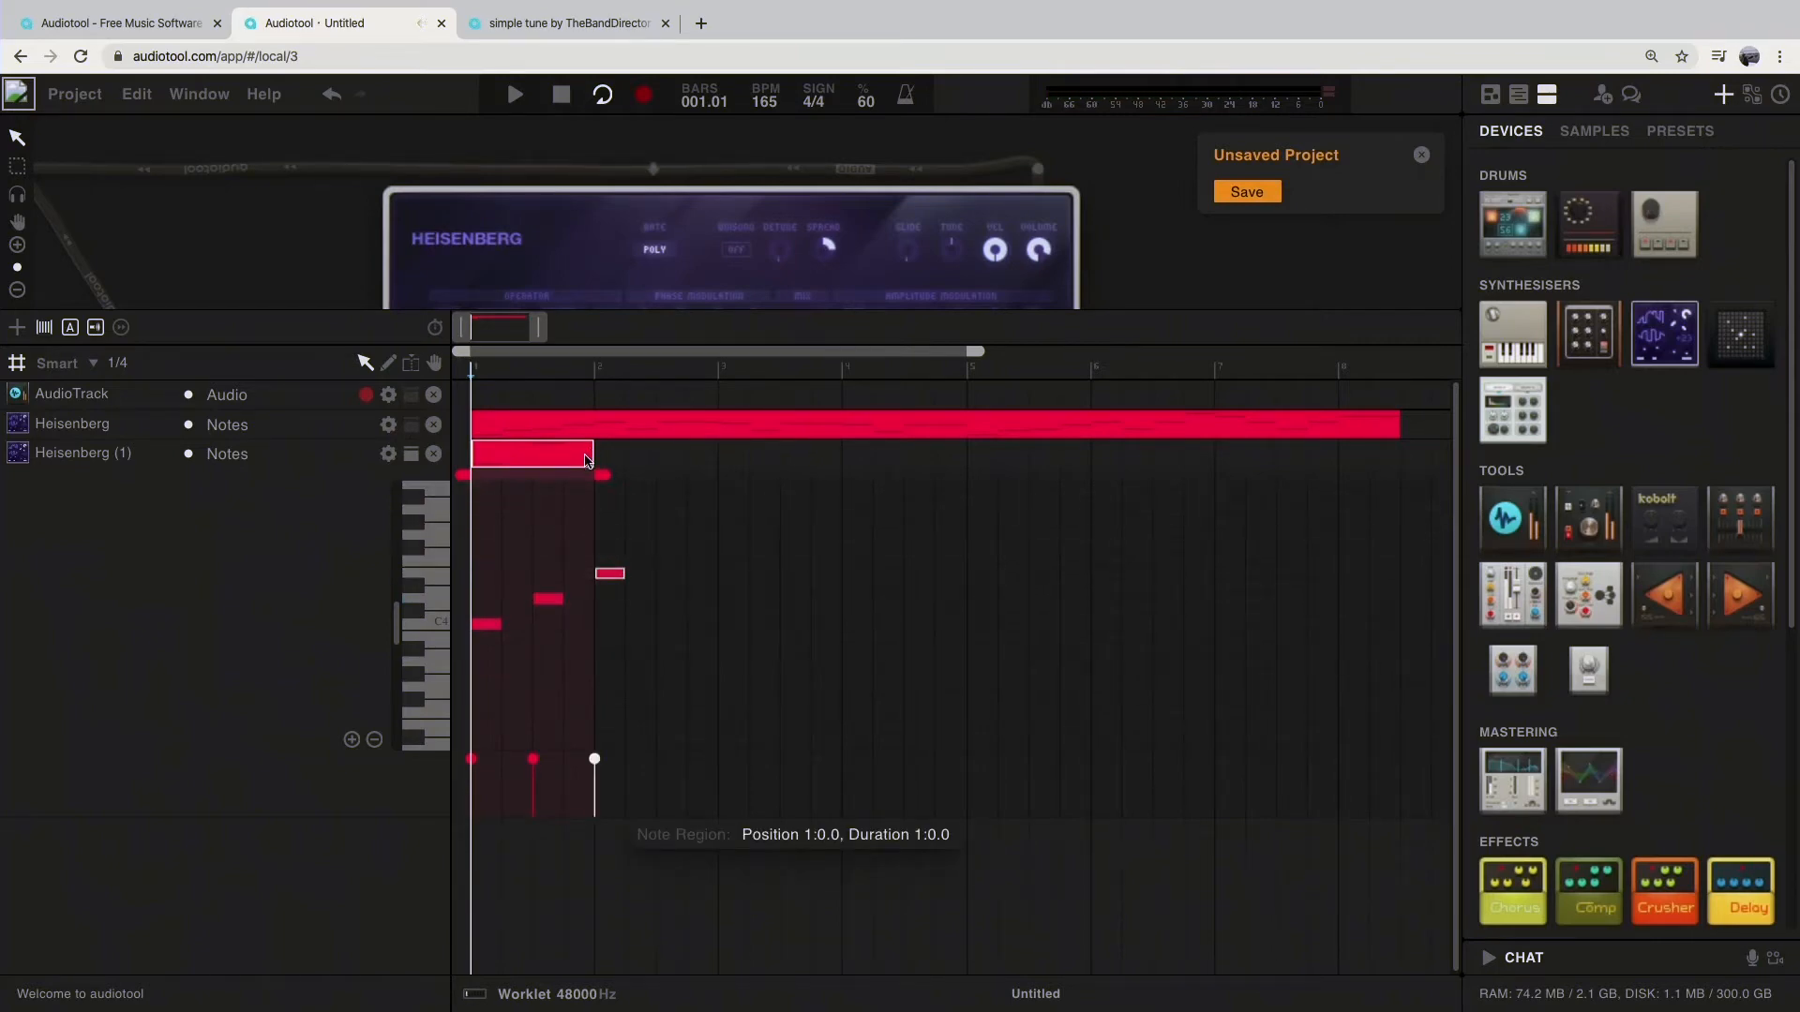
{"action": "key", "text": "Delete"}
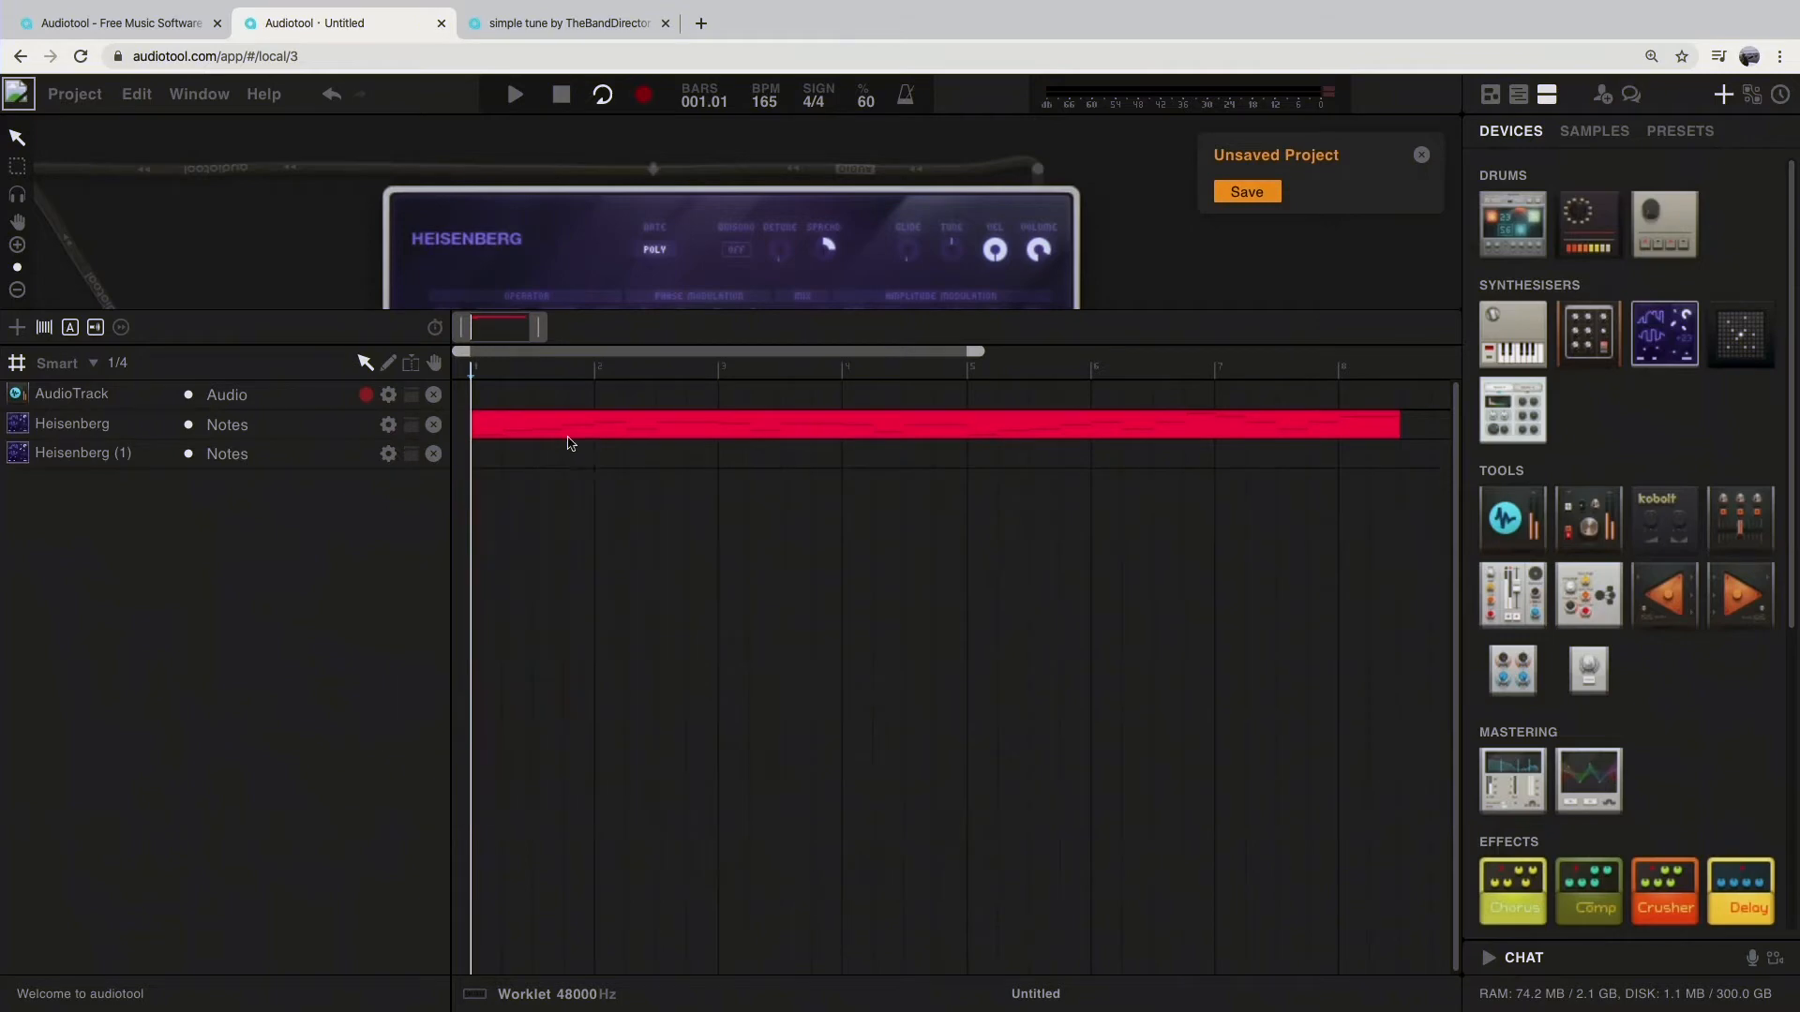
Step: Open the first Heisenberg track's note region and play its melody
{"action": "double_click", "coordinate": [506, 419]}
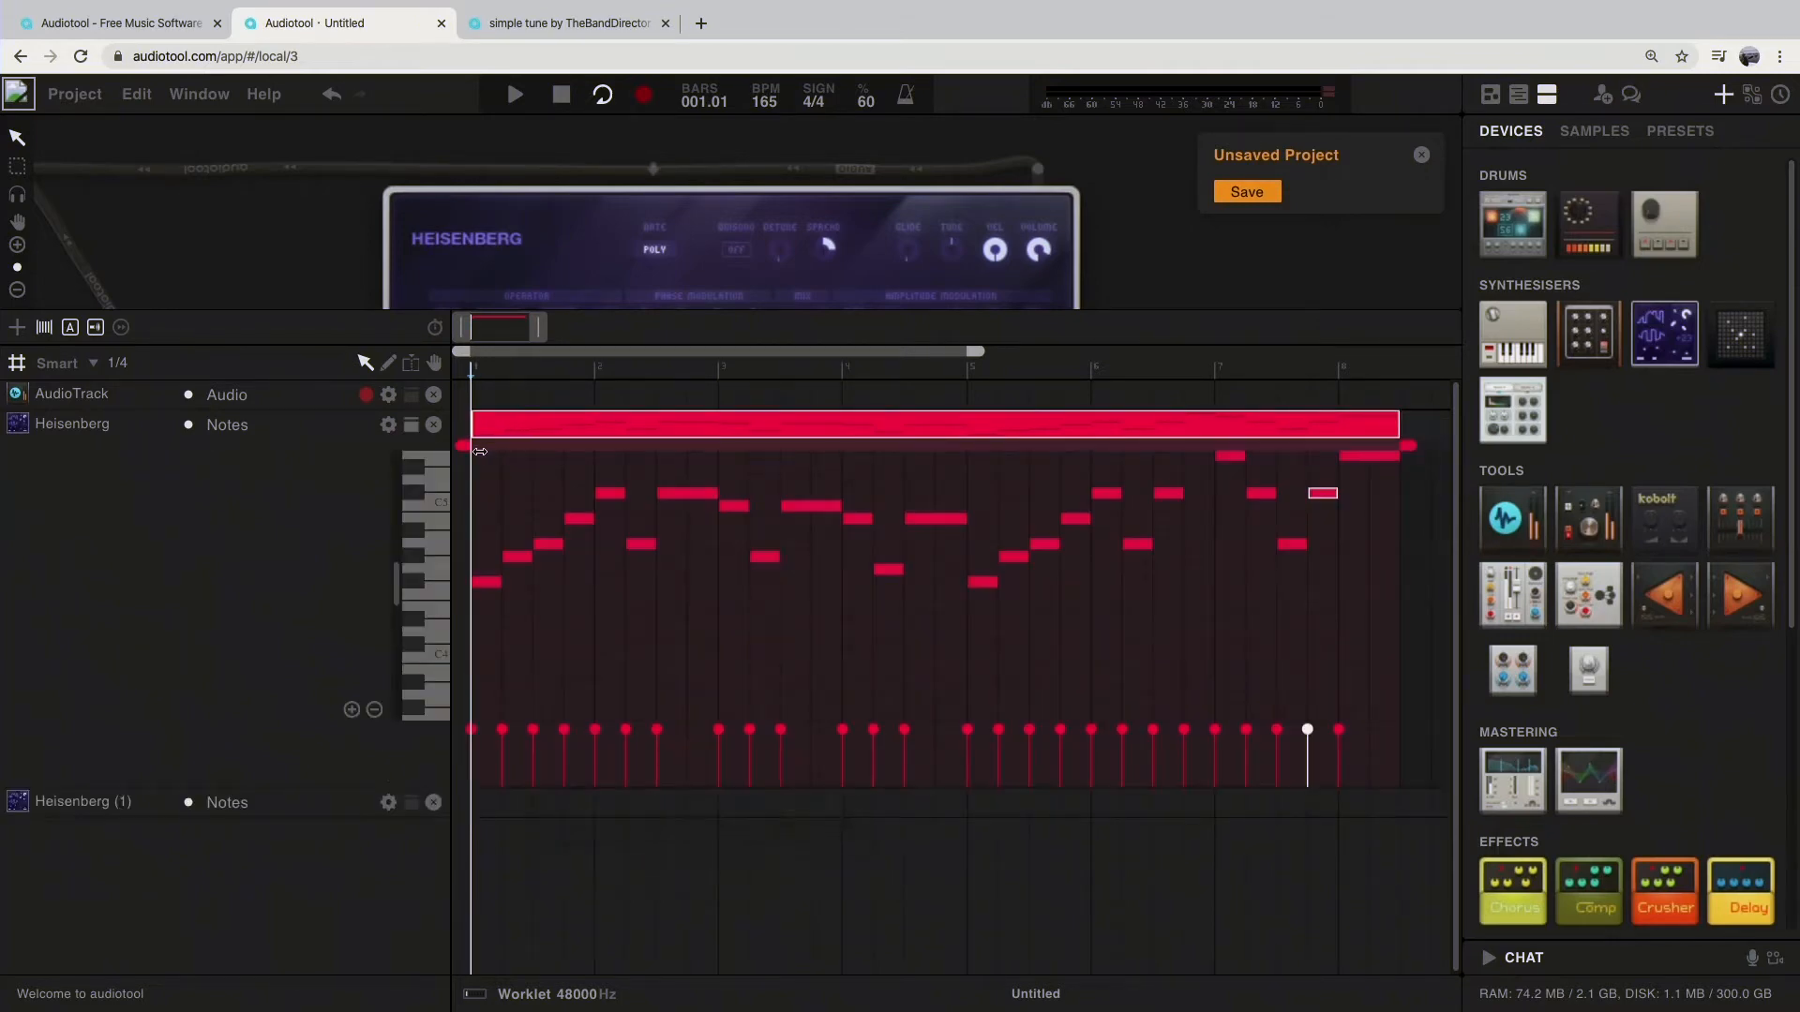
{"action": "key", "text": "space"}
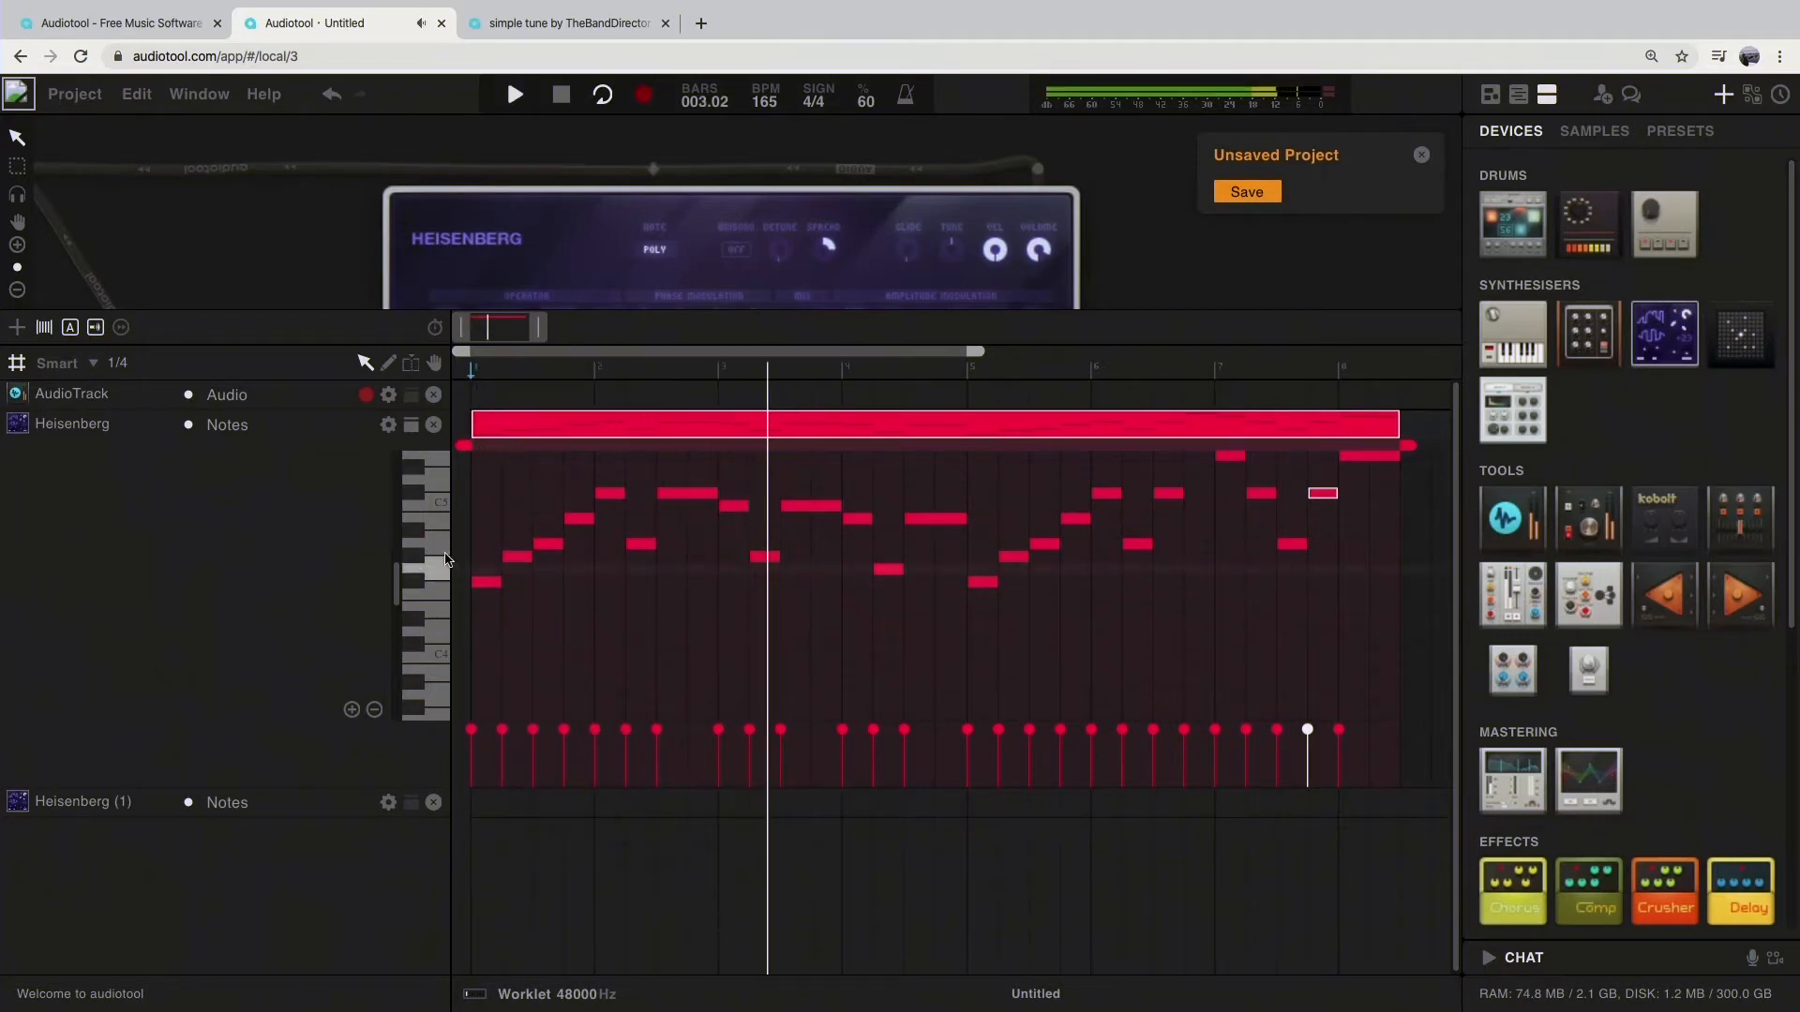
{"action": "key", "text": "space"}
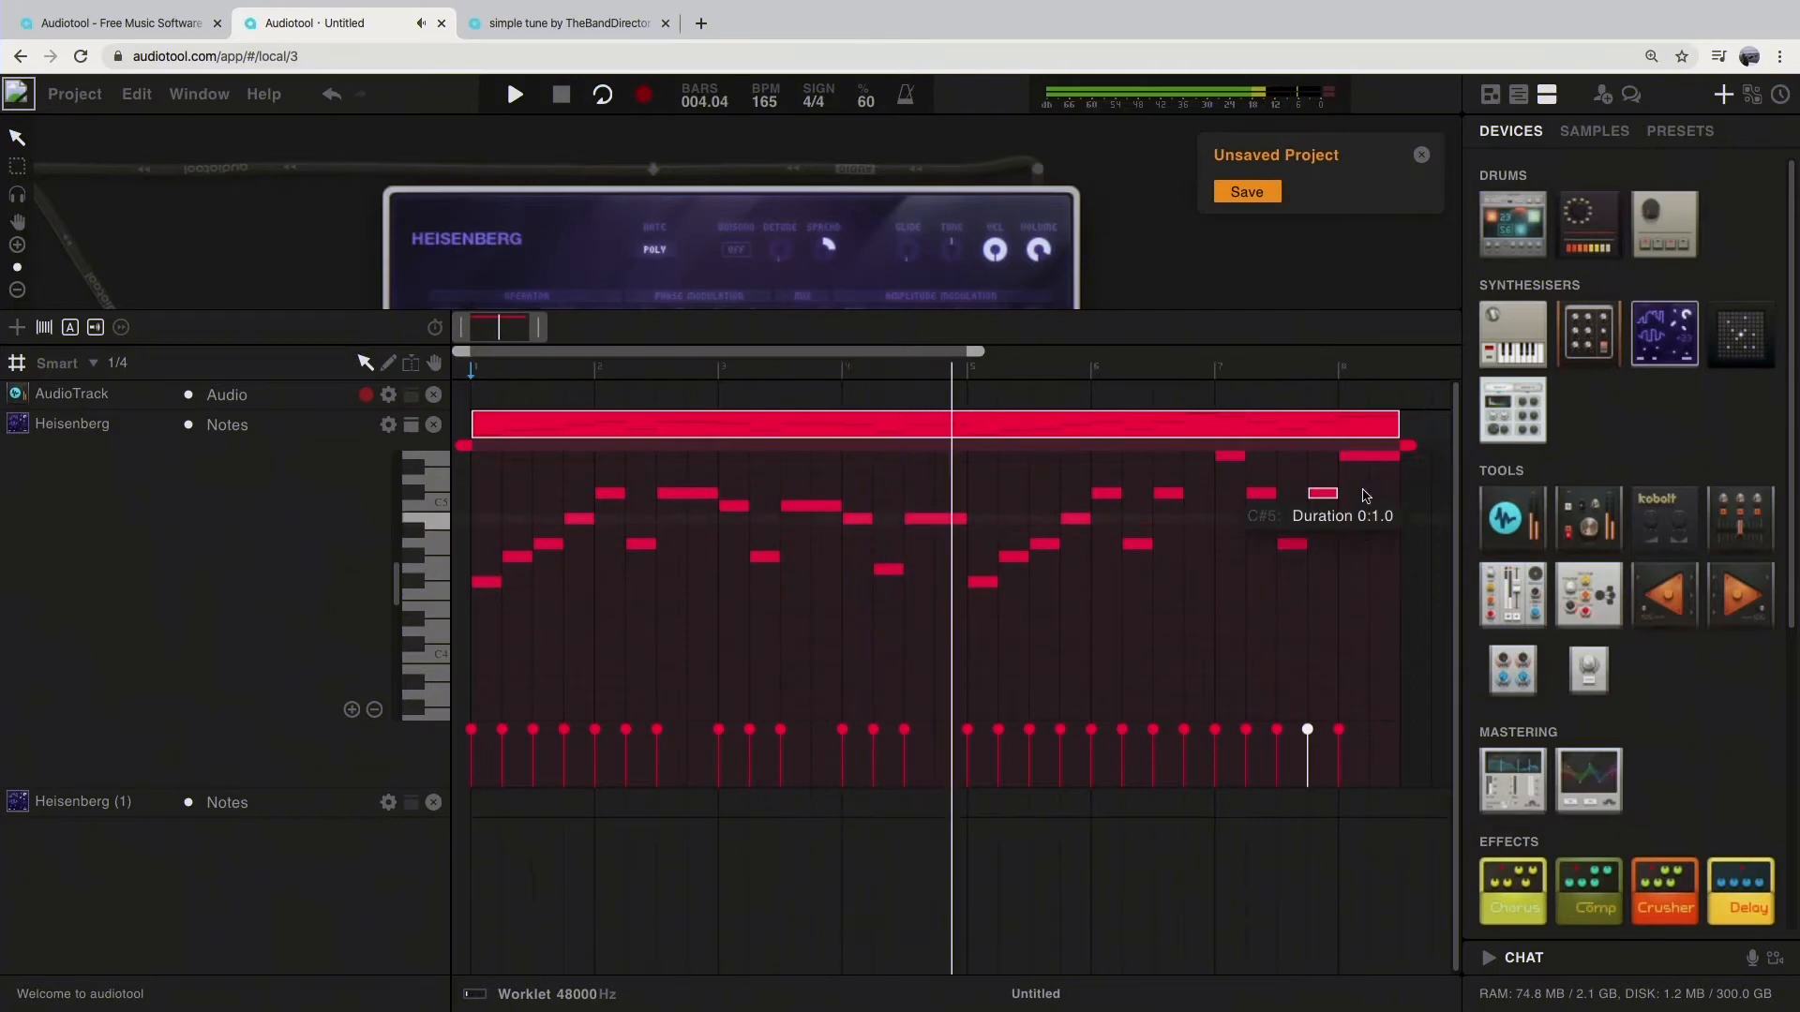
{"action": "left_click", "coordinate": [973, 555]}
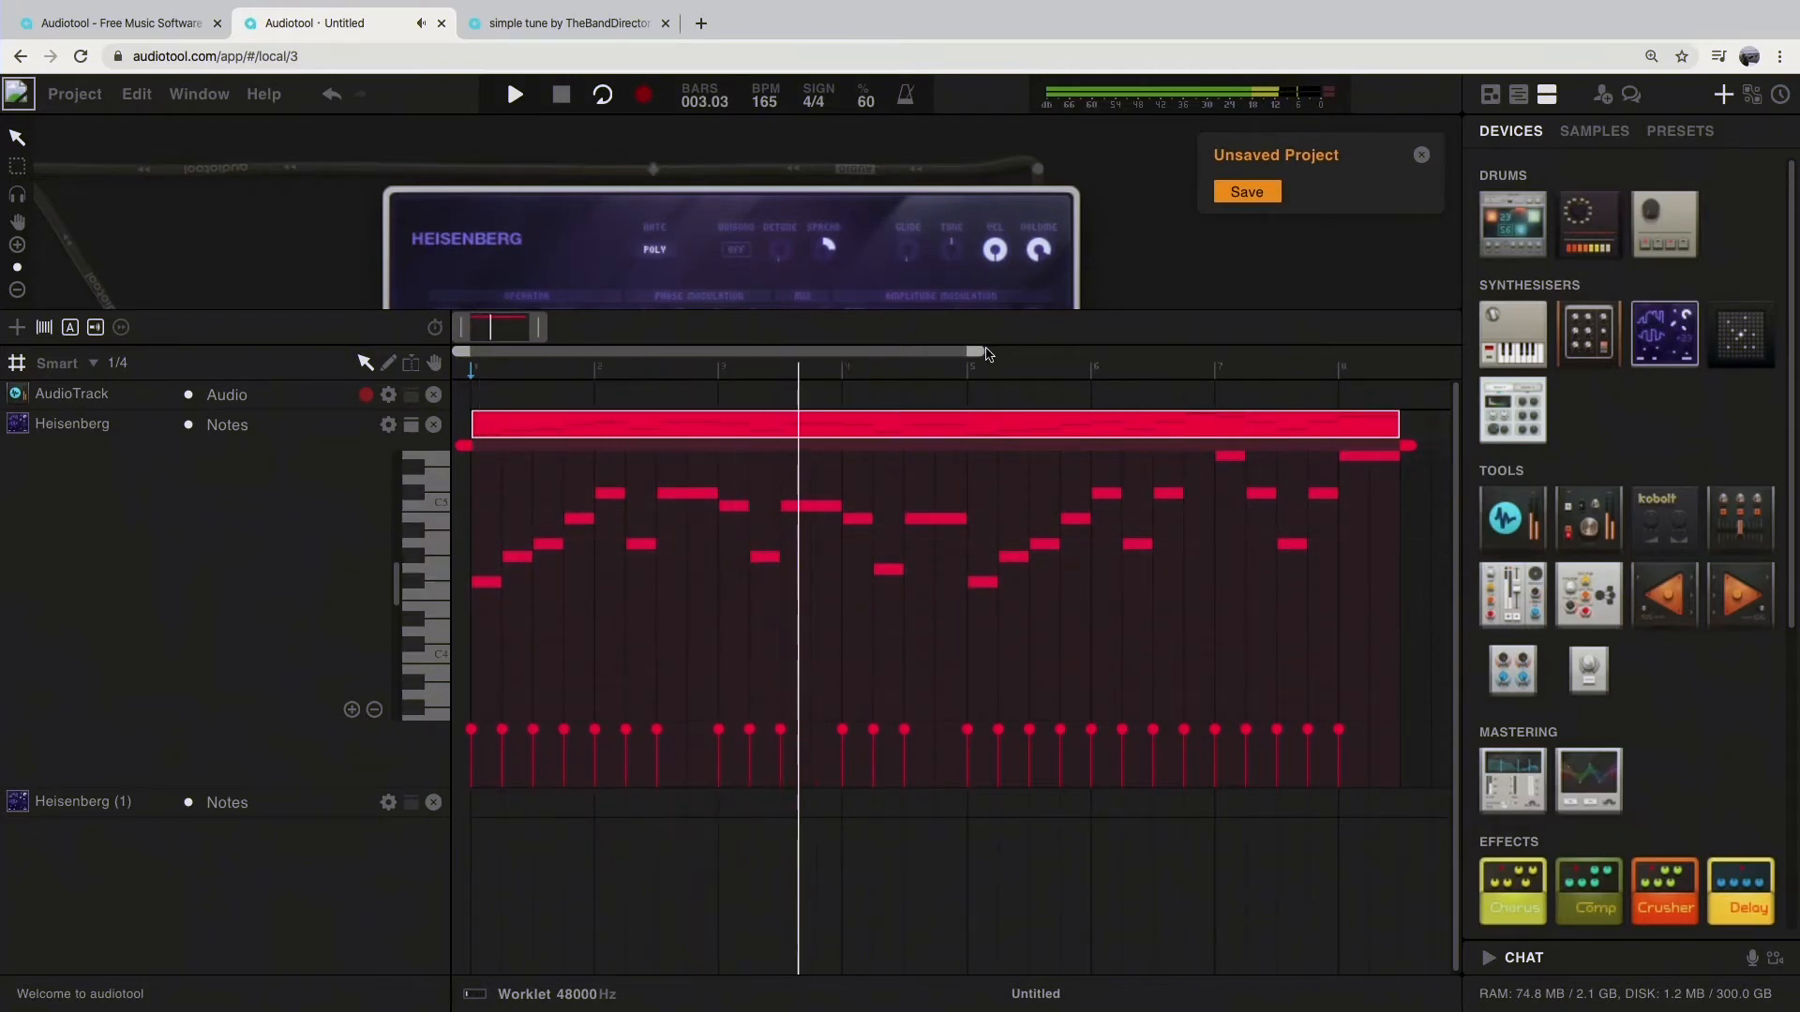
Step: Extend the timeline's loop range to the end of the Heisenberg region and switch looping off
{"action": "left_click_drag", "start_coordinate": [1018, 354], "coordinate": [1411, 389]}
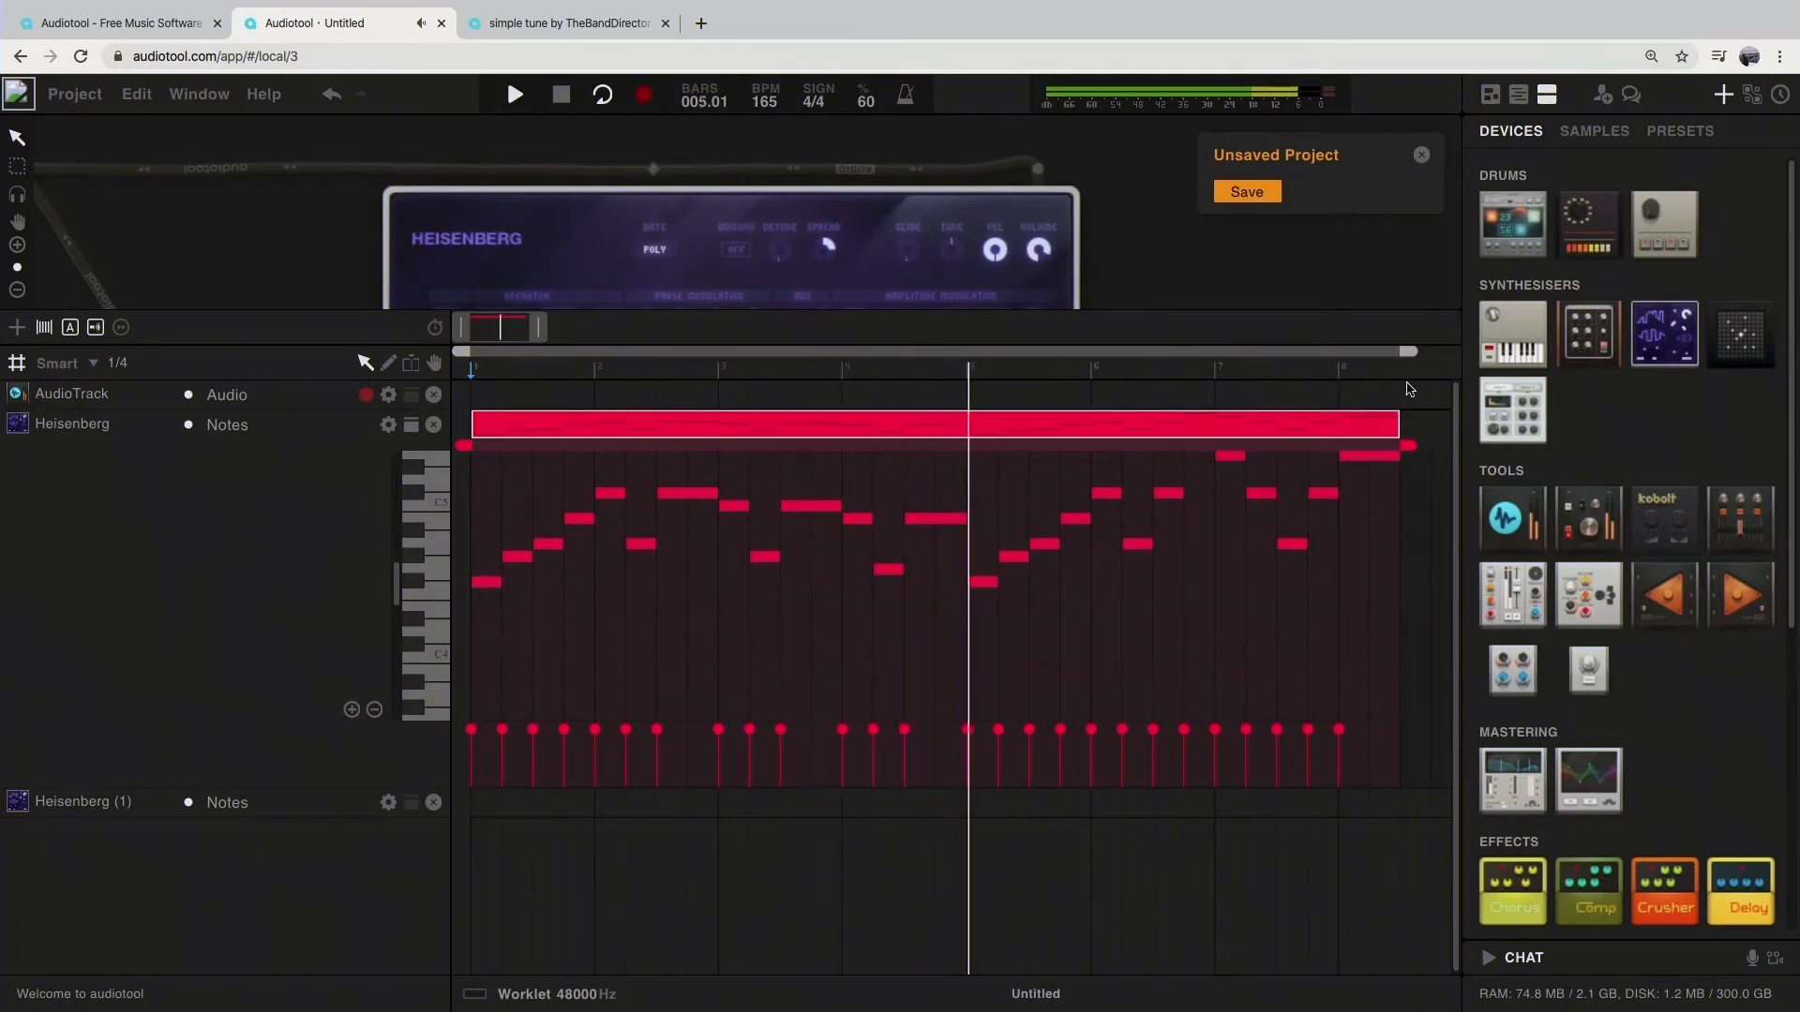
{"action": "left_click", "coordinate": [602, 96]}
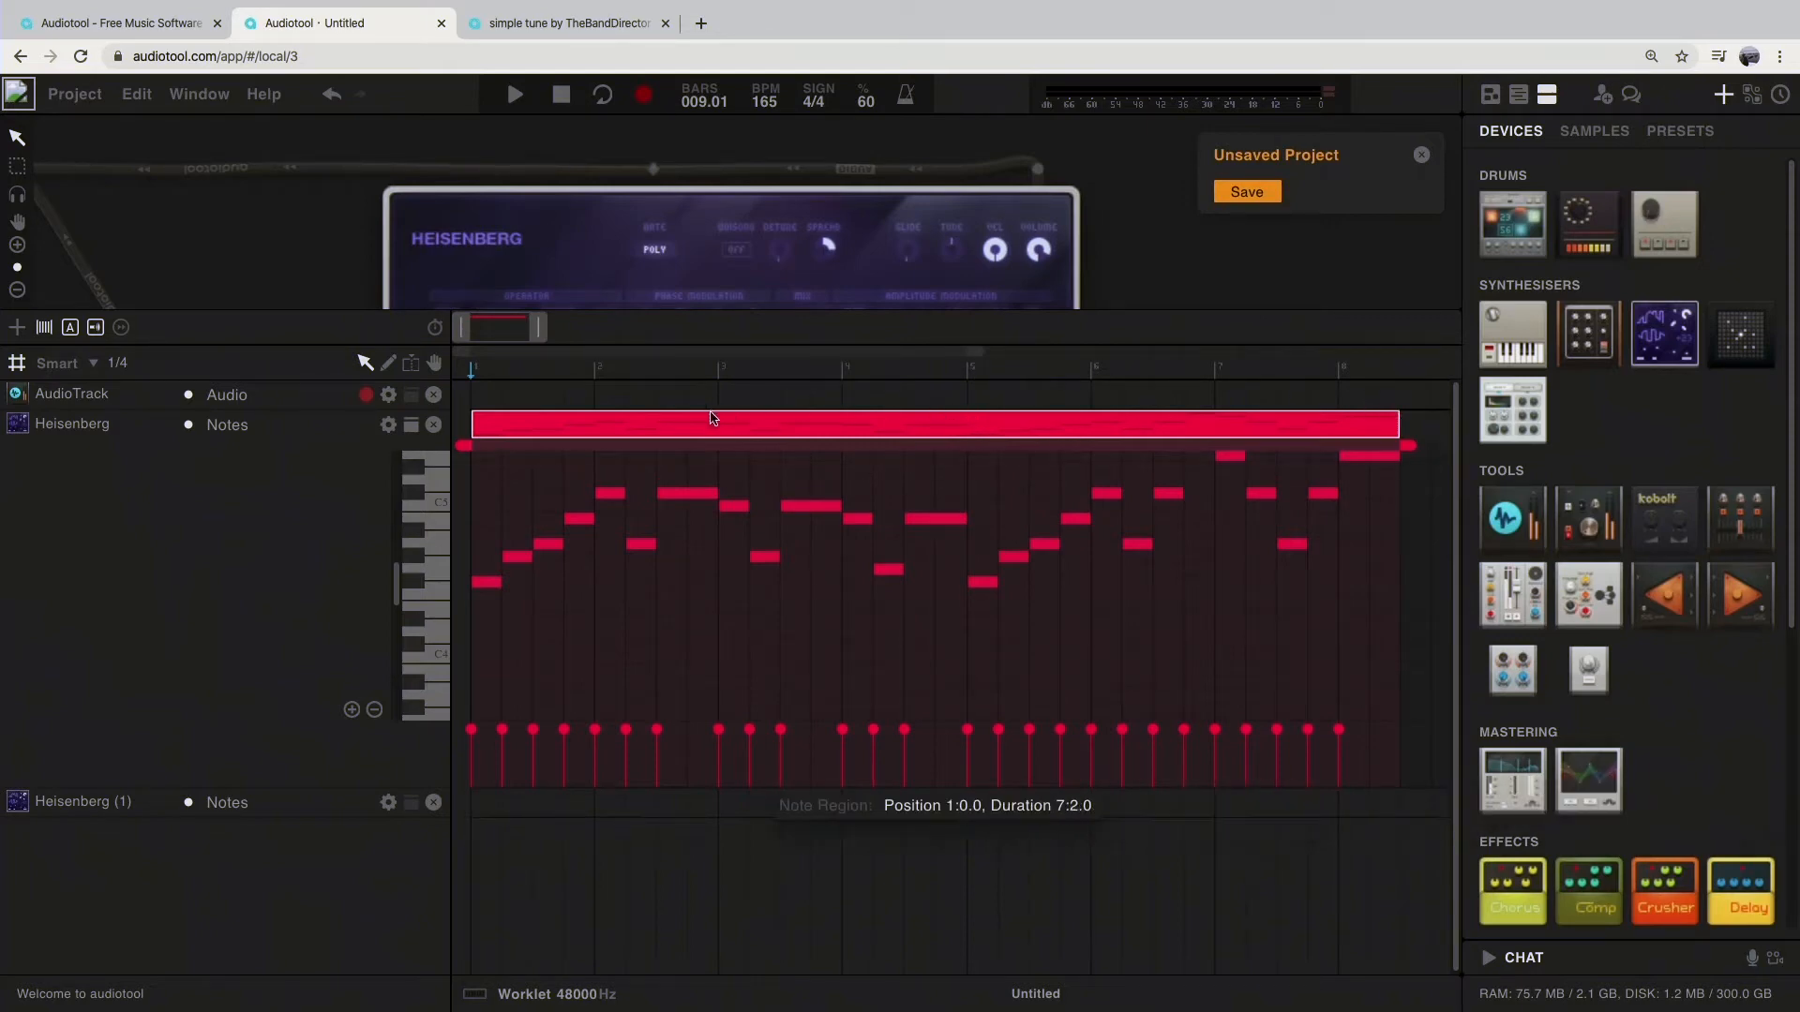
Step: Trim the Heisenberg note region to end at bar 5 and play the track
{"action": "left_click_drag", "start_coordinate": [1399, 425], "coordinate": [950, 437]}
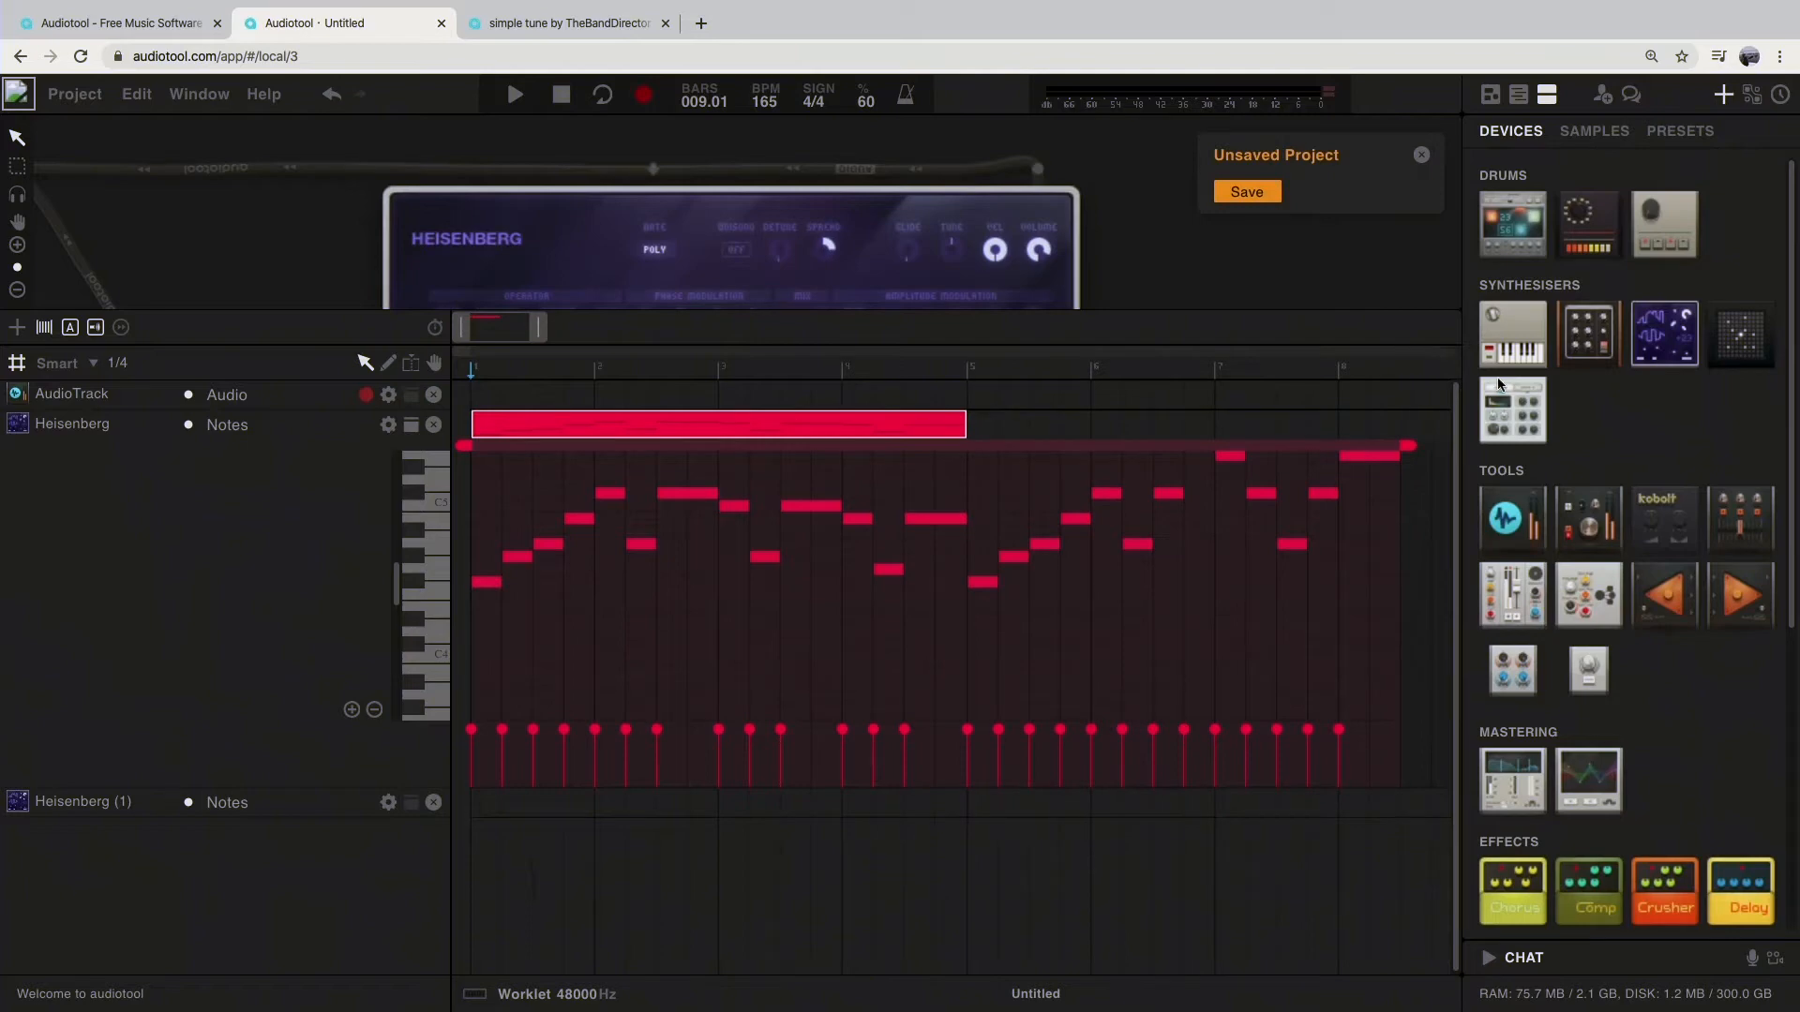
{"action": "key", "text": "space"}
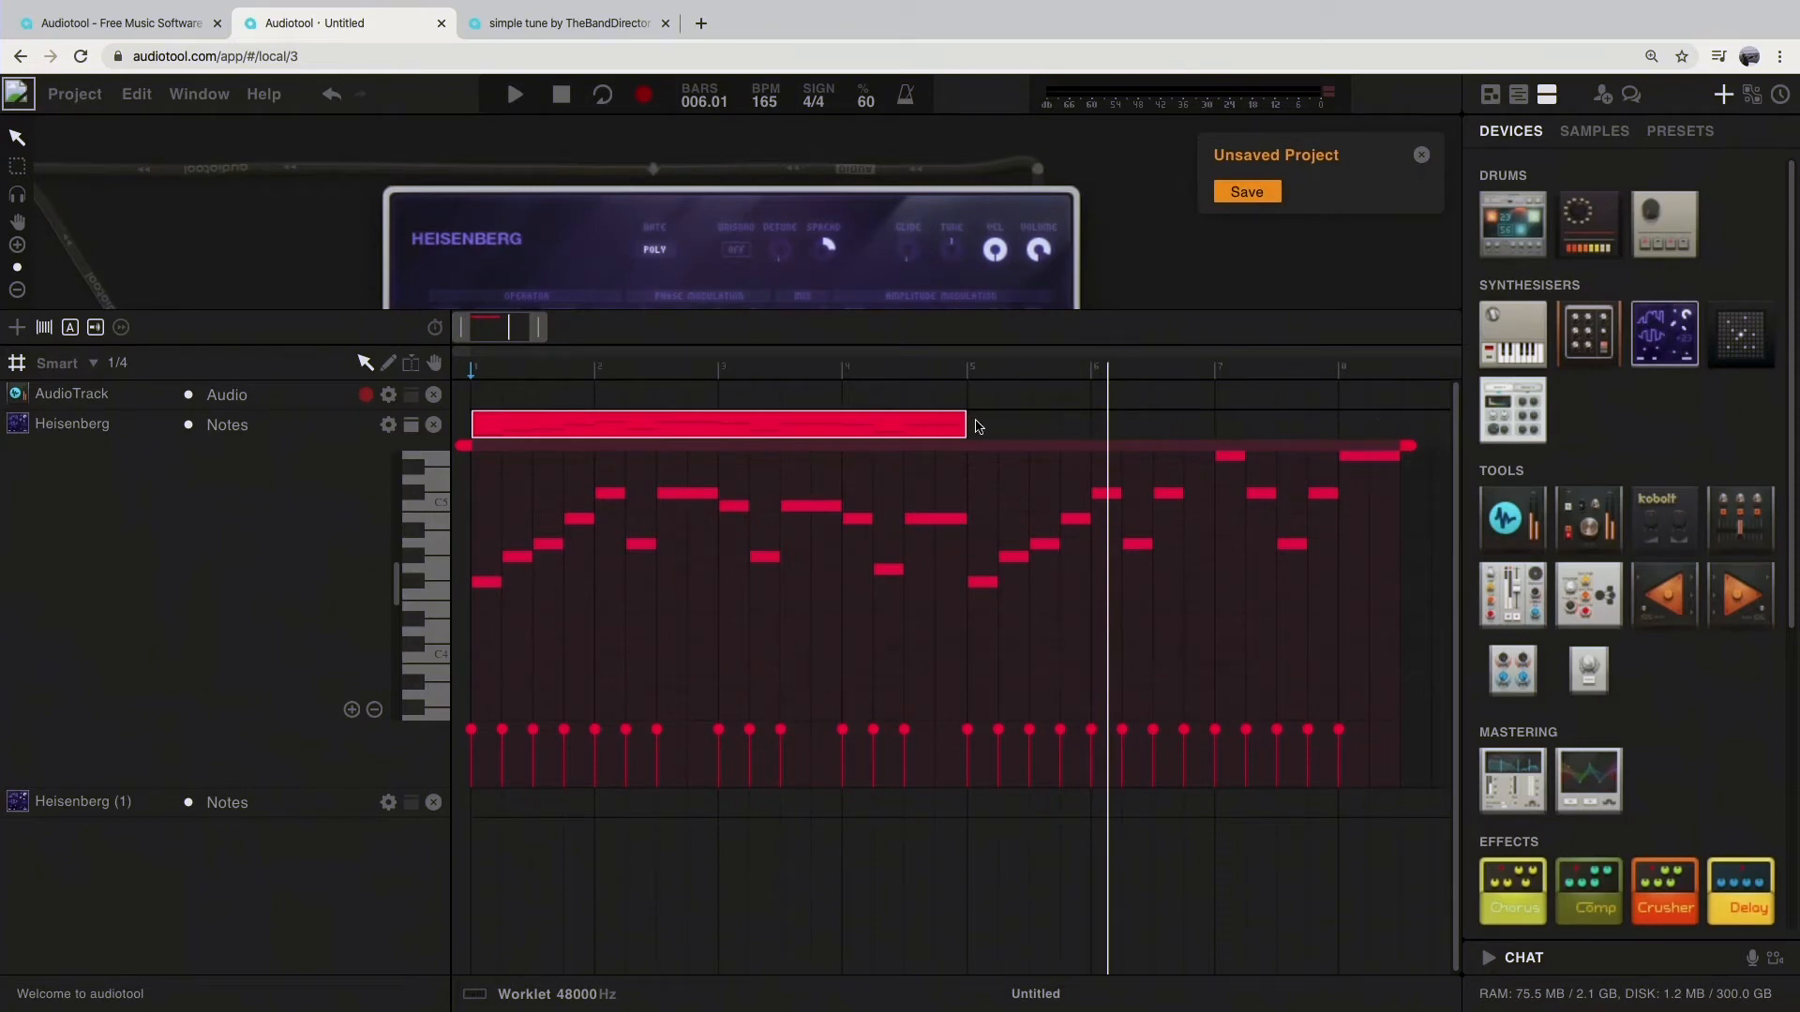
Step: Extend the Heisenberg region to bar 9 so it repeats its first four bars, and play it from the start
{"action": "left_click_drag", "start_coordinate": [971, 426], "coordinate": [1361, 429]}
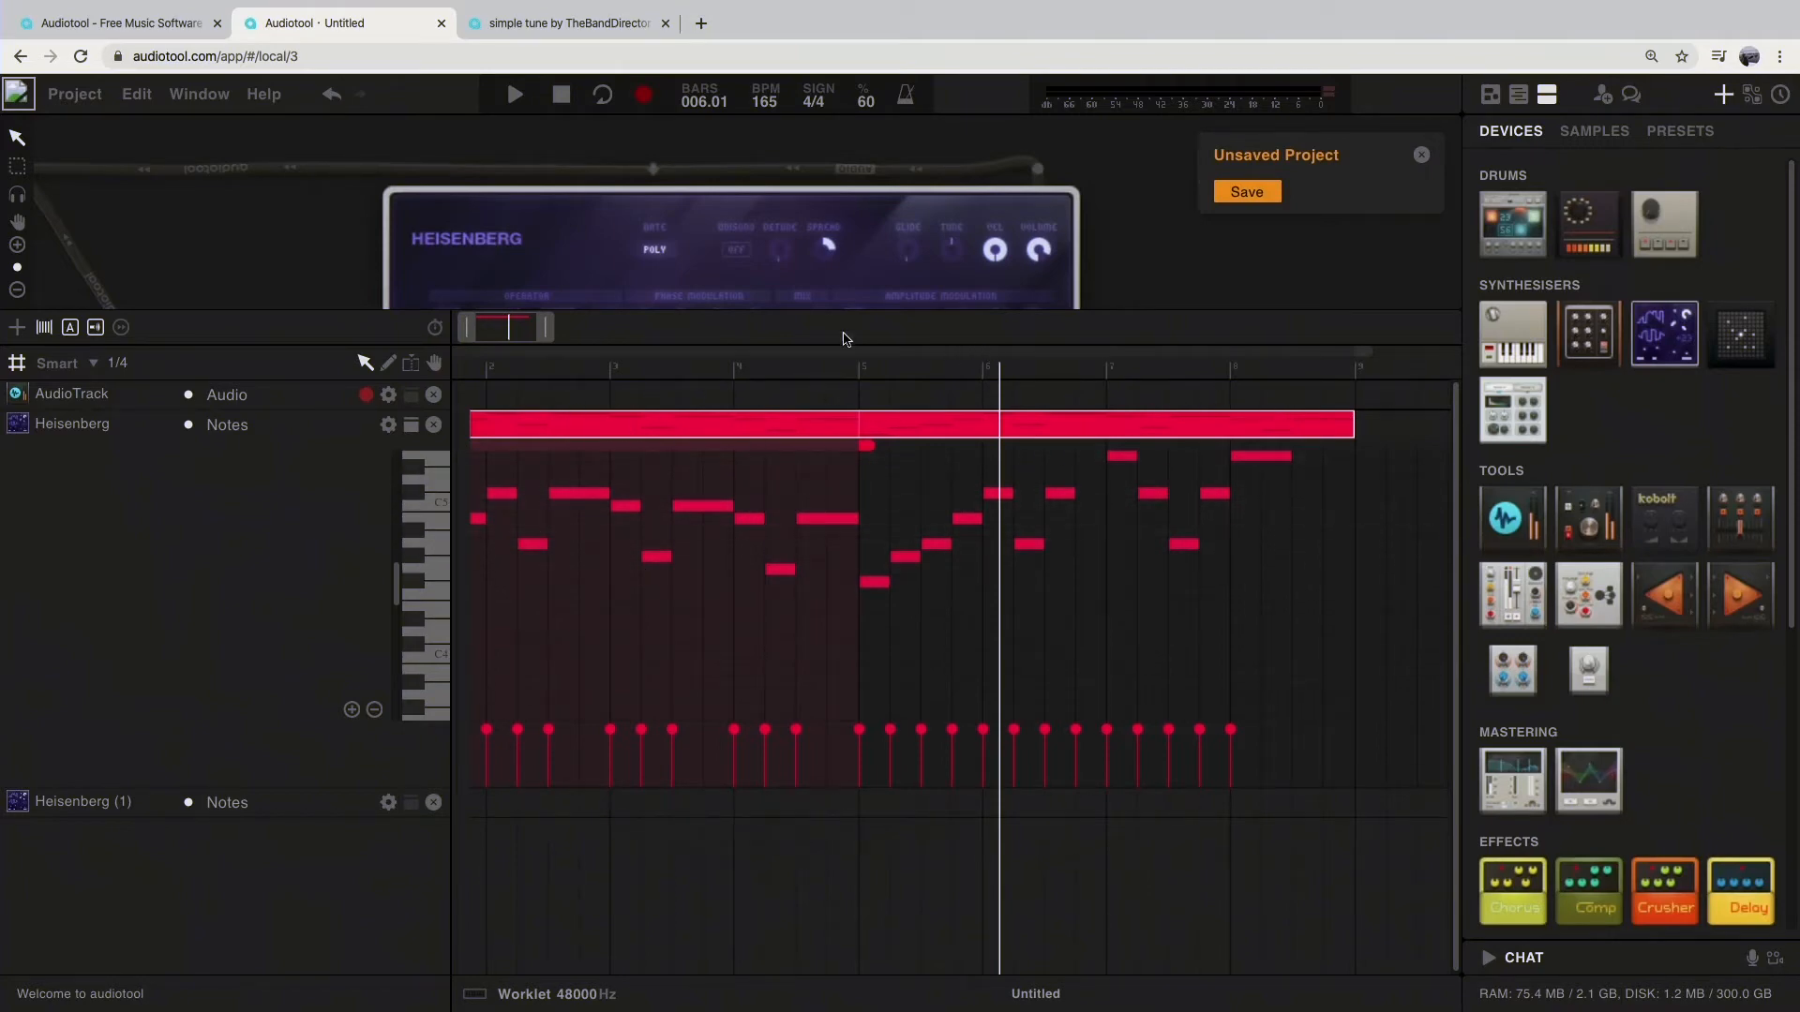
{"action": "left_click", "coordinate": [561, 95]}
{"action": "left_click", "coordinate": [515, 94]}
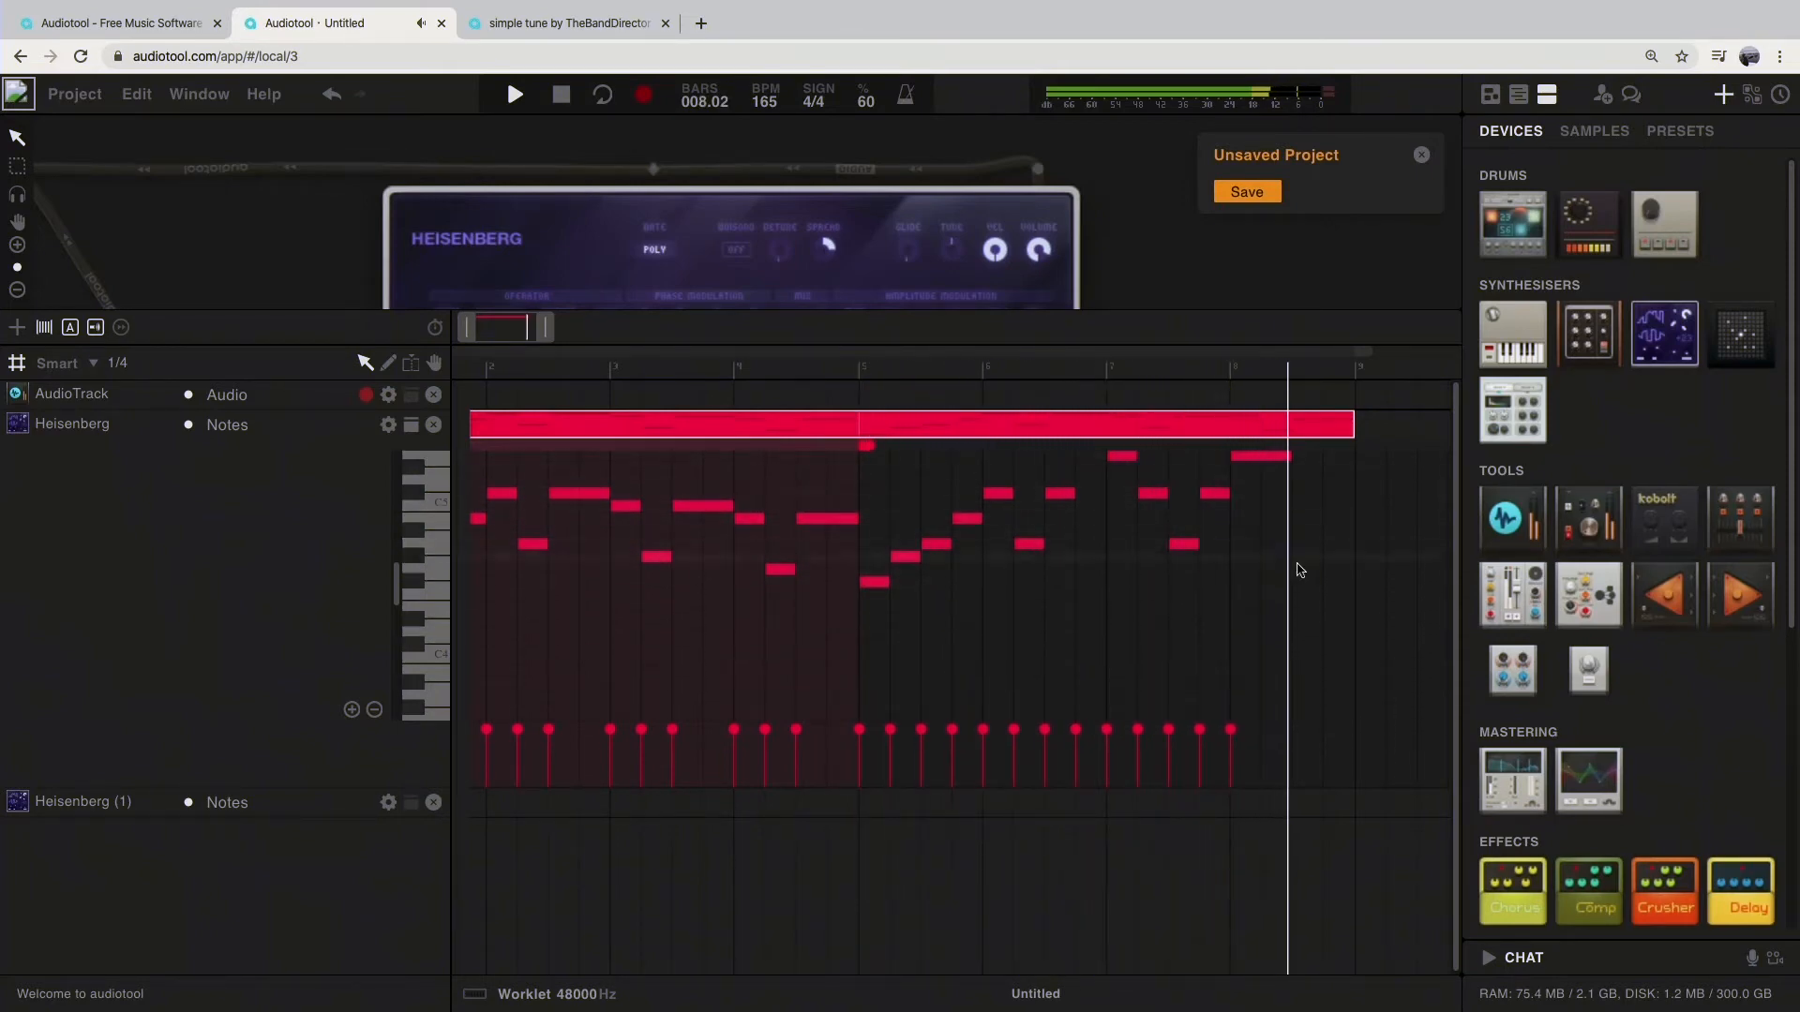
{"action": "left_click", "coordinate": [562, 98]}
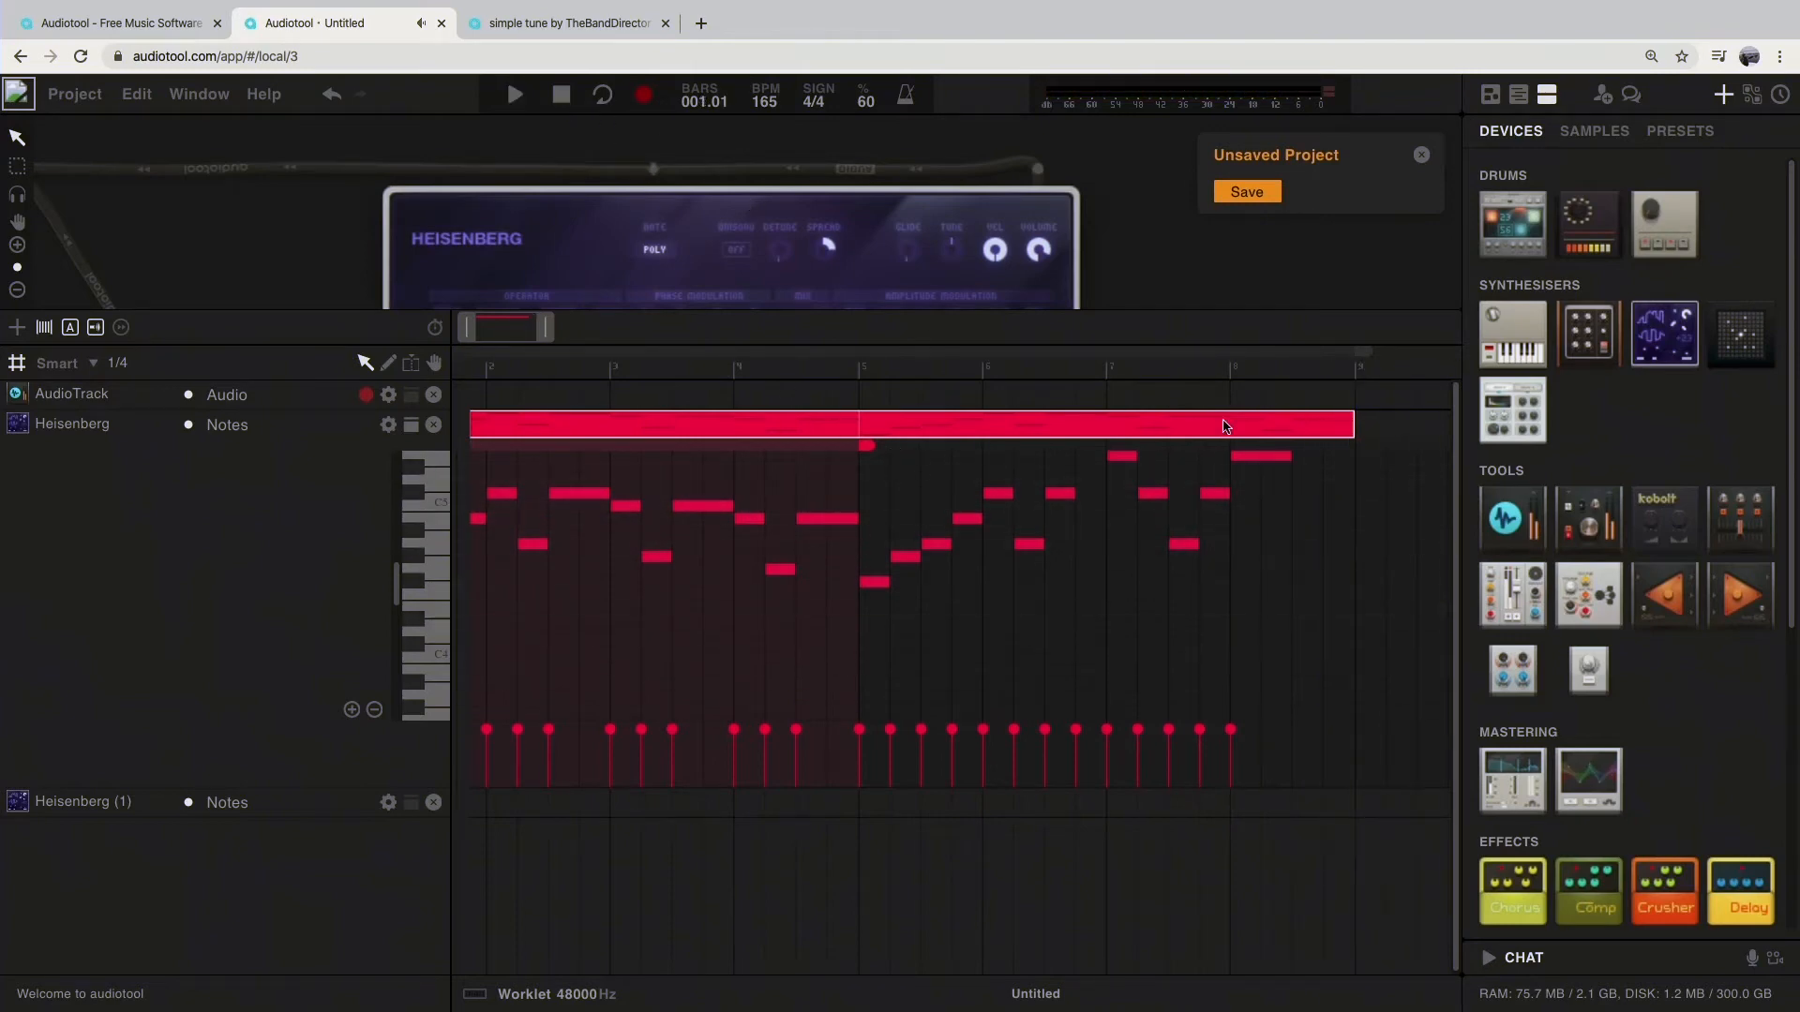
Step: Delete all the notes from bar 5 onward in the Heisenberg region
{"action": "mouse_move", "coordinate": [1354, 424]}
{"action": "left_mouse_down"}
{"action": "mouse_move", "coordinate": [849, 420]}
{"action": "mouse_move", "coordinate": [1355, 421]}
{"action": "left_mouse_up"}
{"action": "scroll", "coordinate": [904, 672], "scroll_direction": "up", "scroll_amount": 1}
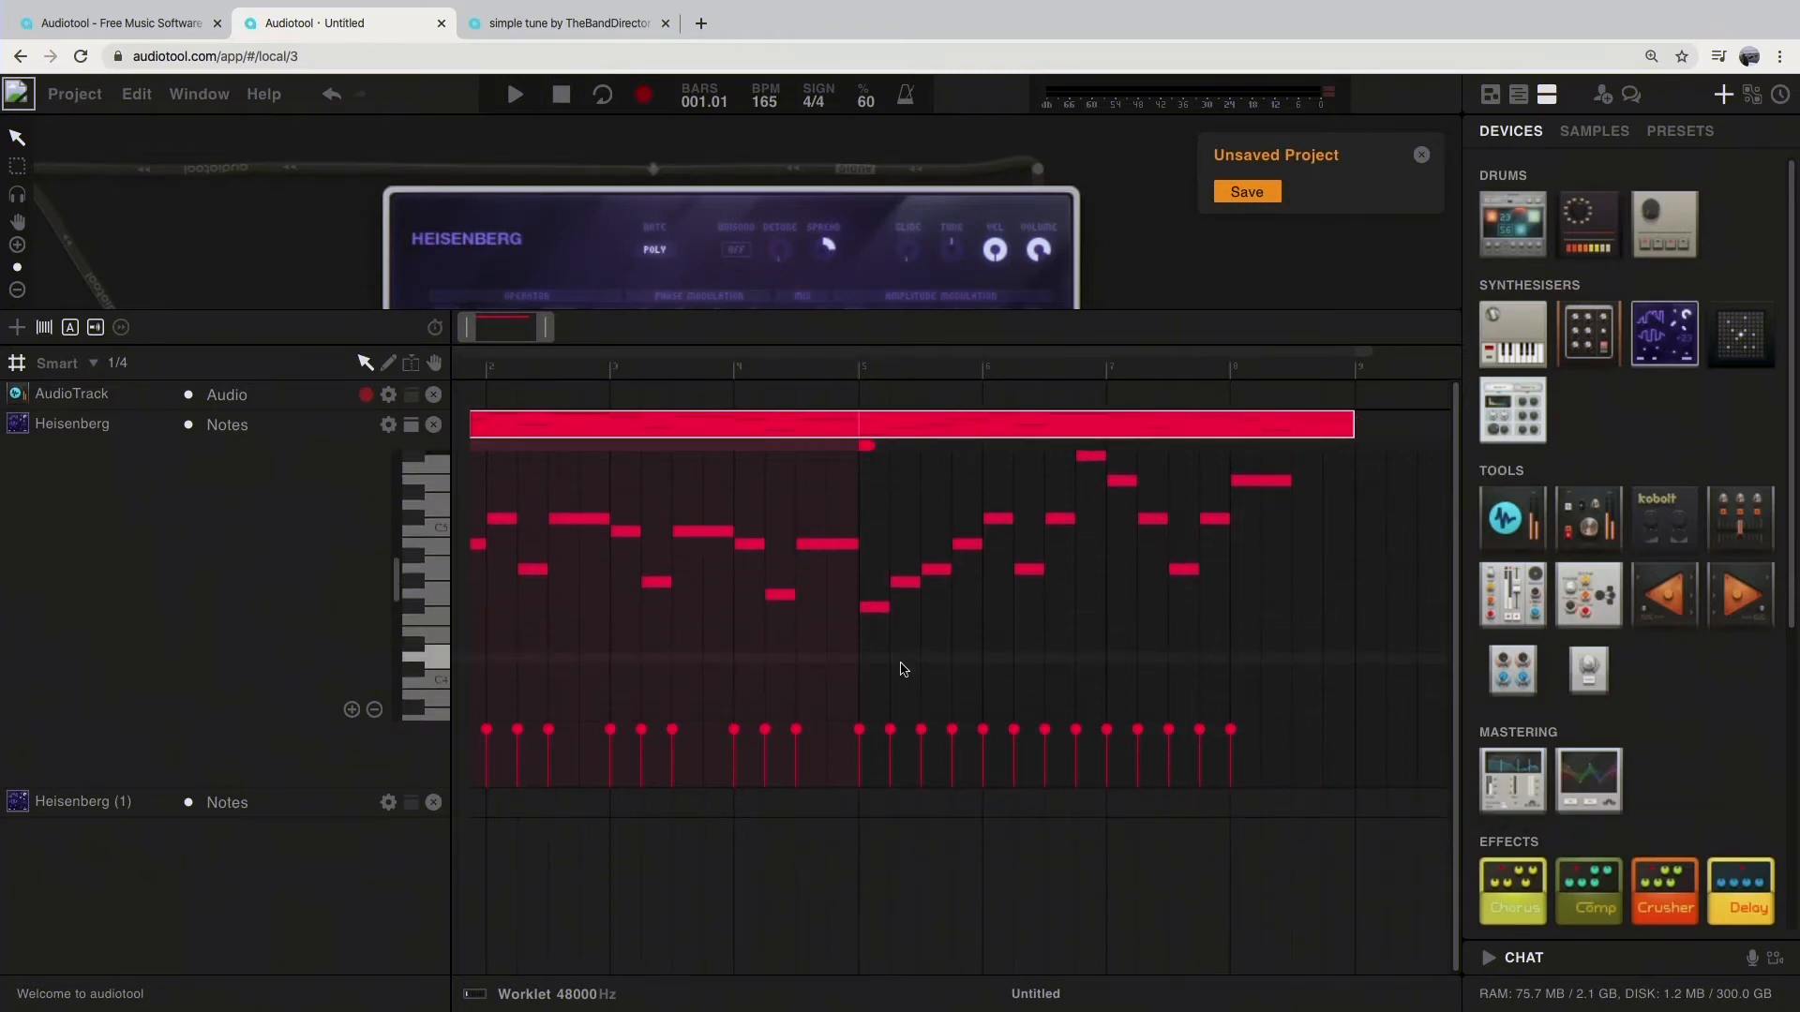
{"action": "left_click_drag", "start_coordinate": [469, 330], "coordinate": [429, 334]}
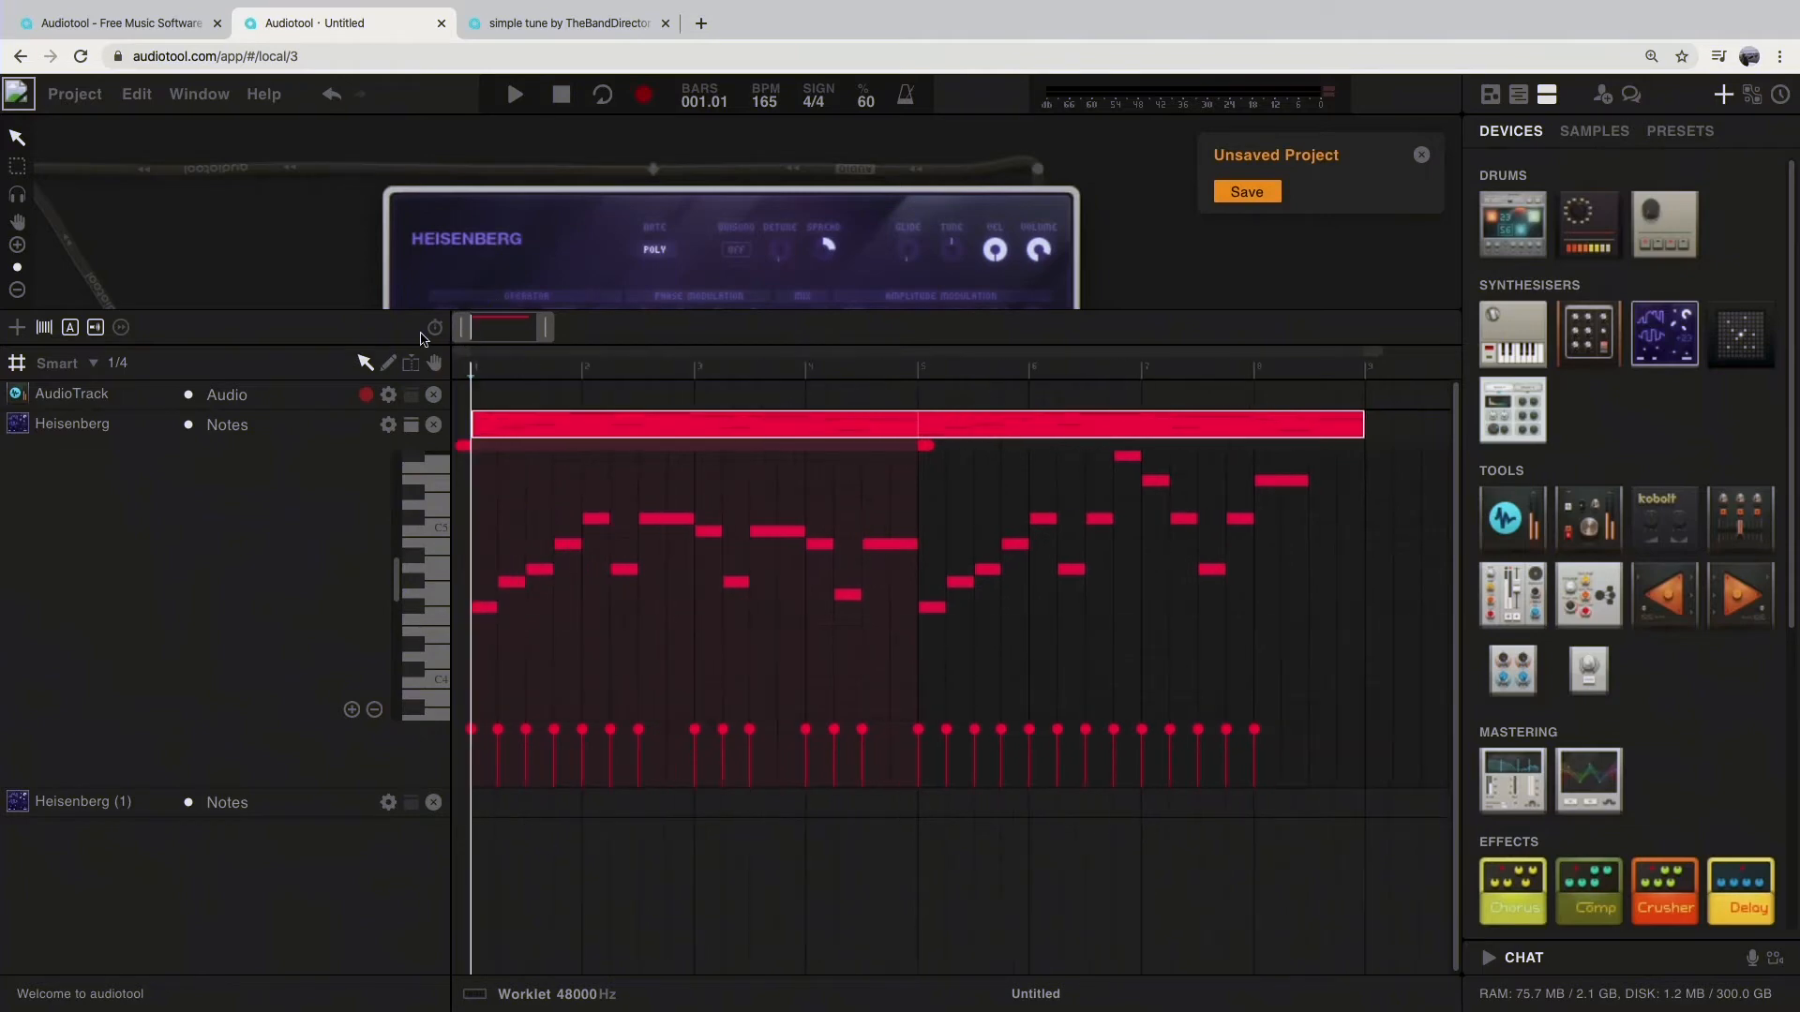
{"action": "left_click_drag", "start_coordinate": [891, 467], "coordinate": [484, 675]}
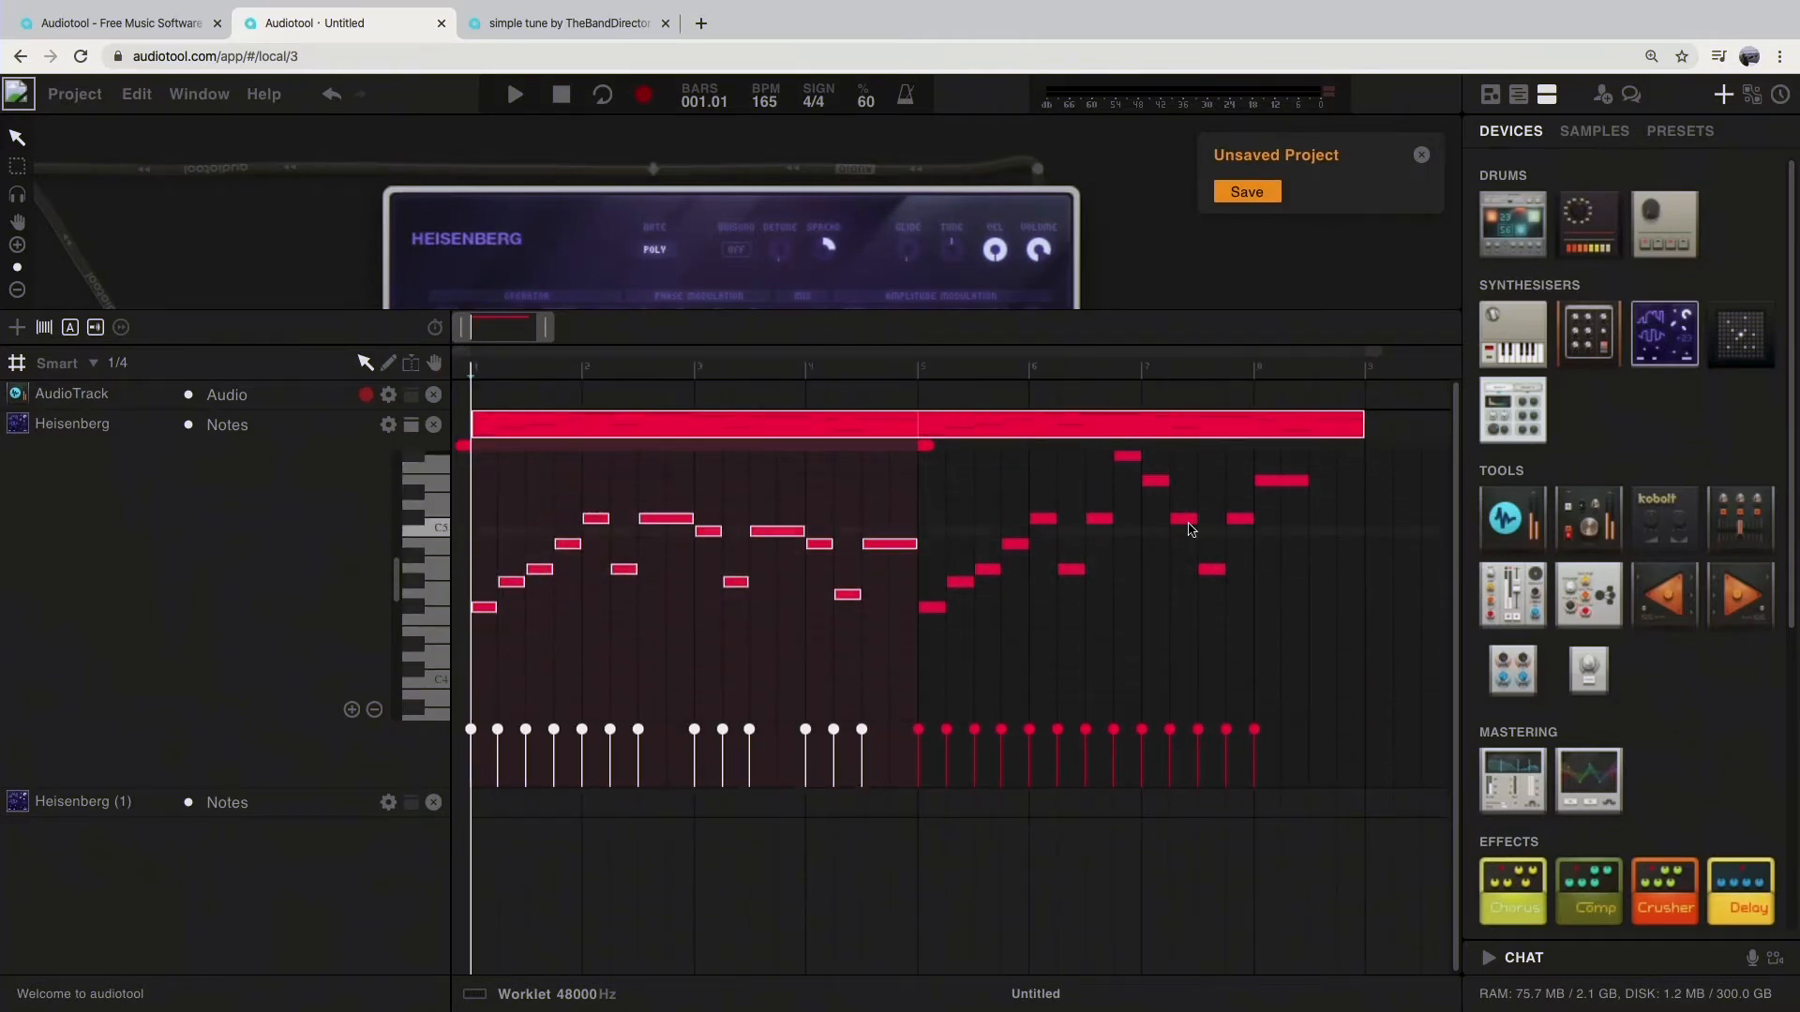
{"action": "left_click_drag", "start_coordinate": [1335, 458], "coordinate": [936, 705]}
{"action": "key", "text": "Delete"}
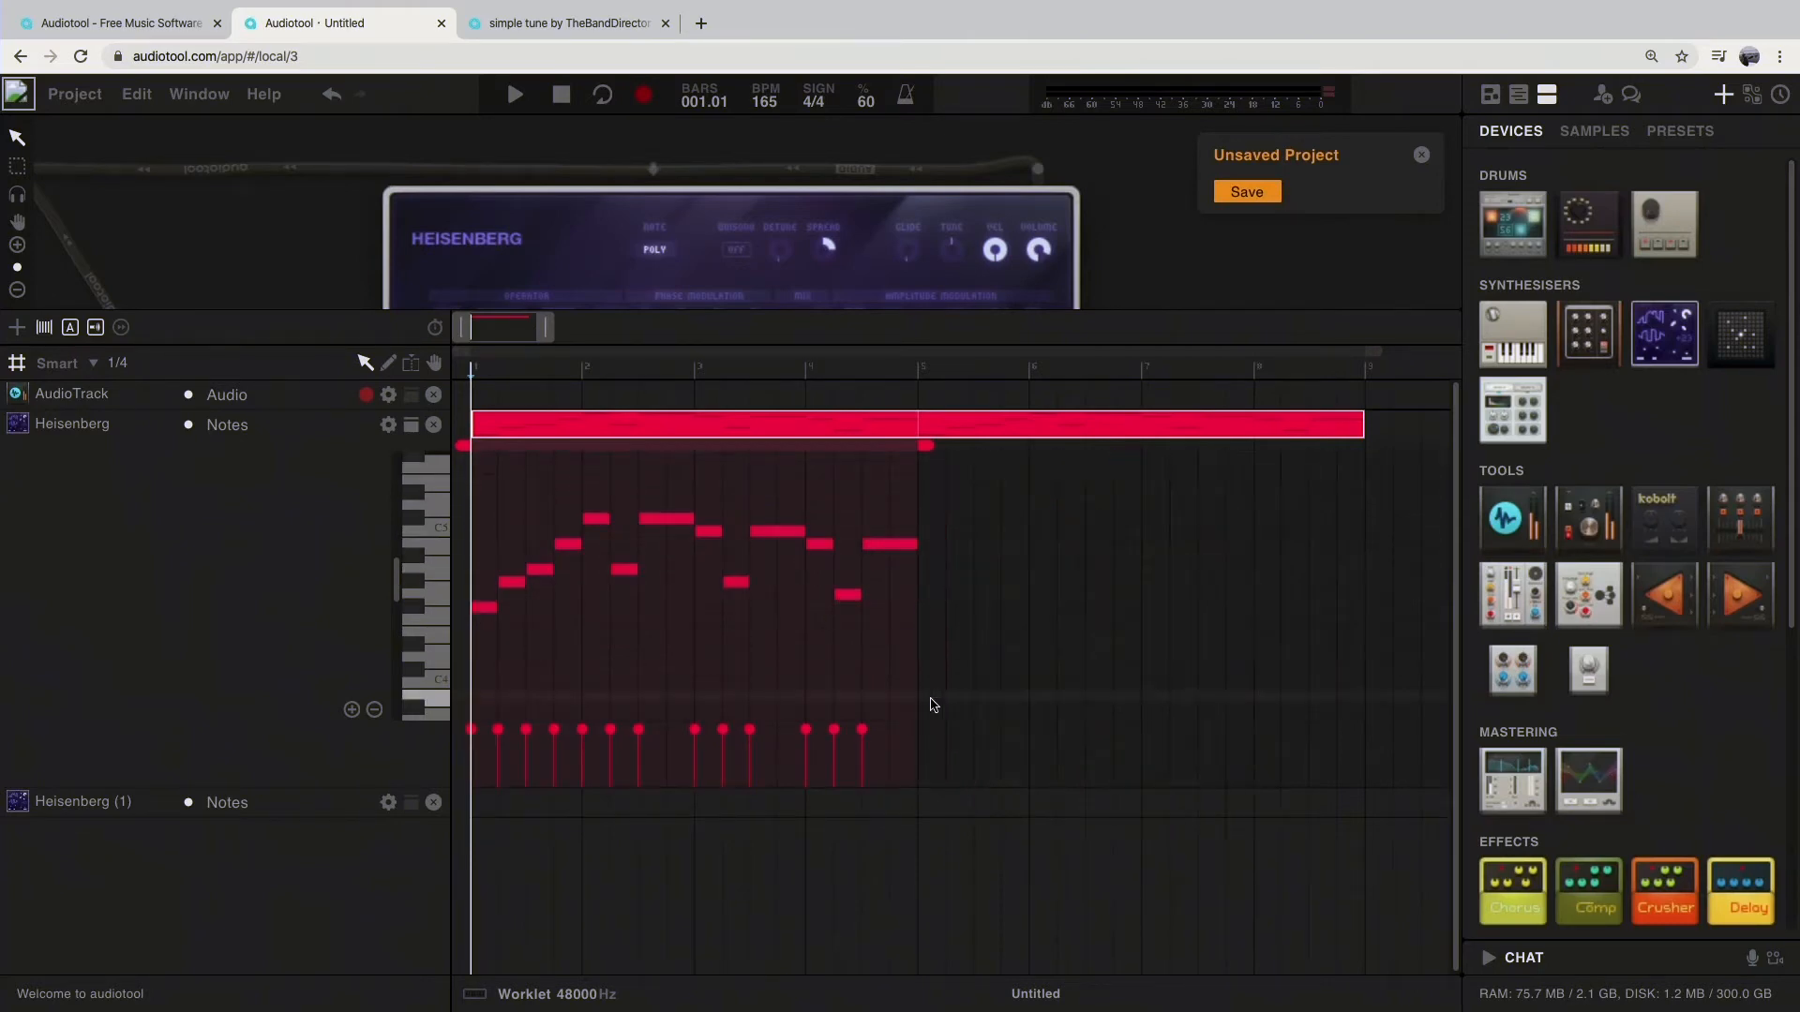
Step: Copy the first four bars' notes to start at bar 5 and extend the region's repeating section to bar 9
{"action": "left_click_drag", "start_coordinate": [484, 459], "coordinate": [893, 672]}
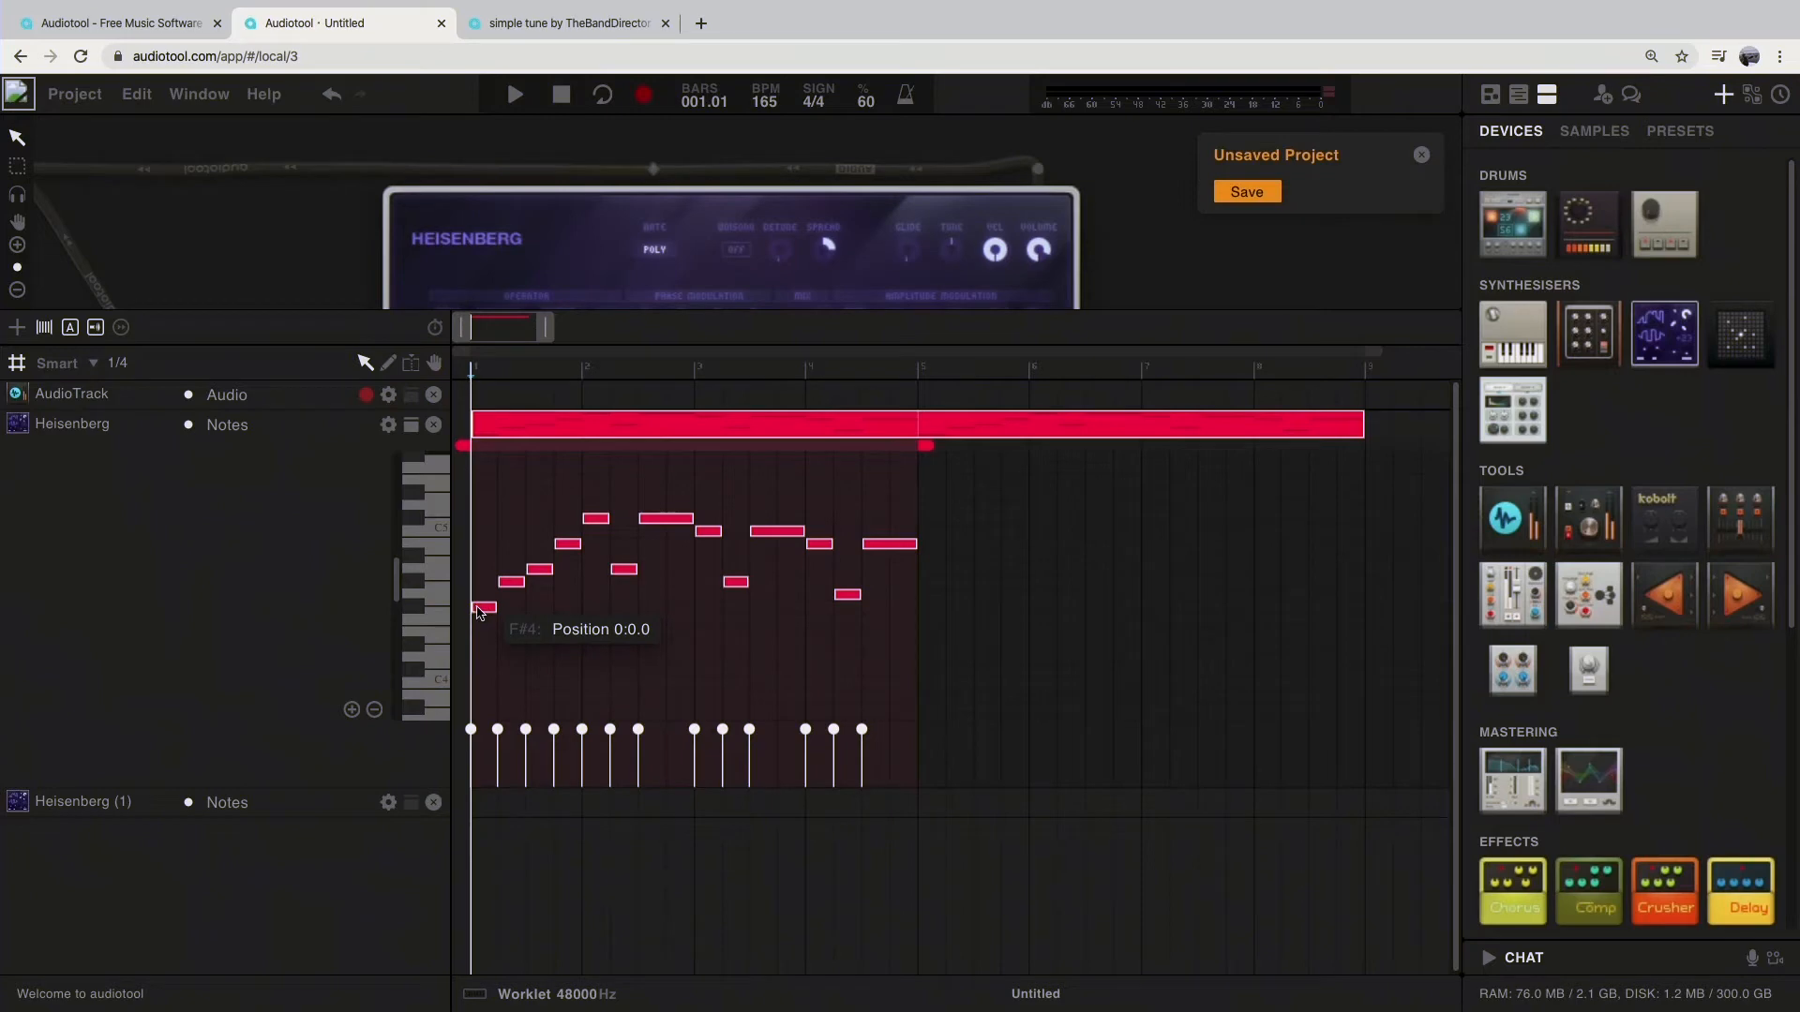
{"action": "left_click_drag", "start_coordinate": [478, 611], "coordinate": [915, 619]}
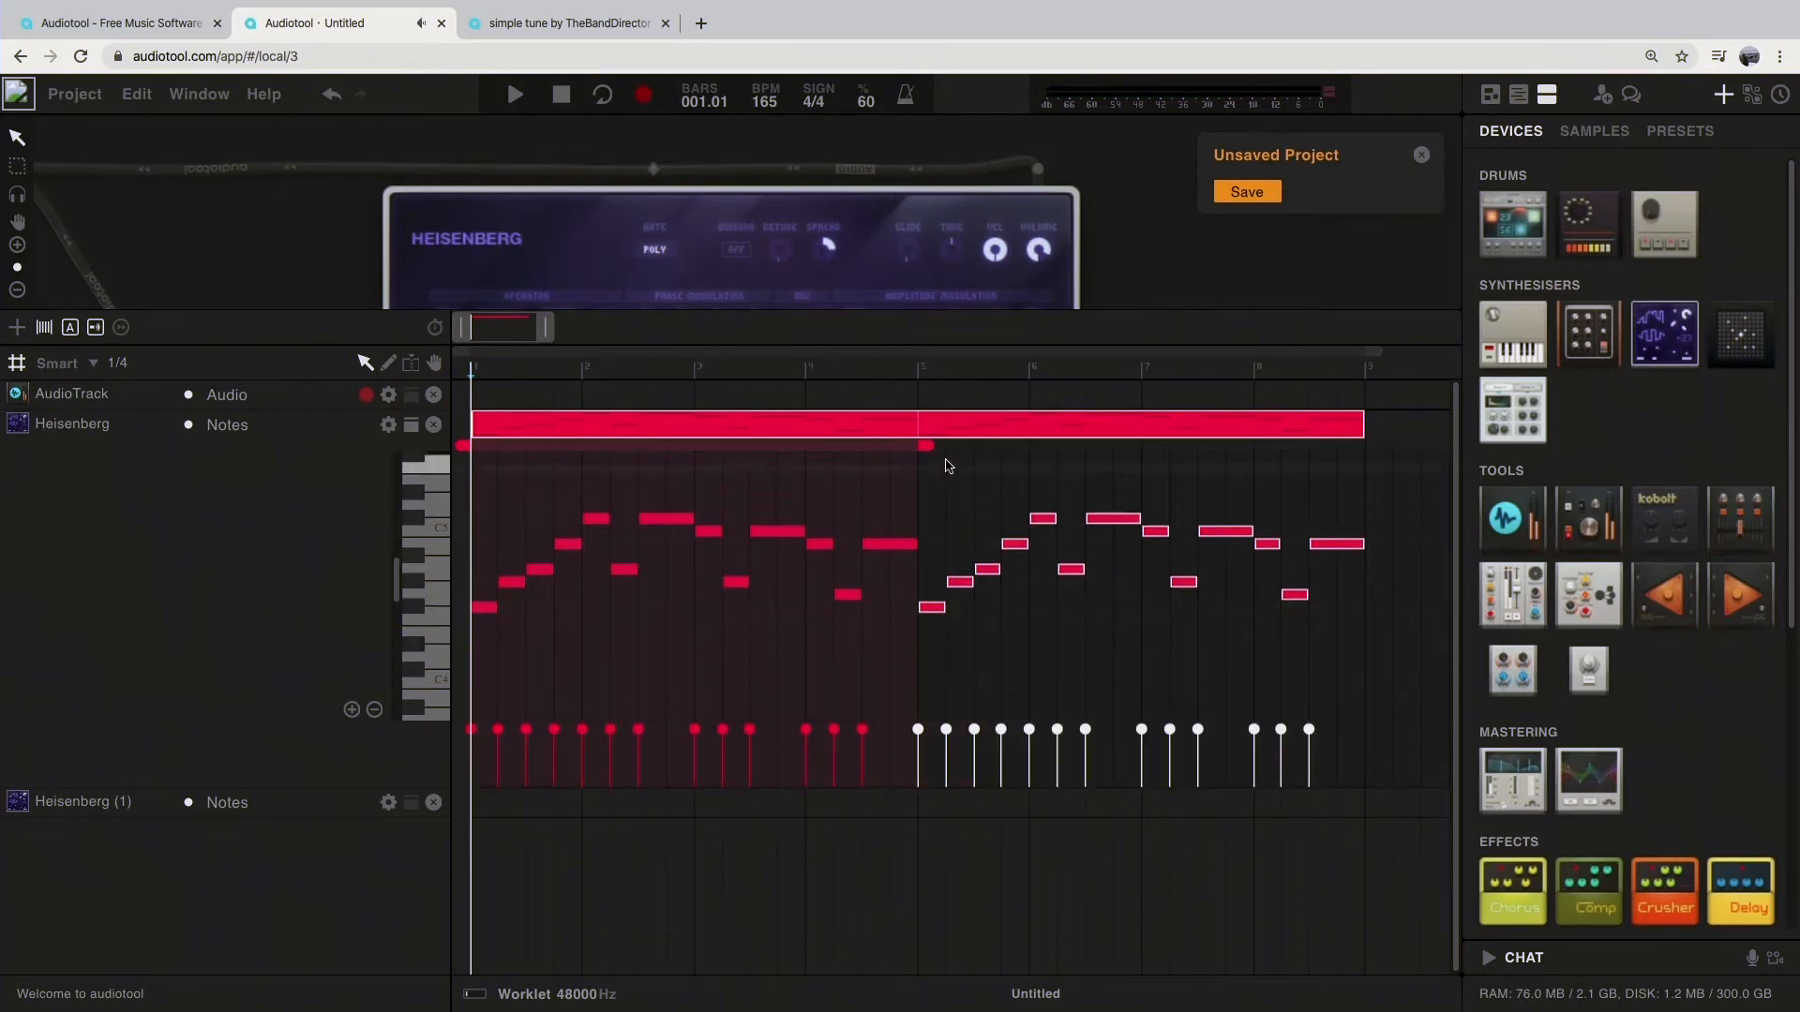
{"action": "left_click_drag", "start_coordinate": [935, 443], "coordinate": [1274, 466]}
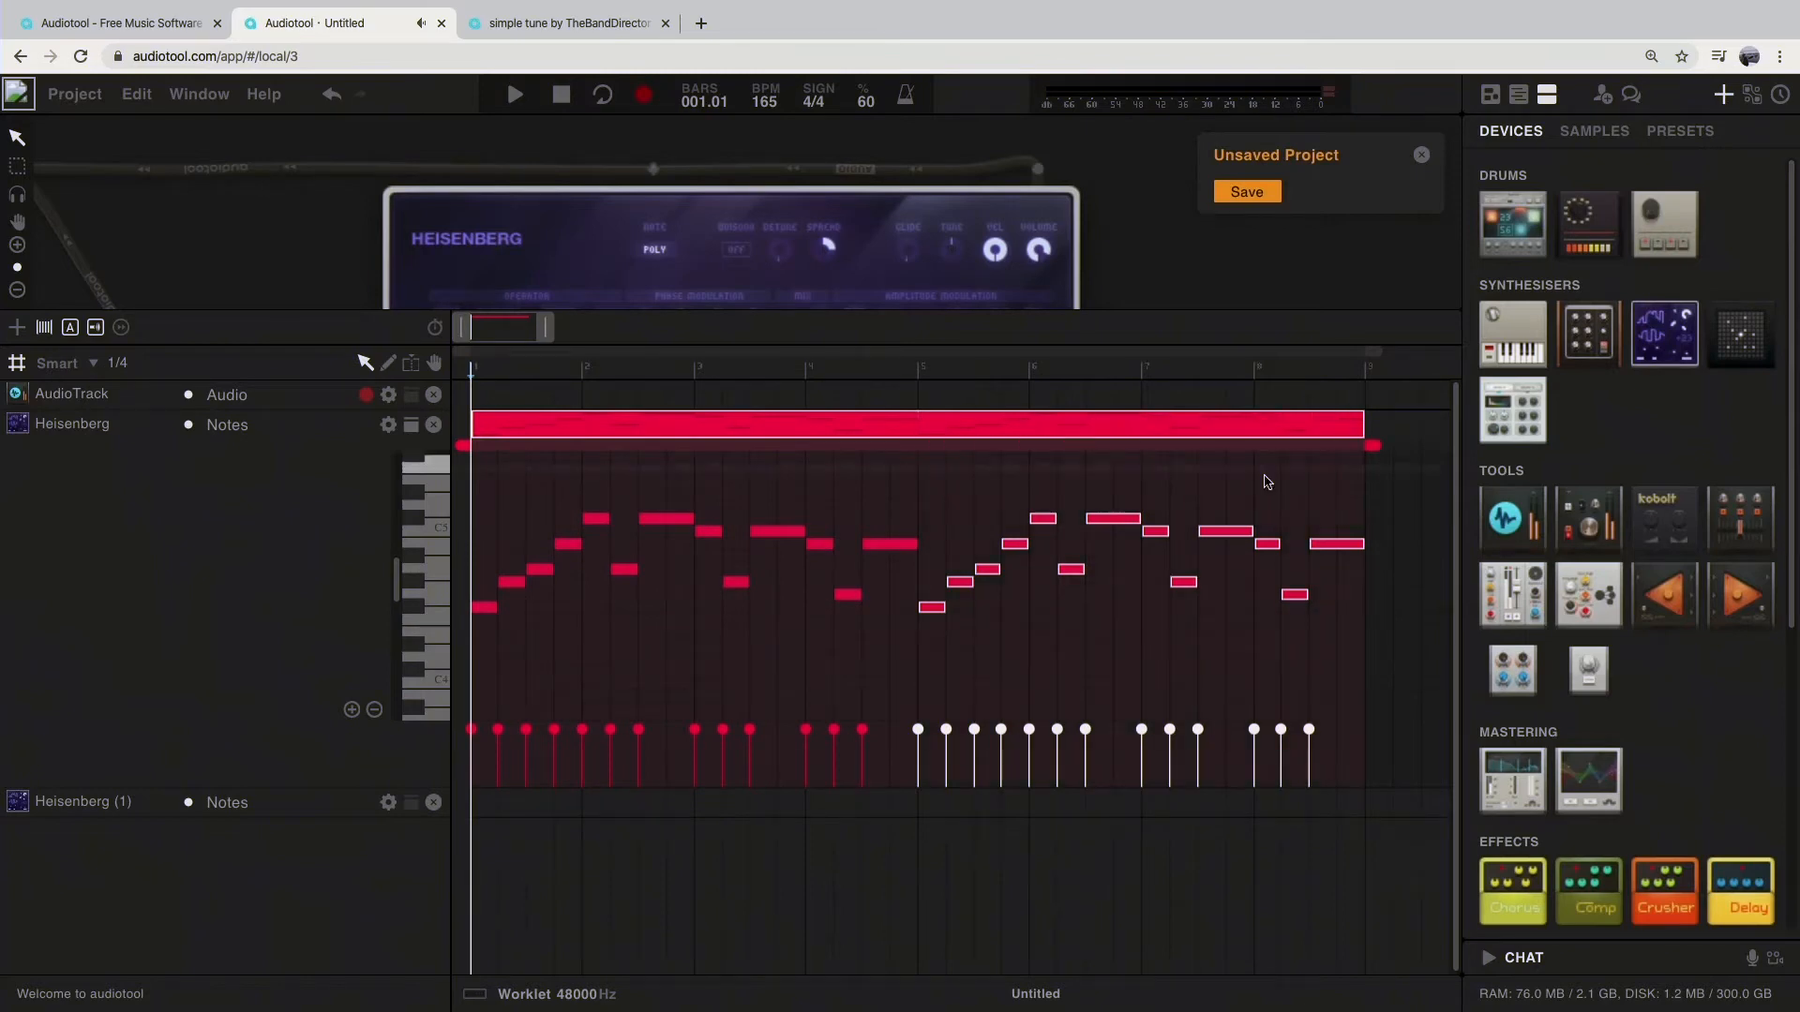
Step: Transpose the copied notes up one semitone and play the region
{"action": "left_click_drag", "start_coordinate": [932, 611], "coordinate": [935, 593]}
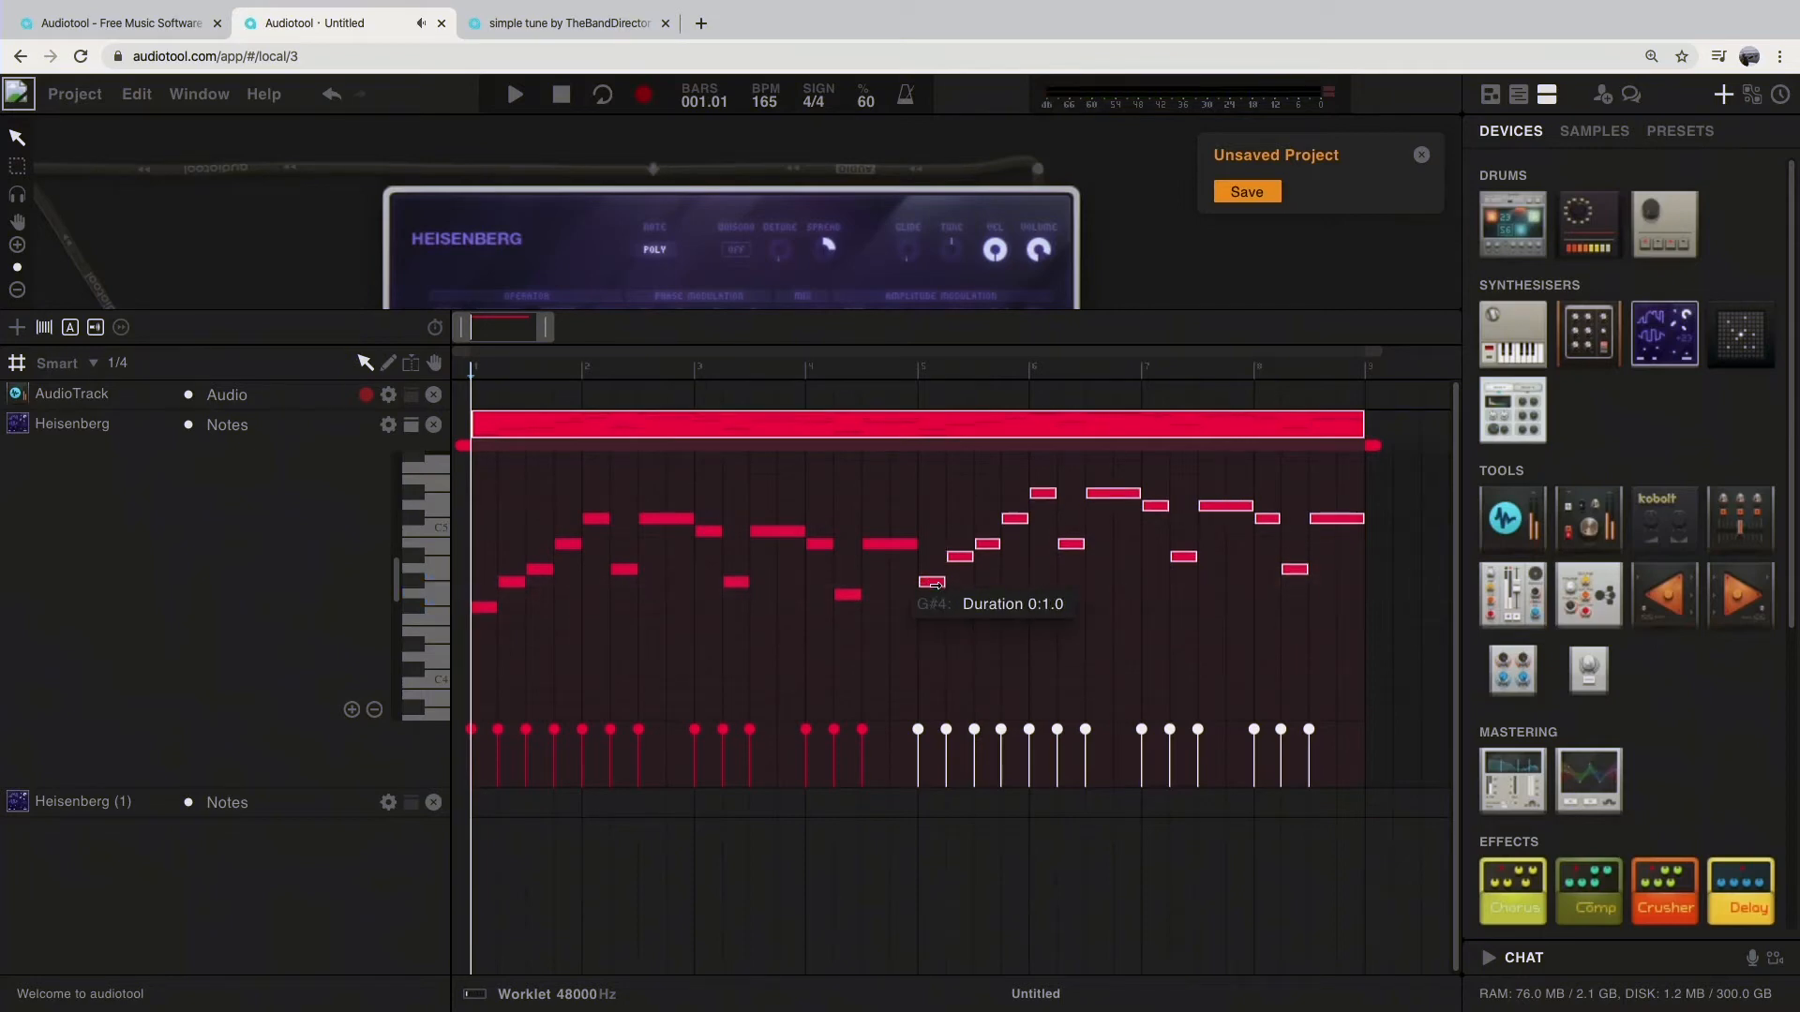
{"action": "left_click_drag", "start_coordinate": [934, 605], "coordinate": [941, 615]}
{"action": "key", "text": "space"}
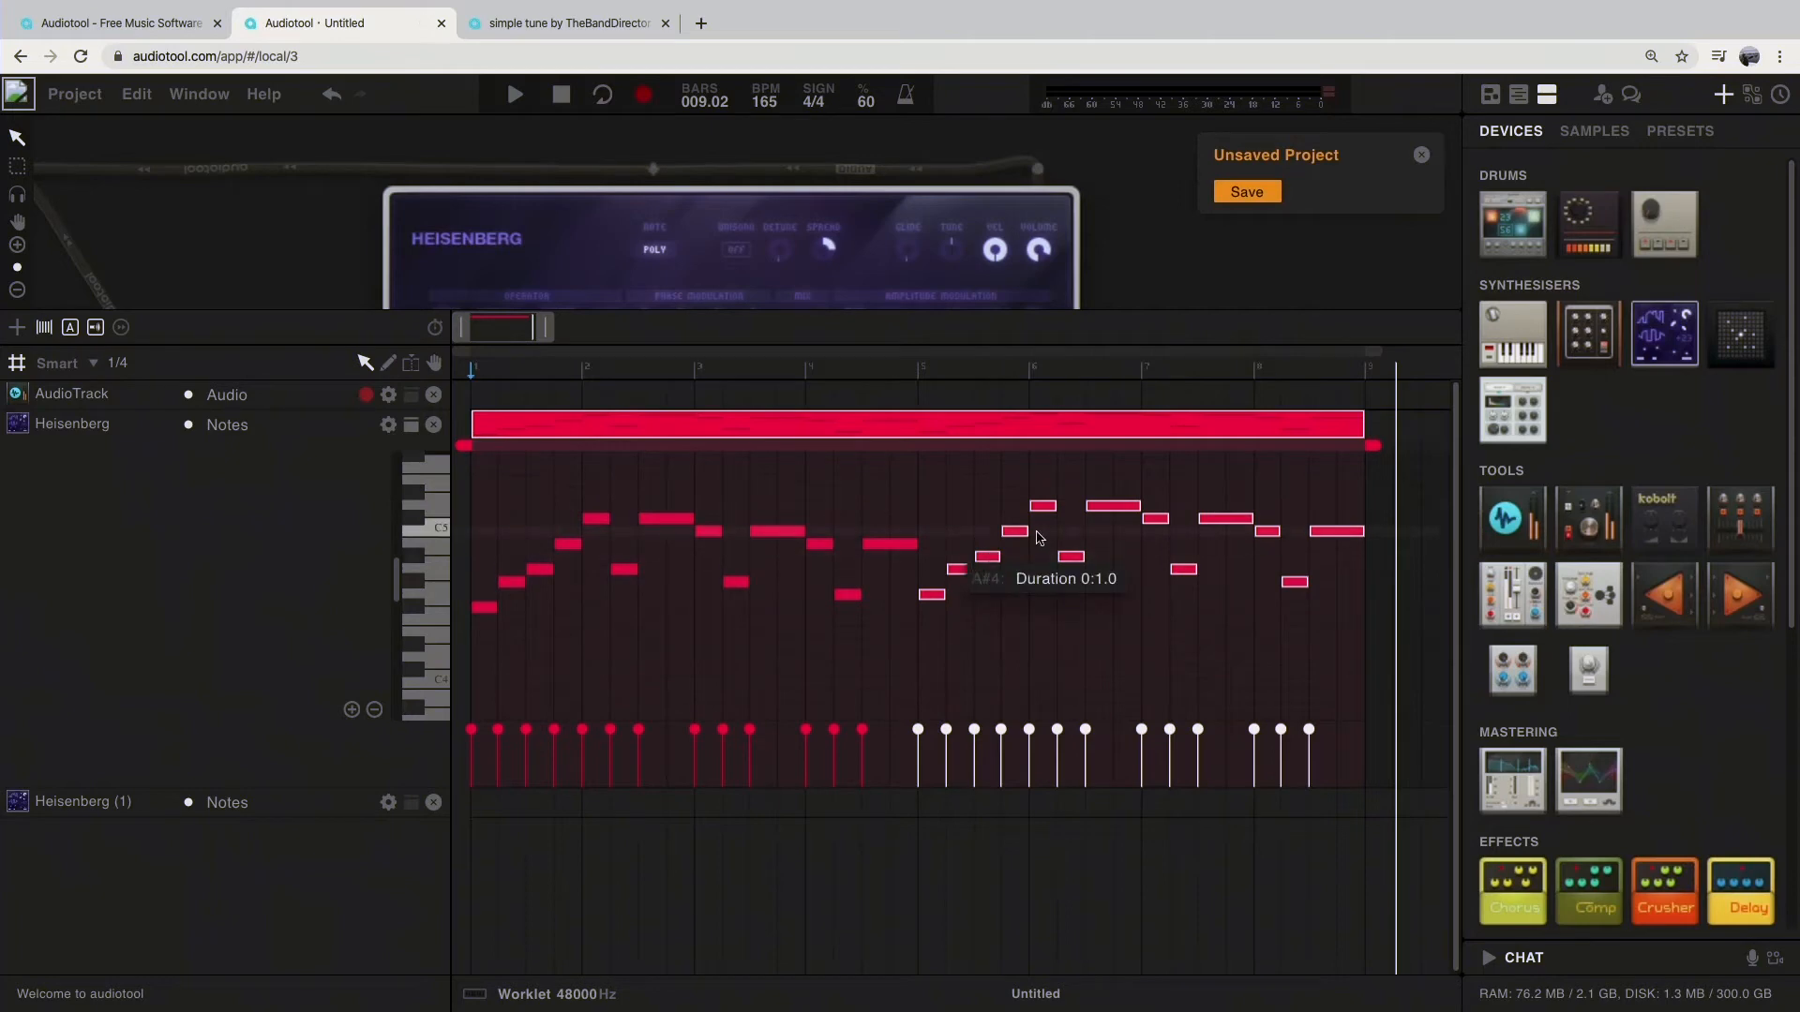
Step: Copy the notes of bars 5 to 8 back to bar 1 with the first note on B4, and play the region from the start
{"action": "left_click_drag", "start_coordinate": [937, 595], "coordinate": [471, 542]}
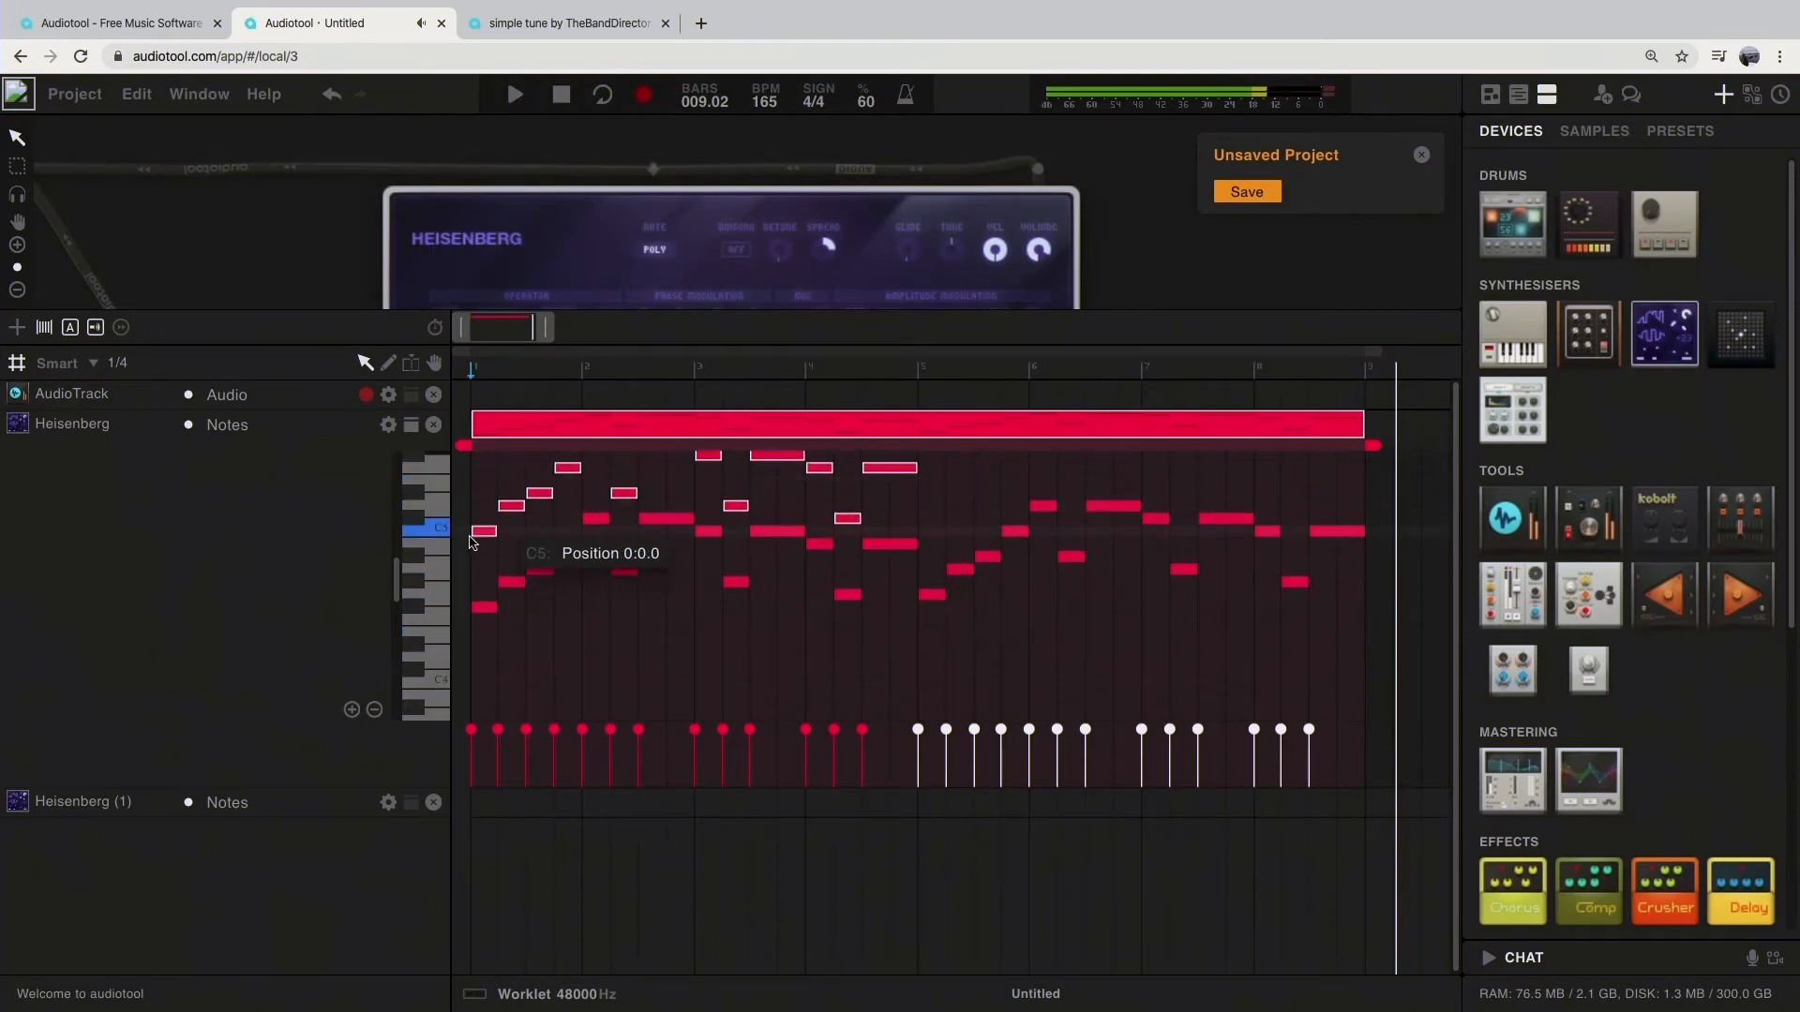
{"action": "left_click_drag", "start_coordinate": [471, 542], "coordinate": [472, 551]}
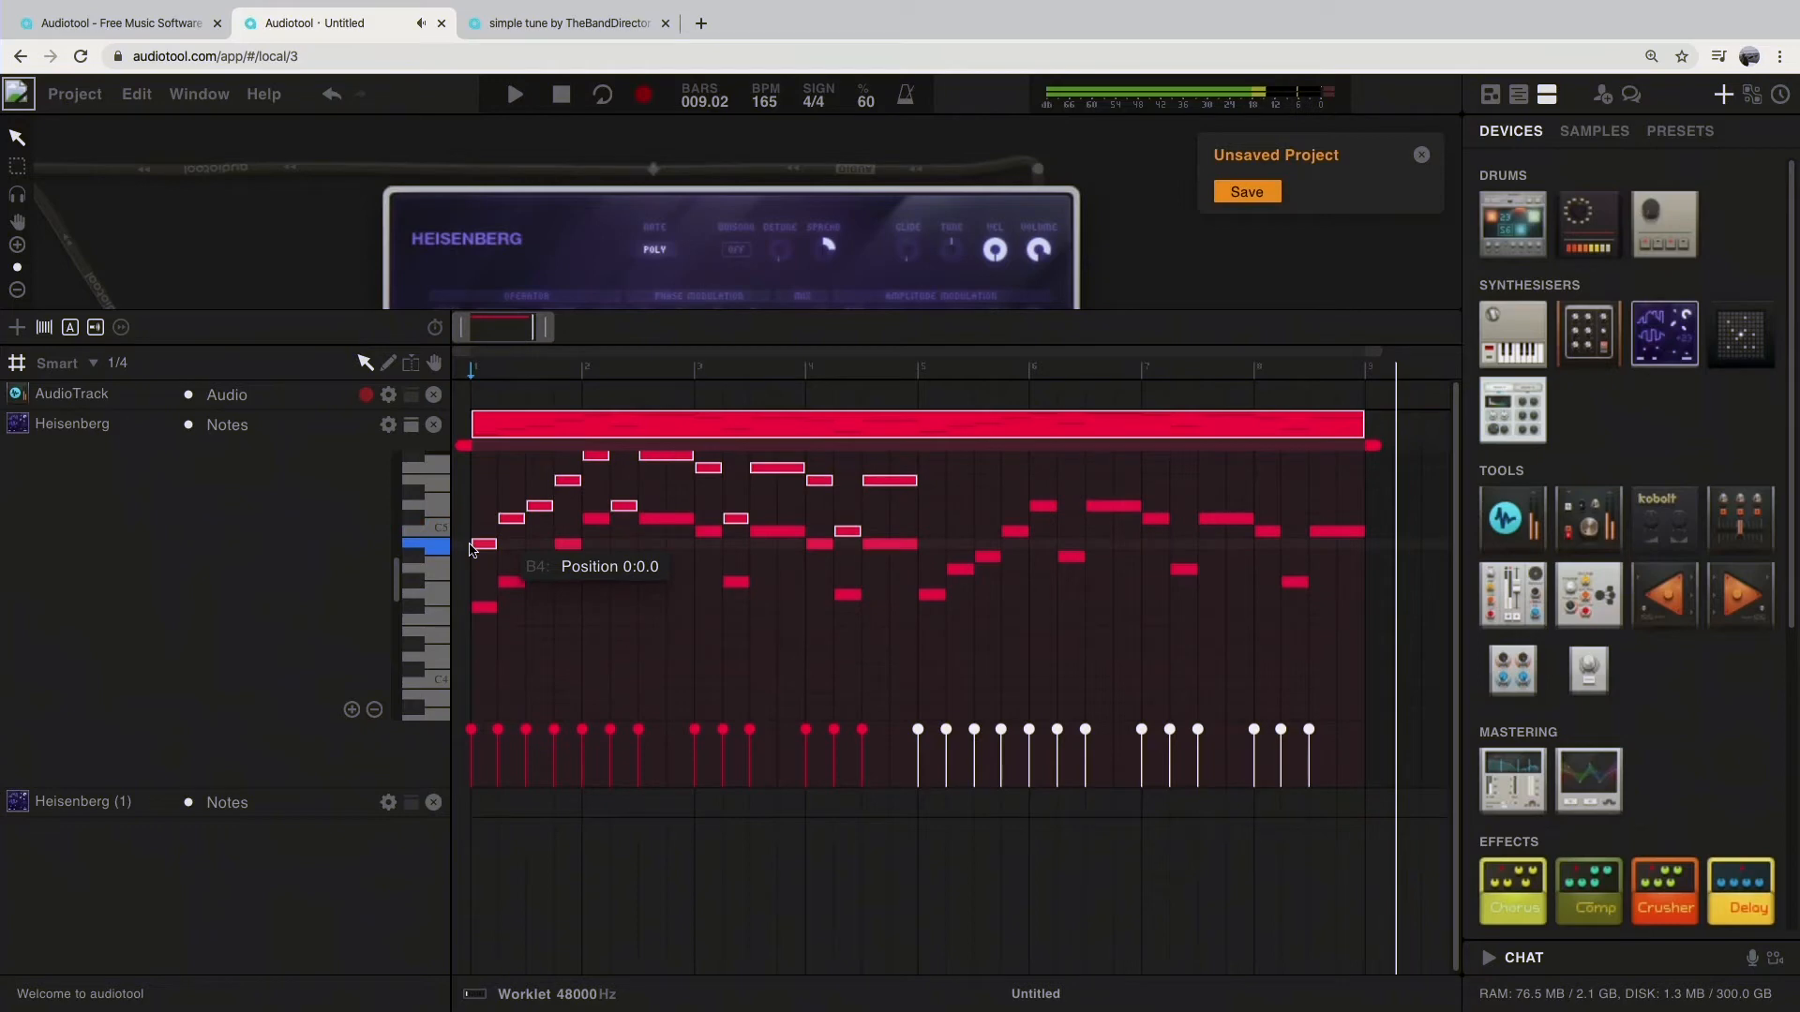
{"action": "left_click_drag", "start_coordinate": [472, 550], "coordinate": [472, 550]}
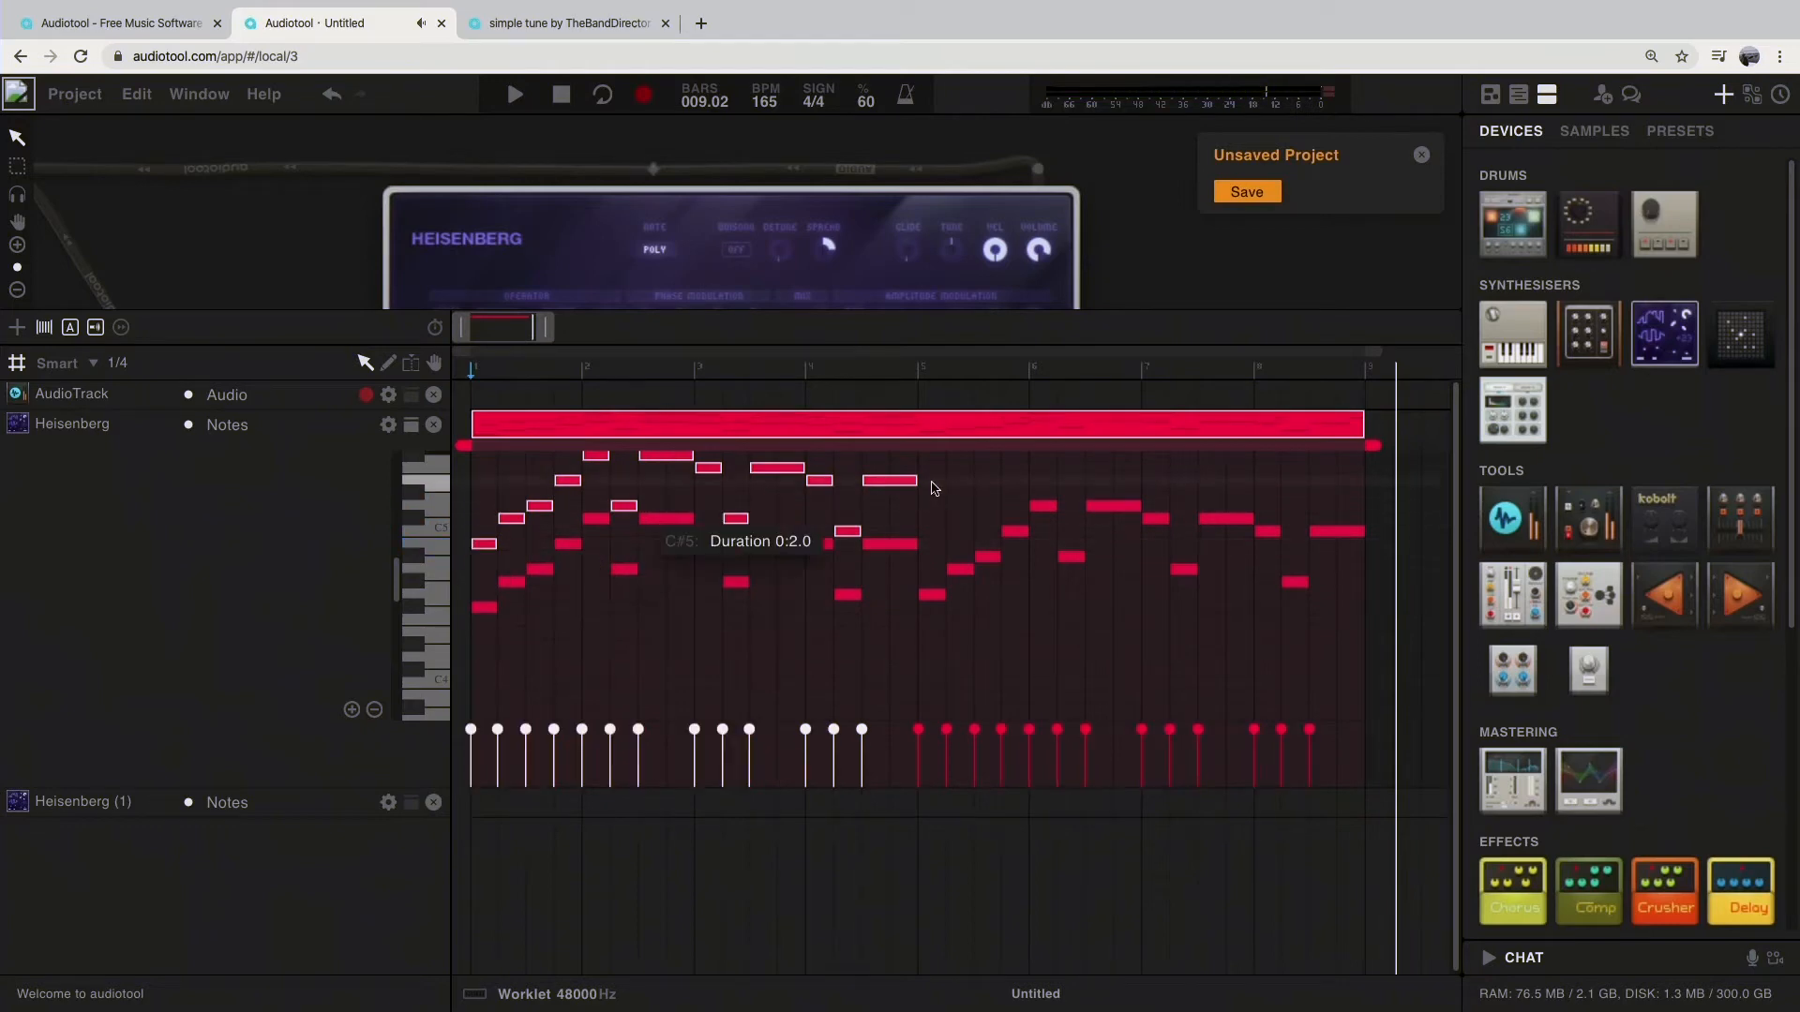
{"action": "left_click_drag", "start_coordinate": [498, 371], "coordinate": [432, 378]}
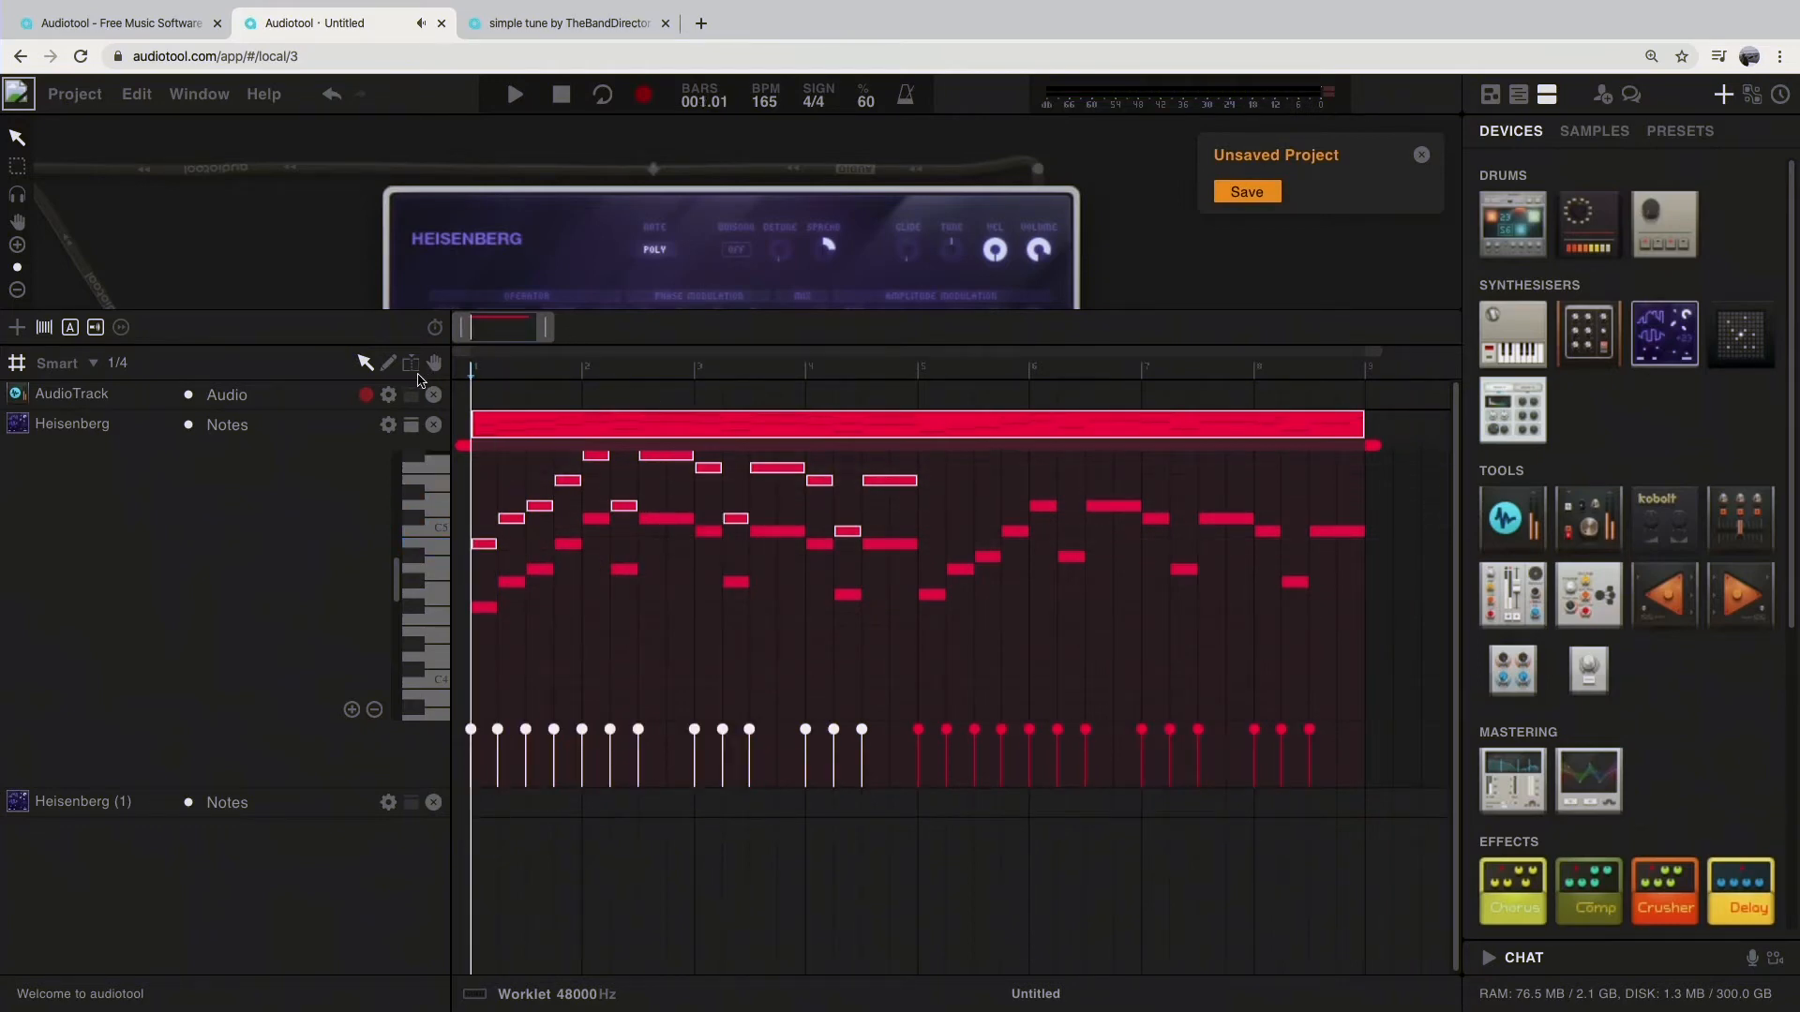
{"action": "key", "text": "space"}
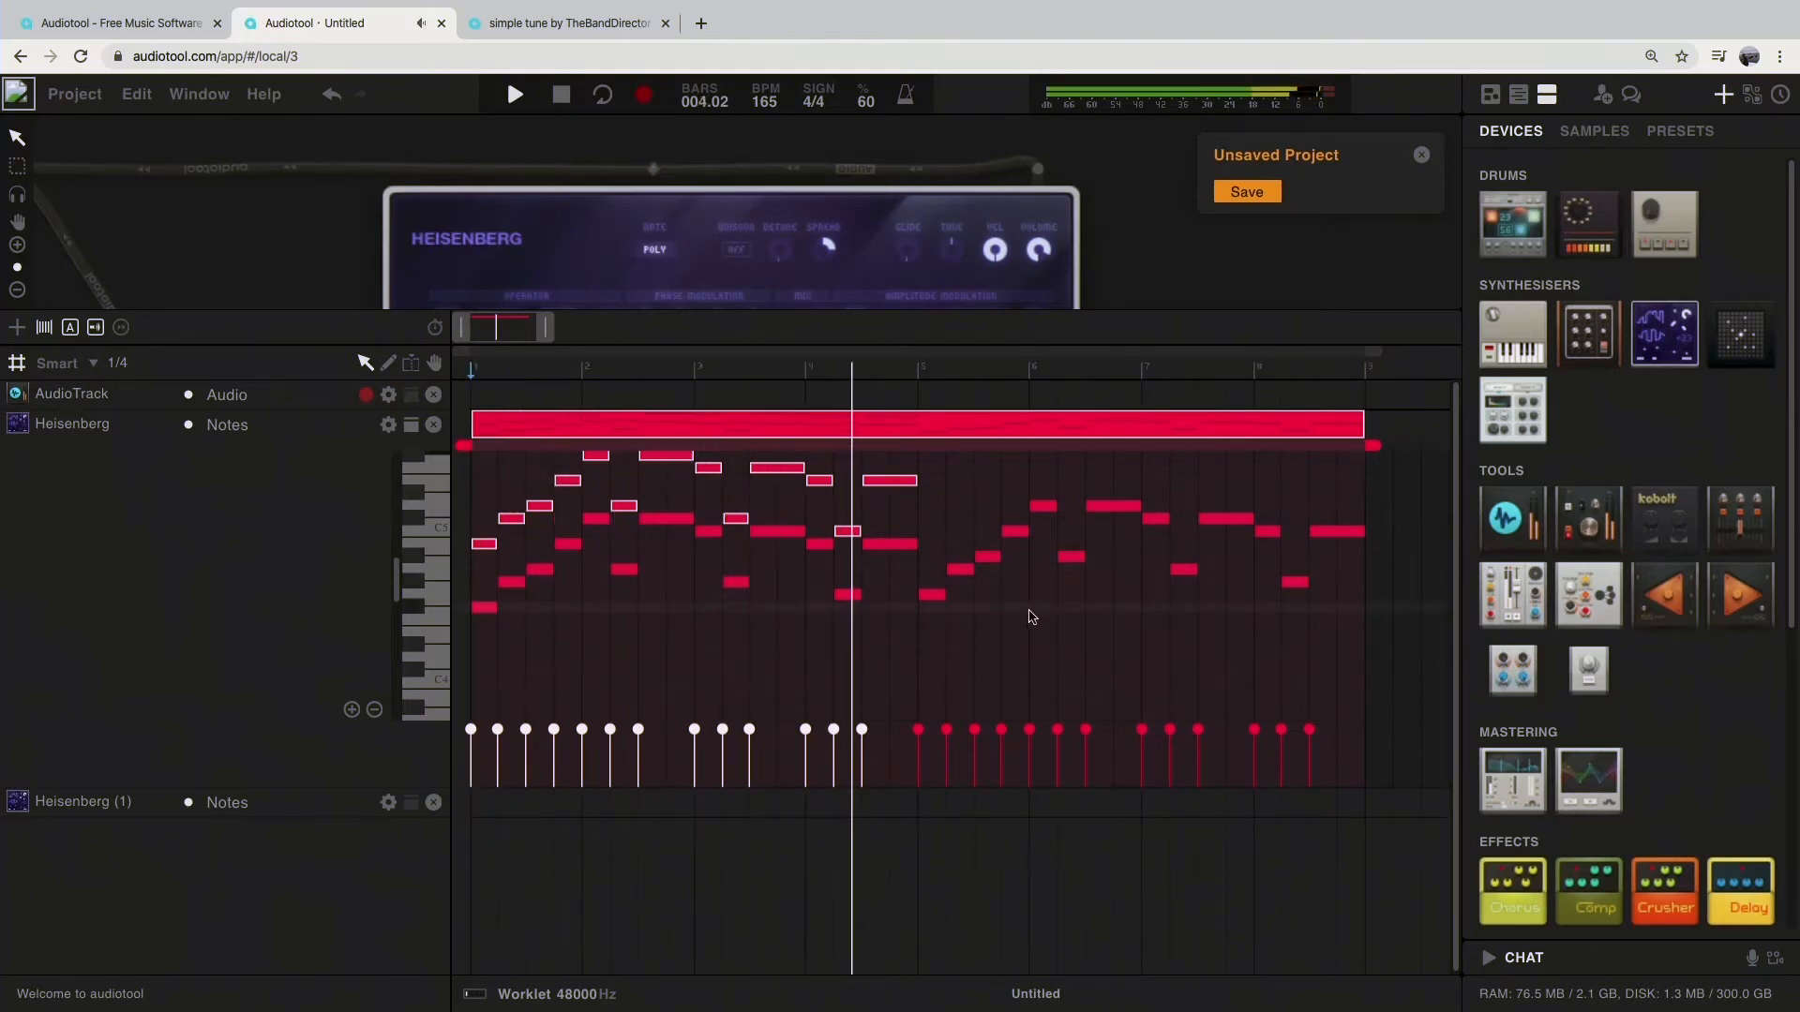
{"action": "key", "text": "space"}
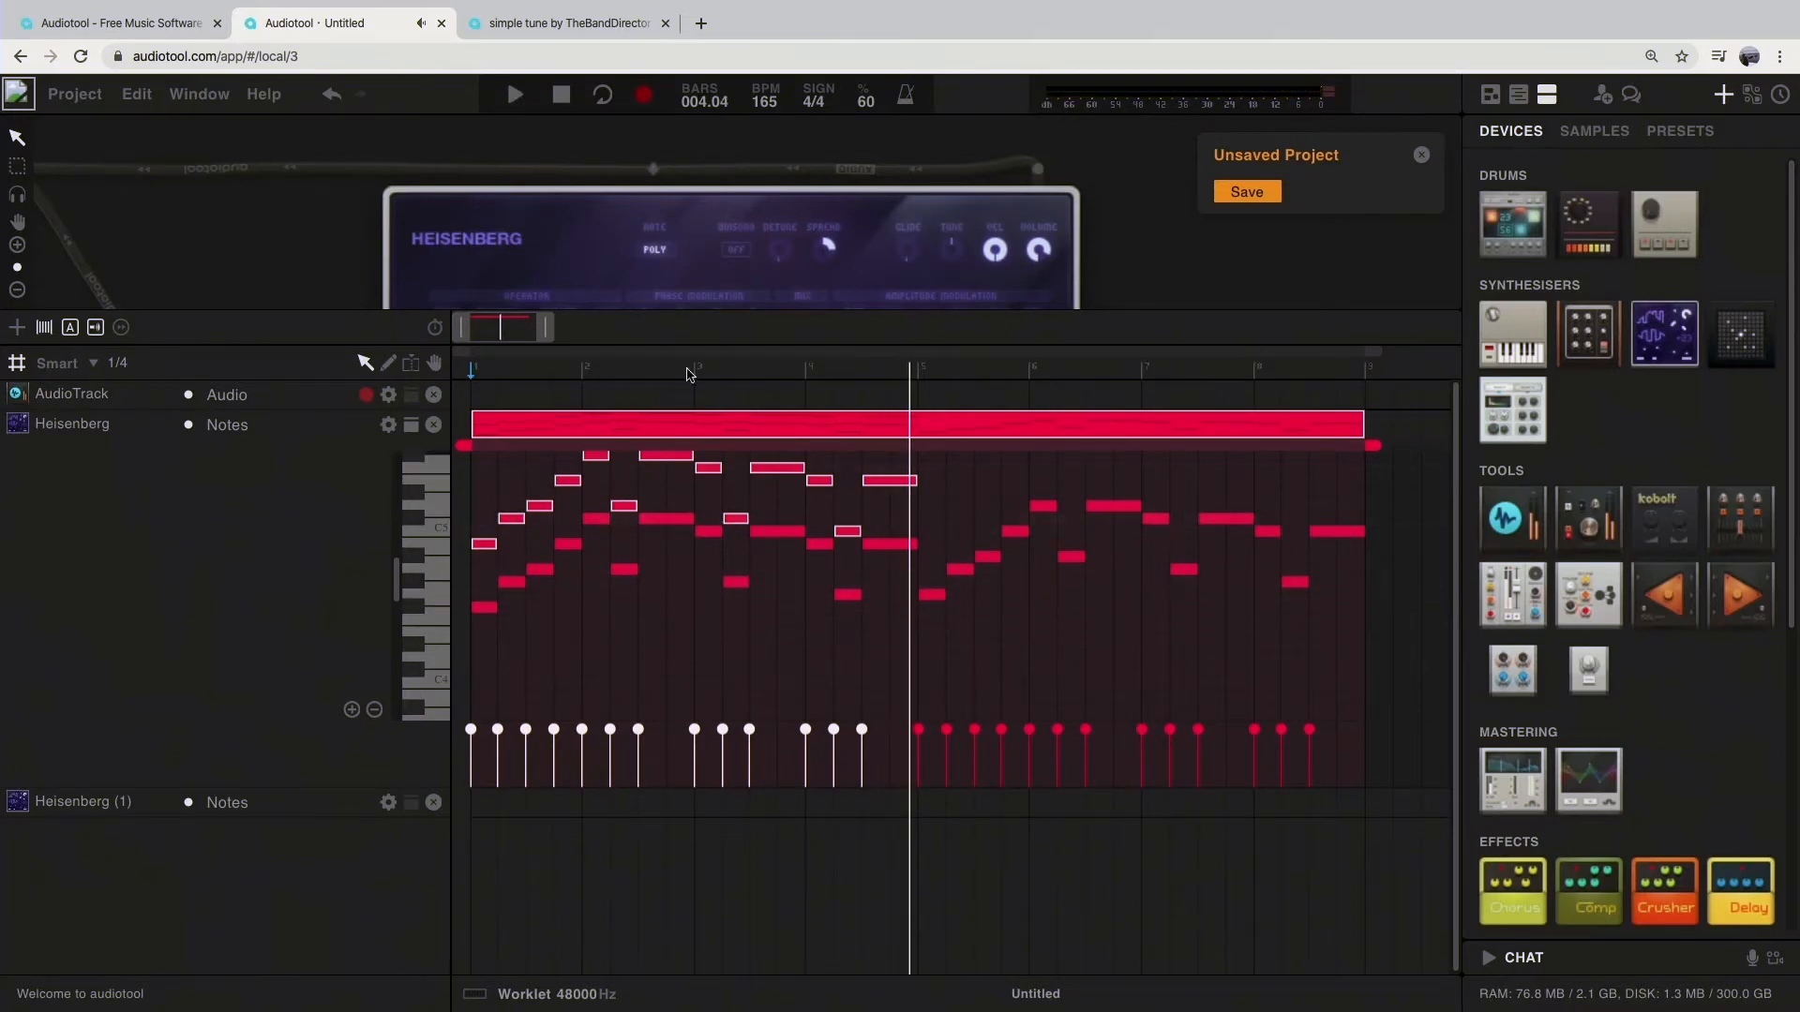
Step: Close the Heisenberg region's note editor and enlarge the device desktop above a small timeline
{"action": "double_click", "coordinate": [633, 427]}
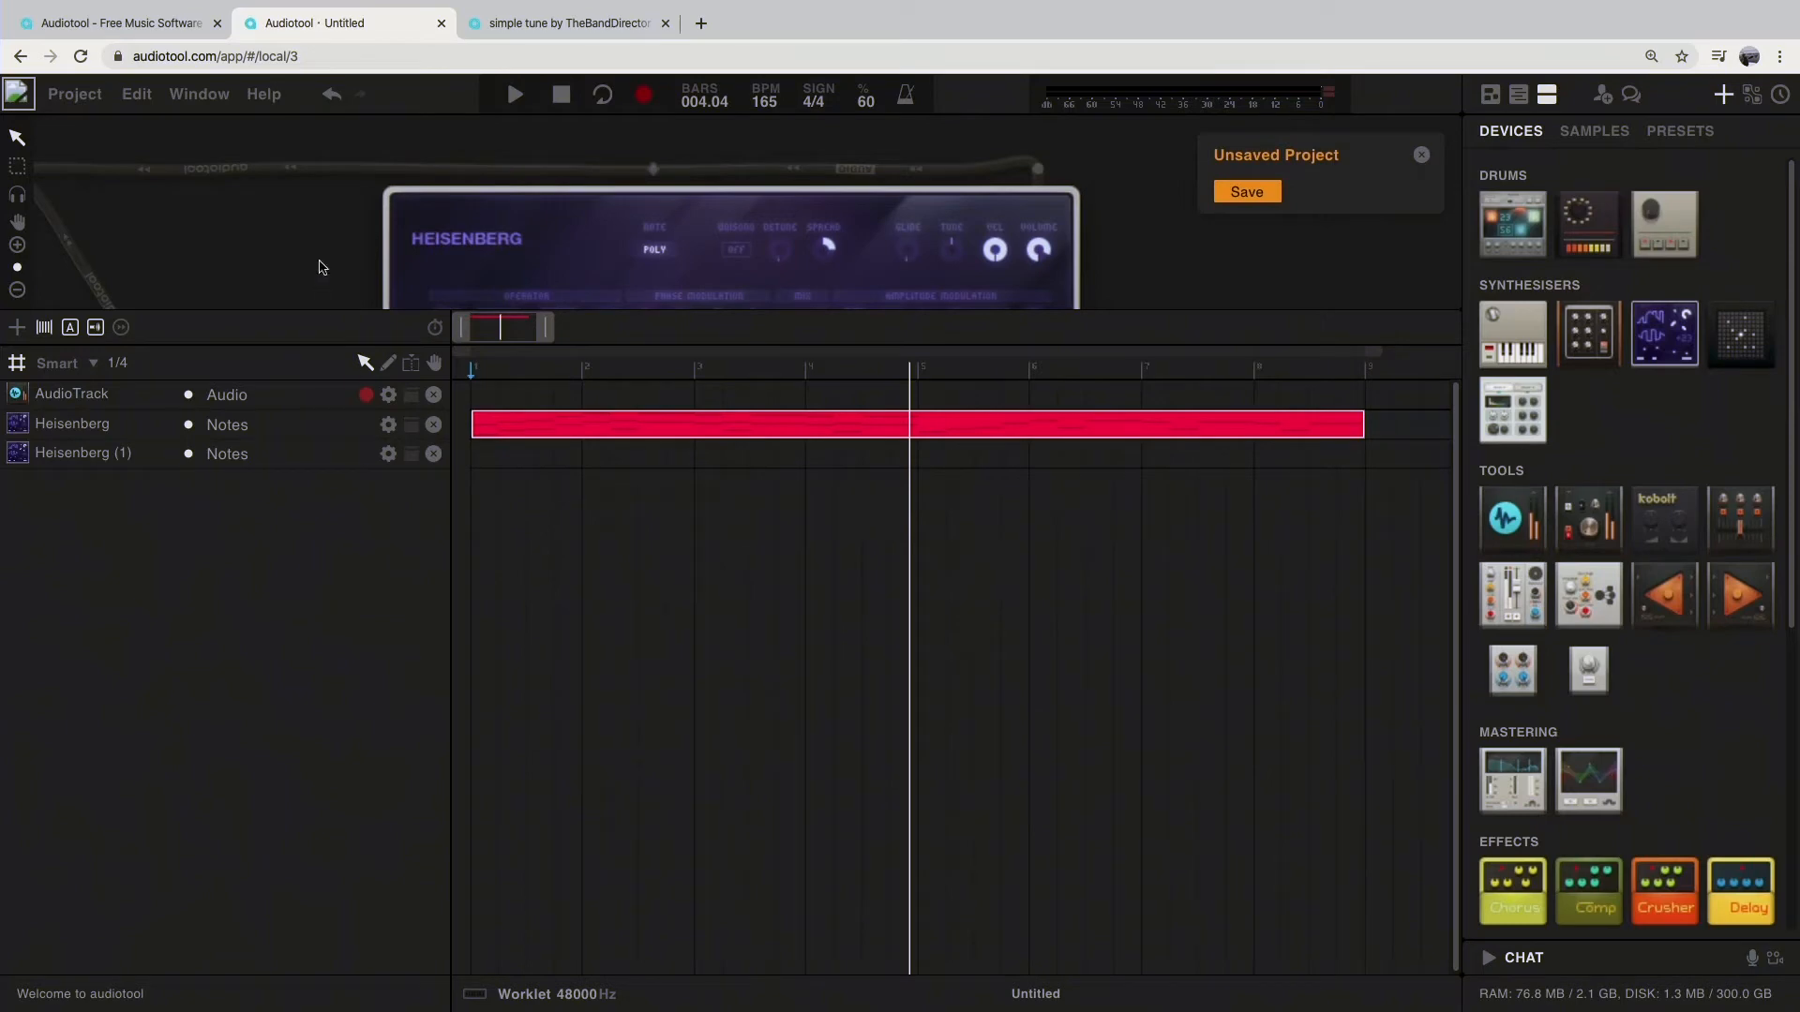
{"action": "scroll", "coordinate": [316, 261], "scroll_direction": "up", "scroll_amount": 2}
{"action": "left_click_drag", "start_coordinate": [1013, 312], "coordinate": [1113, 750]}
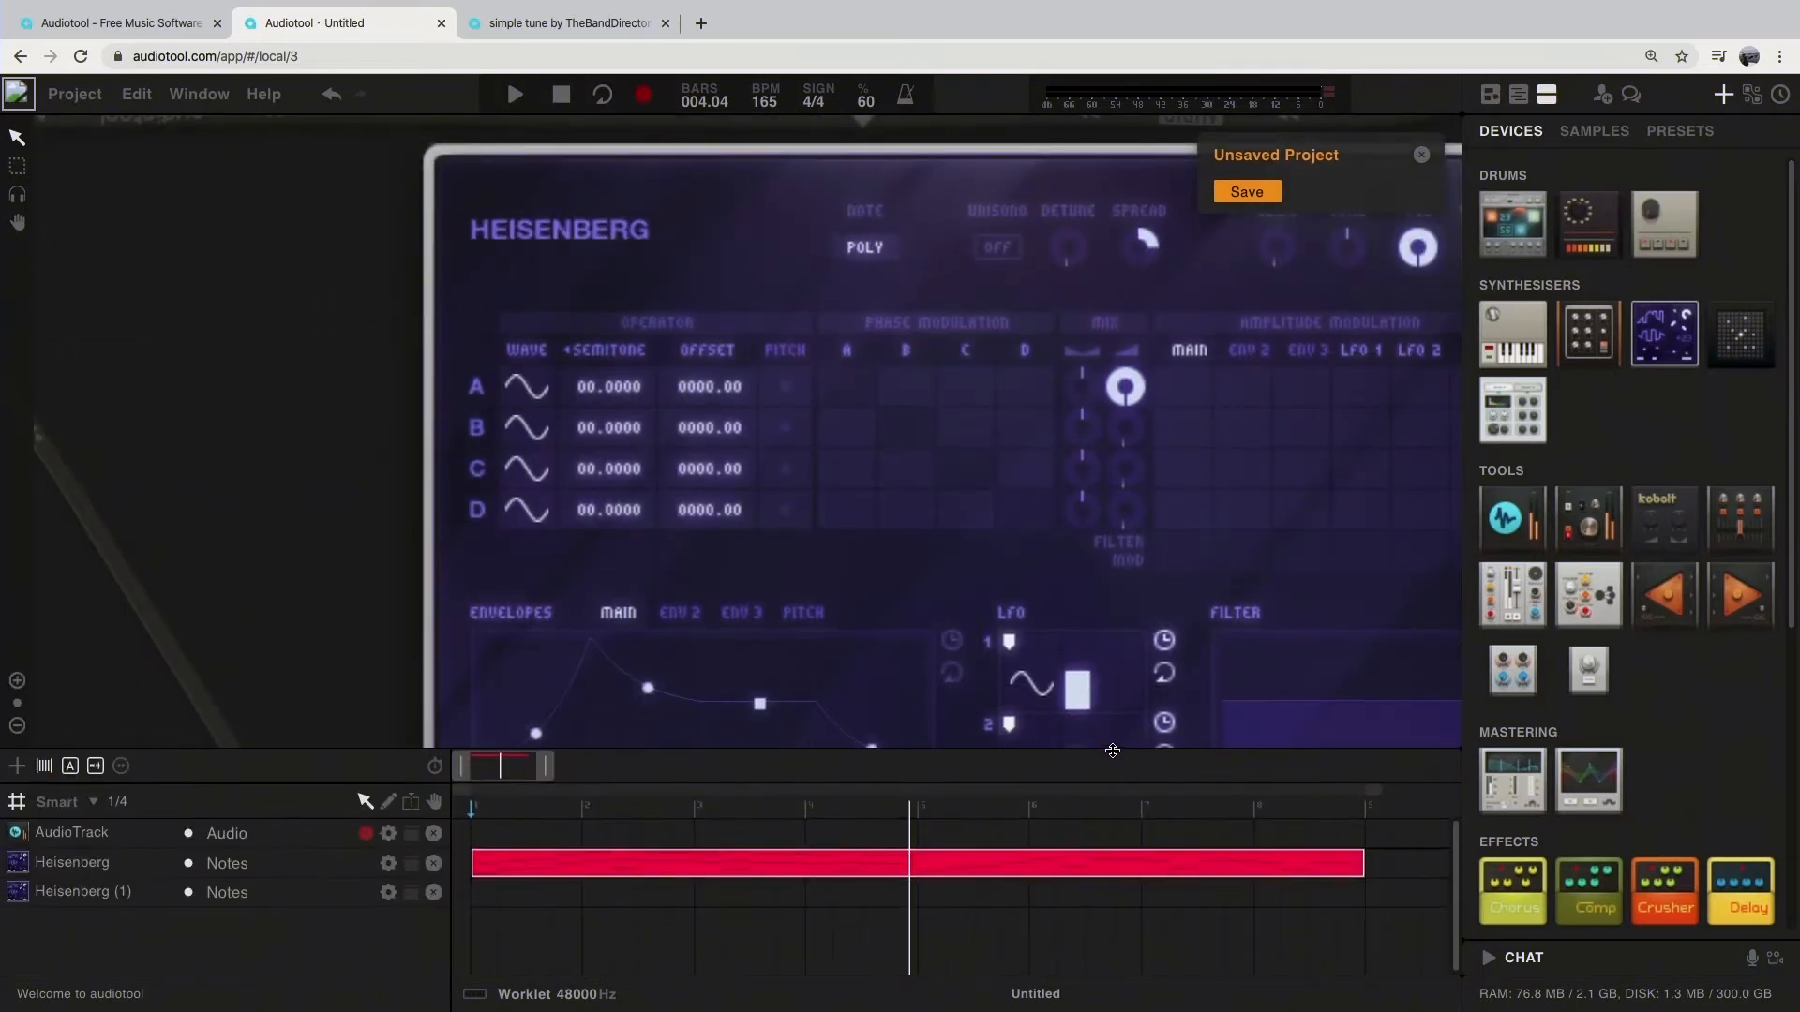
{"action": "left_click_drag", "start_coordinate": [984, 752], "coordinate": [1015, 973]}
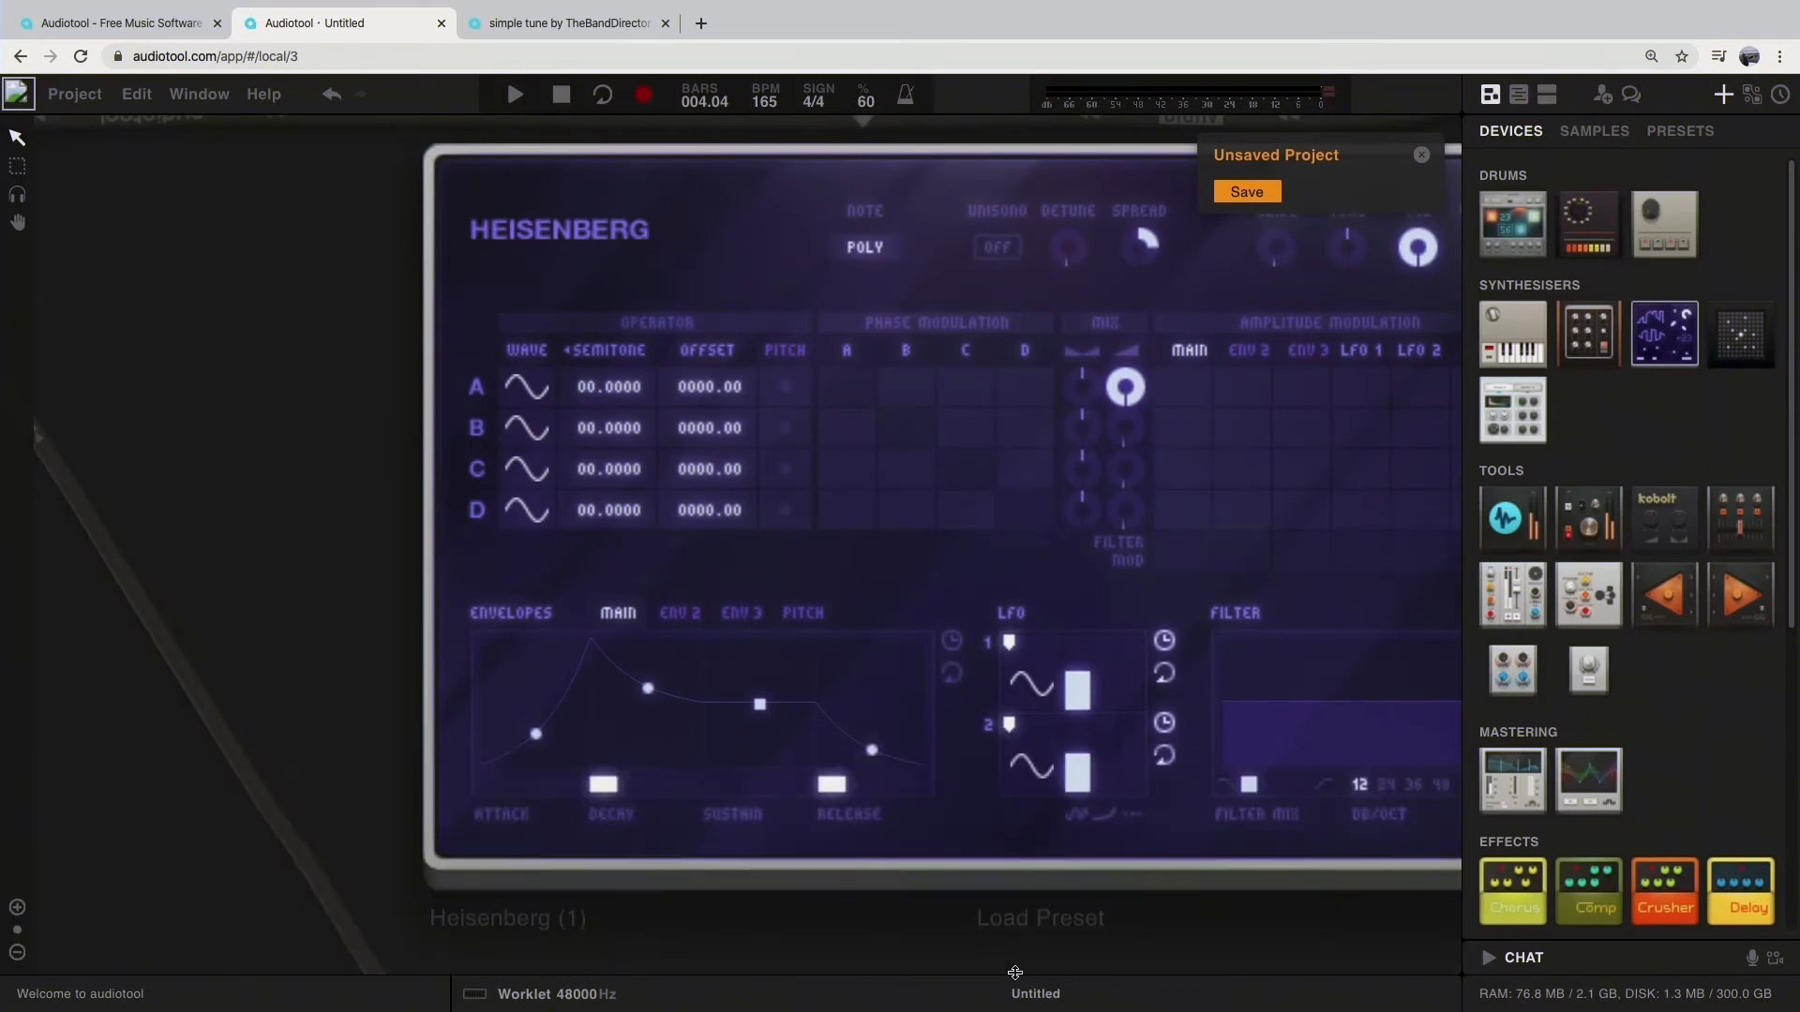
{"action": "key", "text": "Tab"}
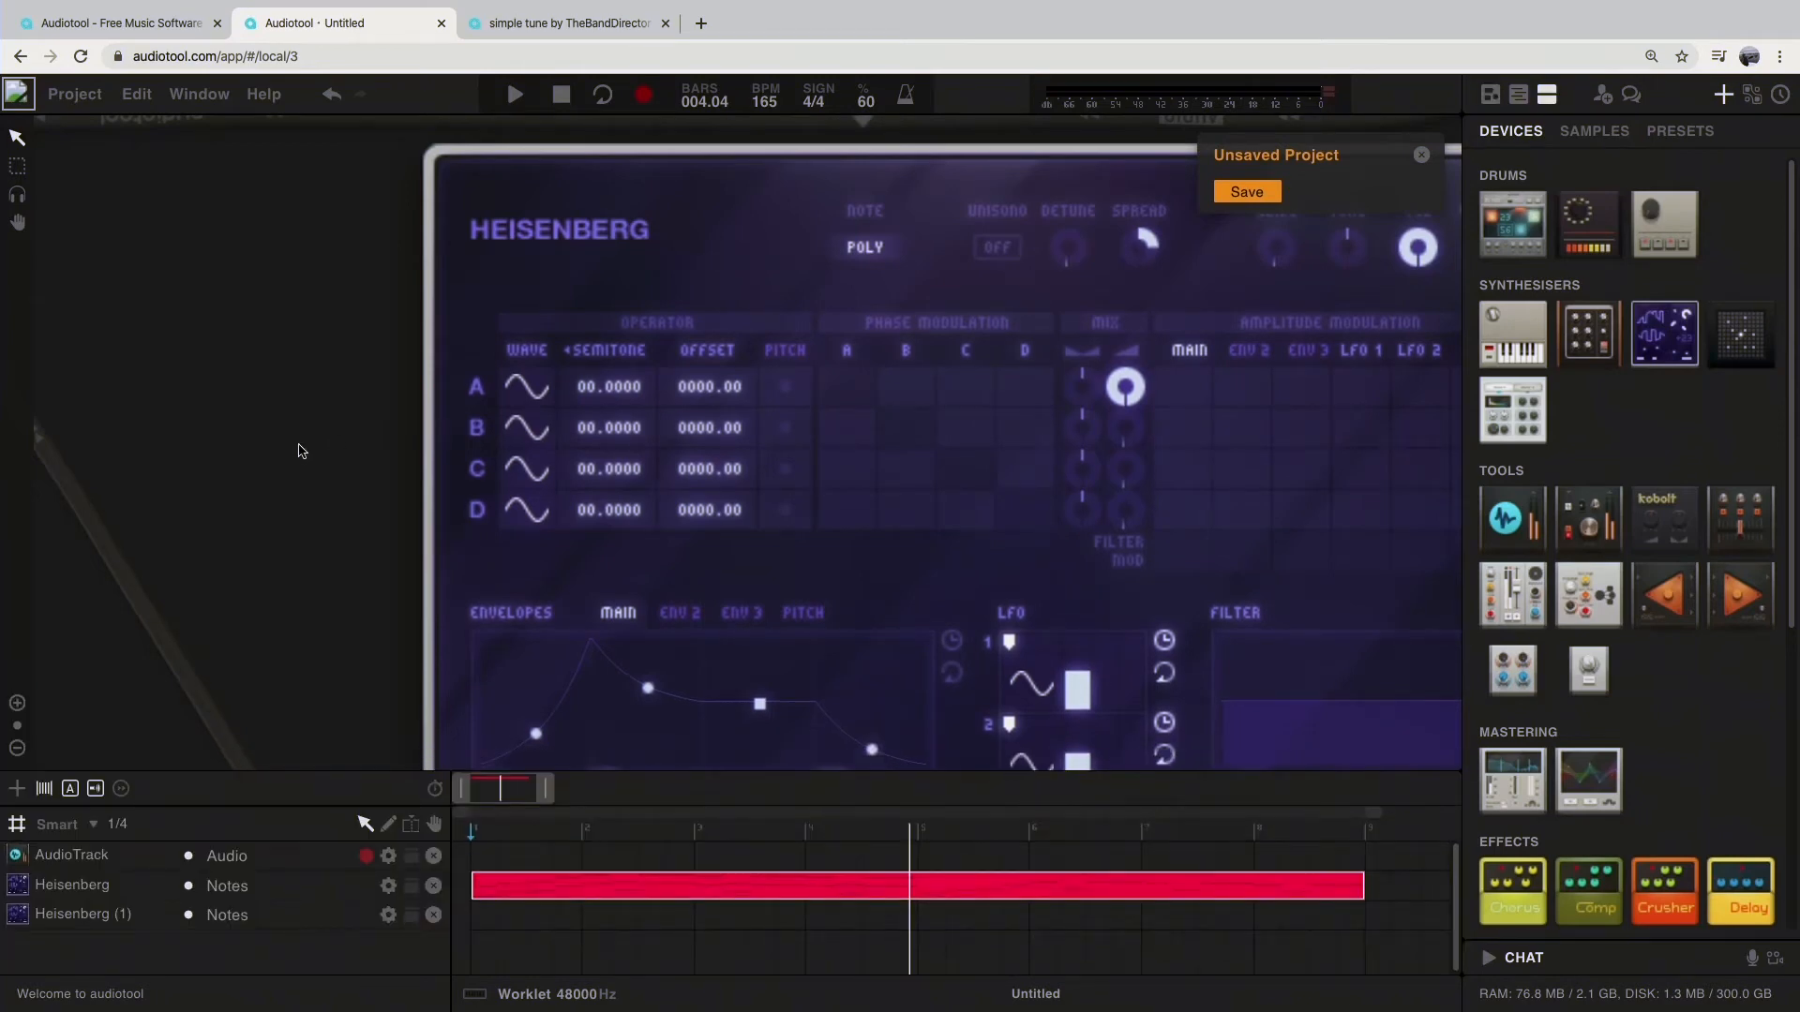
{"action": "scroll", "coordinate": [287, 368], "scroll_direction": "up", "scroll_amount": 2}
{"action": "scroll", "coordinate": [325, 355], "scroll_direction": "down", "scroll_amount": 5}
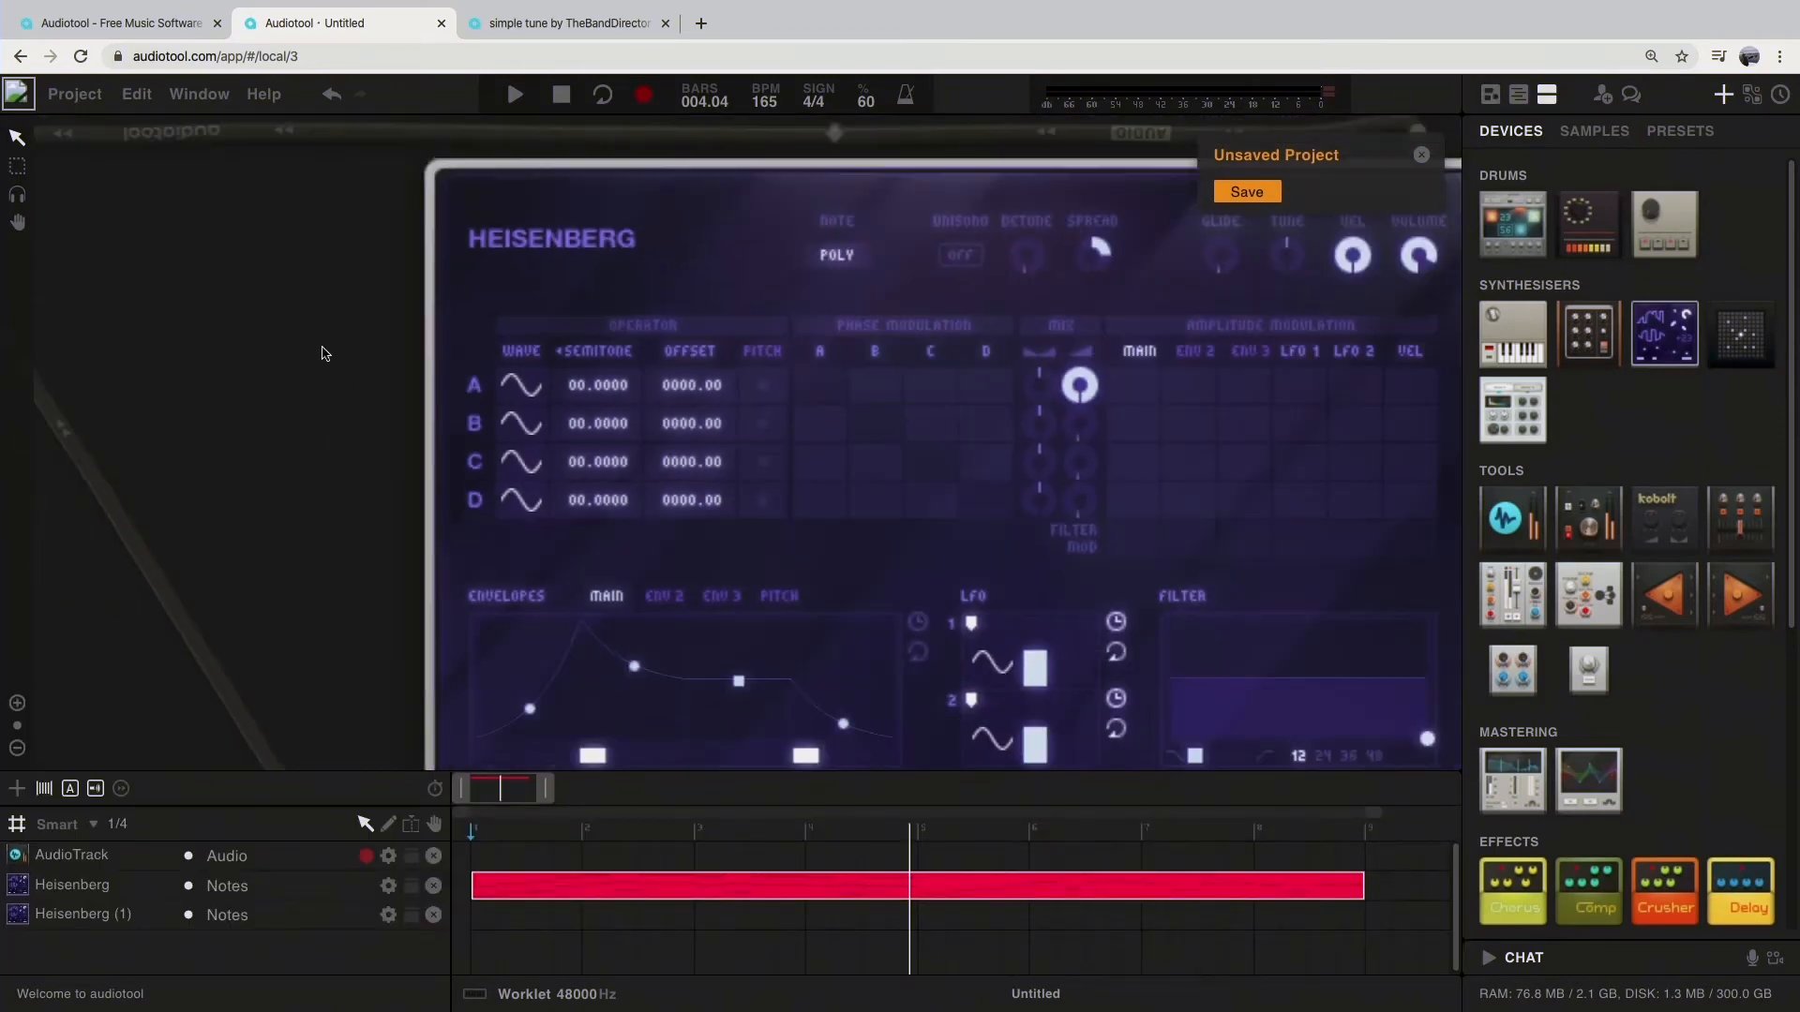
Step: Bring the whole second Heisenberg into view, turn on looping for bar 1 to bar 5 and start playback
{"action": "left_click_drag", "start_coordinate": [315, 335], "coordinate": [410, 417]}
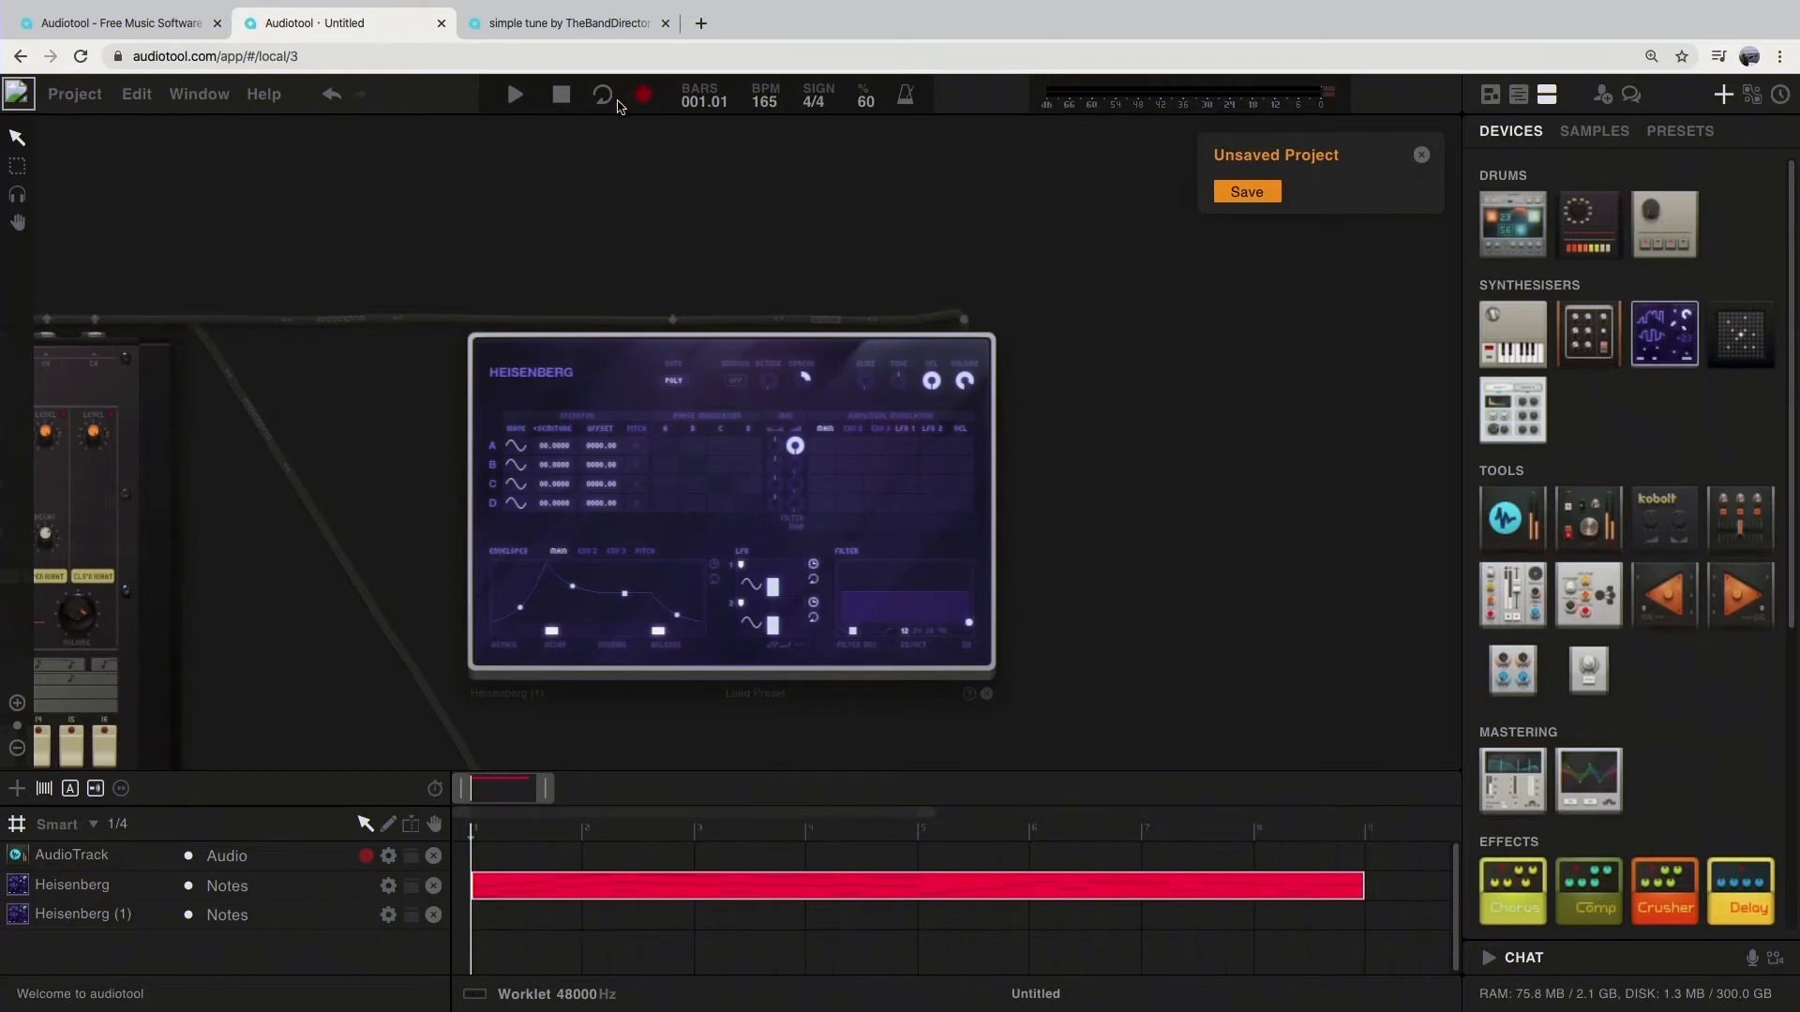
{"action": "left_click", "coordinate": [606, 97]}
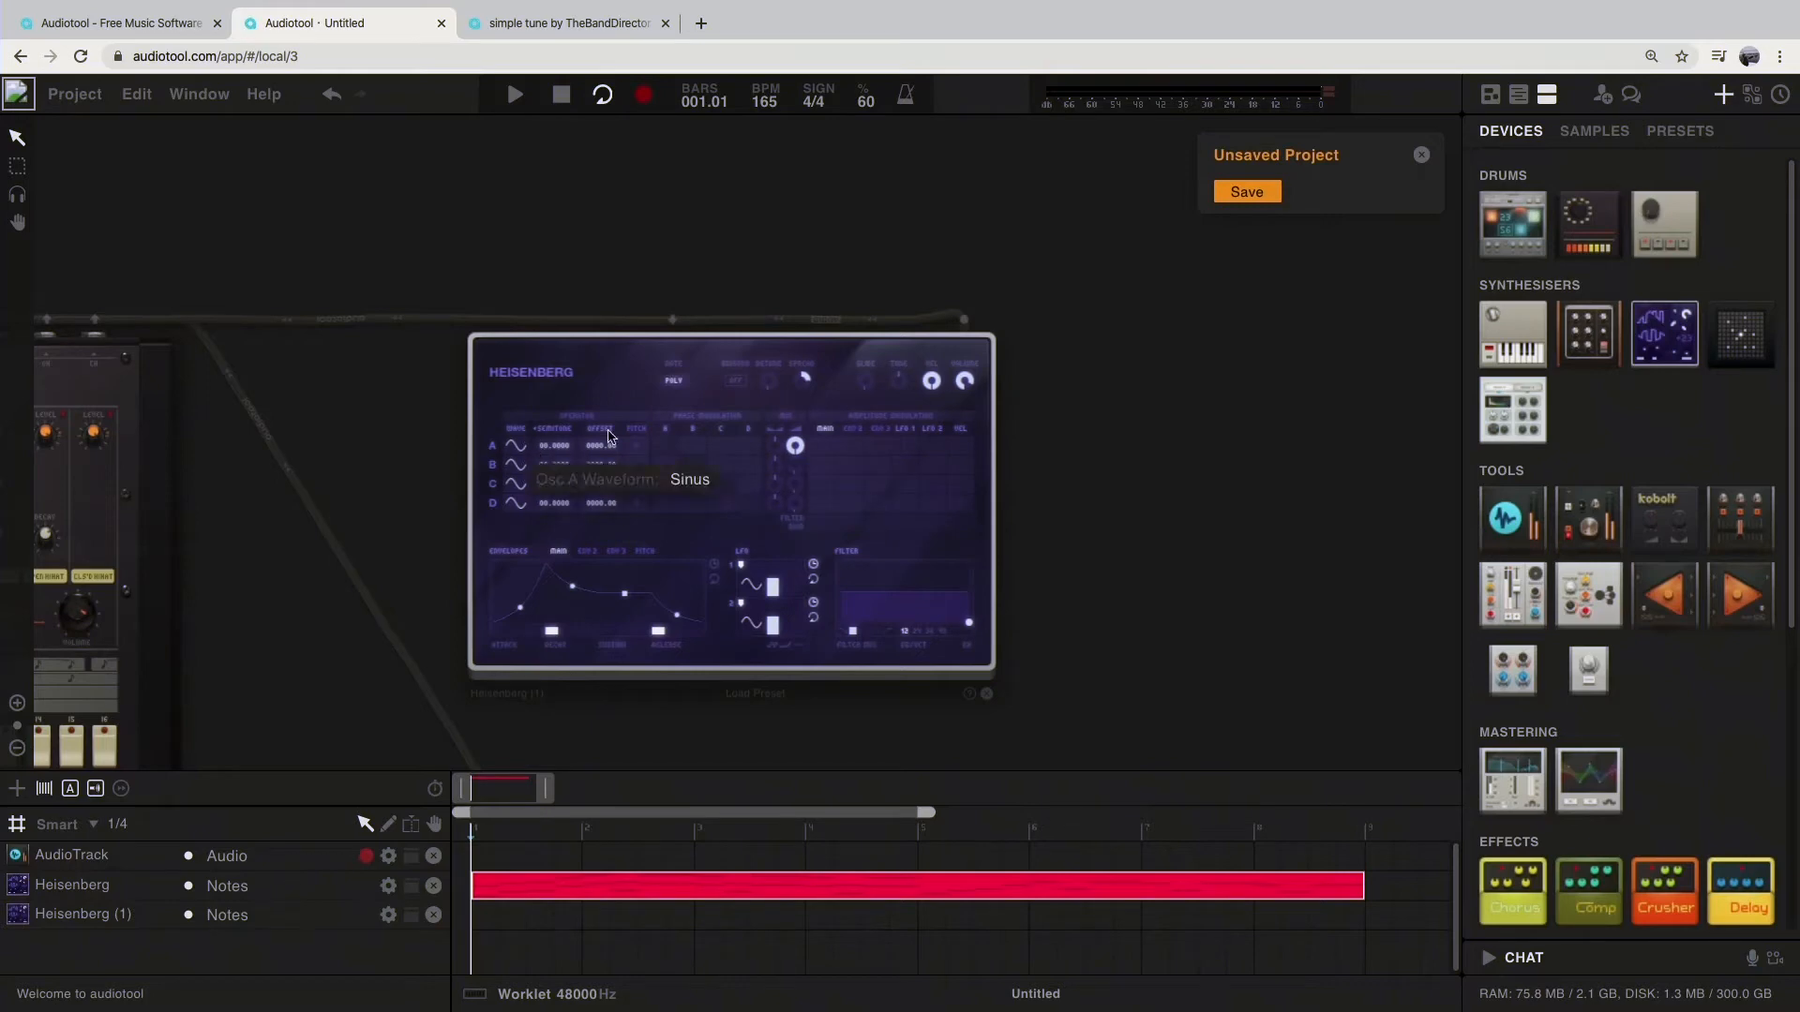
{"action": "key", "text": "space"}
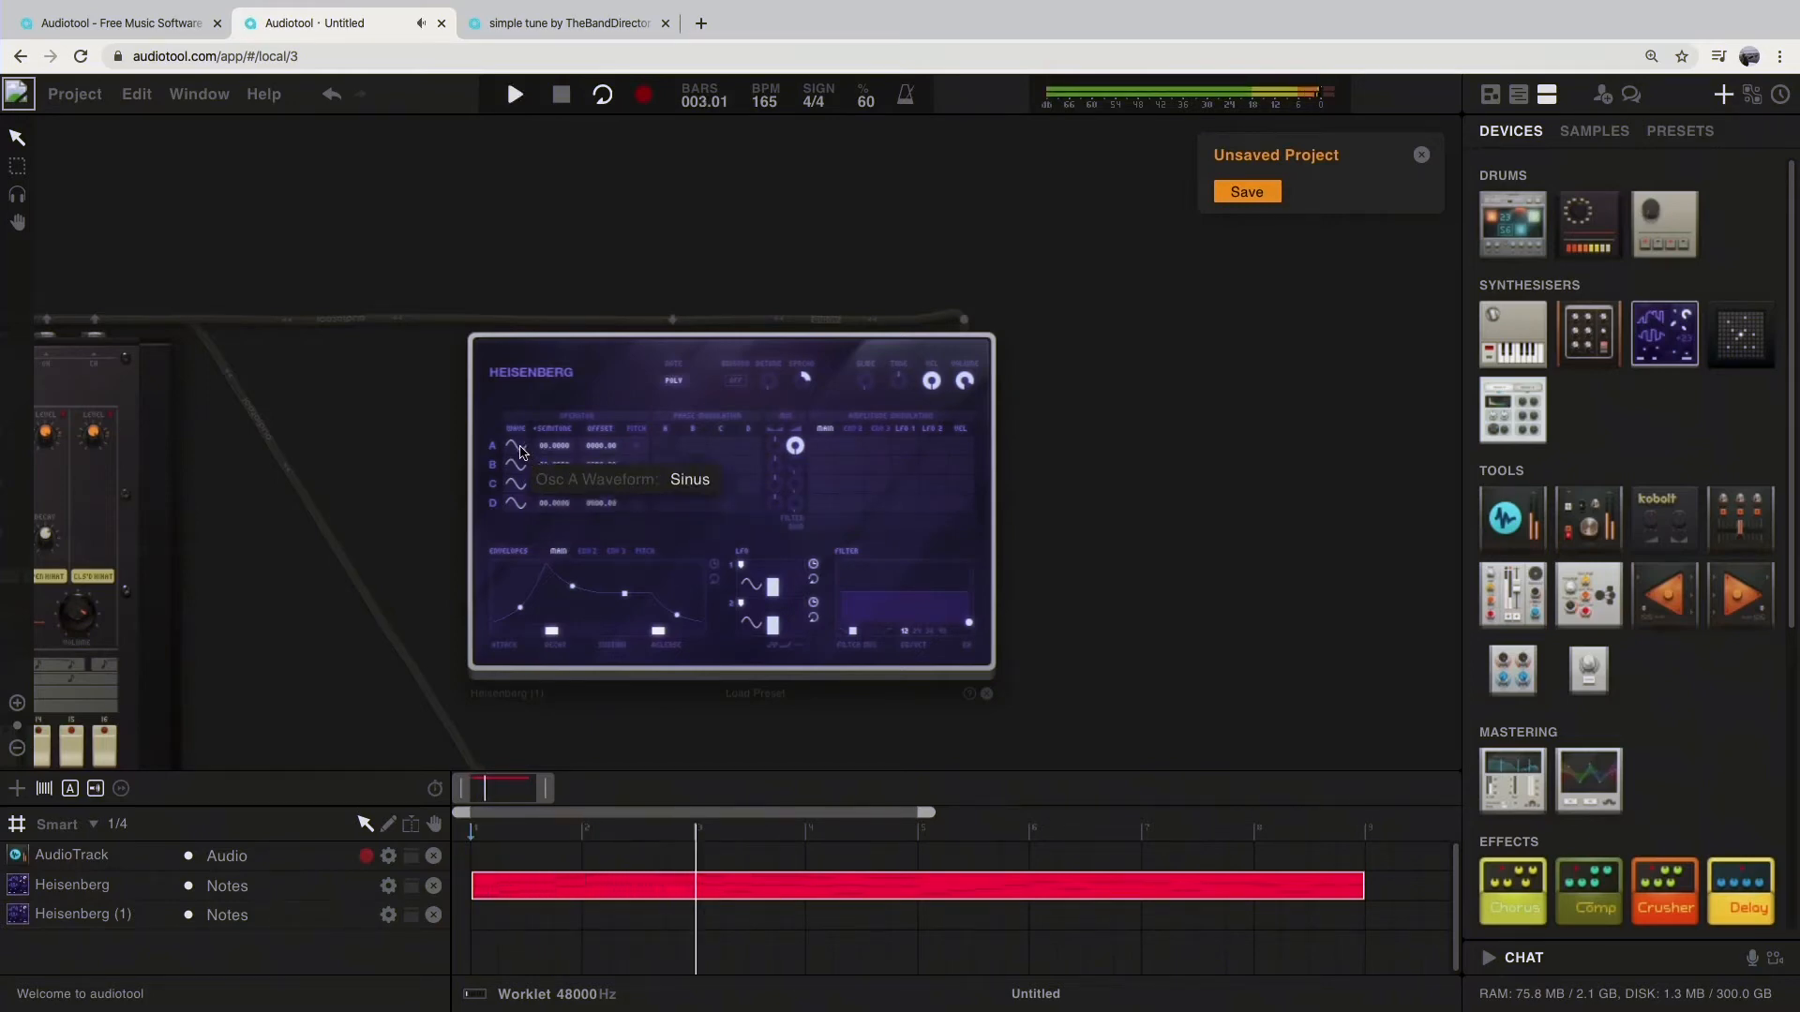
Step: Try several waveforms for oscillator A of the second Heisenberg, ending with Sawtooth Up, and stop playback
{"action": "left_click", "coordinate": [518, 447]}
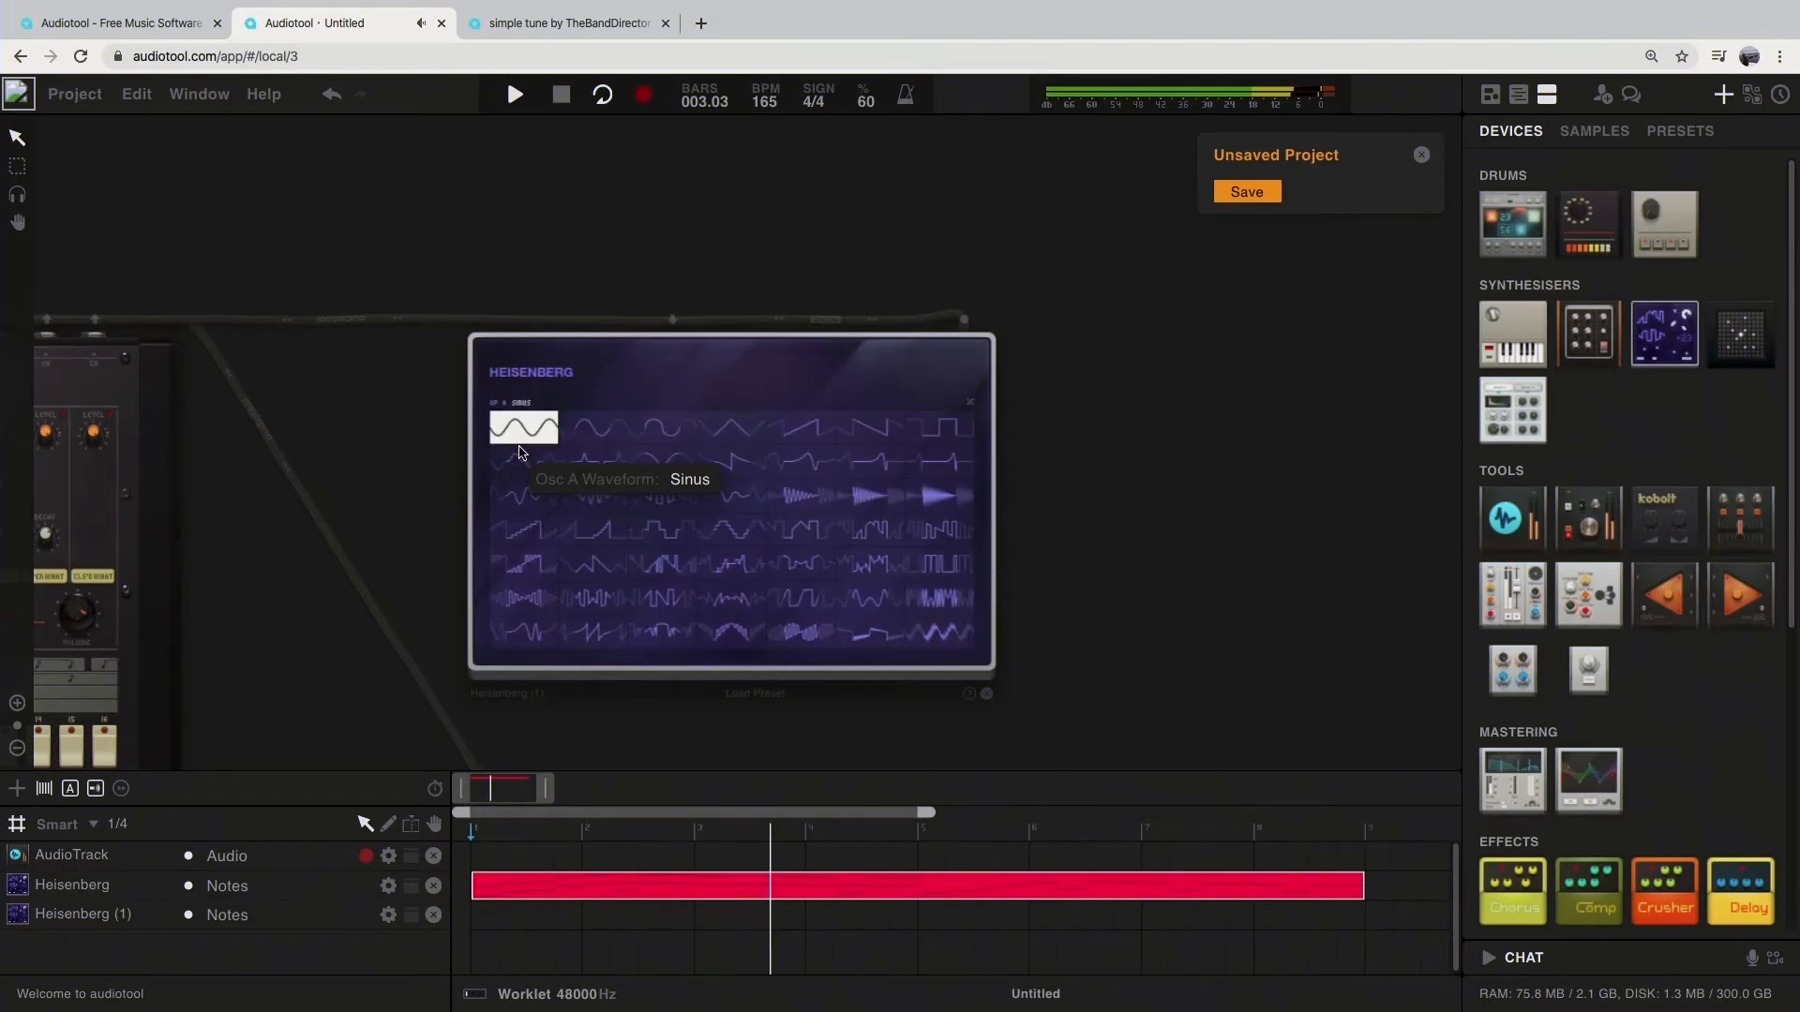
{"action": "left_click", "coordinate": [593, 428]}
{"action": "left_click", "coordinate": [683, 438]}
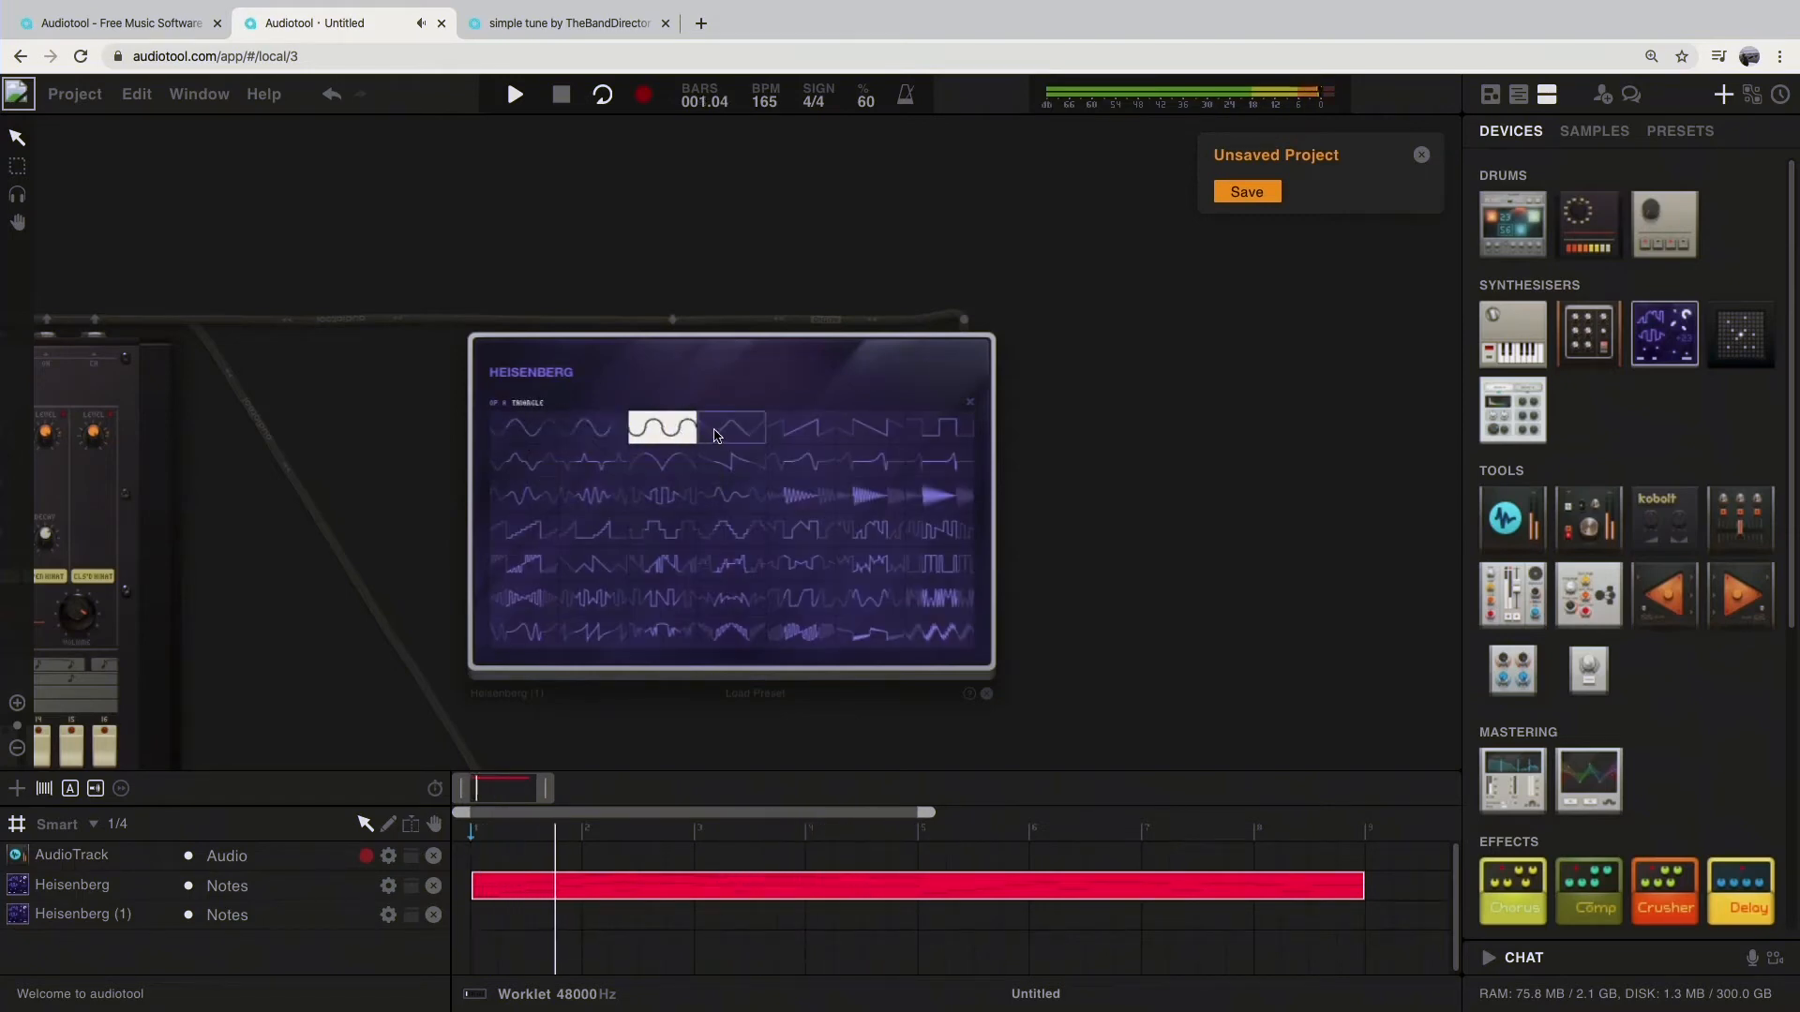
{"action": "left_click", "coordinate": [764, 433]}
{"action": "left_click", "coordinate": [799, 430]}
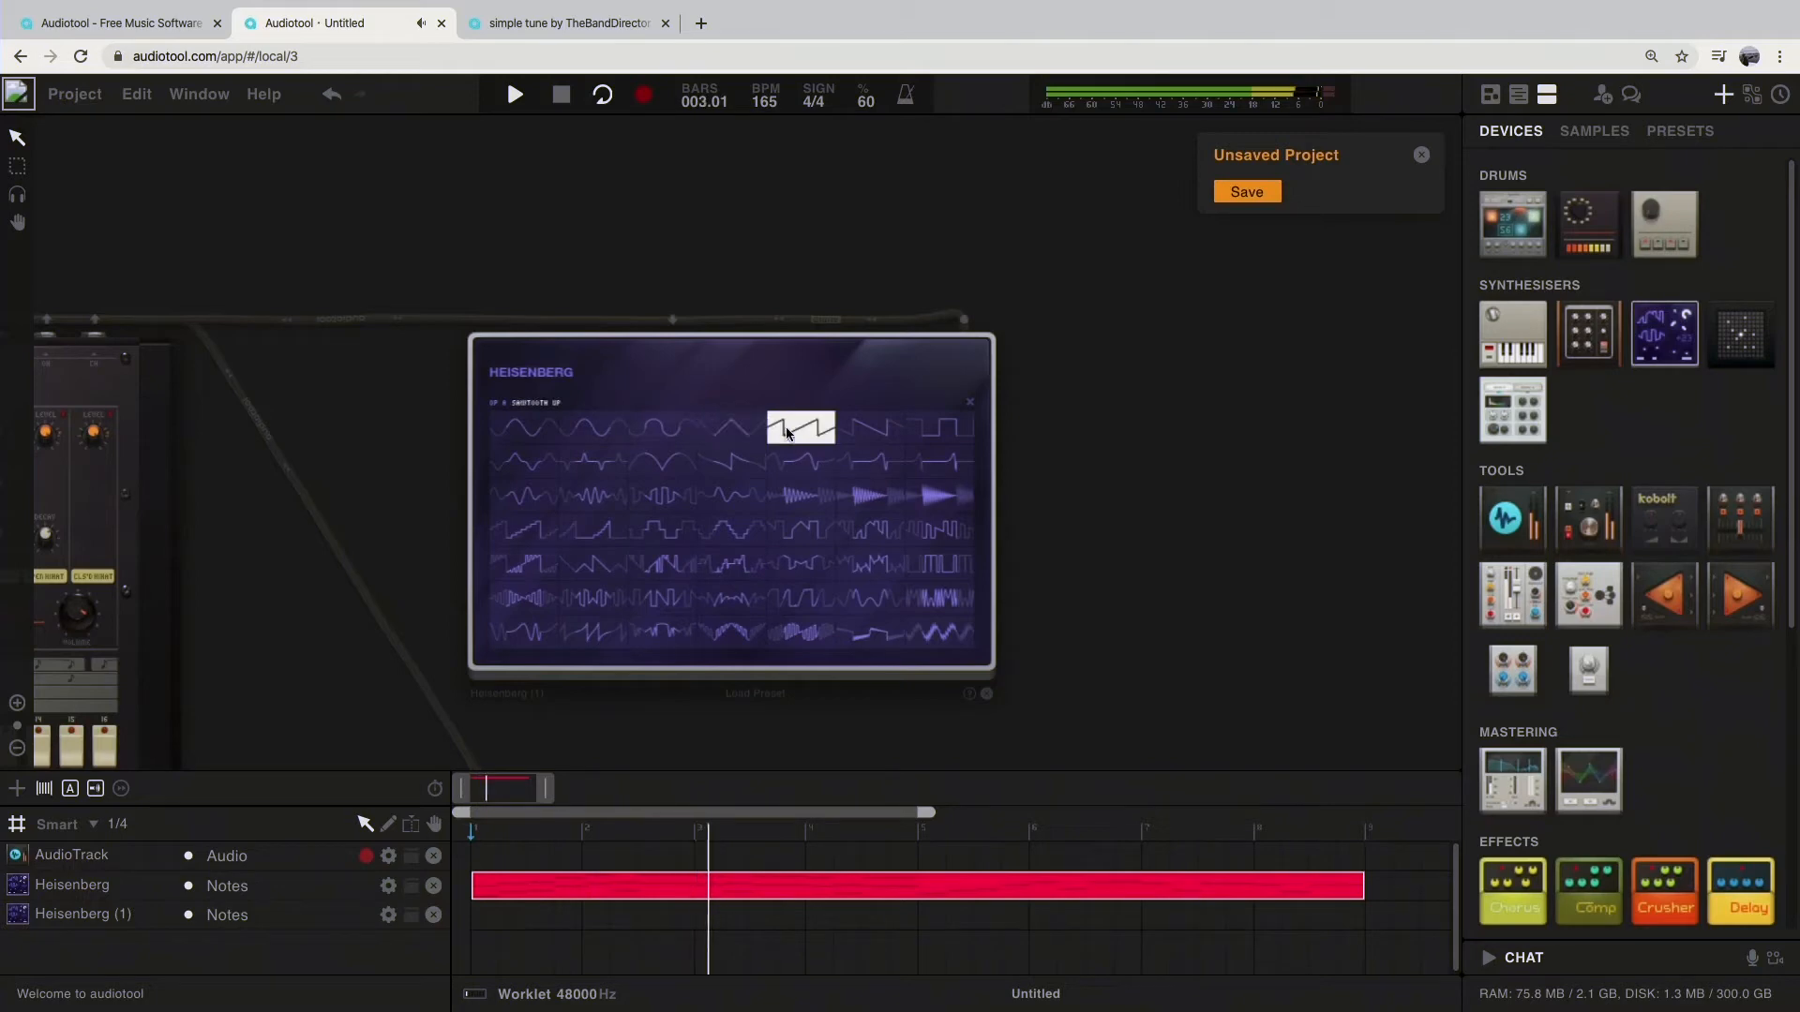
{"action": "left_click", "coordinate": [902, 380]}
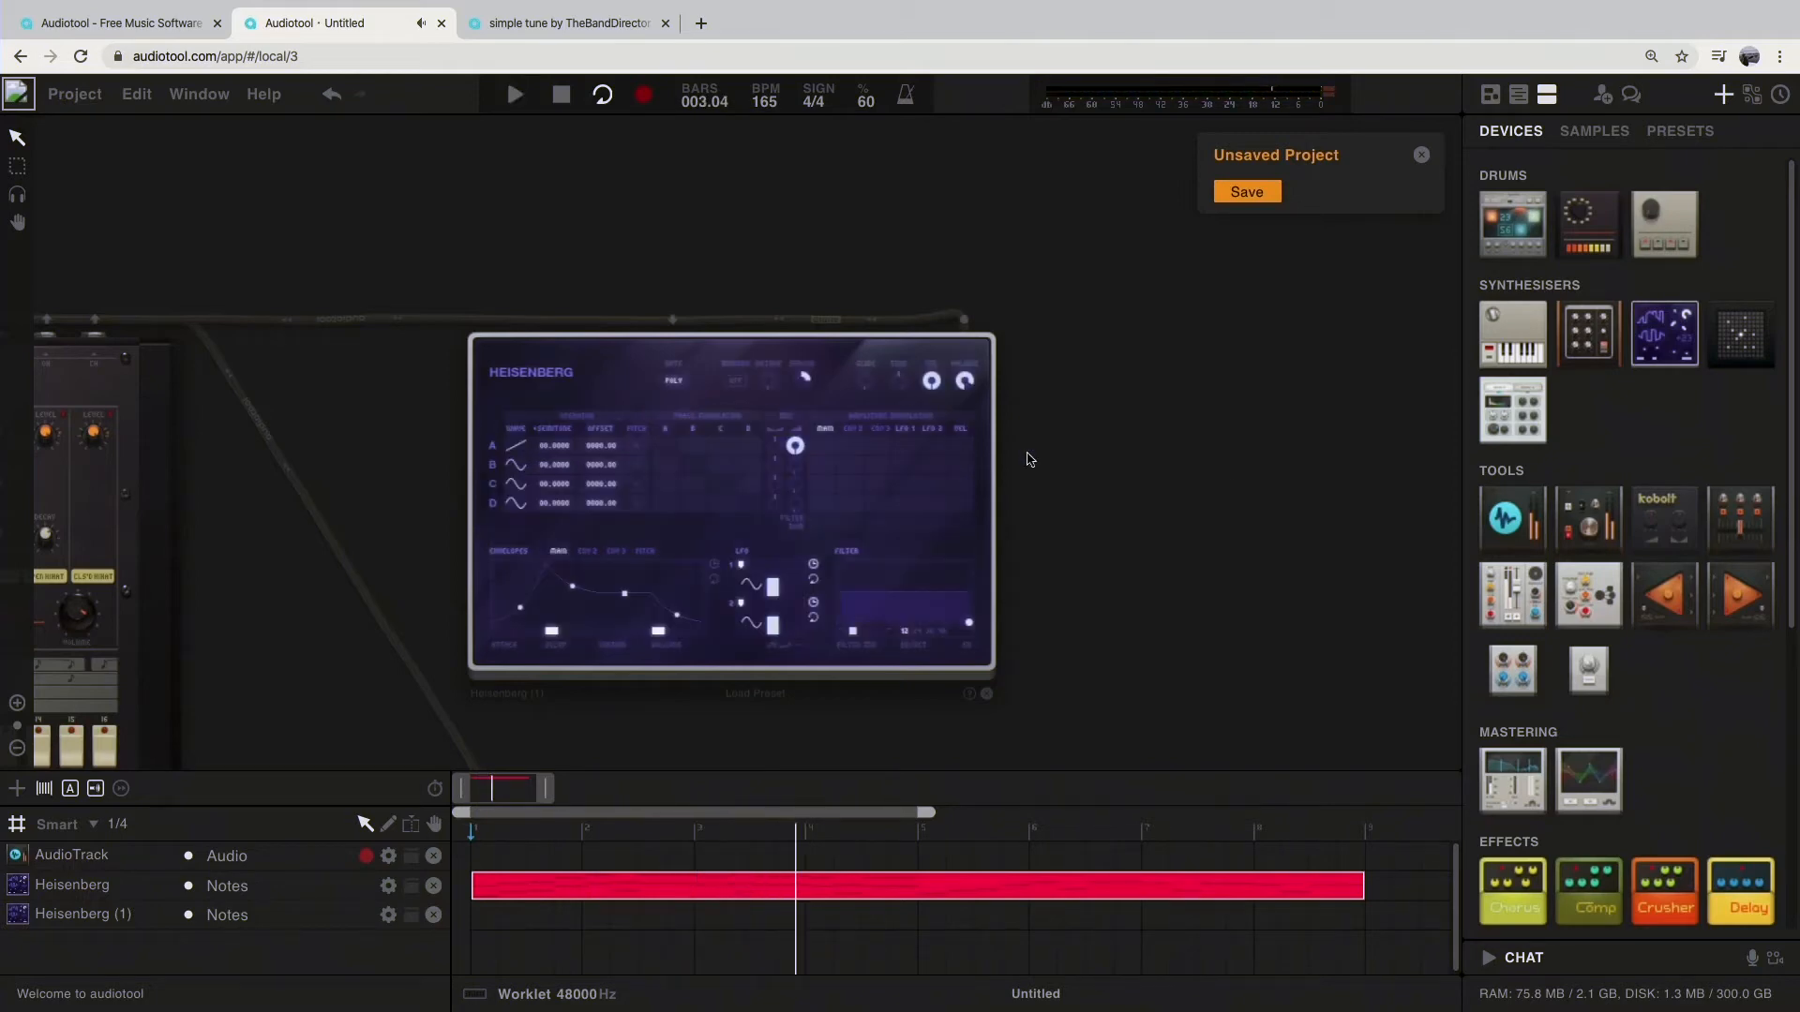
Step: Delete the second Heisenberg synthesiser from the desktop
{"action": "scroll", "coordinate": [1222, 479], "scroll_direction": "down", "scroll_amount": 5}
{"action": "left_click_drag", "start_coordinate": [1222, 479], "coordinate": [1221, 367]}
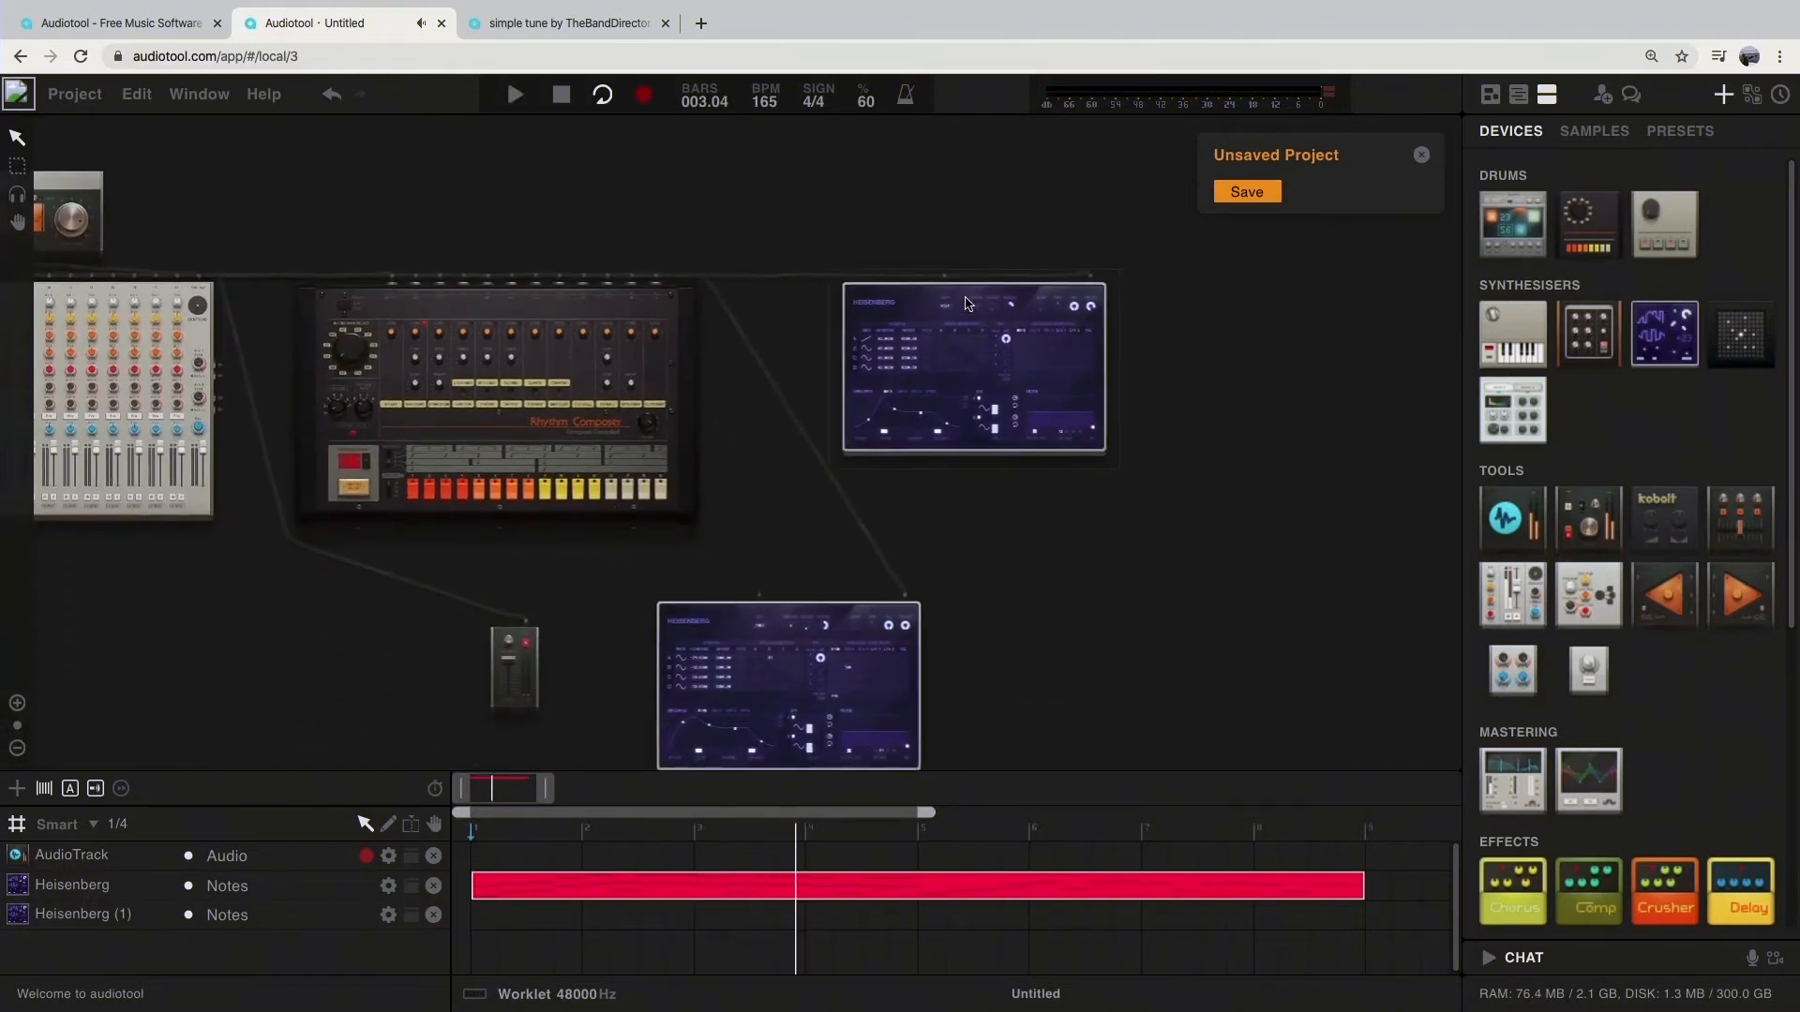
{"action": "key", "text": "Delete"}
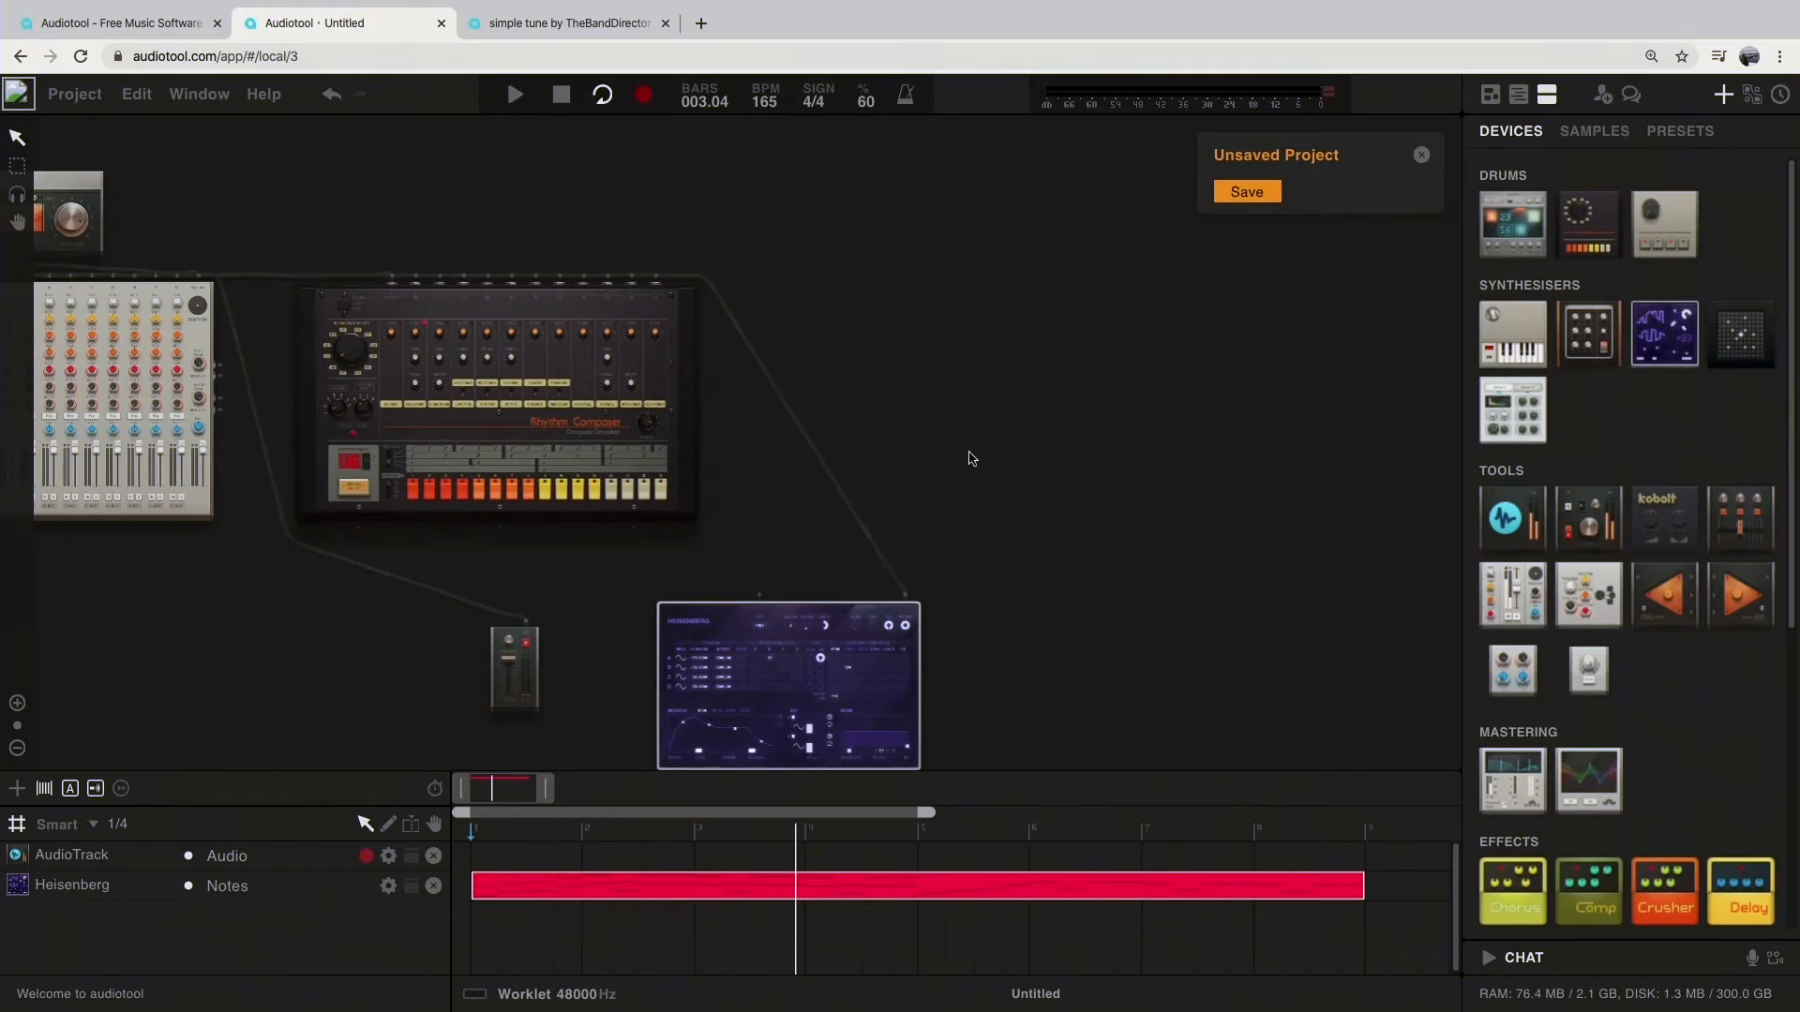
Step: Play the loop and try oscillator A's first-row waveforms, from Parabola through to Square, on the remaining Heisenberg
{"action": "left_click_drag", "start_coordinate": [721, 542], "coordinate": [787, 435]}
{"action": "scroll", "coordinate": [751, 541], "scroll_direction": "down", "scroll_amount": 4}
{"action": "scroll", "coordinate": [752, 540], "scroll_direction": "up", "scroll_amount": 6}
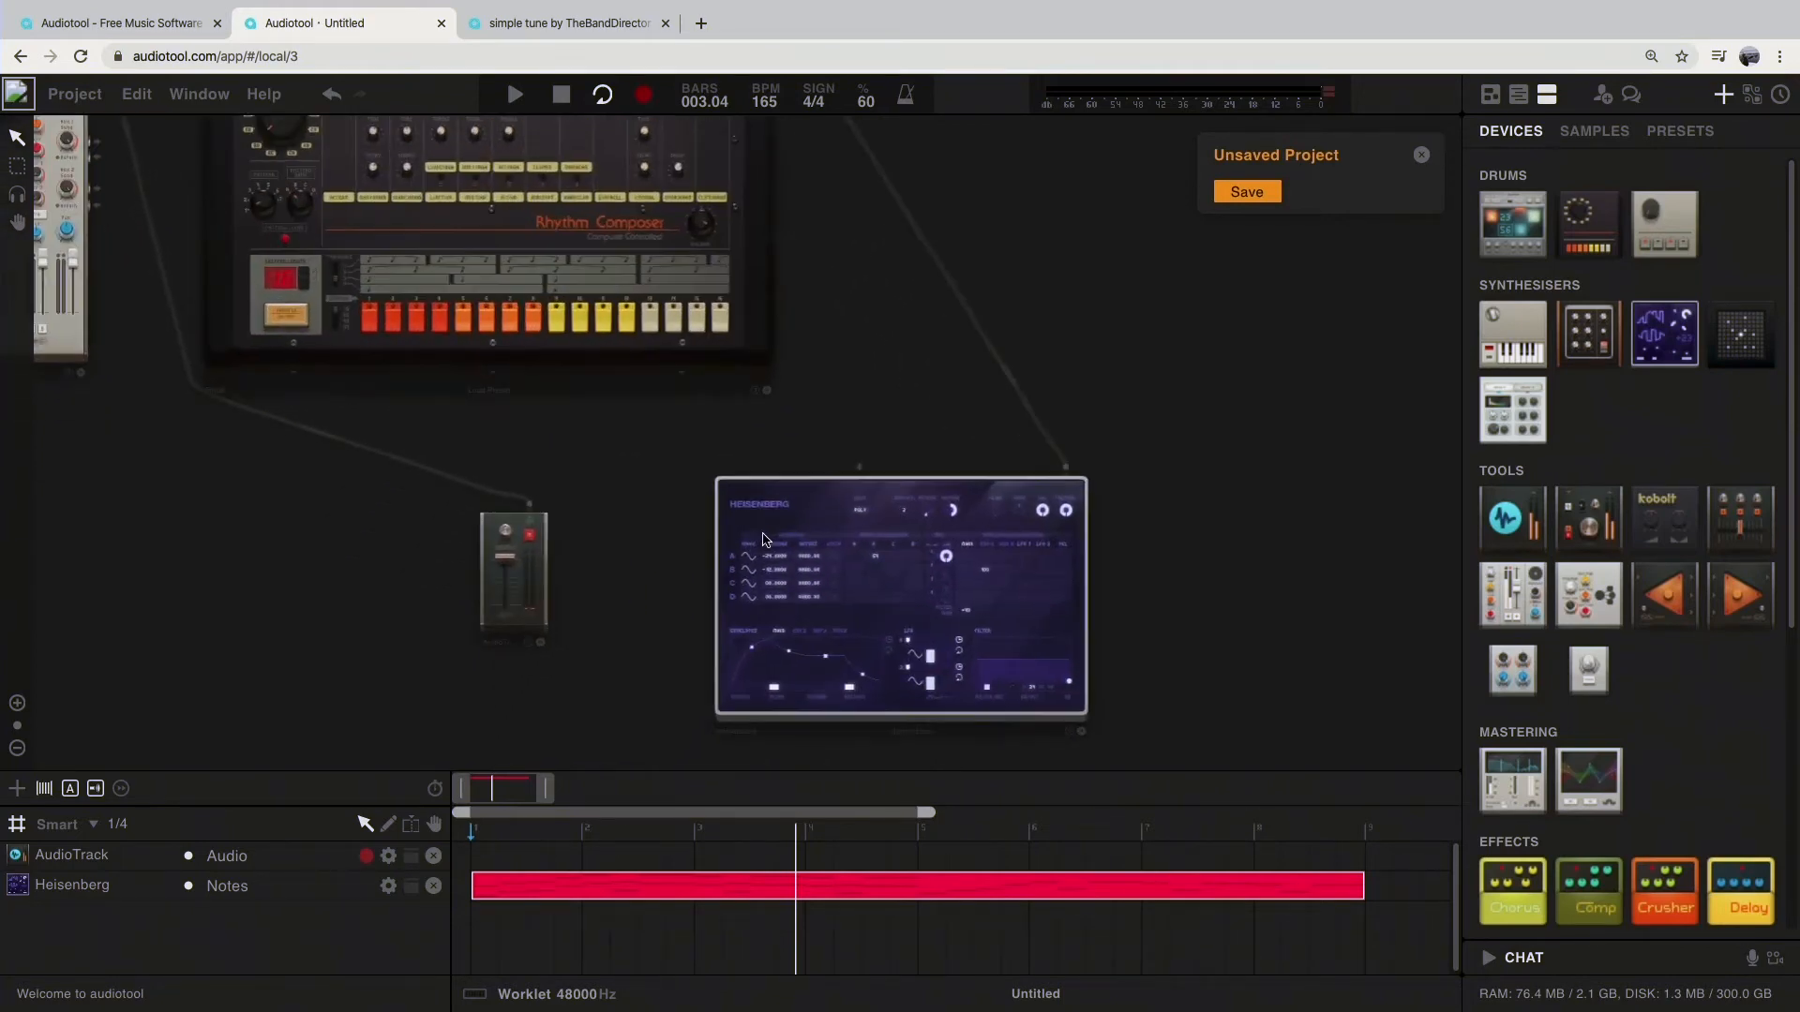
{"action": "scroll", "coordinate": [759, 549], "scroll_direction": "up", "scroll_amount": 3}
{"action": "key", "text": "space"}
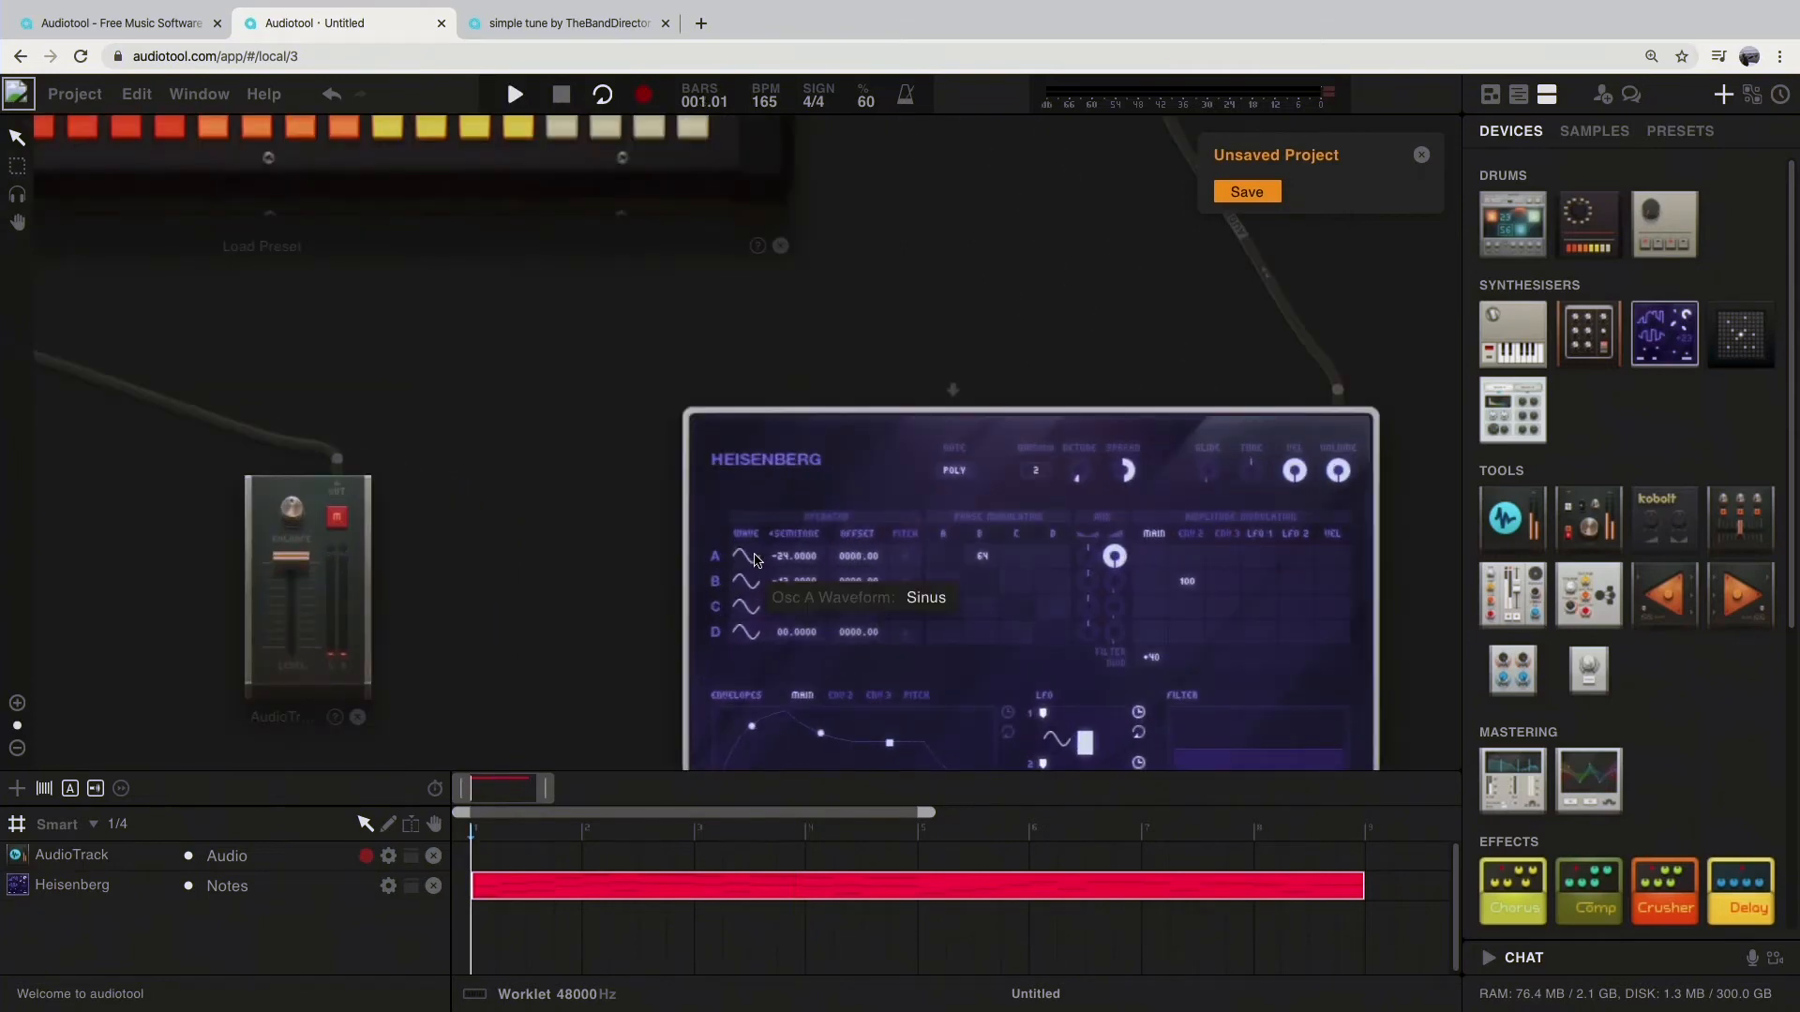
{"action": "left_click", "coordinate": [758, 560]}
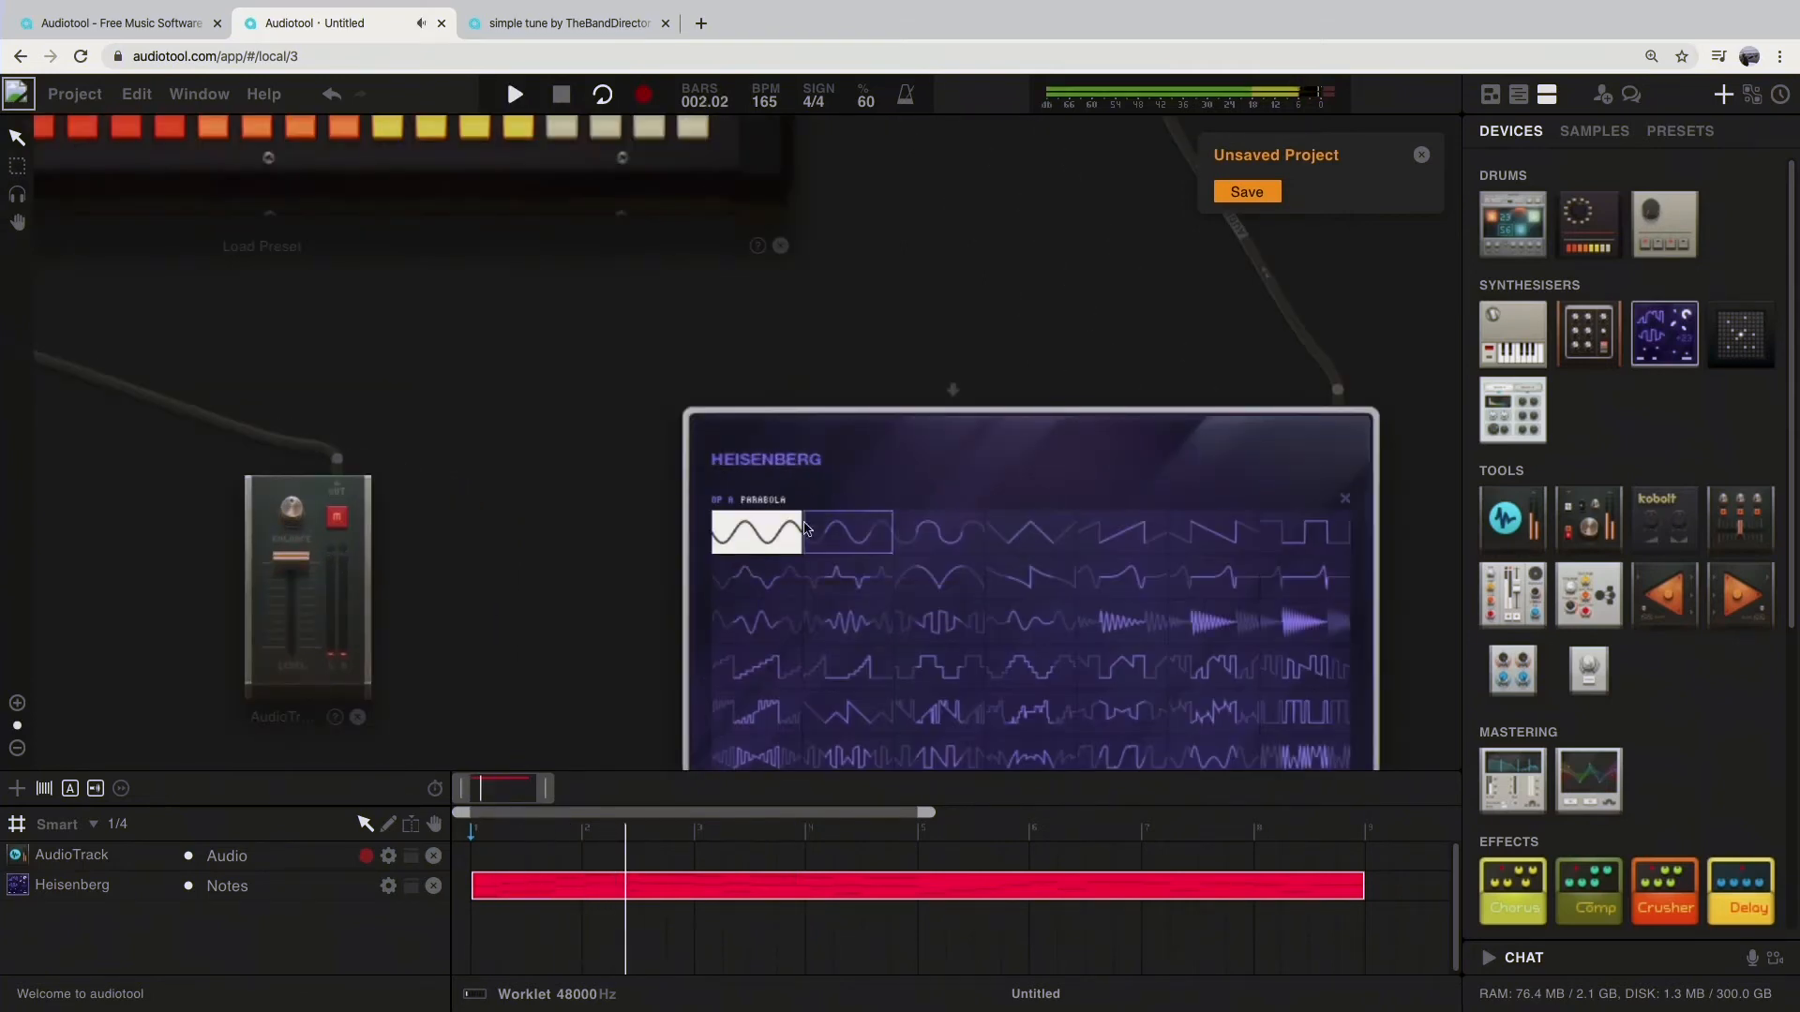
{"action": "left_click", "coordinate": [849, 533]}
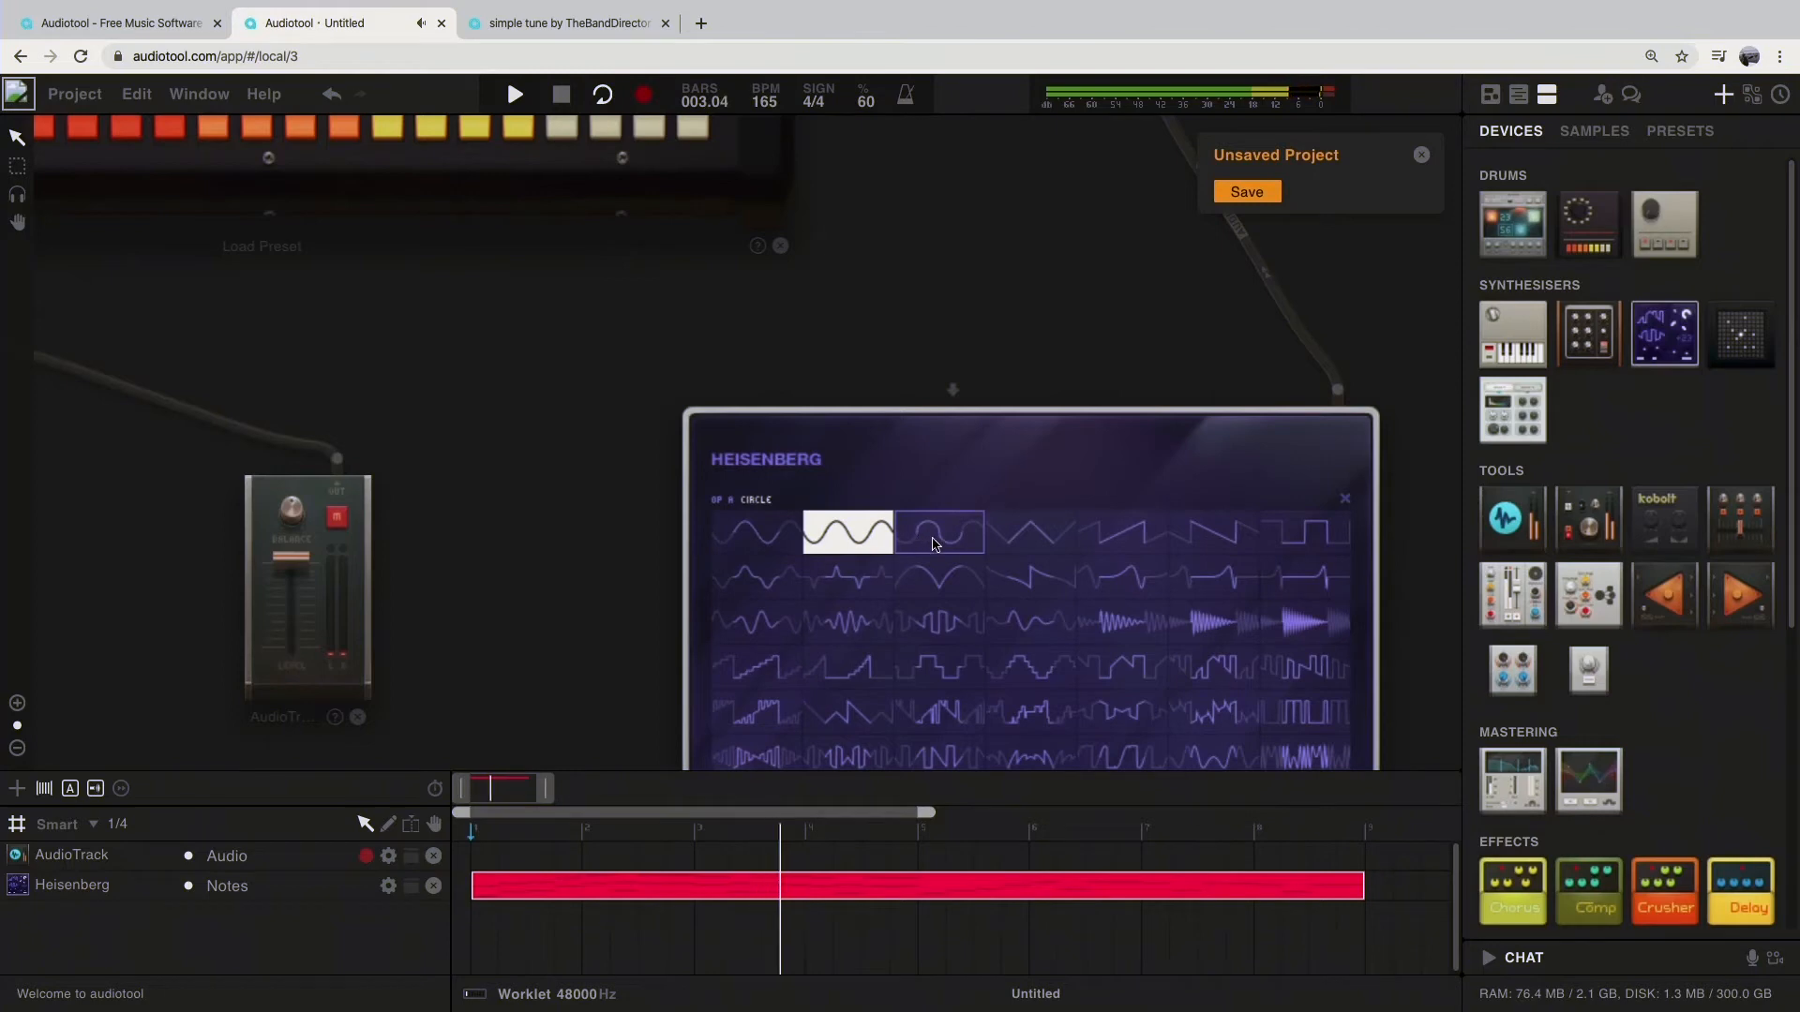
{"action": "left_click", "coordinate": [933, 534]}
{"action": "left_click", "coordinate": [1068, 534]}
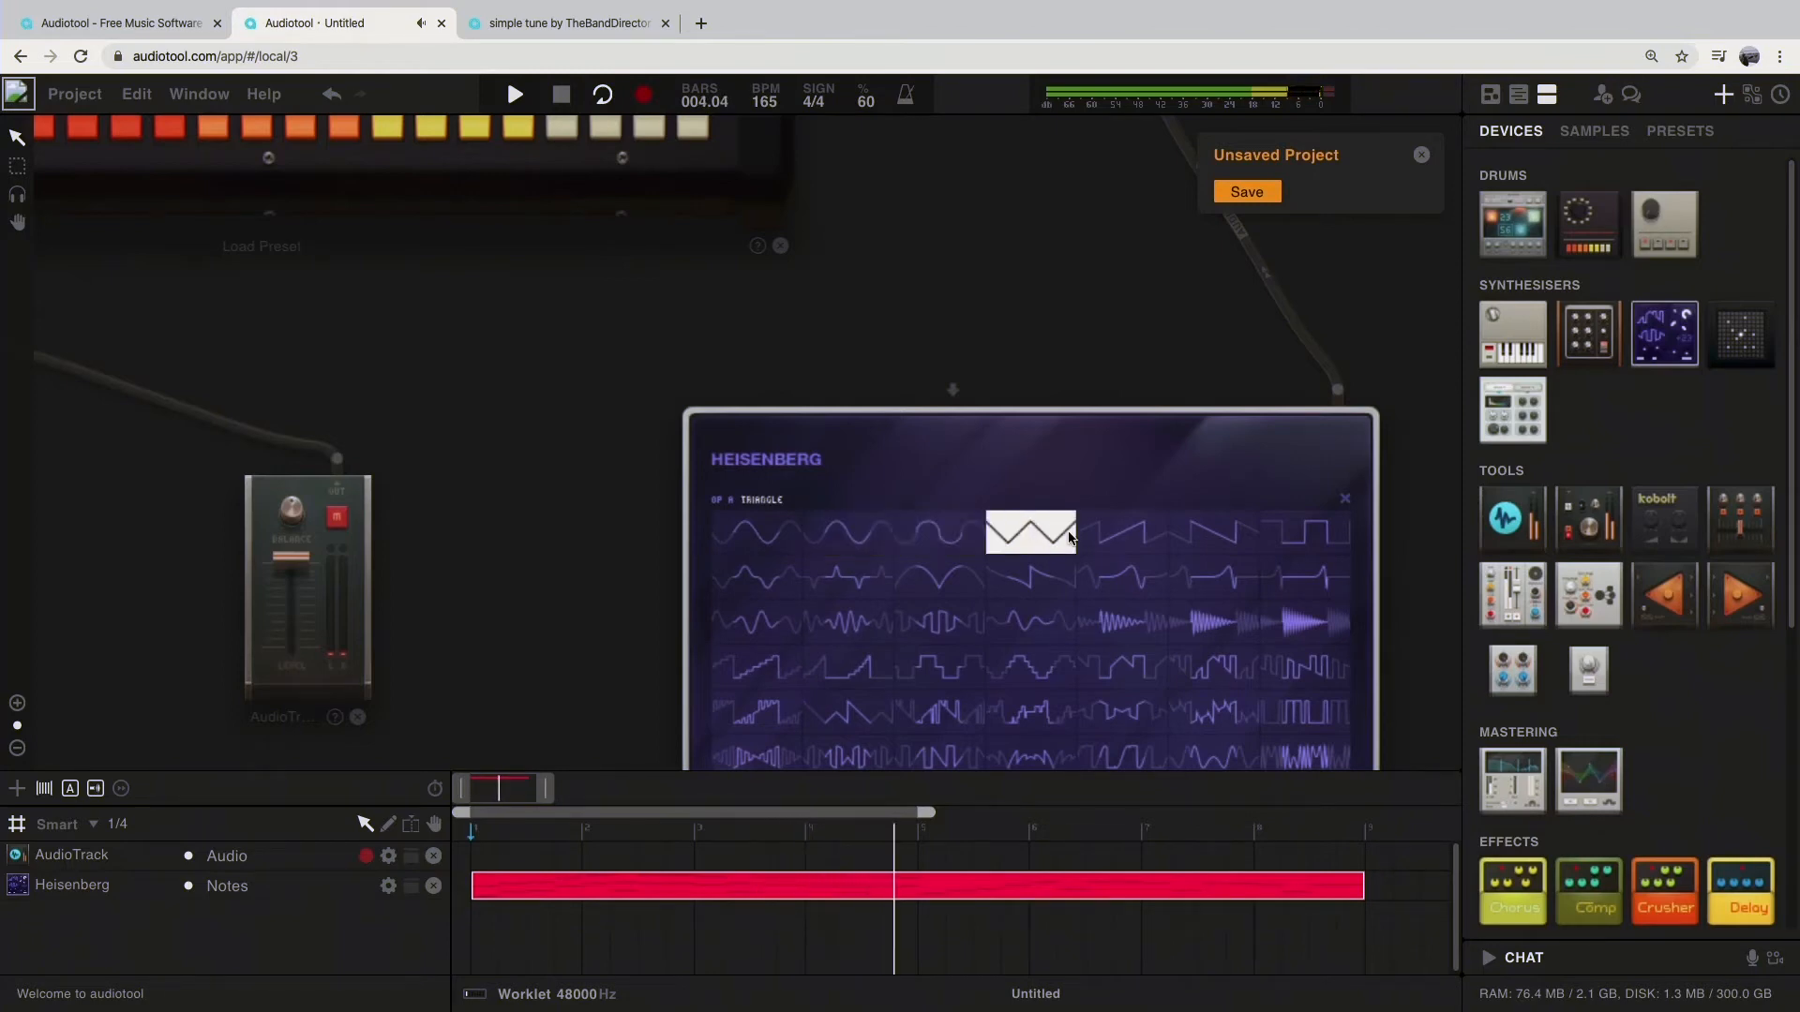
{"action": "left_click", "coordinate": [1117, 534]}
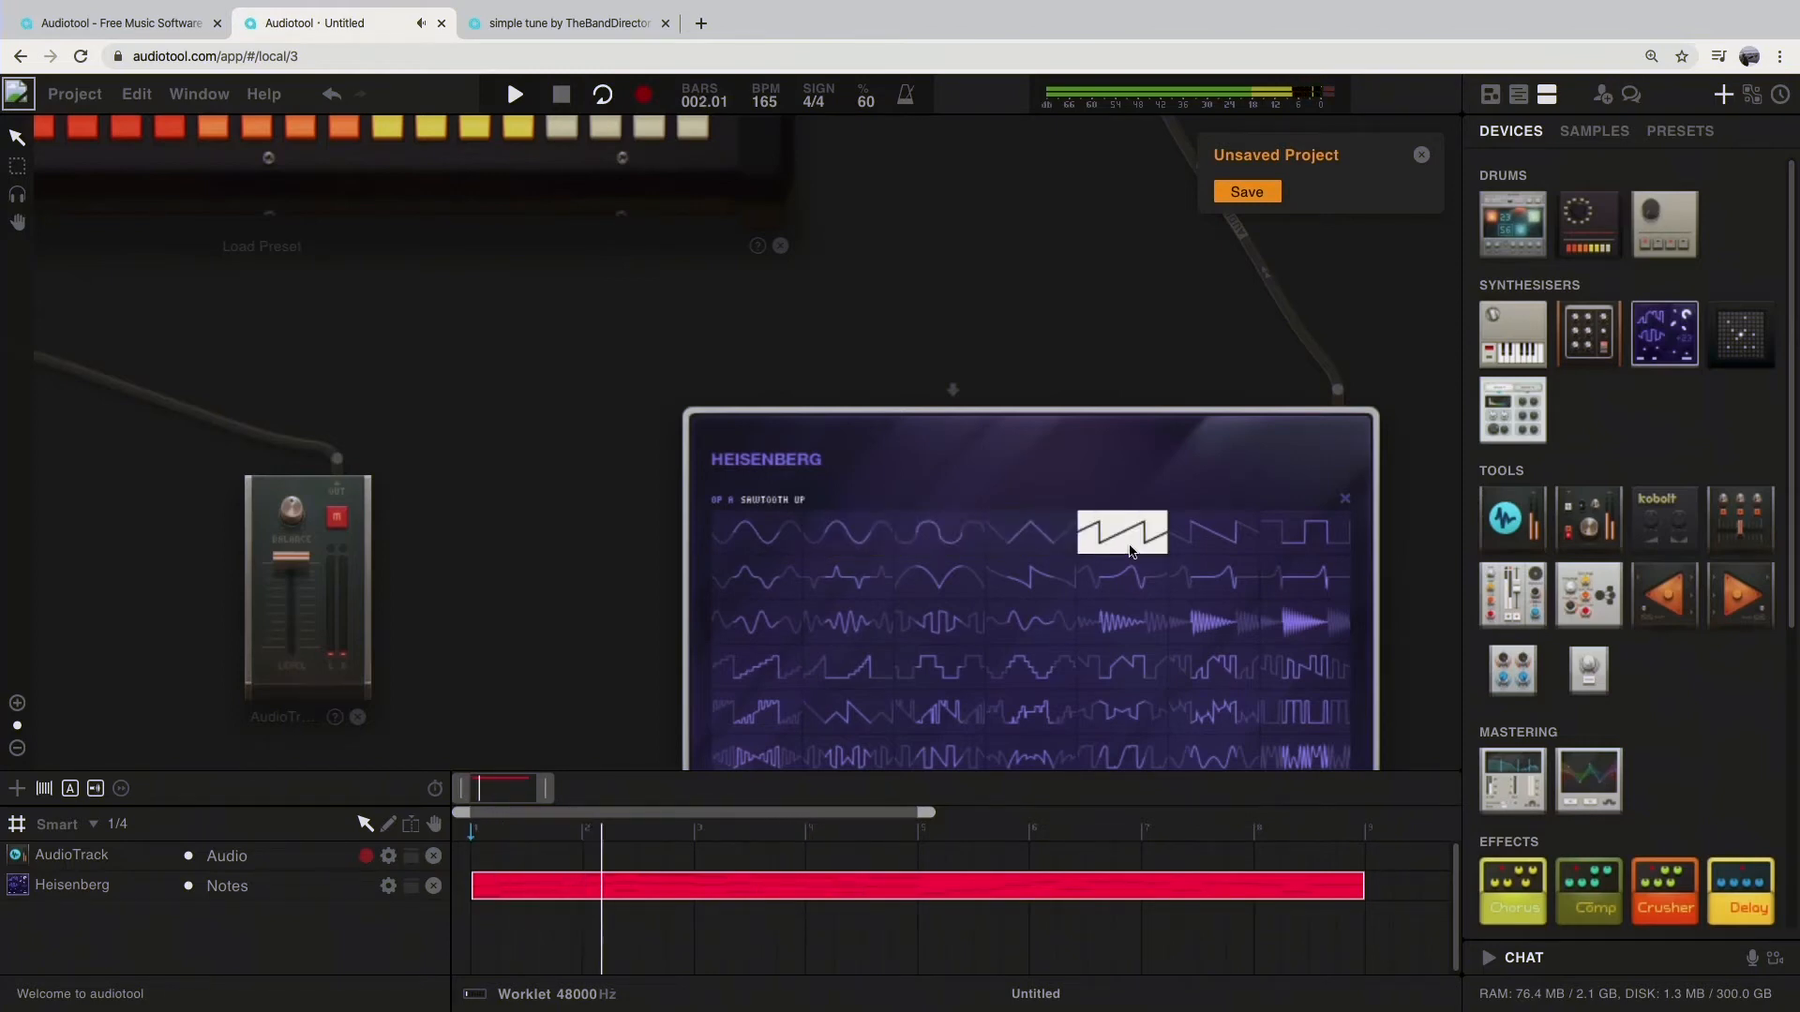
{"action": "left_click", "coordinate": [1209, 542]}
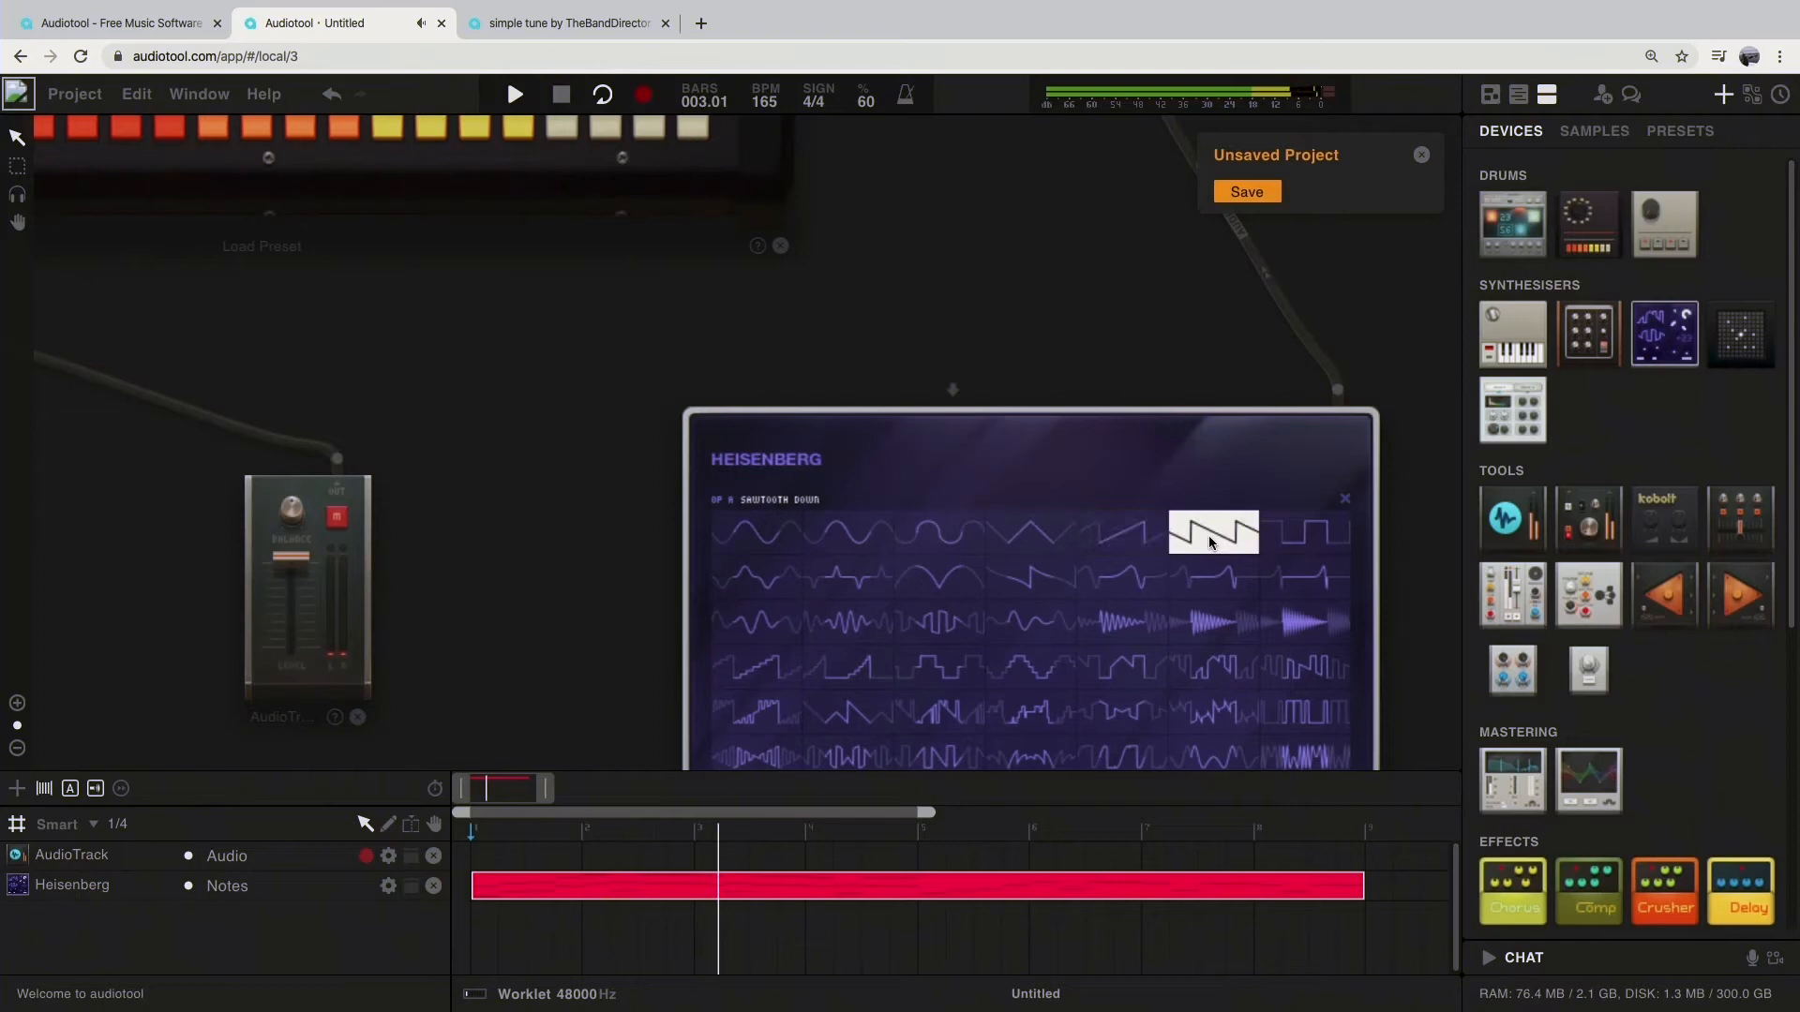
{"action": "left_click", "coordinate": [1305, 532]}
Step: Try the first six second-row waveforms for oscillator A while the loop plays
{"action": "left_click", "coordinate": [757, 576]}
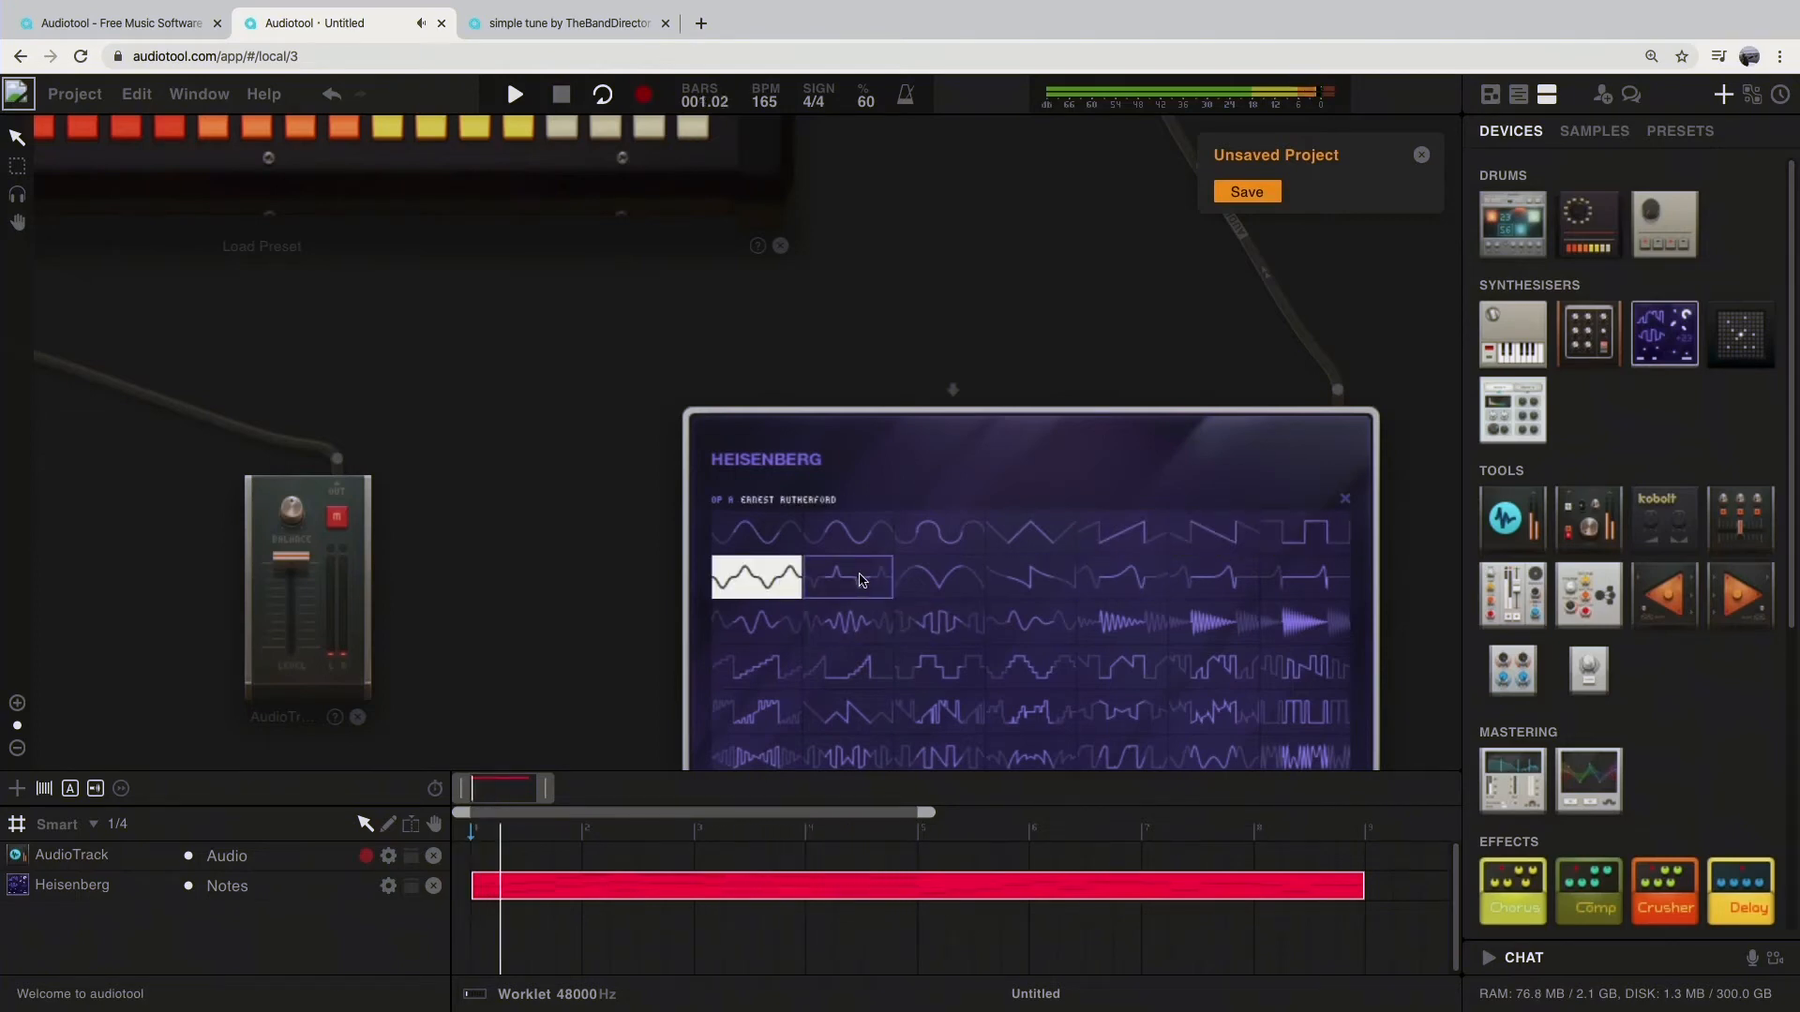
{"action": "left_click", "coordinate": [853, 578]}
{"action": "left_click", "coordinate": [945, 581]}
{"action": "left_click", "coordinate": [1032, 579]}
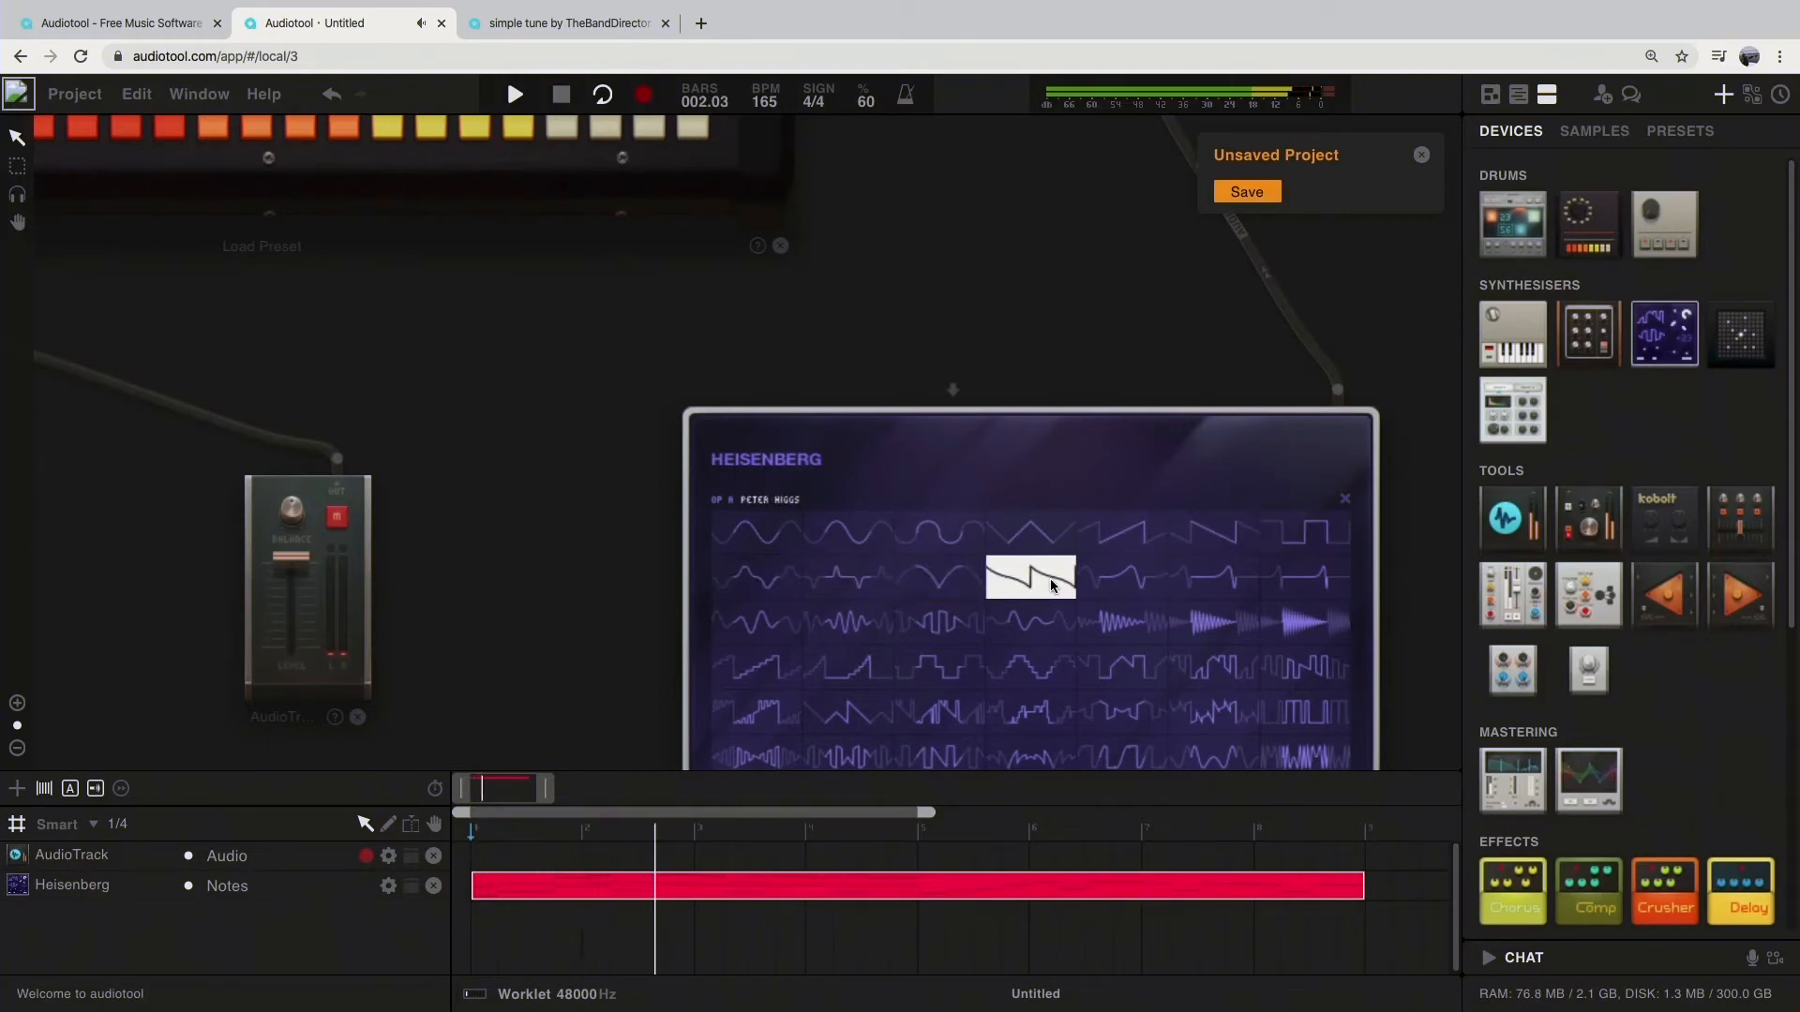
{"action": "left_click", "coordinate": [1127, 581]}
{"action": "left_click", "coordinate": [1210, 580]}
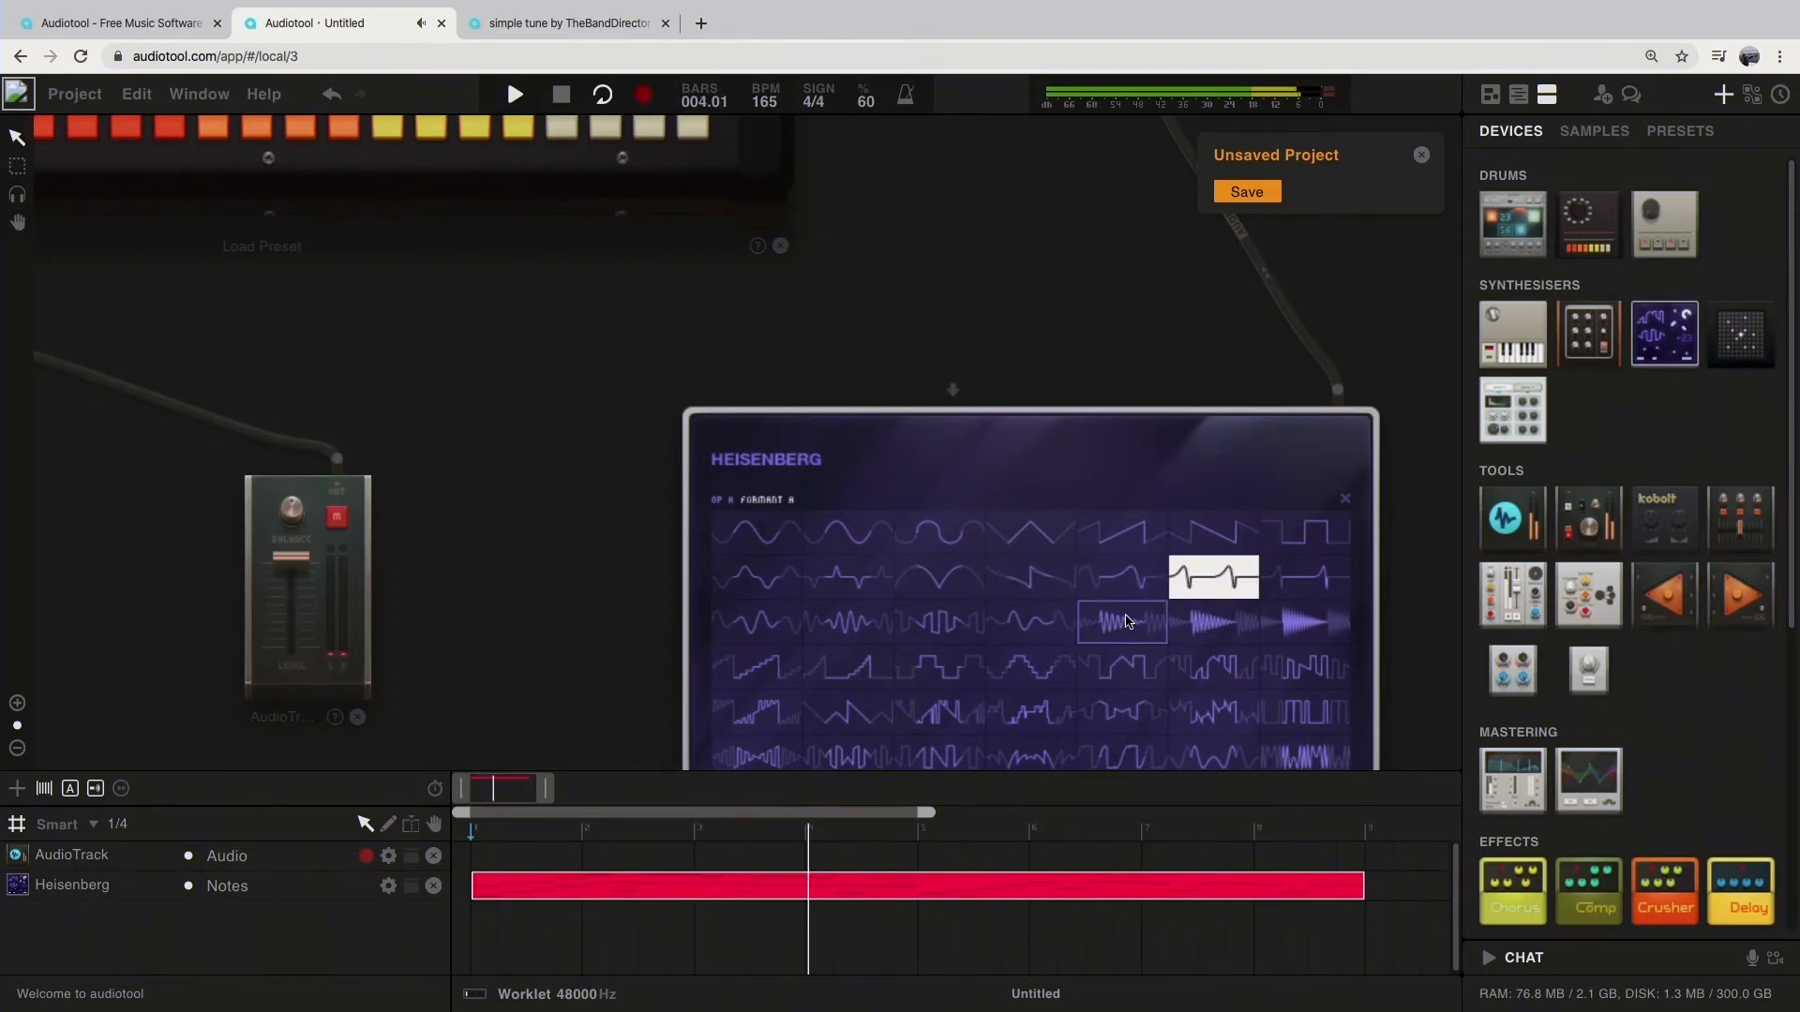
Step: Try three bottom-row waveforms for oscillator A, including Werner Heisenberg, restore the Sinus waveform and stop playback
{"action": "scroll", "coordinate": [1134, 615], "scroll_direction": "up", "scroll_amount": 2}
{"action": "scroll", "coordinate": [1134, 615], "scroll_direction": "down", "scroll_amount": 3}
{"action": "left_click_drag", "start_coordinate": [1393, 654], "coordinate": [1310, 522]}
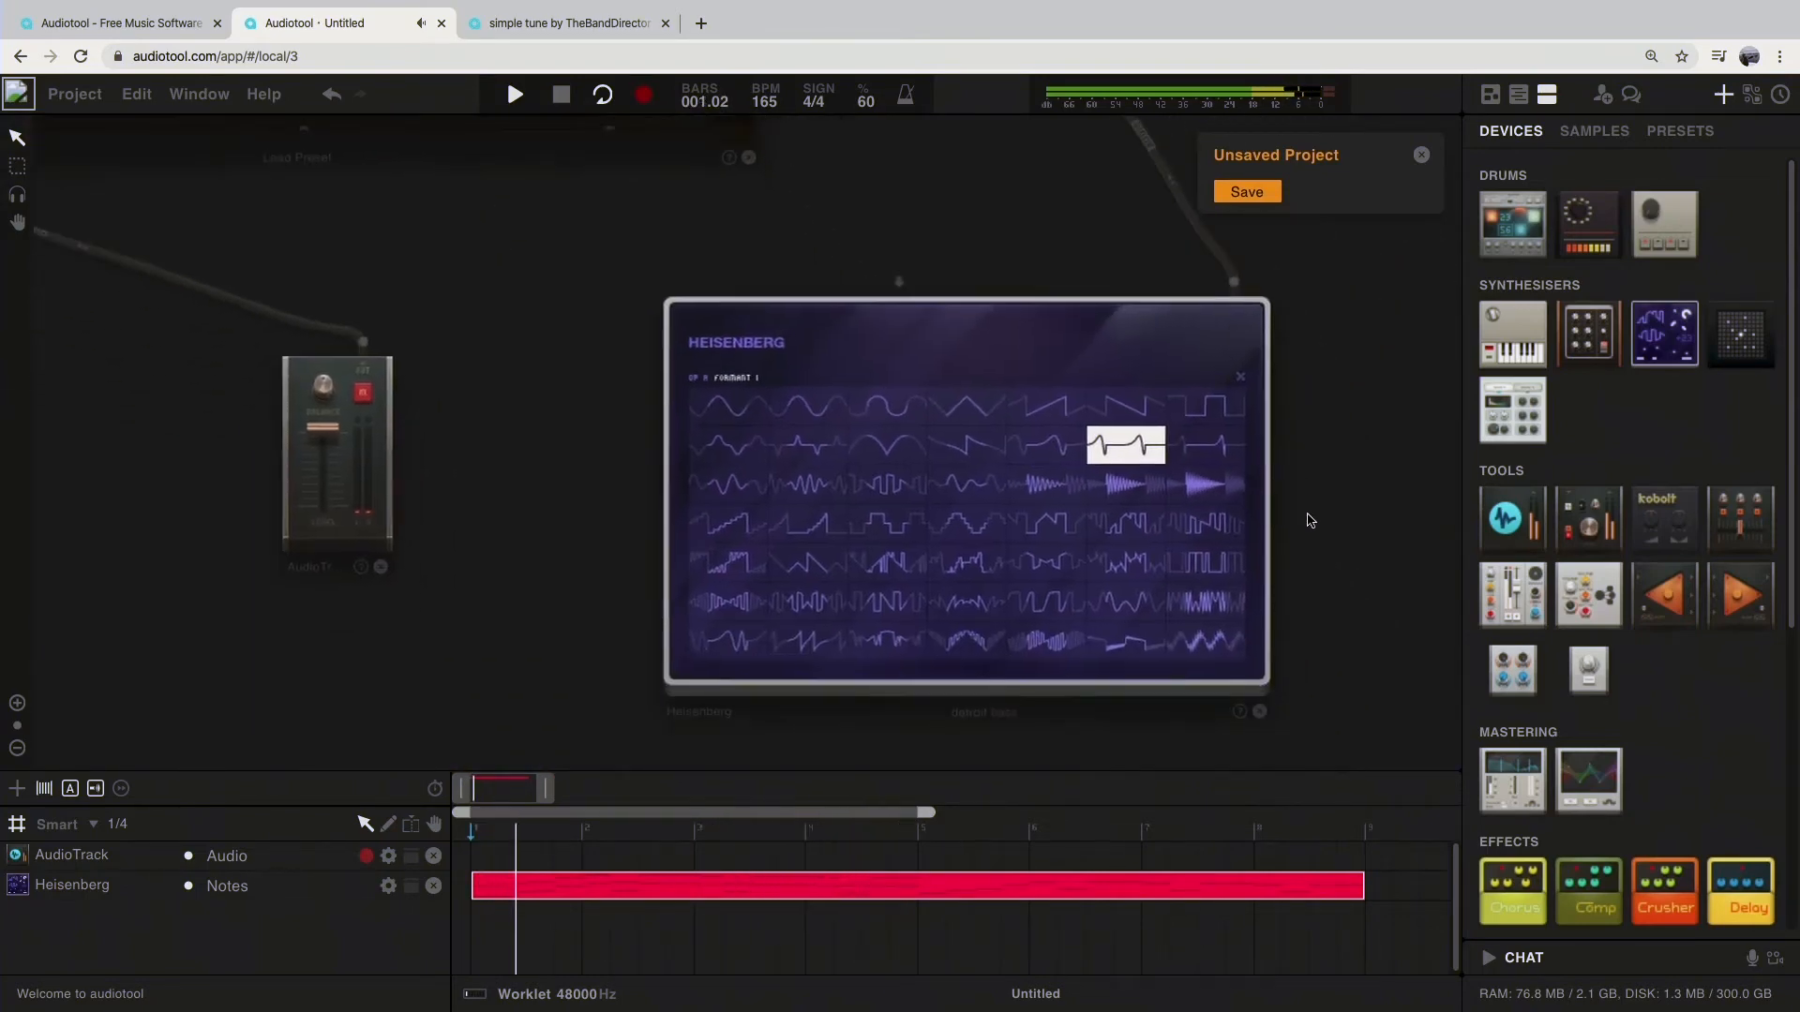
{"action": "left_click", "coordinate": [1219, 640]}
{"action": "left_click", "coordinate": [1125, 643]}
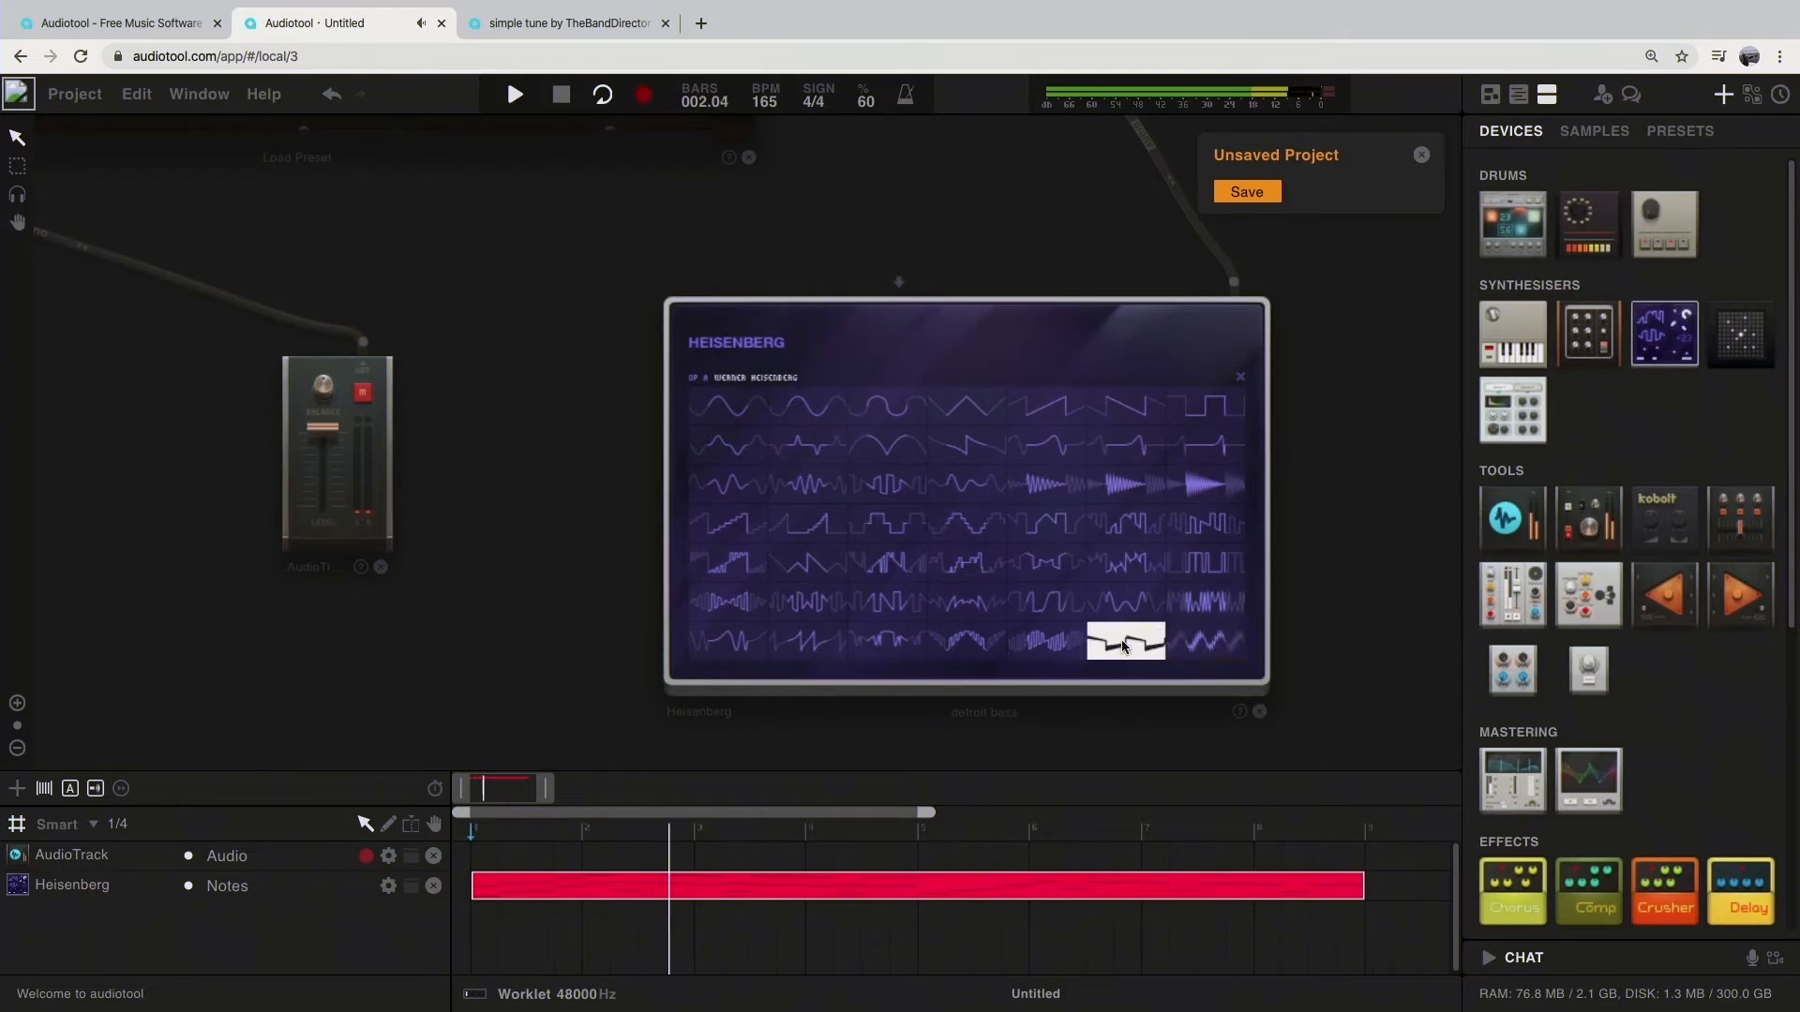
{"action": "left_click", "coordinate": [1041, 650]}
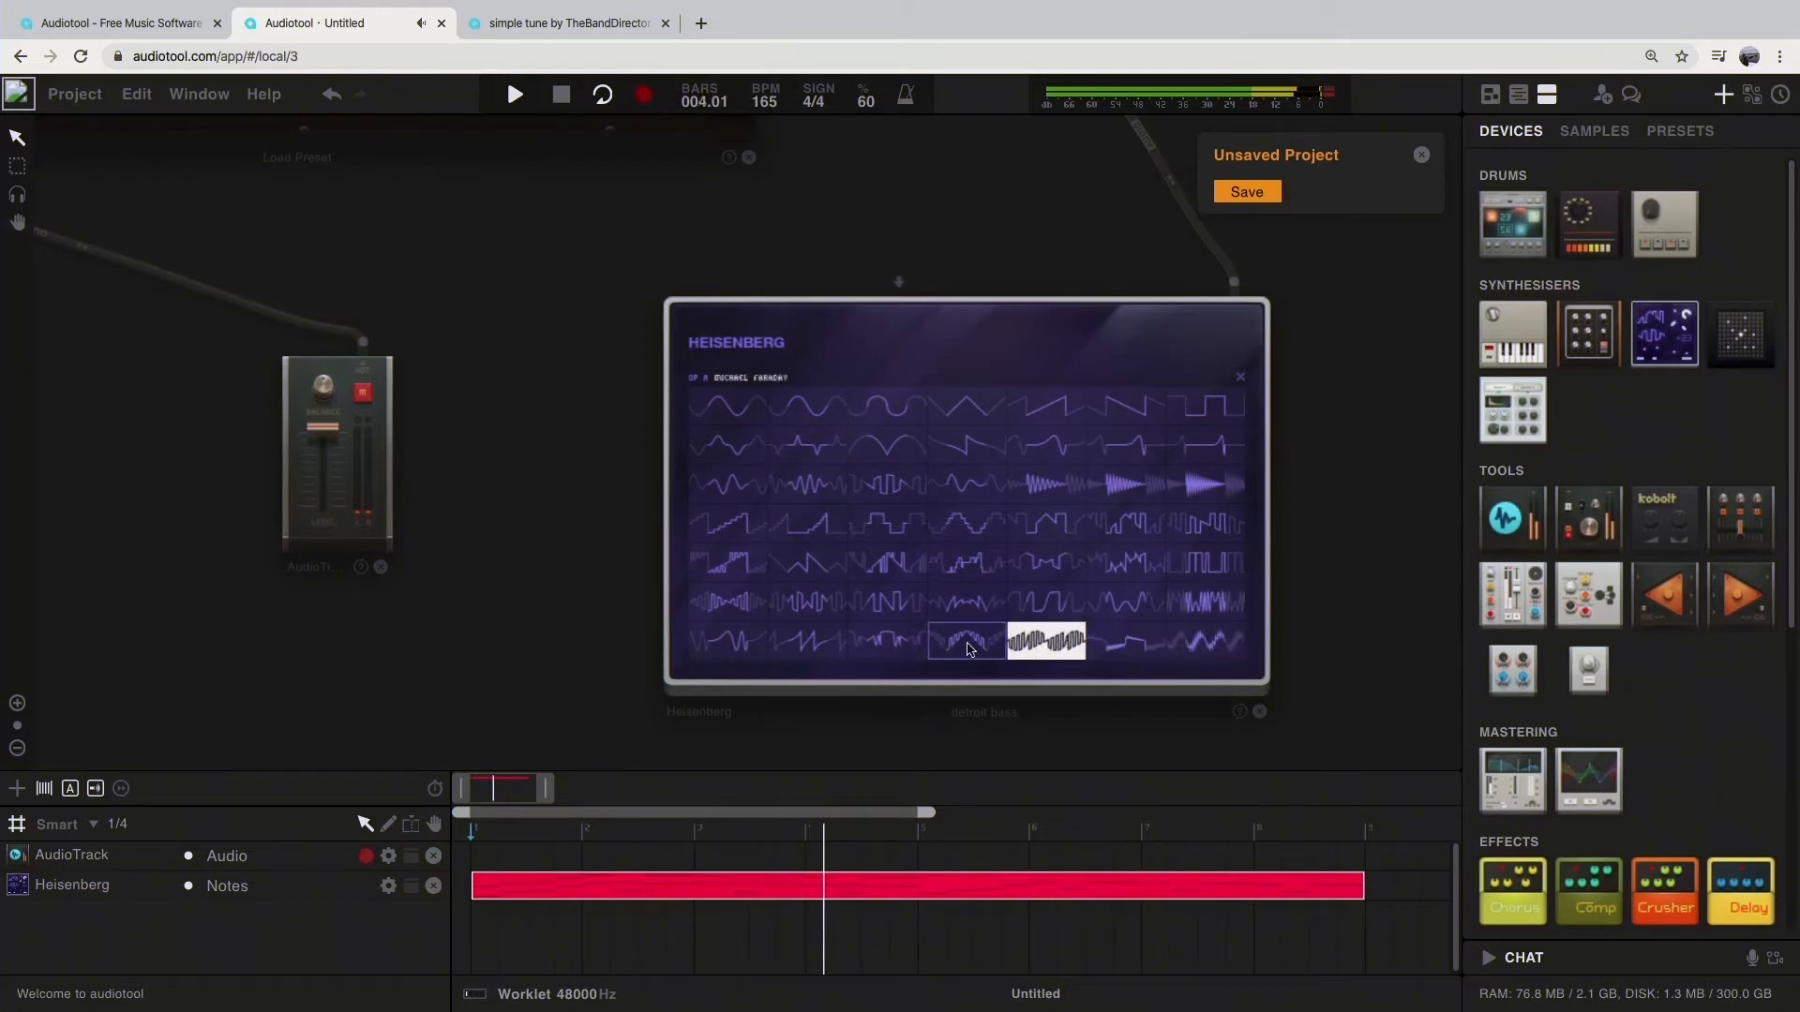
{"action": "left_click", "coordinate": [727, 405]}
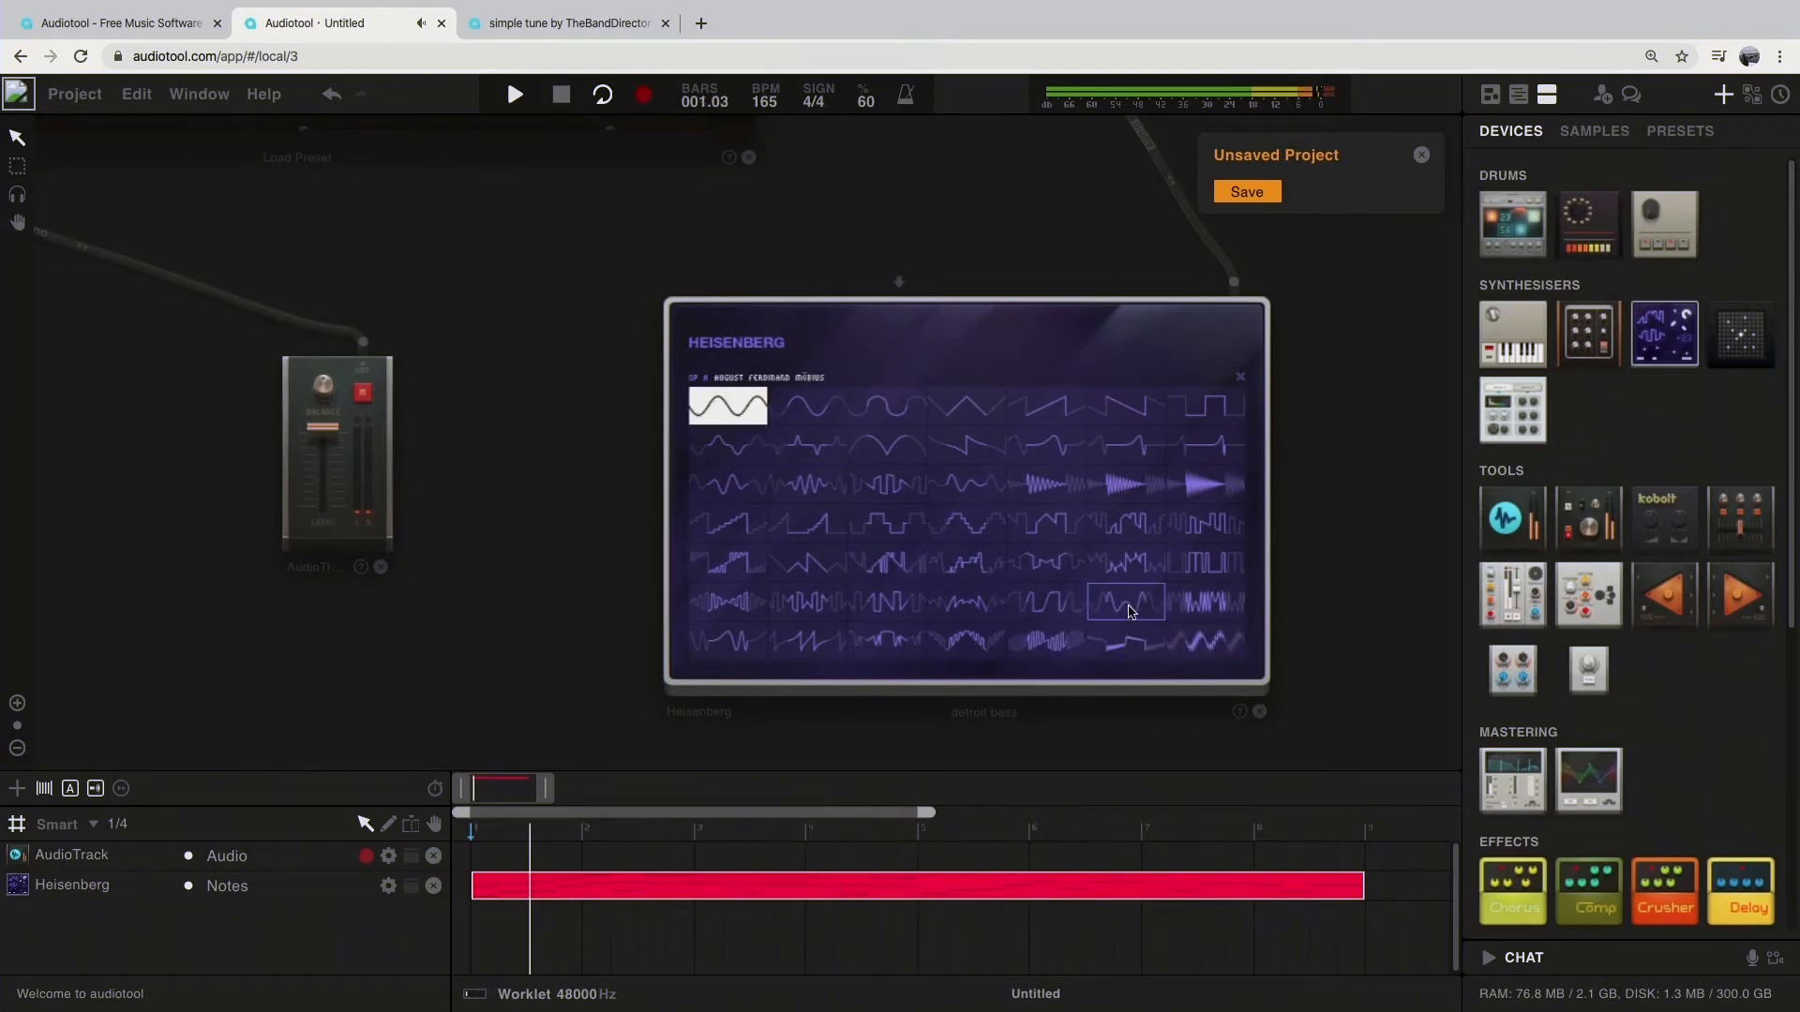
{"action": "left_click_drag", "start_coordinate": [1333, 484], "coordinate": [1356, 546]}
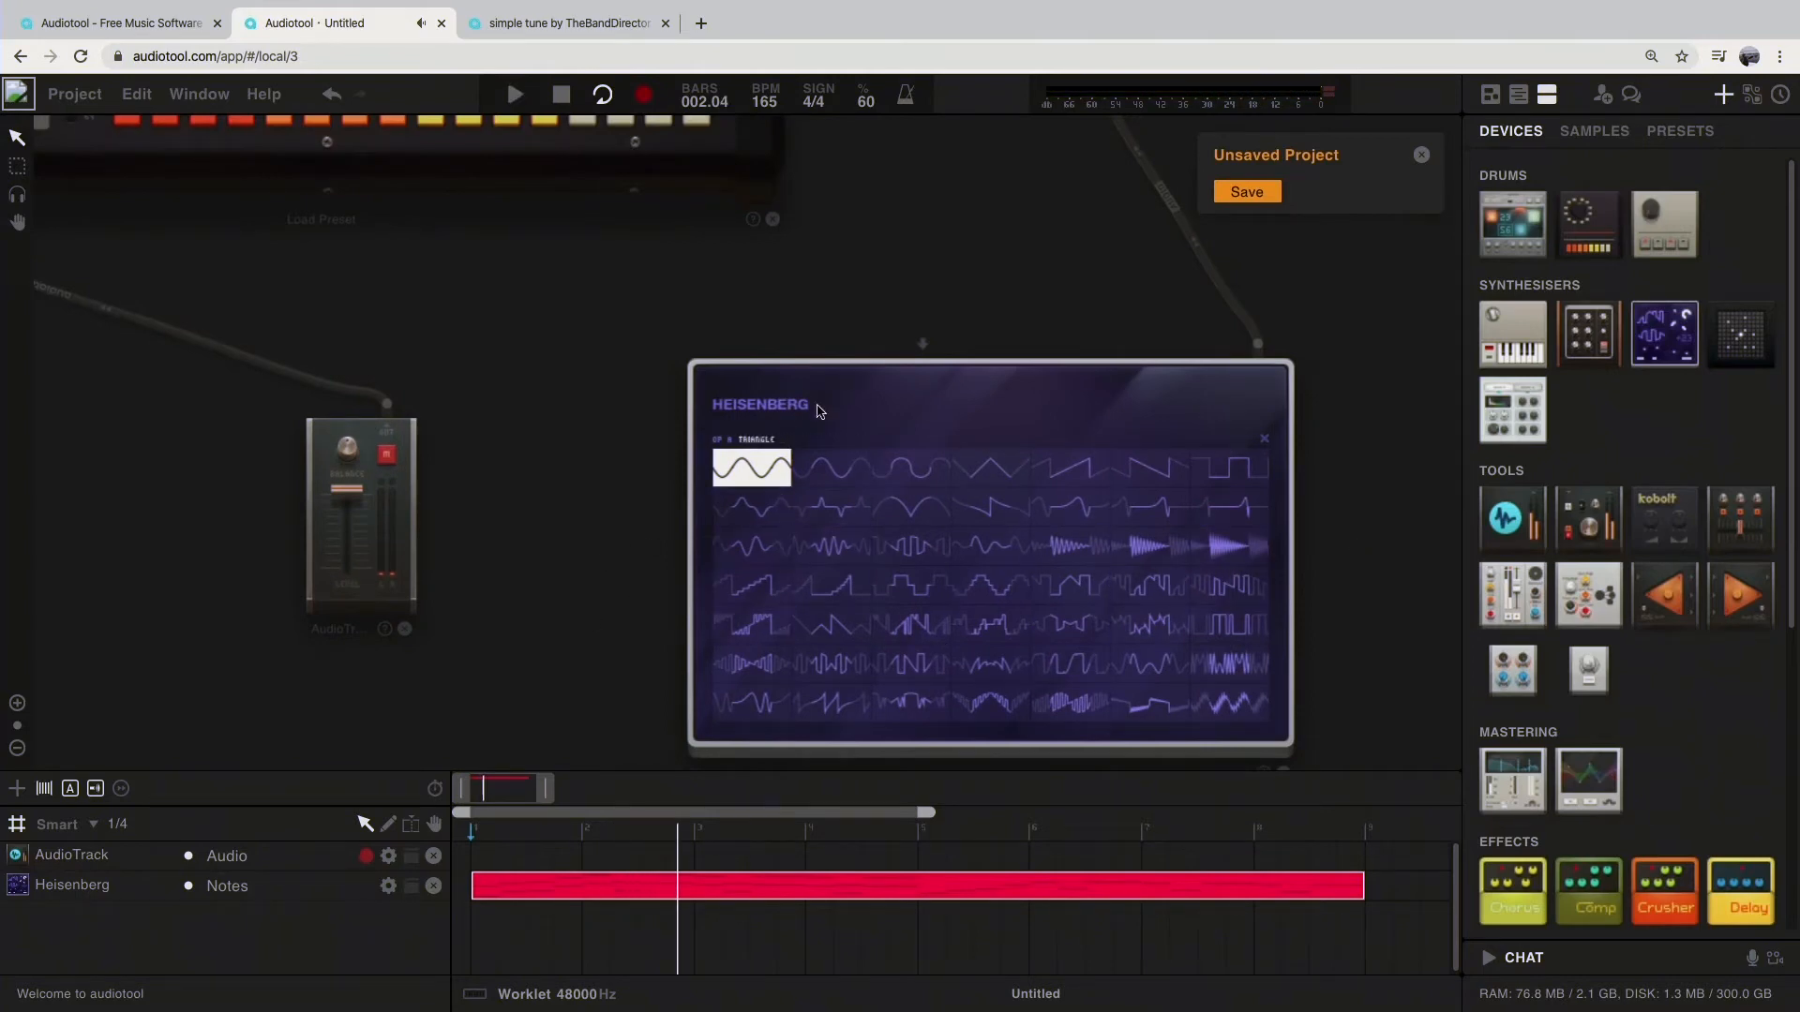
Step: Play the loop, try different glide and tune settings on the Heisenberg, restore them and stop playback
{"action": "left_click", "coordinate": [1265, 441]}
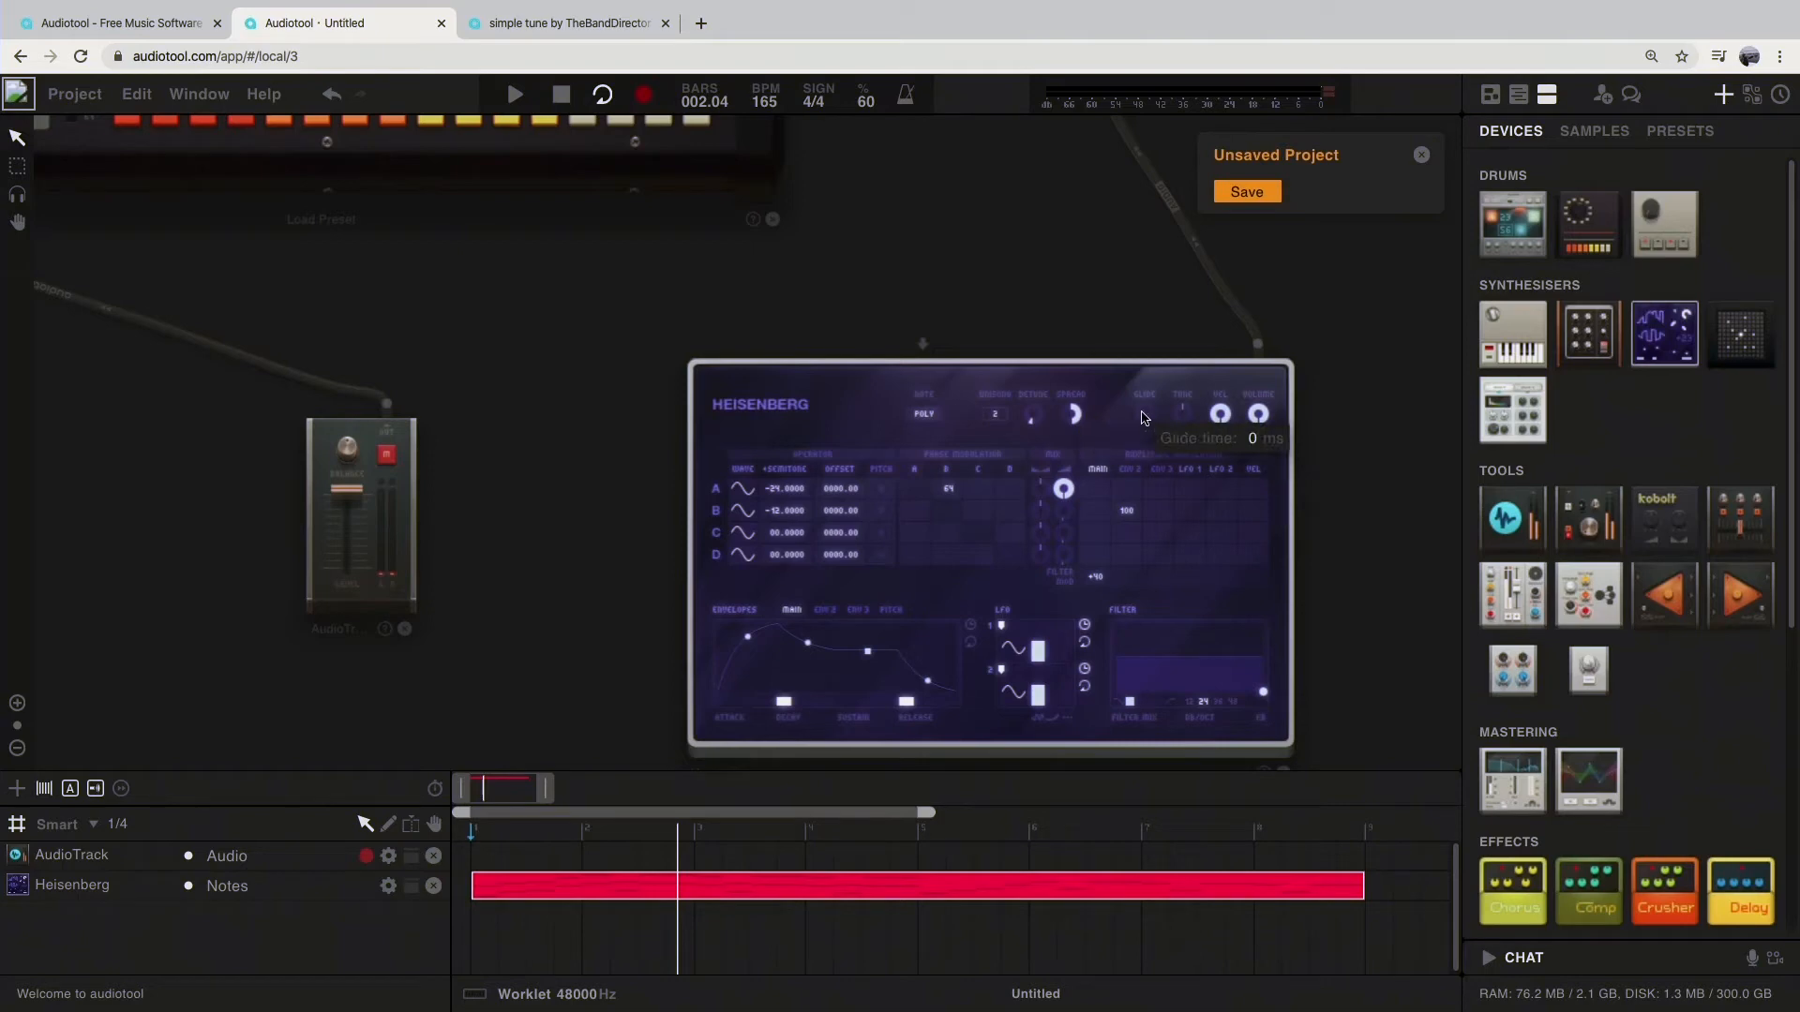
{"action": "key", "text": "space"}
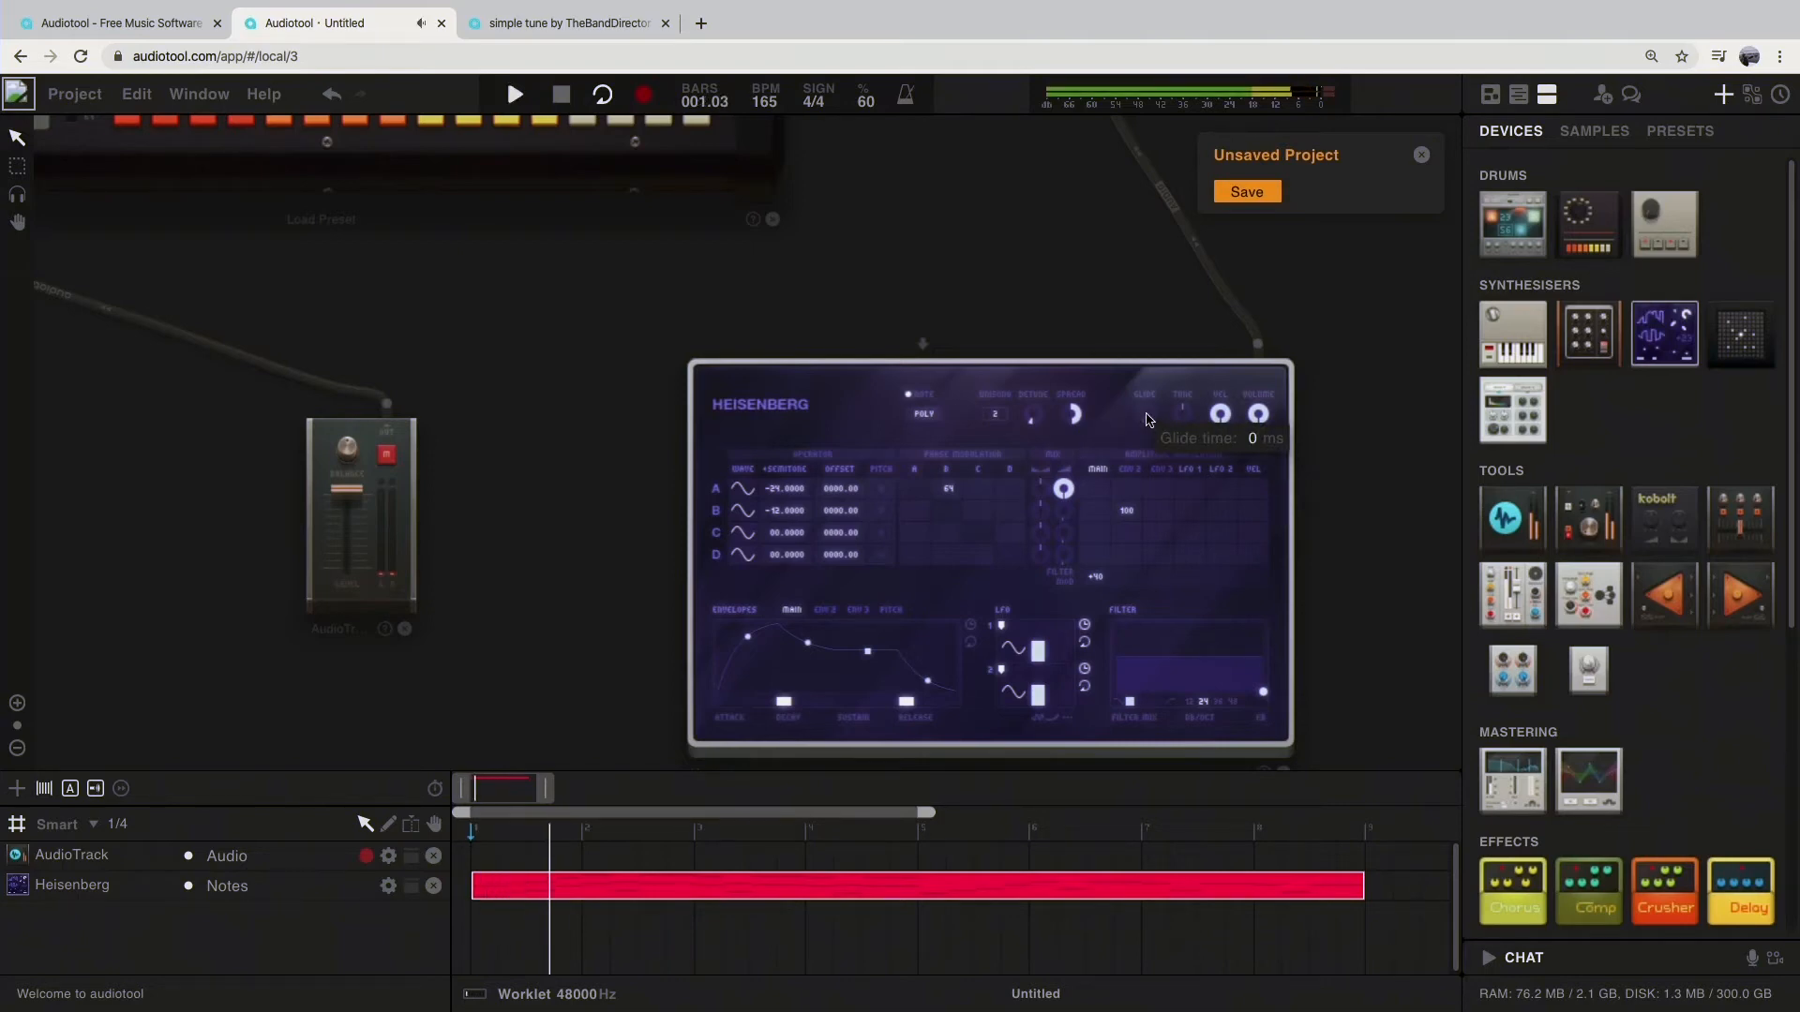
{"action": "left_click_drag", "start_coordinate": [1147, 421], "coordinate": [1137, 357]}
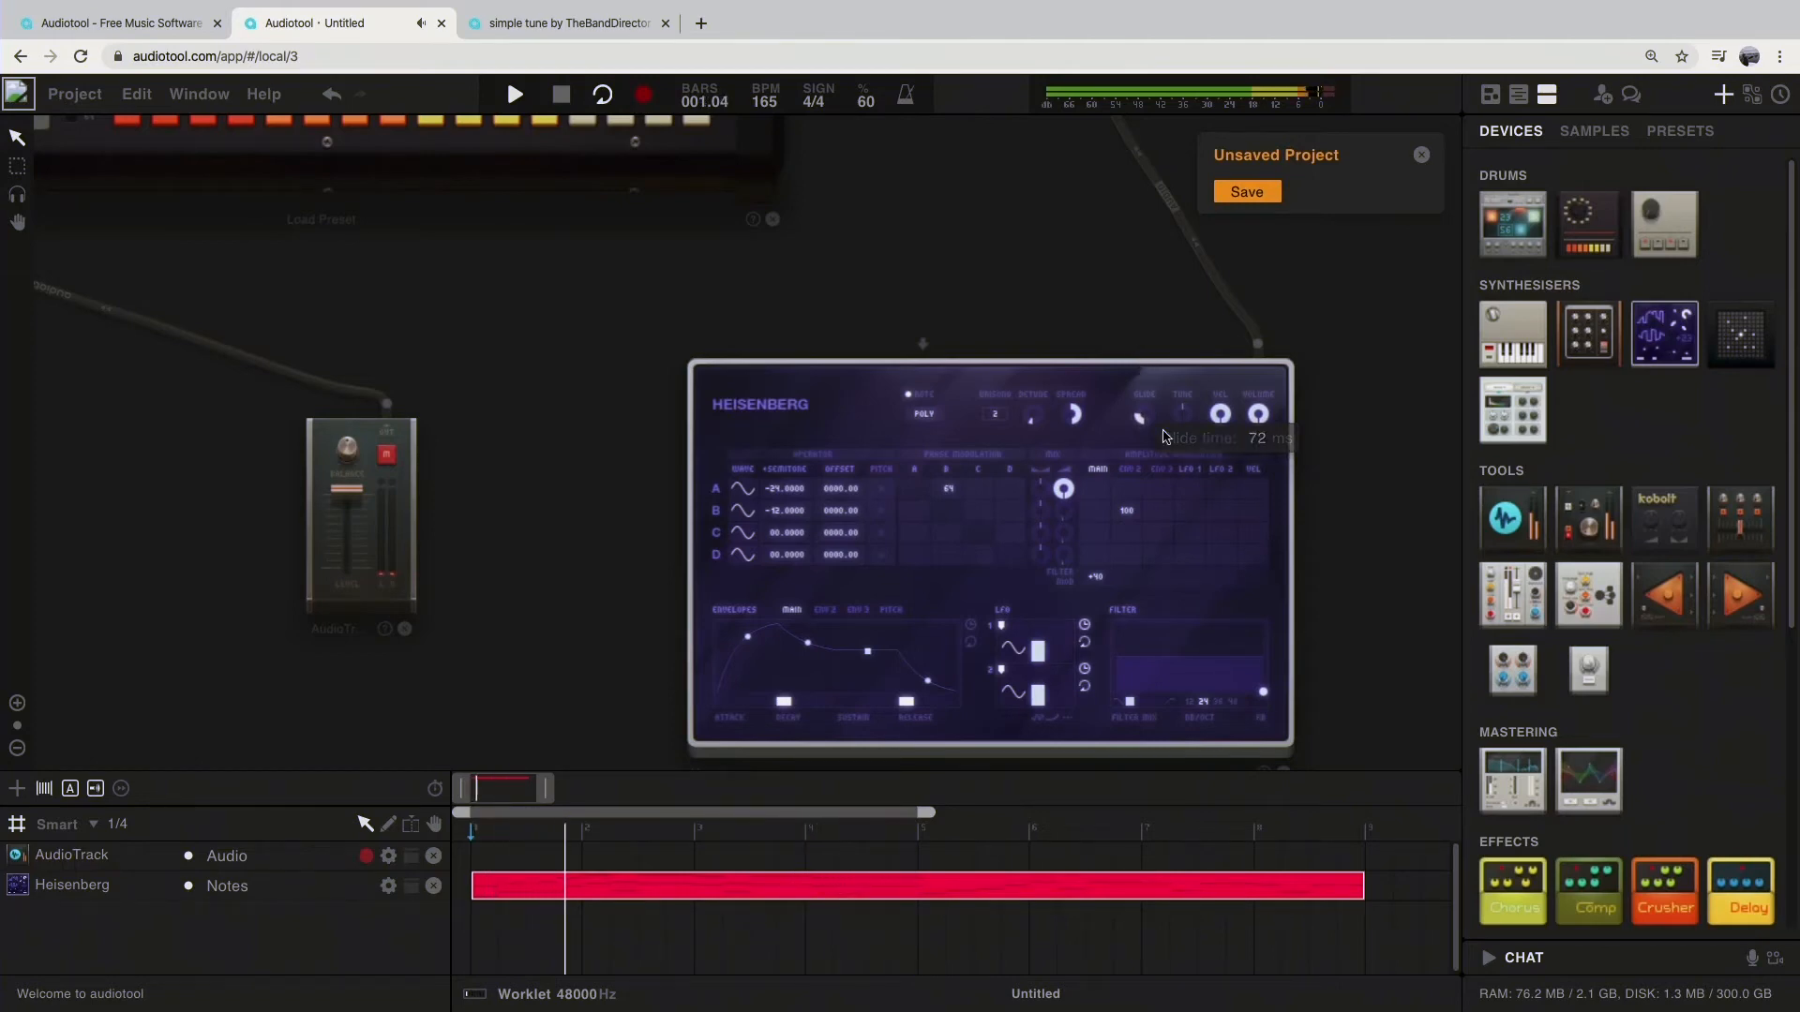
{"action": "mouse_move", "coordinate": [1185, 418]}
{"action": "left_click_drag", "start_coordinate": [1185, 418], "coordinate": [1188, 481]}
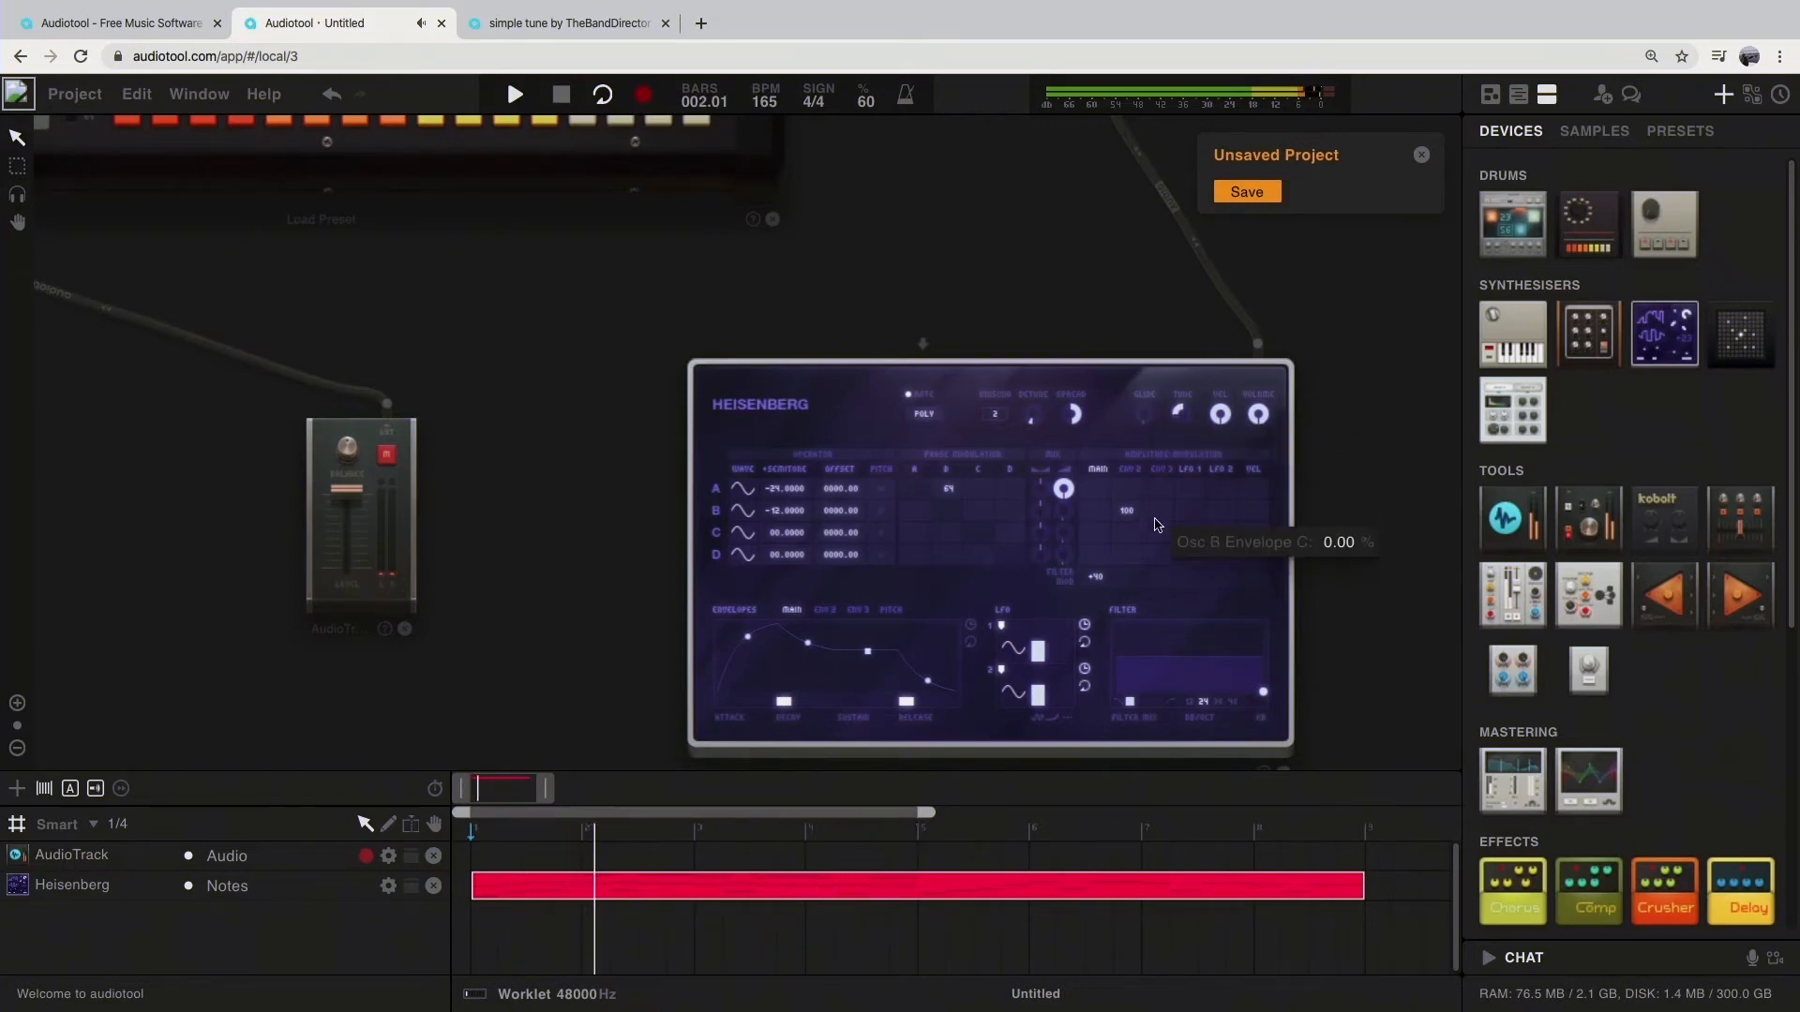
{"action": "left_click_drag", "start_coordinate": [1180, 424], "coordinate": [1243, 718]}
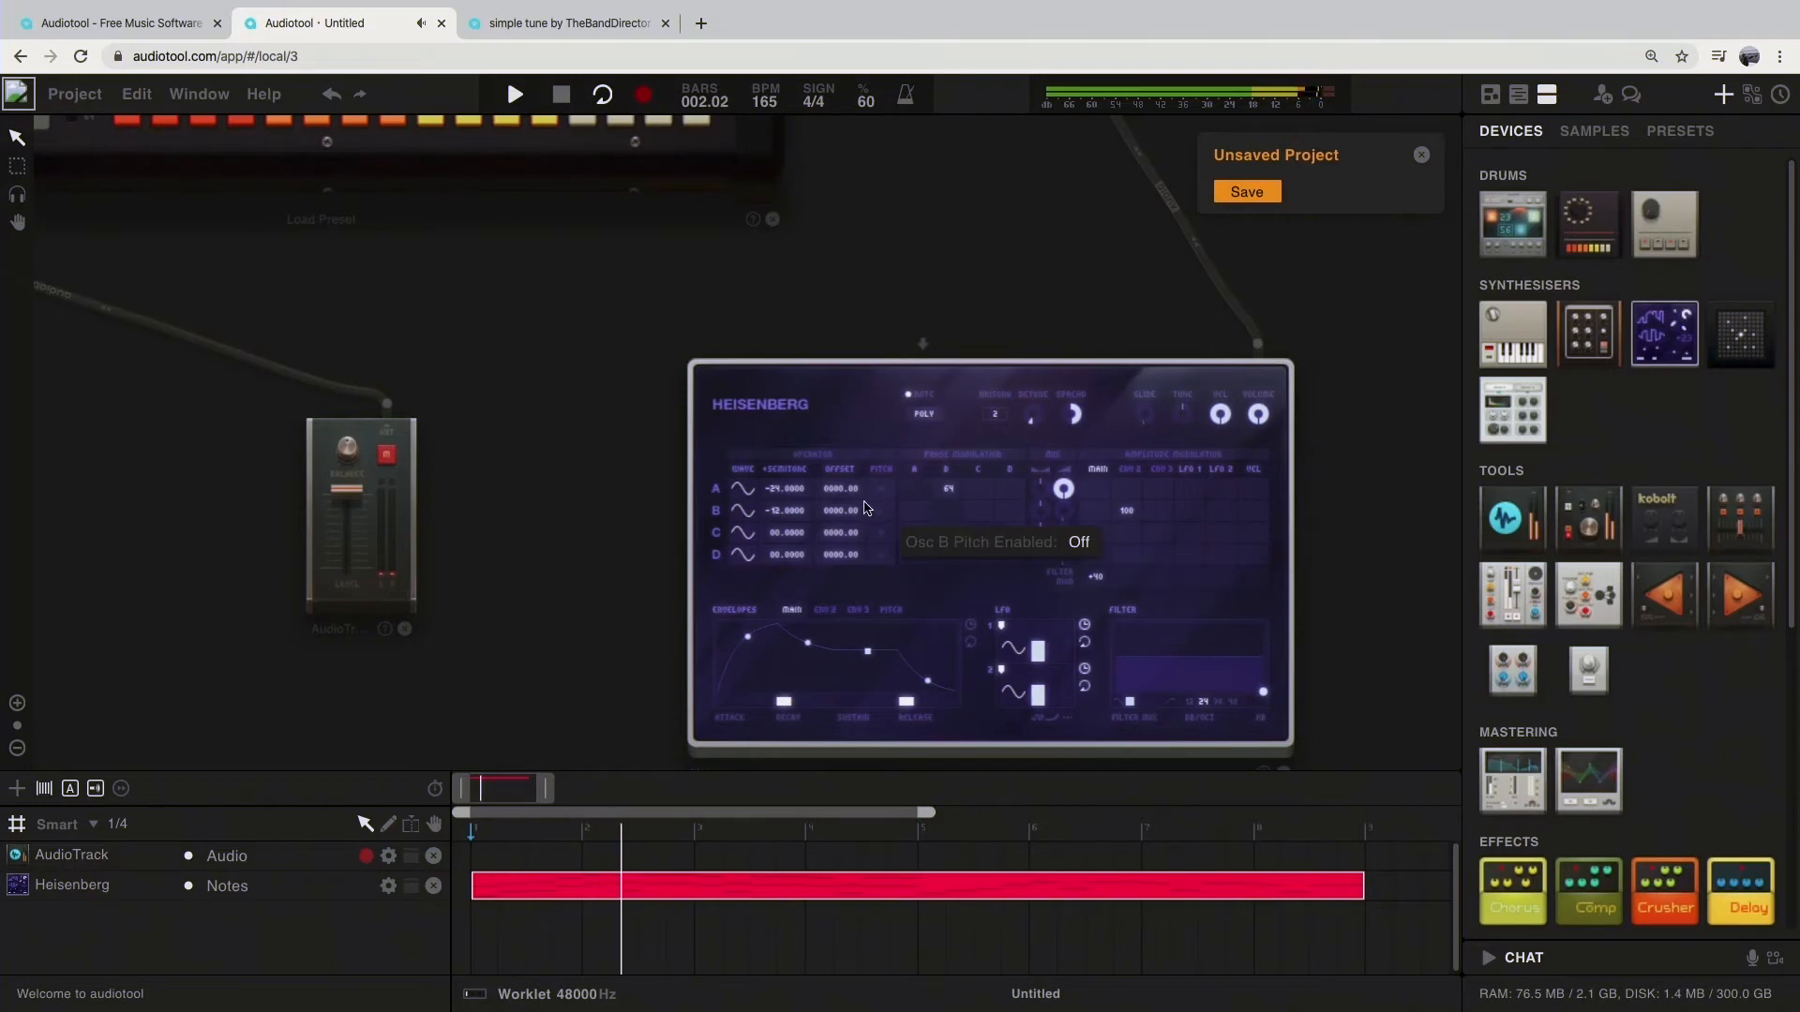
{"action": "key", "text": "space"}
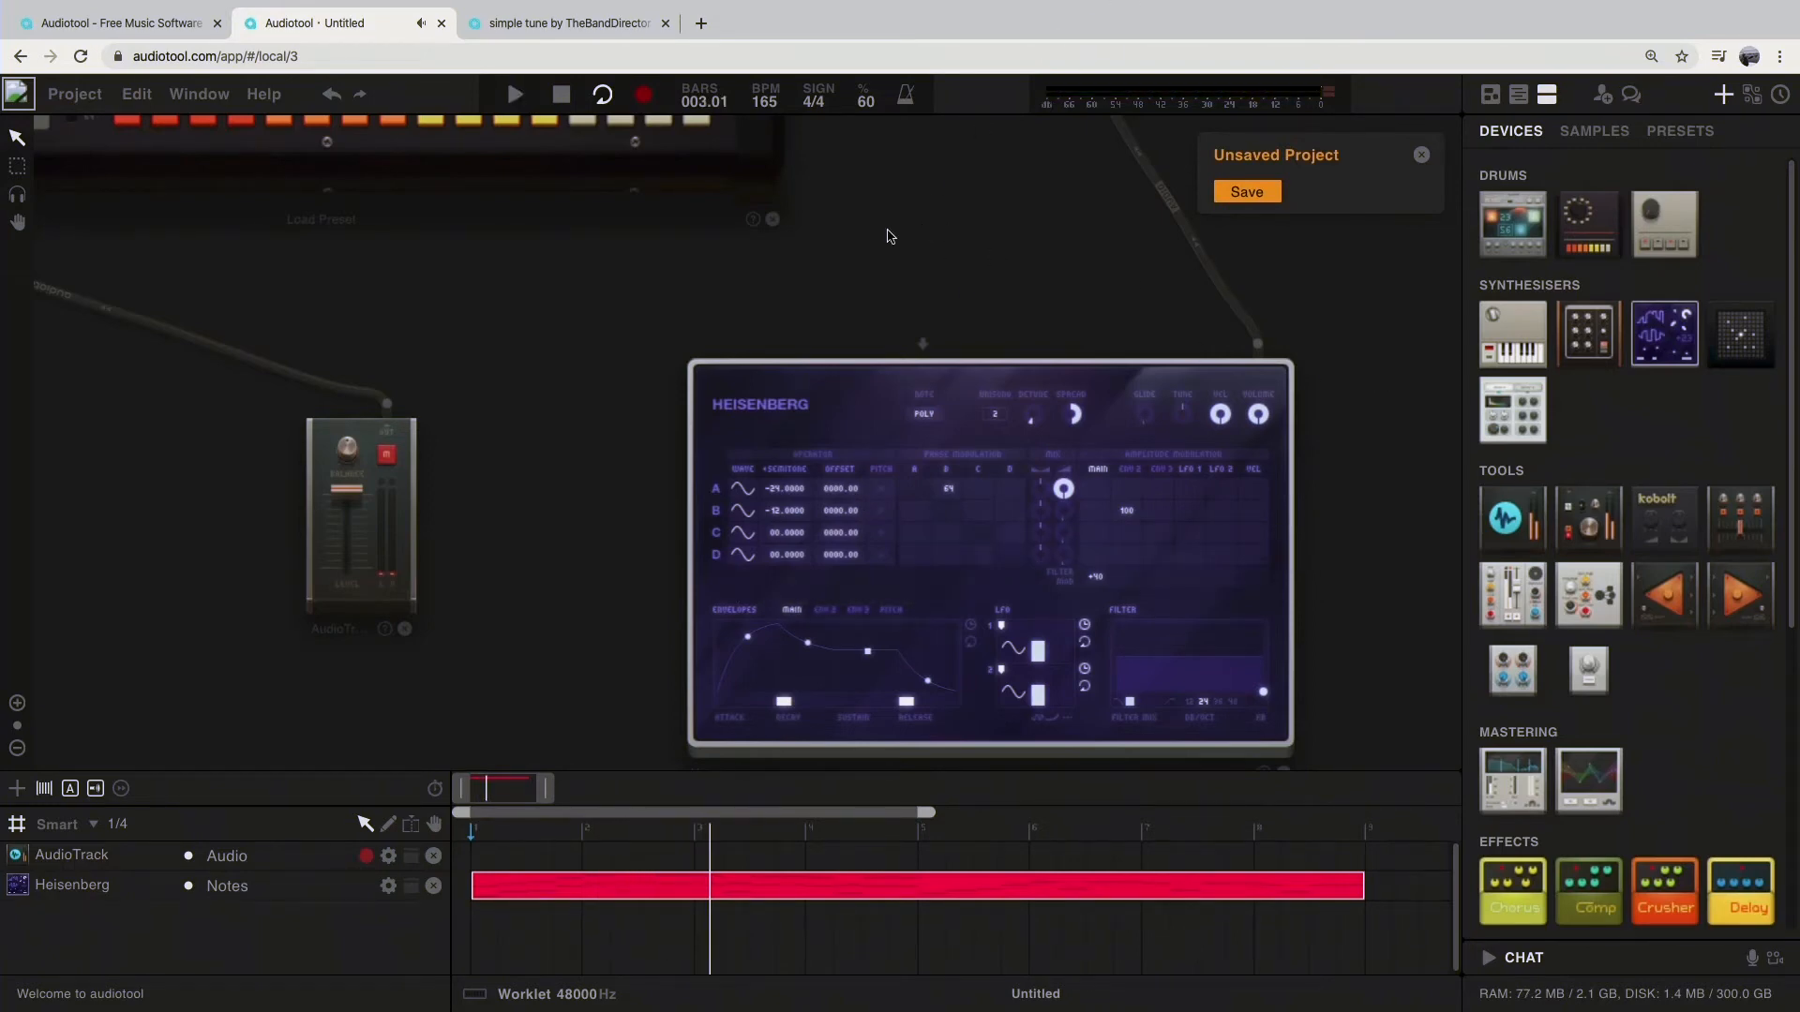
Step: Mute the Heisenberg track and play the Rhythm Composer's drum pattern from the start
{"action": "left_click_drag", "start_coordinate": [1003, 263], "coordinate": [913, 382]}
{"action": "scroll", "coordinate": [933, 362], "scroll_direction": "up", "scroll_amount": 3}
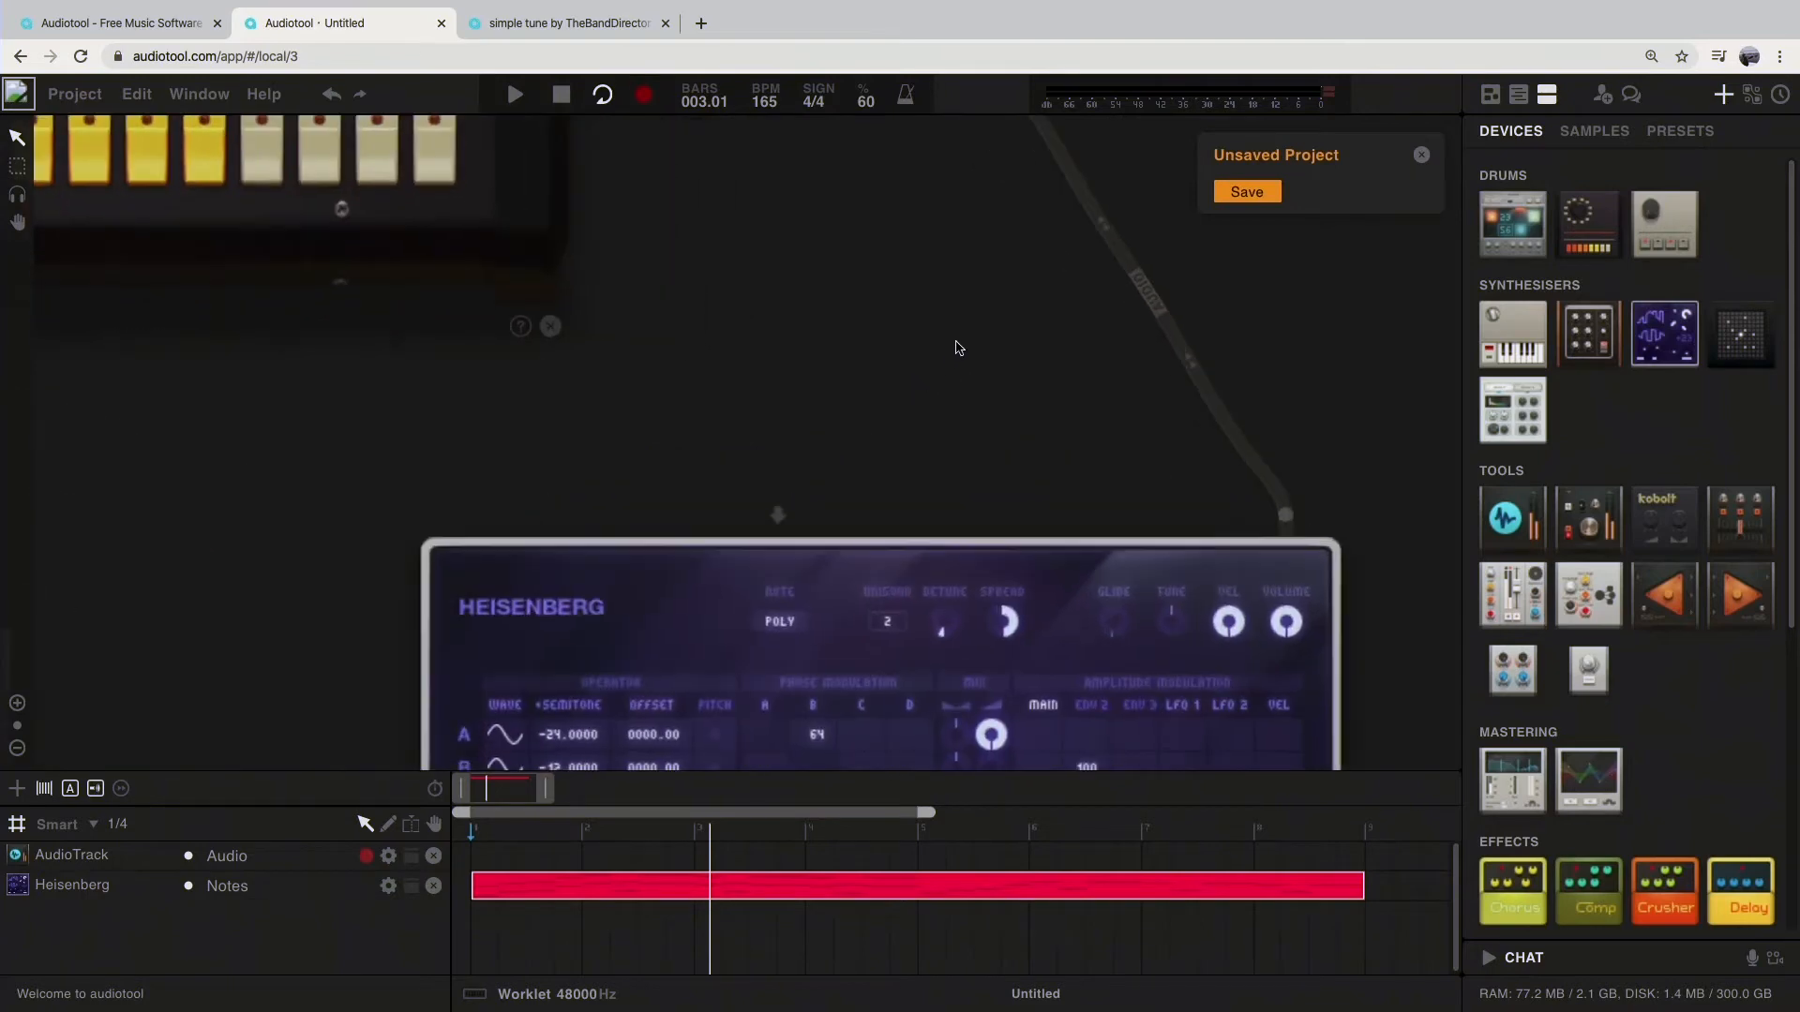
{"action": "scroll", "coordinate": [956, 342], "scroll_direction": "down", "scroll_amount": 4}
{"action": "scroll", "coordinate": [955, 347], "scroll_direction": "down", "scroll_amount": 3}
{"action": "left_click_drag", "start_coordinate": [908, 286], "coordinate": [1299, 609]}
{"action": "left_click_drag", "start_coordinate": [1309, 537], "coordinate": [1354, 486]}
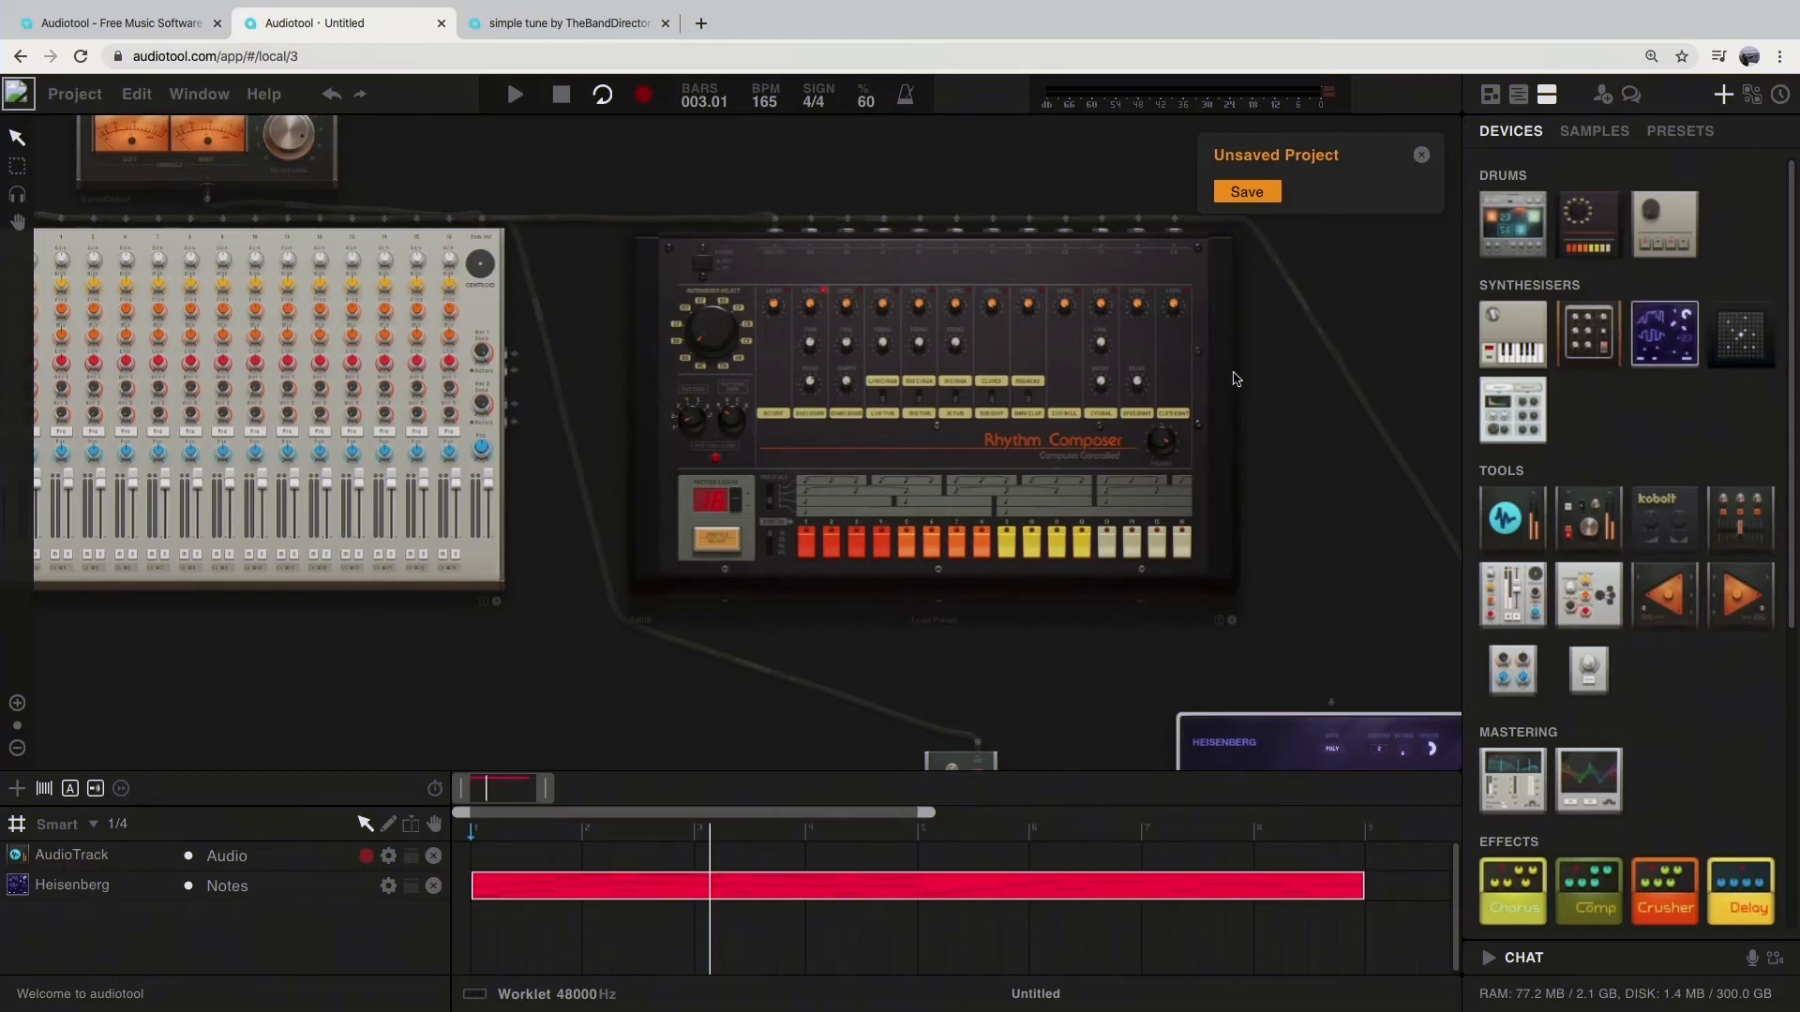
{"action": "scroll", "coordinate": [961, 428], "scroll_direction": "up", "scroll_amount": 3}
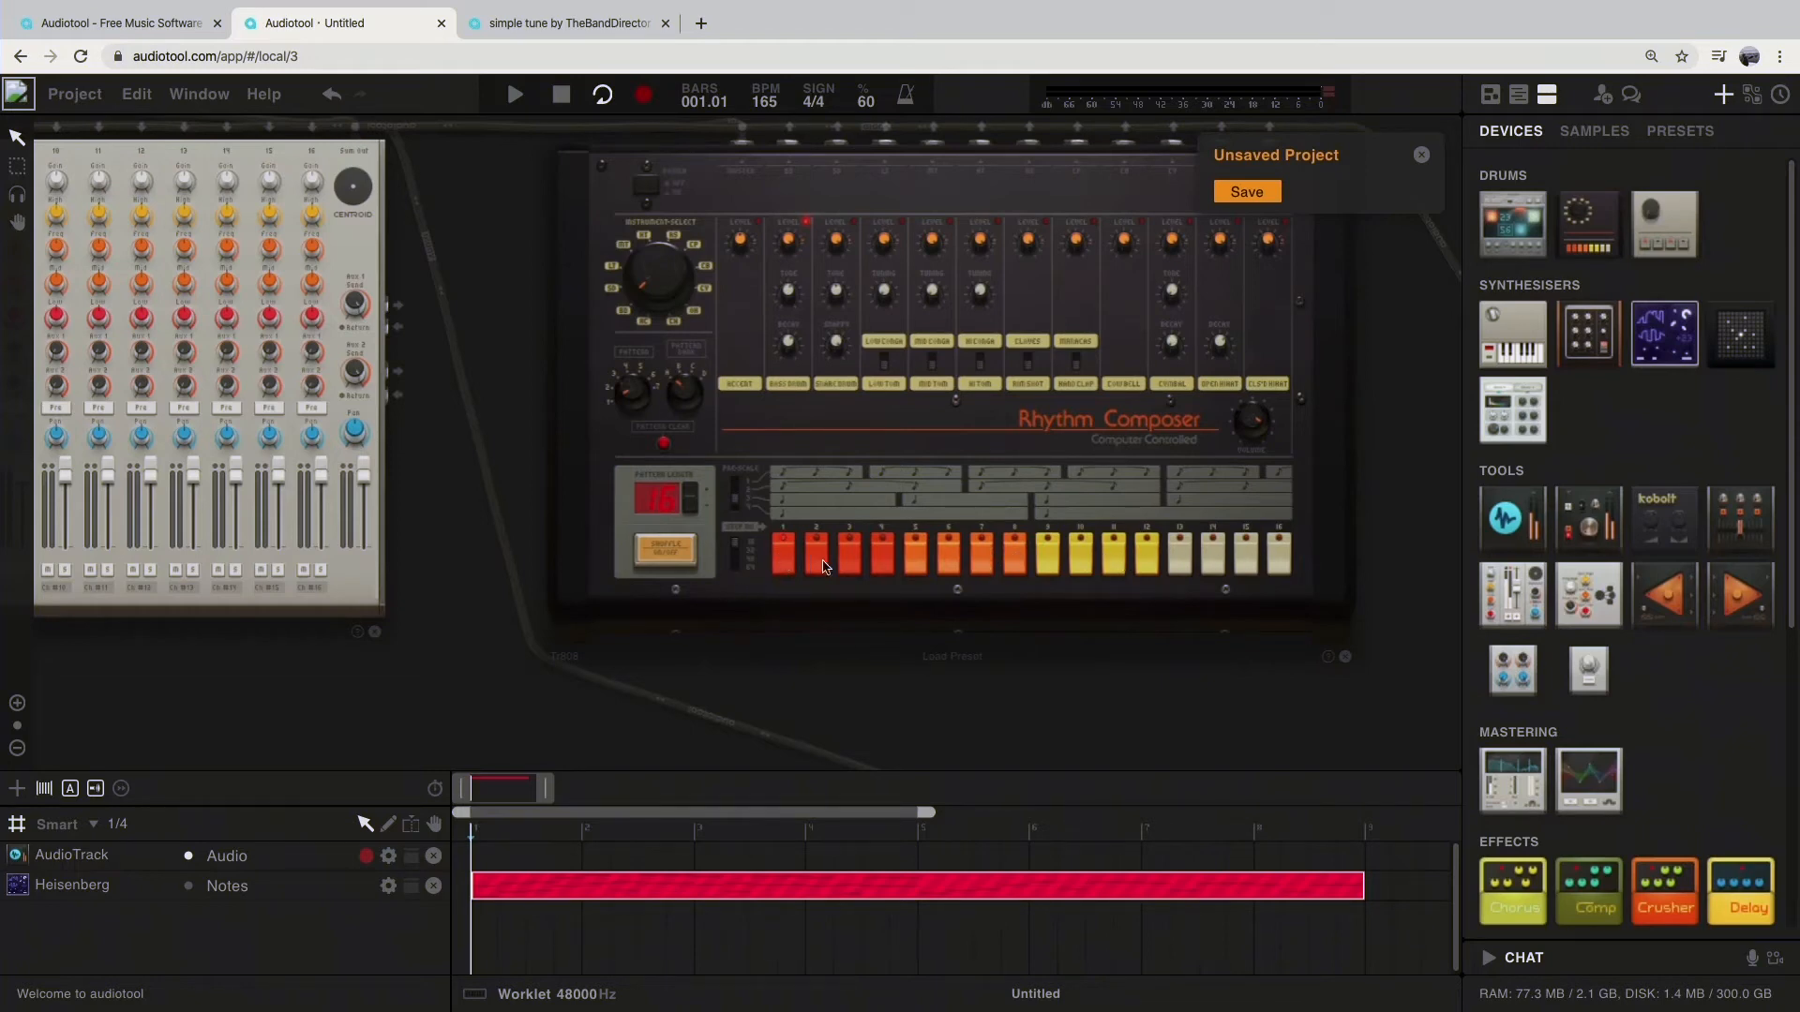
{"action": "key", "text": "space"}
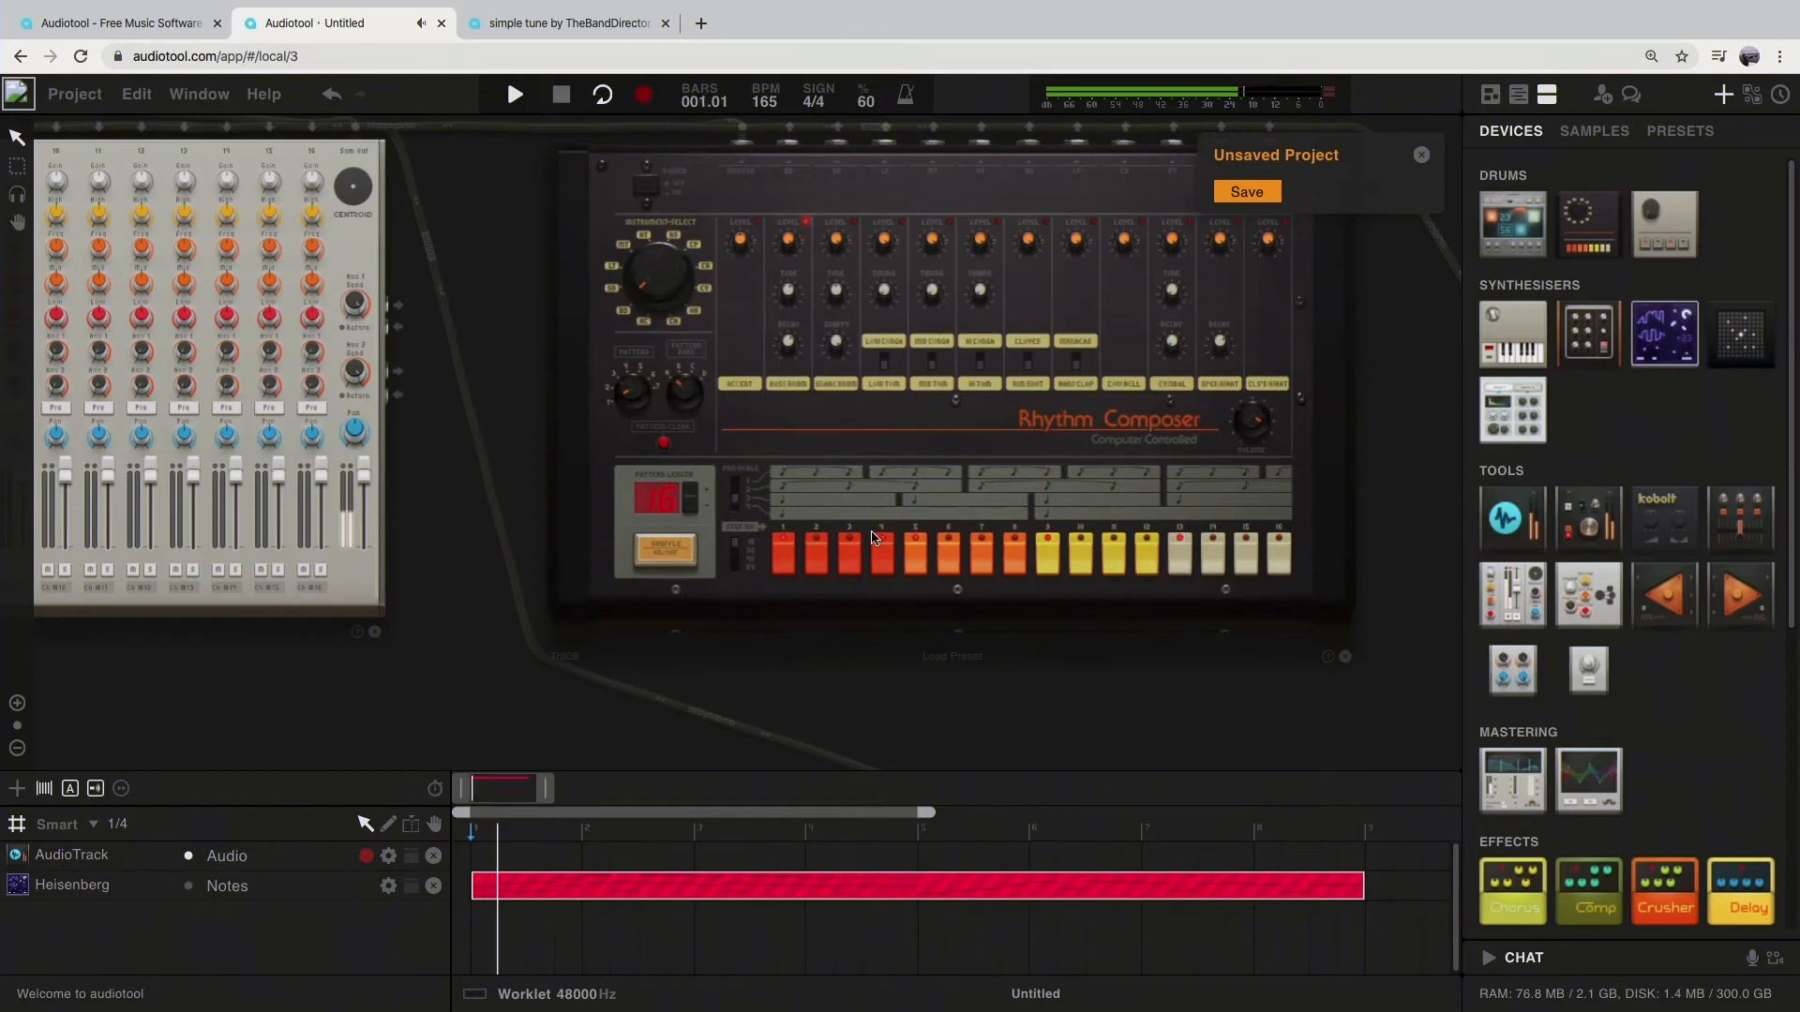
Step: Try turning the red EQ knob on the mixer's first channel up and down while the drums play, and restore it
{"action": "left_click_drag", "start_coordinate": [434, 406], "coordinate": [893, 429]}
{"action": "left_click_drag", "start_coordinate": [905, 284], "coordinate": [1037, 390]}
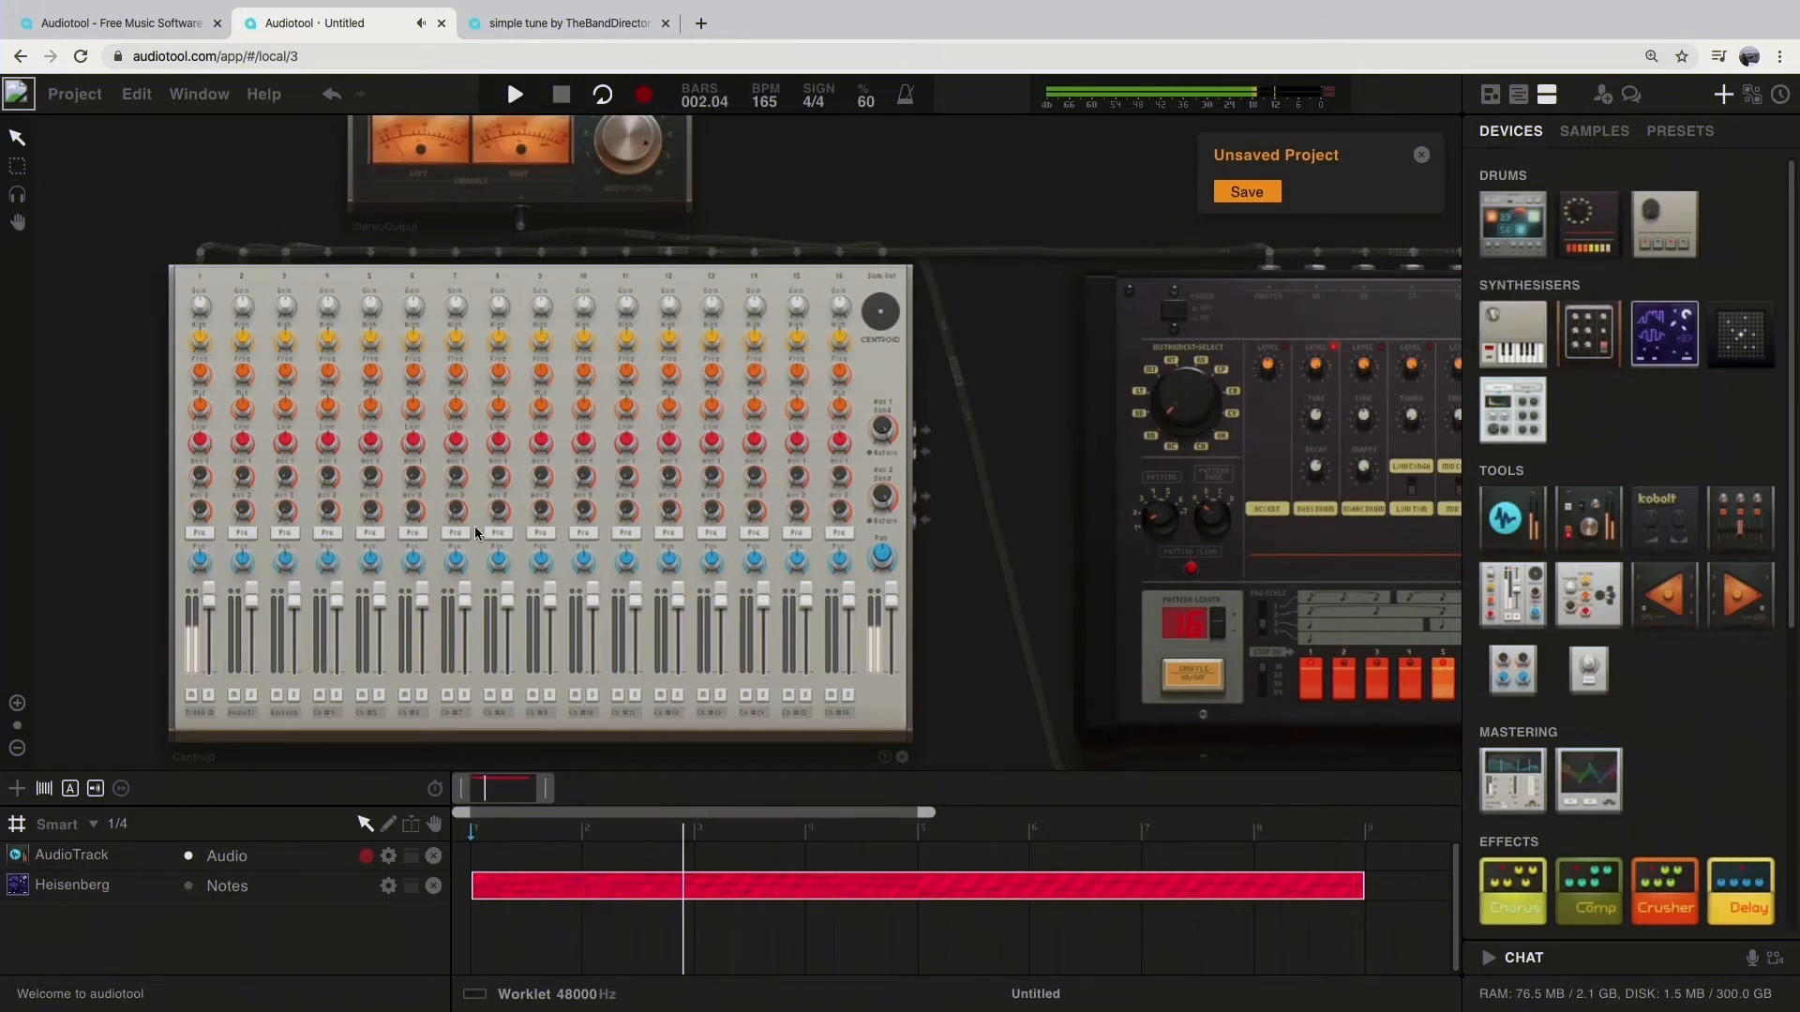
{"action": "left_click_drag", "start_coordinate": [200, 441], "coordinate": [199, 371]}
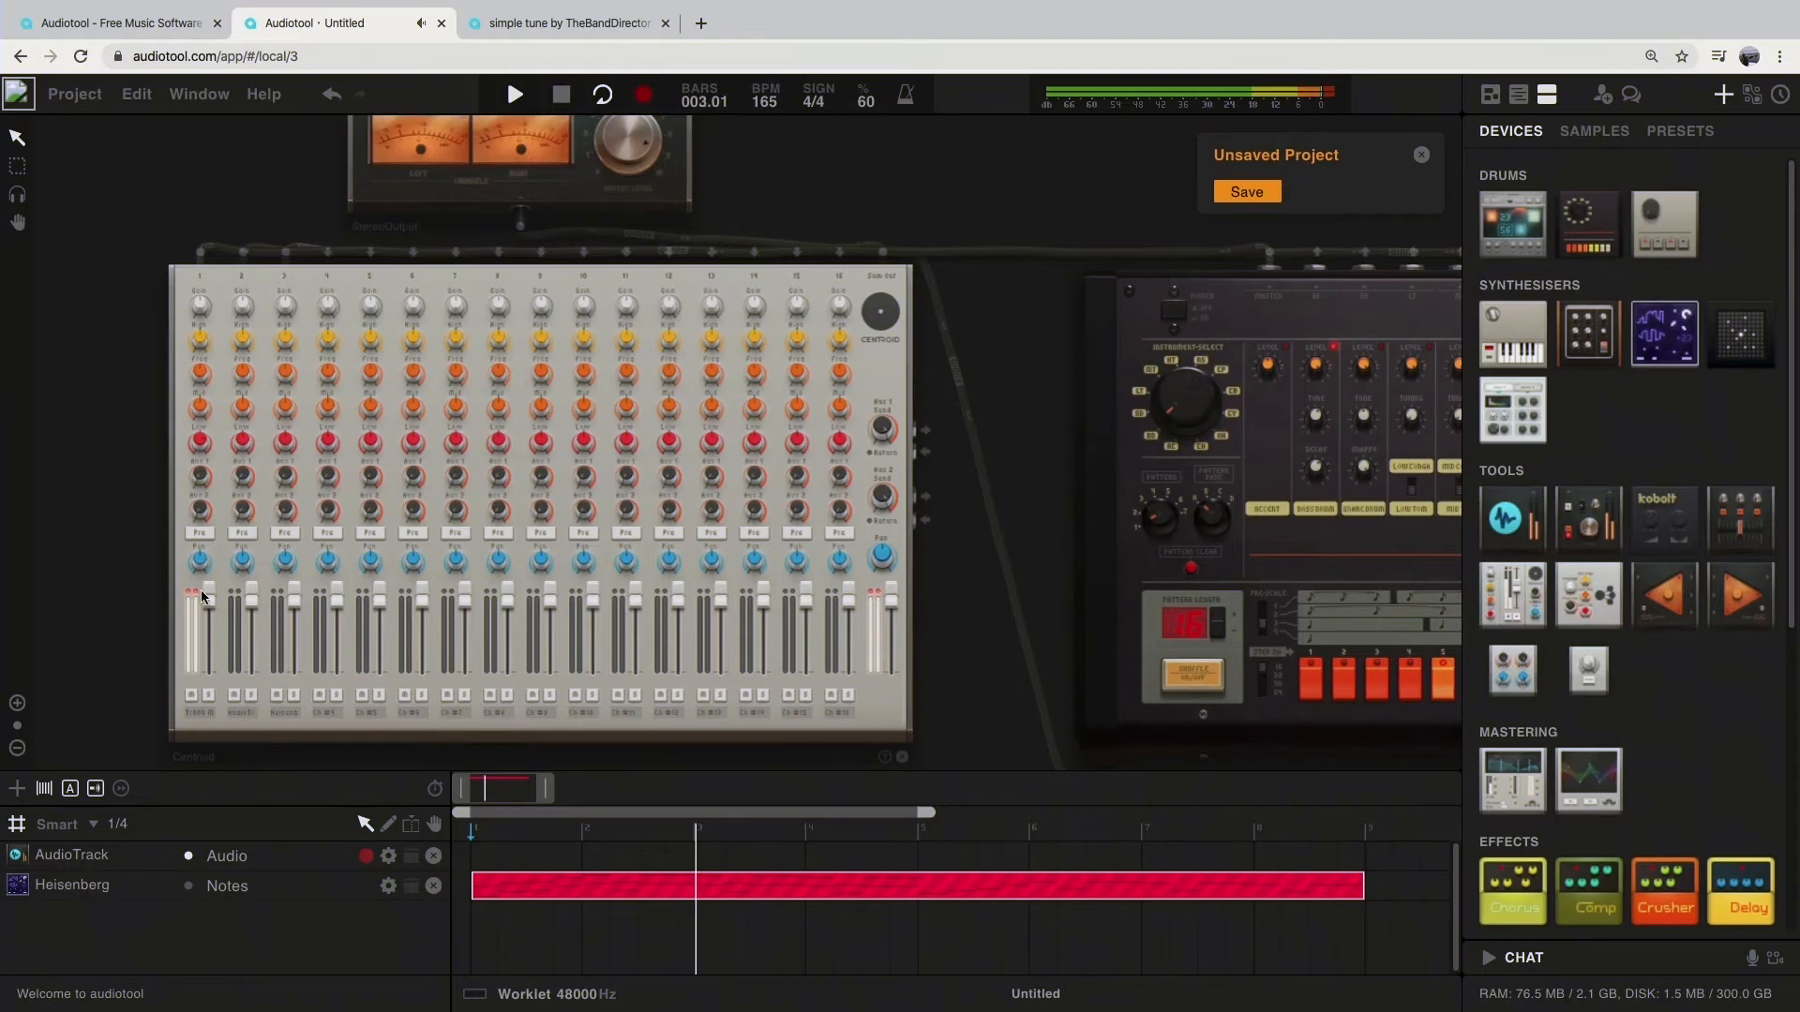
{"action": "left_click_drag", "start_coordinate": [201, 443], "coordinate": [202, 456]}
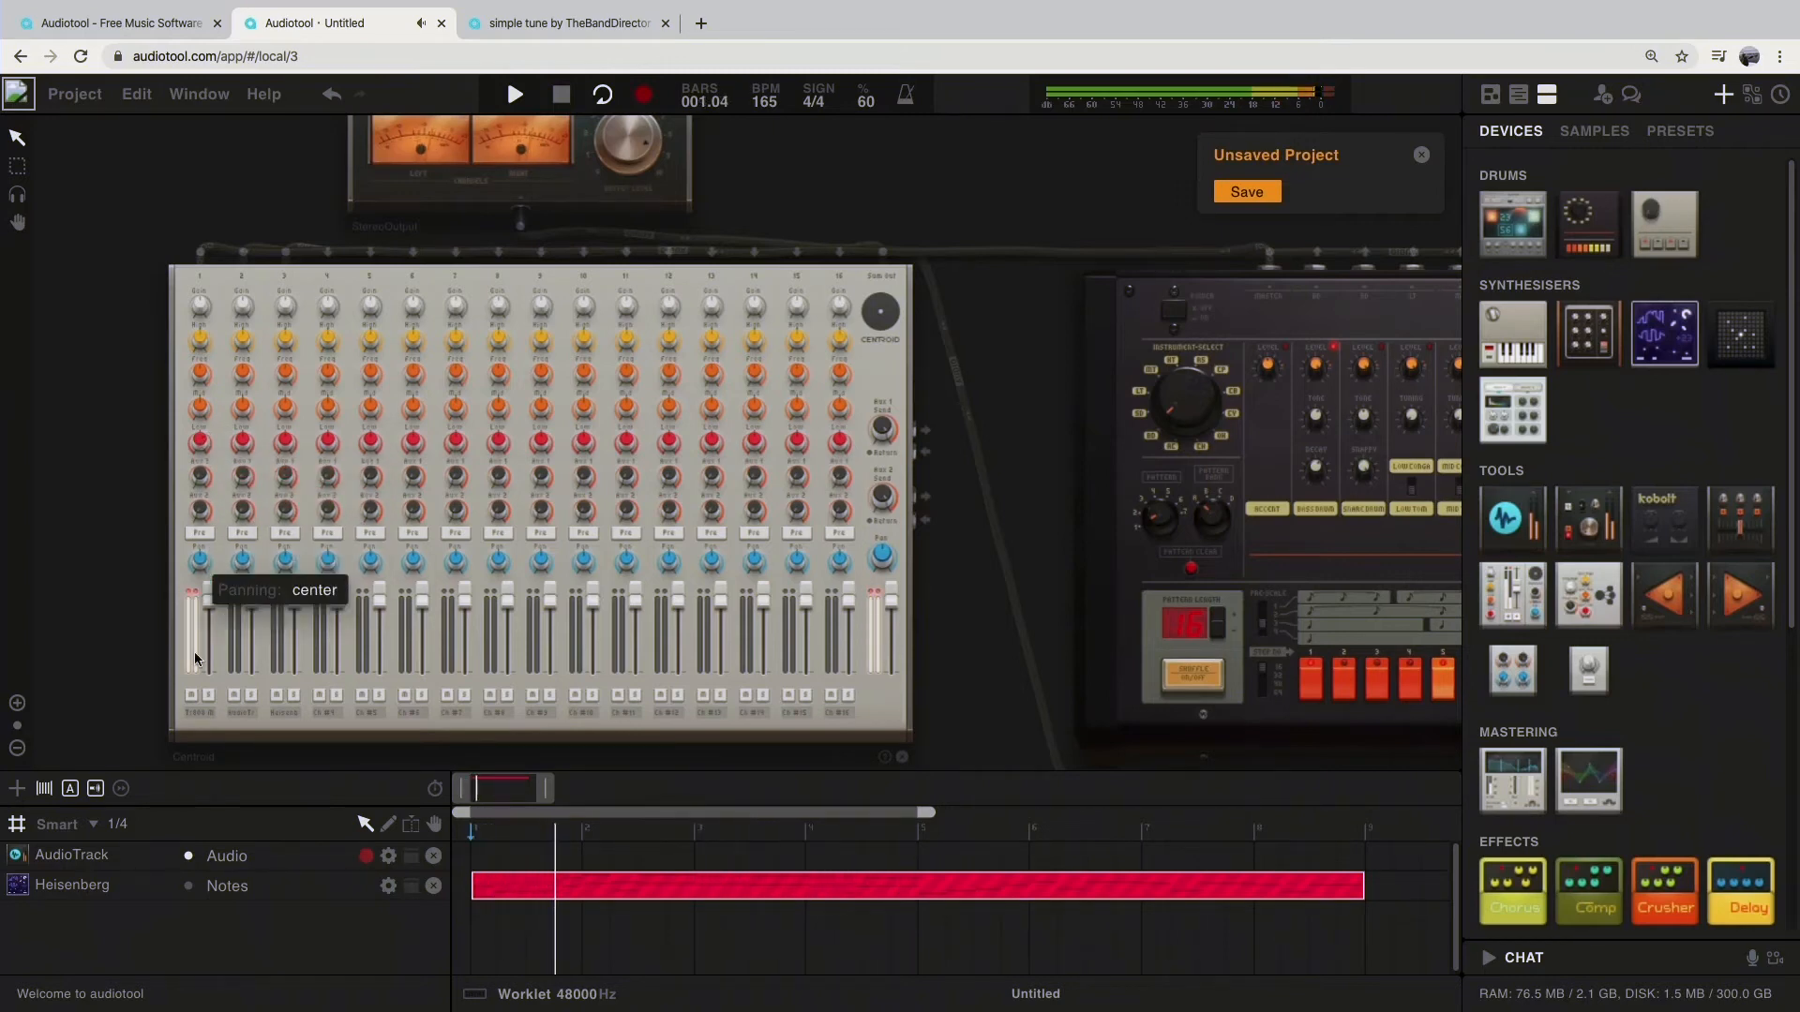
{"action": "left_click_drag", "start_coordinate": [200, 443], "coordinate": [199, 445]}
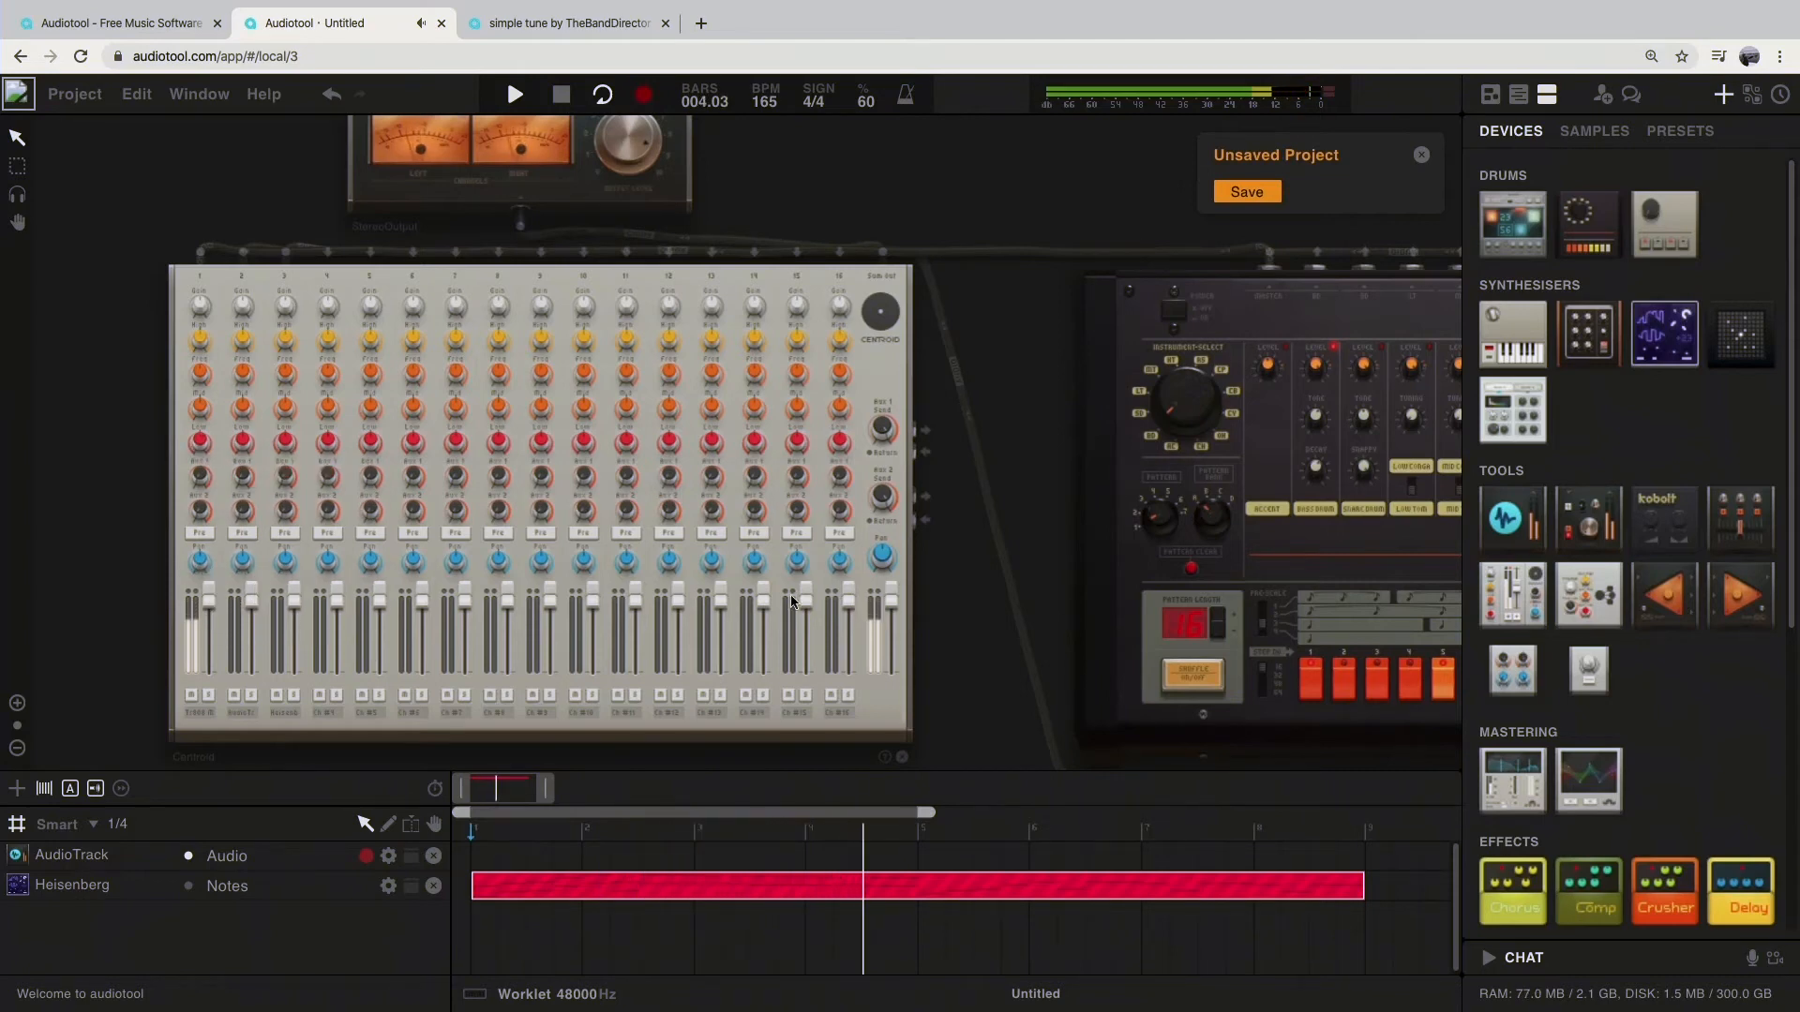
Step: Select the snare drum on the Rhythm Composer and examine its controls while the pattern plays
{"action": "left_click_drag", "start_coordinate": [1032, 515], "coordinate": [335, 443]}
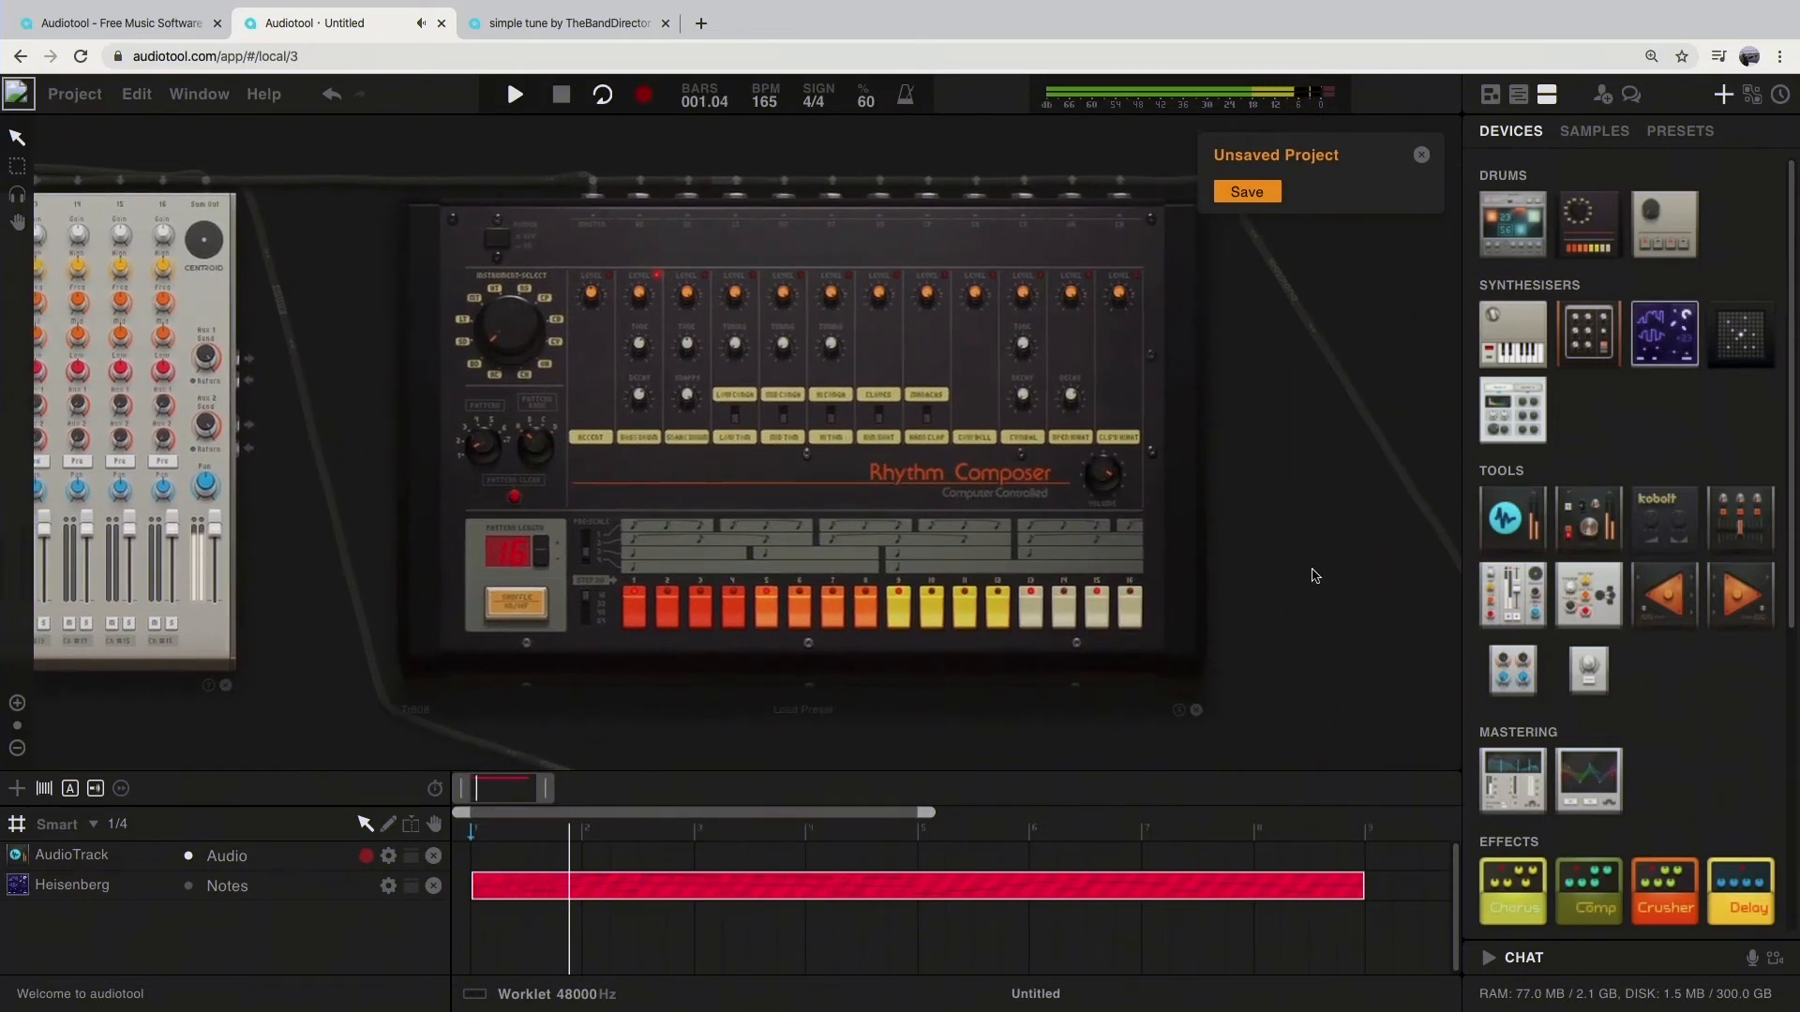
{"action": "left_click_drag", "start_coordinate": [1289, 584], "coordinate": [1303, 559]}
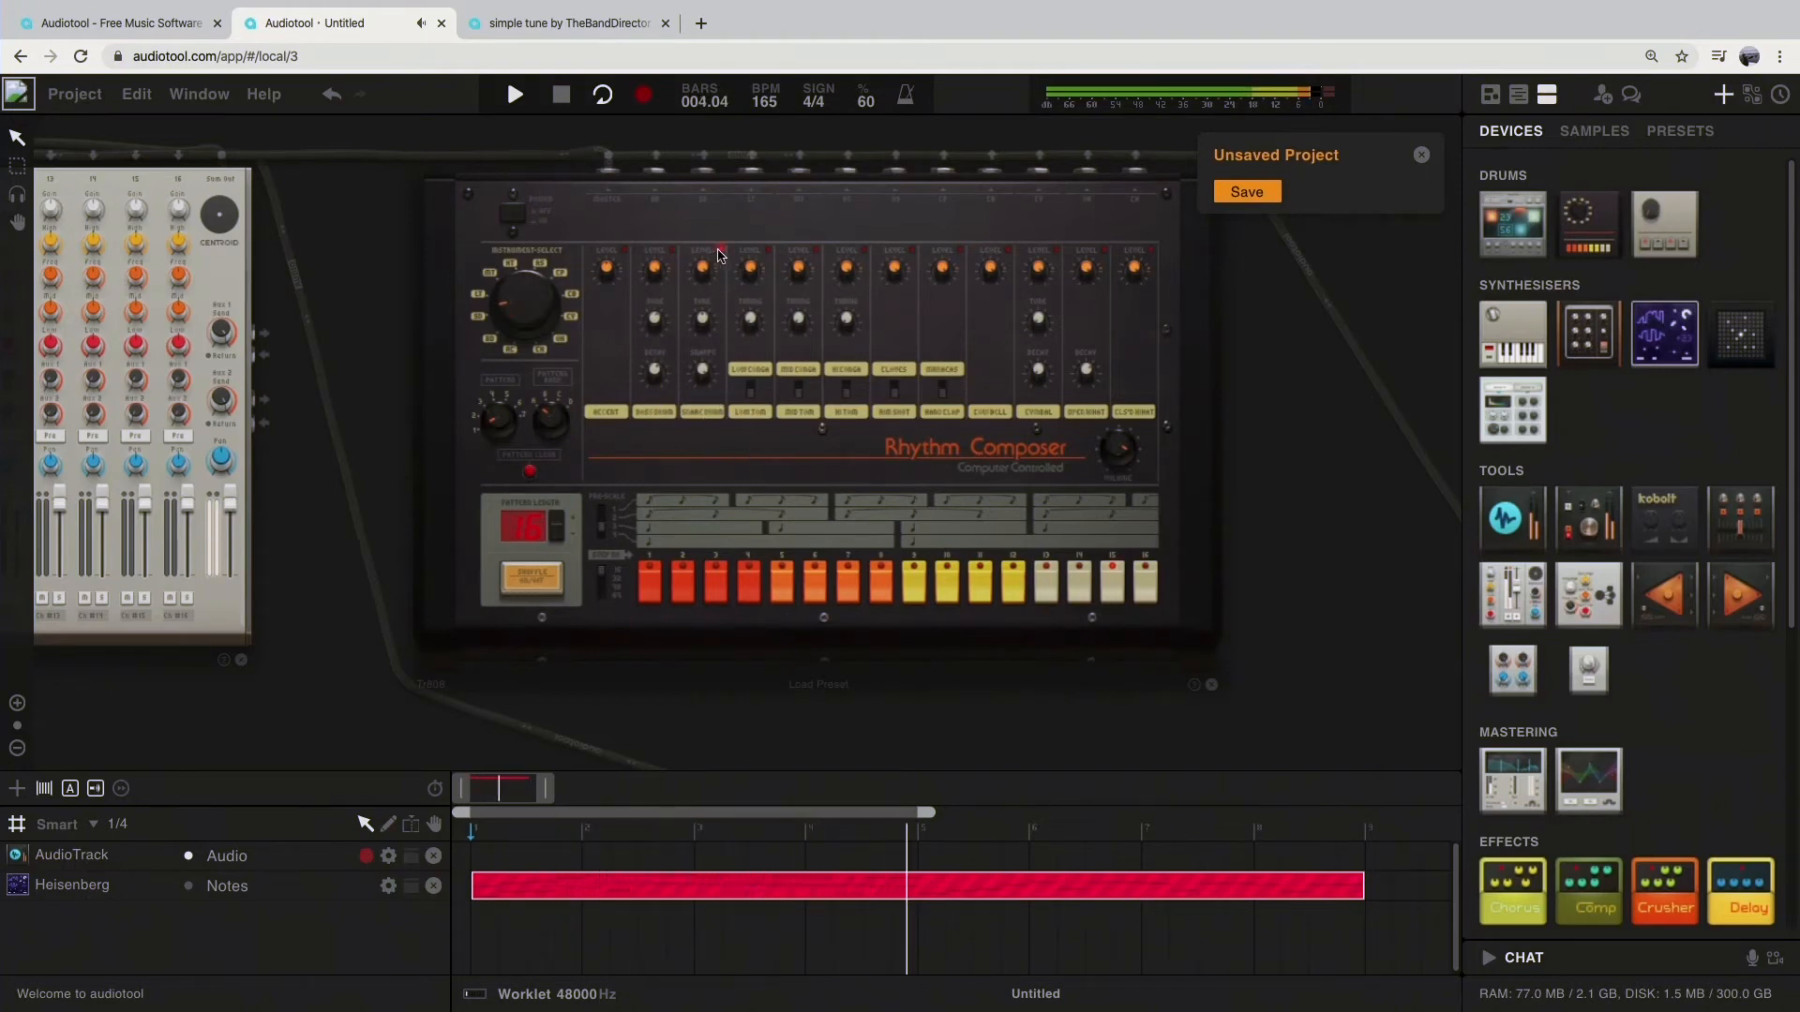
{"action": "scroll", "coordinate": [701, 418], "scroll_direction": "down", "scroll_amount": 5}
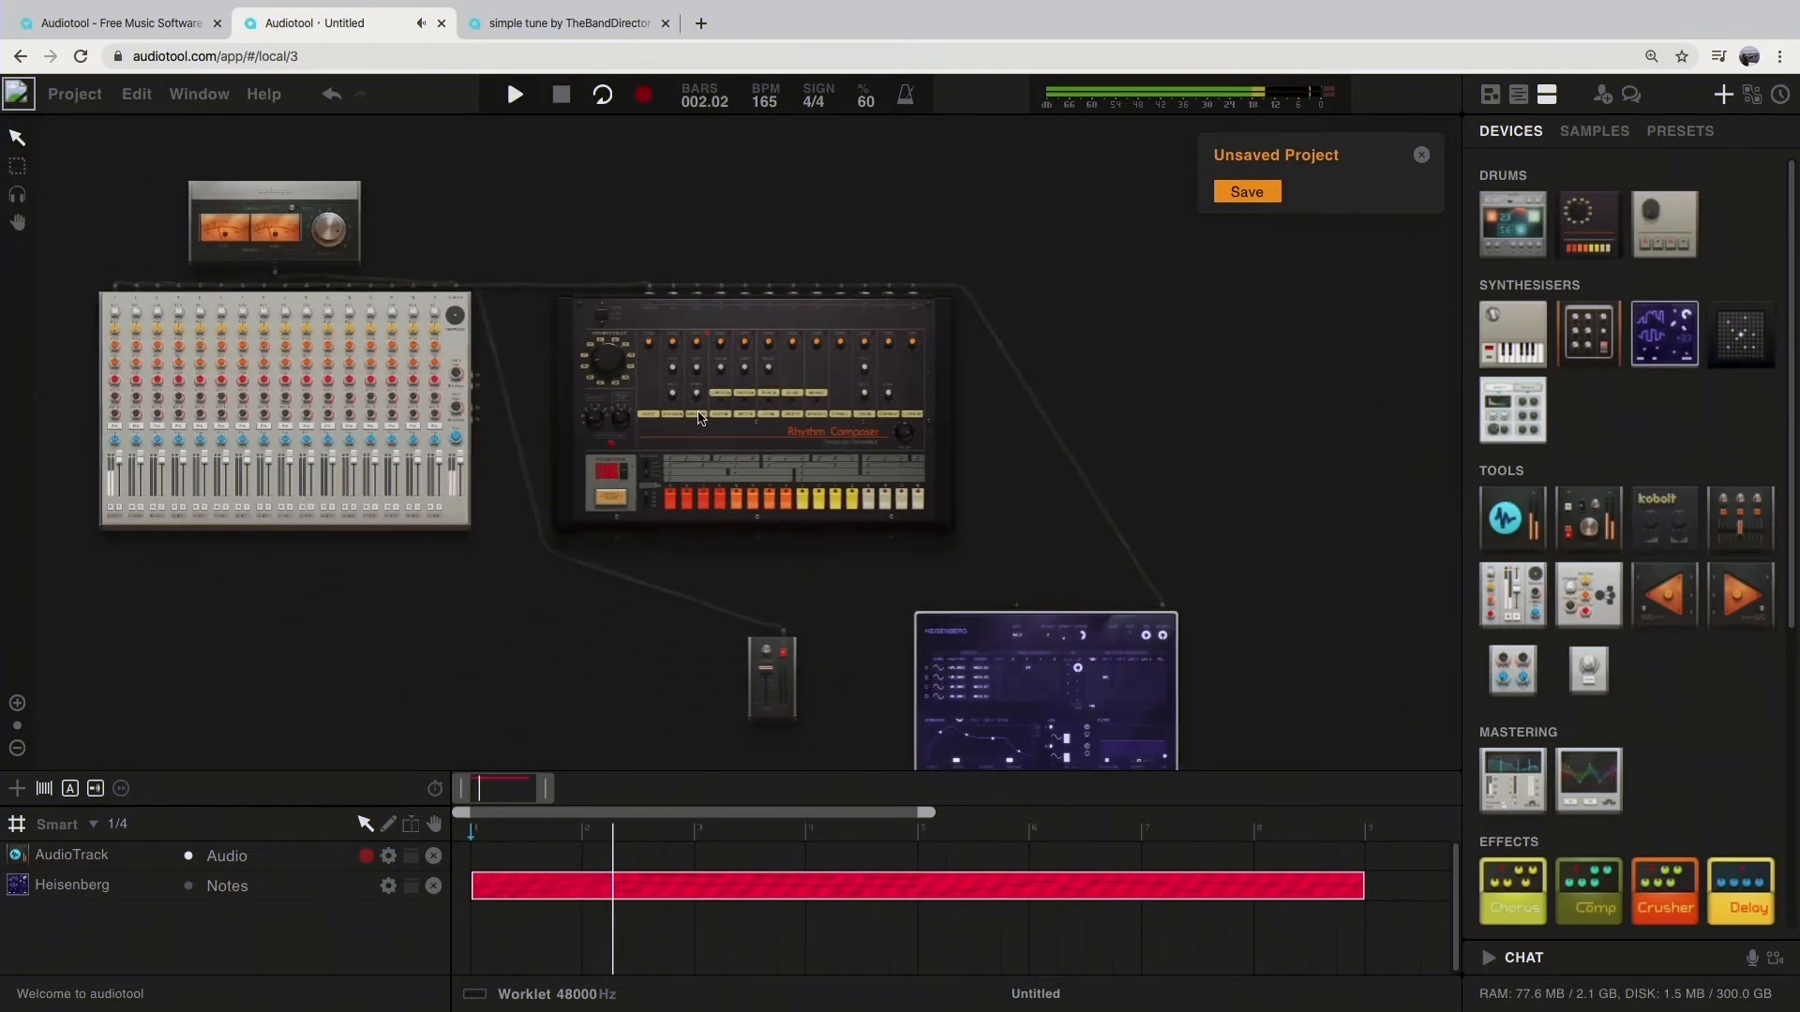
{"action": "scroll", "coordinate": [702, 418], "scroll_direction": "up", "scroll_amount": 8}
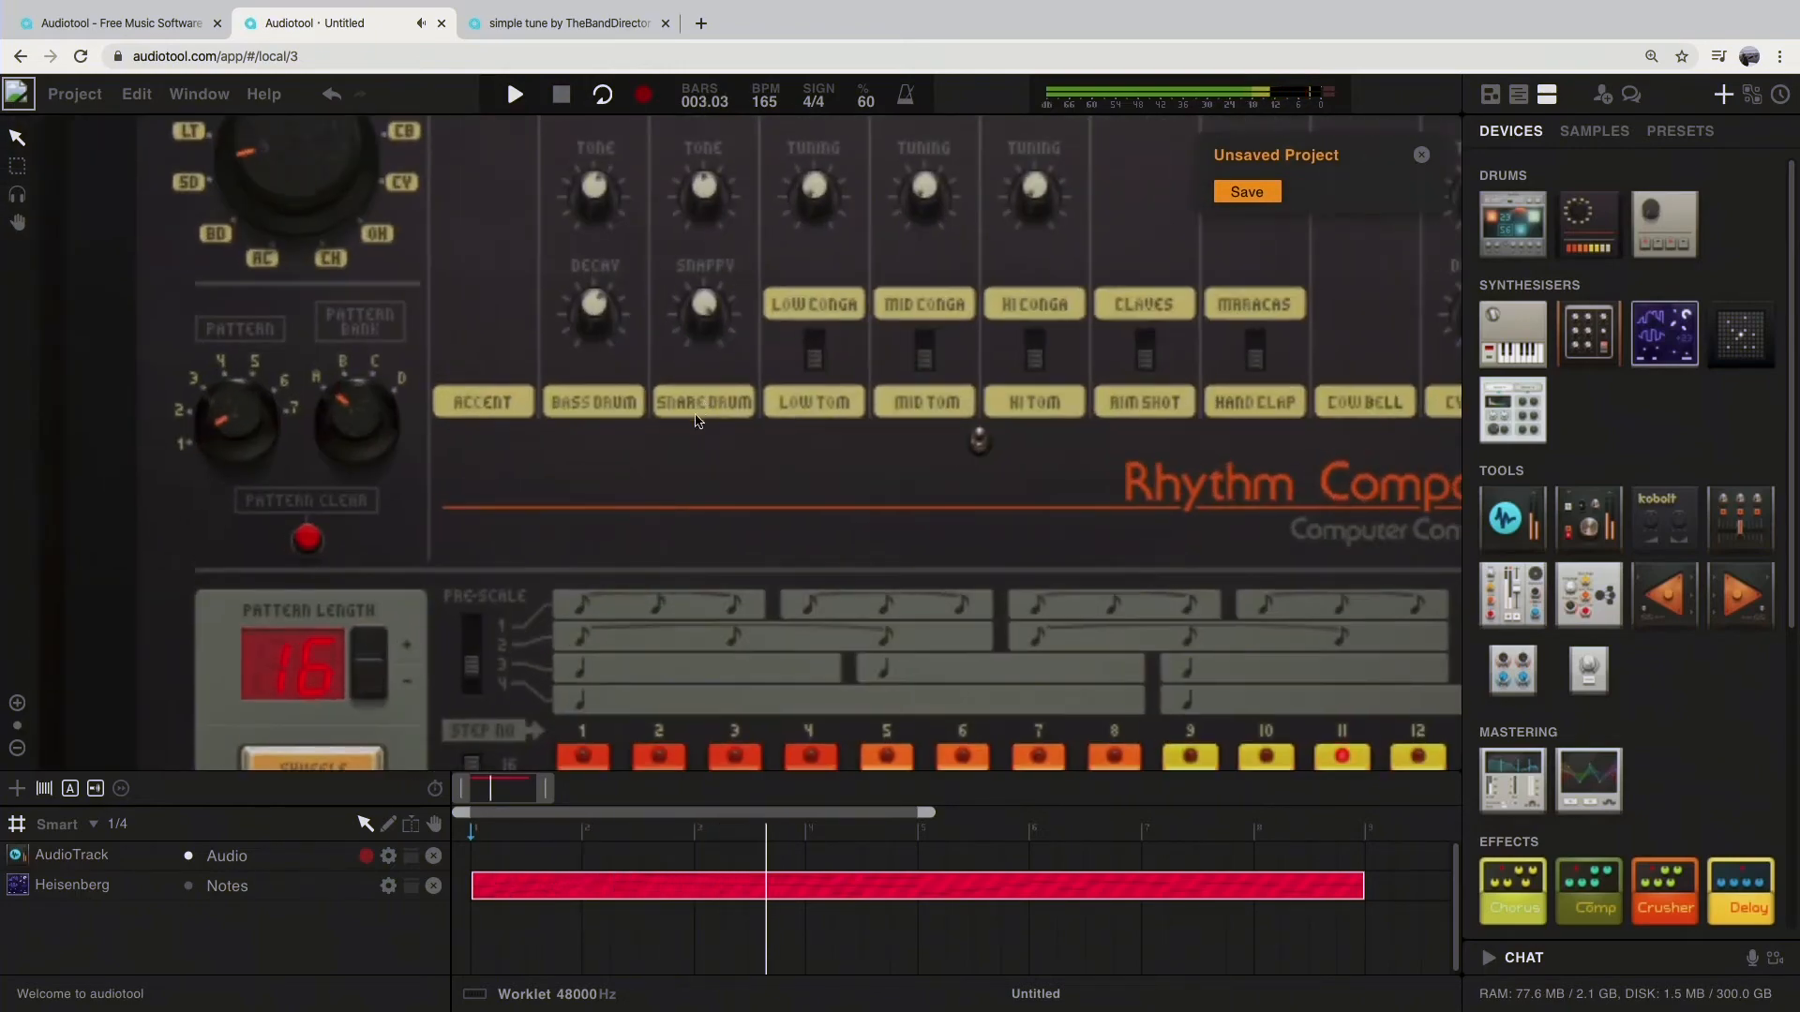
{"action": "scroll", "coordinate": [730, 459], "scroll_direction": "down", "scroll_amount": 3}
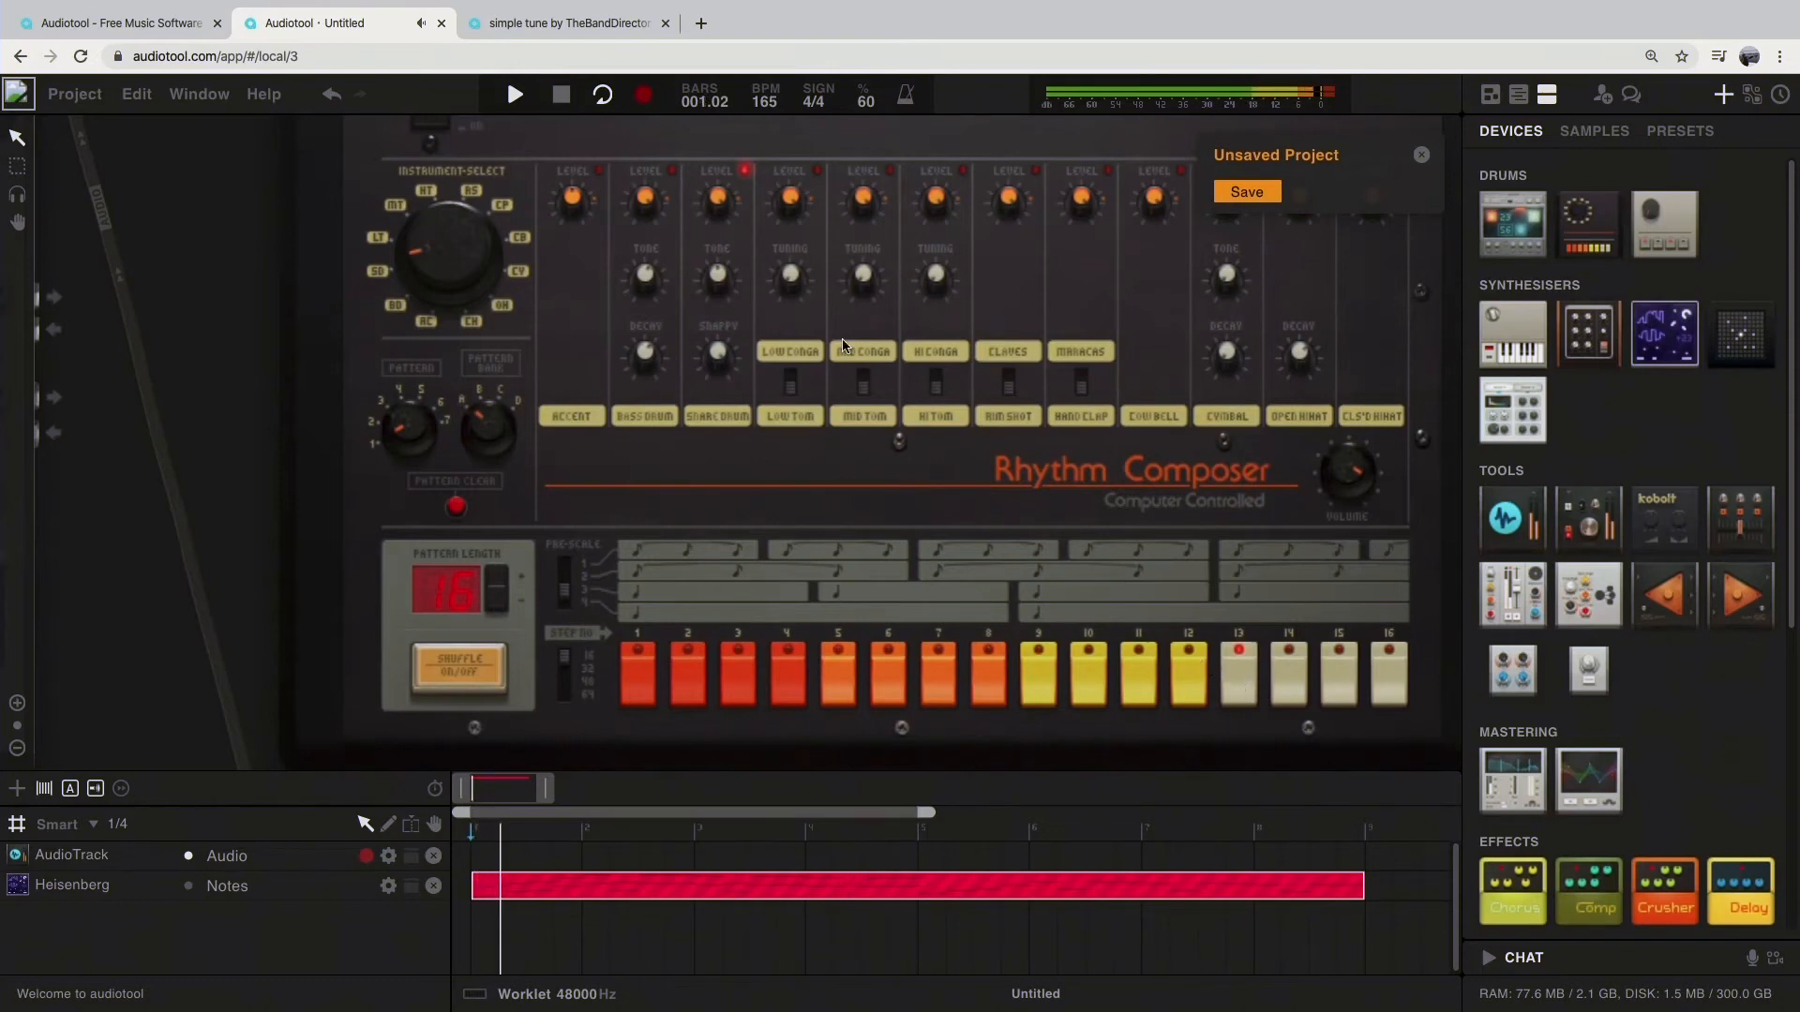
Step: Set the project tempo to 120 BPM and dismiss the unsaved-project notice
{"action": "left_click_drag", "start_coordinate": [767, 103], "coordinate": [767, 119]}
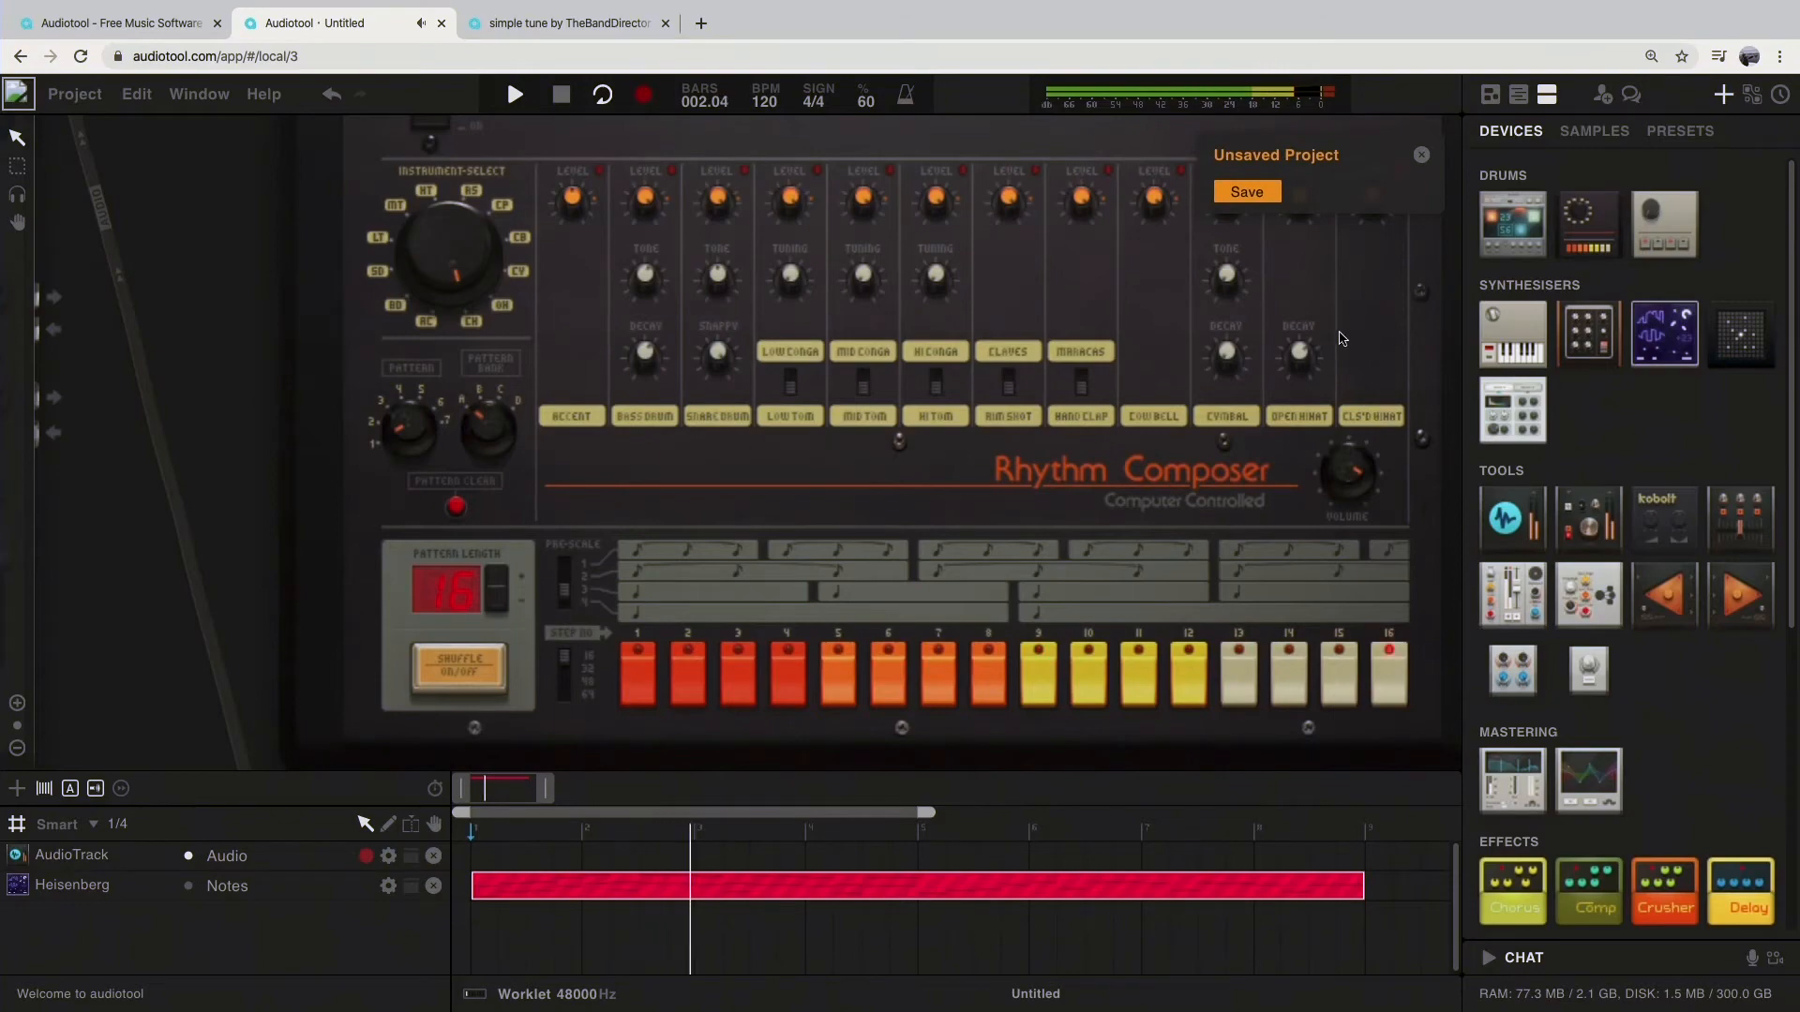
{"action": "scroll", "coordinate": [1312, 367], "scroll_direction": "up", "scroll_amount": 2}
{"action": "scroll", "coordinate": [1312, 367], "scroll_direction": "down", "scroll_amount": 3}
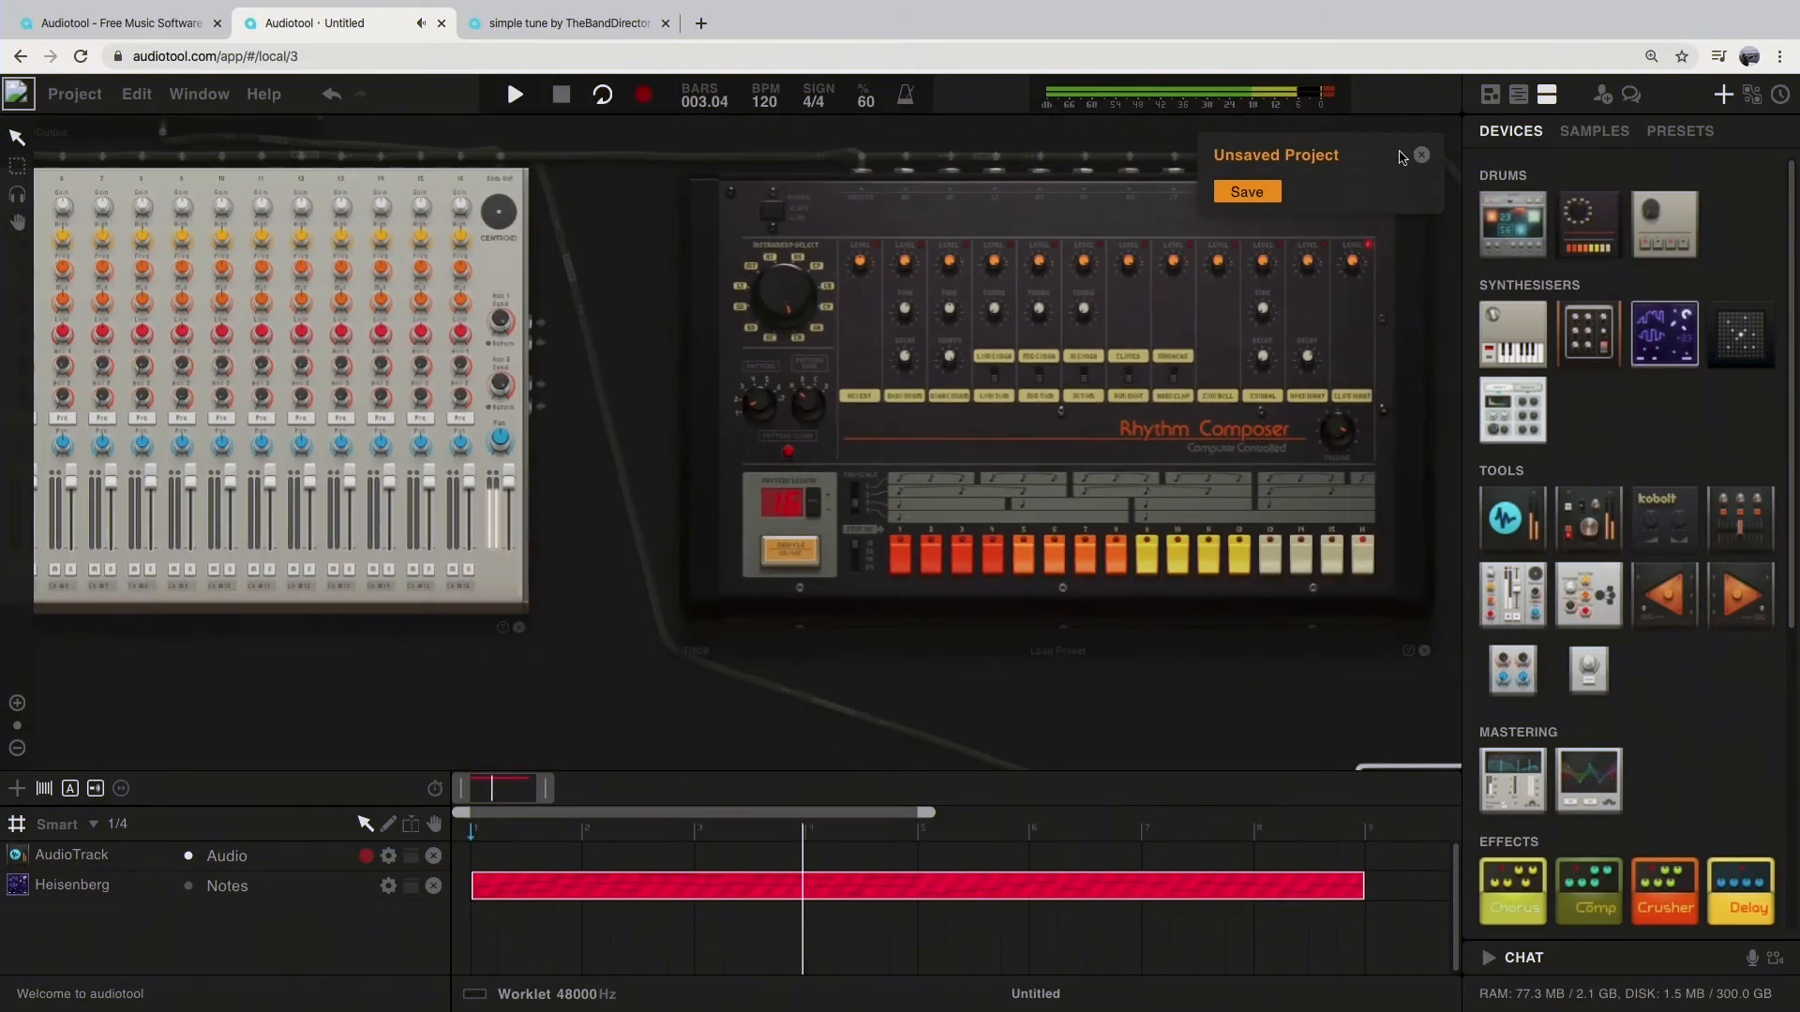
{"action": "left_click", "coordinate": [1421, 156]}
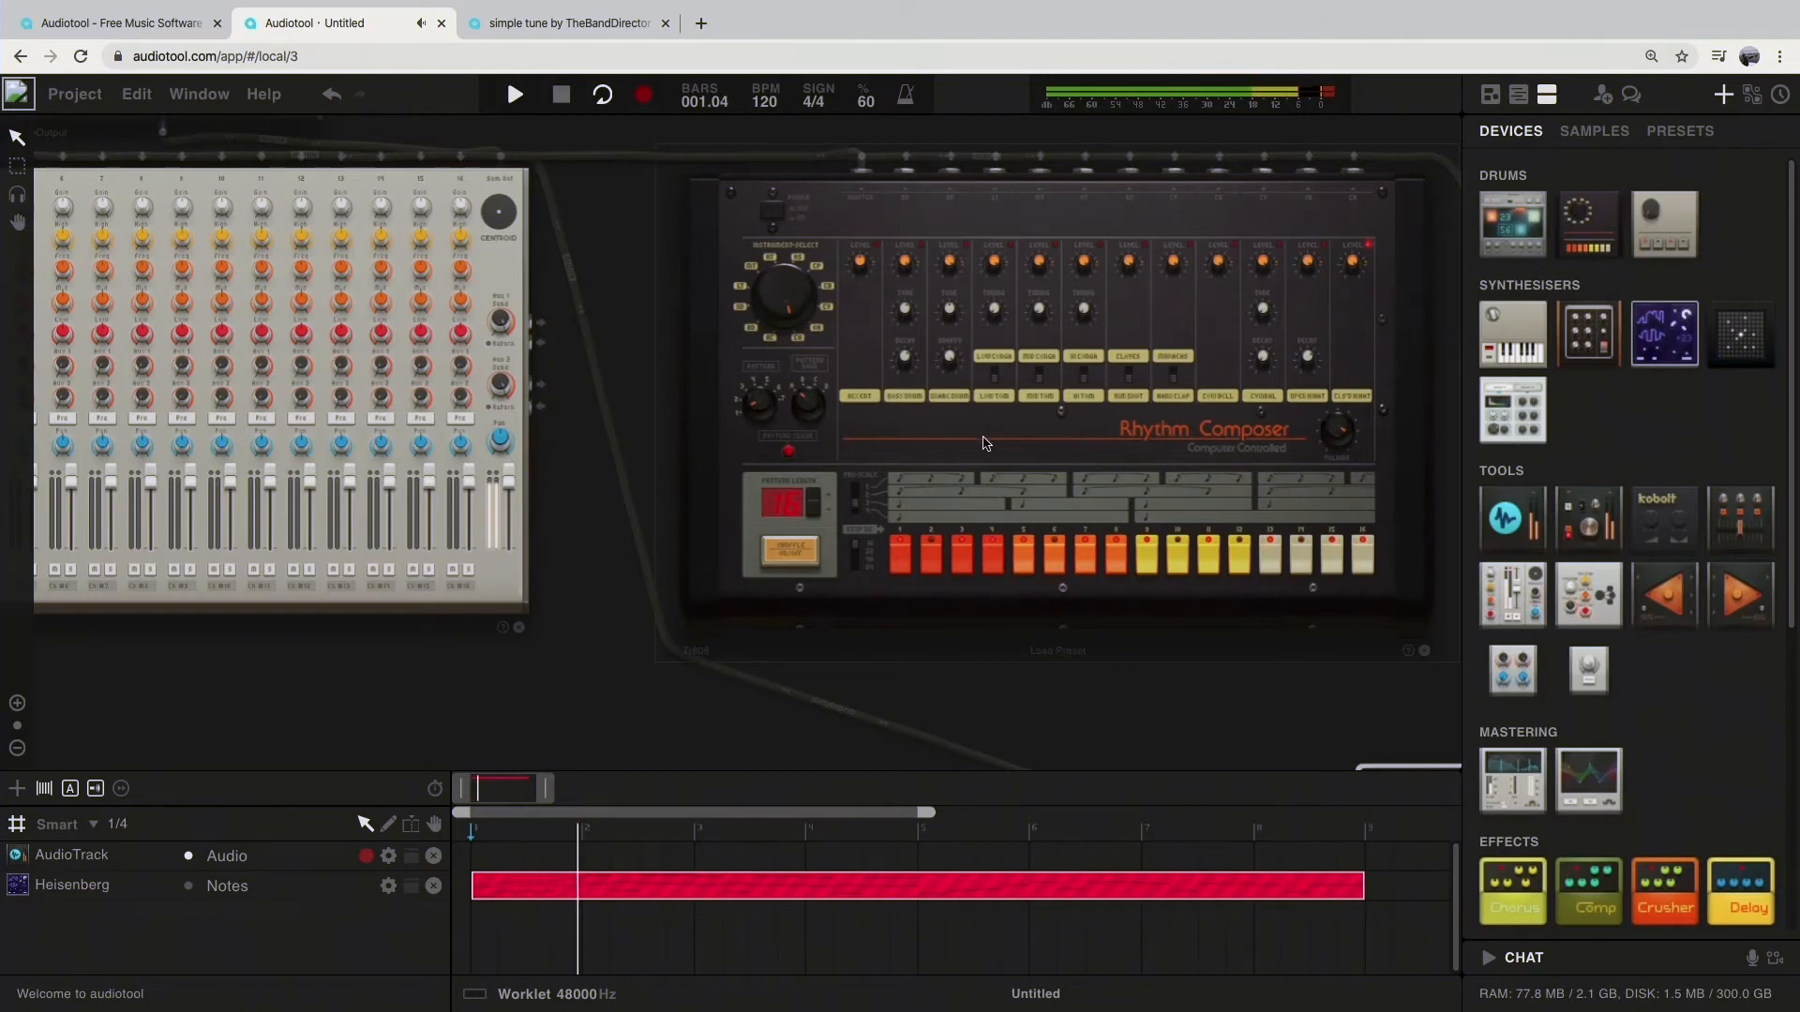
Step: Stop playback, copy the Rhythm Composer's pattern to a note track and extend its region to four bars
{"action": "key", "text": "space"}
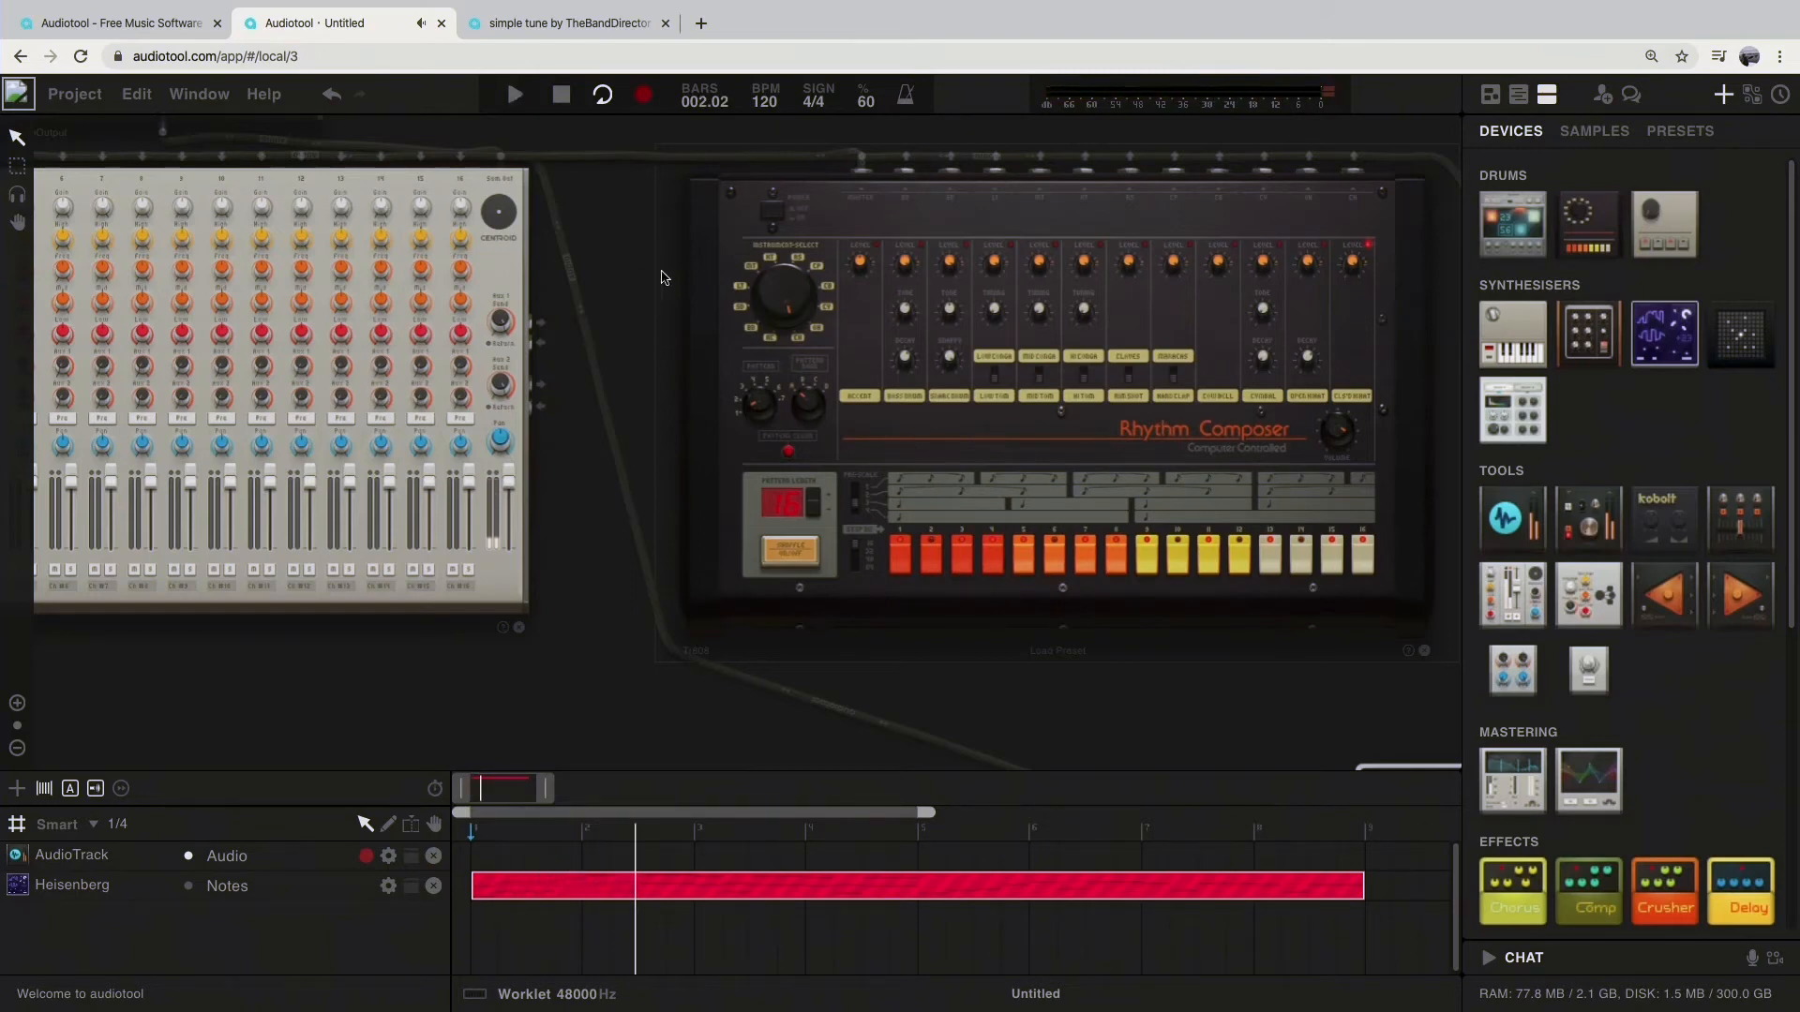
{"action": "left_click", "coordinate": [560, 97]}
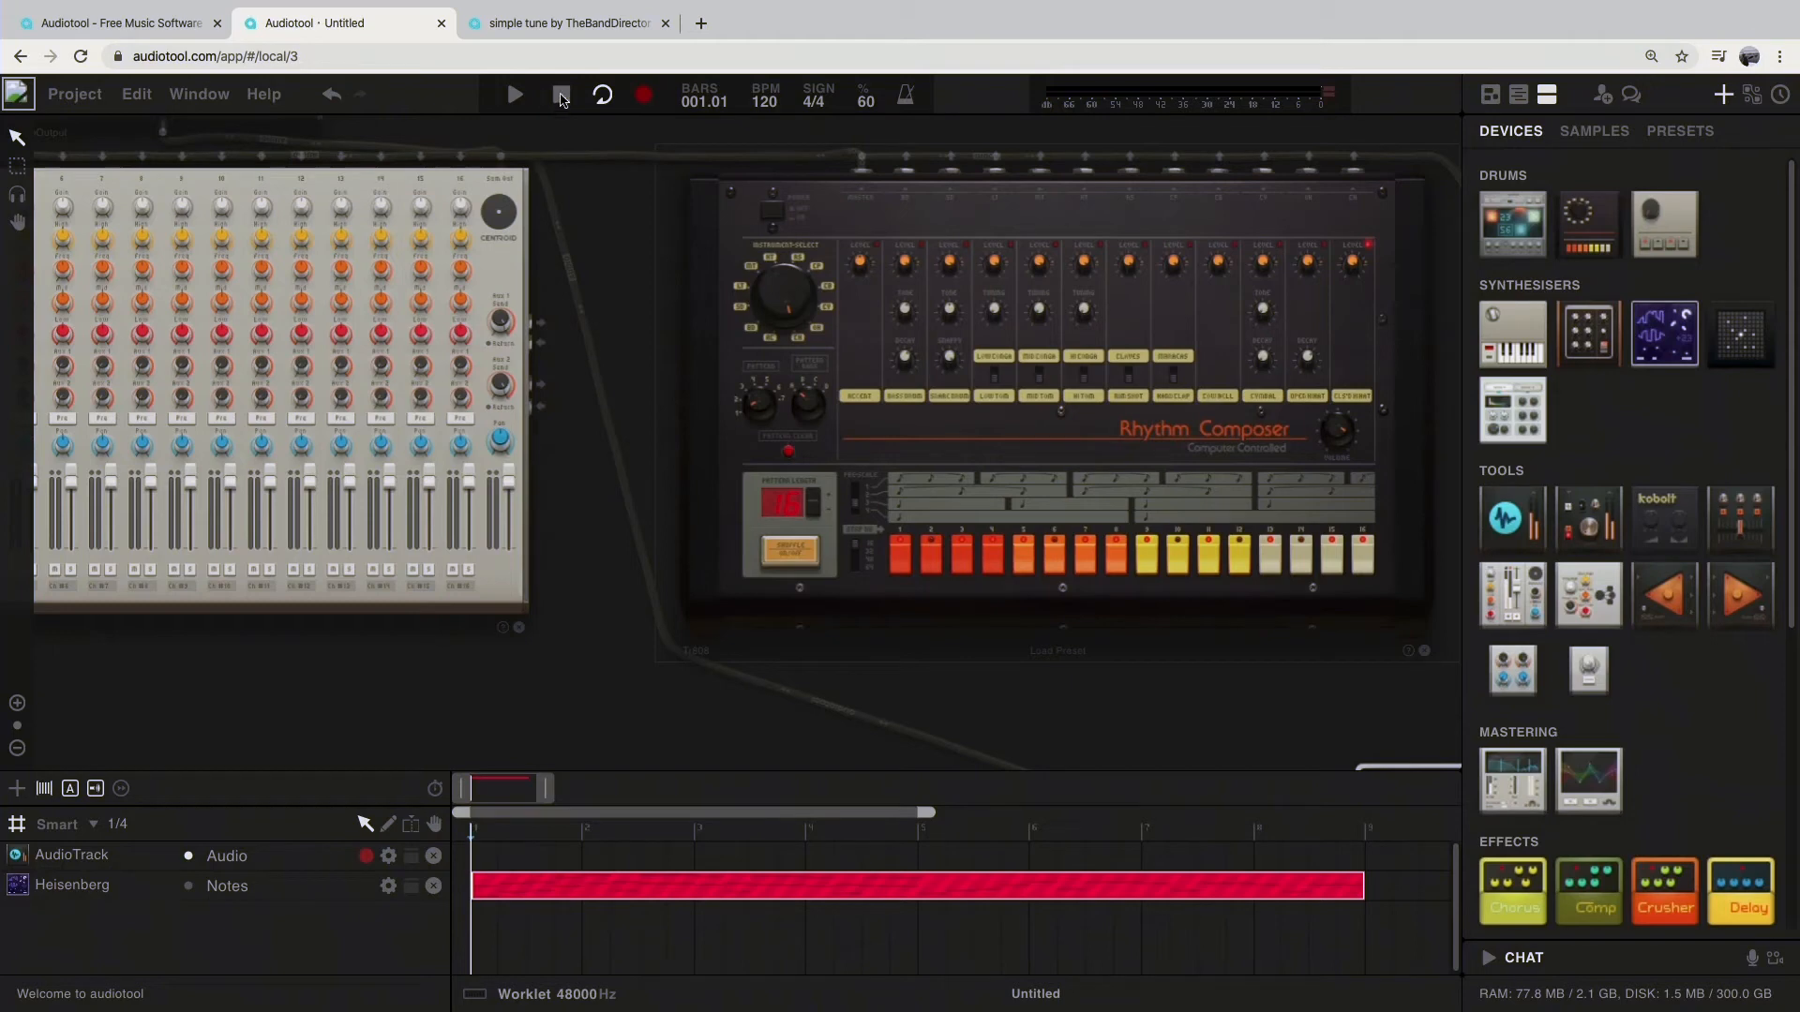
{"action": "right_click", "coordinate": [948, 448]}
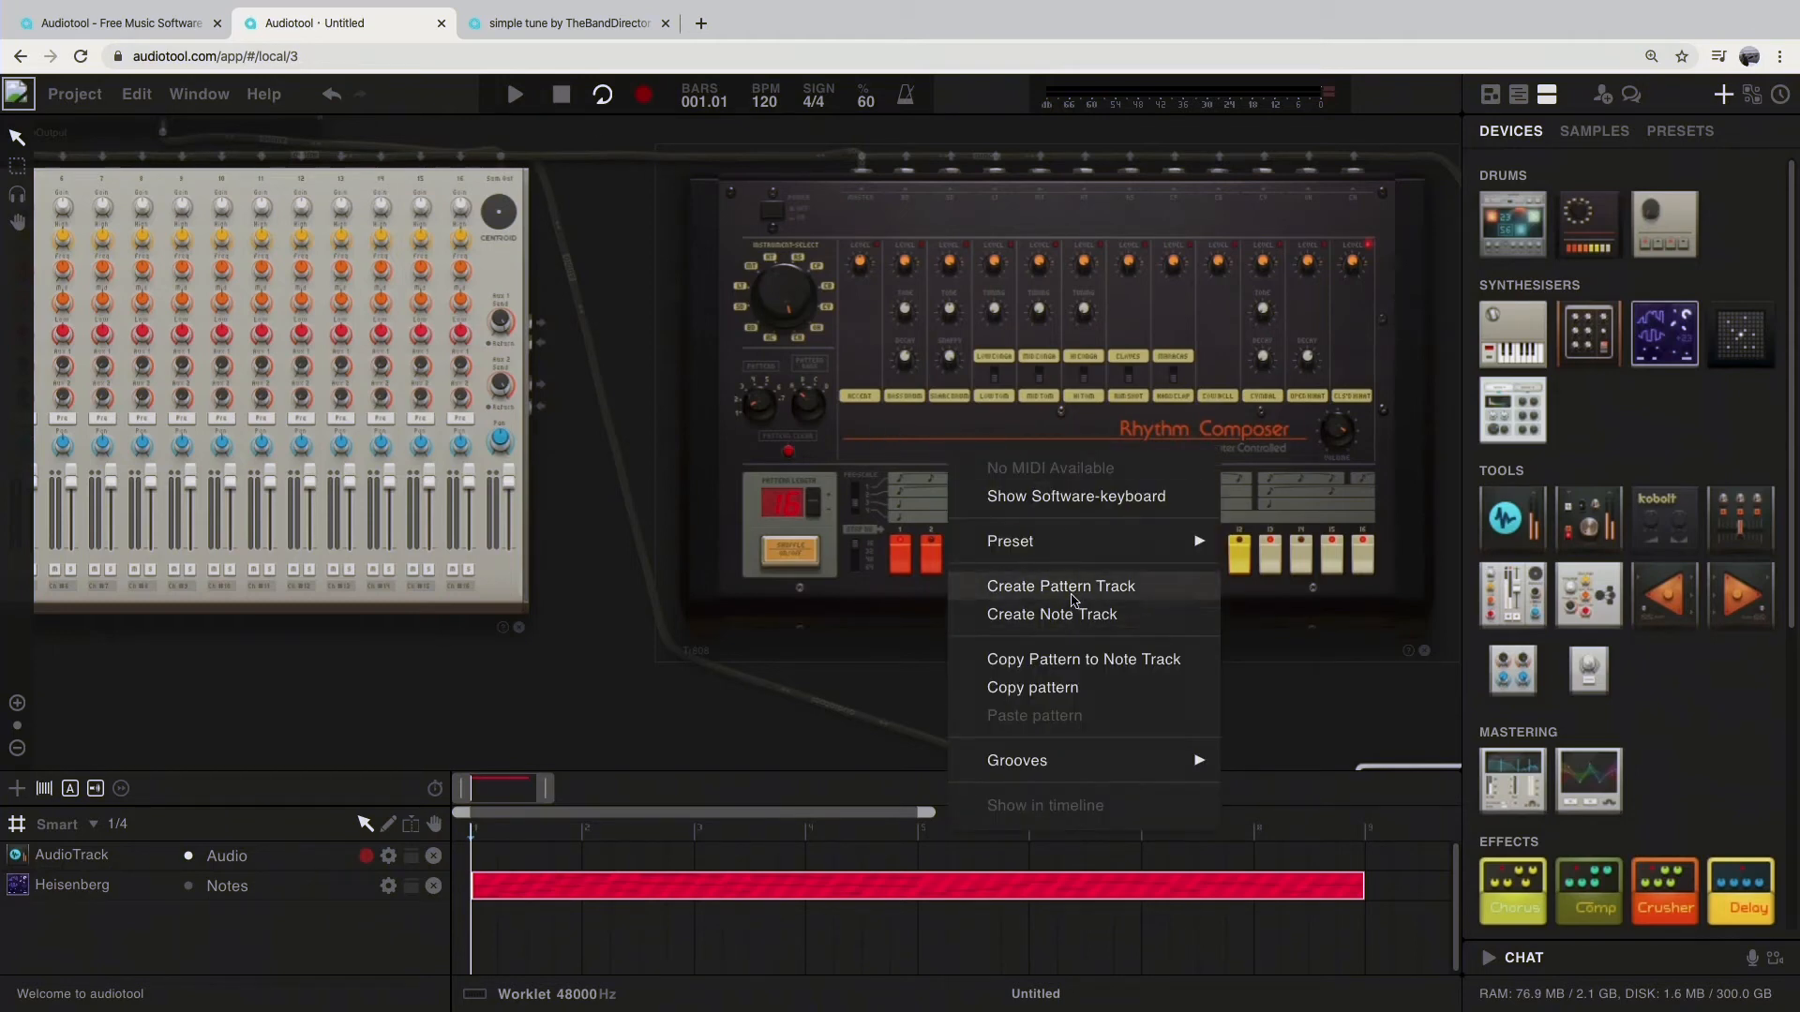
{"action": "left_click", "coordinate": [1064, 662]}
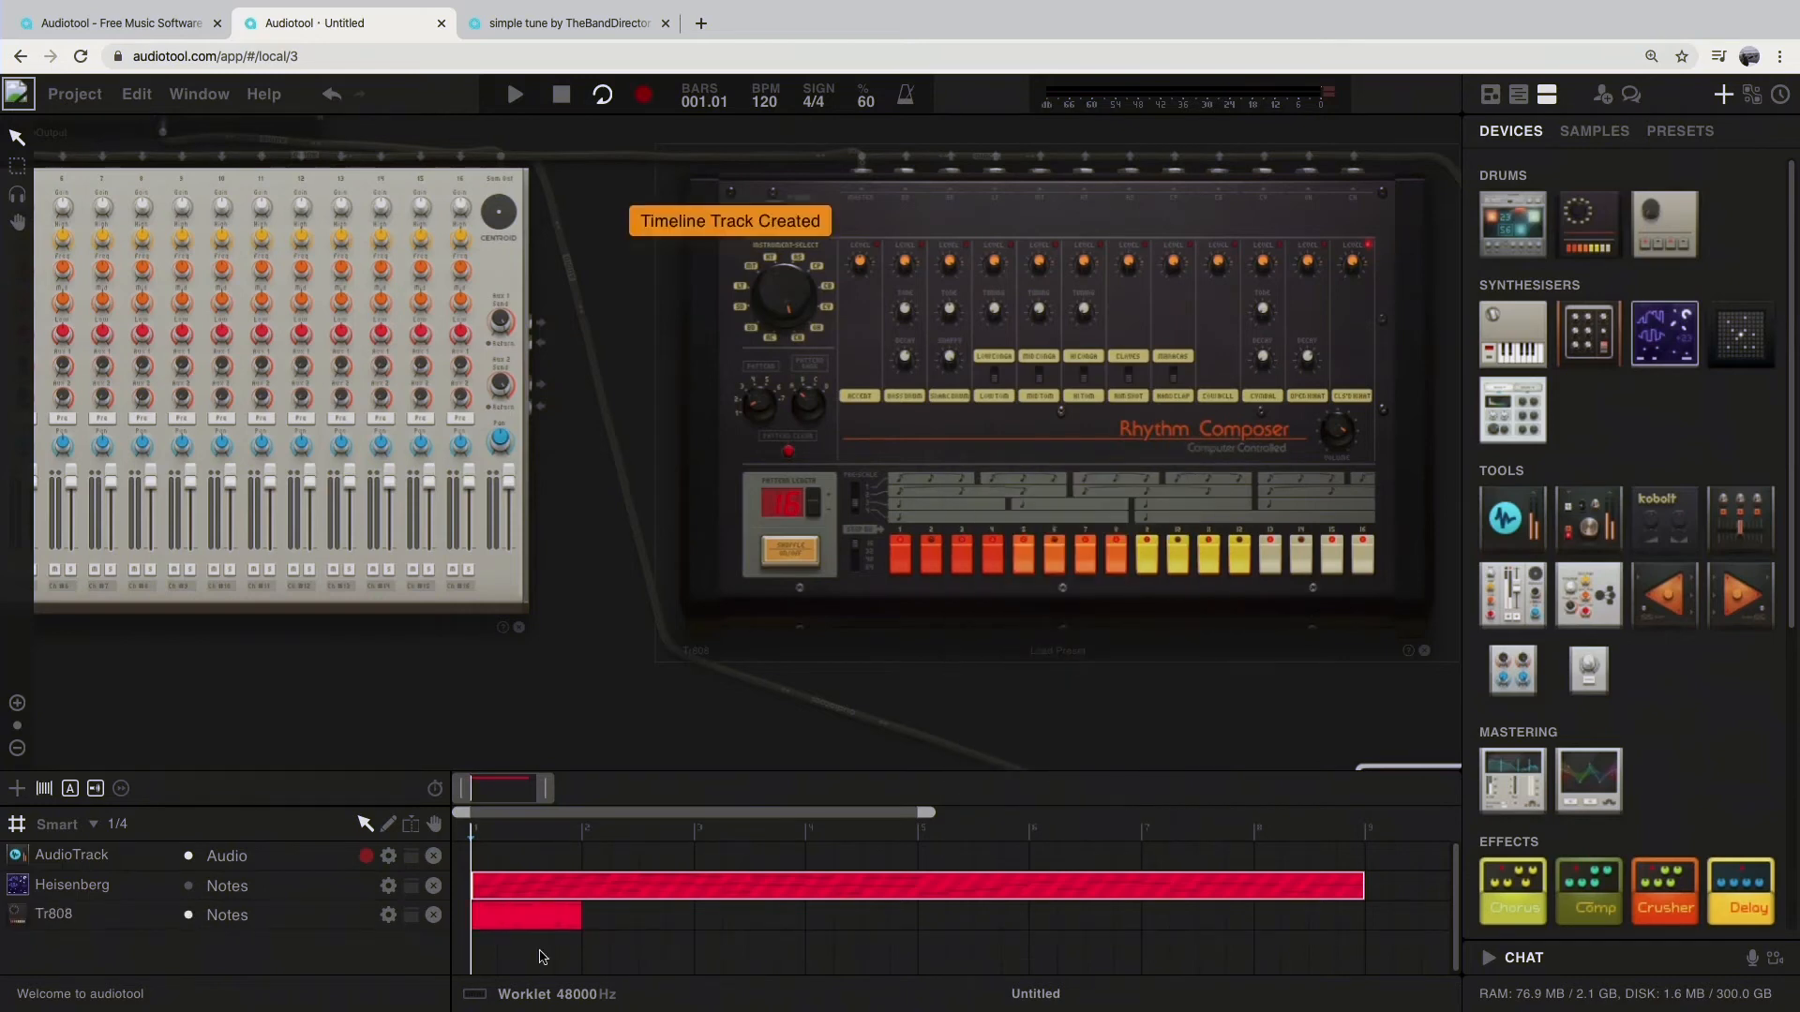
{"action": "left_click_drag", "start_coordinate": [582, 918], "coordinate": [925, 937]}
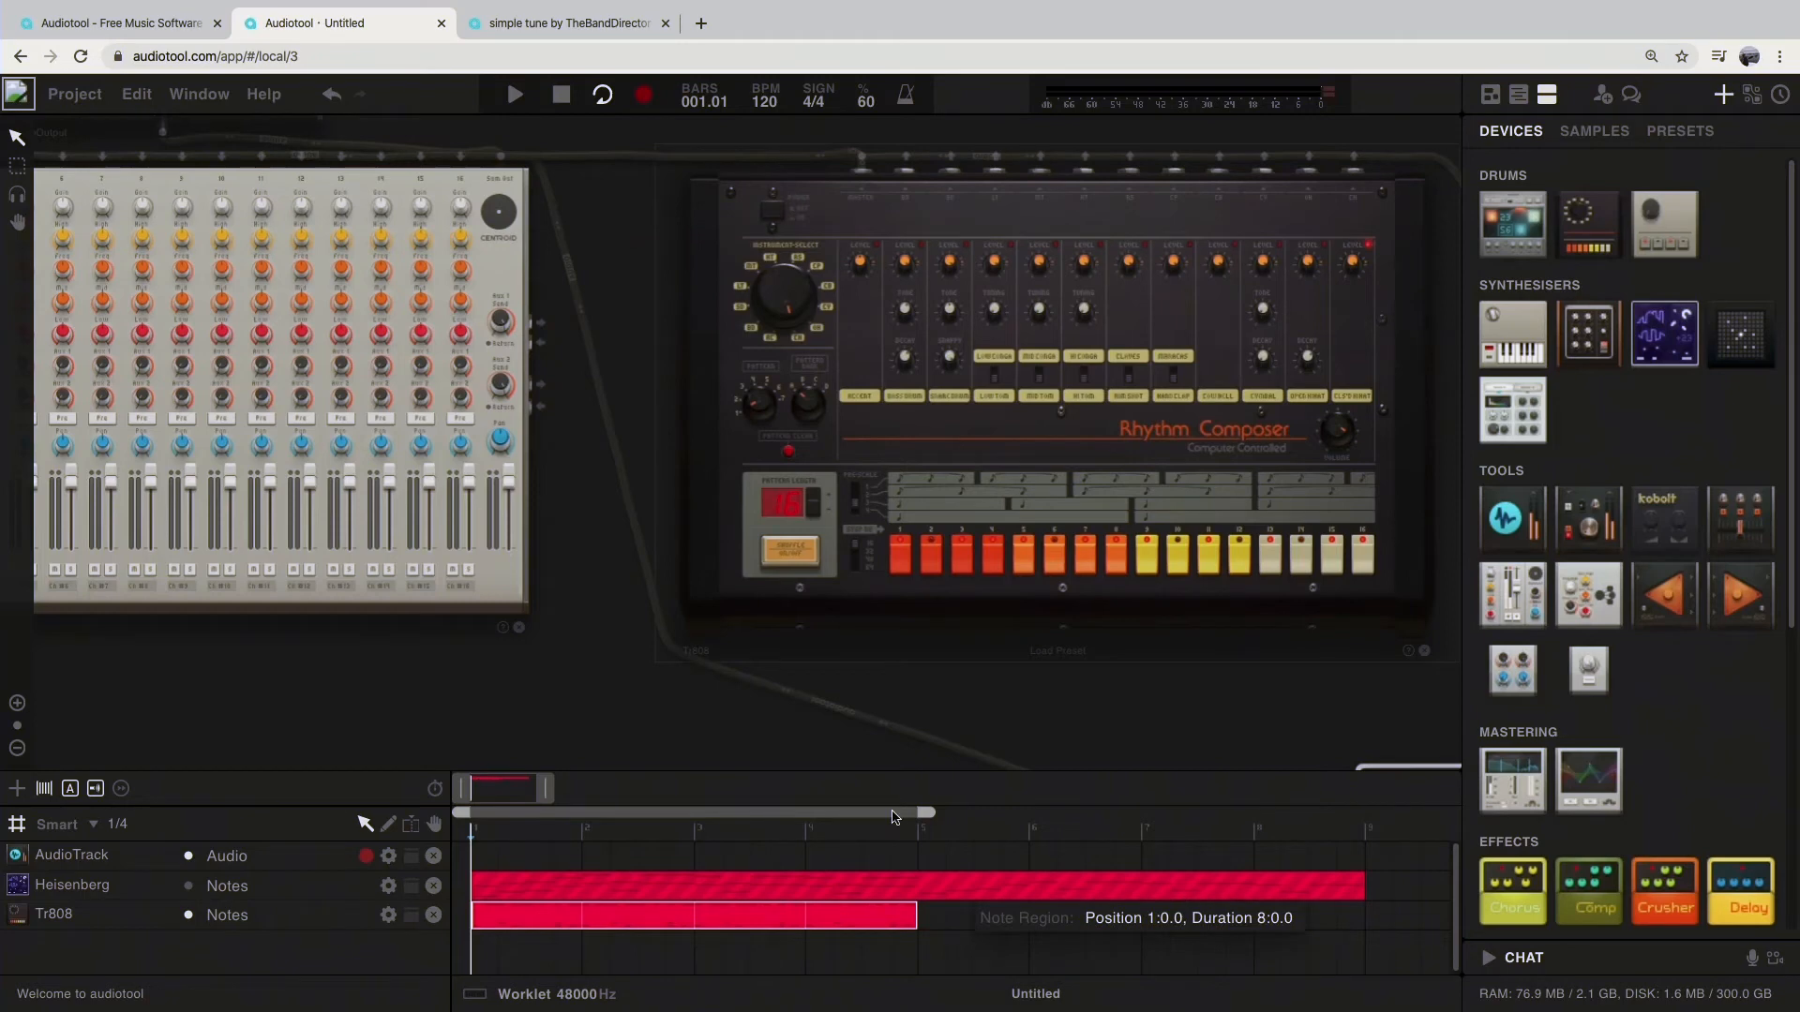
Step: Play the new drum note track, delete the Rhythm Composer and undo the deletion
{"action": "key", "text": "space"}
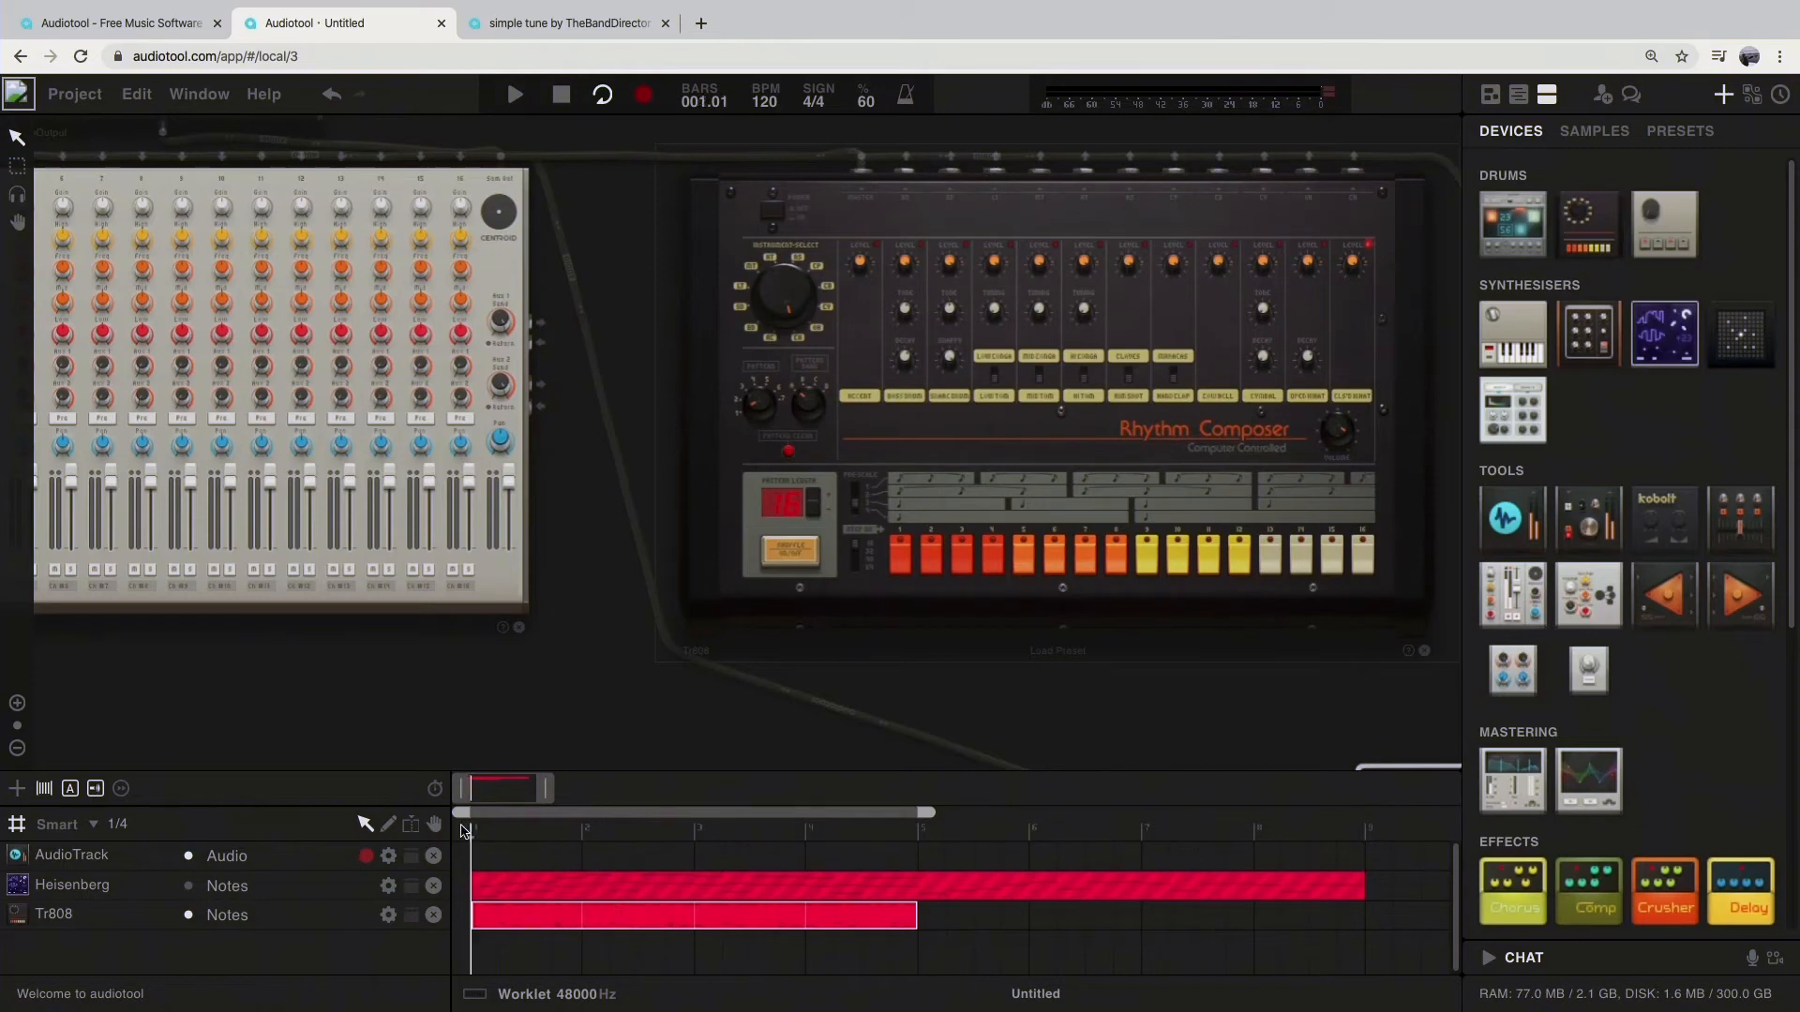
{"action": "key", "text": "space"}
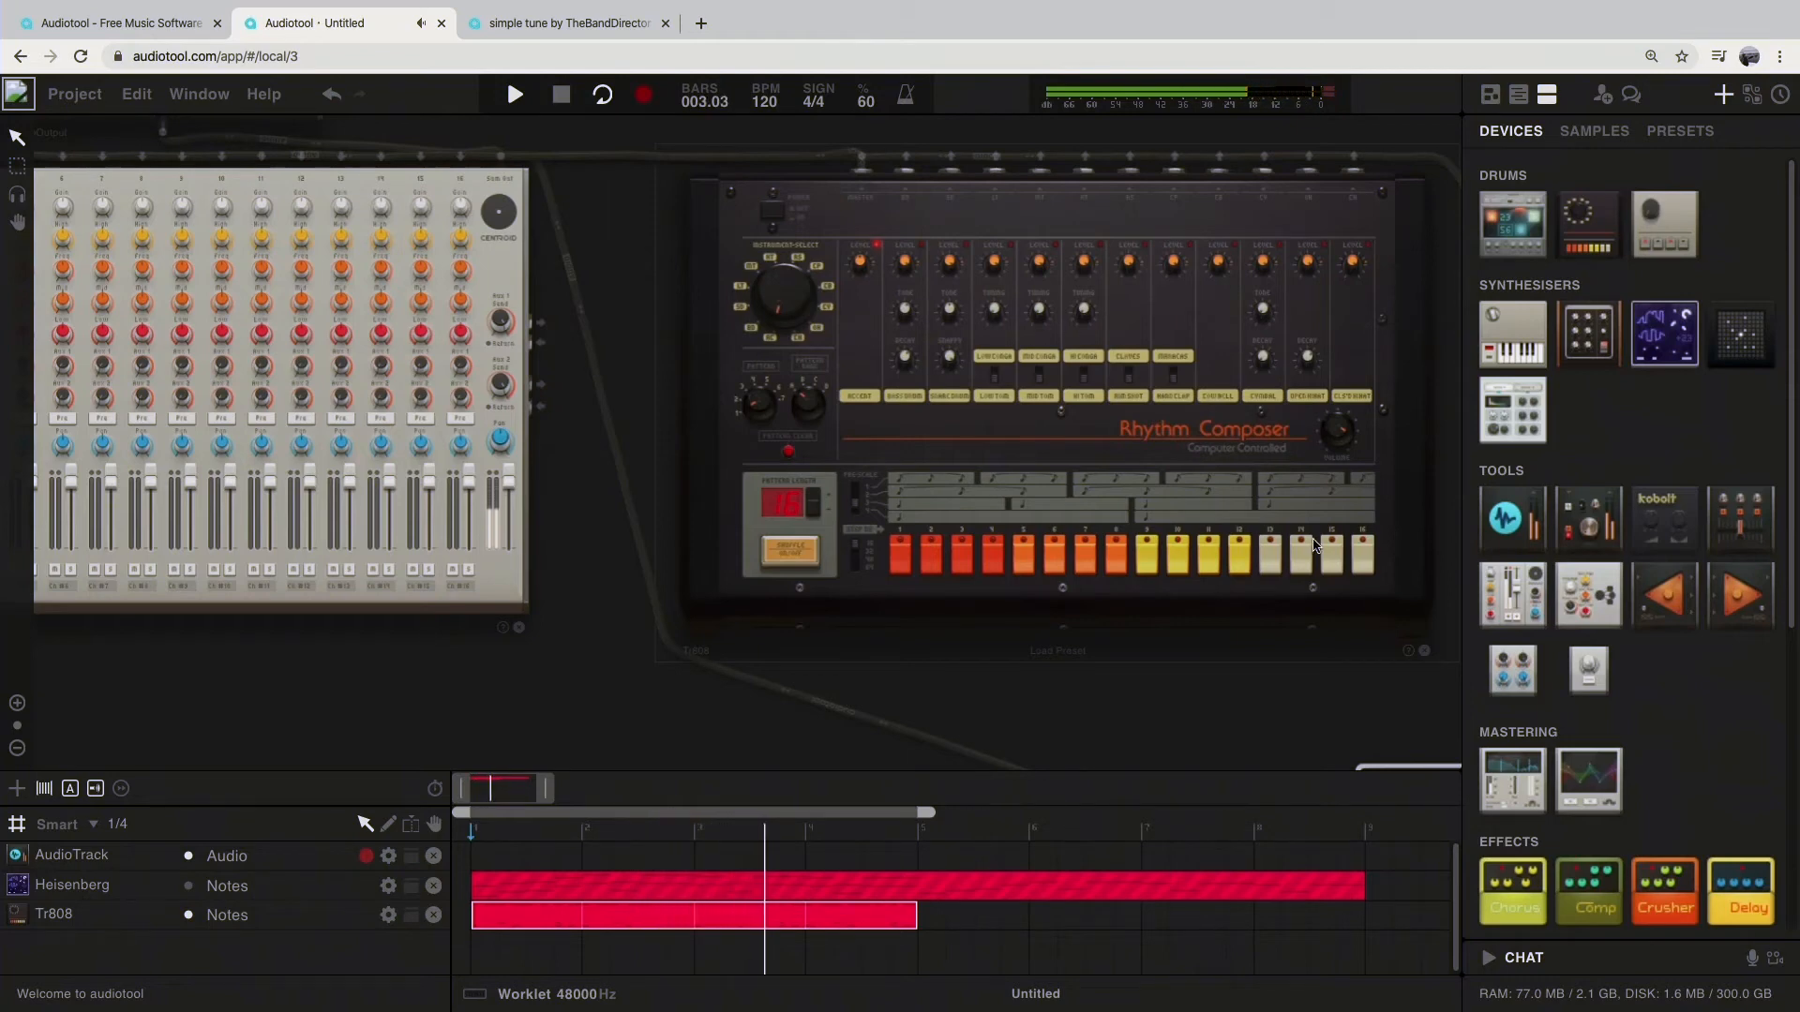
{"action": "left_click", "coordinate": [1424, 650]}
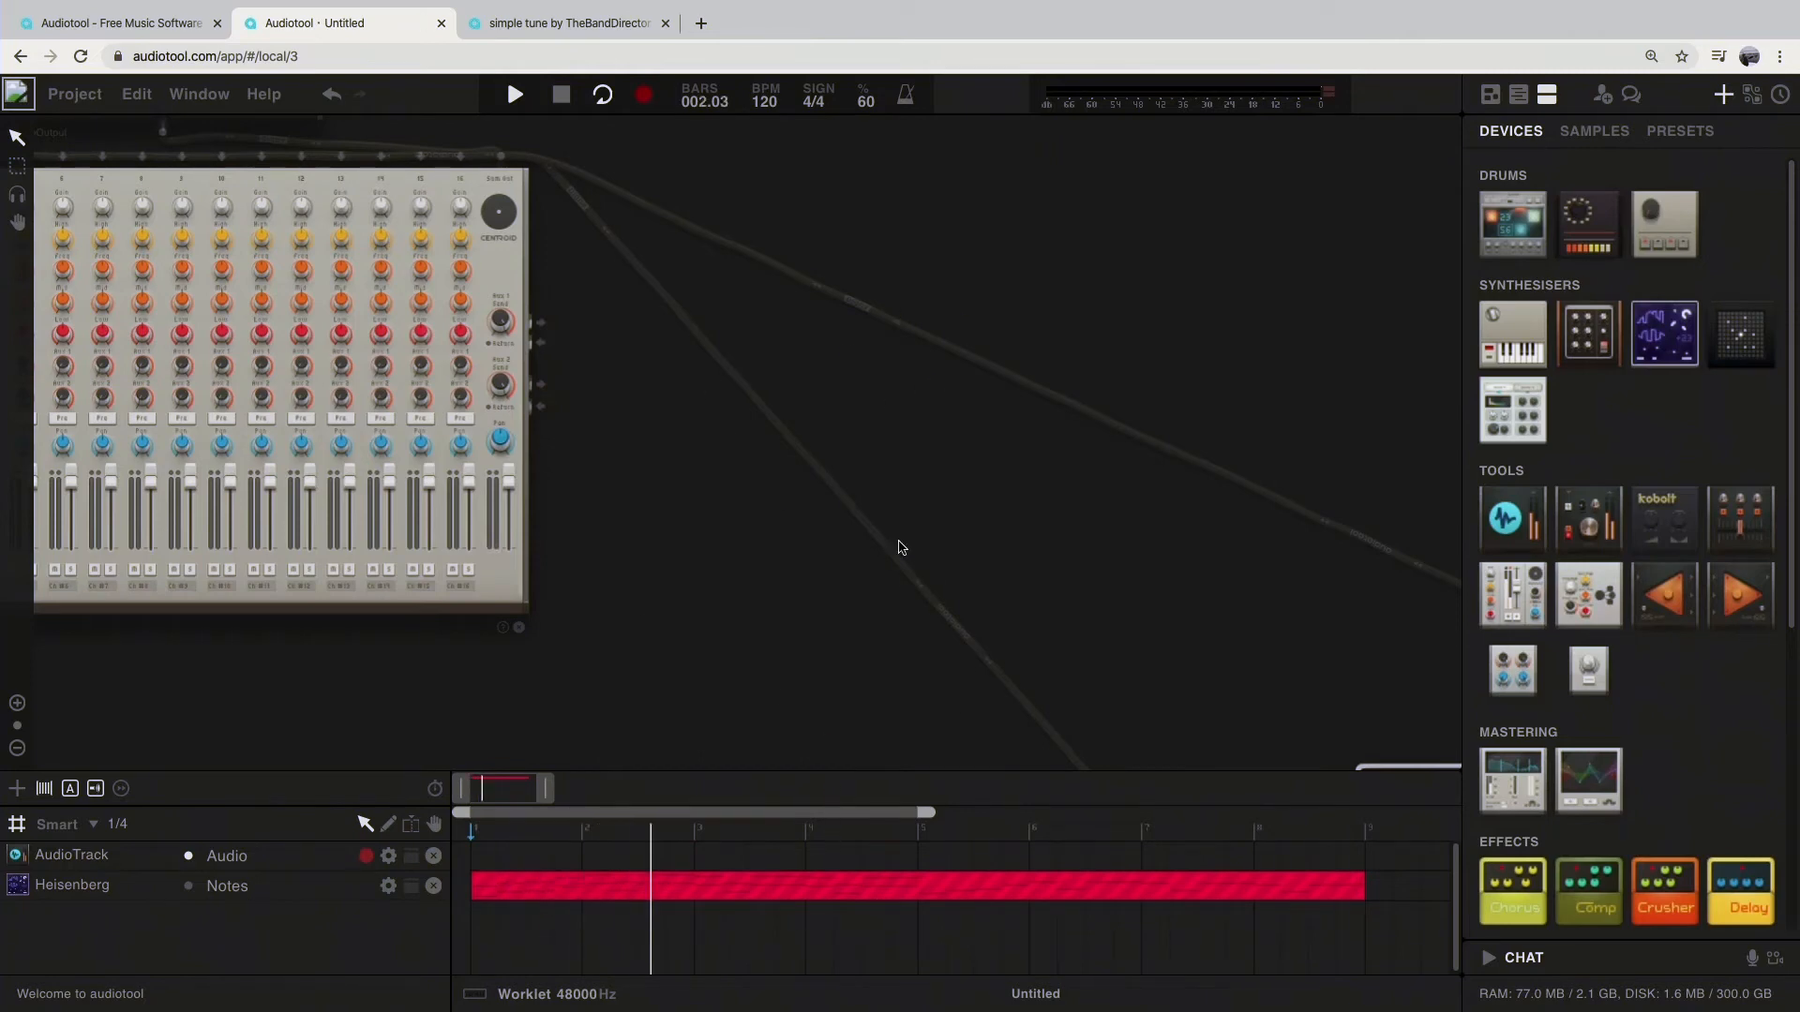
{"action": "key", "text": "ctrl+z"}
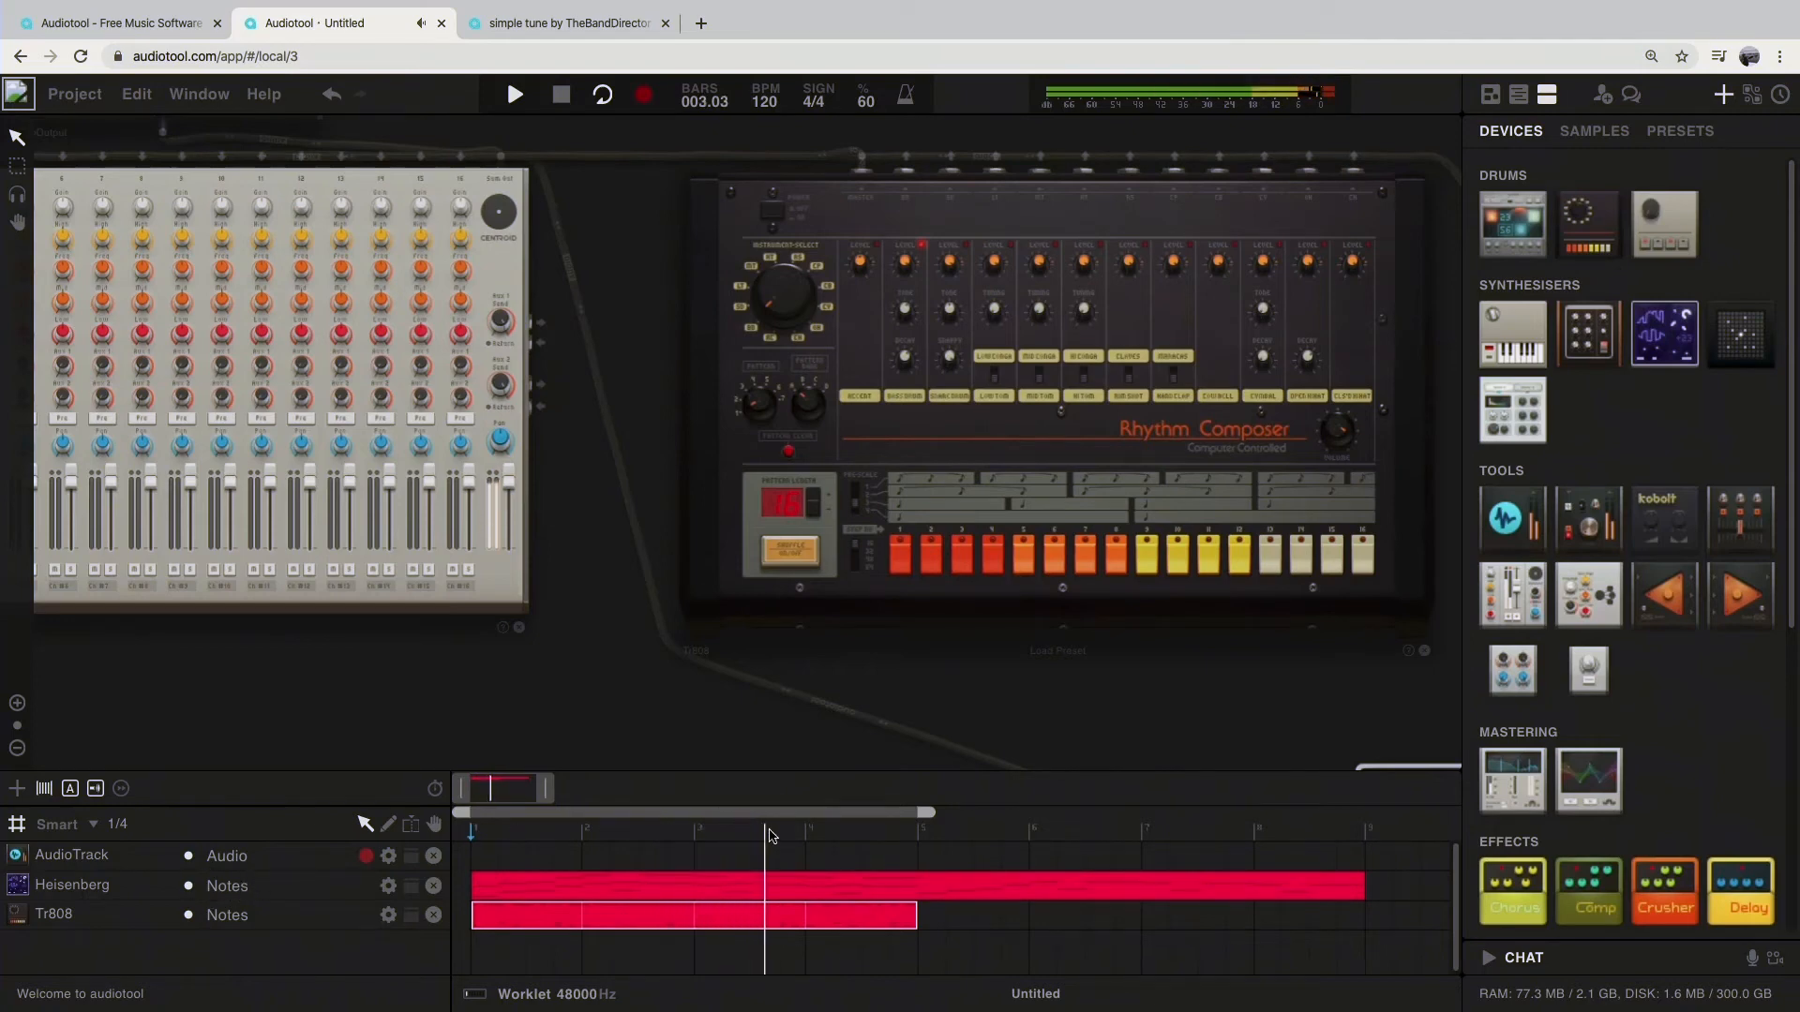
Step: Play the drums and Heisenberg together from the start, try a tempo of 230 BPM and return it to 120 BPM
{"action": "left_click", "coordinate": [472, 836]}
{"action": "left_click_drag", "start_coordinate": [774, 104], "coordinate": [774, 15]}
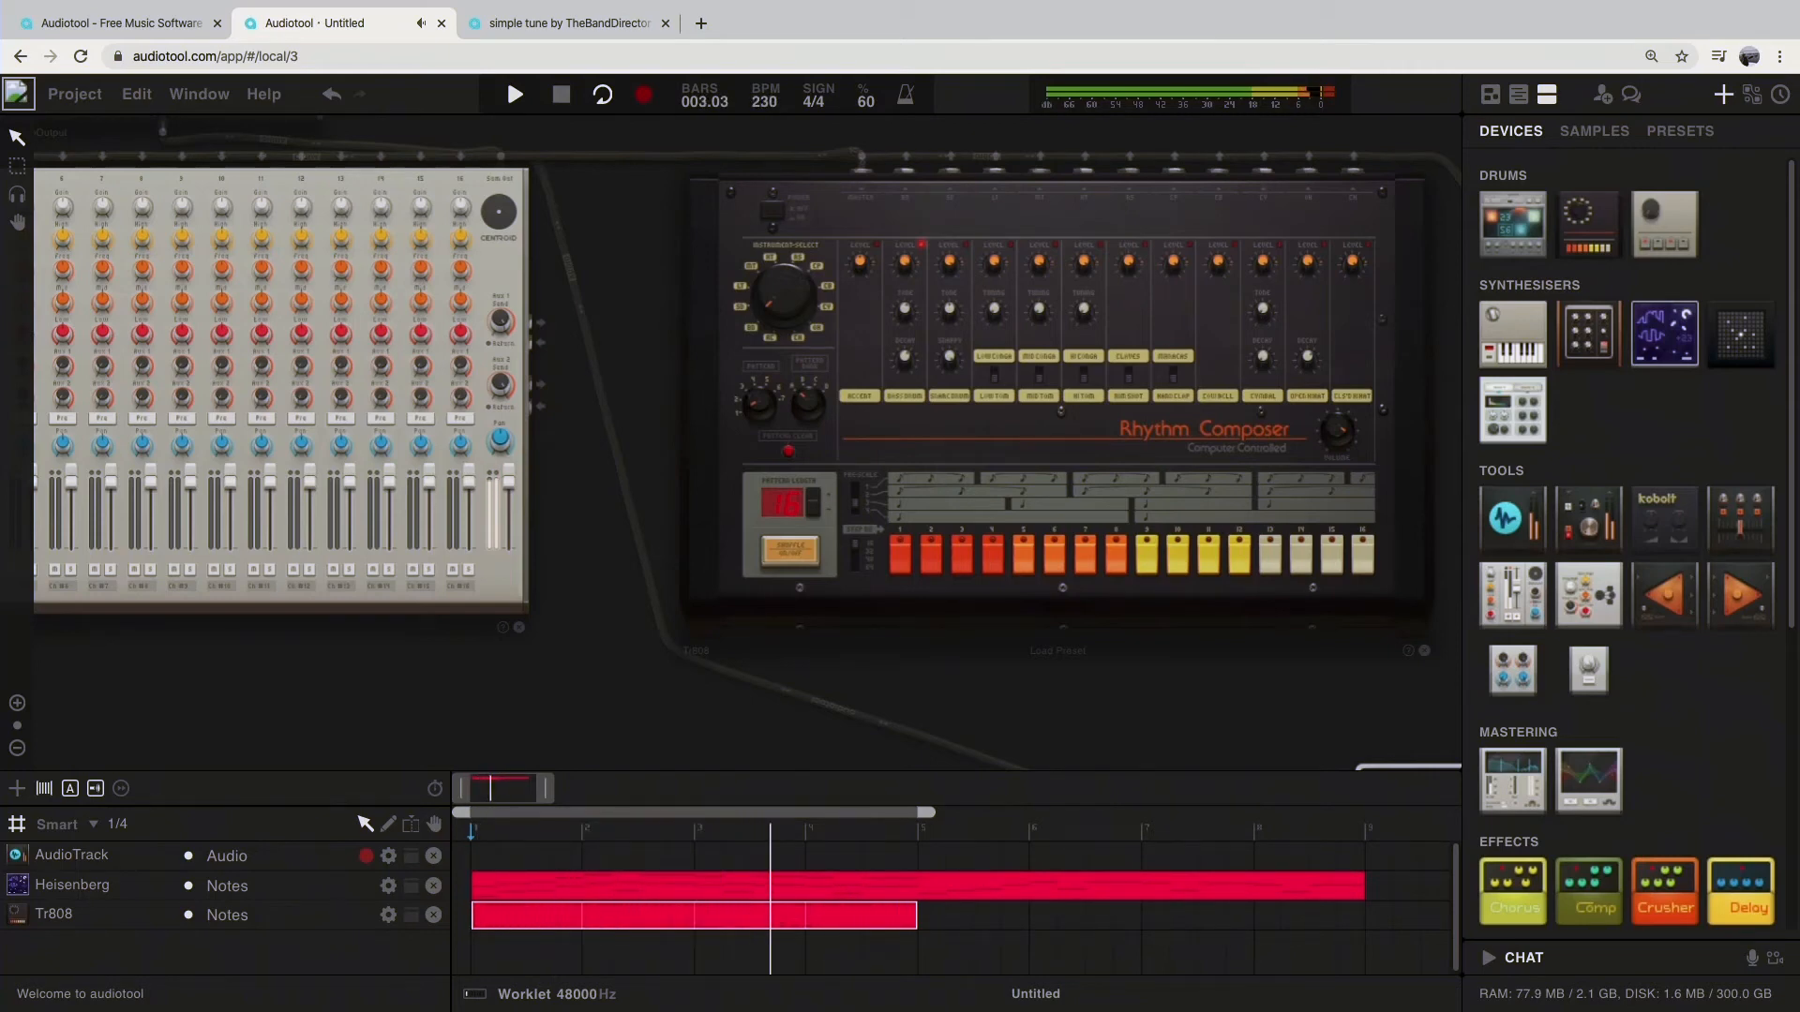
{"action": "left_click_drag", "start_coordinate": [774, 15], "coordinate": [774, 117]}
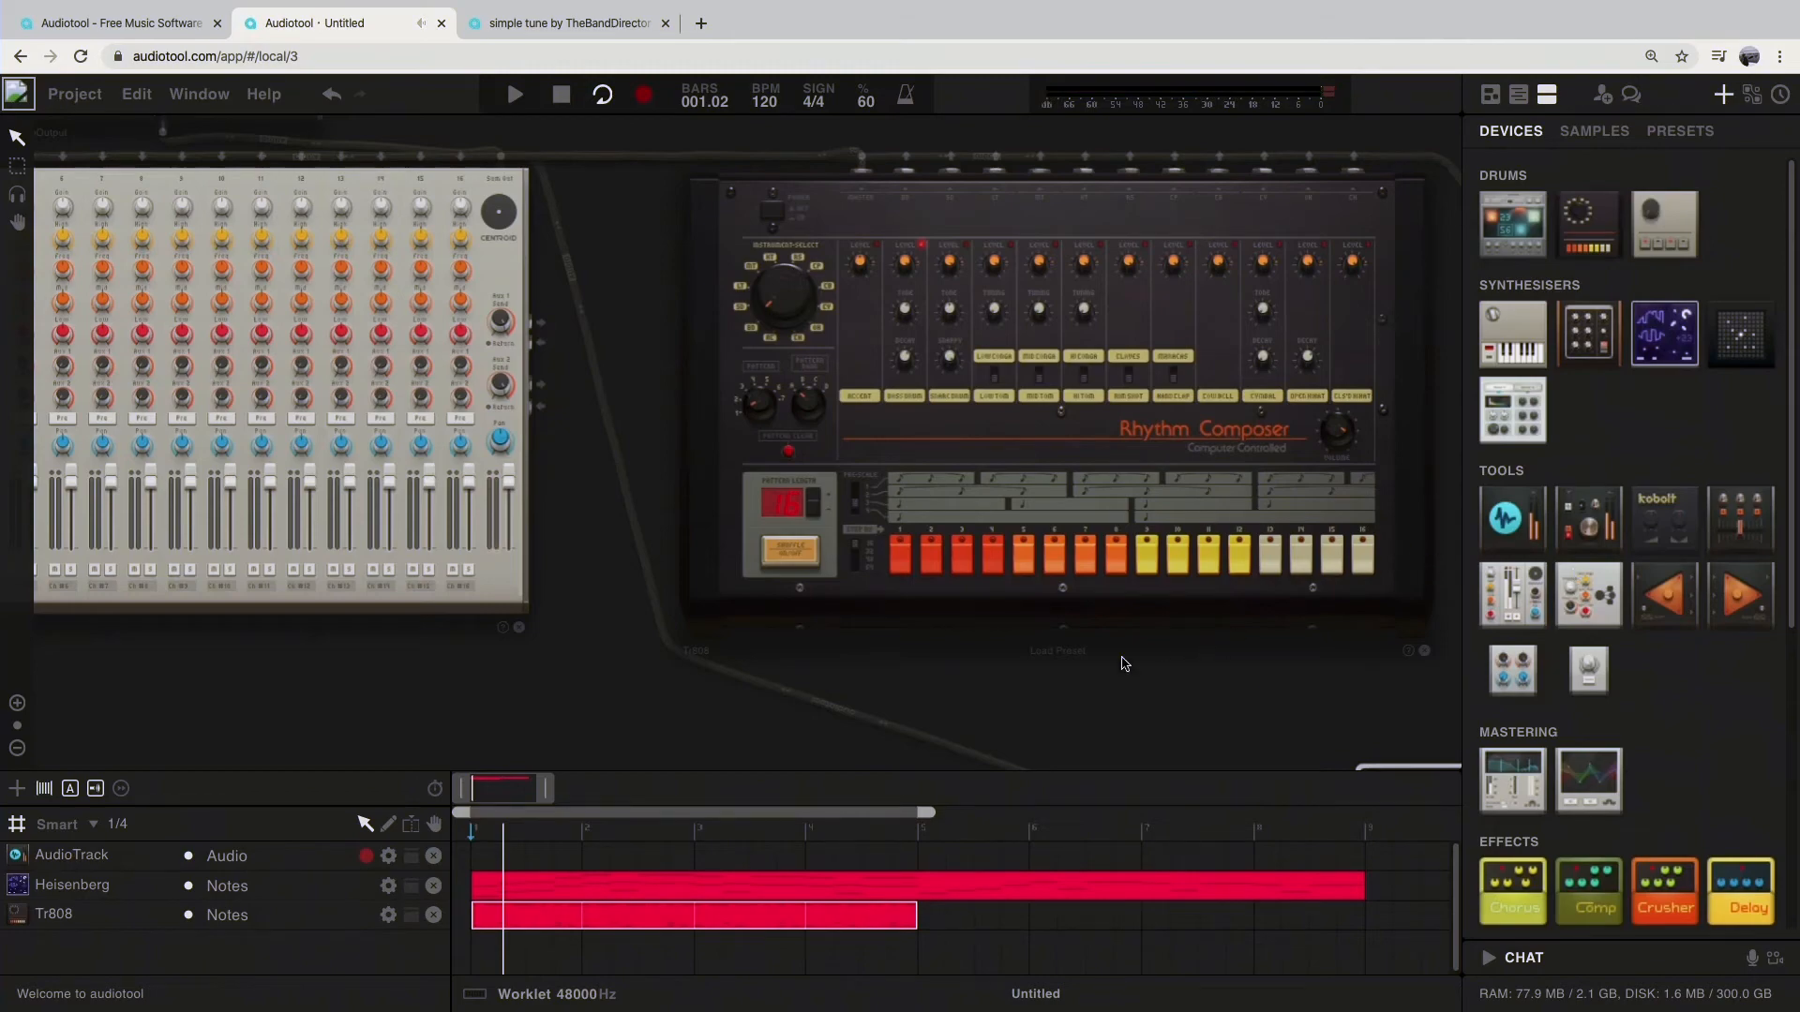
{"action": "scroll", "coordinate": [1209, 694], "scroll_direction": "up", "scroll_amount": 2}
{"action": "scroll", "coordinate": [1215, 675], "scroll_direction": "down", "scroll_amount": 4}
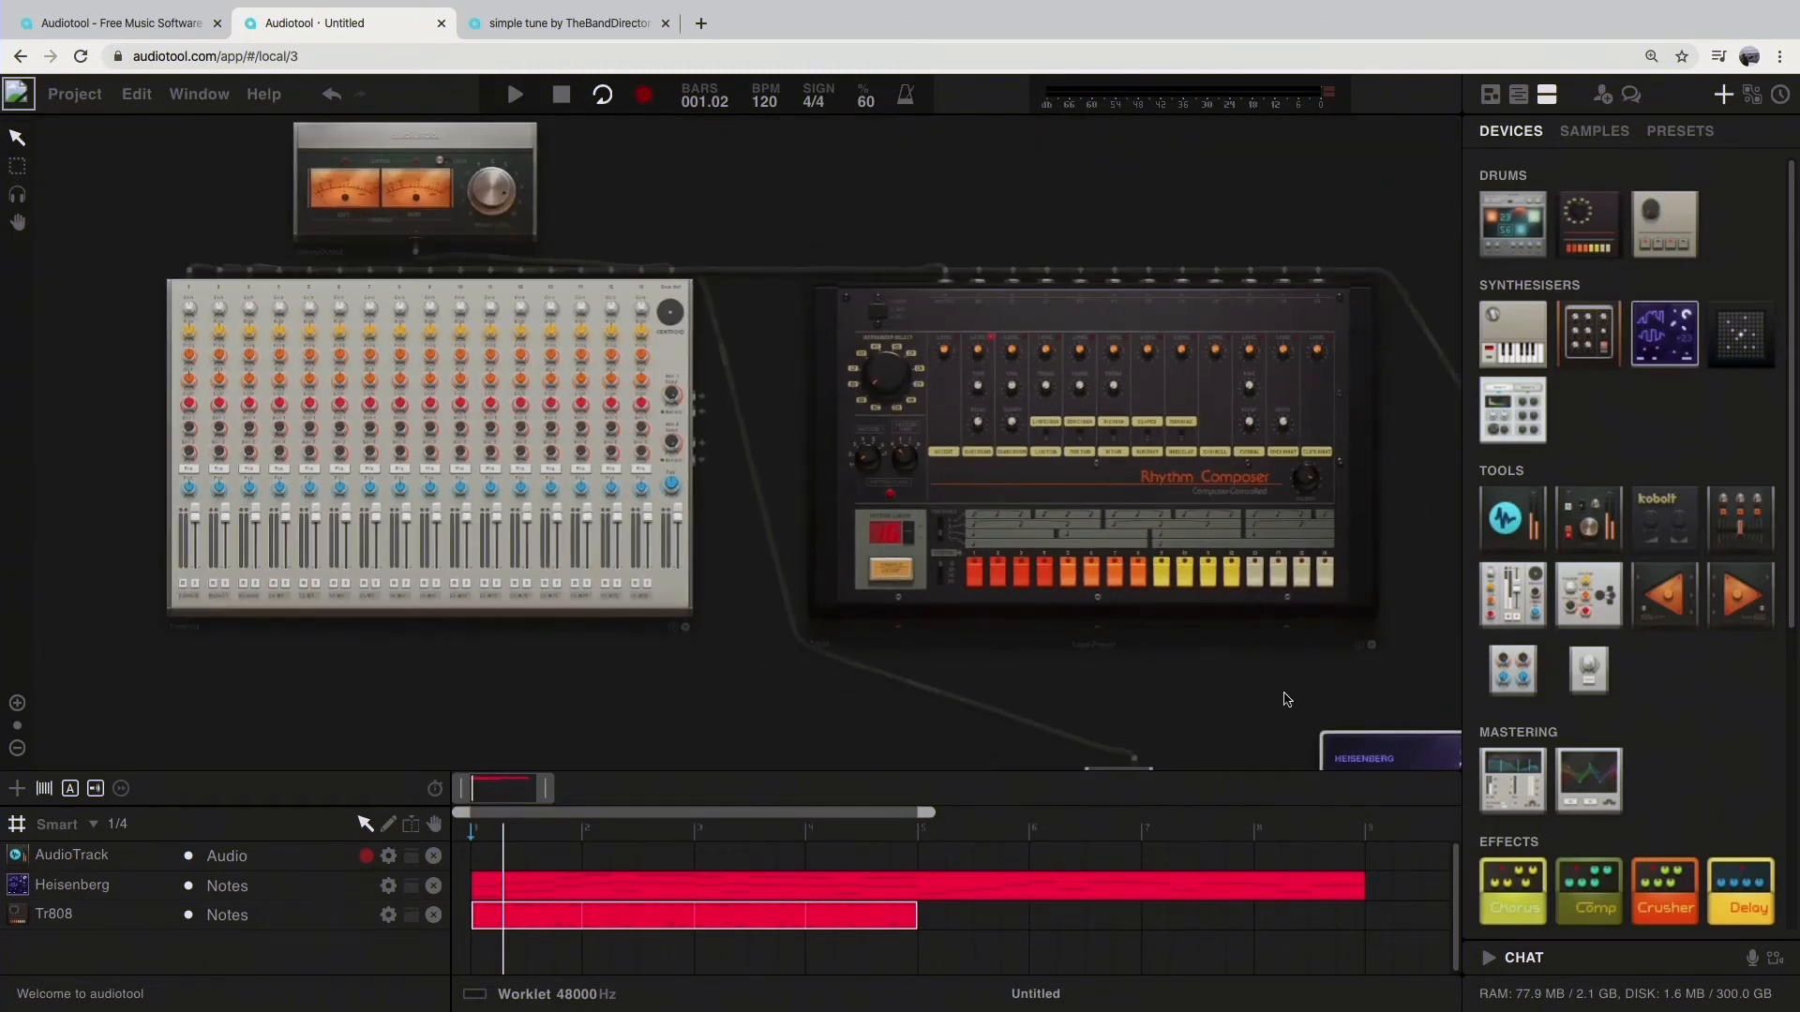
{"action": "left_click_drag", "start_coordinate": [1281, 697], "coordinate": [616, 633]}
{"action": "left_click_drag", "start_coordinate": [1257, 414], "coordinate": [1135, 446]}
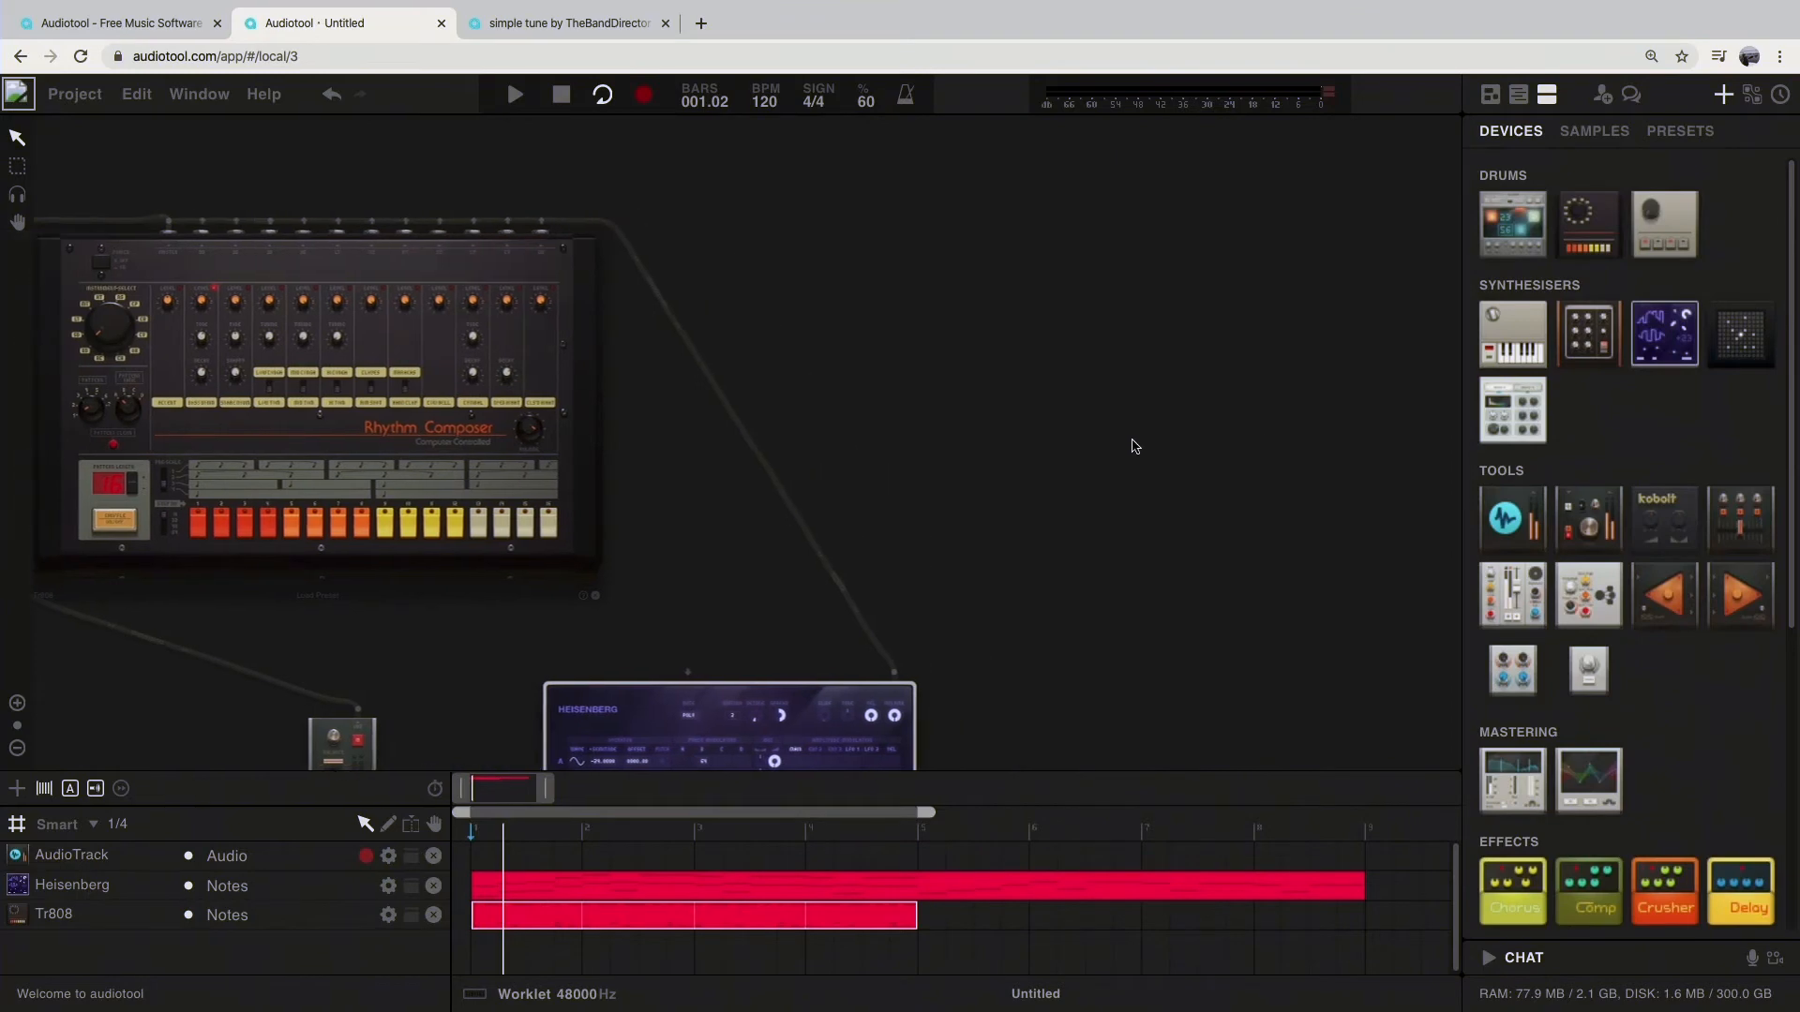
Step: Filter the sample library to loops at 120 BPM ±4 and preview the dt 122 snare roll
{"action": "left_click", "coordinate": [1612, 134]}
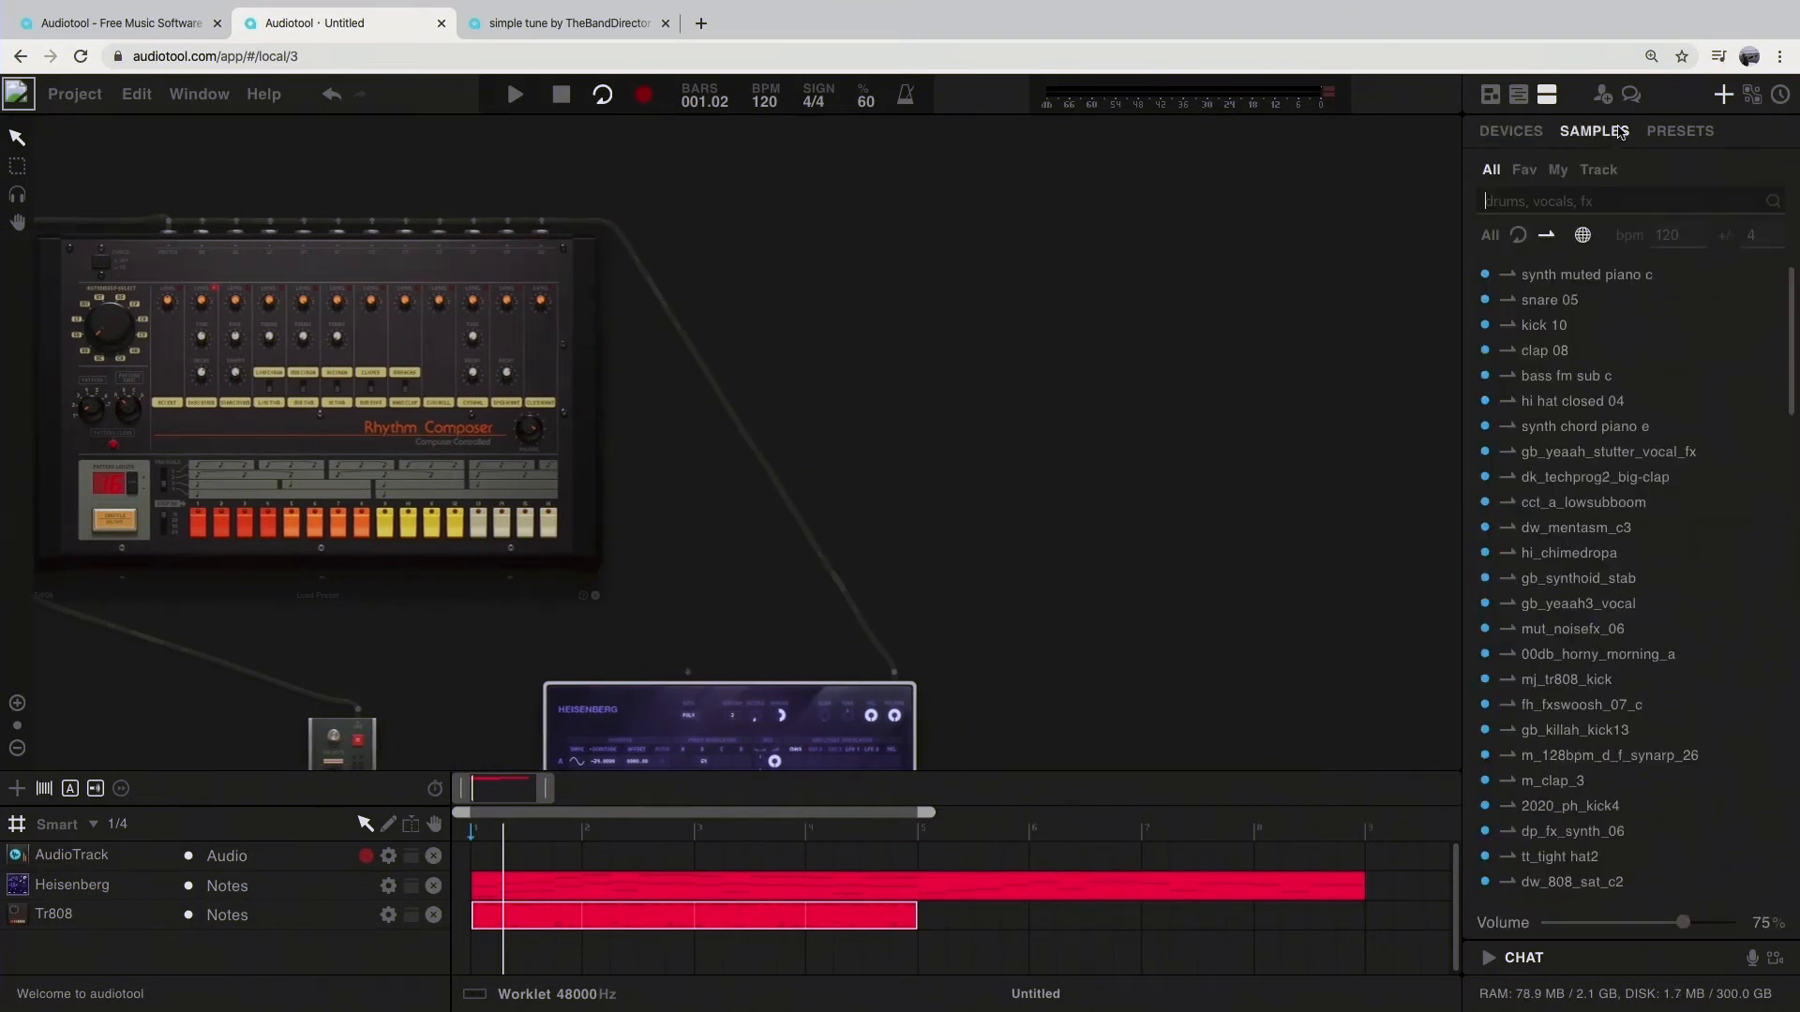
{"action": "left_click", "coordinate": [1522, 243]}
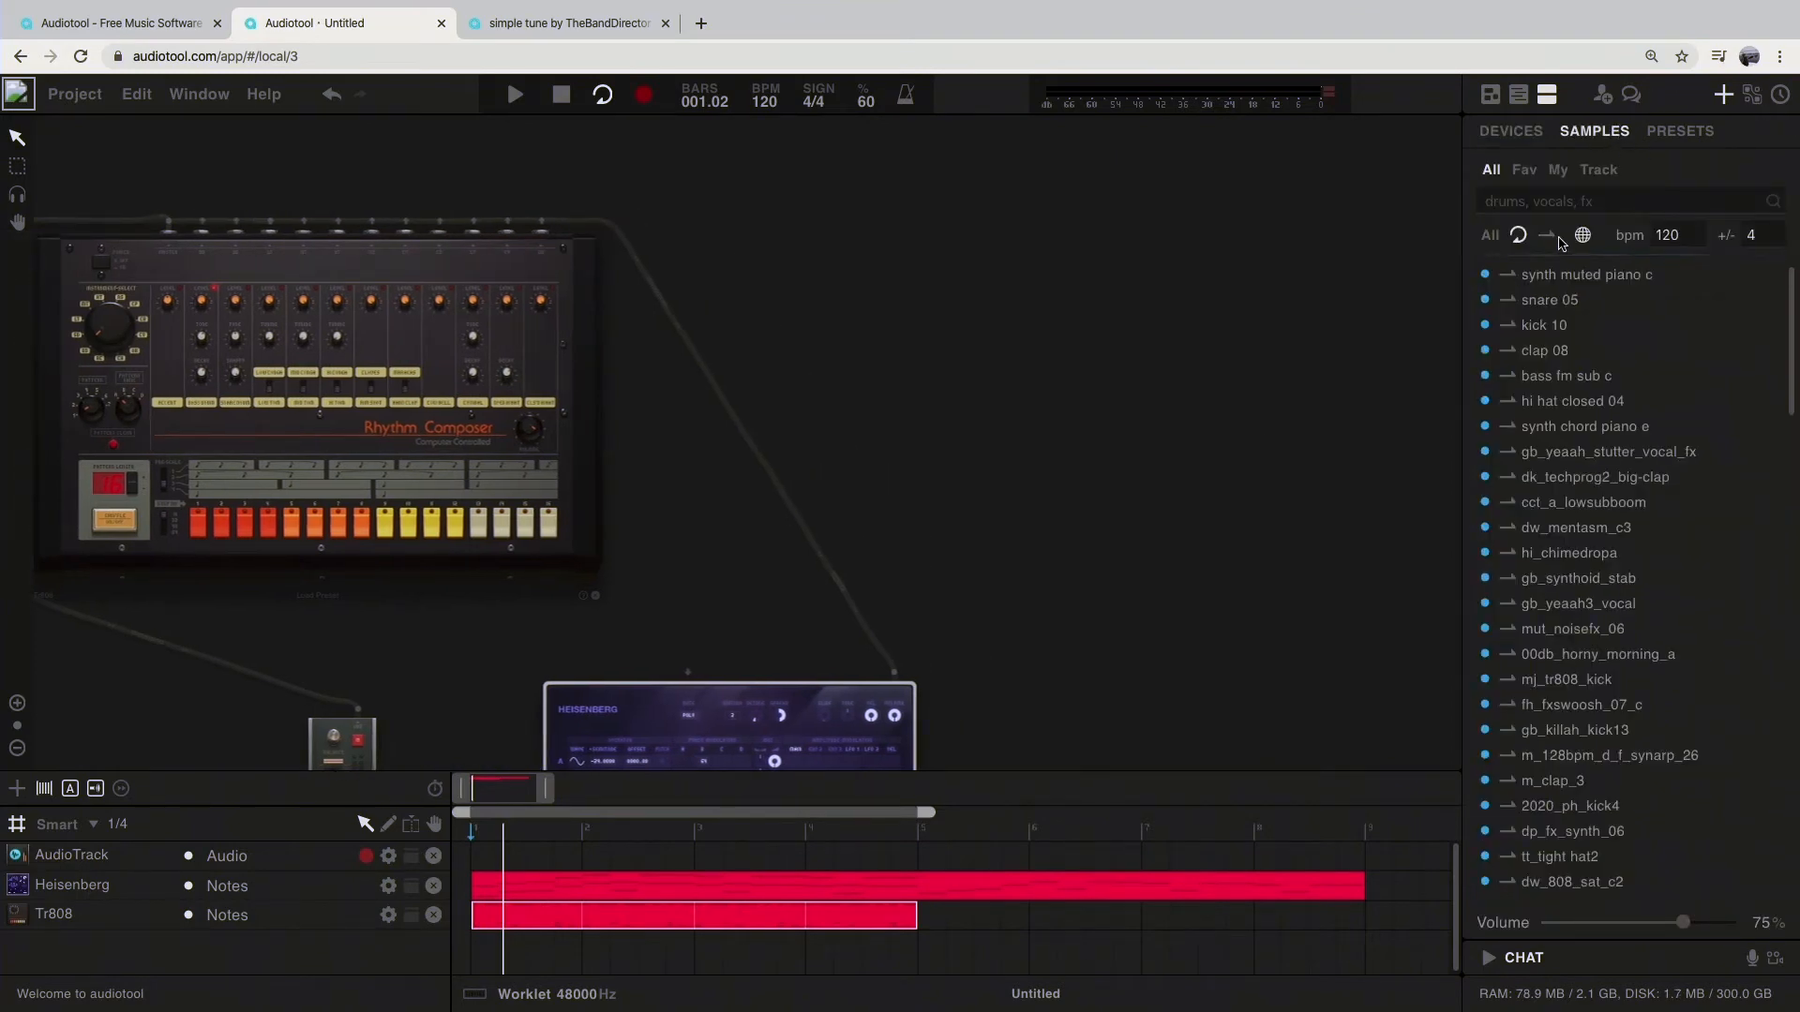
{"action": "left_click", "coordinate": [1553, 240]}
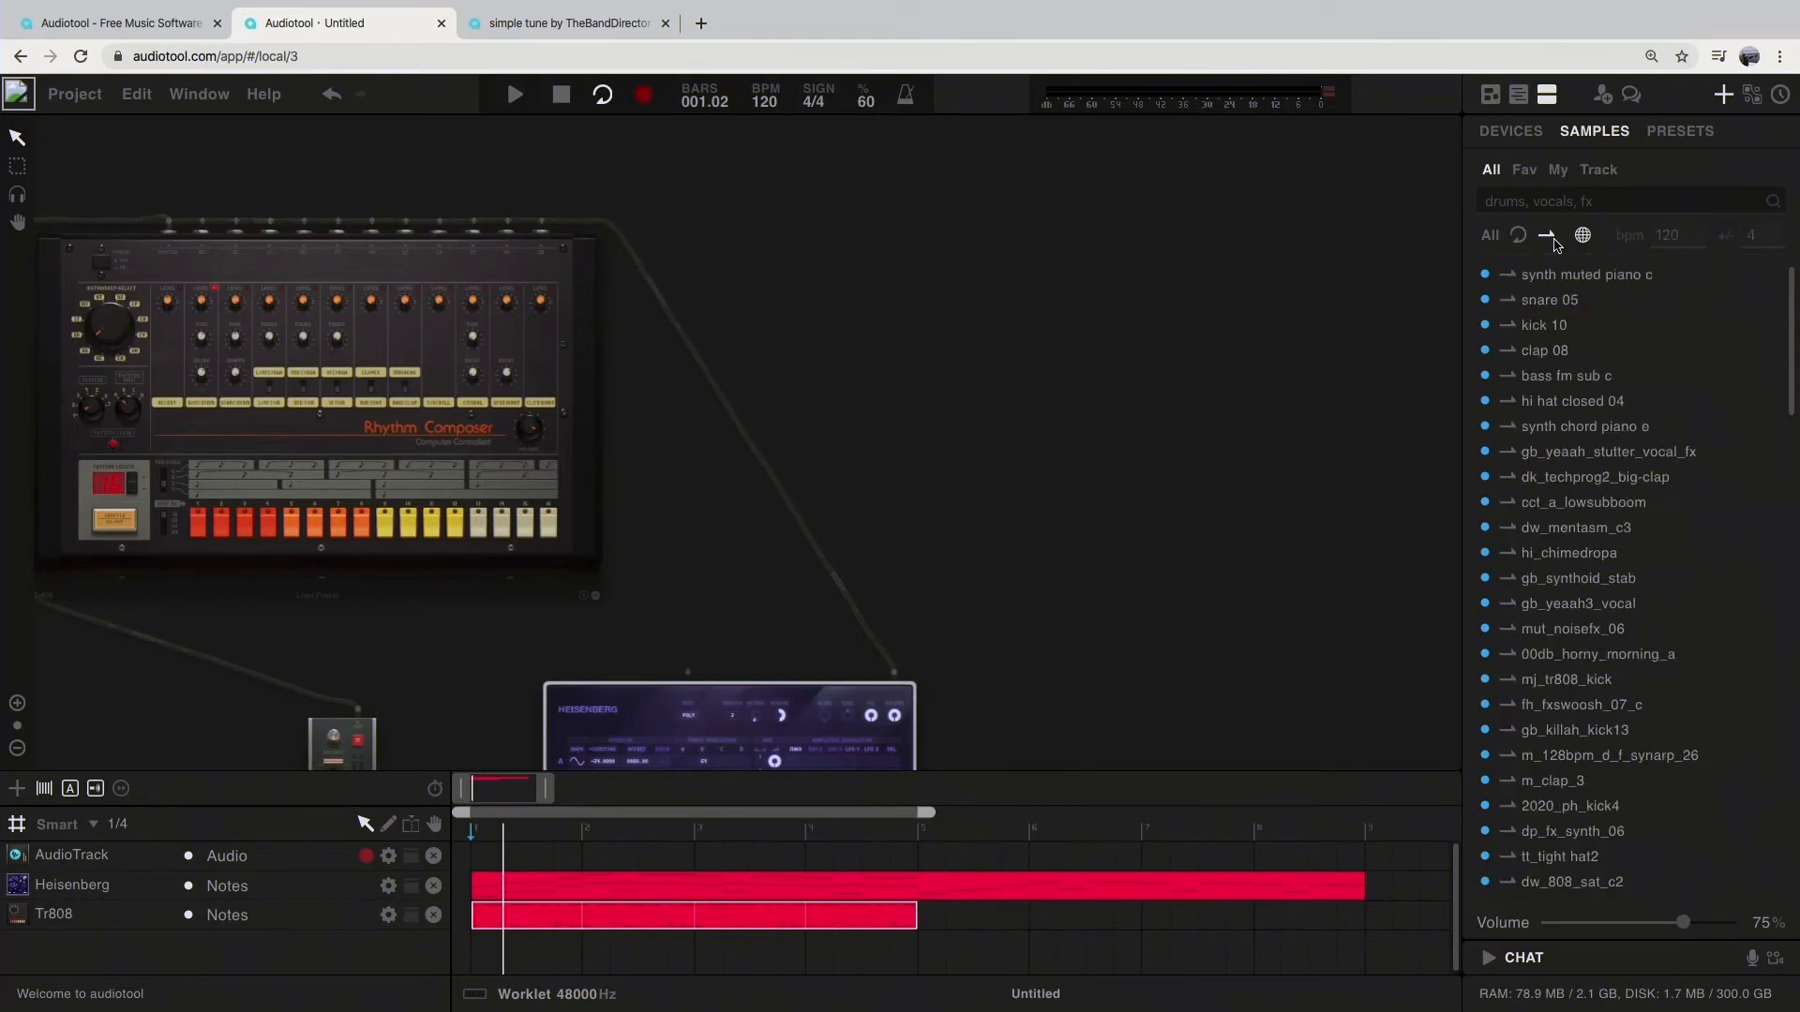
{"action": "left_click", "coordinate": [1525, 243]}
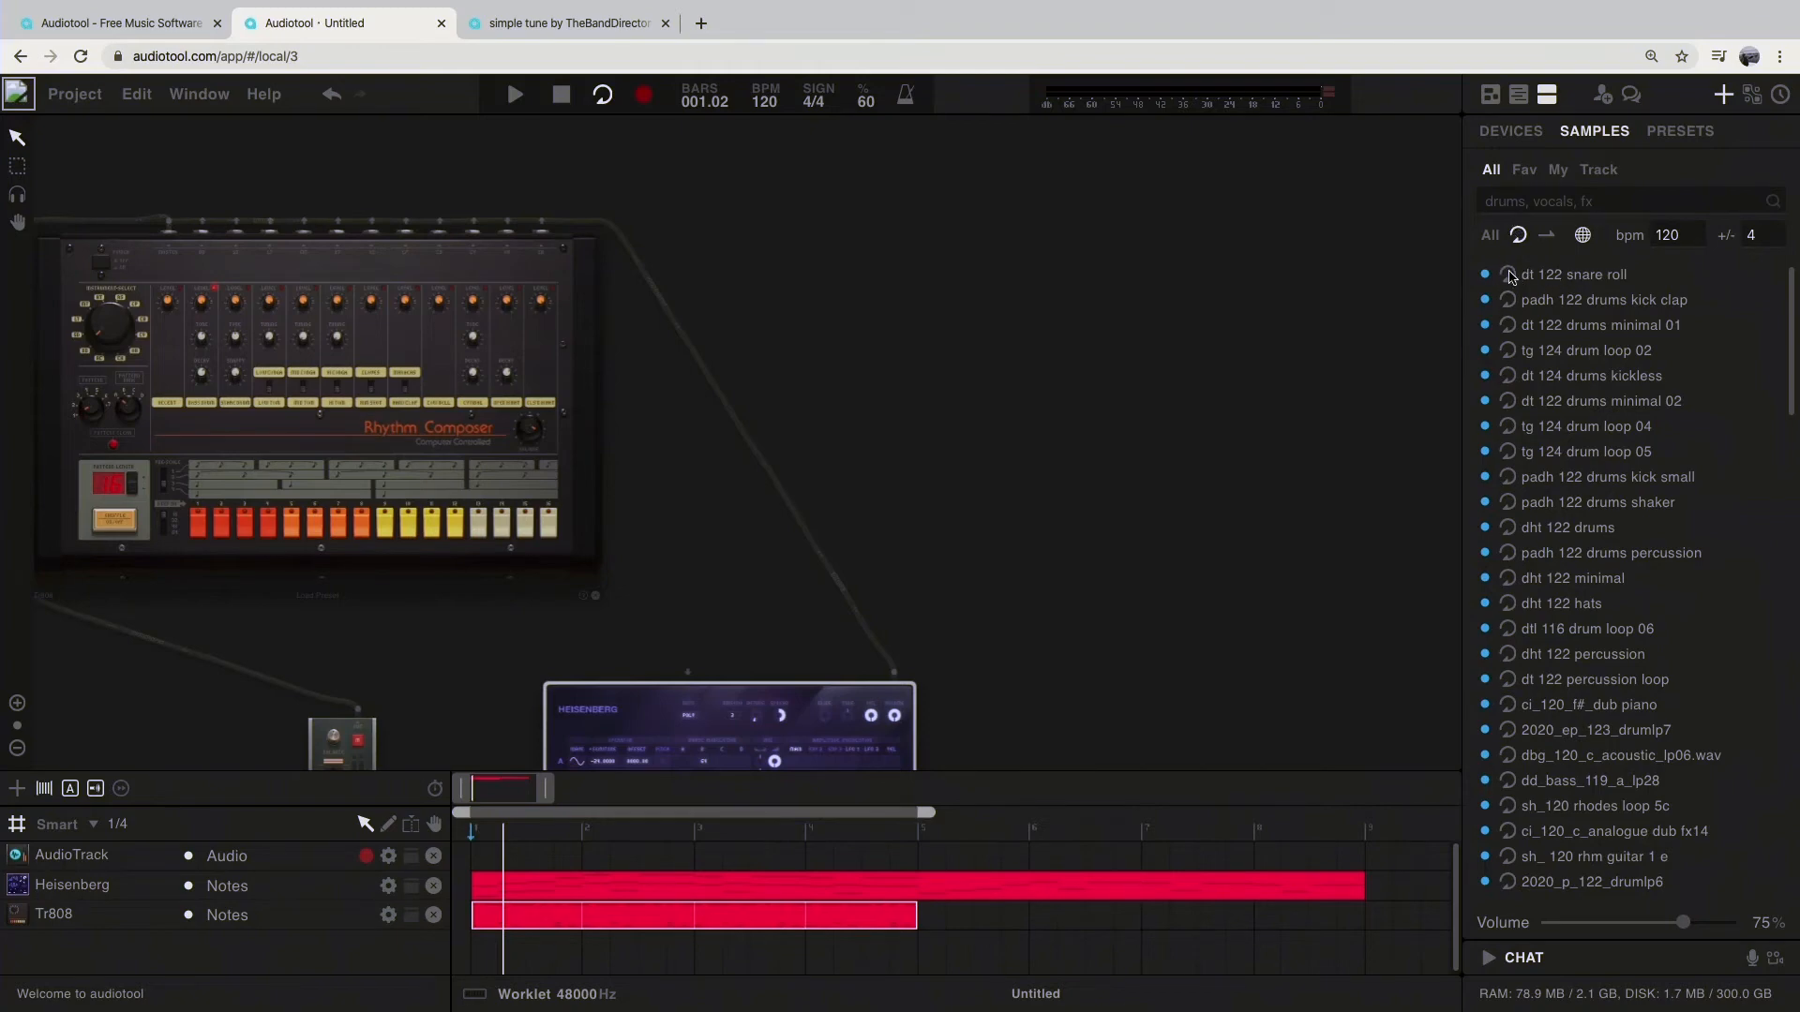
{"action": "left_click", "coordinate": [1509, 272]}
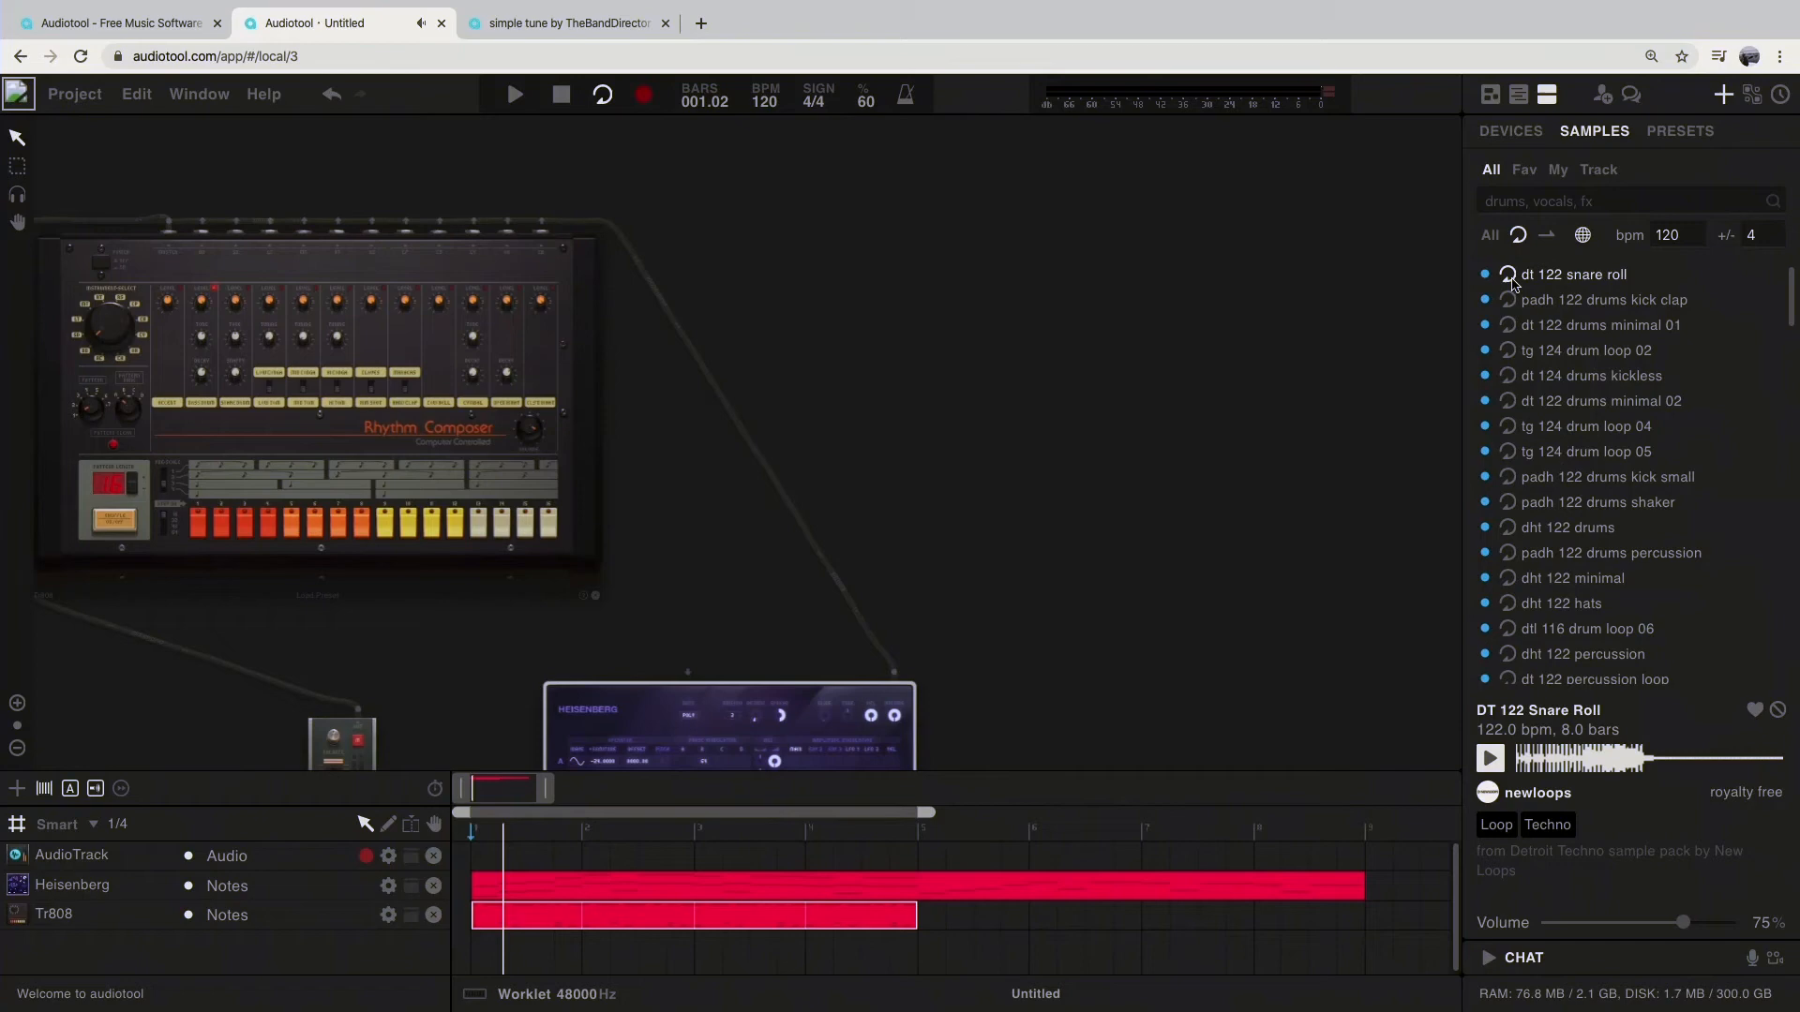
Step: Add the dt 122 snare roll loop to the desktop as a new audio track
{"action": "scroll", "coordinate": [1185, 370], "scroll_direction": "down", "scroll_amount": 3}
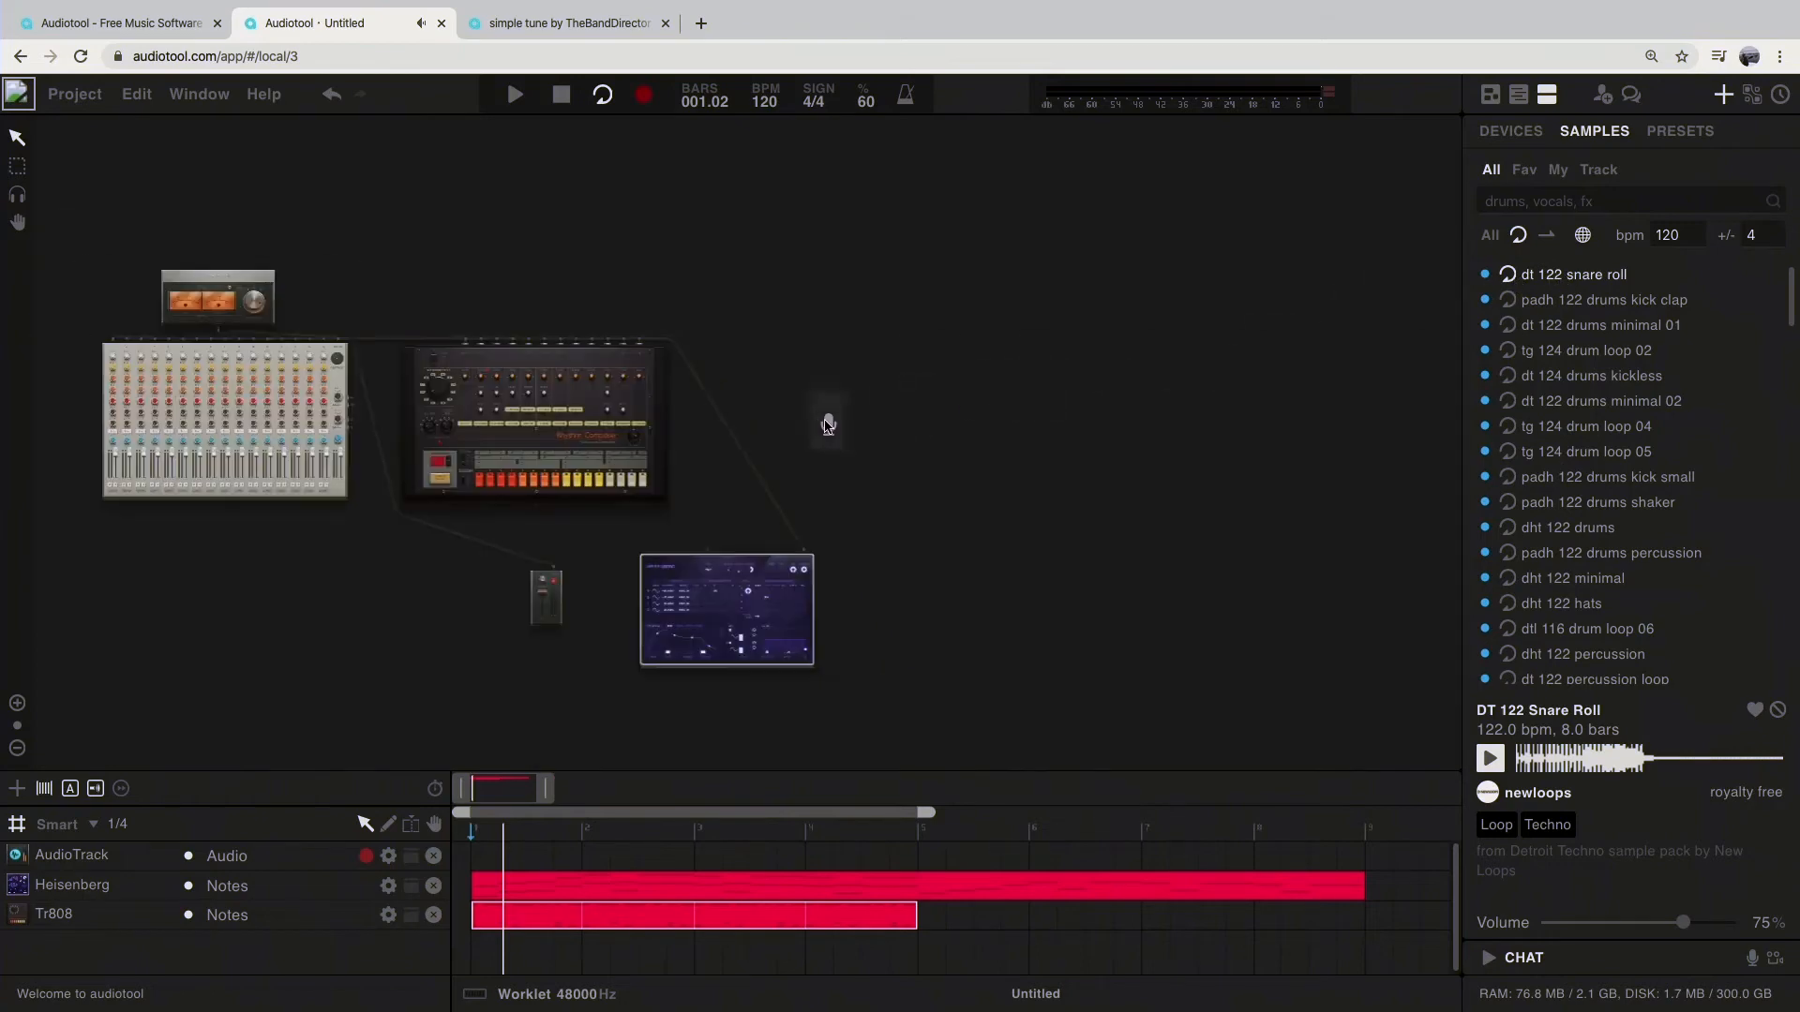
{"action": "left_click_drag", "start_coordinate": [783, 415], "coordinate": [780, 415]}
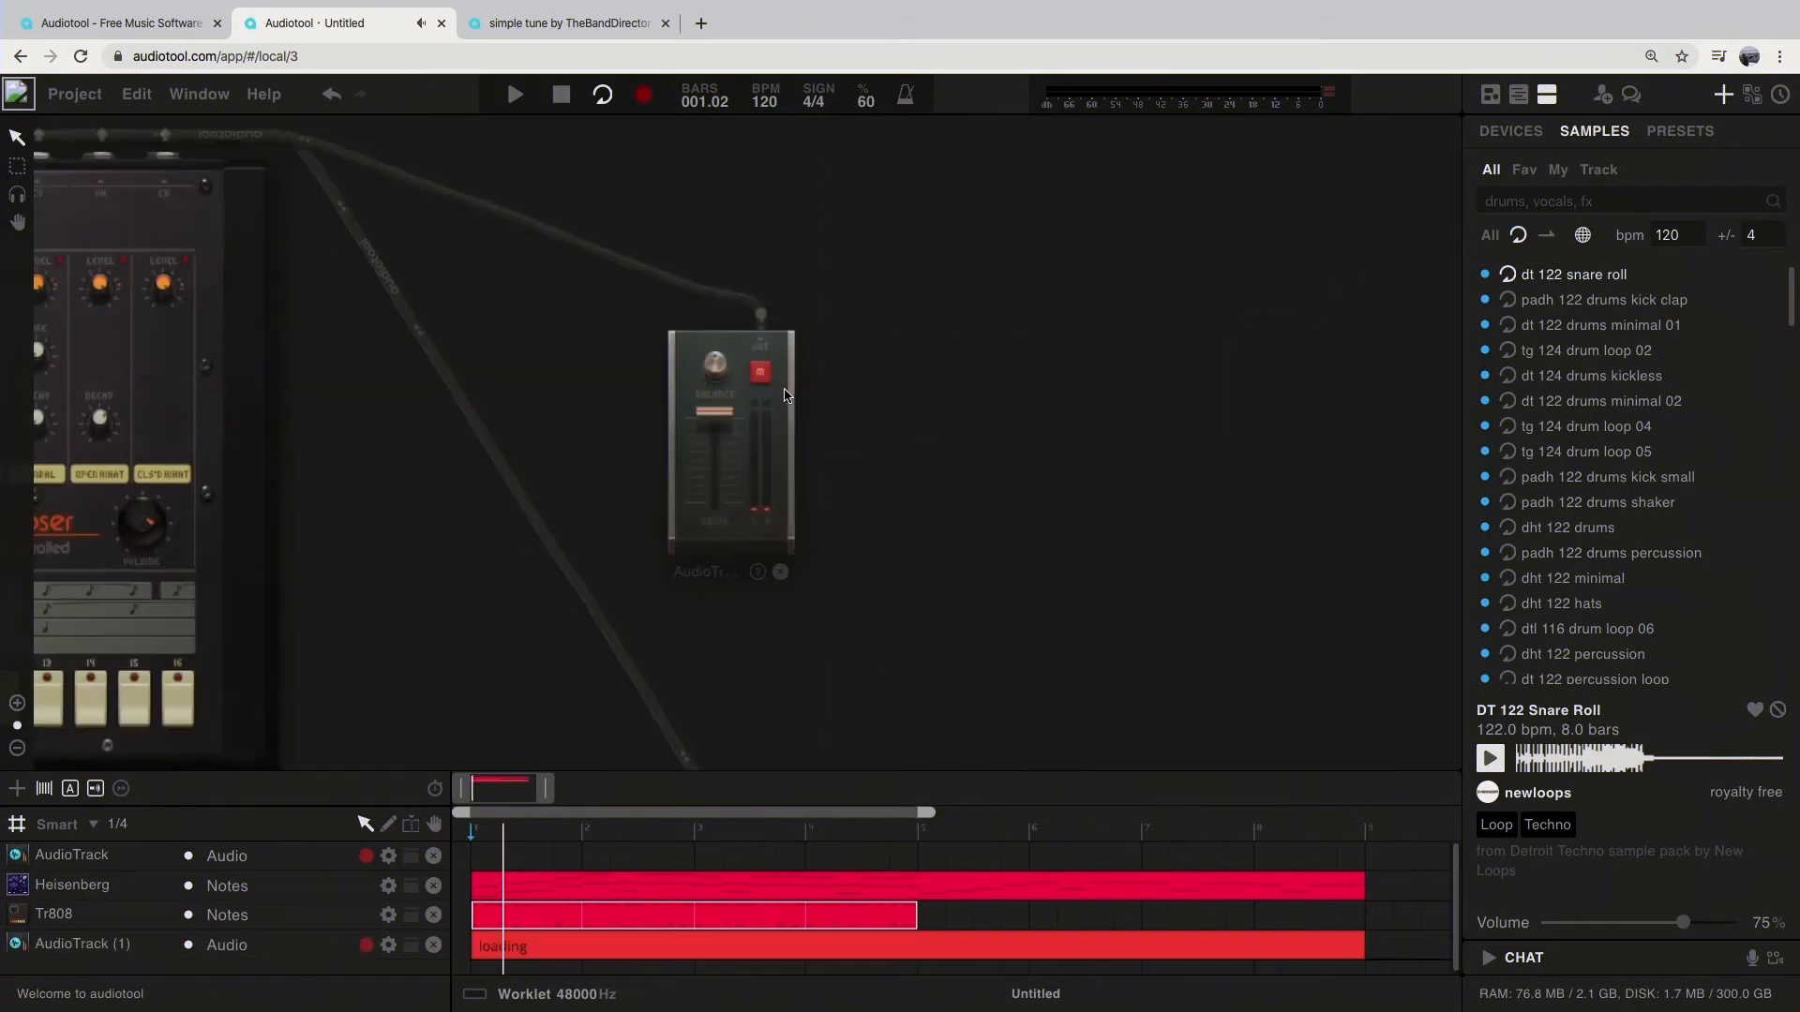
{"action": "scroll", "coordinate": [619, 440], "scroll_direction": "down", "scroll_amount": 5}
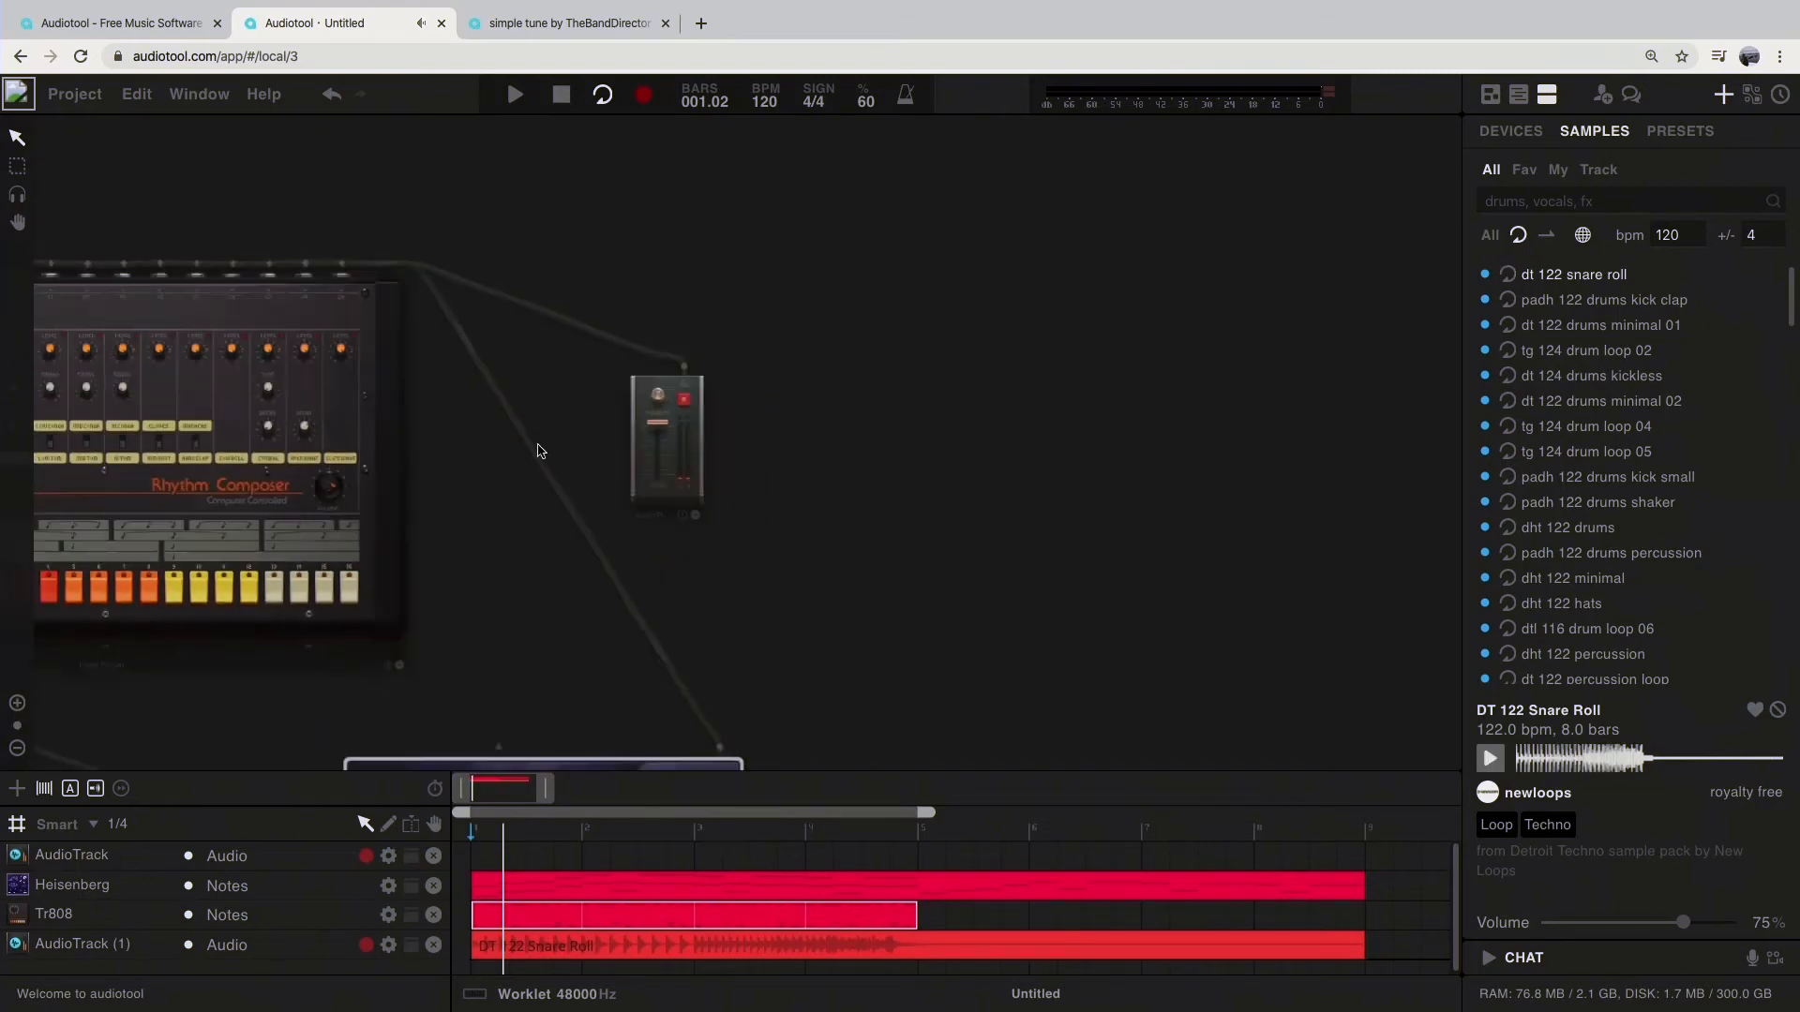
{"action": "scroll", "coordinate": [942, 526], "scroll_direction": "down", "scroll_amount": 2}
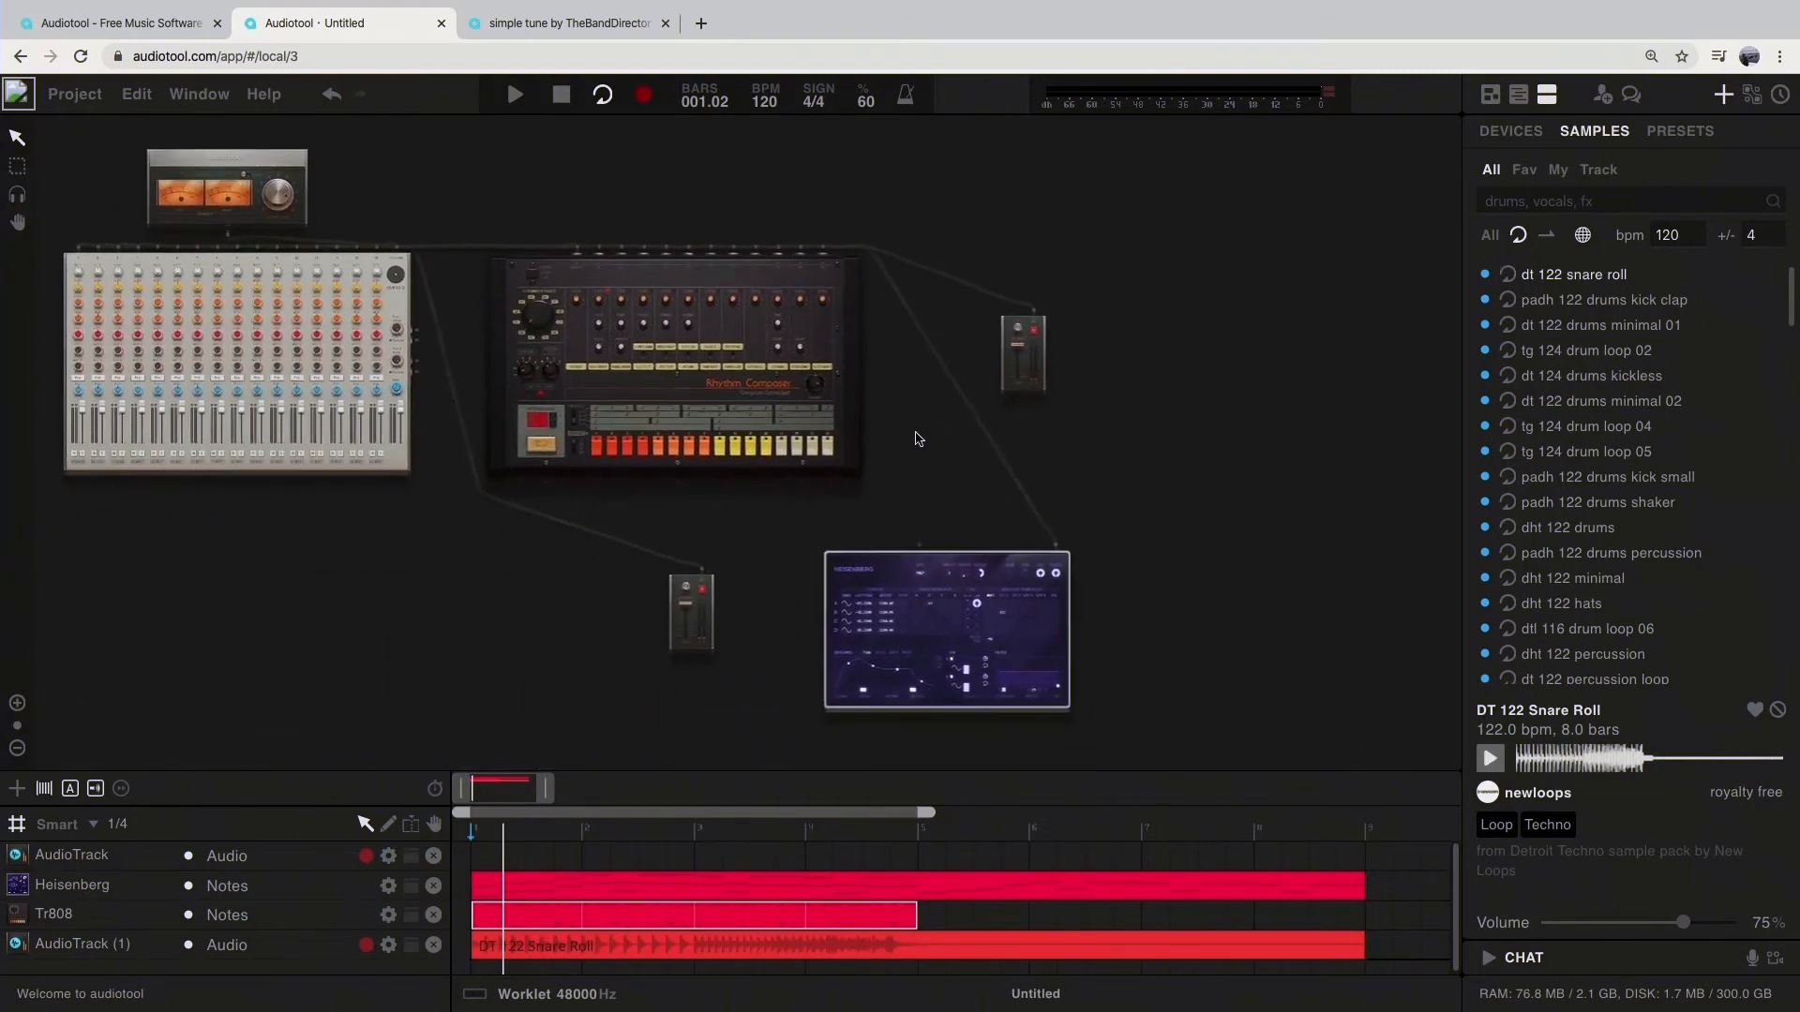
Step: Move the Heisenberg and Tr808 regions together to bar 5 and extend the timeline loop range to bar 9
{"action": "left_click", "coordinate": [539, 950]}
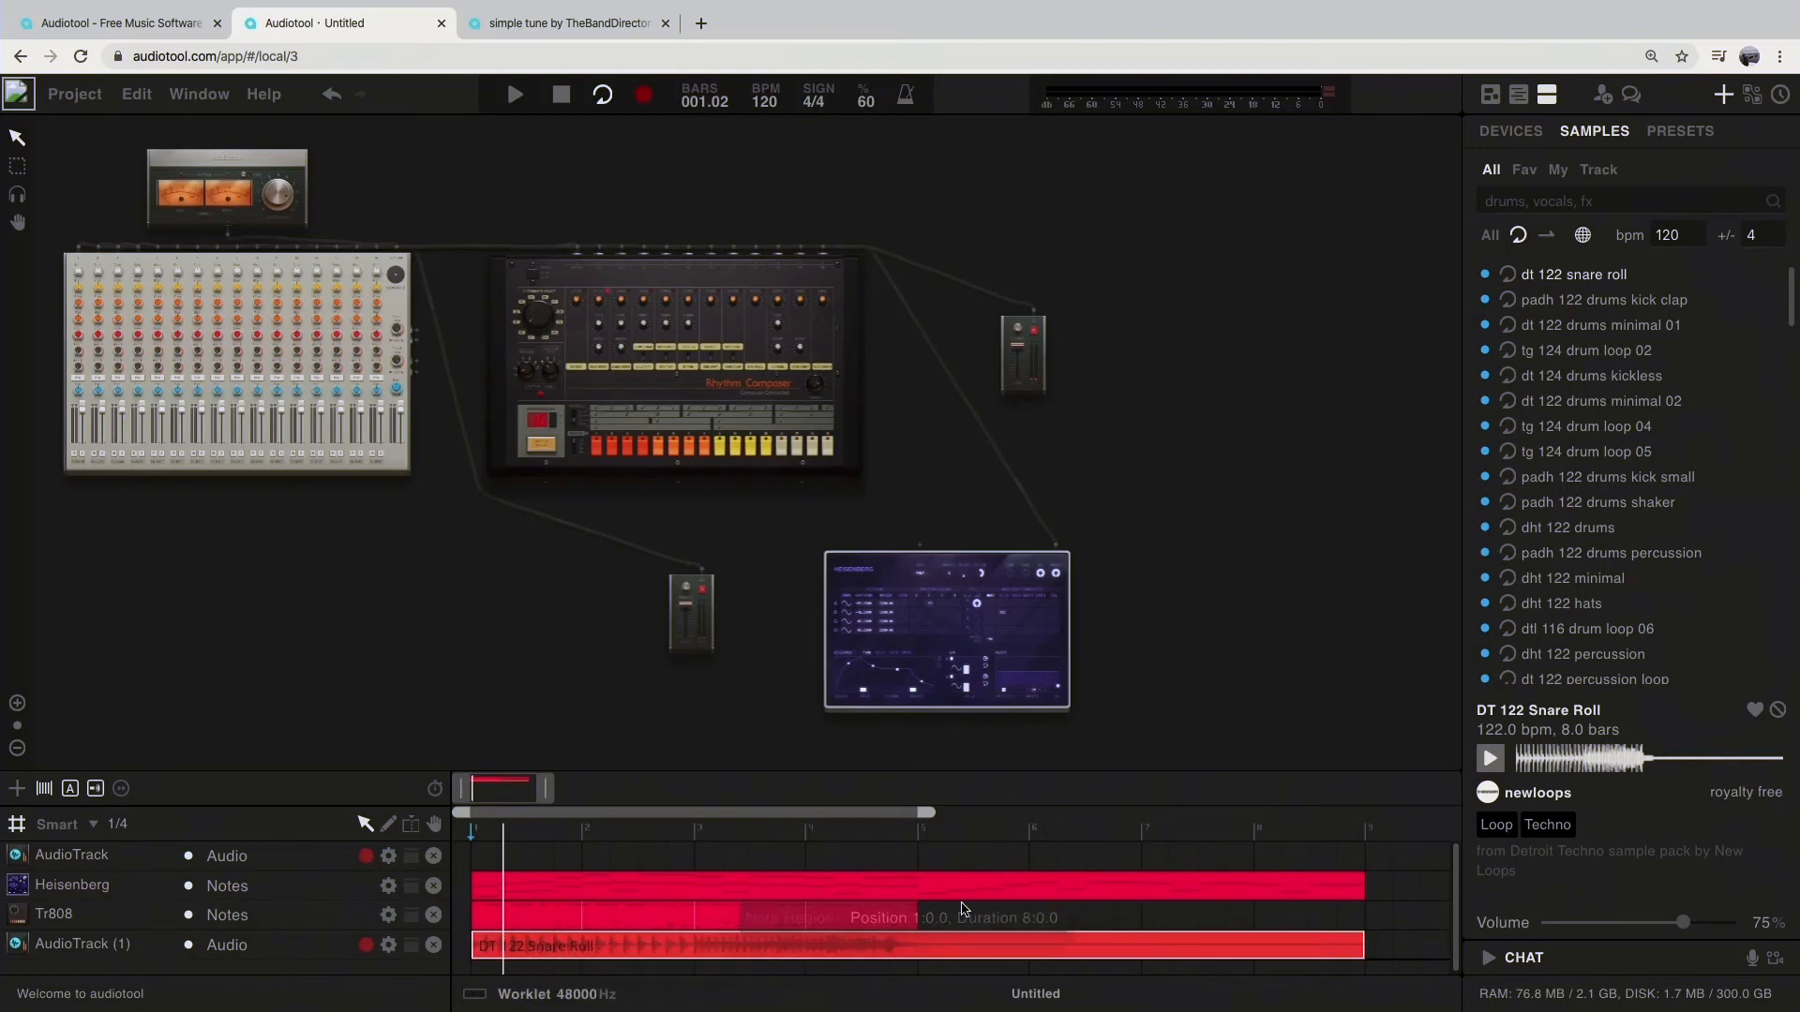
{"action": "left_click_drag", "start_coordinate": [985, 926], "coordinate": [604, 846]}
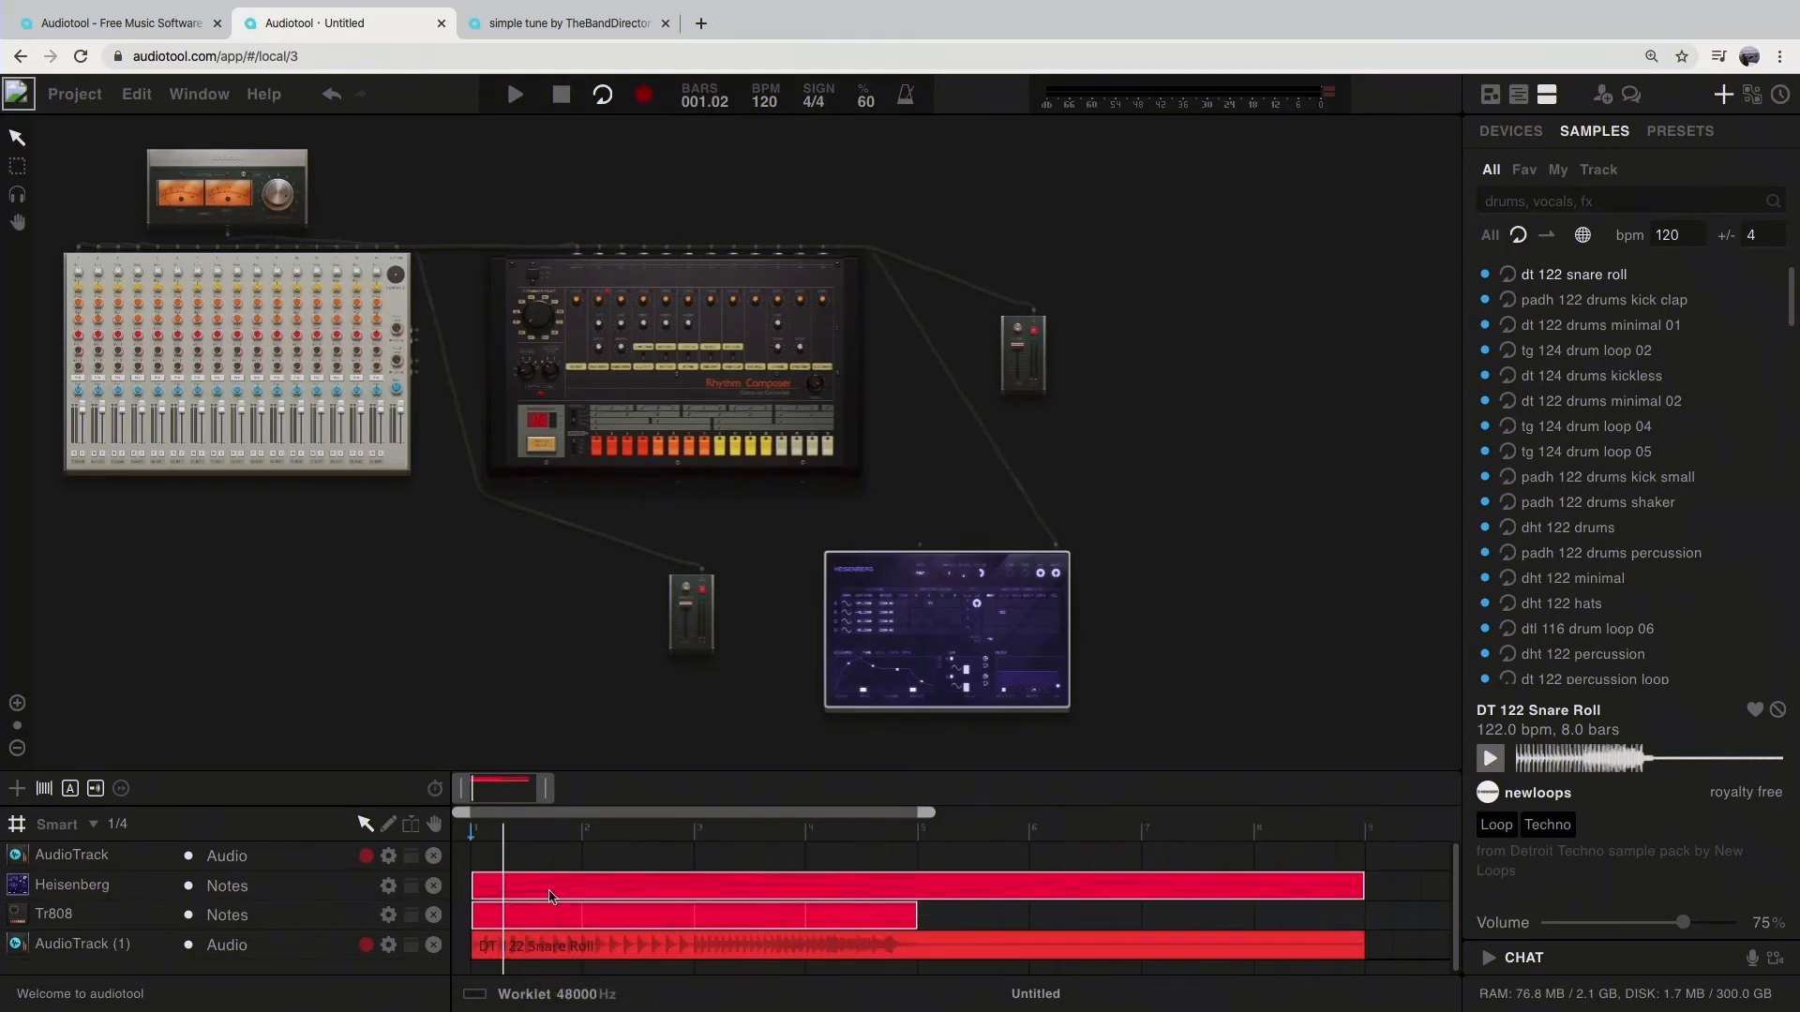
{"action": "left_click_drag", "start_coordinate": [515, 889], "coordinate": [965, 886]}
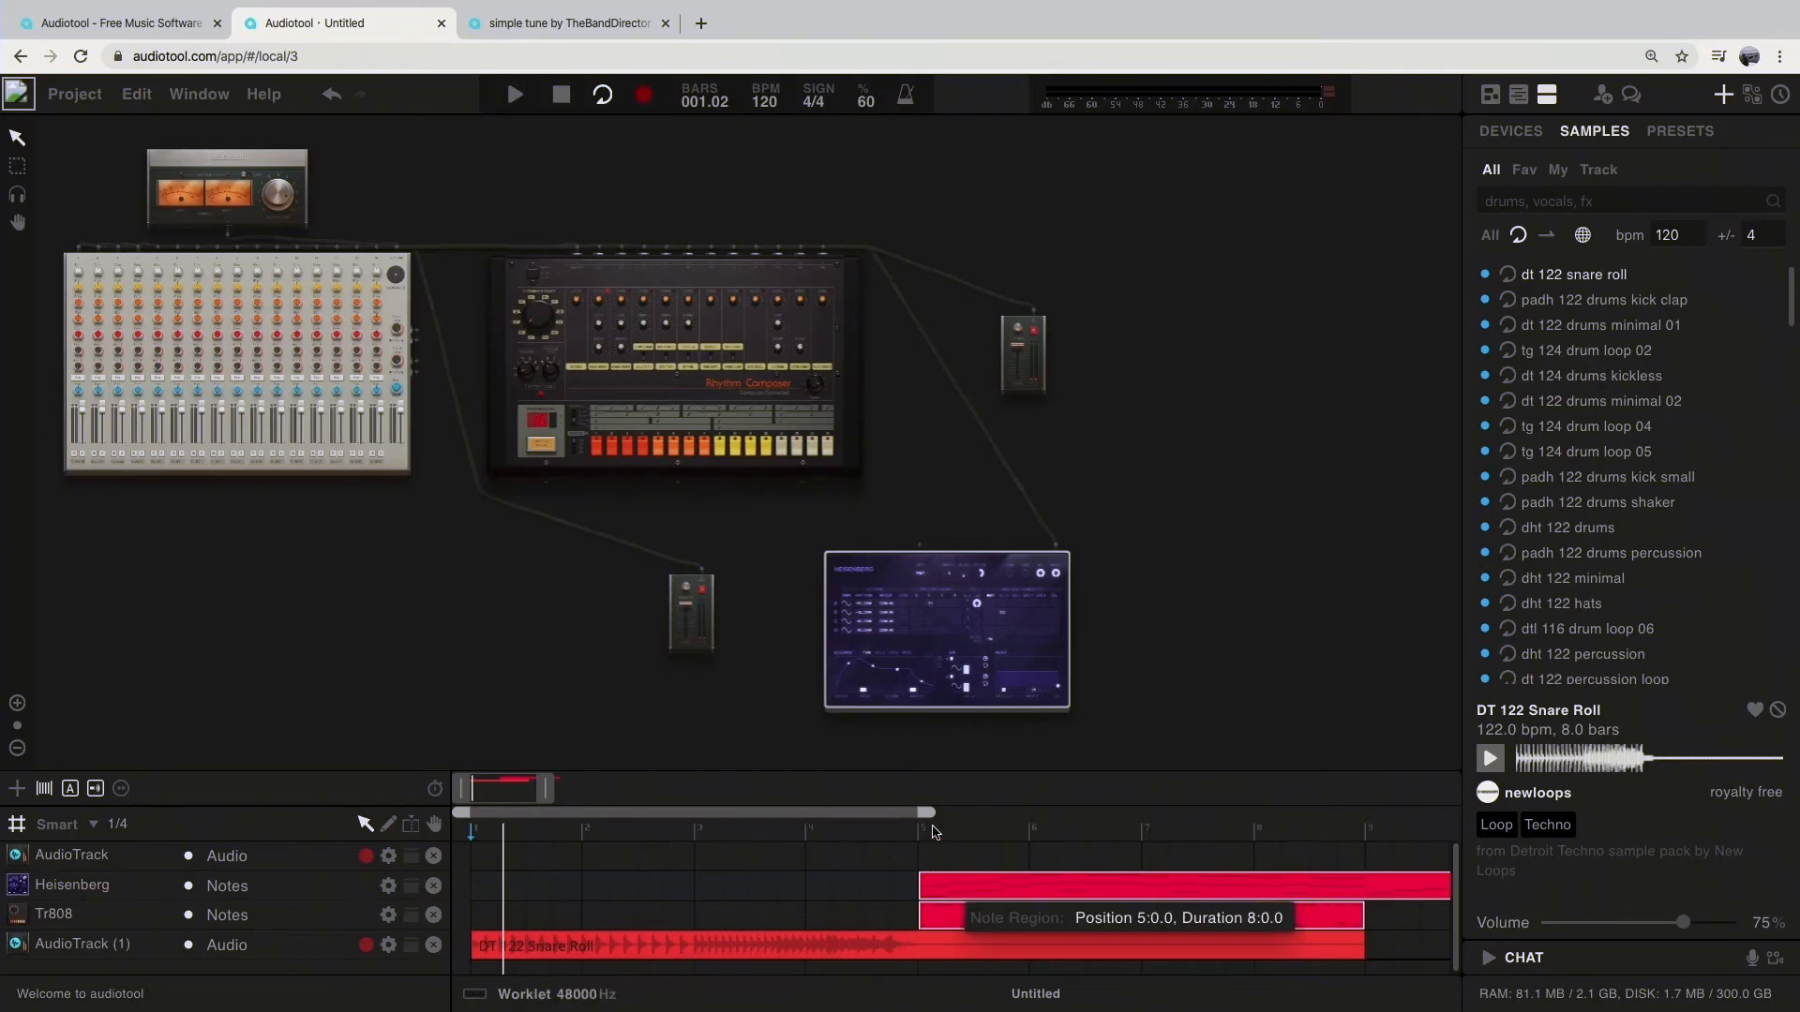
{"action": "left_click_drag", "start_coordinate": [962, 818], "coordinate": [1386, 853]}
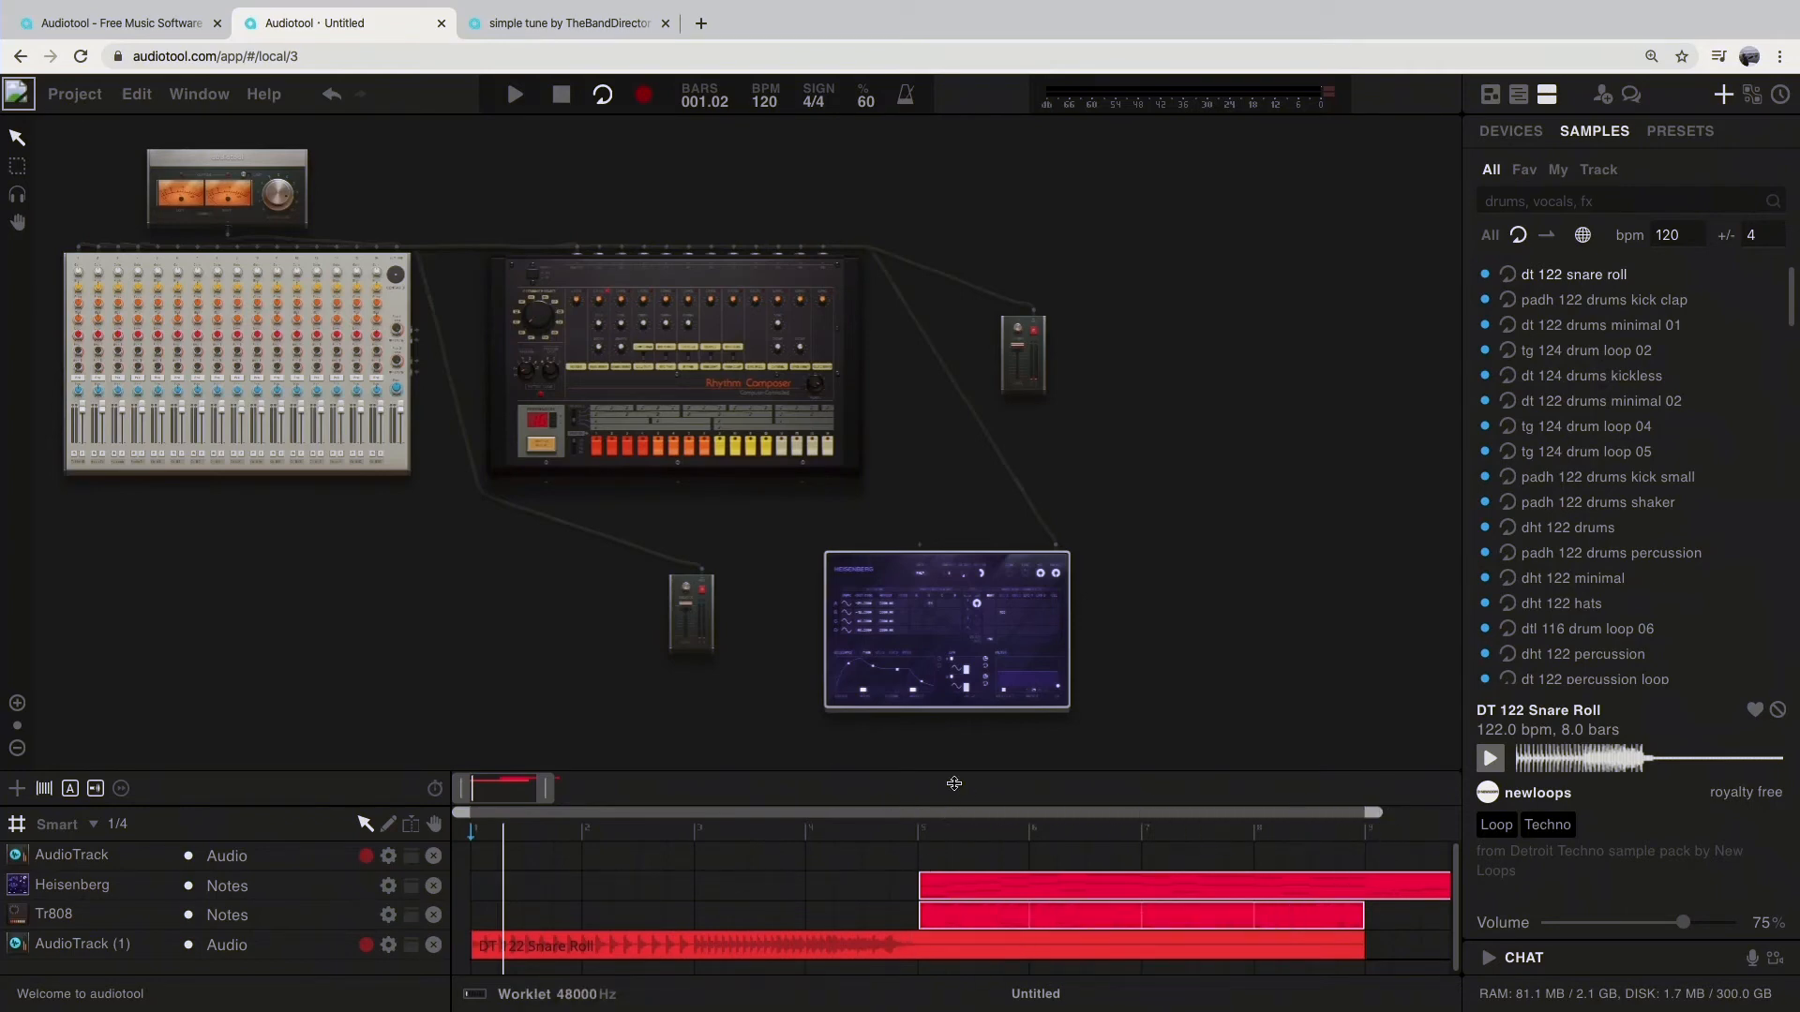
Step: Play the arrangement from the start through the snare roll into the moved regions, and stop playback
{"action": "left_click", "coordinate": [562, 95]}
{"action": "key", "text": "space"}
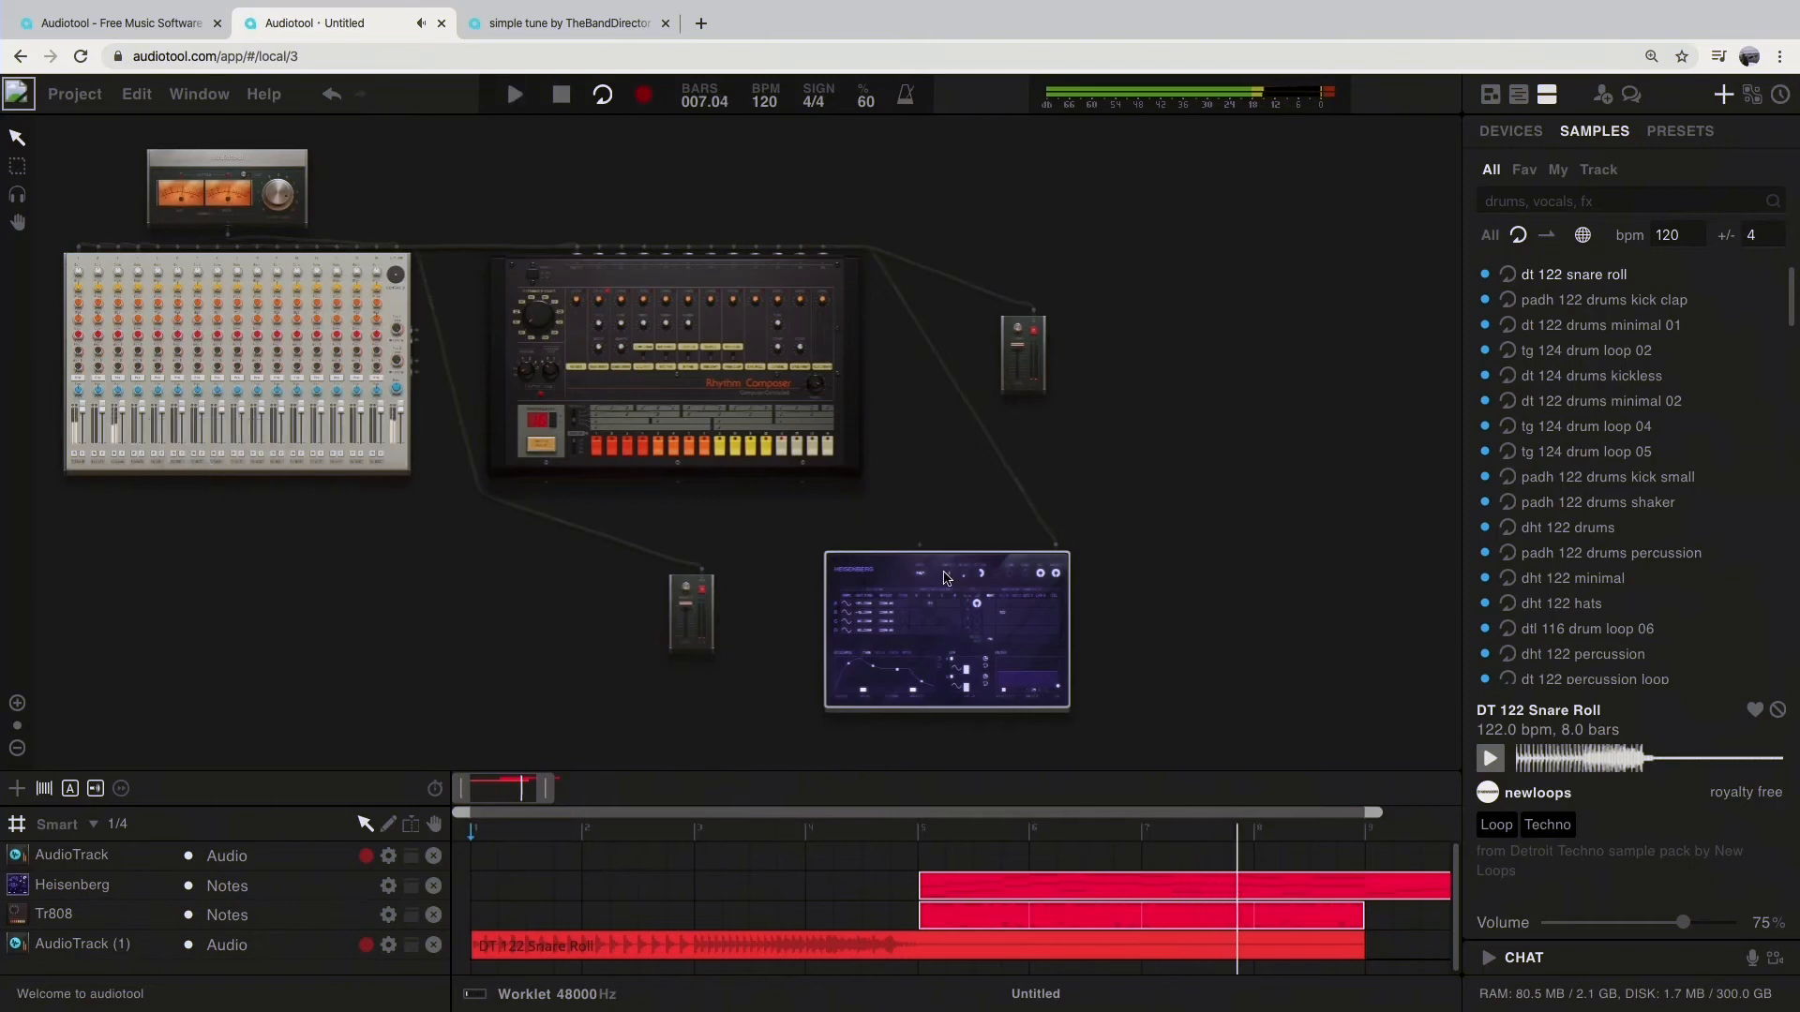
{"action": "left_click_drag", "start_coordinate": [1302, 471], "coordinate": [1195, 480]}
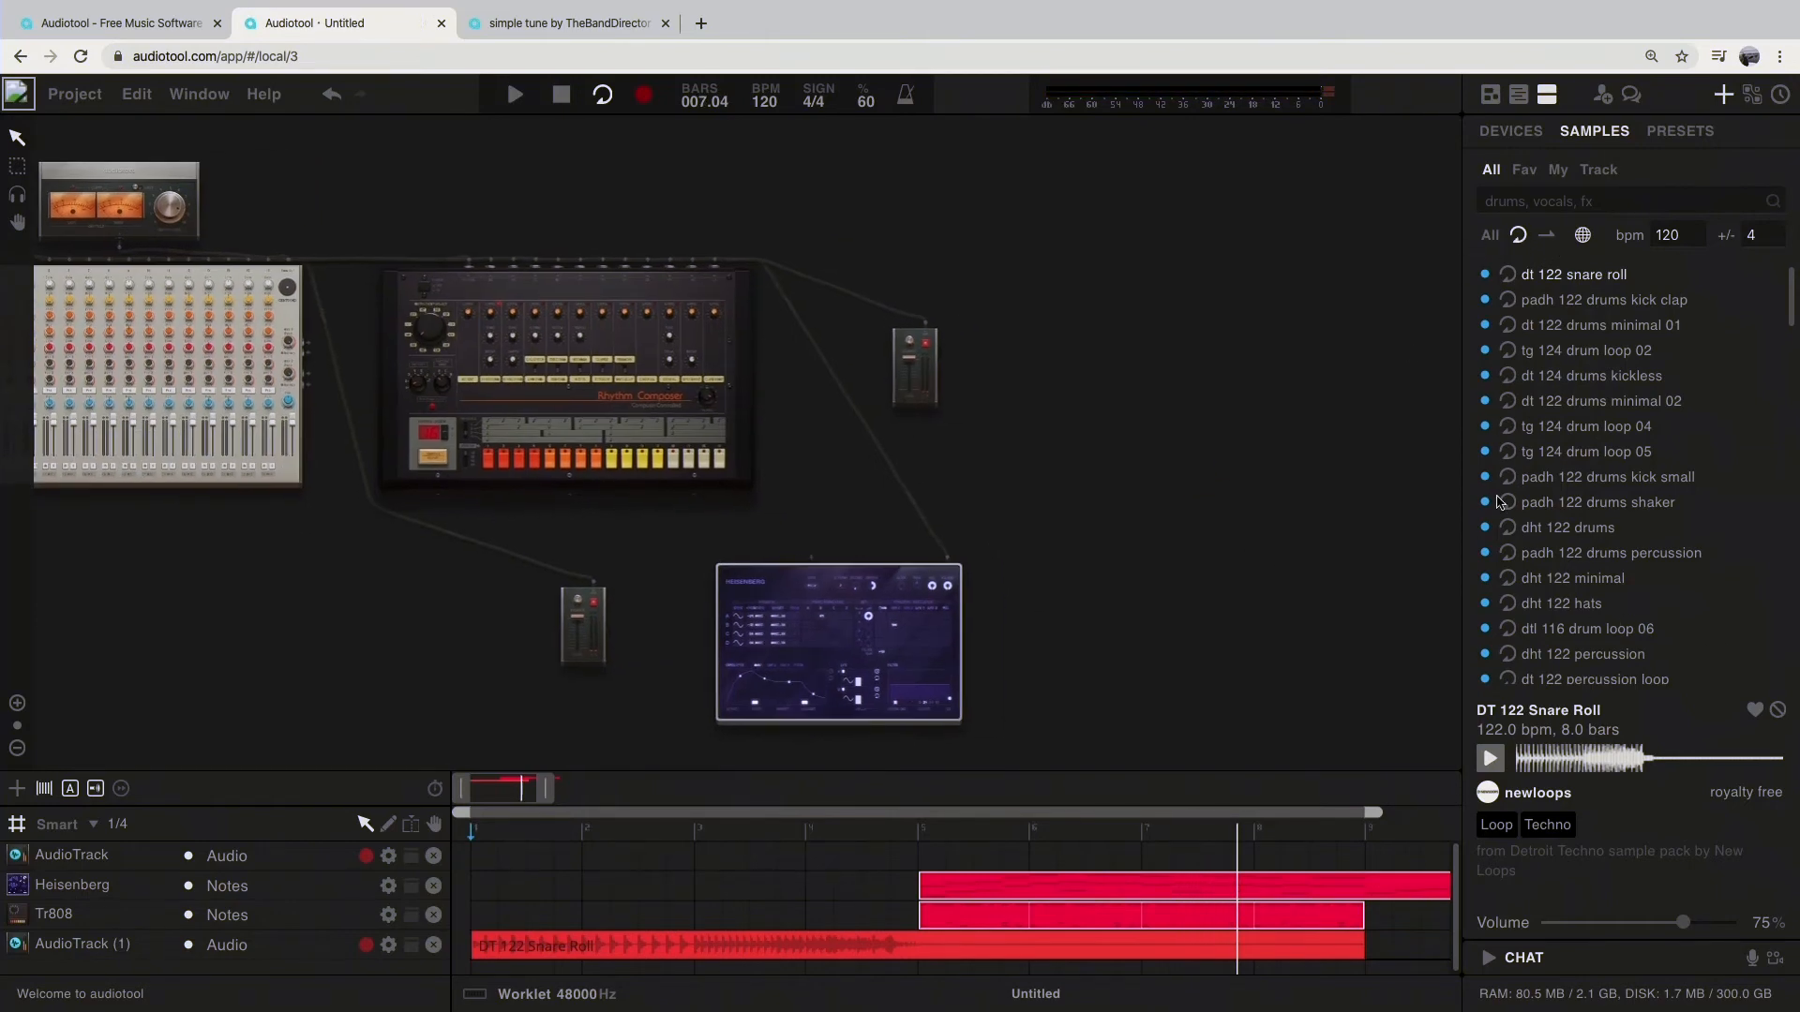
Step: Preview the jw_120_d_alto3 loop, and the kick 10, clap 08 and bass fm sub c one-shot samples
{"action": "scroll", "coordinate": [1542, 575], "scroll_direction": "down", "scroll_amount": 5}
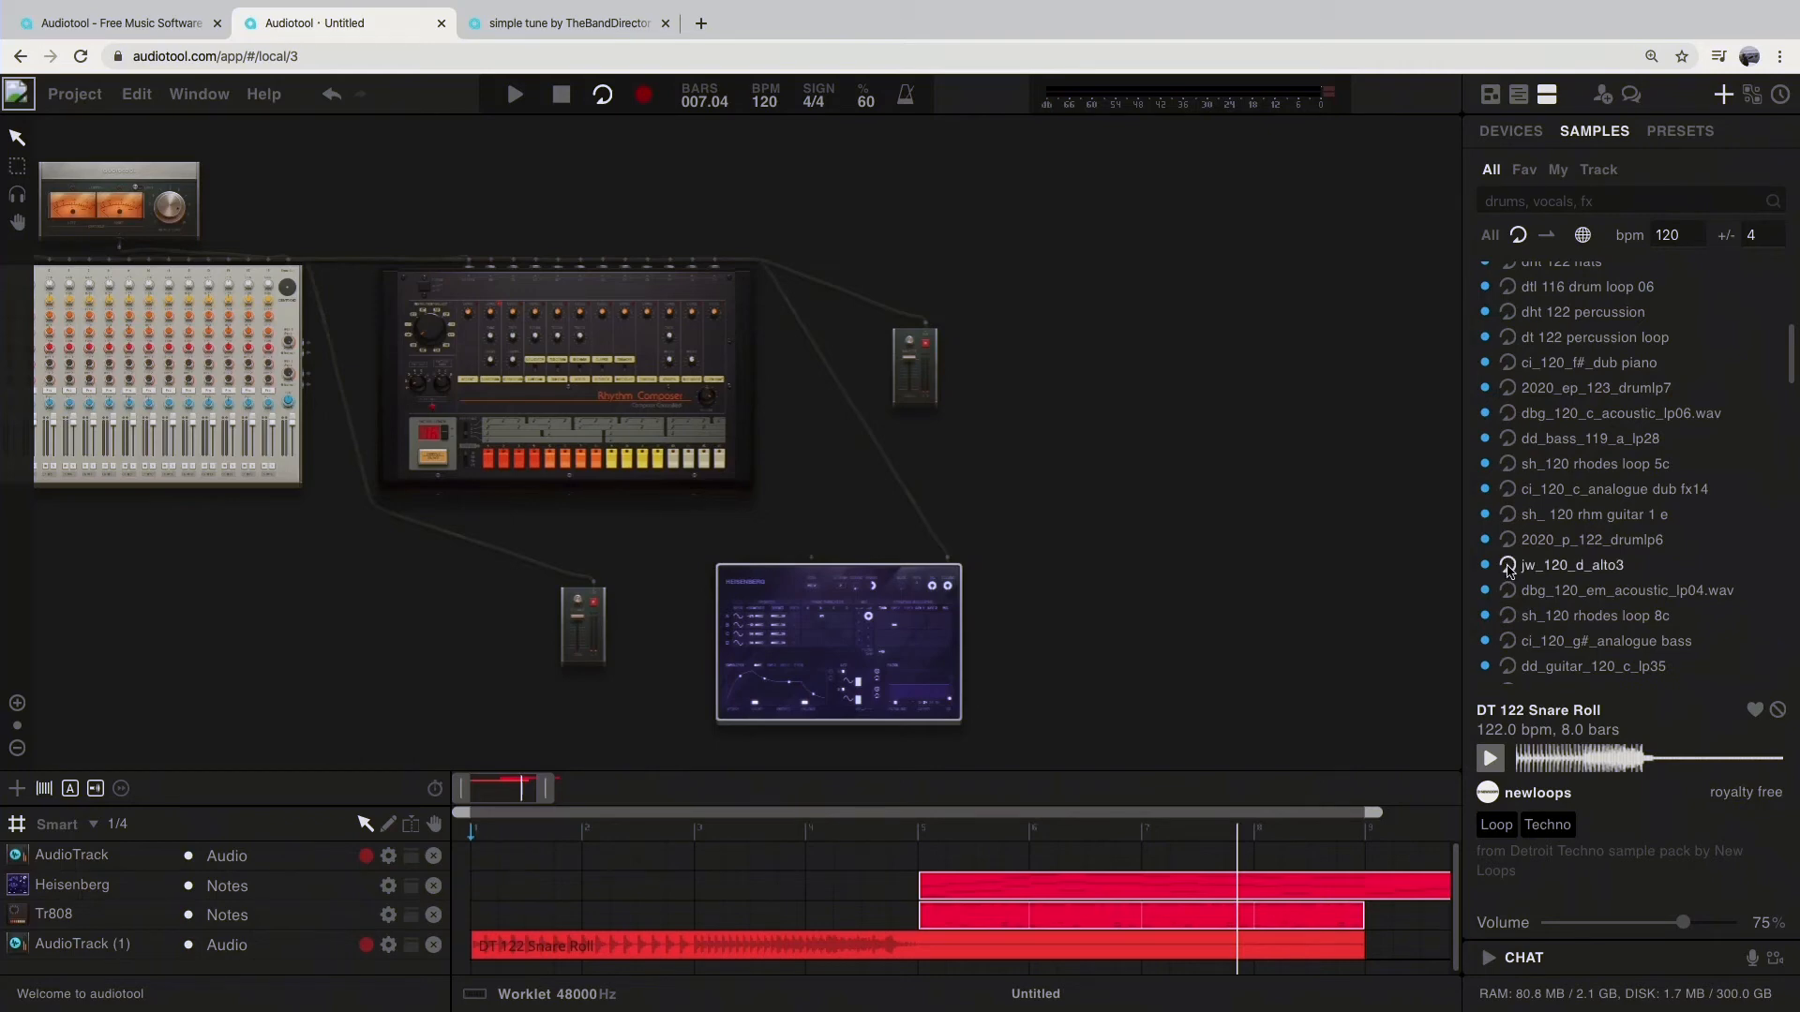
{"action": "left_click", "coordinate": [1509, 566]}
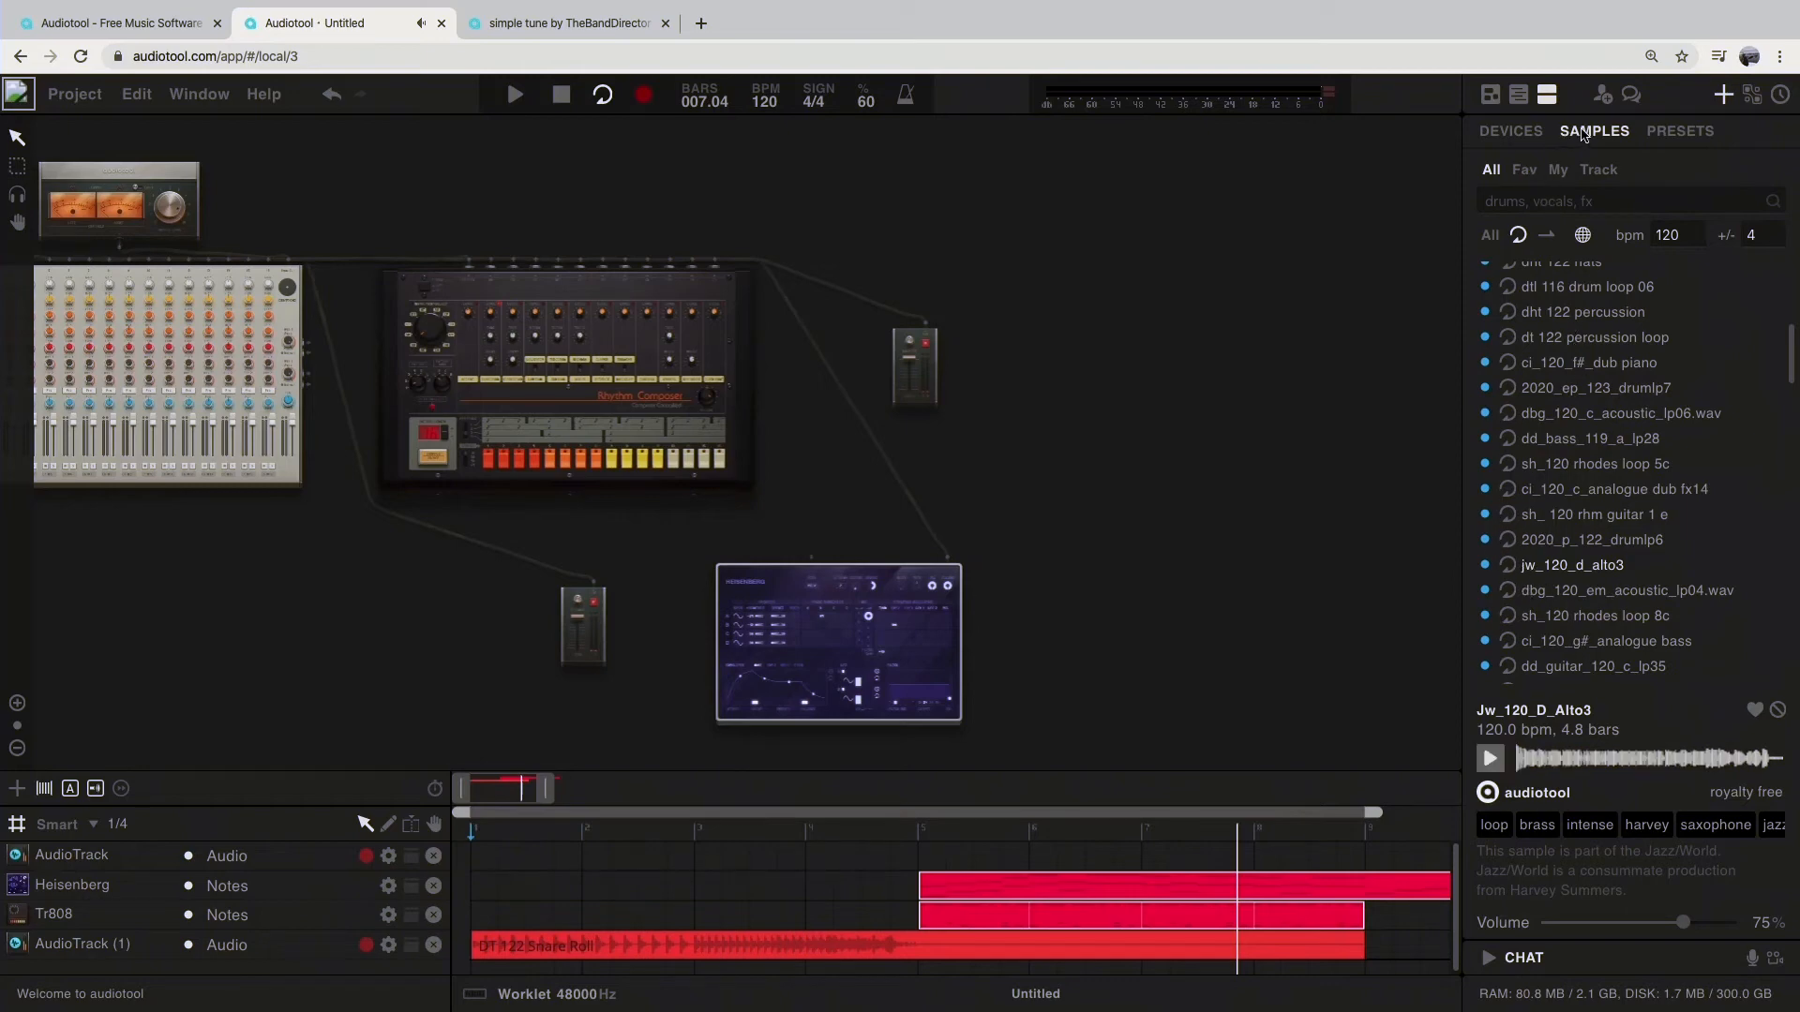
{"action": "left_click", "coordinate": [1551, 243]}
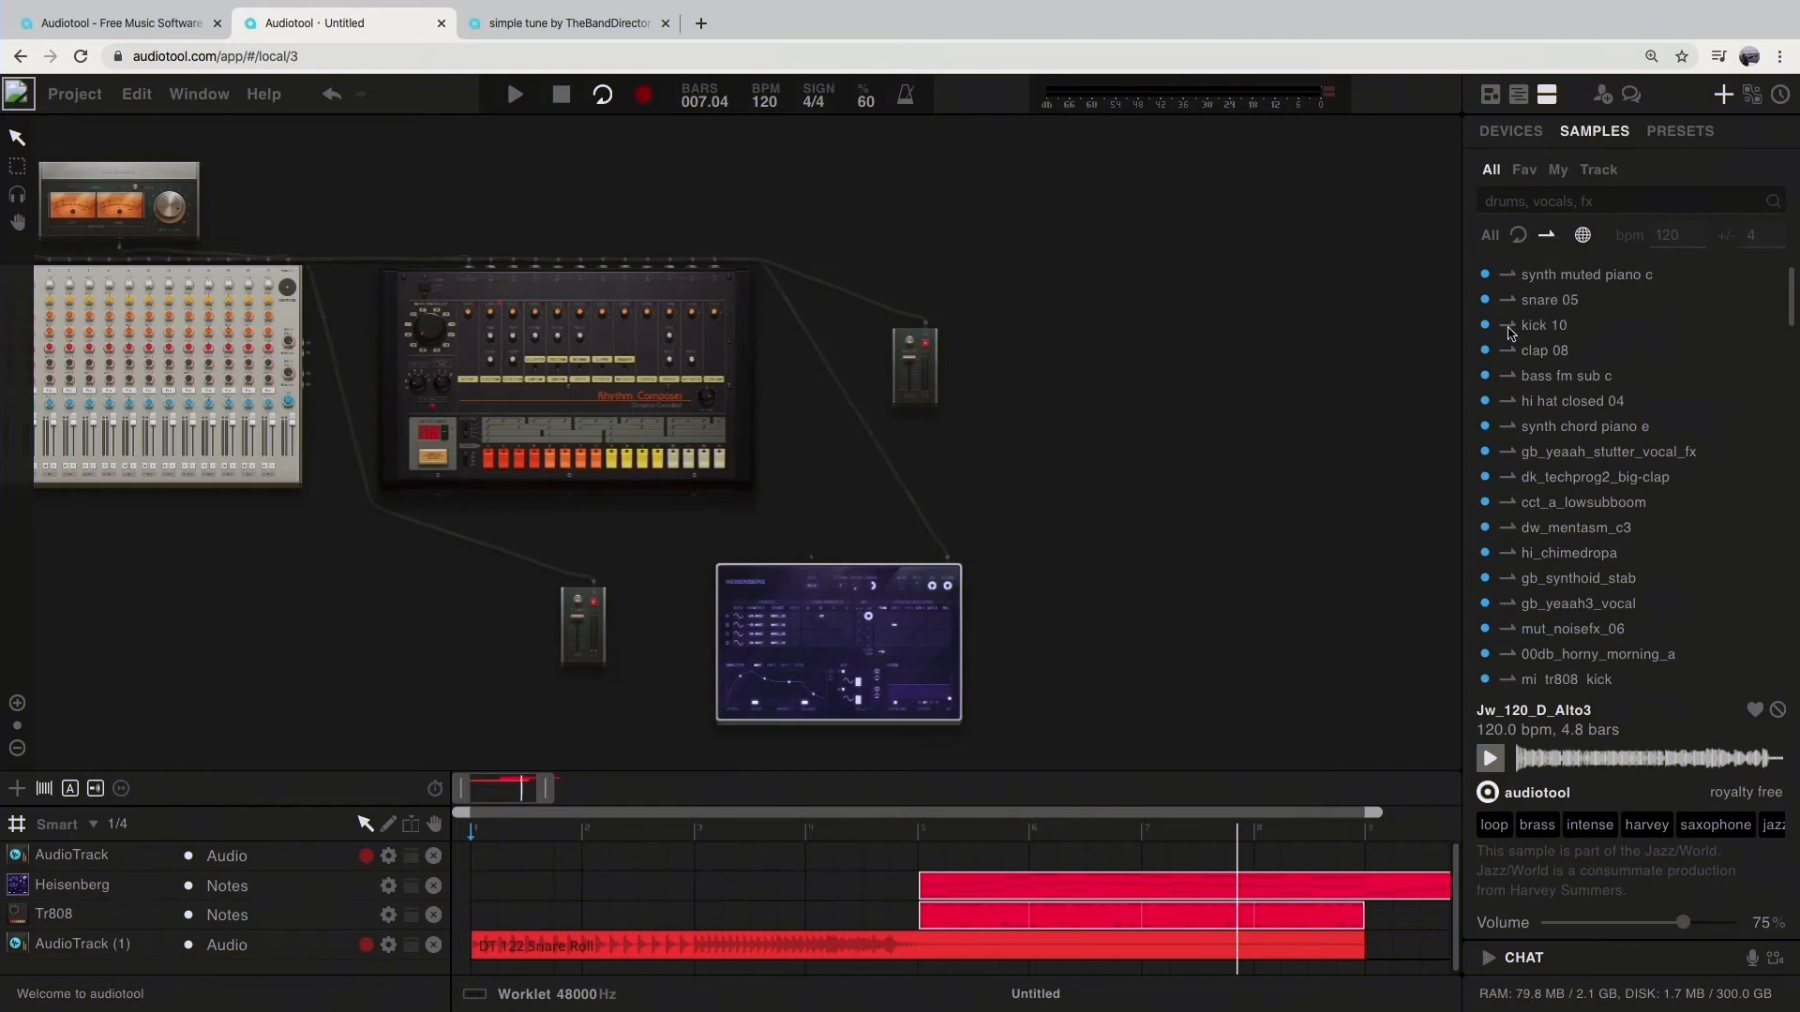
{"action": "left_click", "coordinate": [1538, 325]}
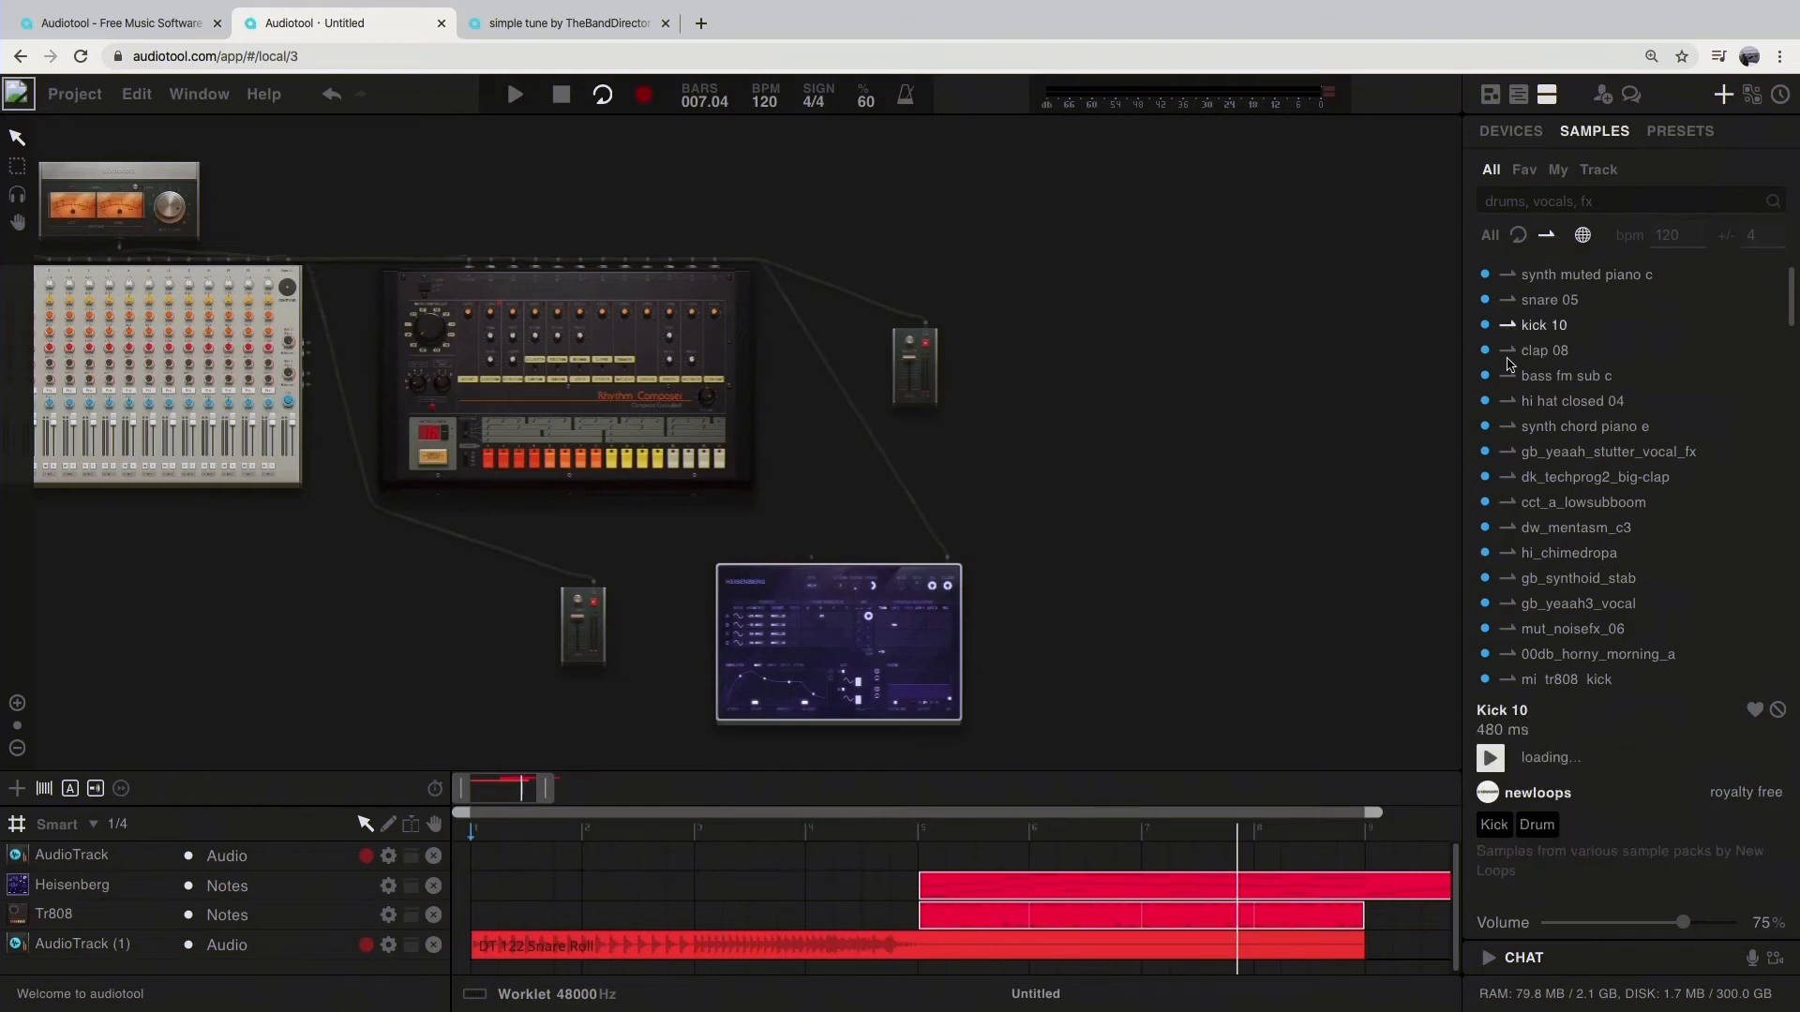
{"action": "left_click", "coordinate": [1509, 354]}
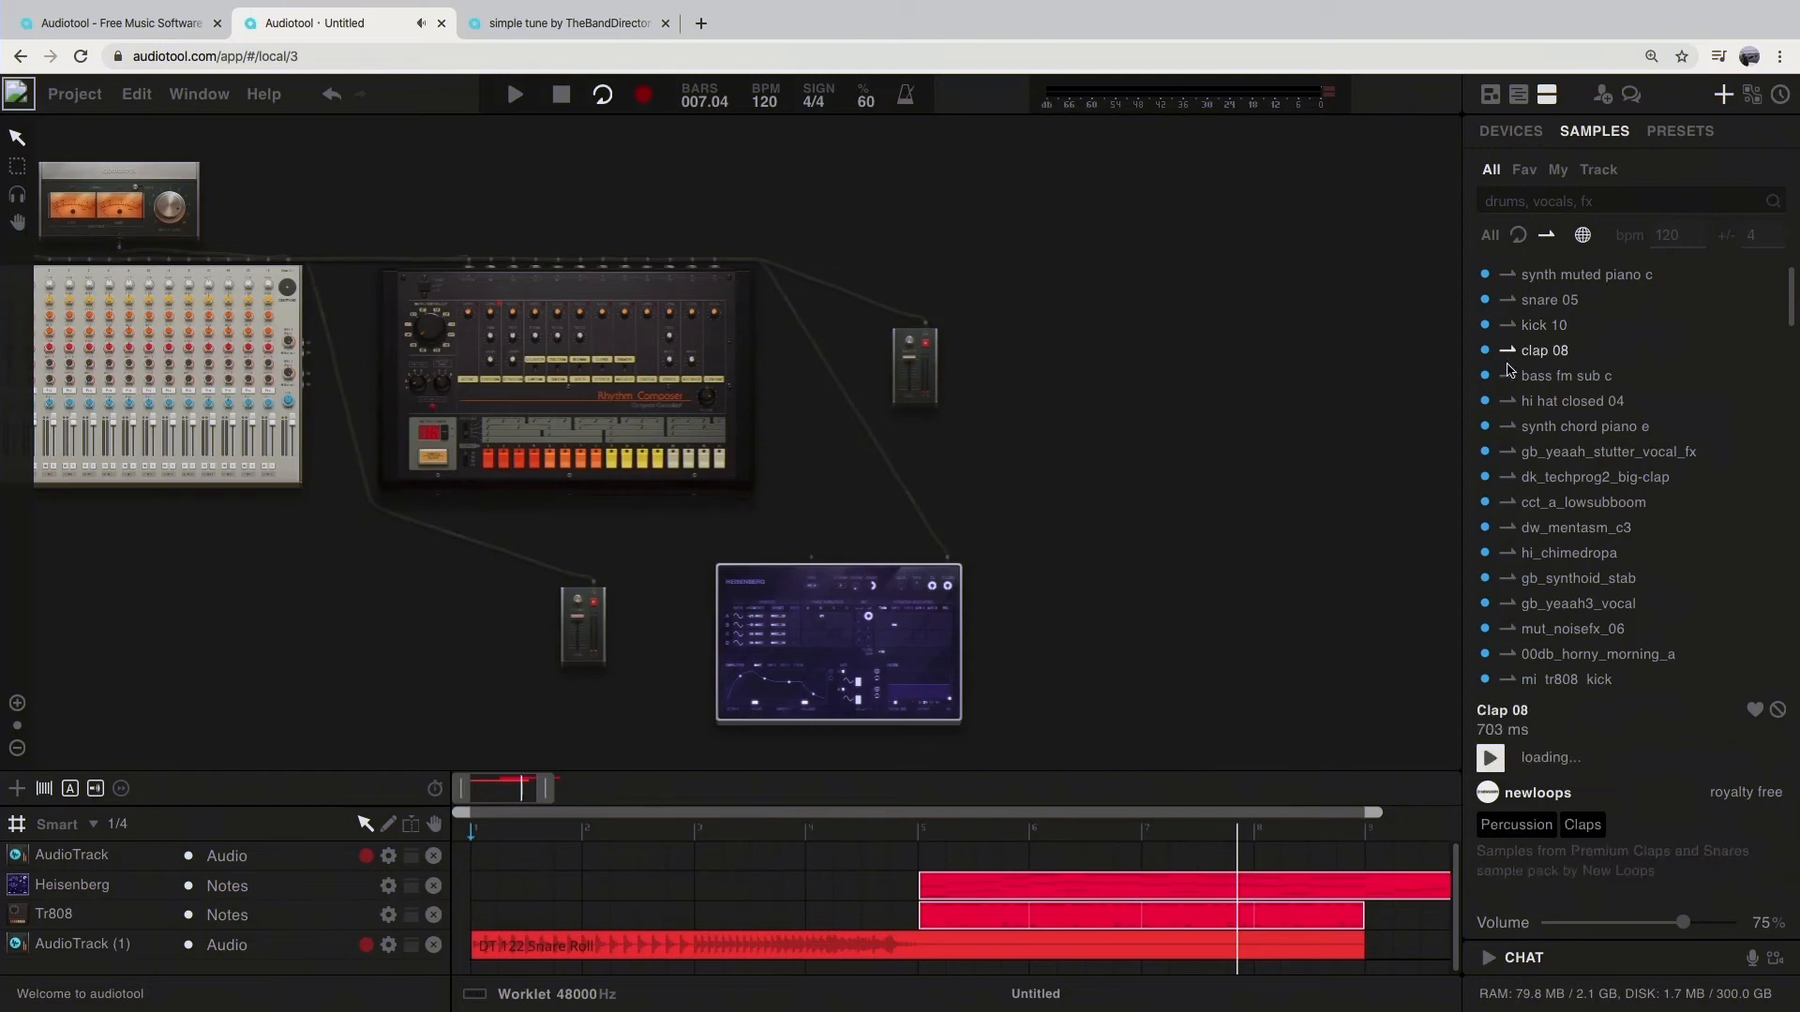
{"action": "left_click", "coordinate": [1507, 378]}
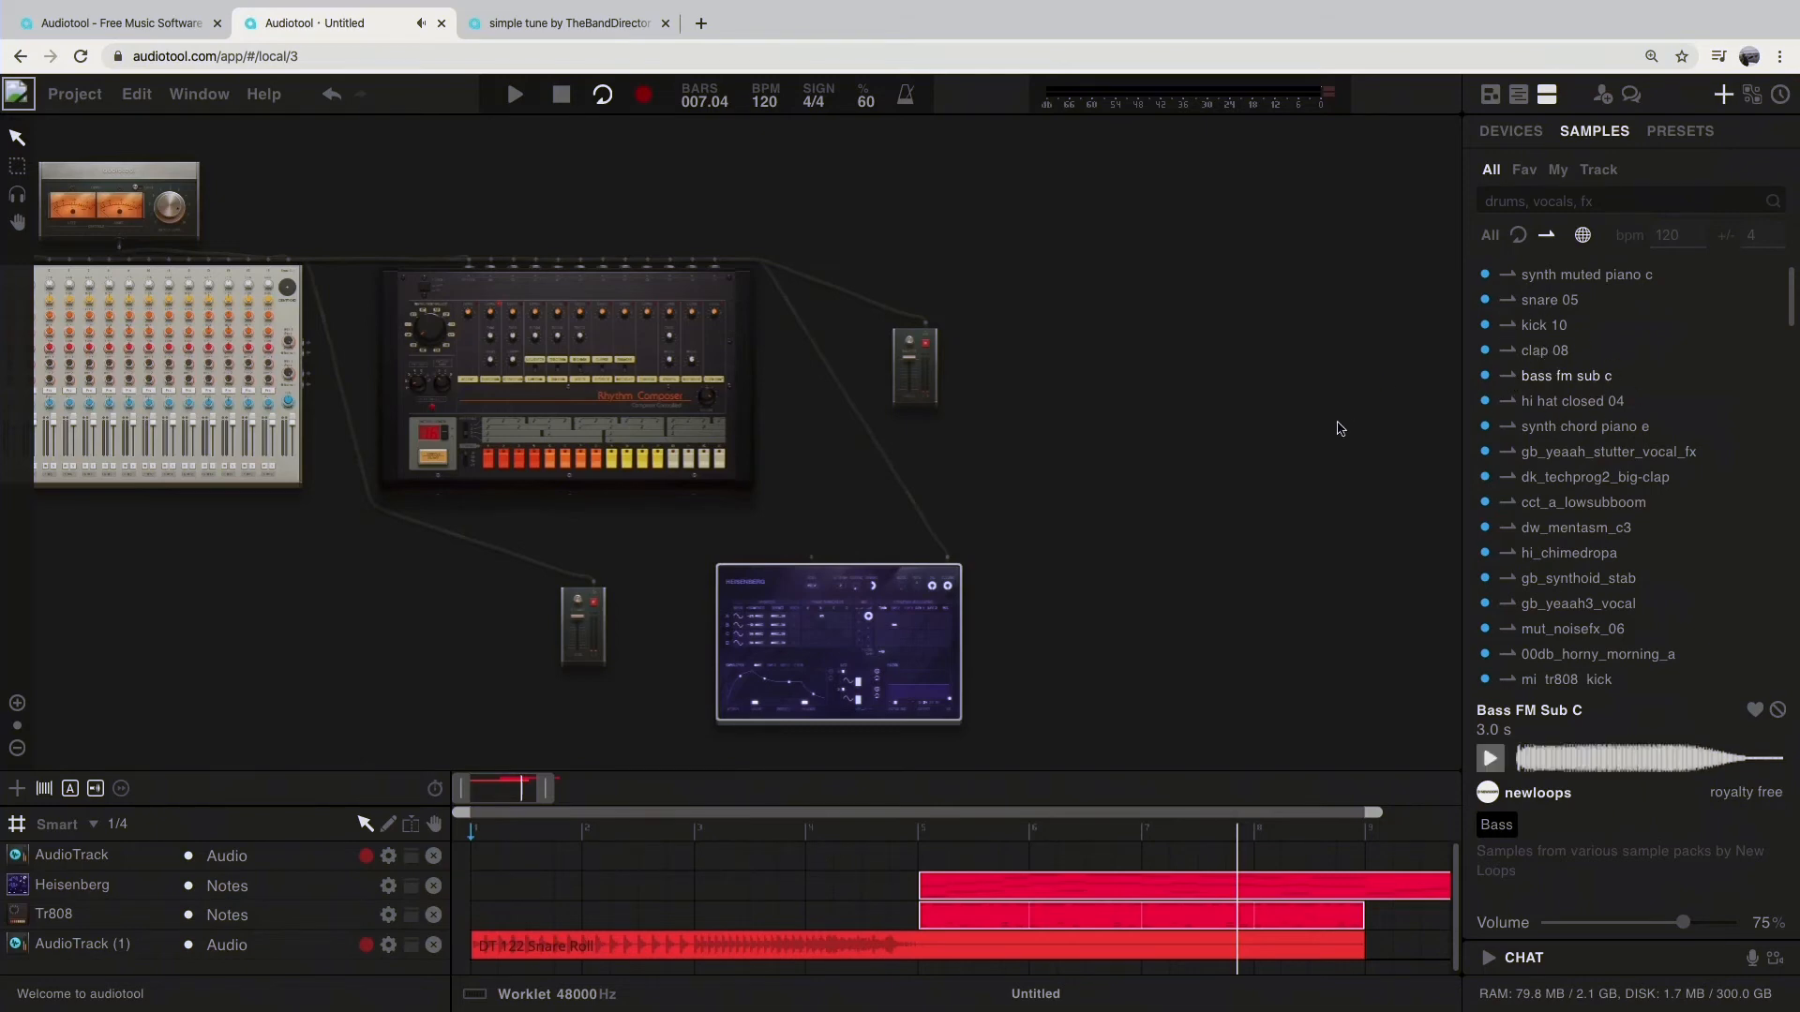
Step: Add a Machiniste drum machine to the free desktop space beside the existing devices
{"action": "scroll", "coordinate": [1238, 375], "scroll_direction": "up", "scroll_amount": 2}
{"action": "scroll", "coordinate": [1230, 370], "scroll_direction": "down", "scroll_amount": 5}
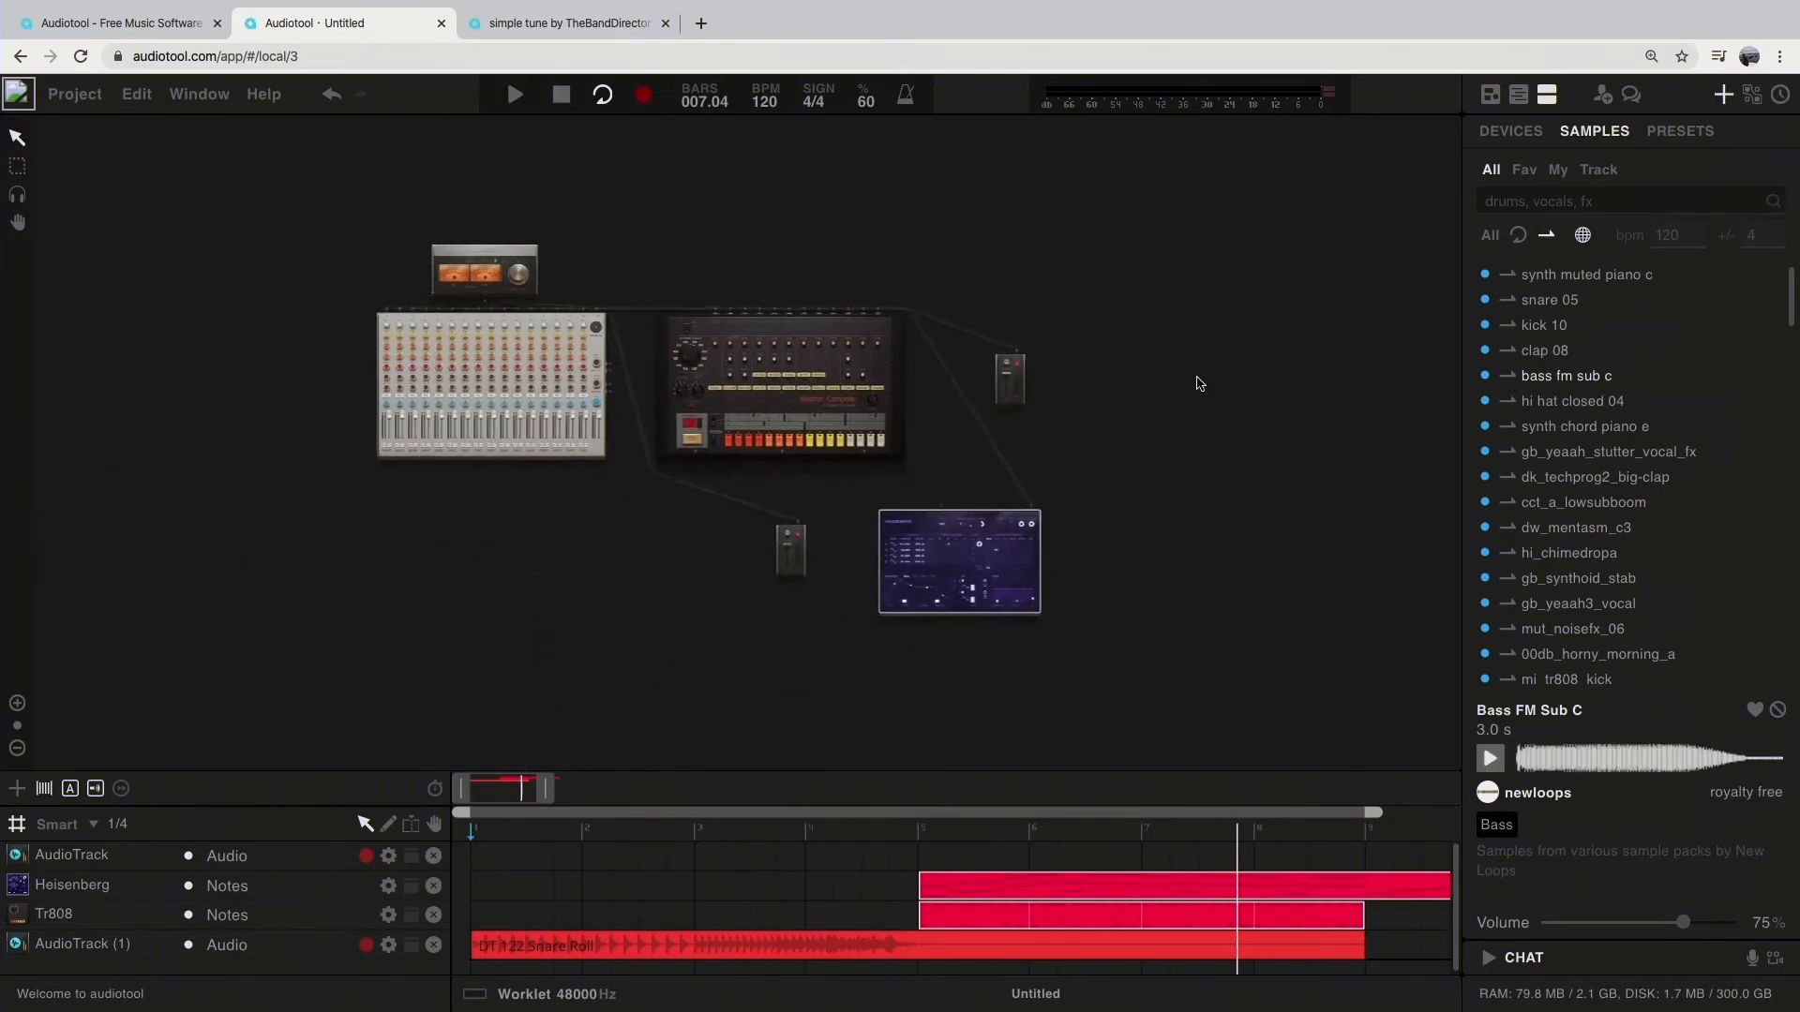
{"action": "left_click", "coordinate": [1524, 133]}
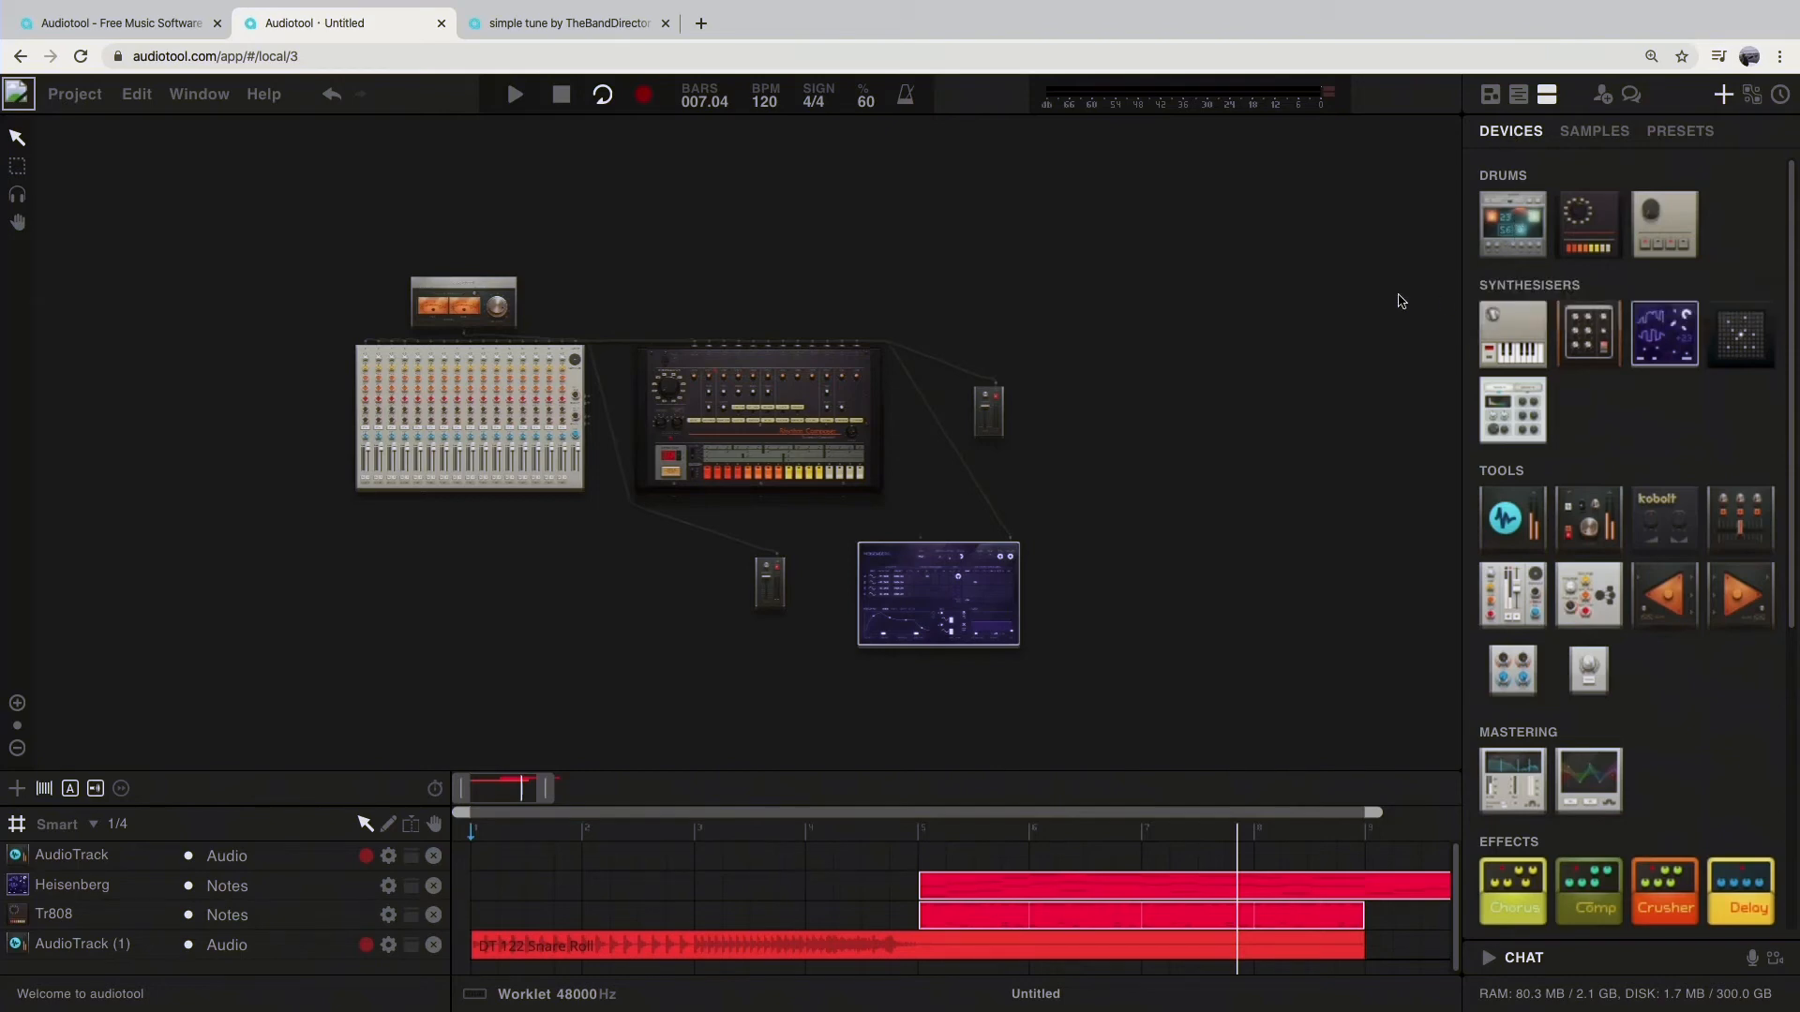
{"action": "left_click_drag", "start_coordinate": [1538, 228], "coordinate": [1134, 415]}
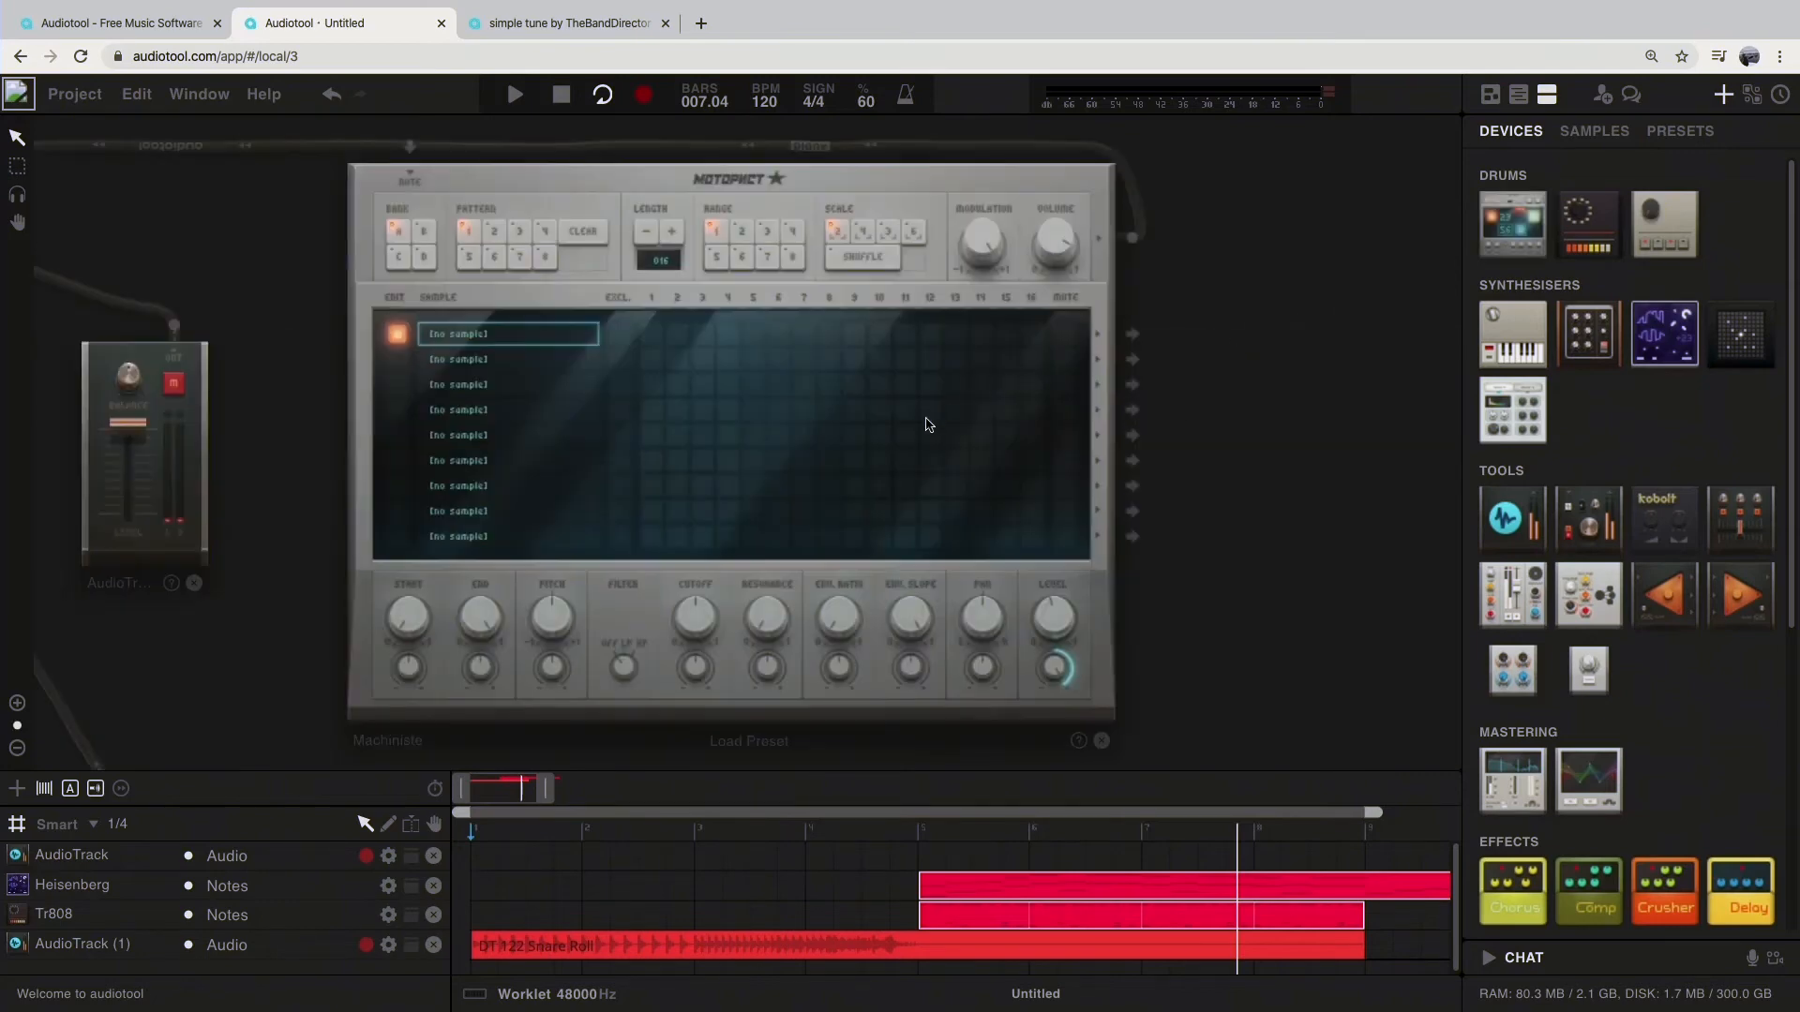
Step: Load the kick 10 sample into the Machiniste's first channel and place hits on steps 1, 7 and 13
{"action": "left_click", "coordinate": [1594, 133]}
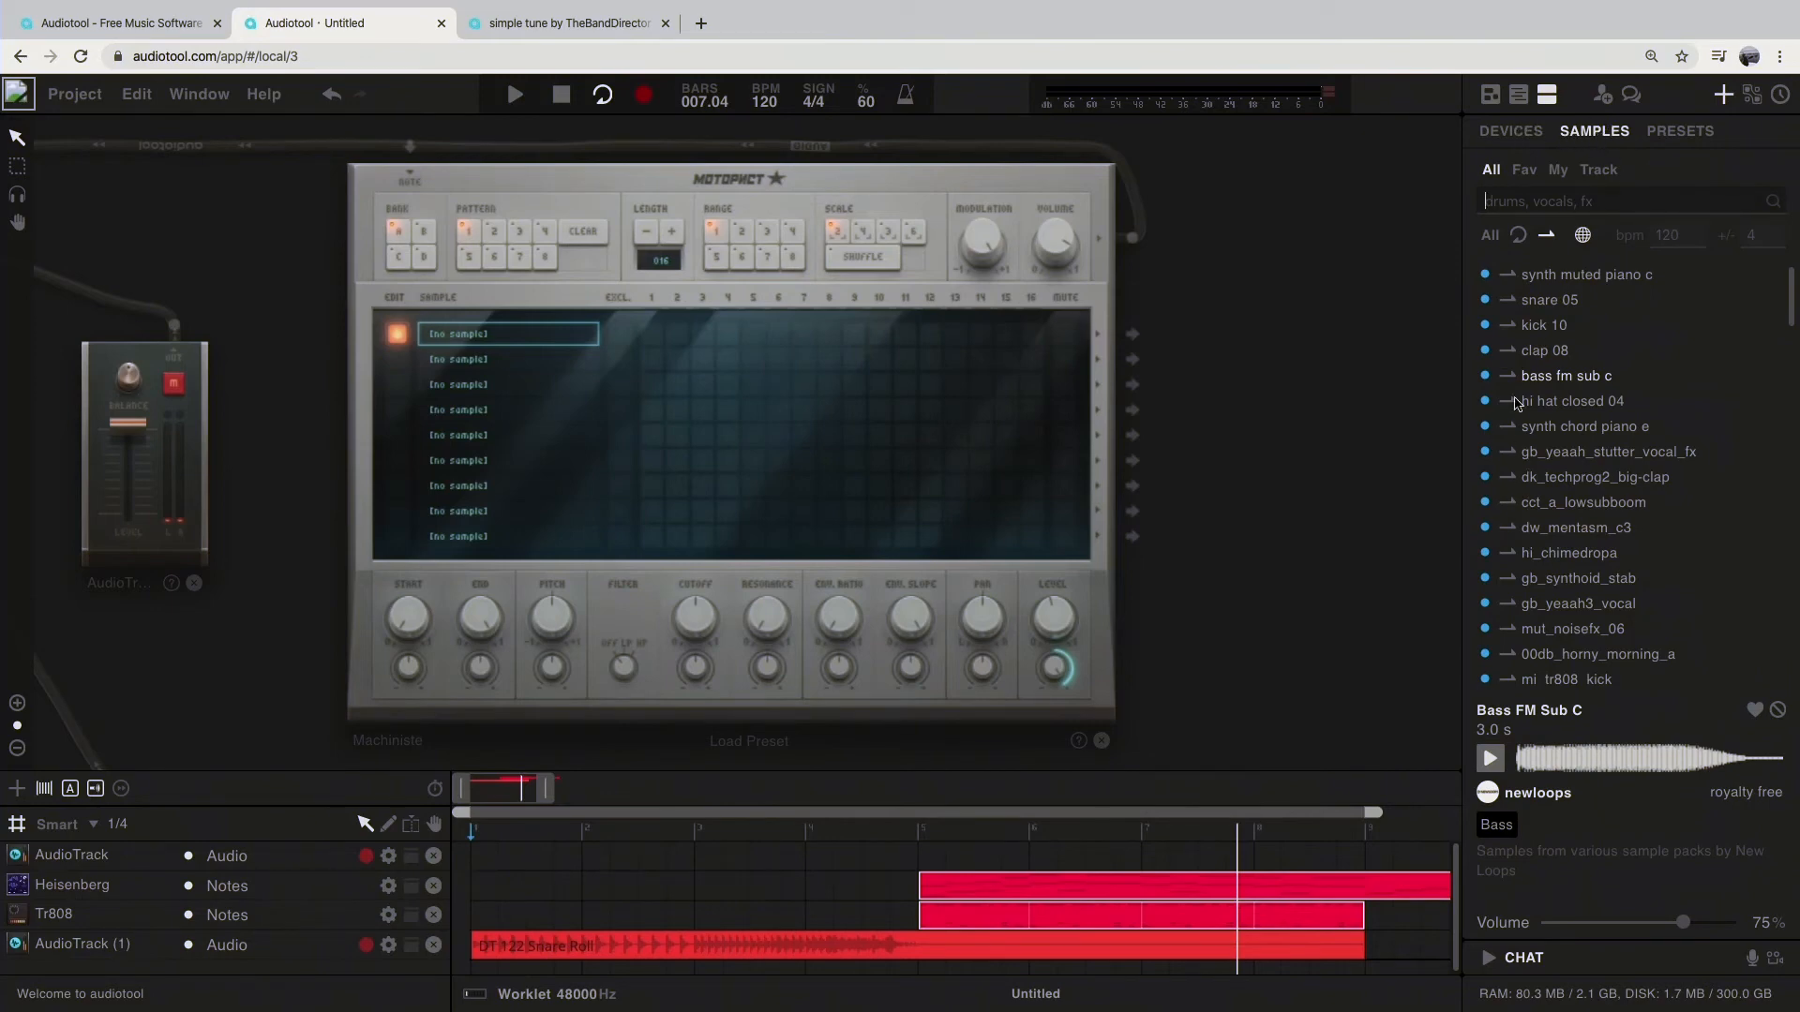
{"action": "left_click_drag", "start_coordinate": [1515, 331], "coordinate": [553, 337]}
{"action": "left_click", "coordinate": [649, 338]}
{"action": "left_click", "coordinate": [803, 335]}
{"action": "left_click", "coordinate": [956, 335]}
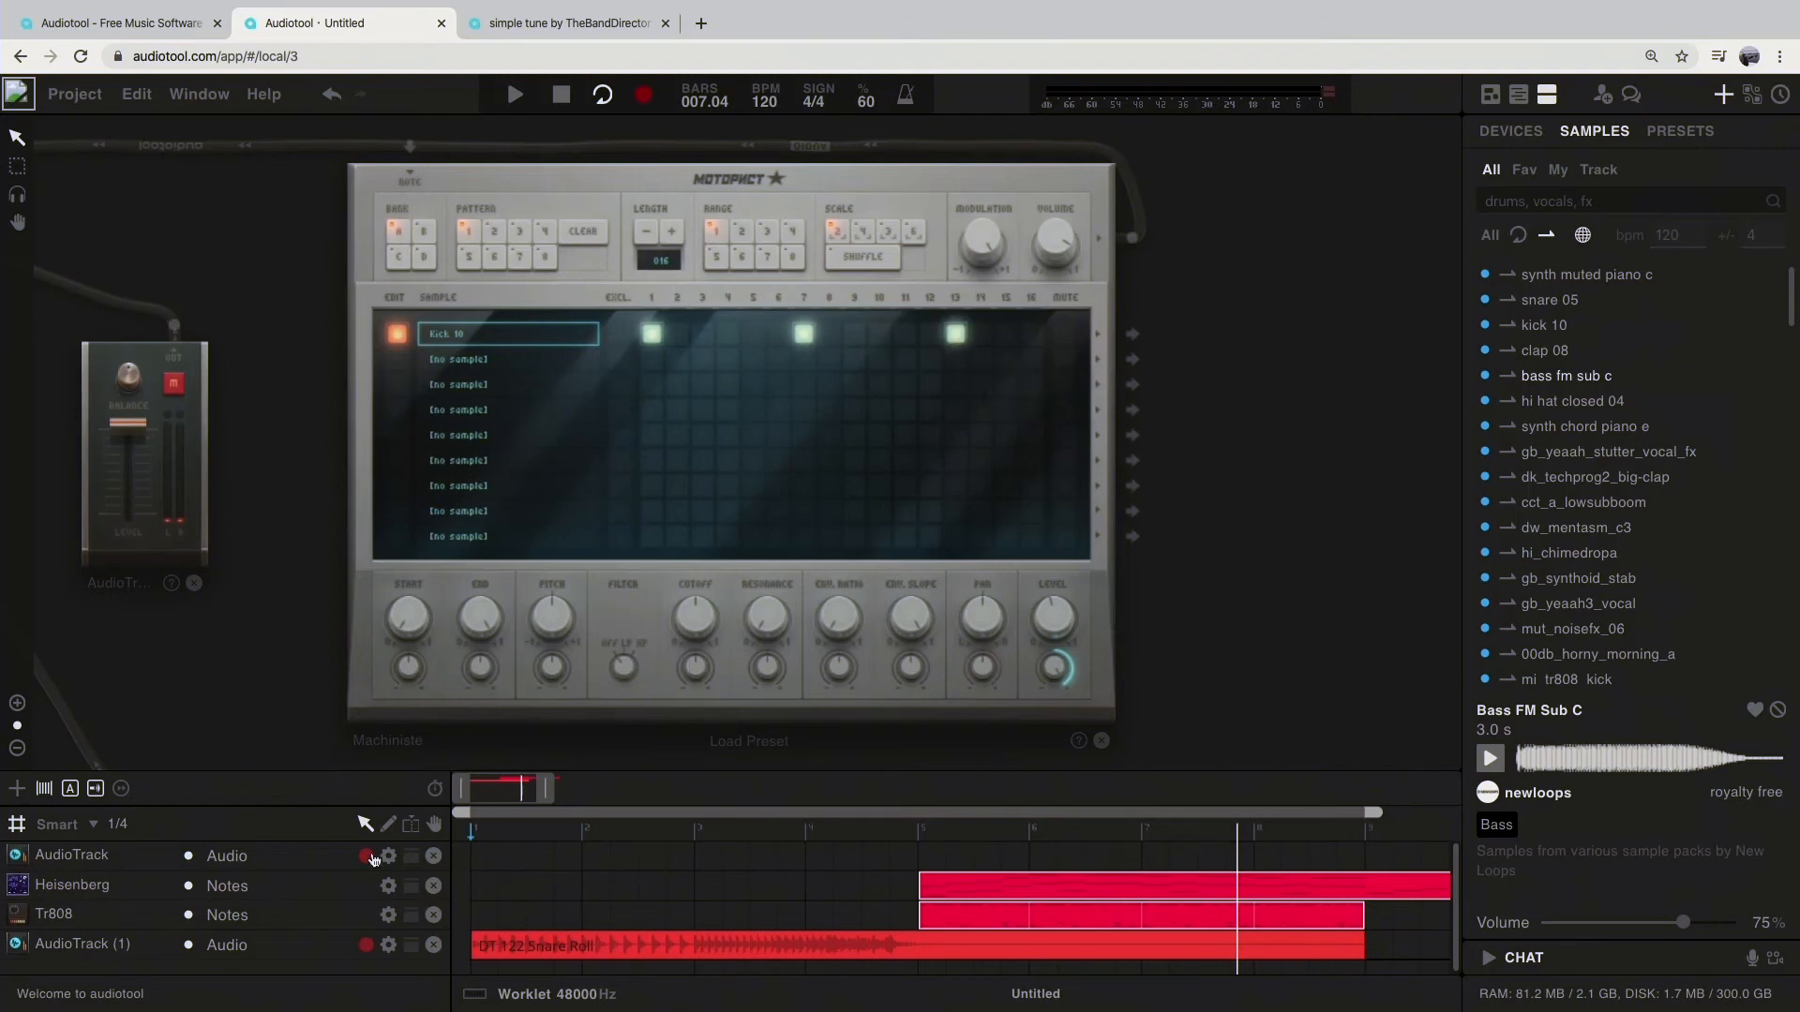
Step: Mute the Heisenberg, Tr808 and AudioTrack (1) tracks, and add kick hits on steps 10, 11, 15 and 16 during playback
{"action": "left_click", "coordinate": [188, 946]}
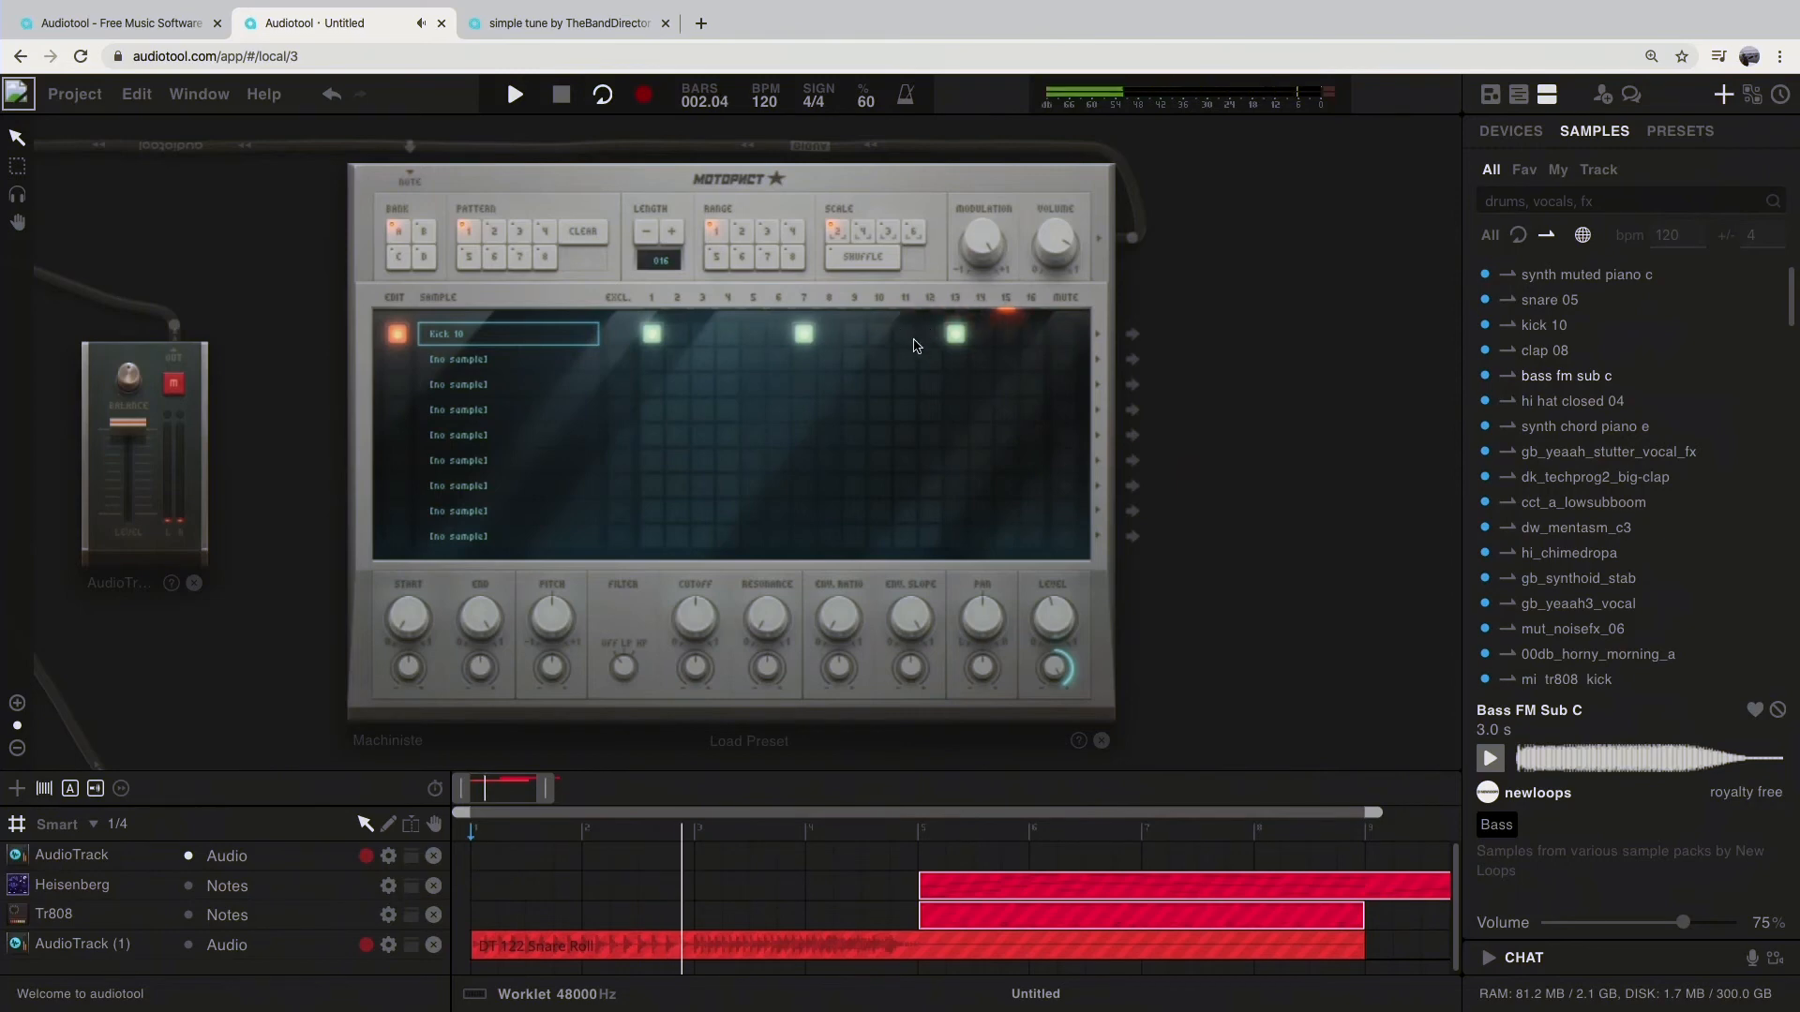
{"action": "left_click", "coordinate": [879, 334]}
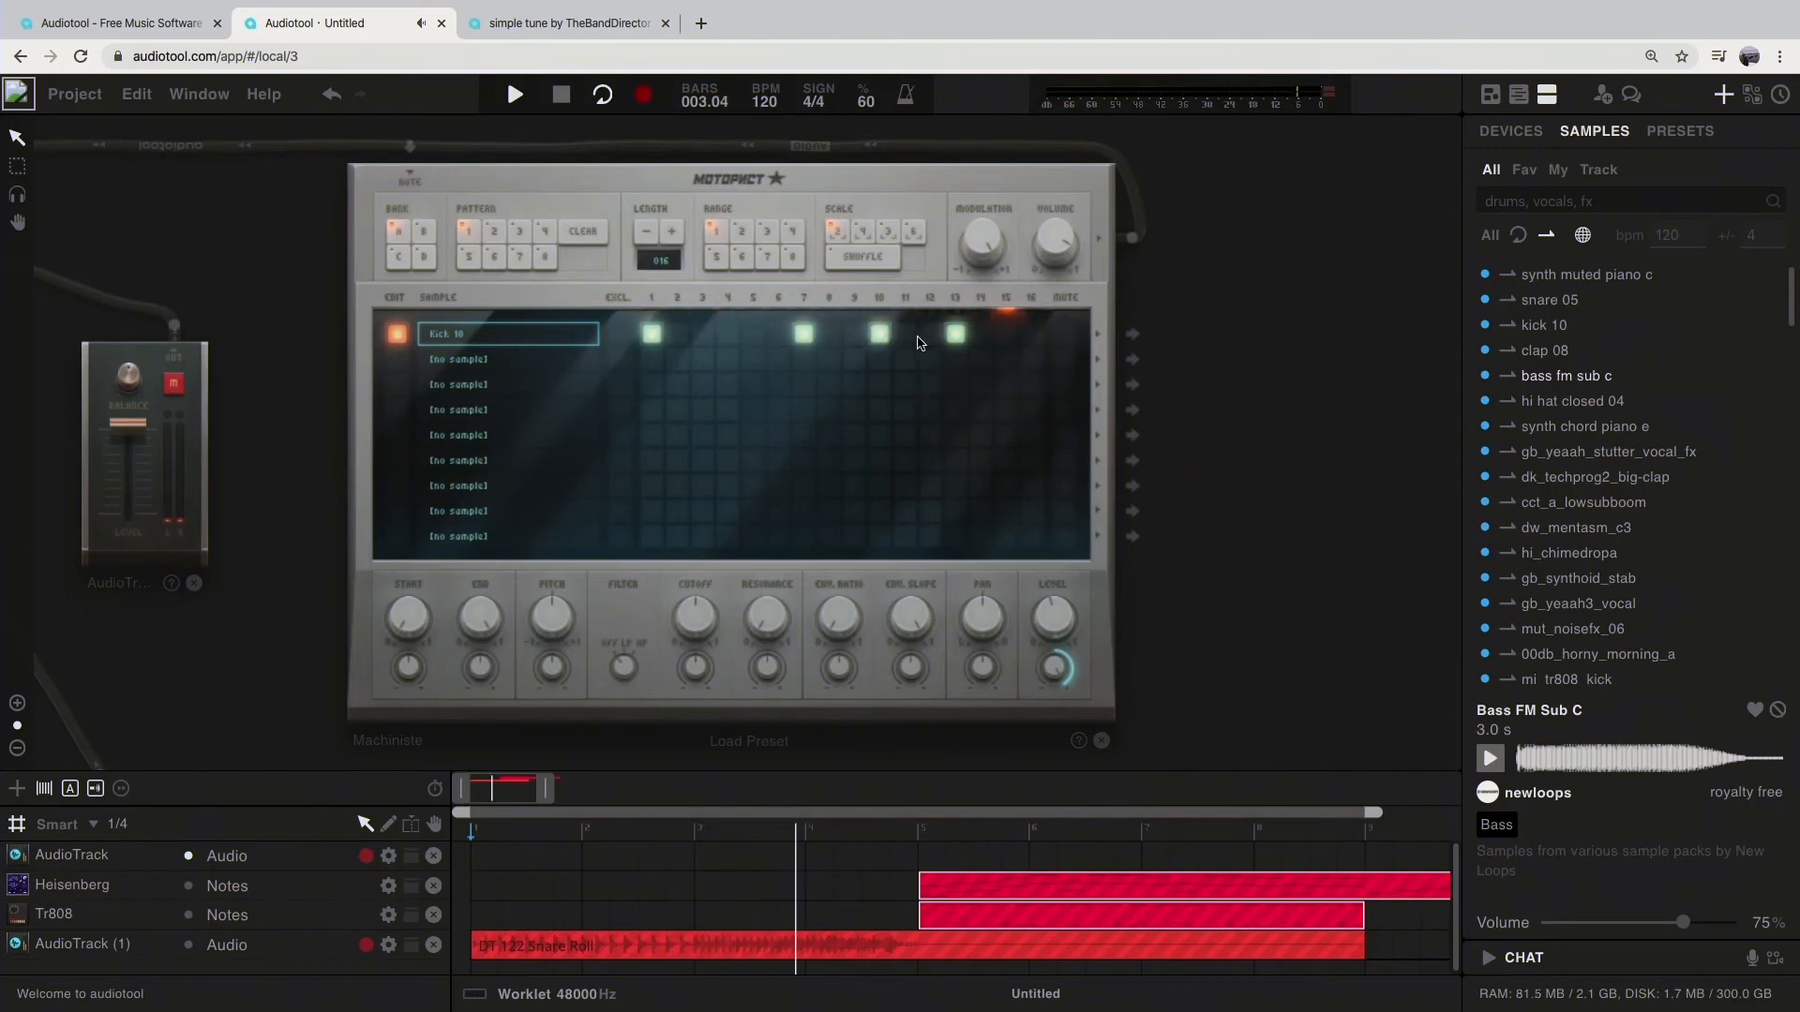
{"action": "left_click", "coordinate": [906, 334]}
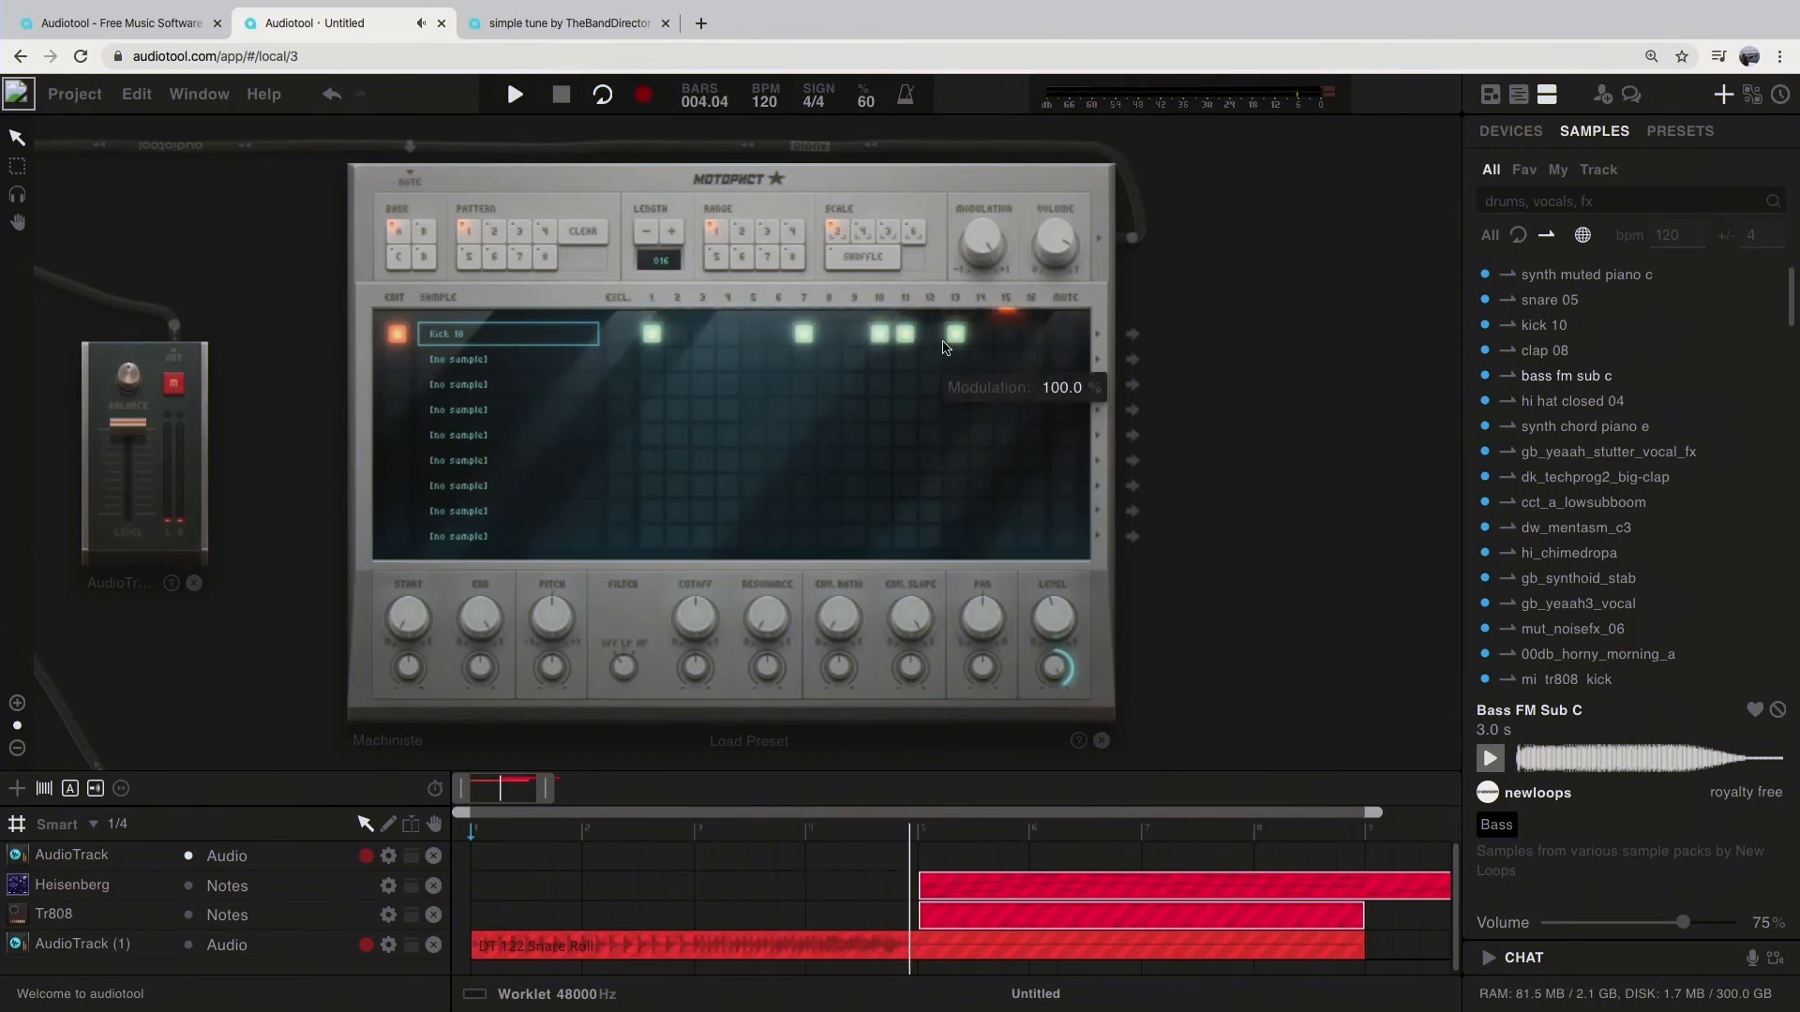
{"action": "right_click", "coordinate": [970, 345]}
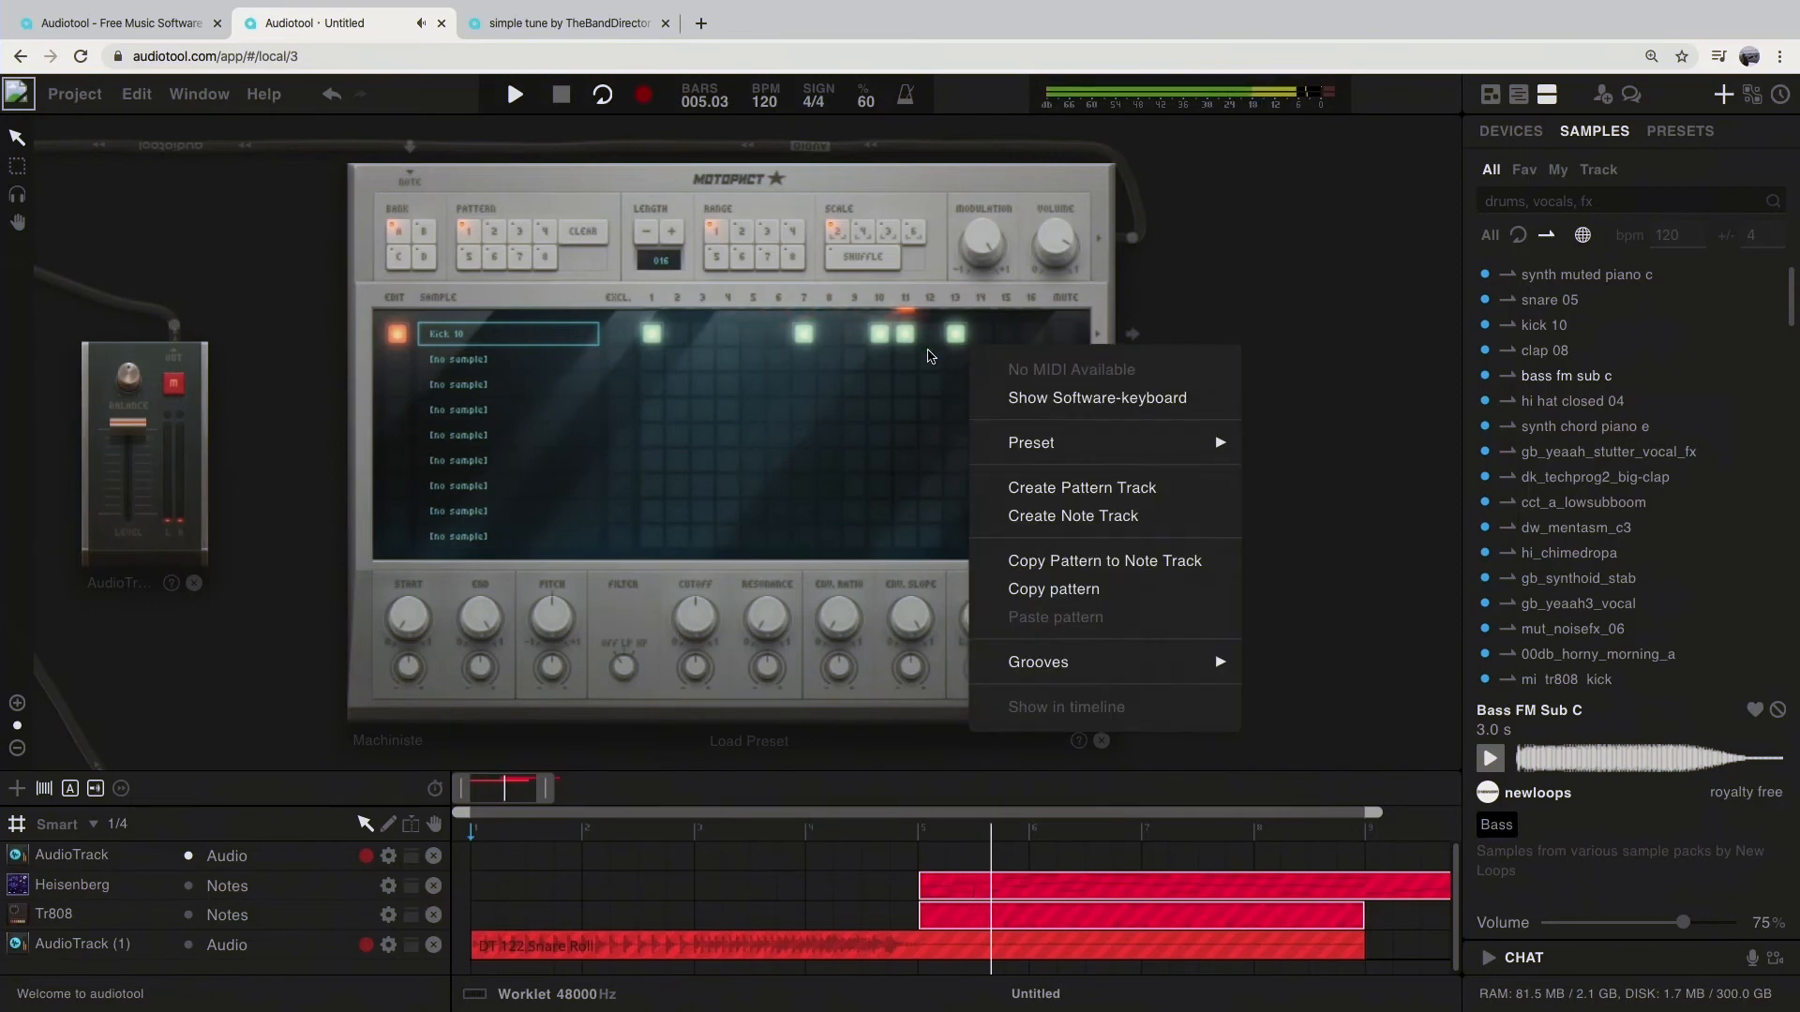
{"action": "left_click", "coordinate": [1209, 309]}
{"action": "left_click", "coordinate": [1007, 334]}
{"action": "left_click", "coordinate": [1033, 333]}
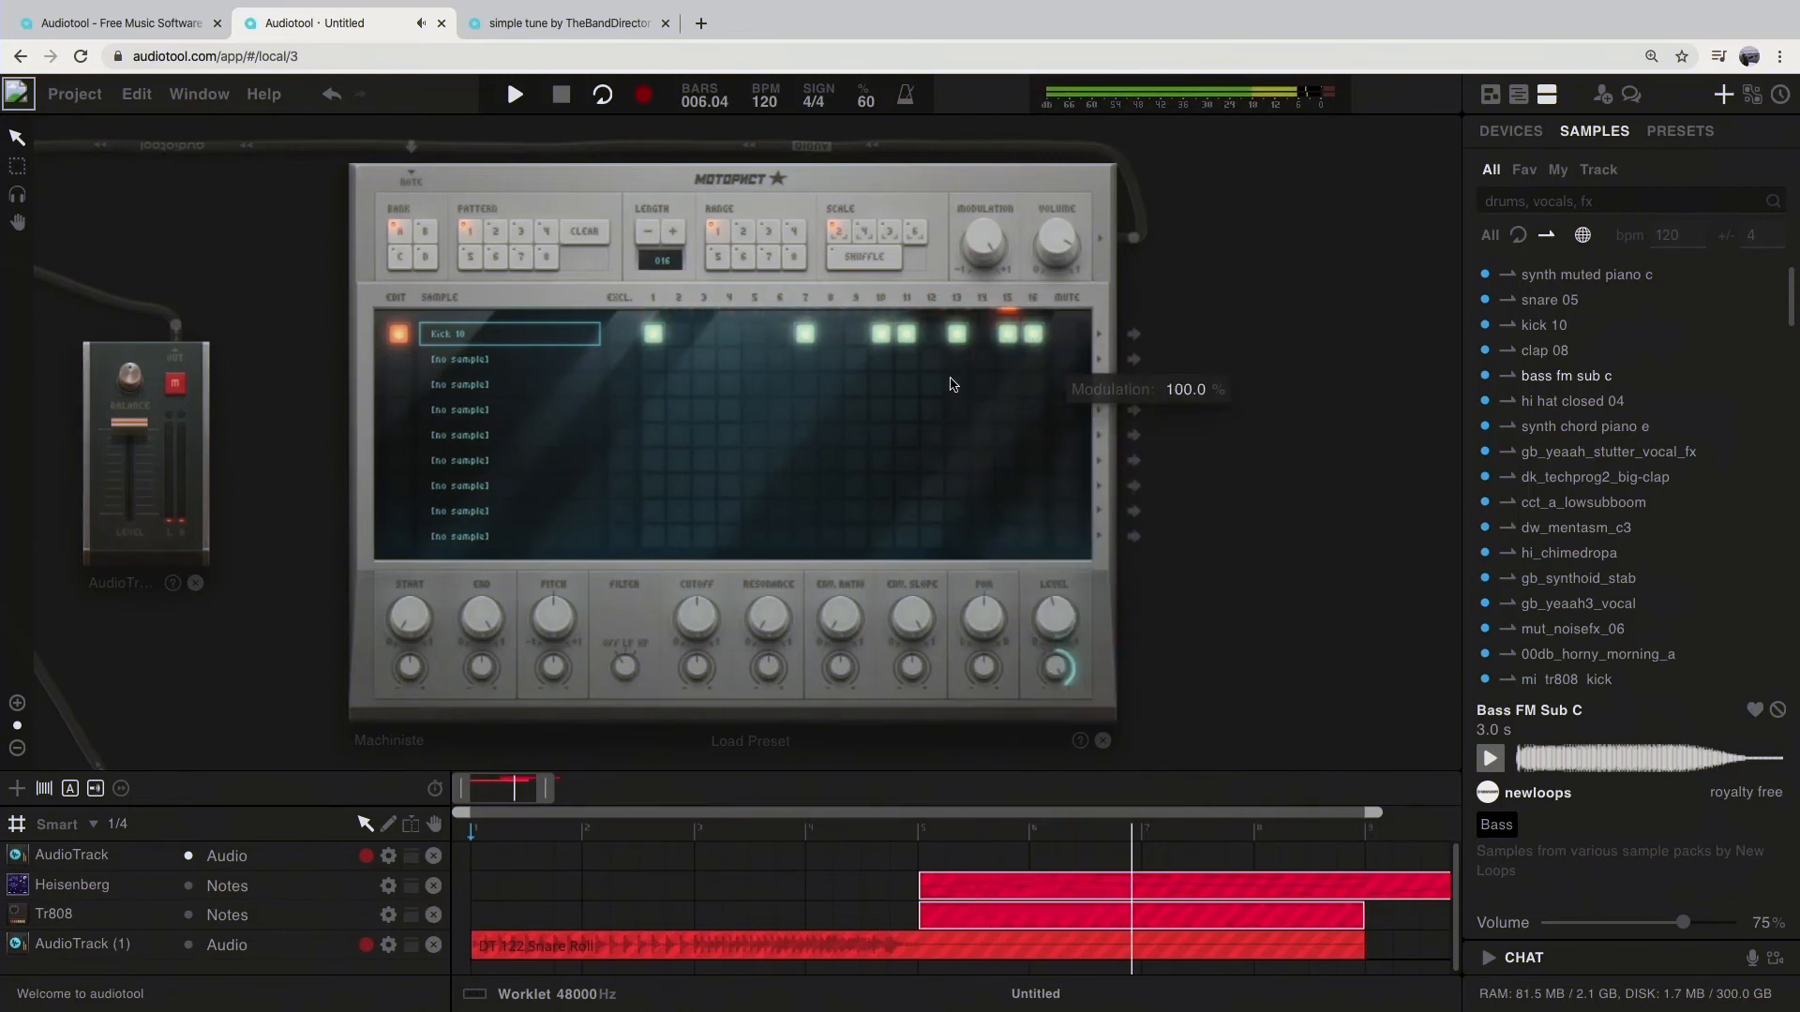
Step: Try a kick hit on step 4, and thin the kick pattern to steps 1, 7, 13 and 15
{"action": "left_click", "coordinate": [729, 334]}
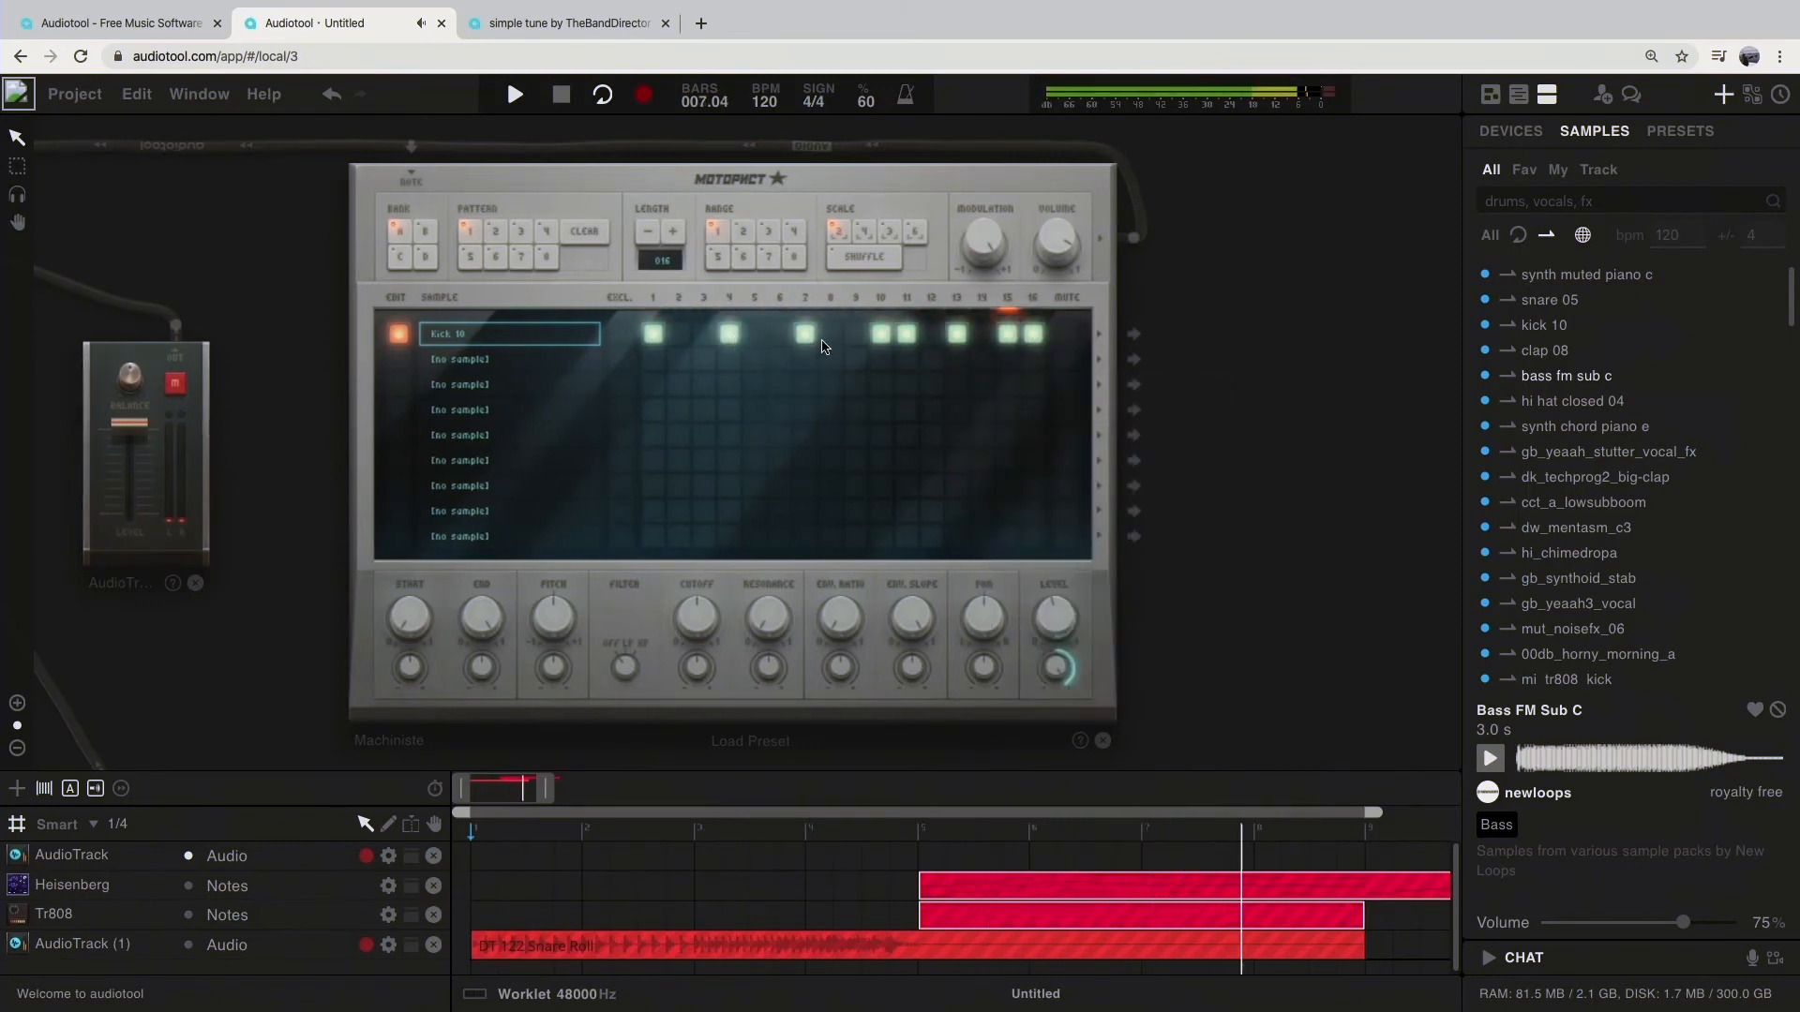
{"action": "left_click", "coordinate": [729, 334]}
{"action": "left_click", "coordinate": [906, 333]}
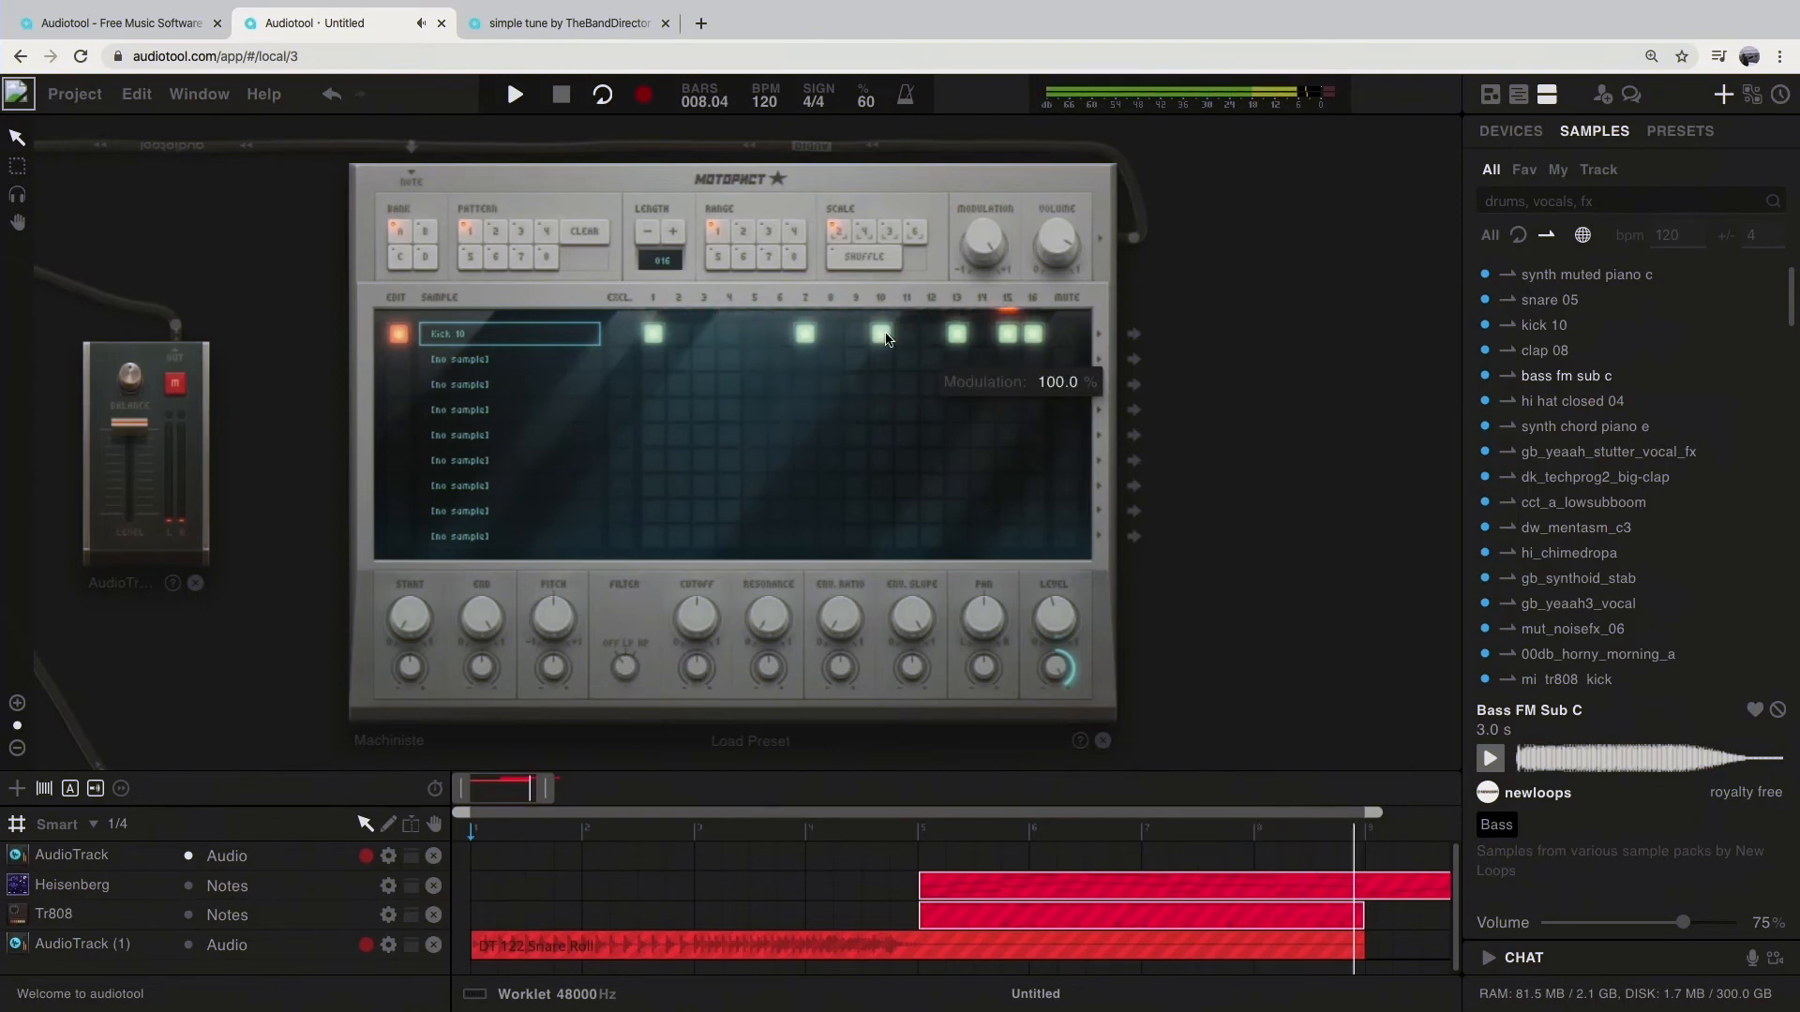
{"action": "left_click", "coordinate": [881, 333]}
{"action": "left_click", "coordinate": [1034, 334]}
{"action": "left_click", "coordinate": [1007, 334]}
{"action": "left_click", "coordinate": [1008, 334]}
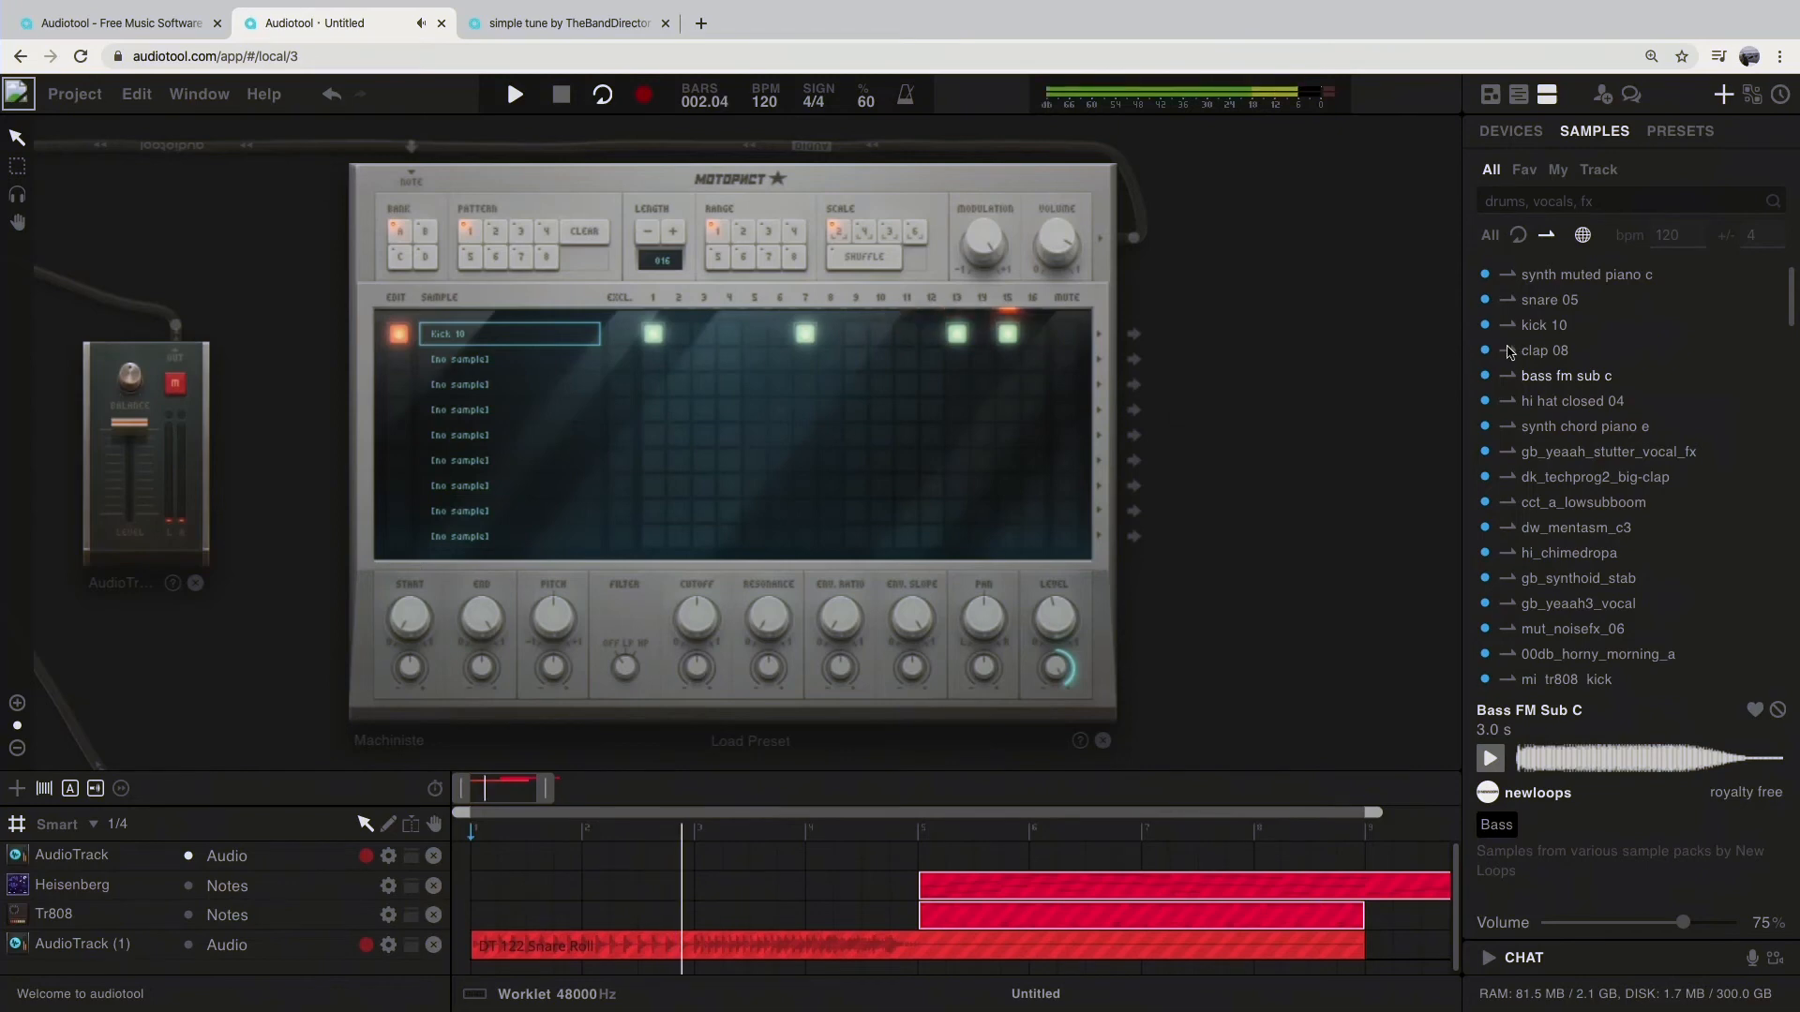
Step: Load the clap 08 sample into the Machiniste's second channel and place hits on steps 5 and 13
{"action": "left_click_drag", "start_coordinate": [1510, 353], "coordinate": [506, 360]}
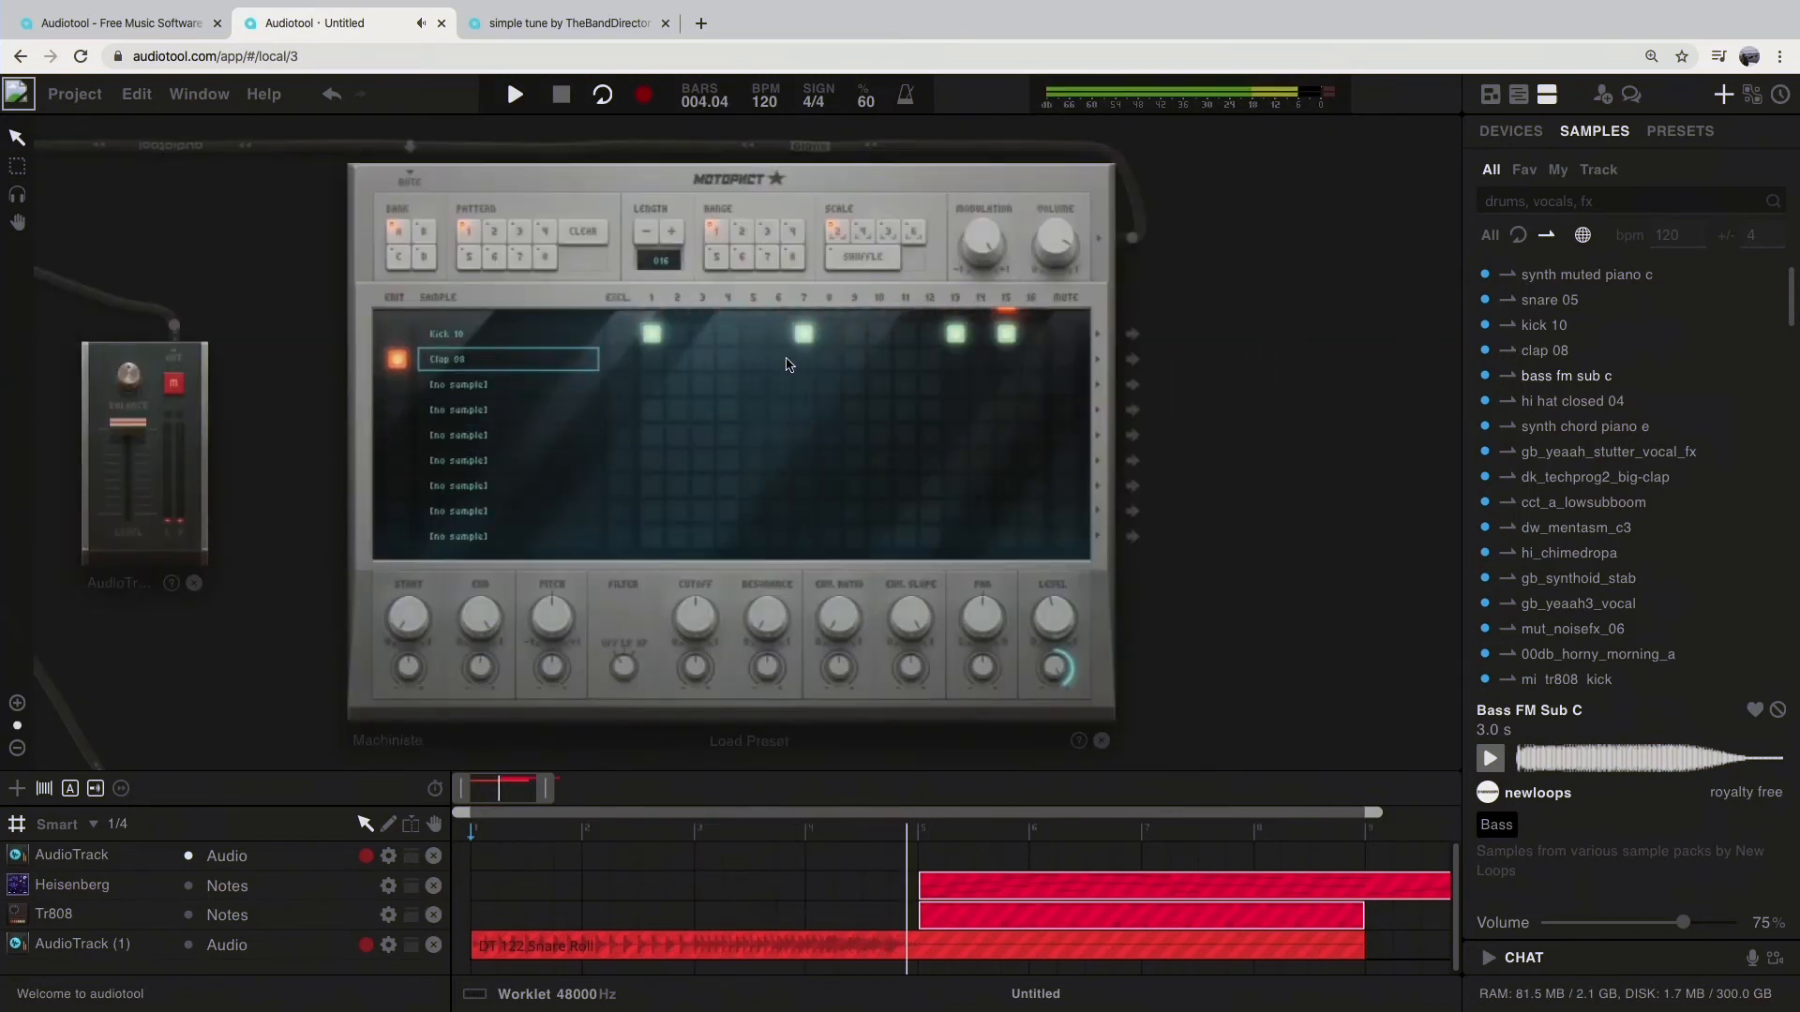
{"action": "left_click", "coordinate": [753, 359]}
{"action": "left_click", "coordinate": [955, 359]}
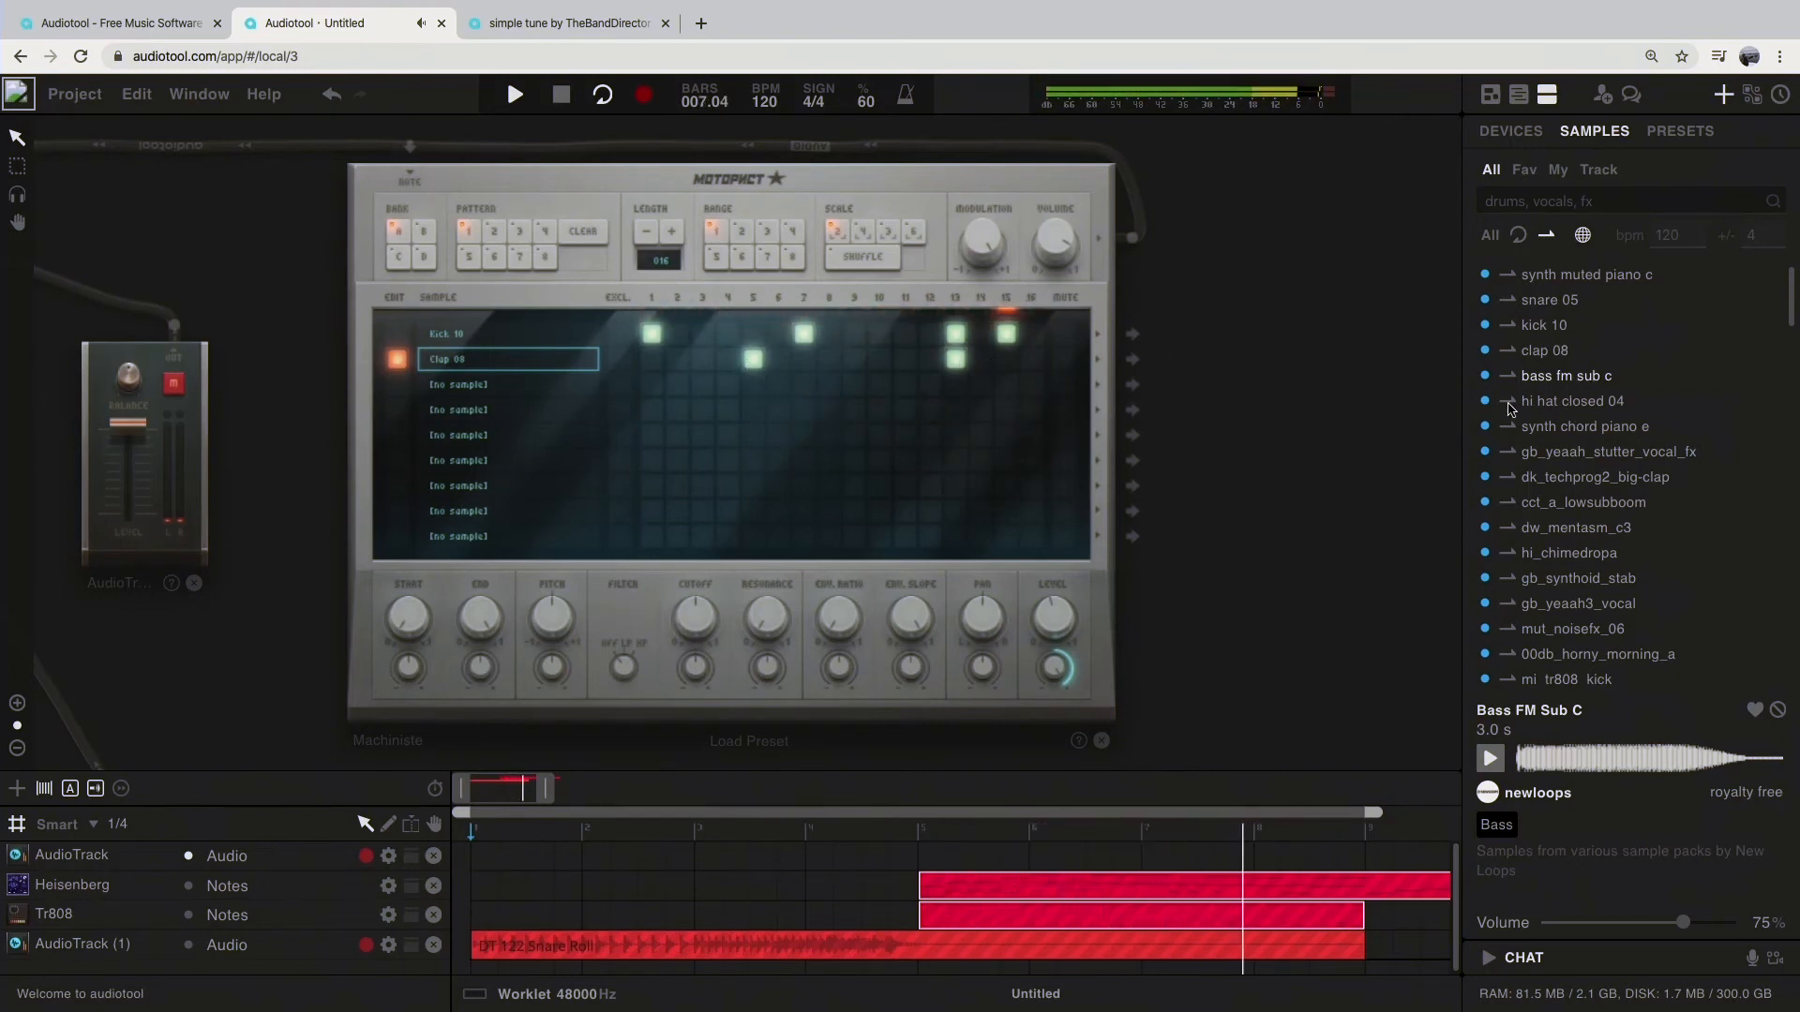
Step: Load the hi hat closed 04 sample into the Machiniste's third channel and place hits on steps 1 to 4
{"action": "left_click_drag", "start_coordinate": [1511, 409], "coordinate": [537, 386]}
{"action": "left_click", "coordinate": [652, 384]}
{"action": "left_click", "coordinate": [677, 384]}
{"action": "left_click", "coordinate": [702, 384]}
{"action": "left_click", "coordinate": [728, 385]}
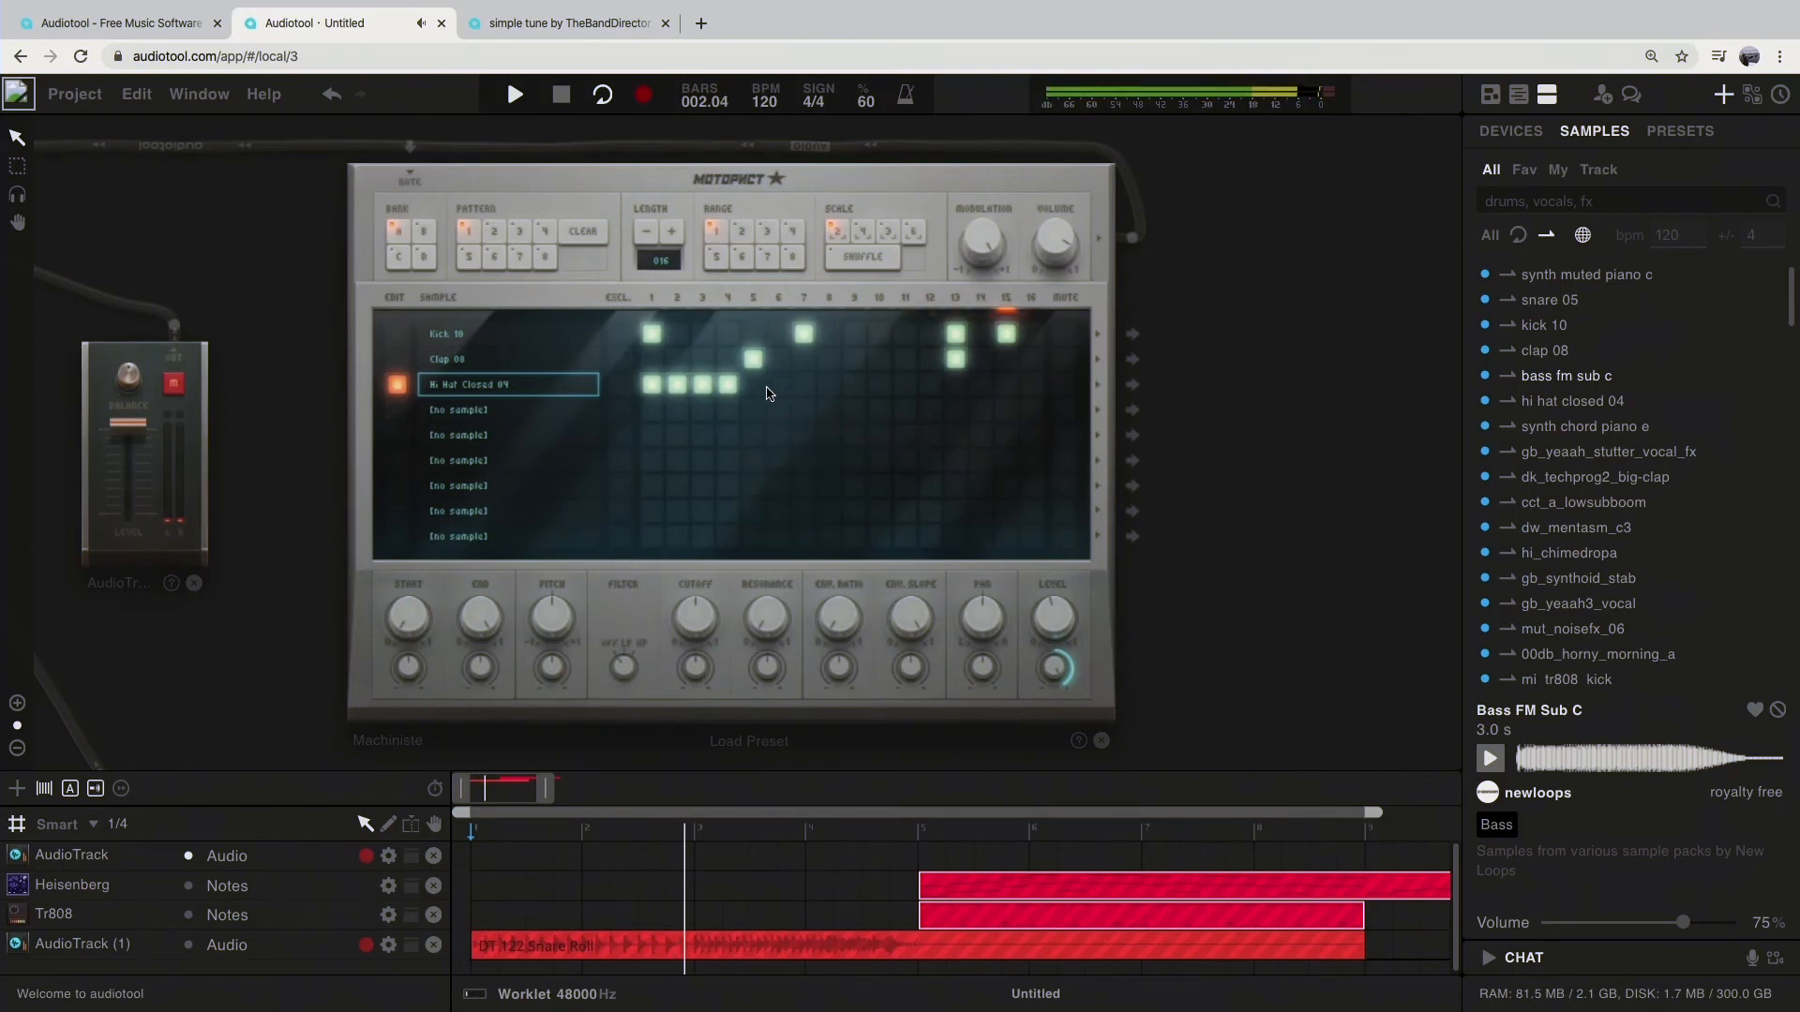
Step: Add closed hi-hat hits on steps 5, 6, 9 to 13 and 16, and stop playback
{"action": "left_click", "coordinate": [753, 385]}
{"action": "left_click", "coordinate": [778, 385]}
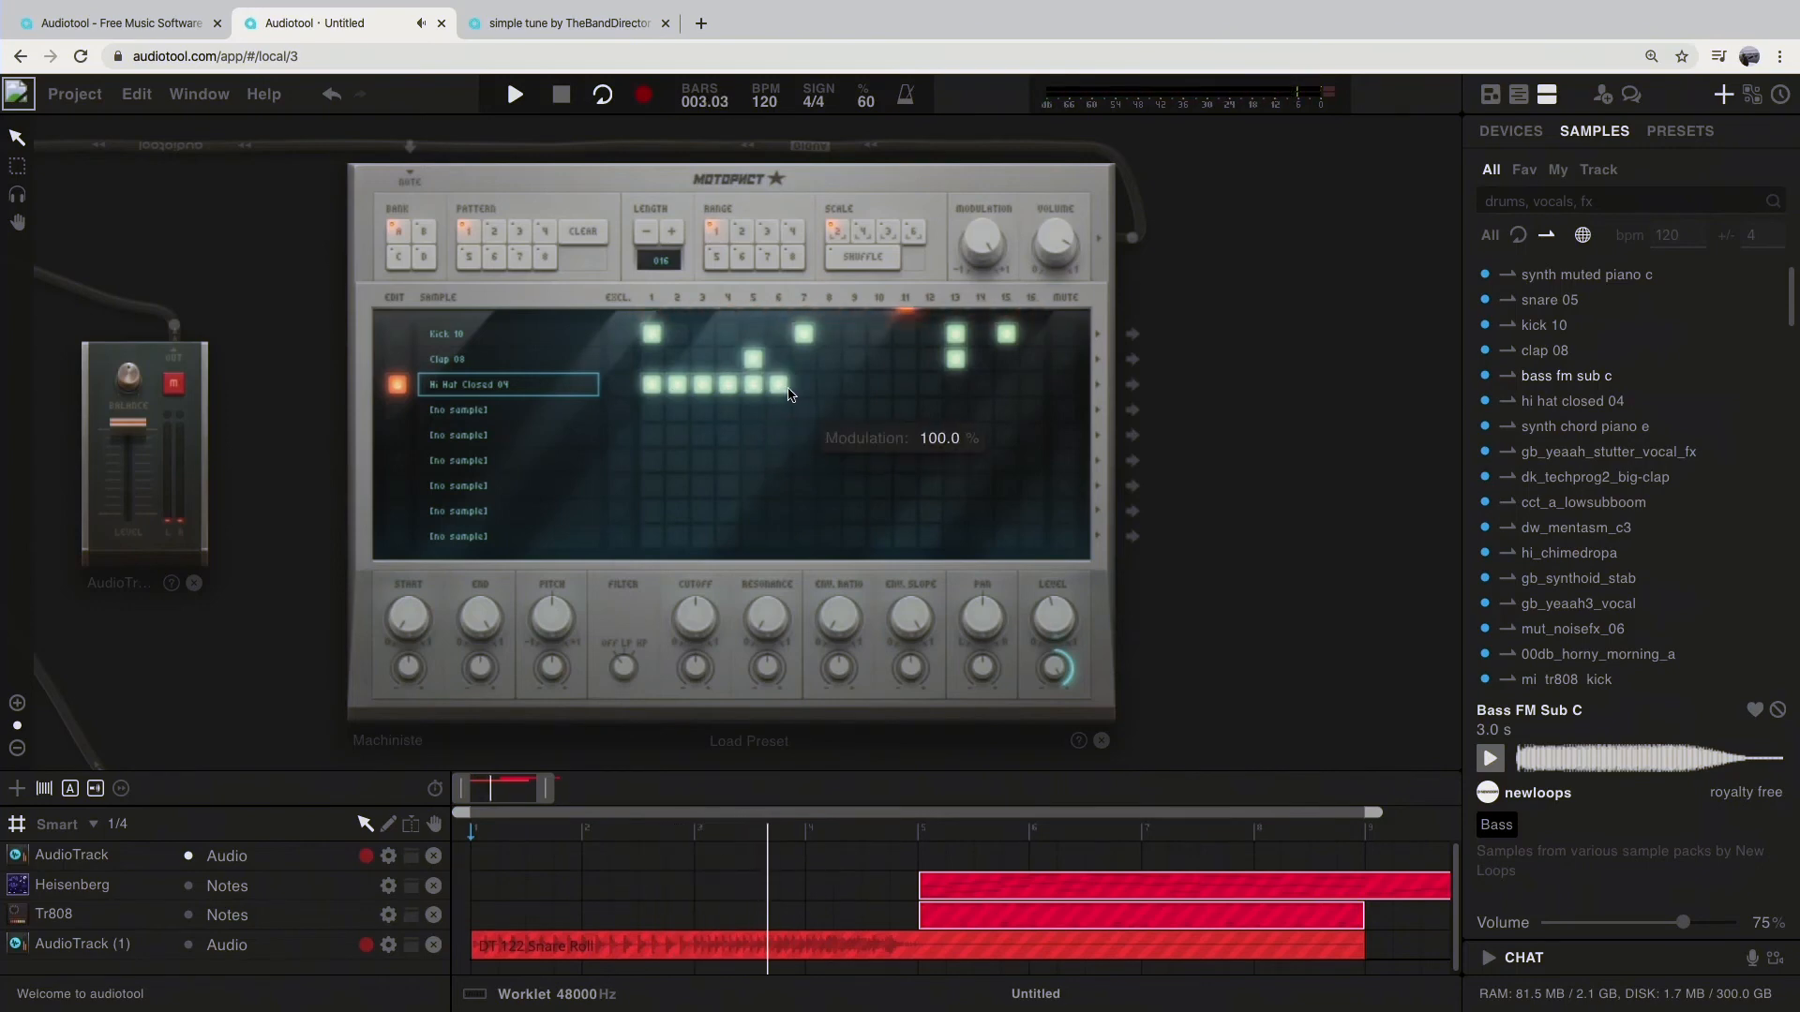
{"action": "left_click", "coordinate": [855, 384]}
{"action": "left_click", "coordinate": [879, 385]}
{"action": "left_click", "coordinate": [905, 384]}
{"action": "left_click", "coordinate": [930, 384]}
{"action": "left_click", "coordinate": [956, 384]}
{"action": "left_click", "coordinate": [1031, 384]}
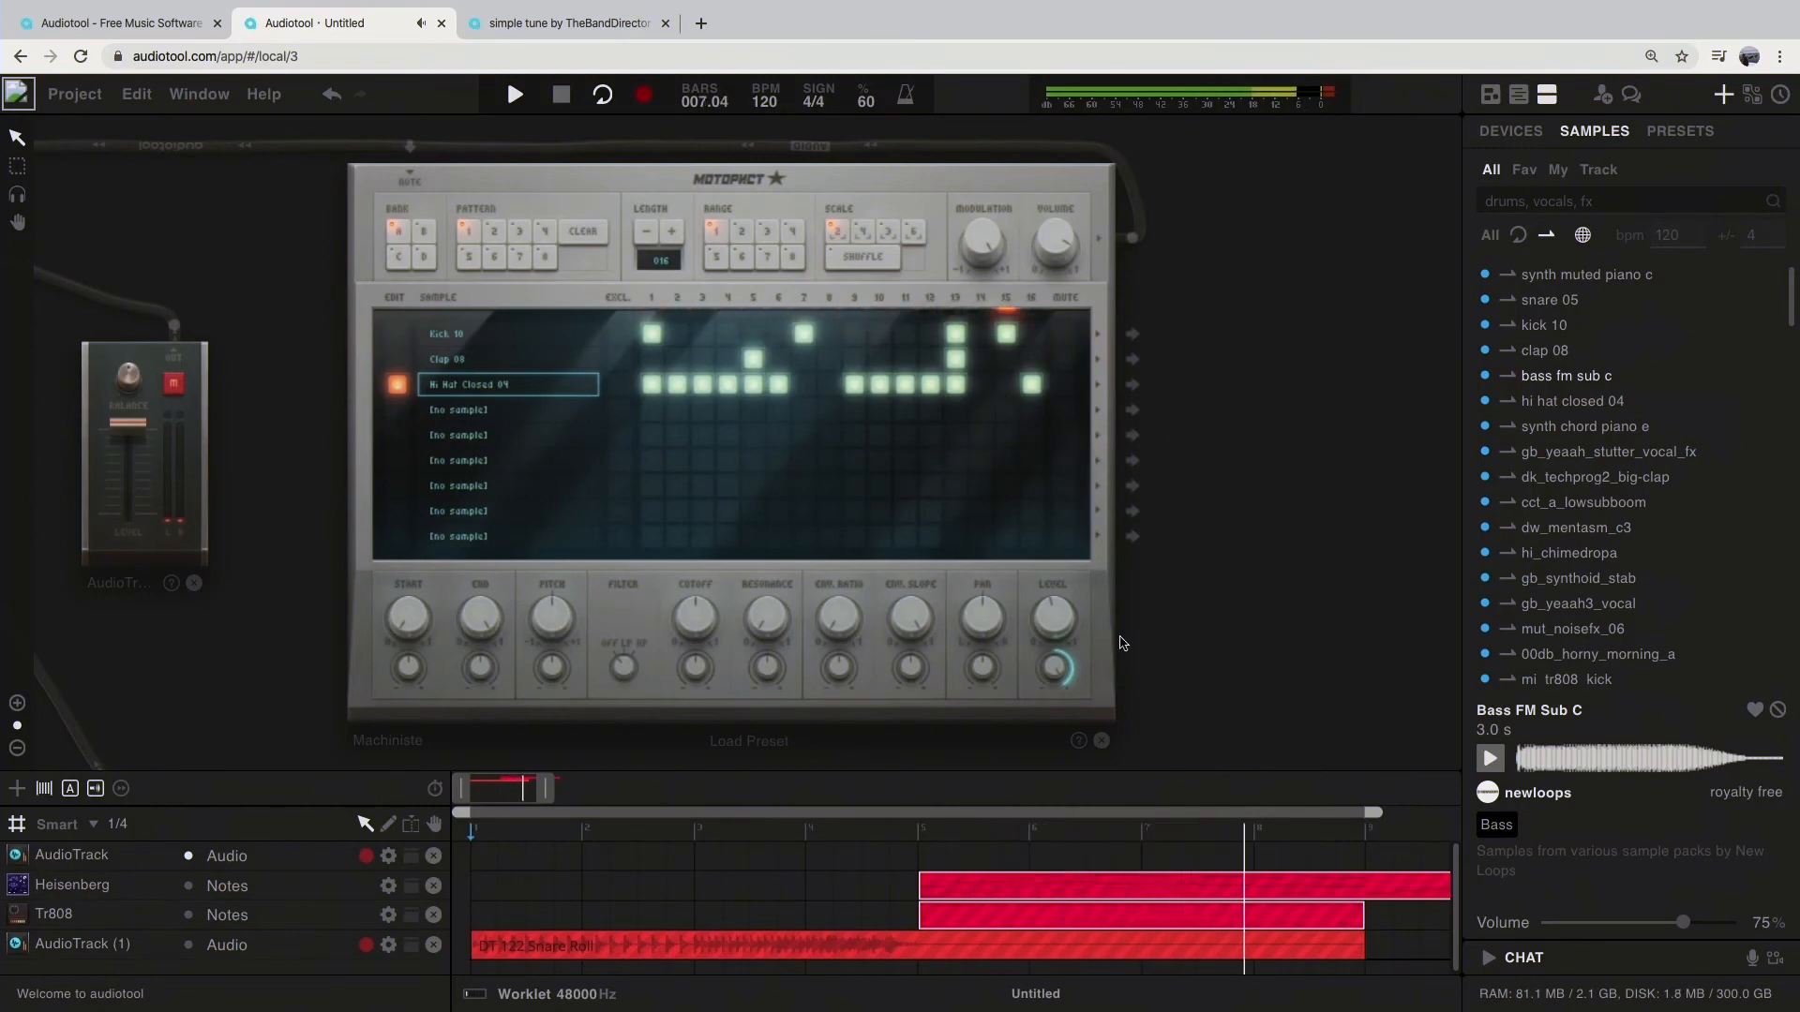
{"action": "scroll", "coordinate": [1231, 716], "scroll_direction": "down", "scroll_amount": 2}
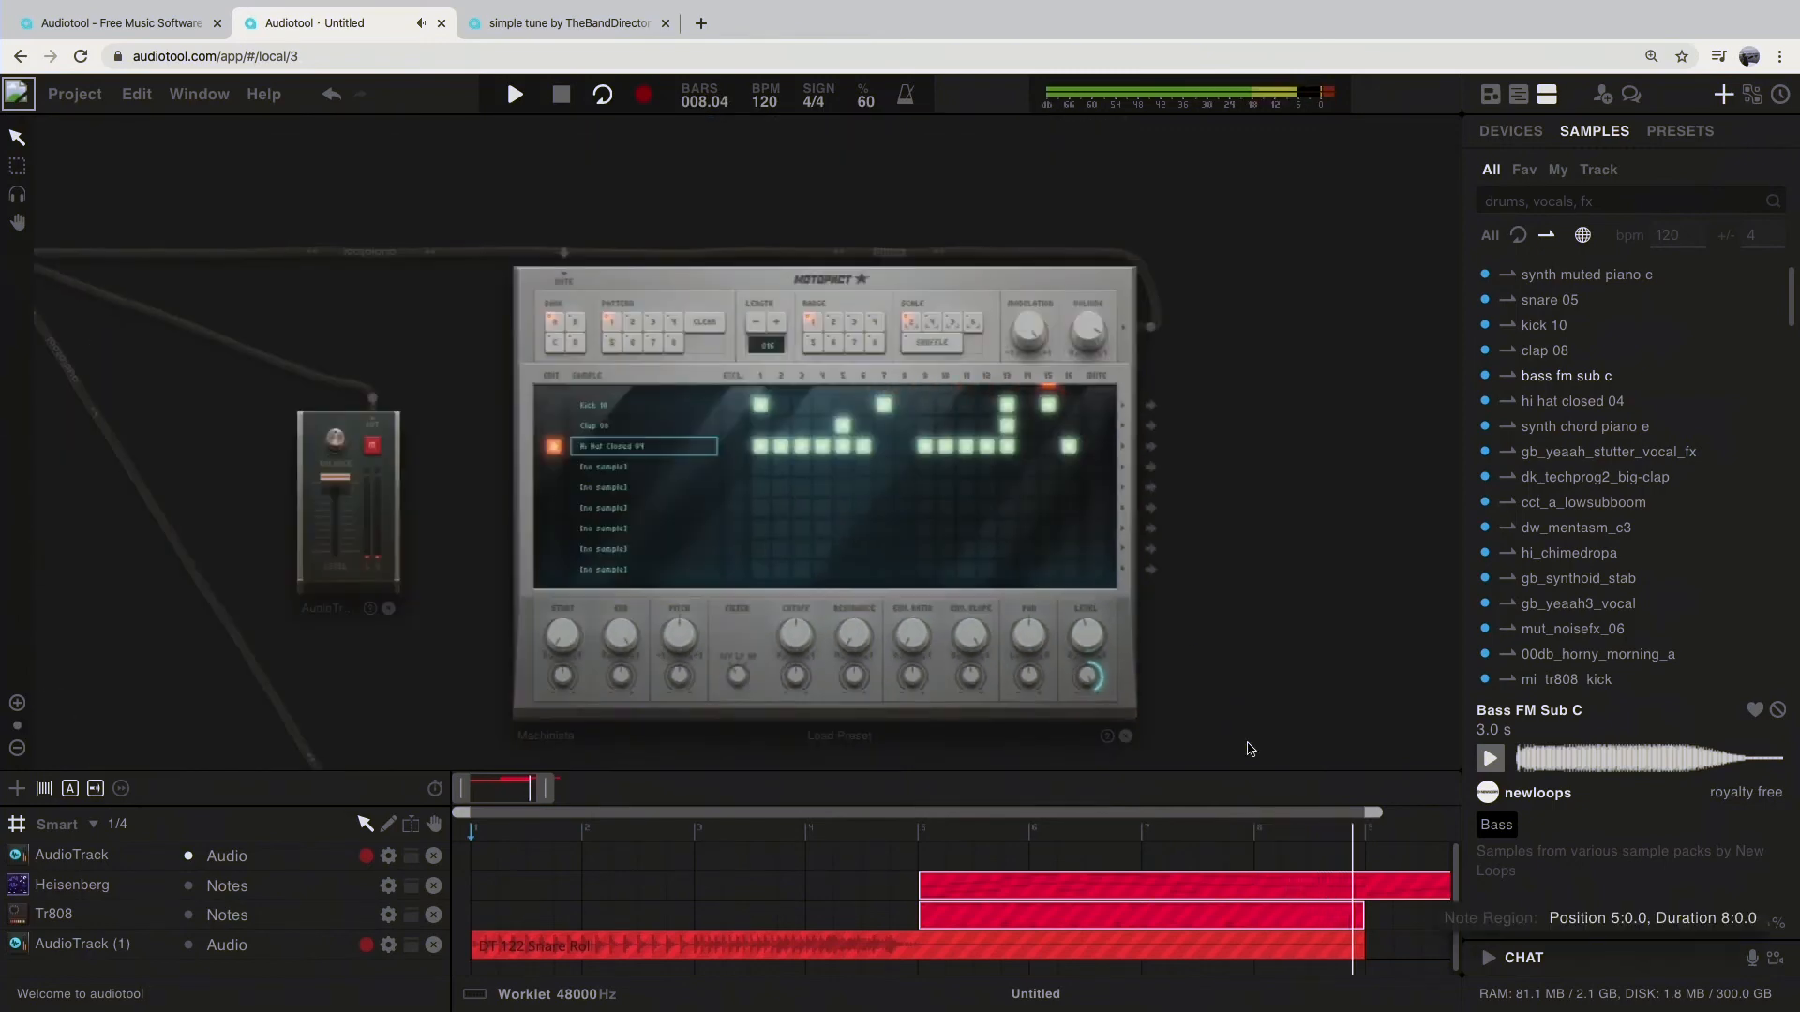
{"action": "key", "text": "space"}
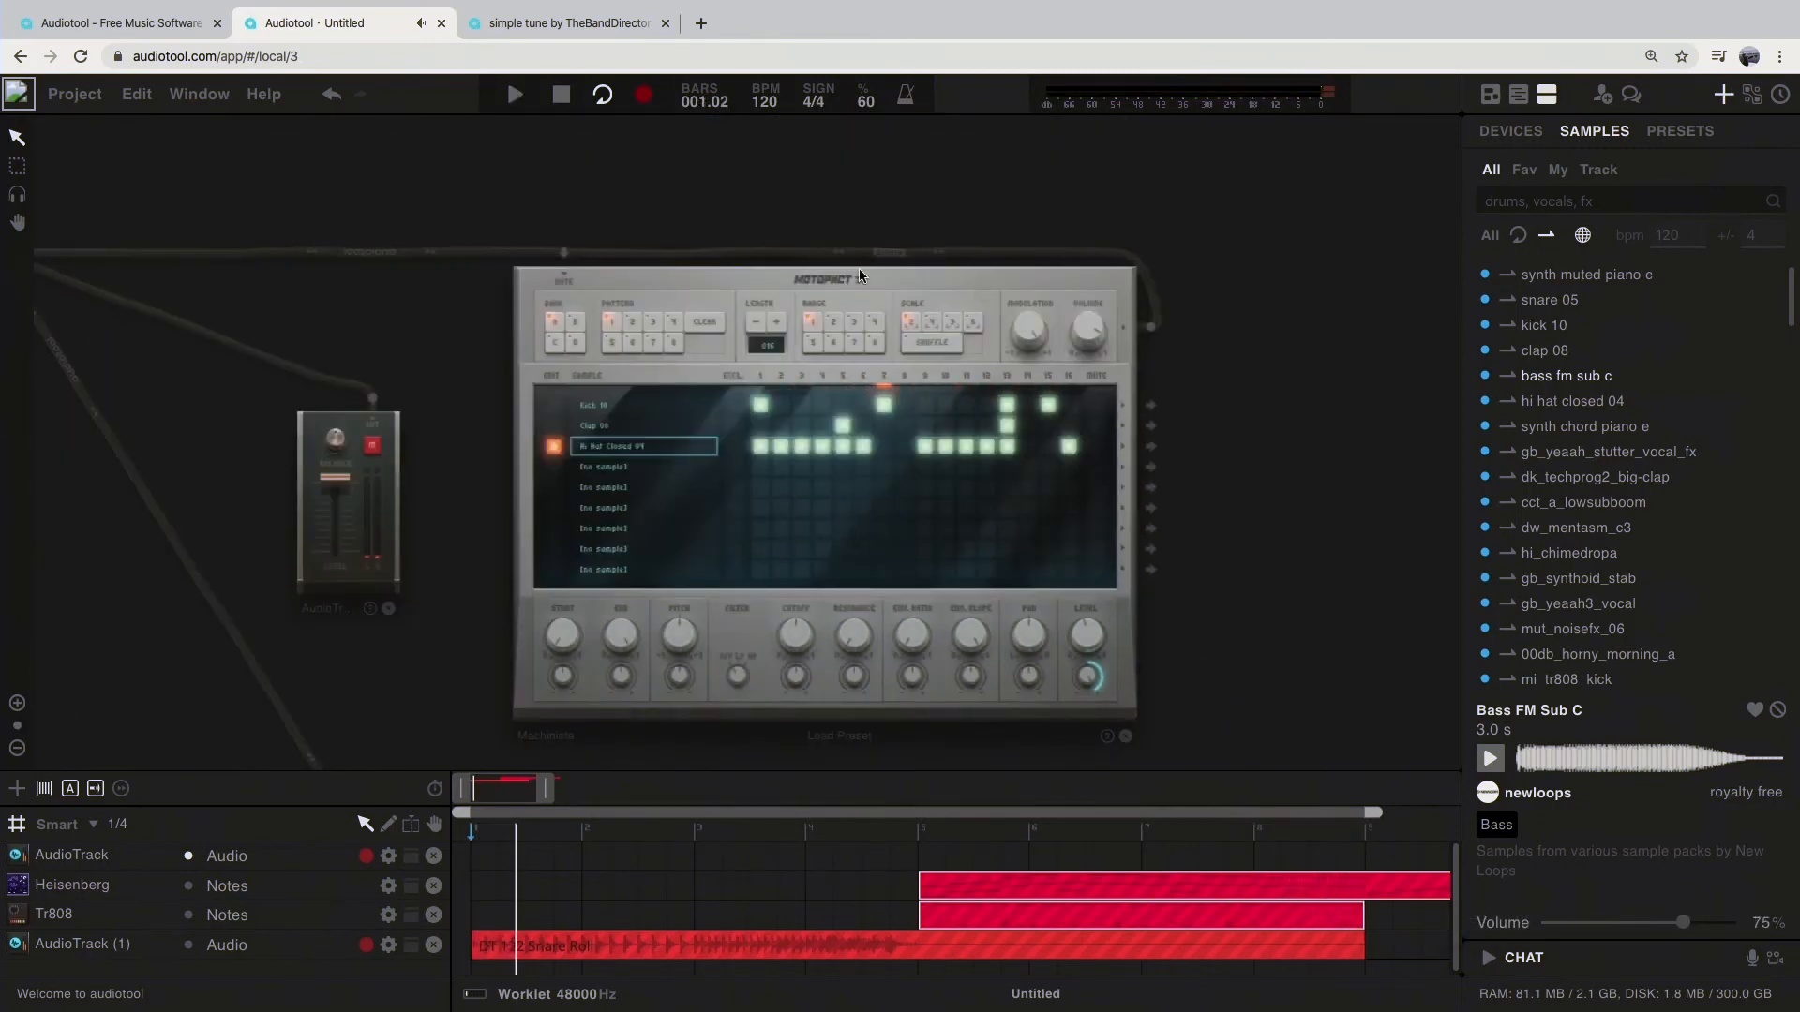
Step: View the Machiniste's pattern ranges 3 and 2 with their copy options, and look over the device's own options
{"action": "right_click", "coordinate": [931, 293]}
{"action": "left_click", "coordinate": [853, 320]}
{"action": "right_click", "coordinate": [853, 320]}
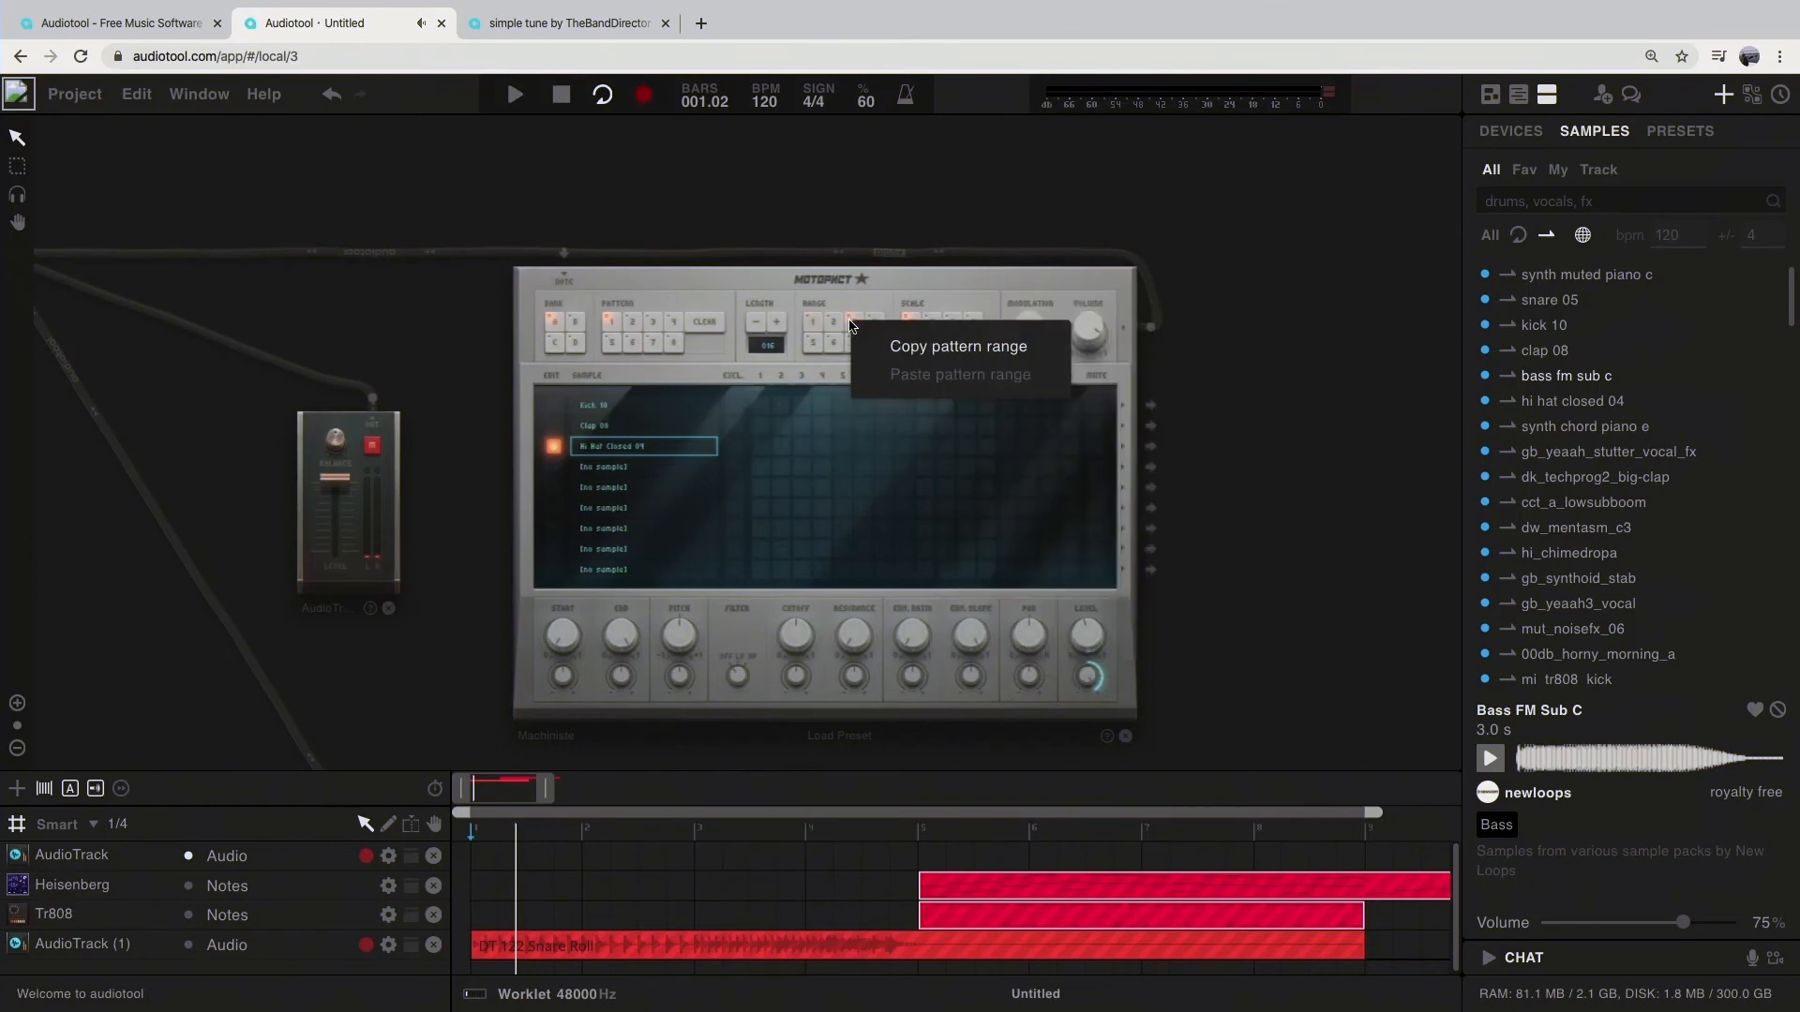
{"action": "left_click", "coordinate": [827, 326]}
{"action": "right_click", "coordinate": [827, 326]}
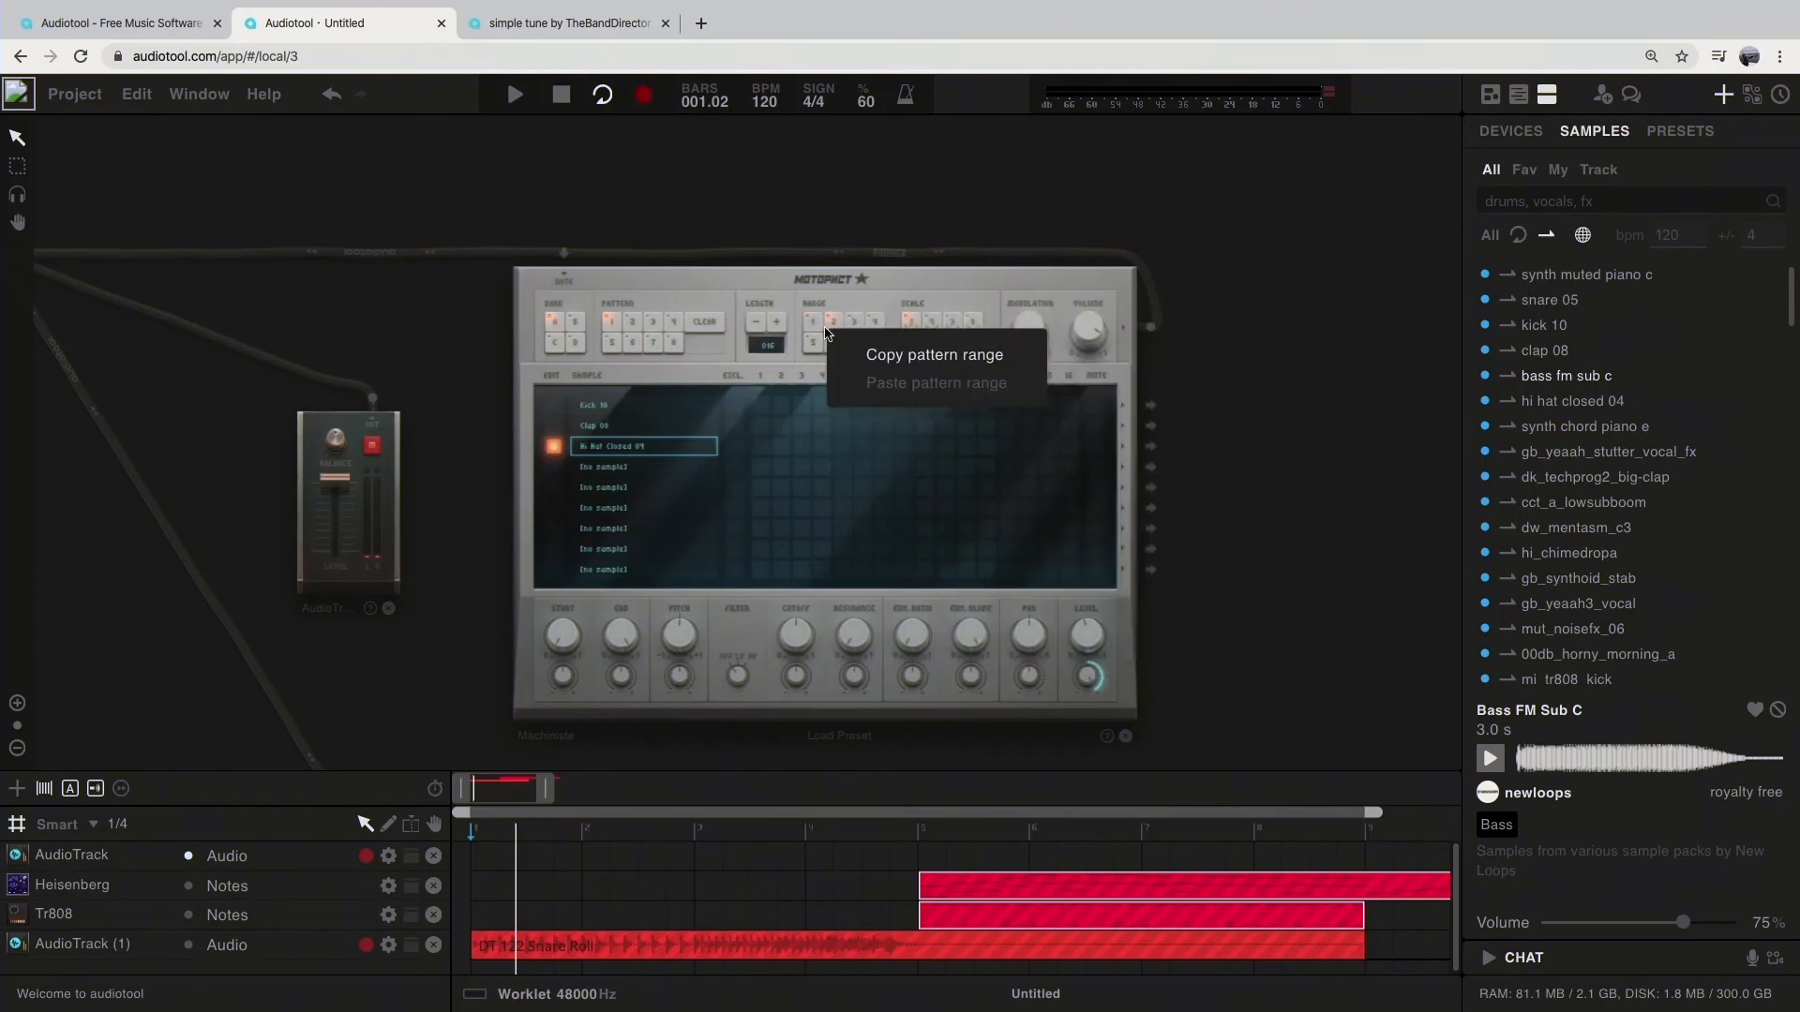
{"action": "right_click", "coordinate": [924, 276]}
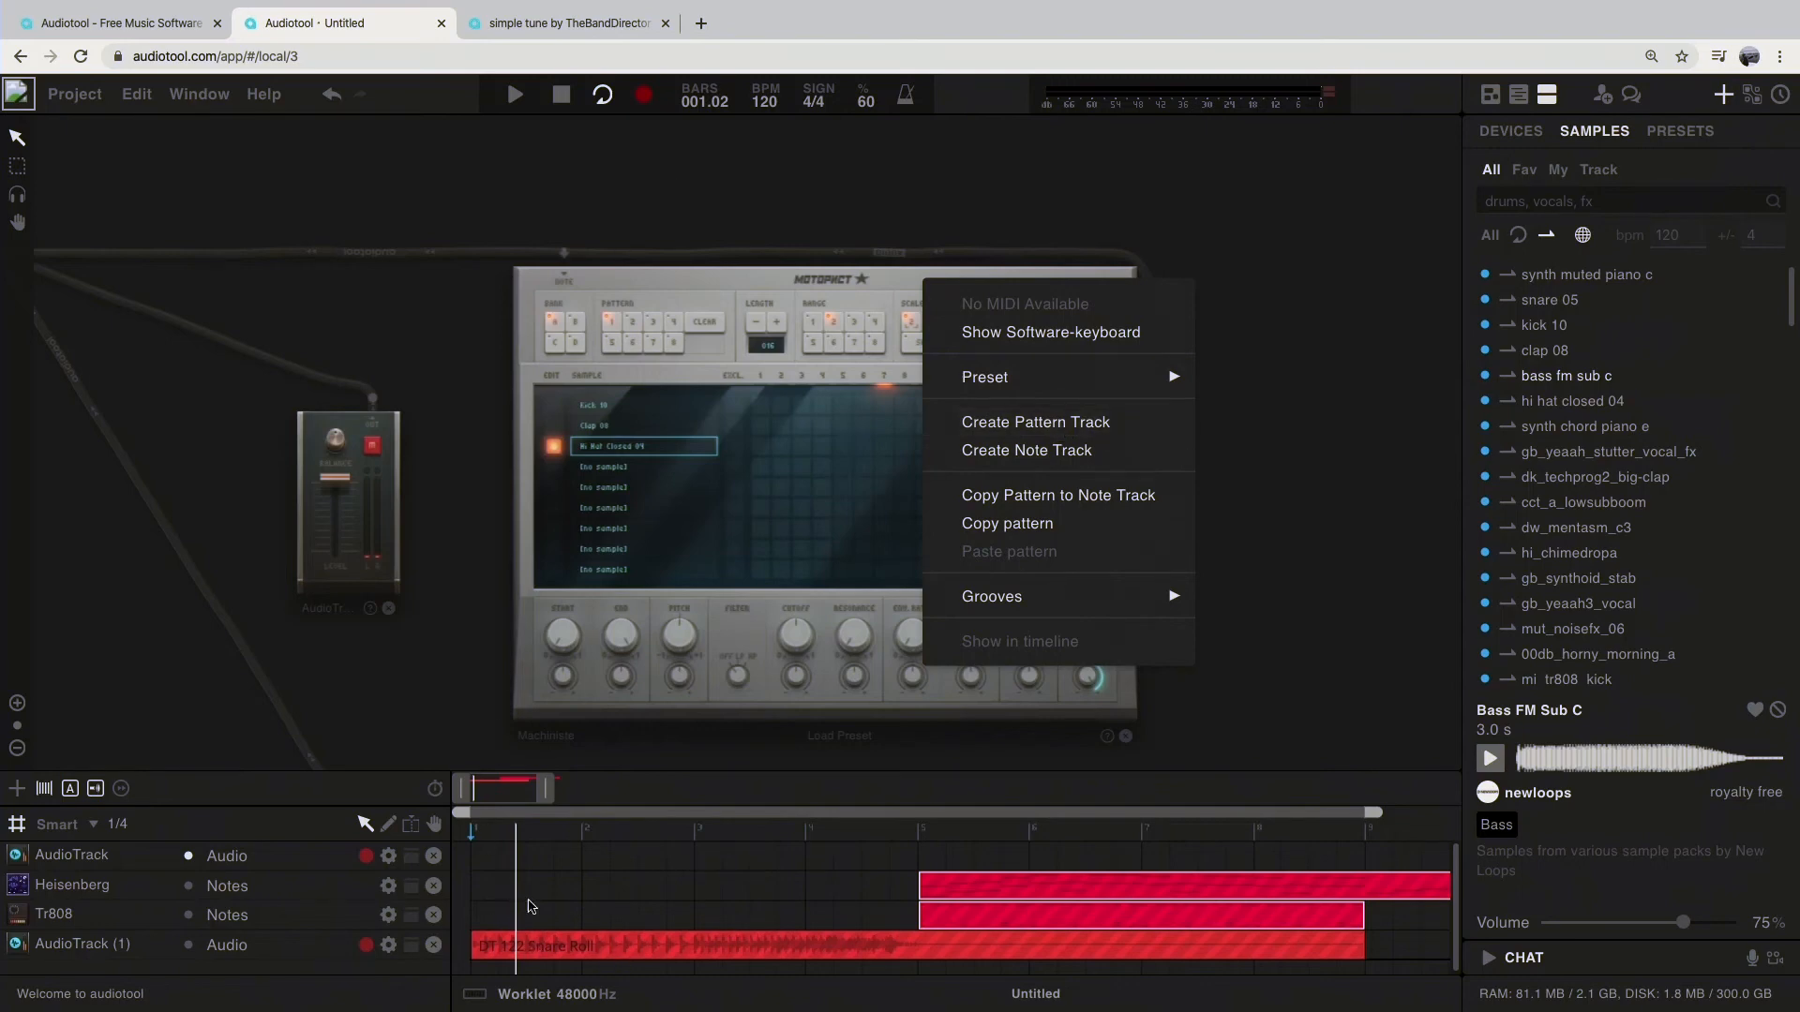
{"action": "left_click", "coordinate": [523, 863]}
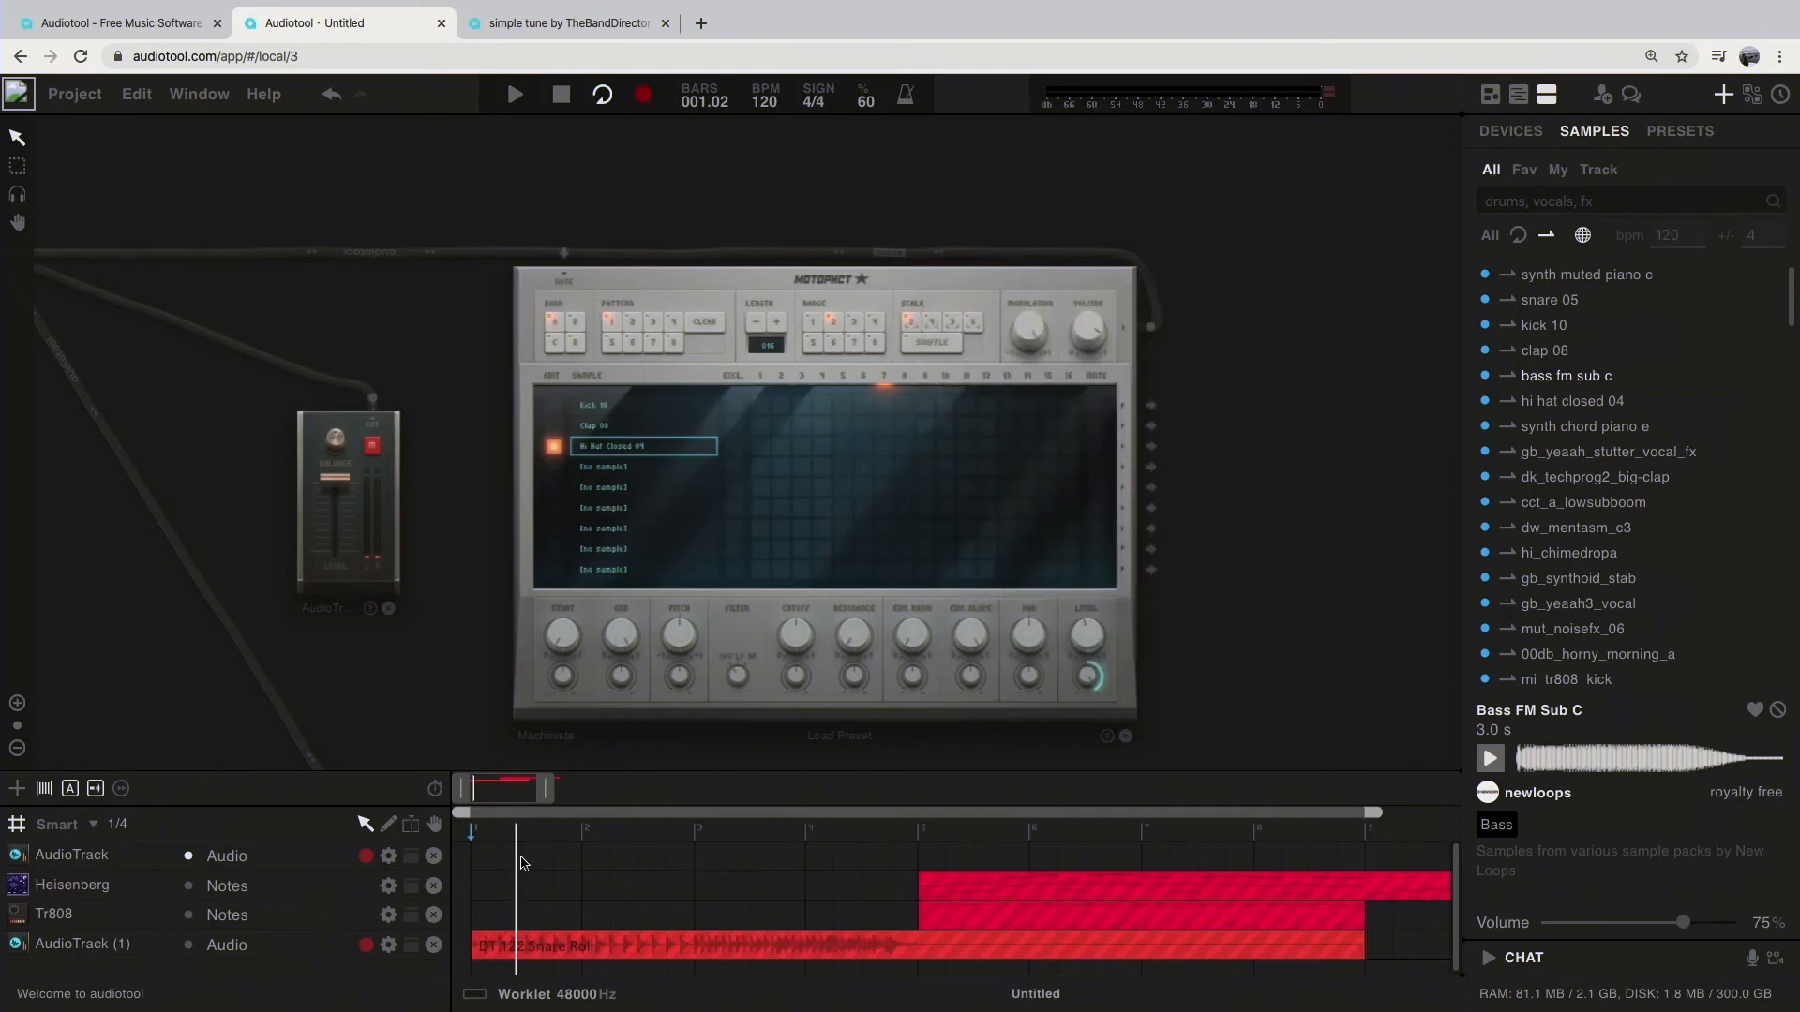
Step: Return the playhead to the song's start and copy the Machiniste's pattern to a note track
{"action": "left_click", "coordinate": [563, 97]}
{"action": "right_click", "coordinate": [1006, 298]}
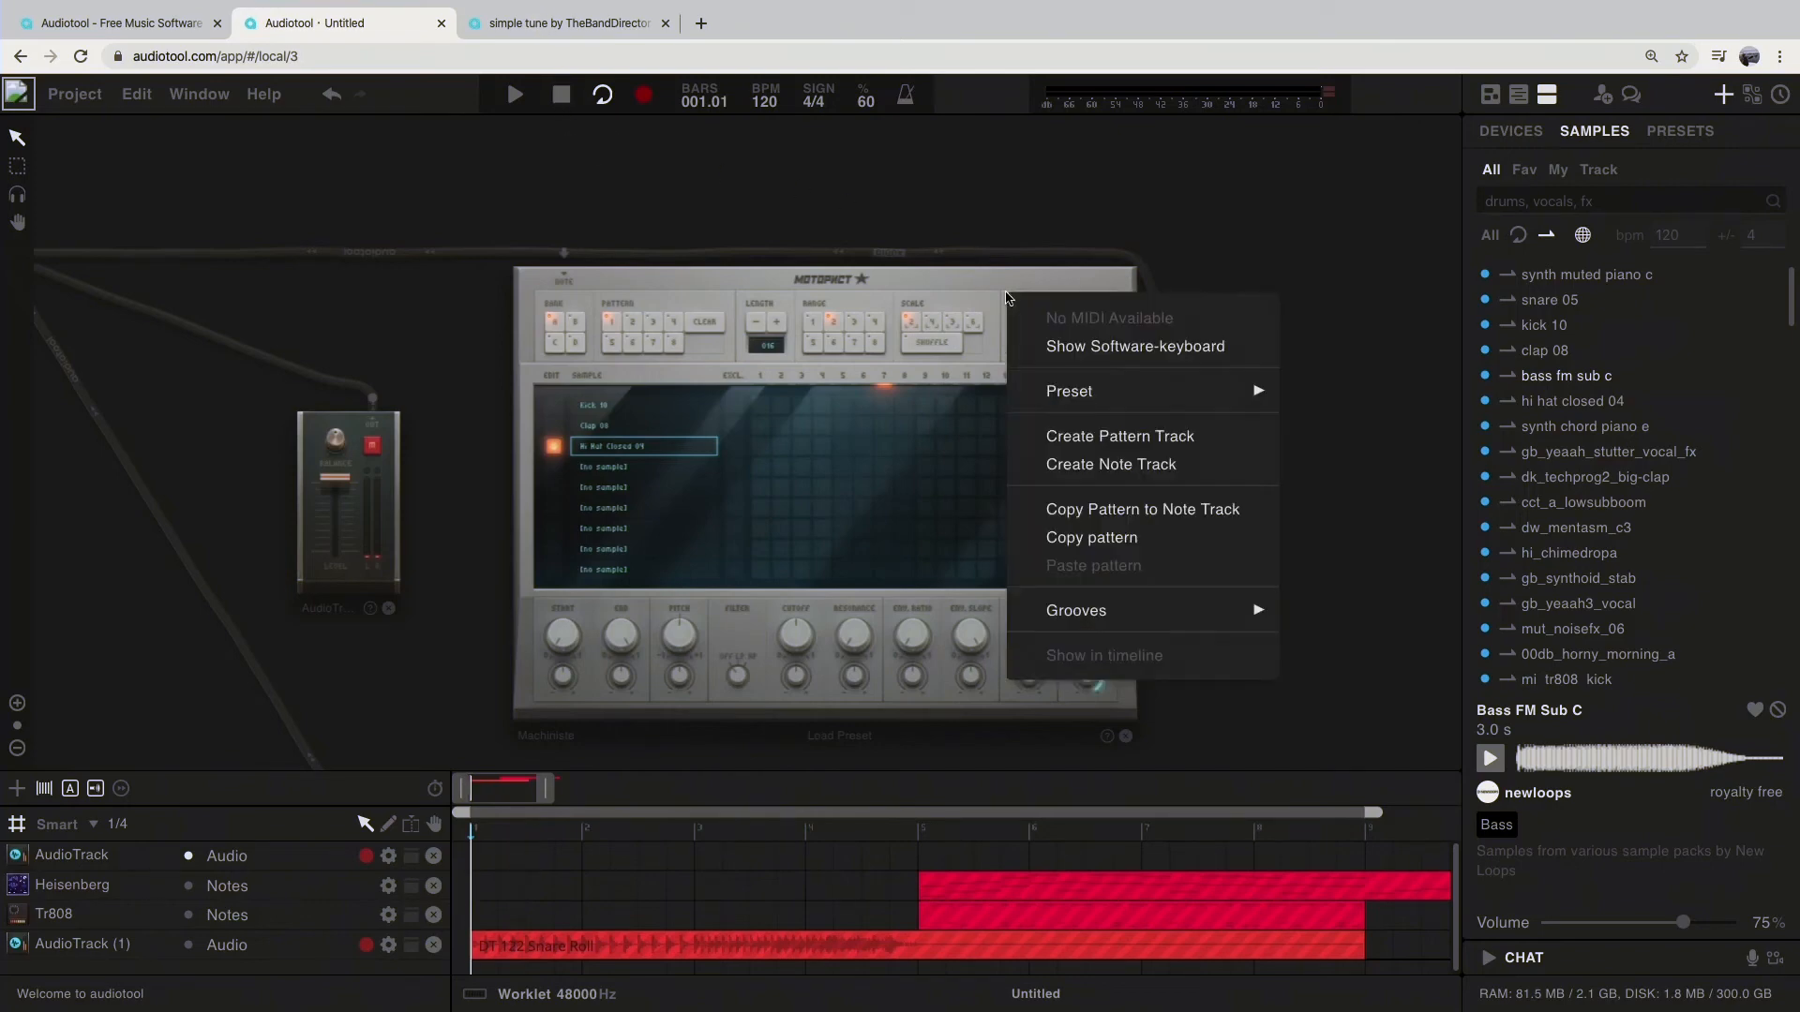
{"action": "left_click", "coordinate": [1162, 514]}
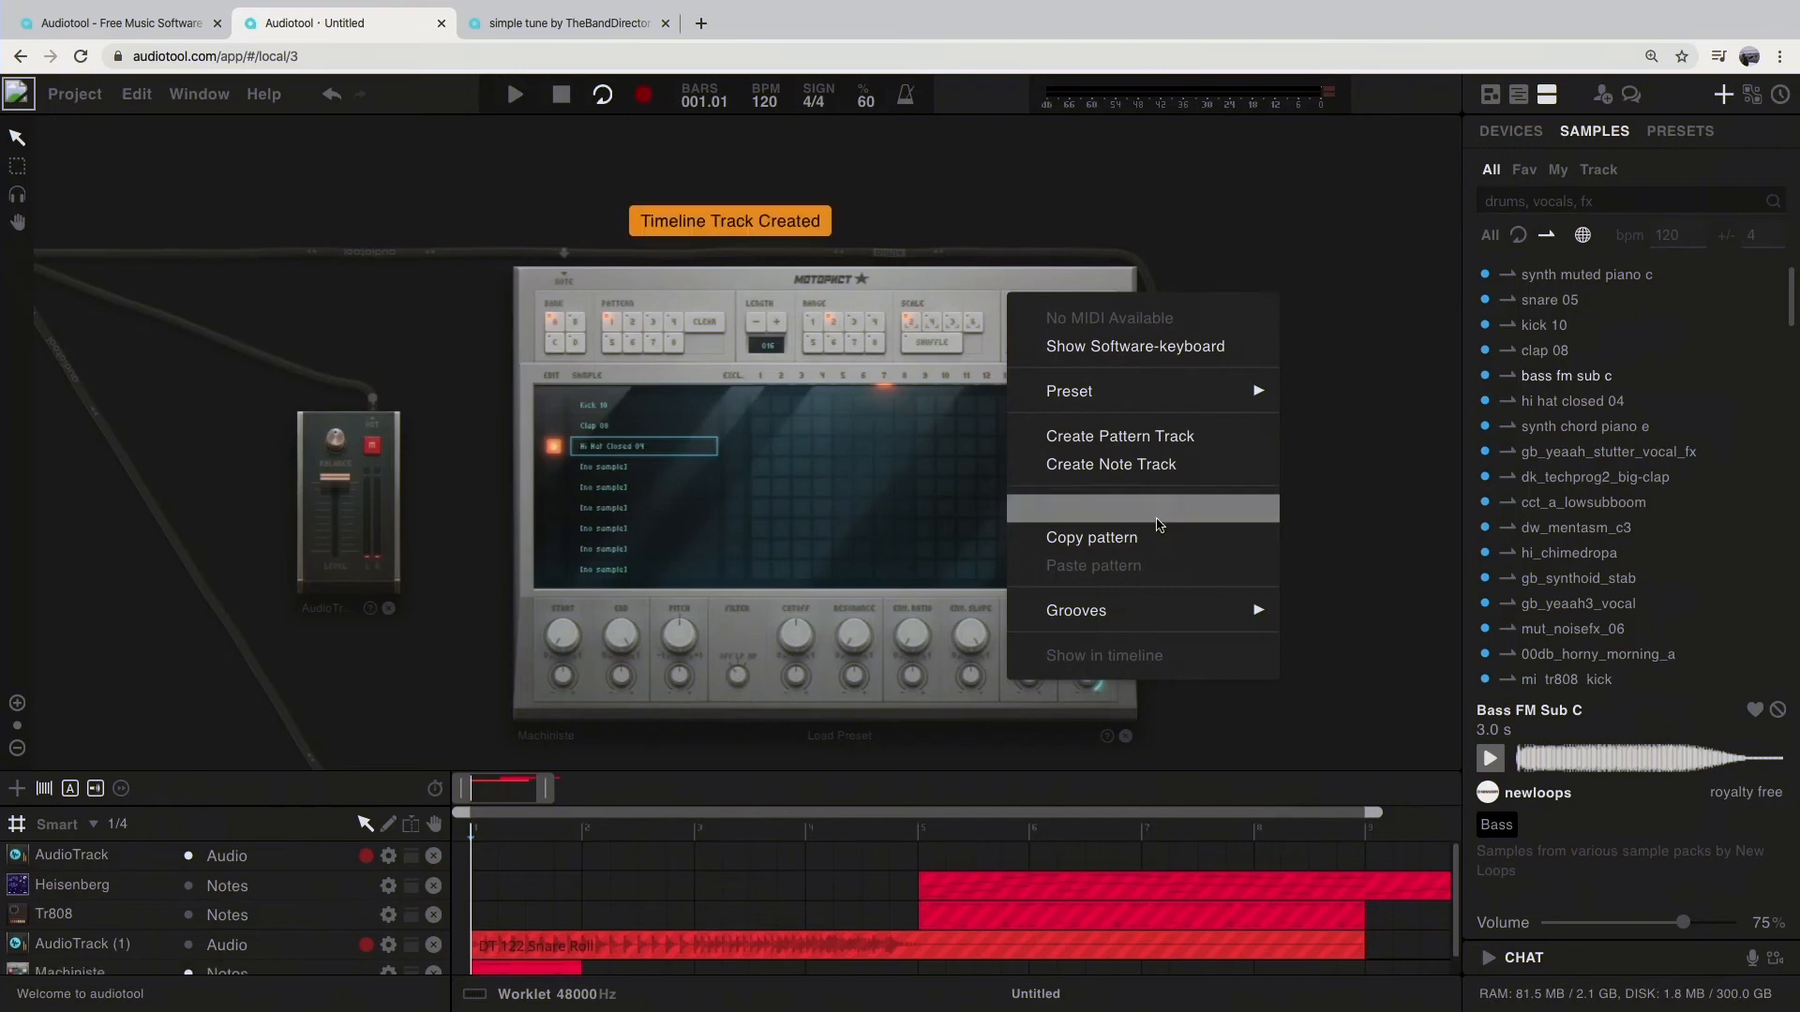
Step: Open the Machiniste's one-bar note region in an enlarged timeline to examine its notes
{"action": "left_click_drag", "start_coordinate": [614, 772], "coordinate": [614, 659]}
{"action": "left_click", "coordinate": [522, 864]}
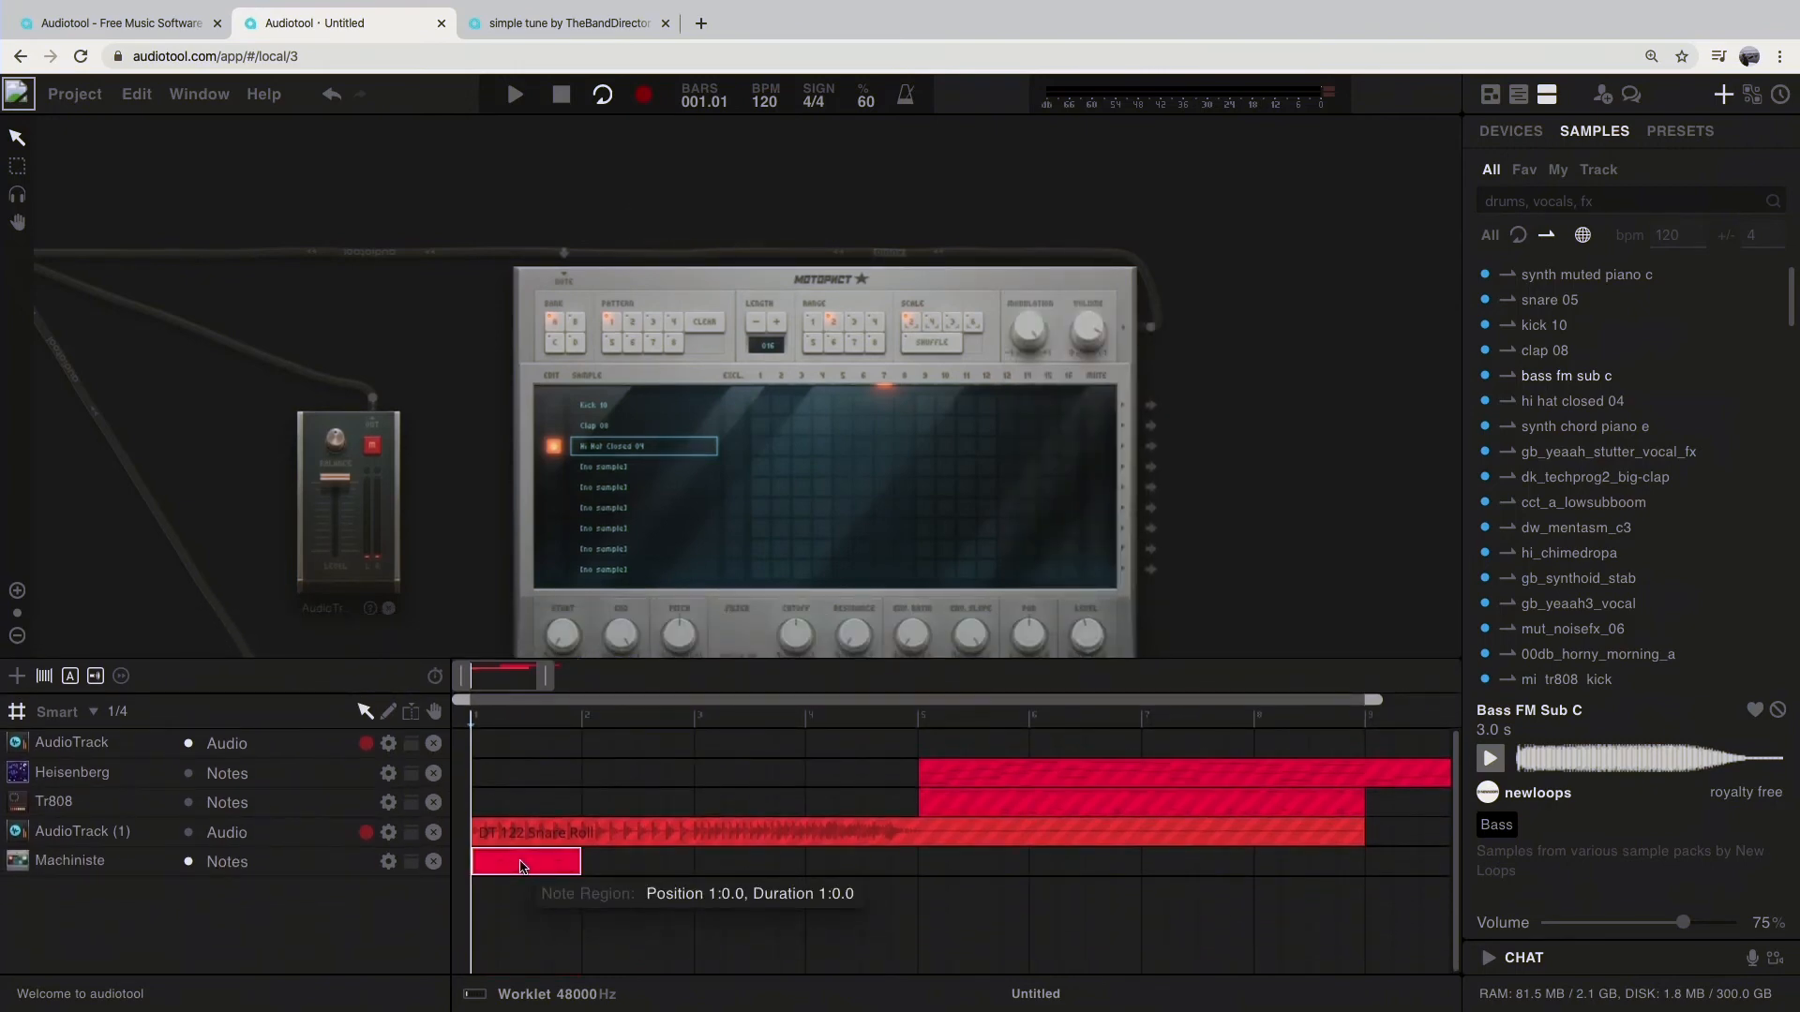
{"action": "double_click", "coordinate": [521, 864]}
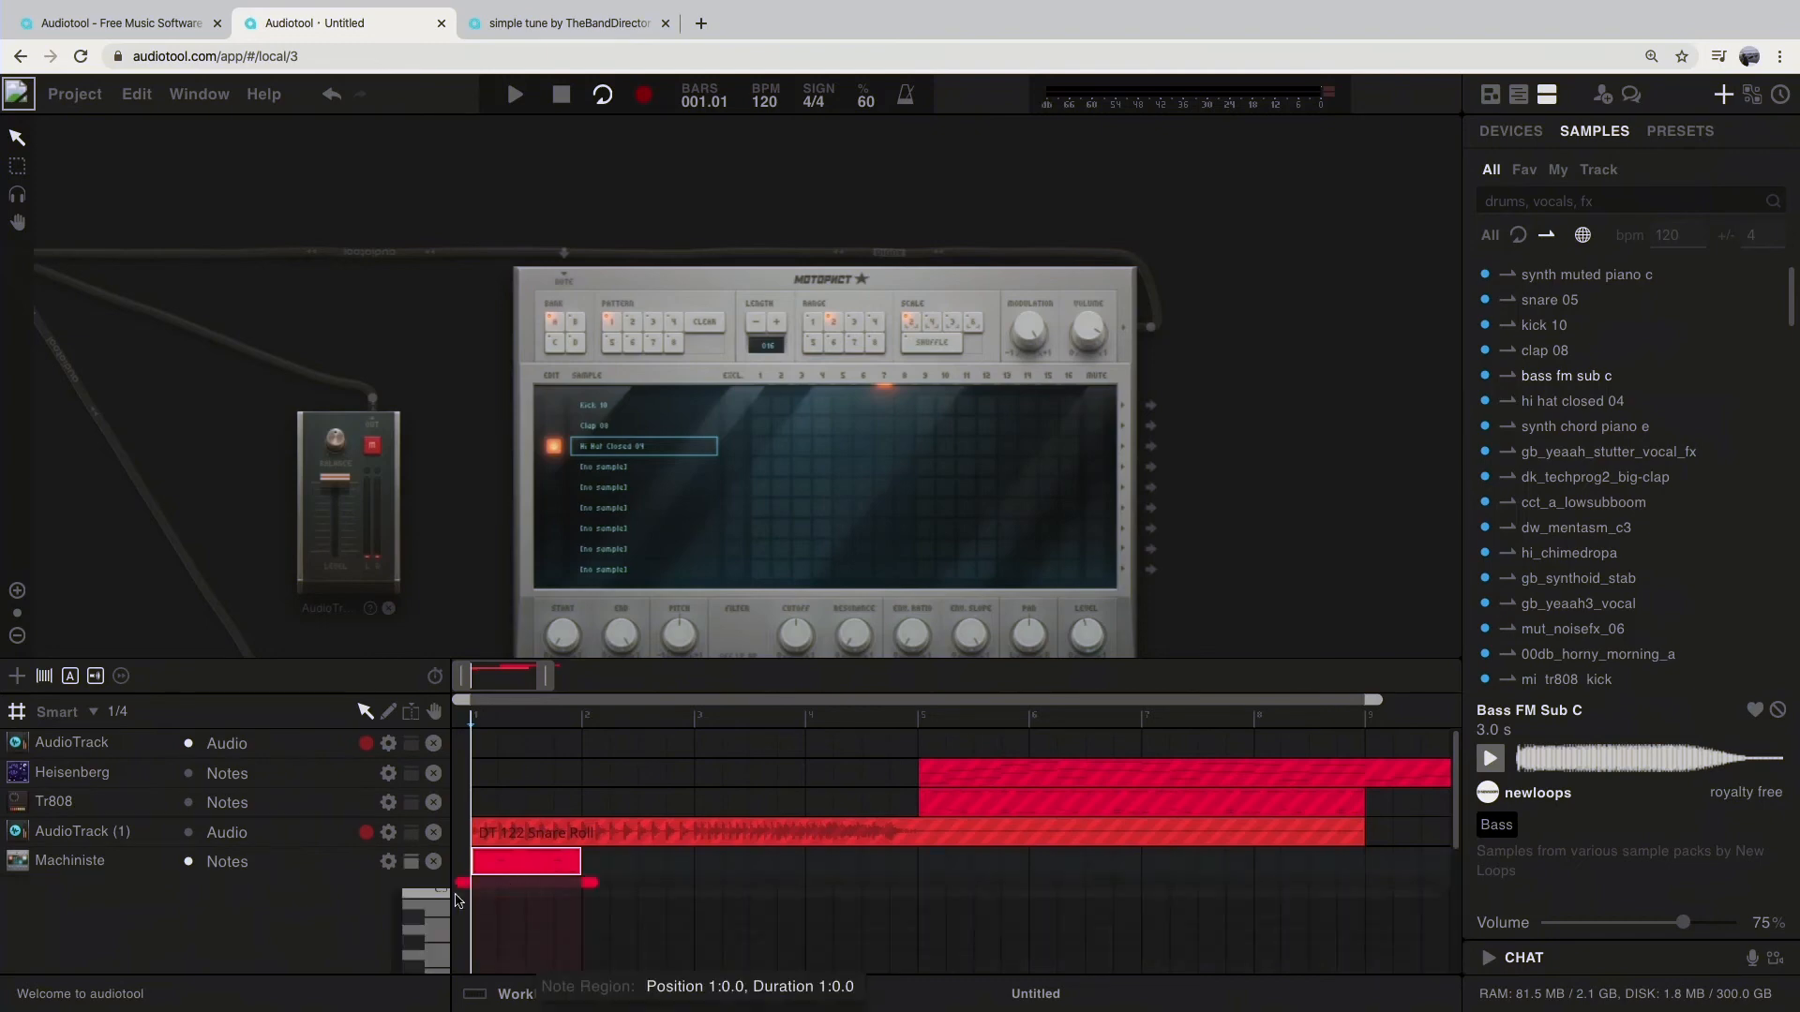
{"action": "left_click_drag", "start_coordinate": [638, 659], "coordinate": [666, 349]}
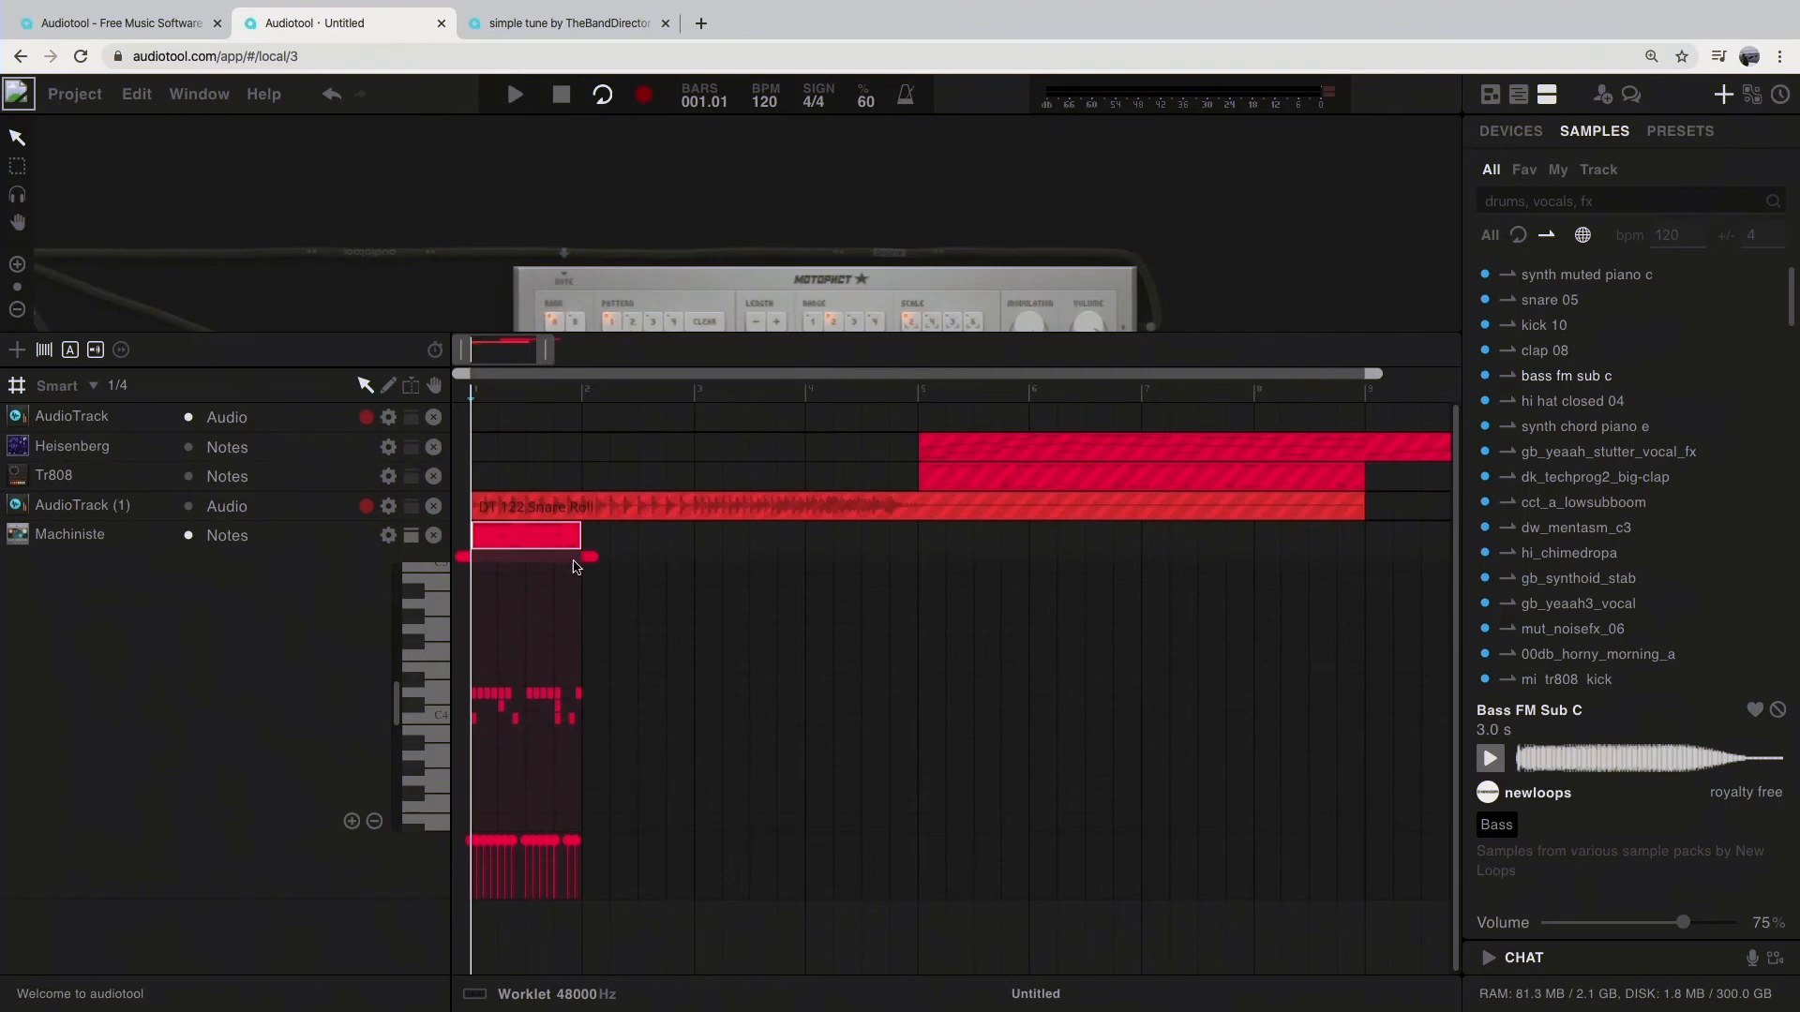
Step: Shrink the timeline area again and delete all regions from every track
{"action": "left_click_drag", "start_coordinate": [605, 340], "coordinate": [628, 680]}
{"action": "left_click_drag", "start_coordinate": [1183, 899], "coordinate": [384, 697]}
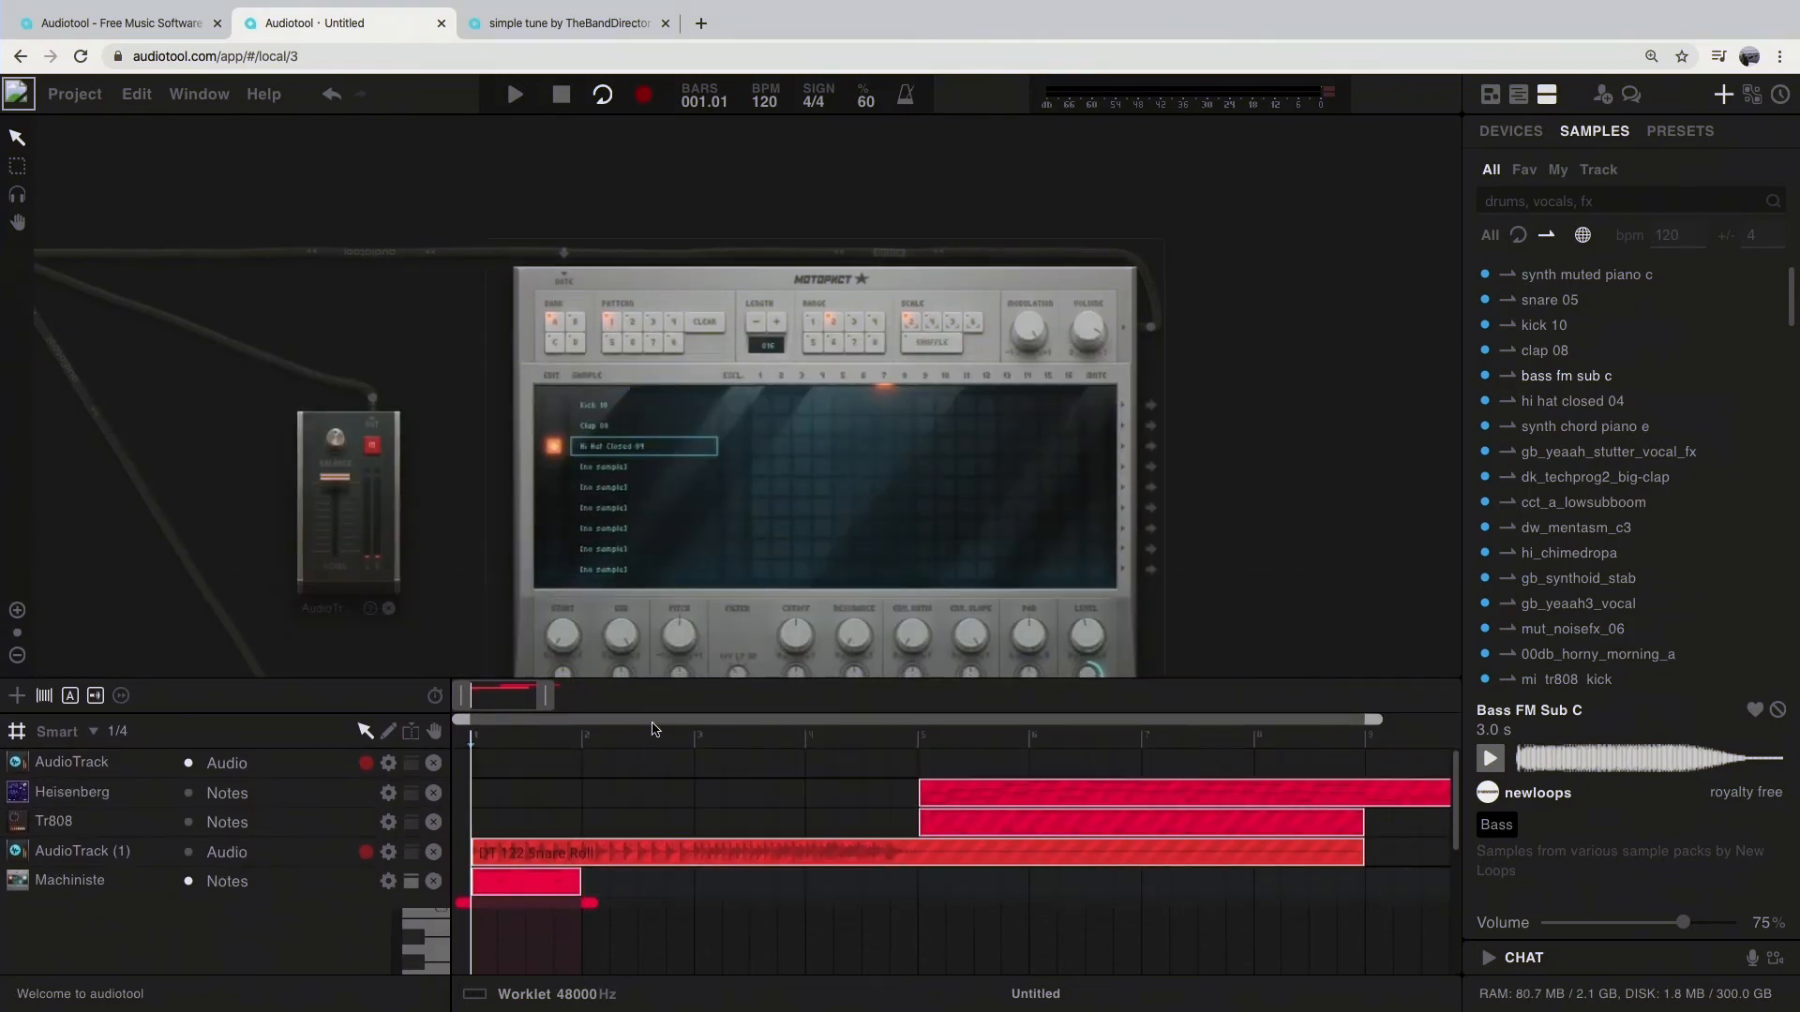
{"action": "key", "text": "Delete"}
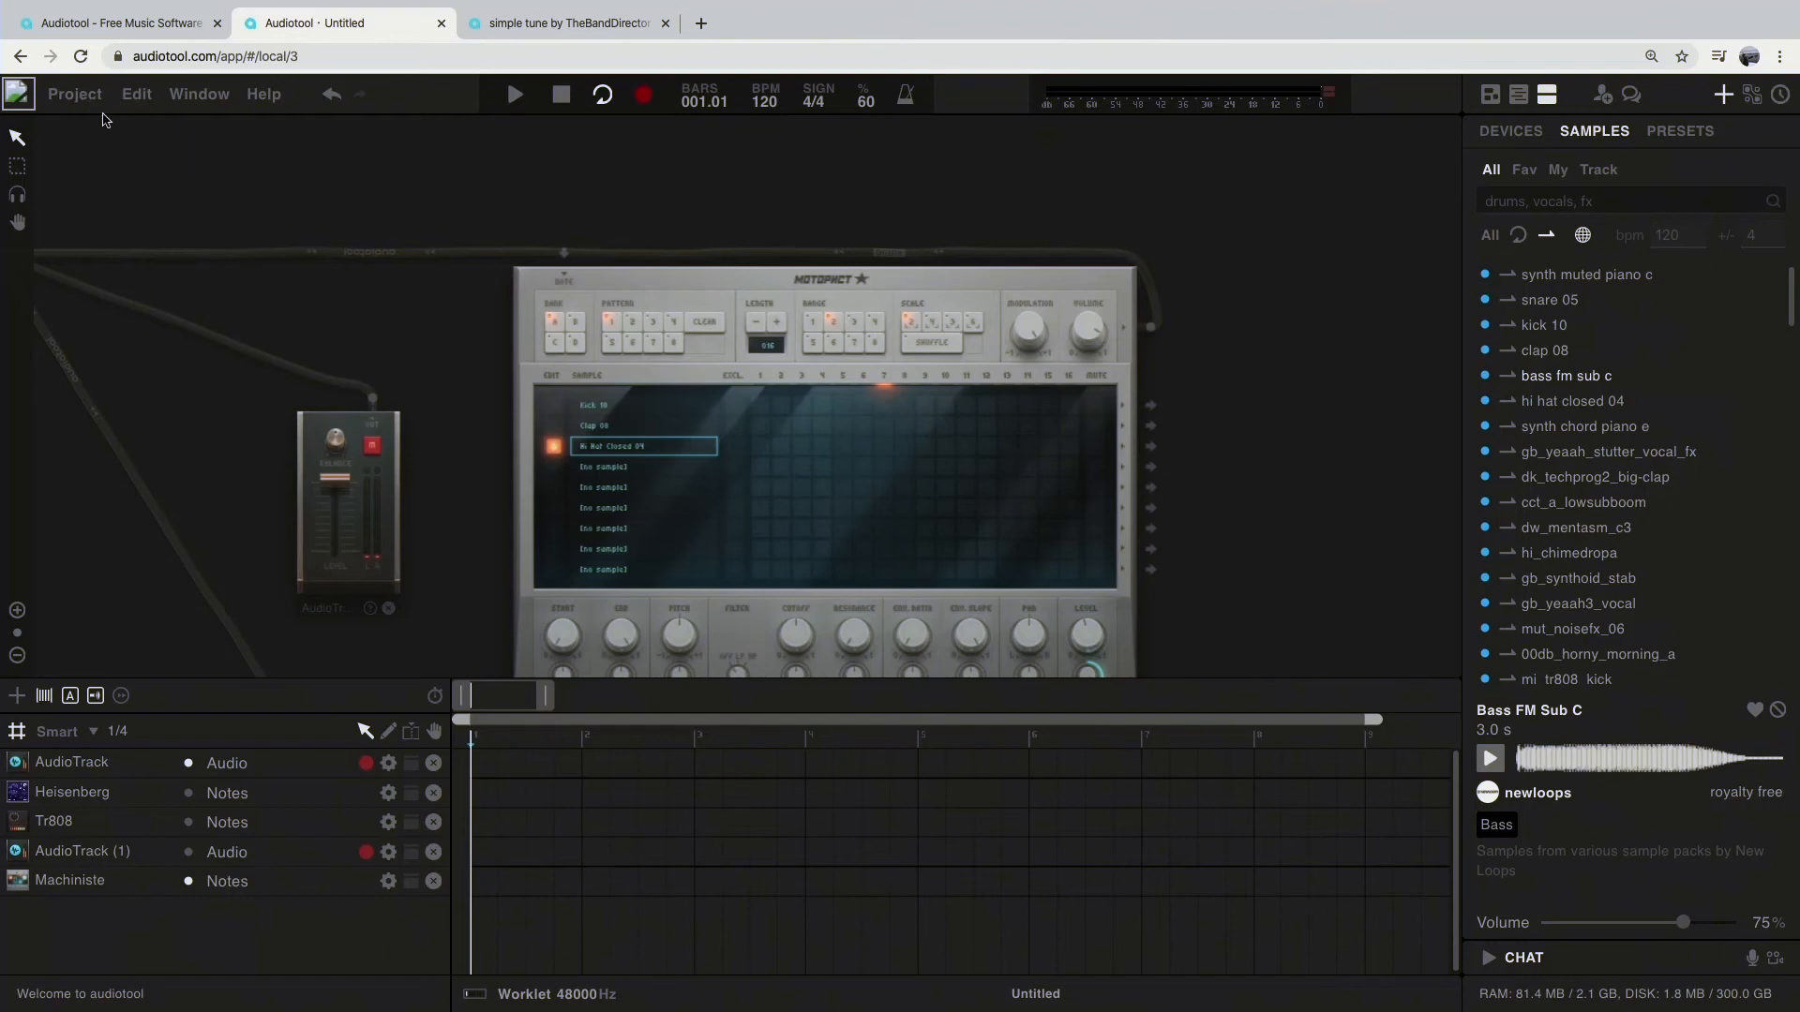
Step: Switch to the simple tune page, open its creator's track list, and start a remix of "im only 13 so give me a break"
{"action": "left_click", "coordinate": [571, 22]}
{"action": "left_click", "coordinate": [398, 218]}
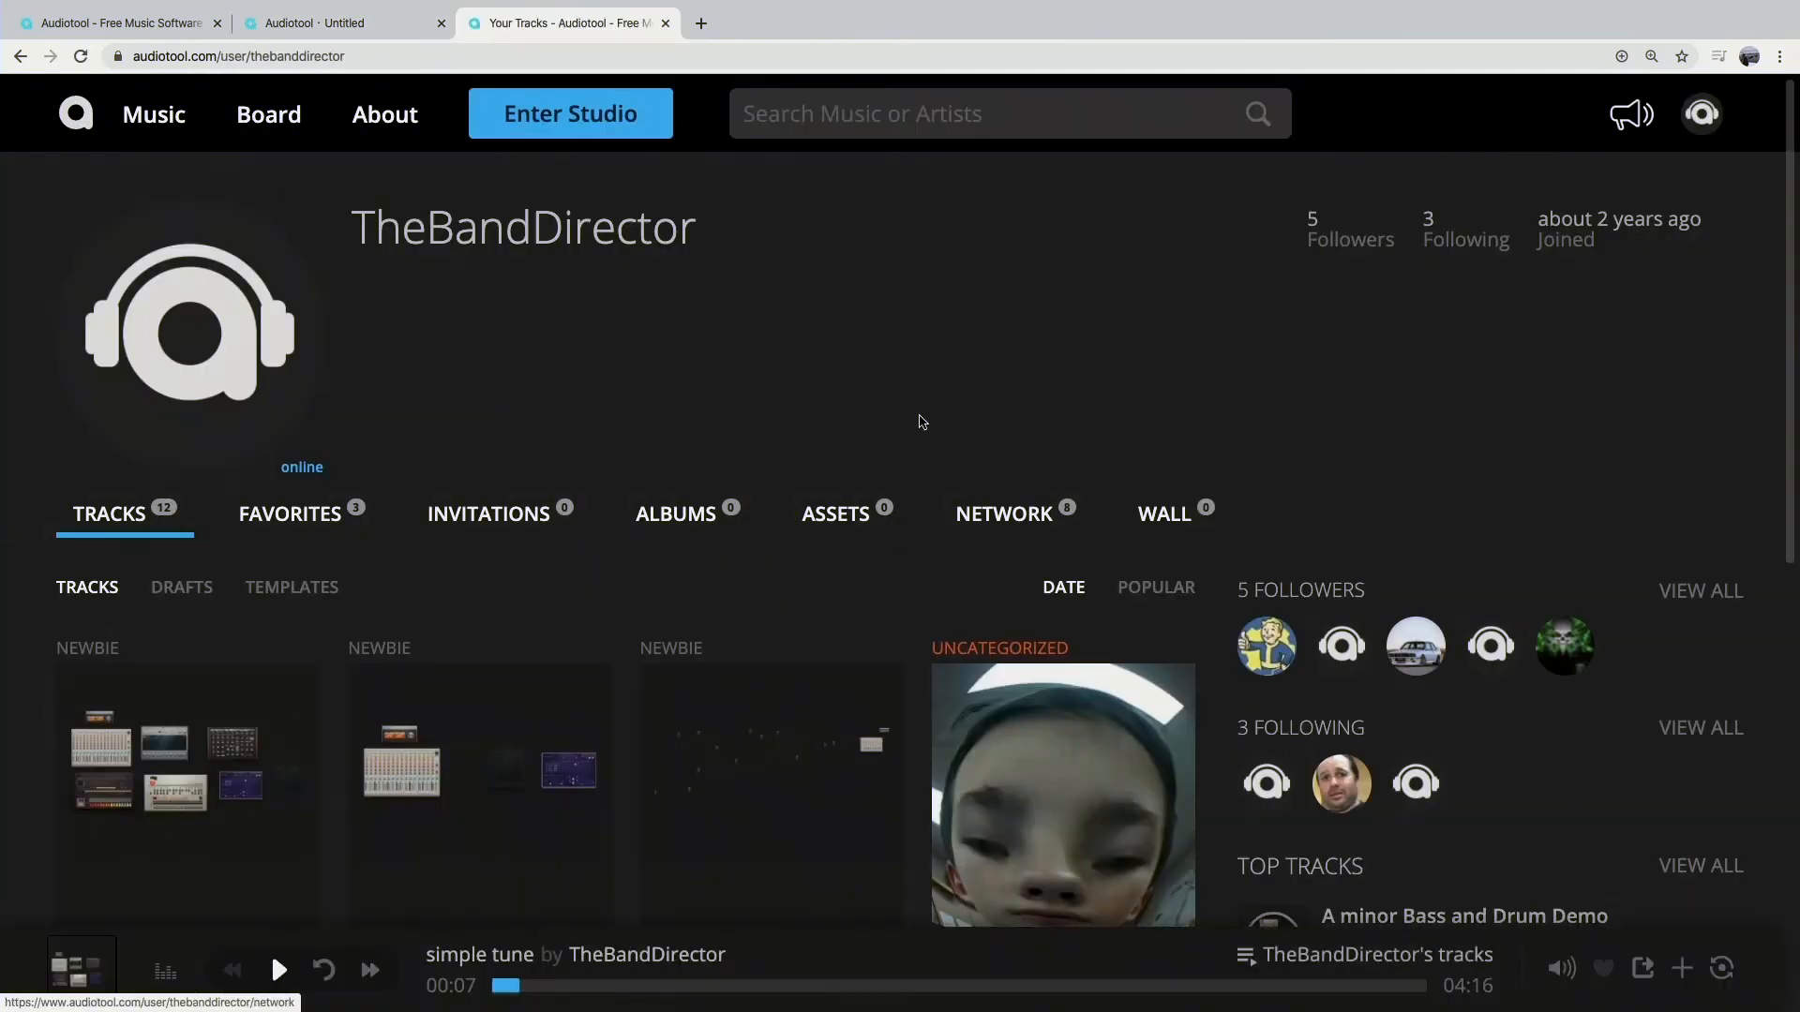
{"action": "scroll", "coordinate": [1025, 697], "scroll_direction": "down", "scroll_amount": 2}
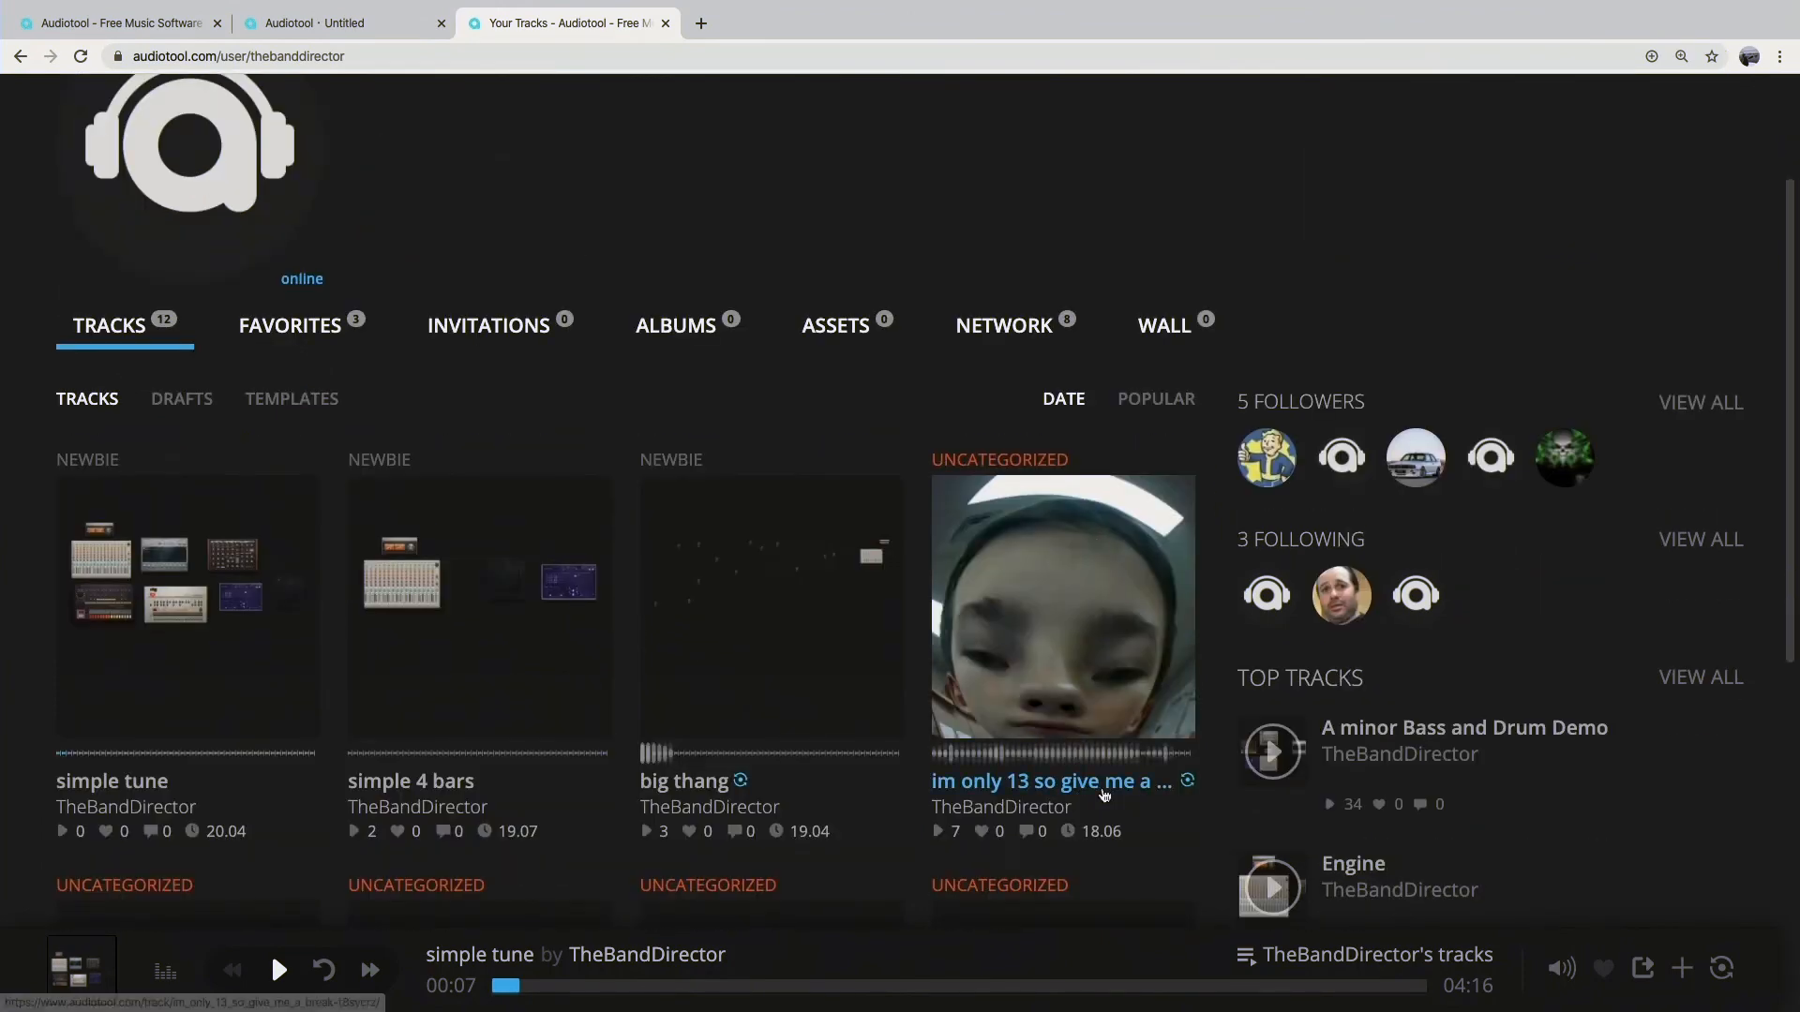
{"action": "mouse_move", "coordinate": [1054, 553]}
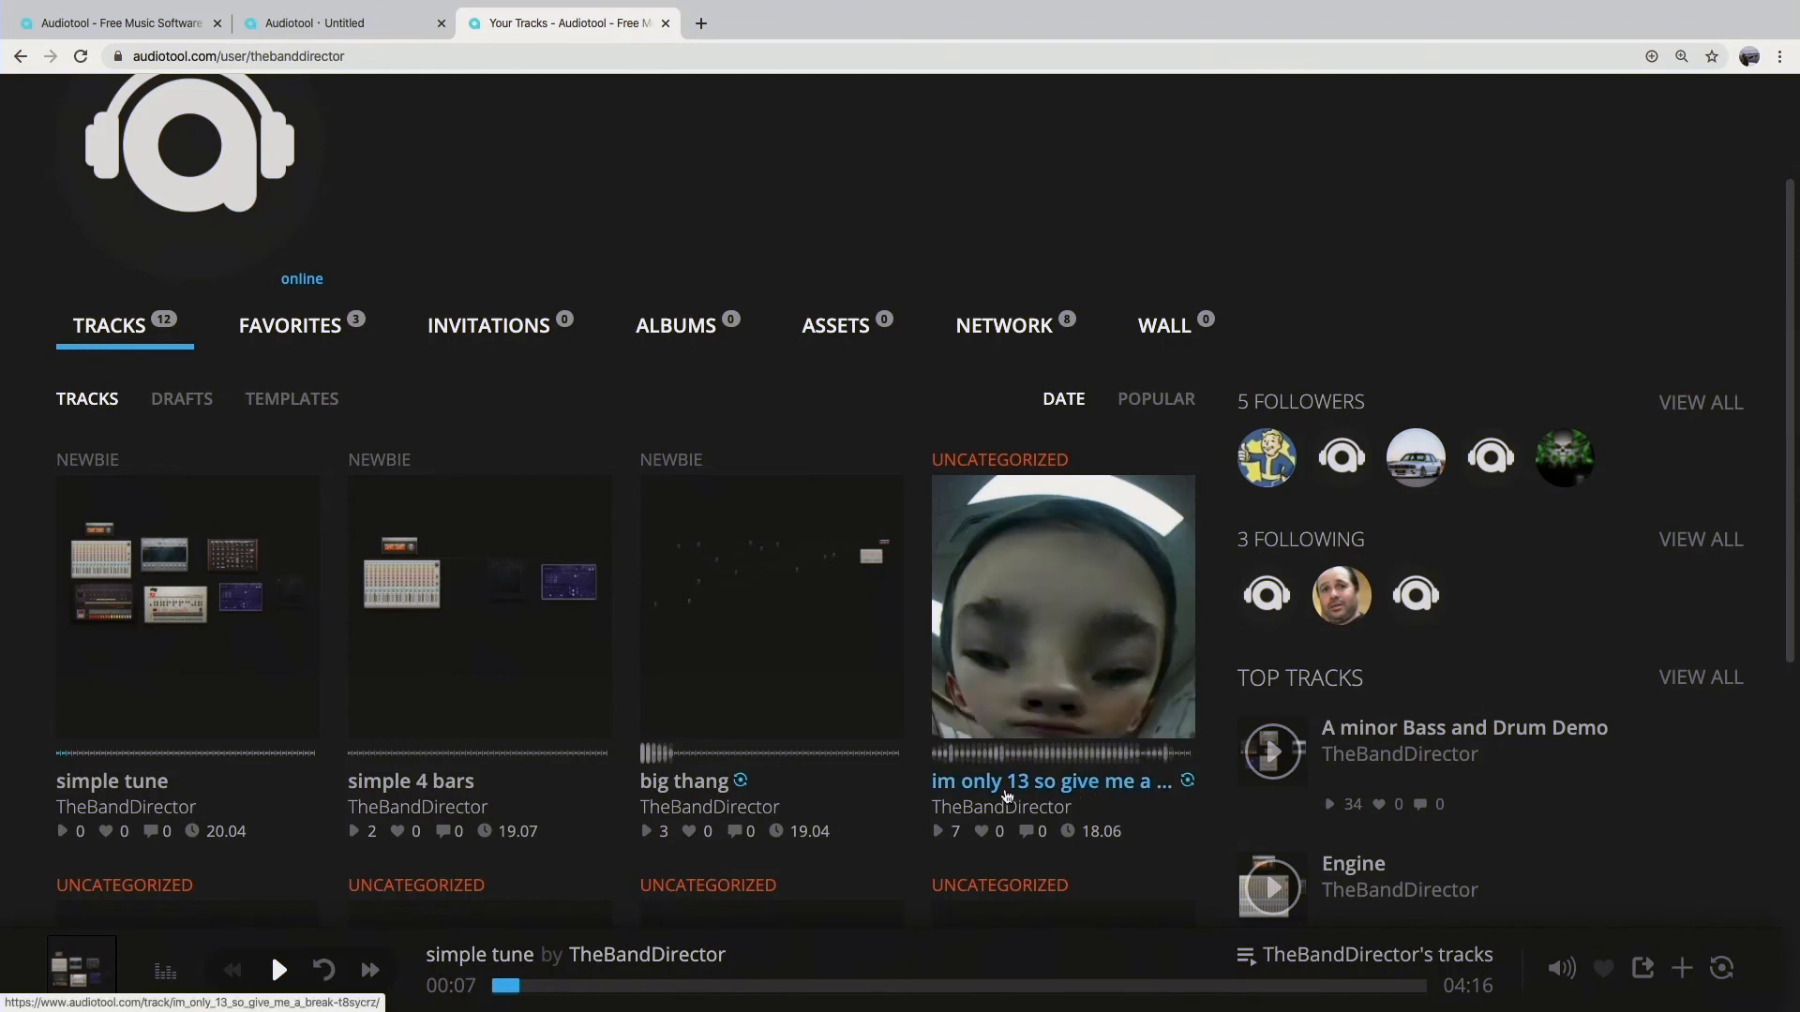
{"action": "left_click", "coordinate": [1048, 792]}
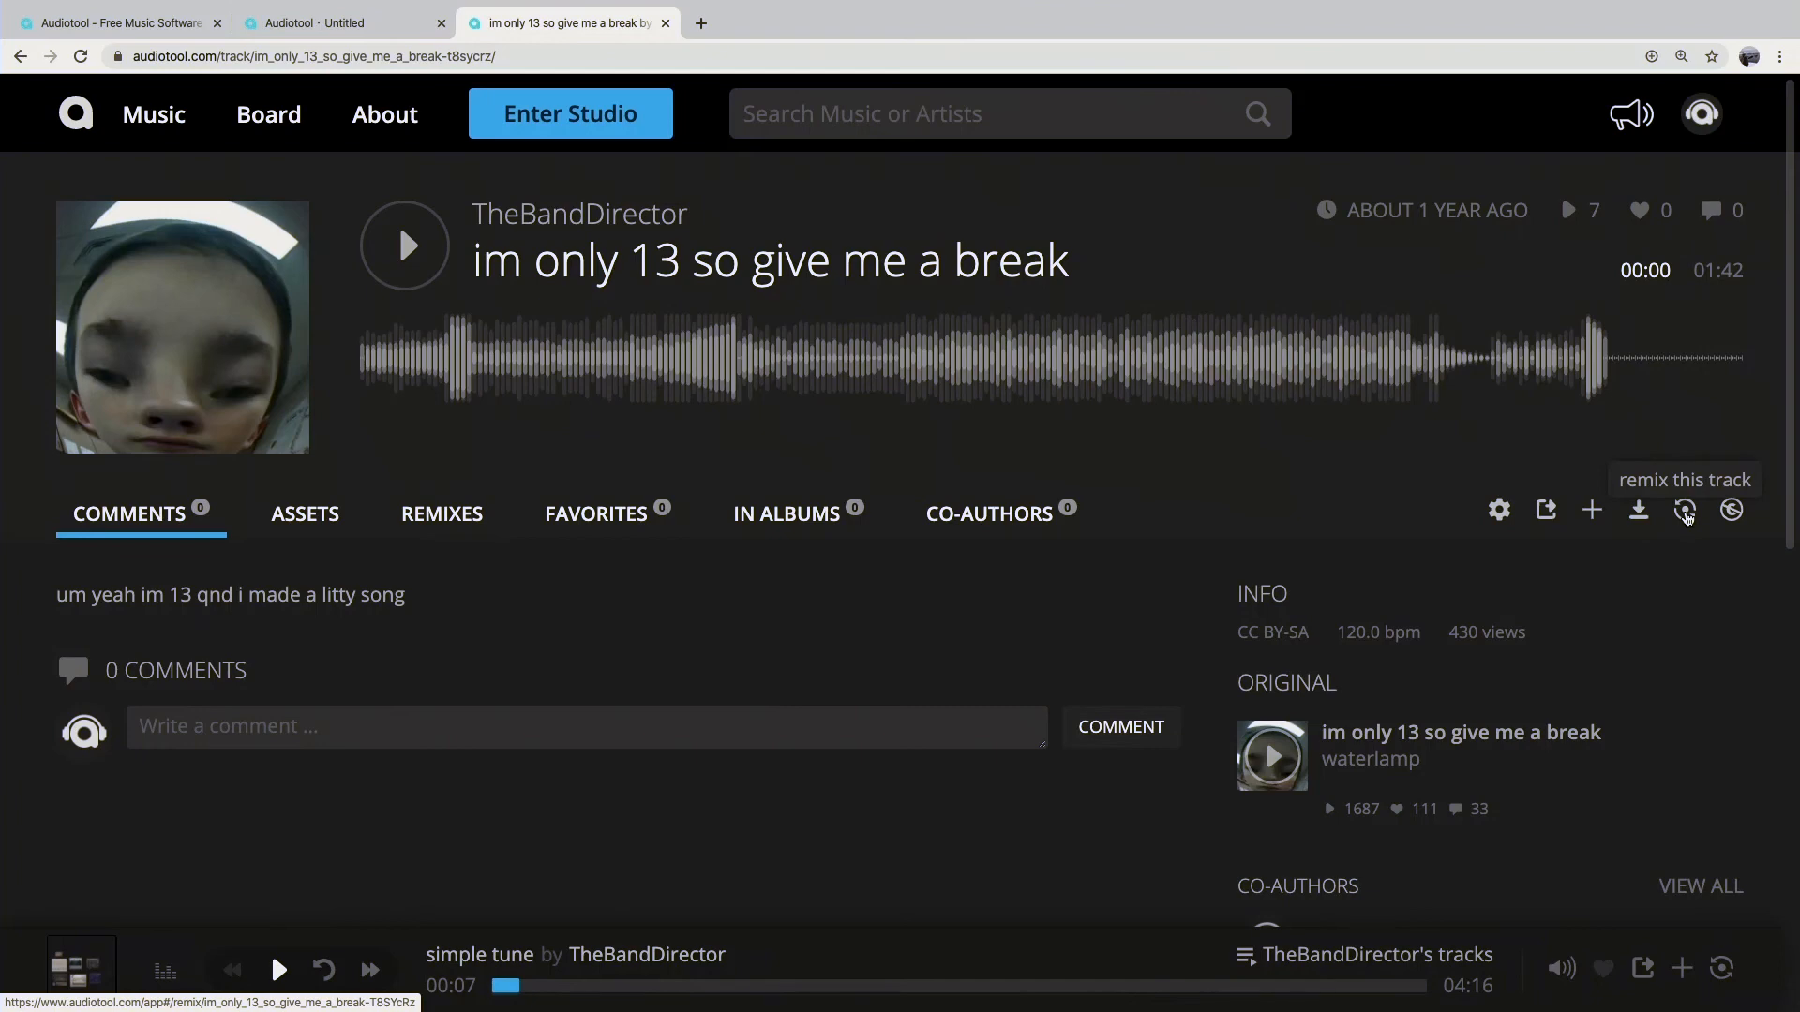
{"action": "left_click", "coordinate": [1687, 511]}
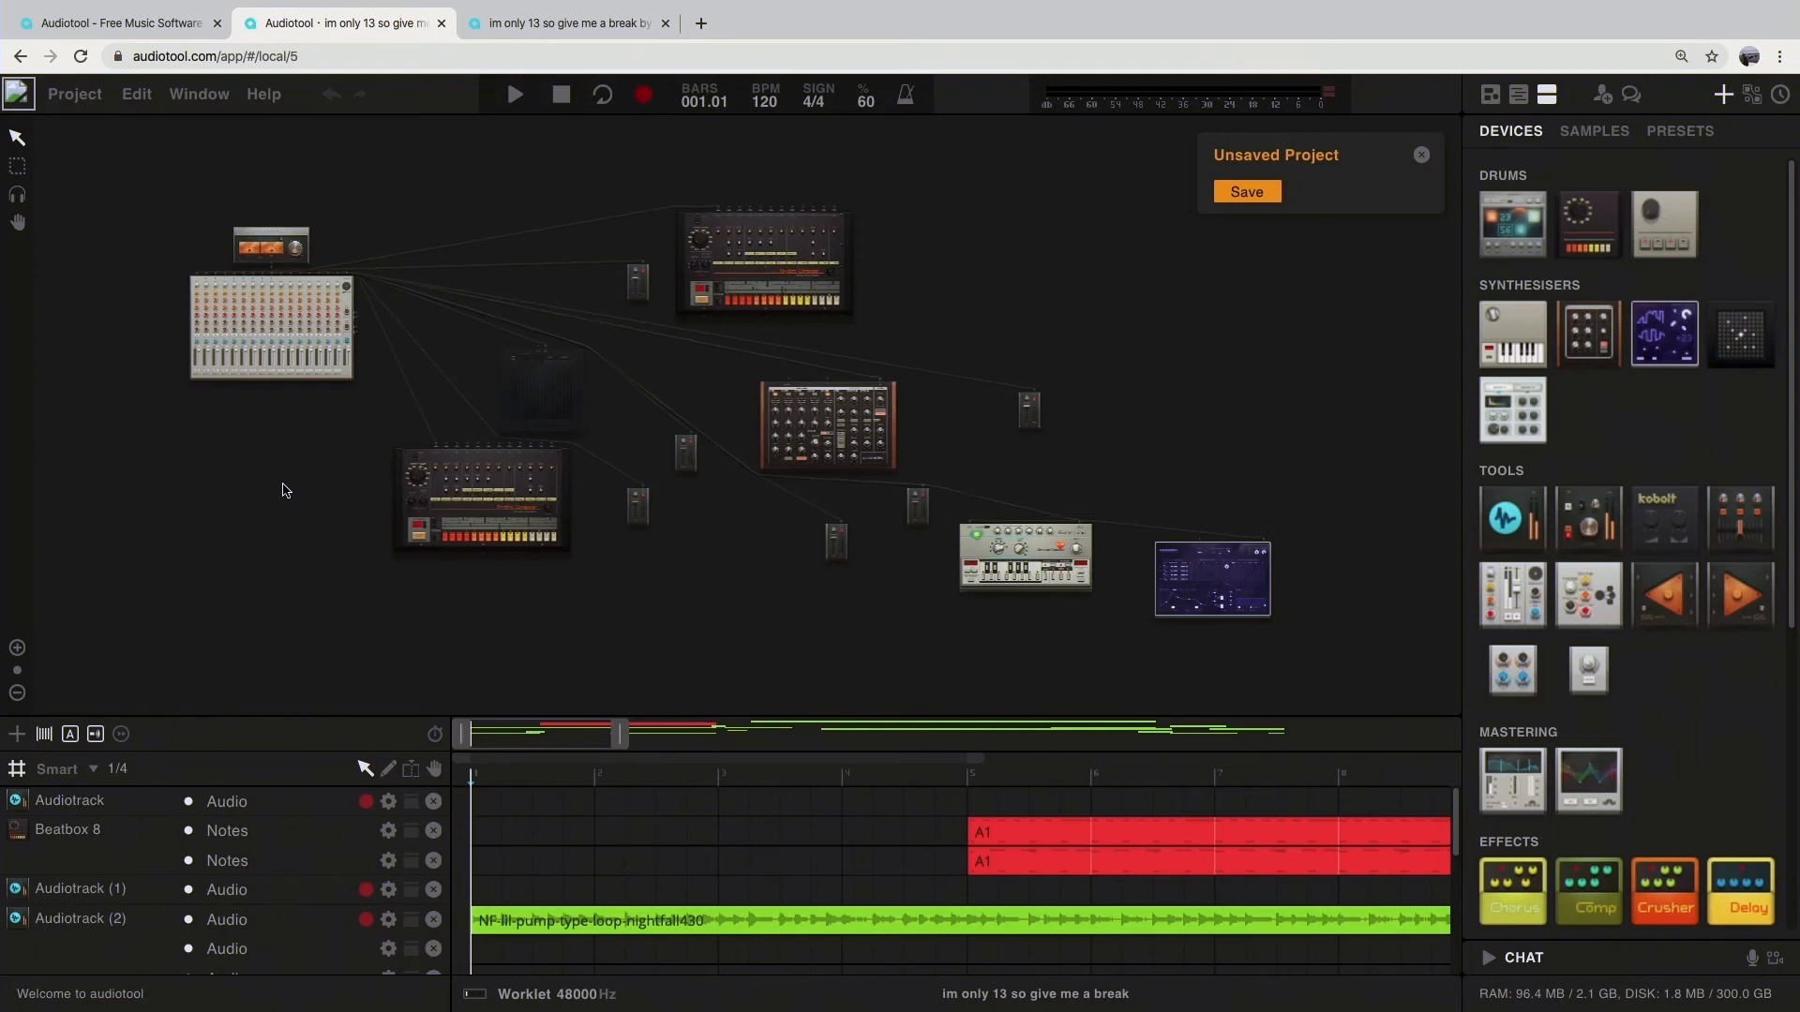
Step: Examine the remix project's devices and tracks, with the timeline zoomed out to show the whole arrangement
{"action": "scroll", "coordinate": [285, 491], "scroll_direction": "down", "scroll_amount": 2}
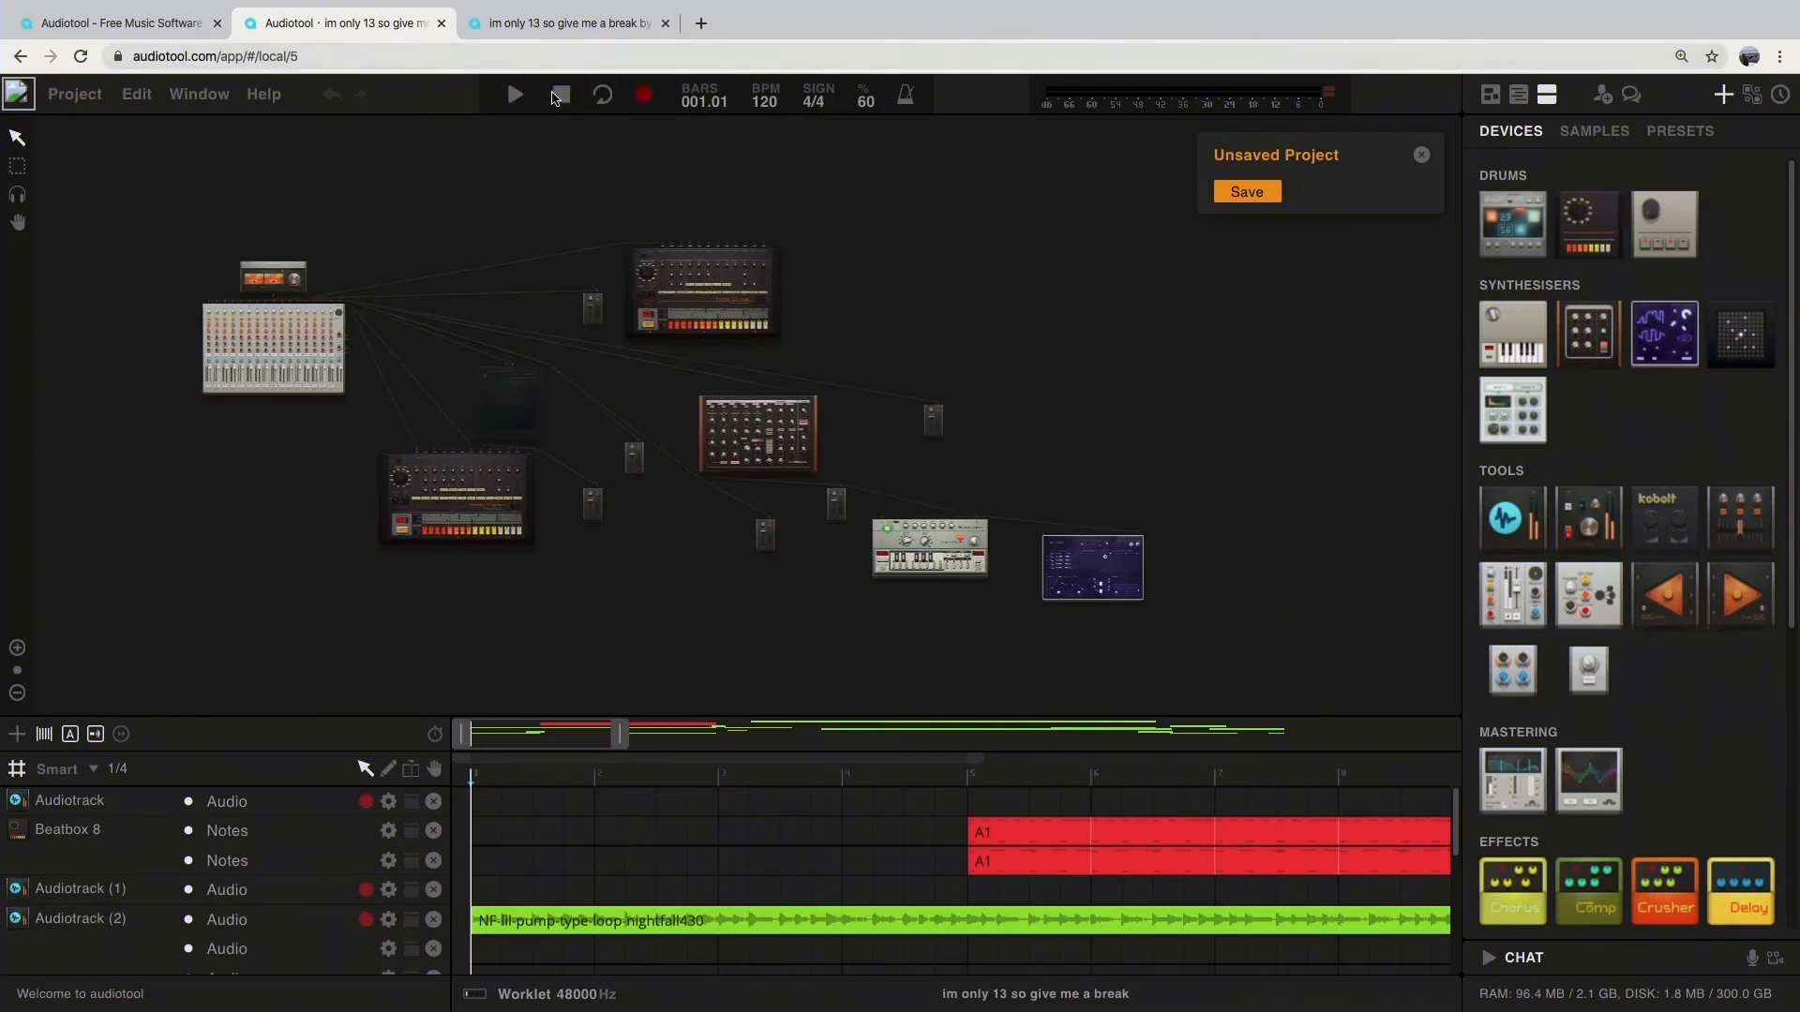
{"action": "scroll", "coordinate": [681, 879], "scroll_direction": "down", "scroll_amount": 4}
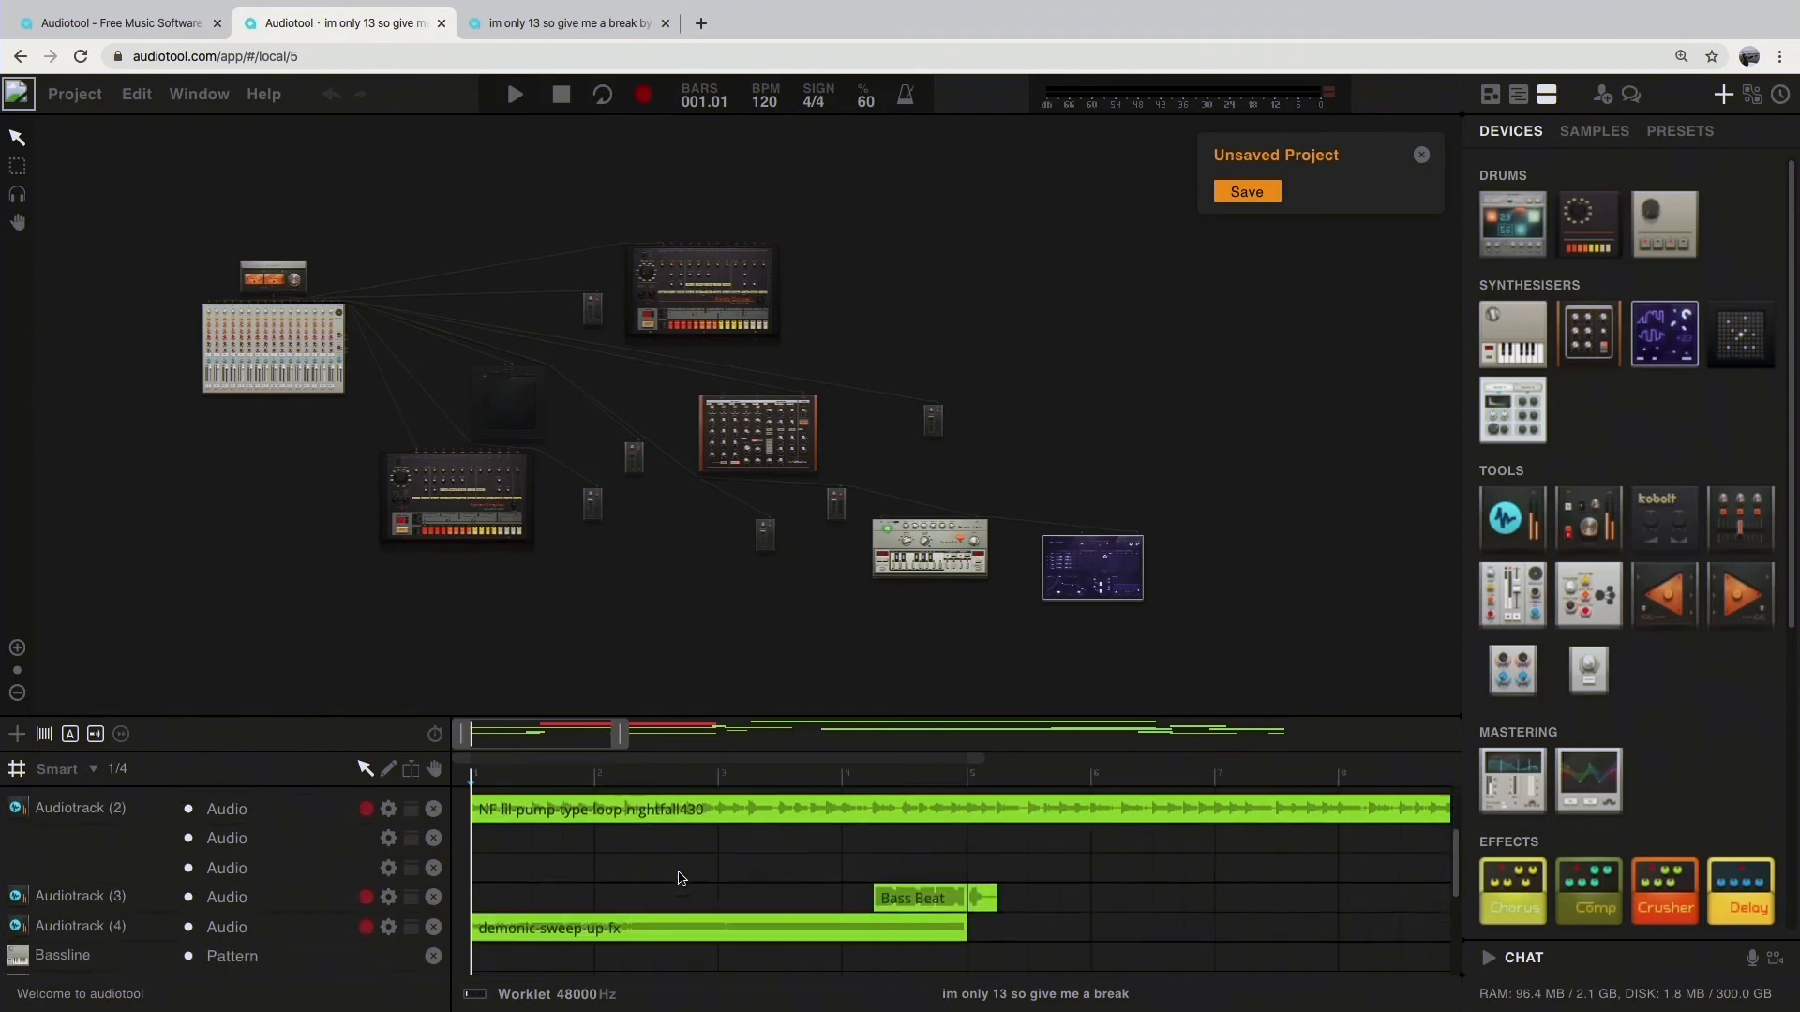
{"action": "scroll", "coordinate": [683, 872], "scroll_direction": "right", "scroll_amount": 10}
{"action": "left_click_drag", "start_coordinate": [618, 744], "coordinate": [447, 744]}
{"action": "left_click_drag", "start_coordinate": [710, 743], "coordinate": [1303, 743]}
{"action": "scroll", "coordinate": [852, 876], "scroll_direction": "down", "scroll_amount": 2}
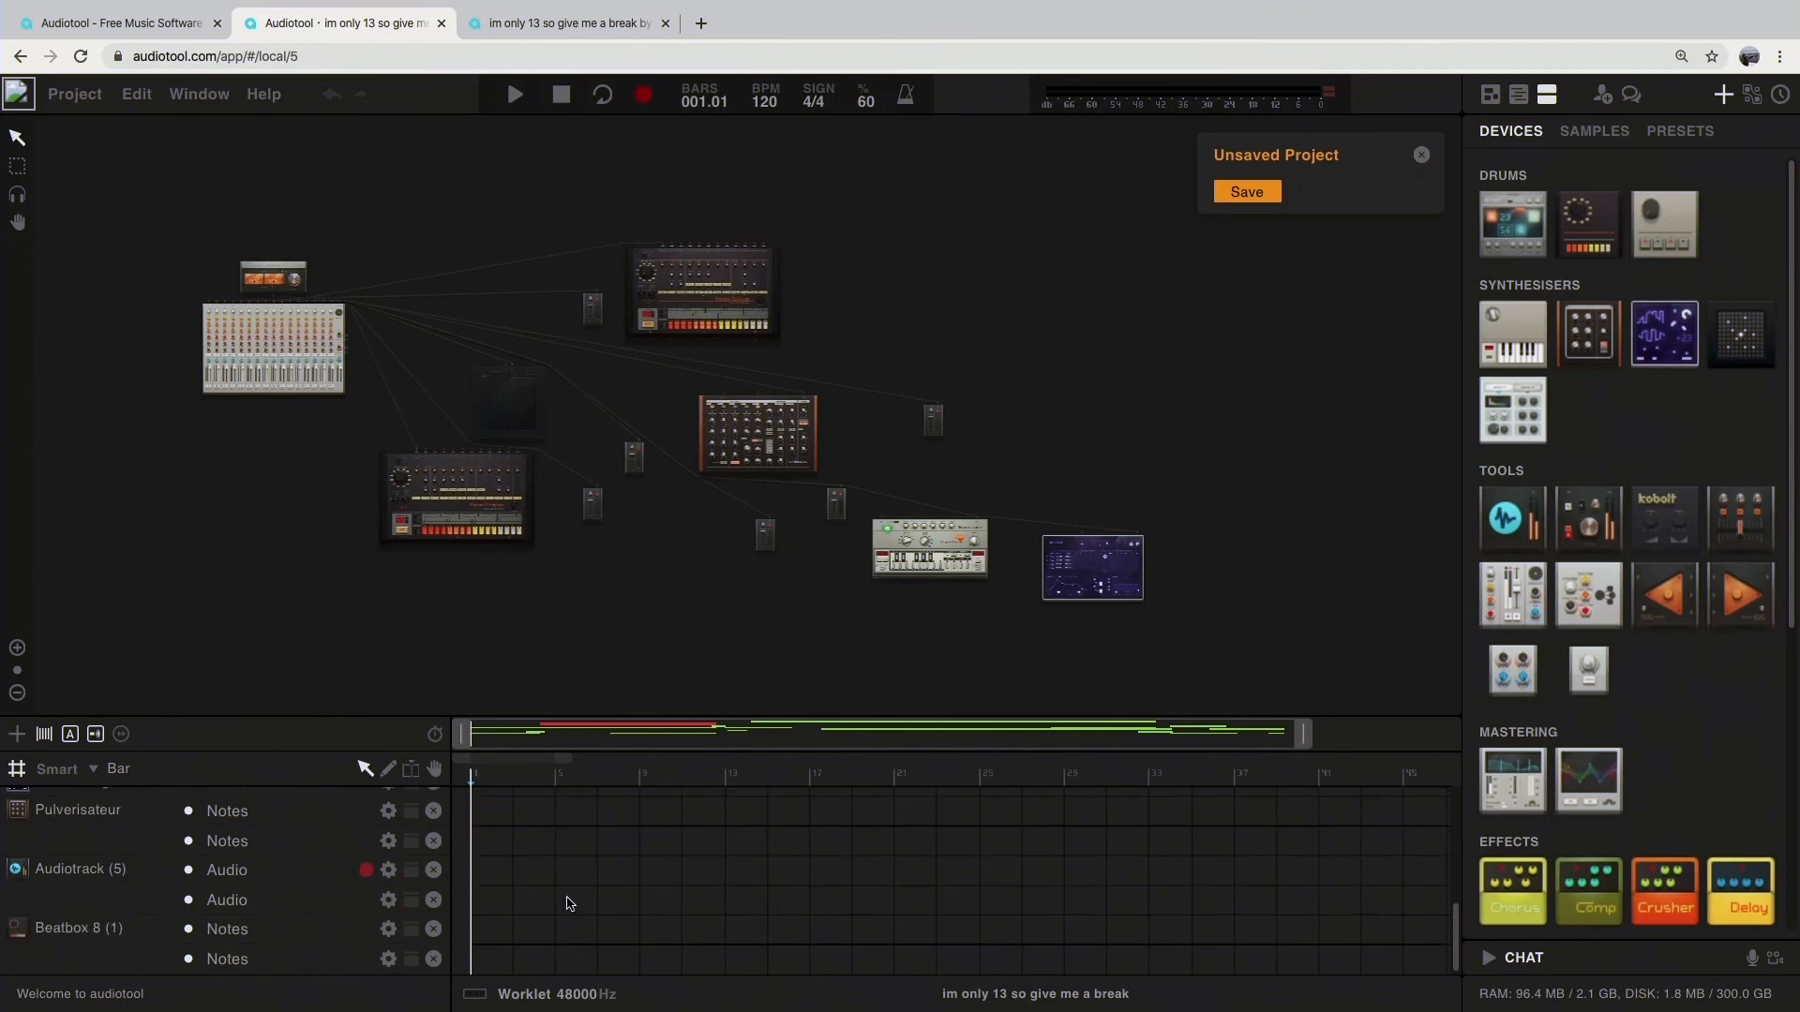
{"action": "scroll", "coordinate": [166, 837], "scroll_direction": "up", "scroll_amount": 5}
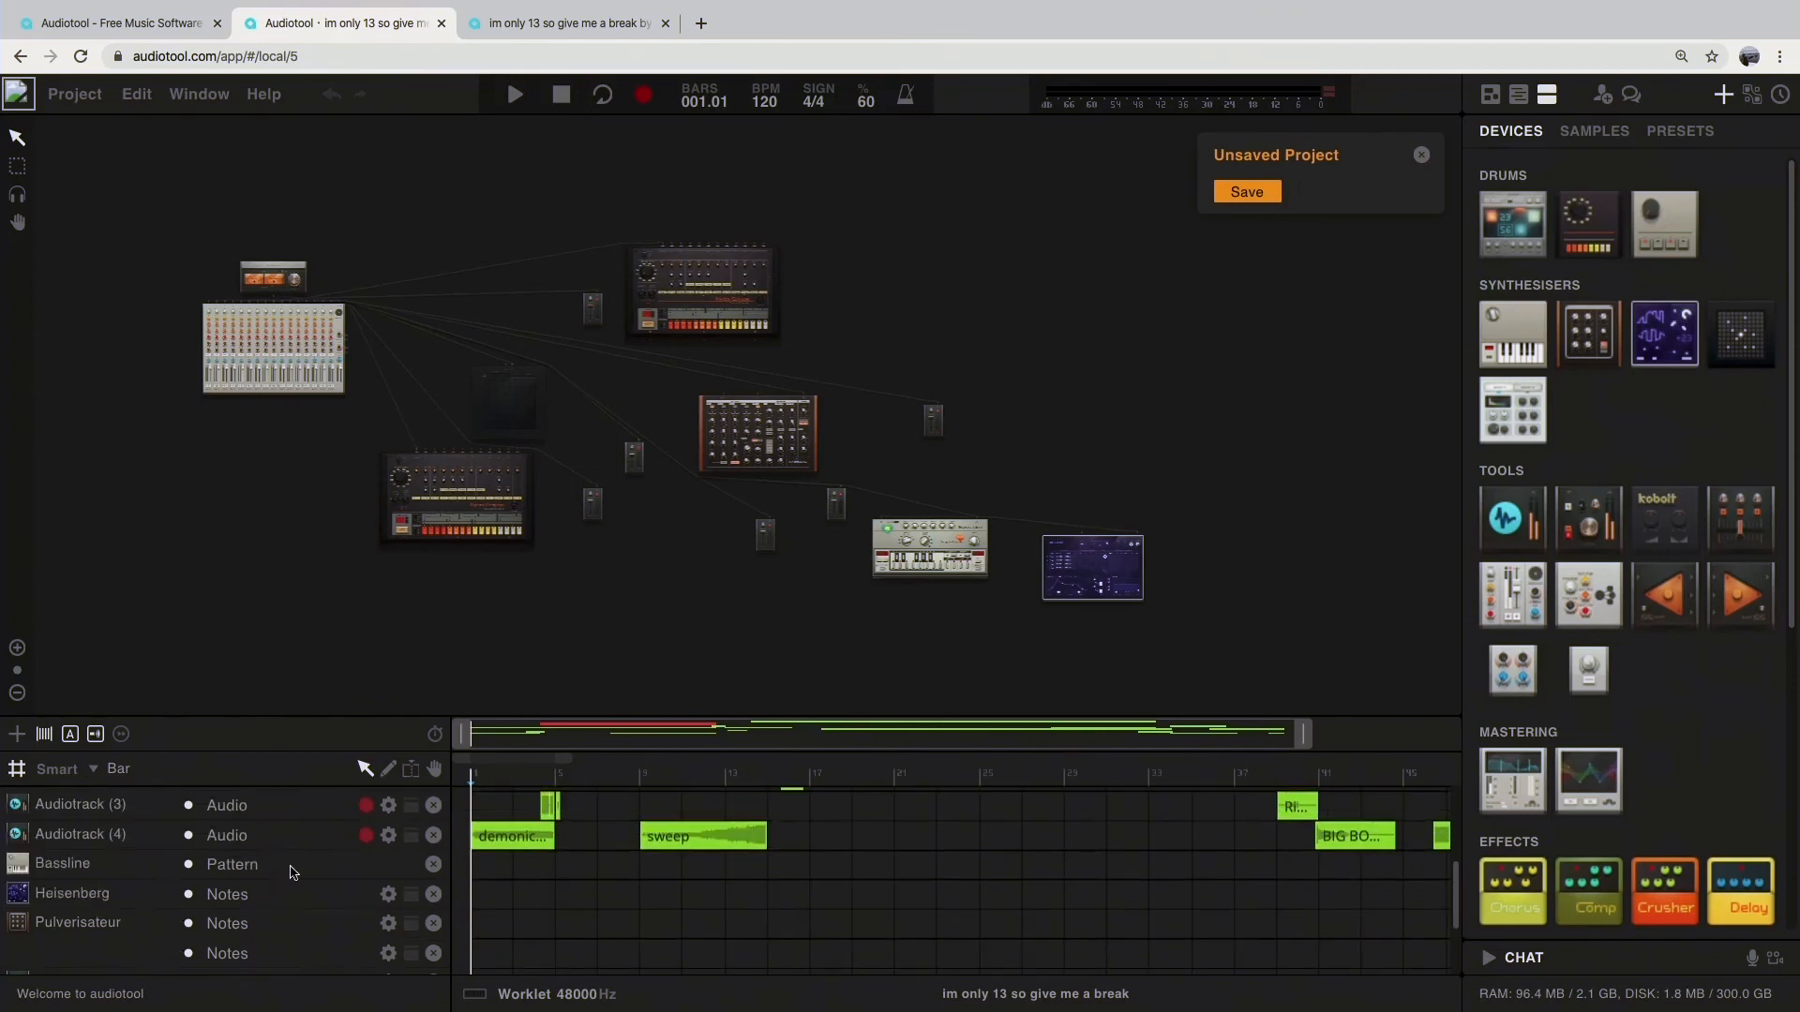
{"action": "scroll", "coordinate": [1118, 899], "scroll_direction": "down", "scroll_amount": 3}
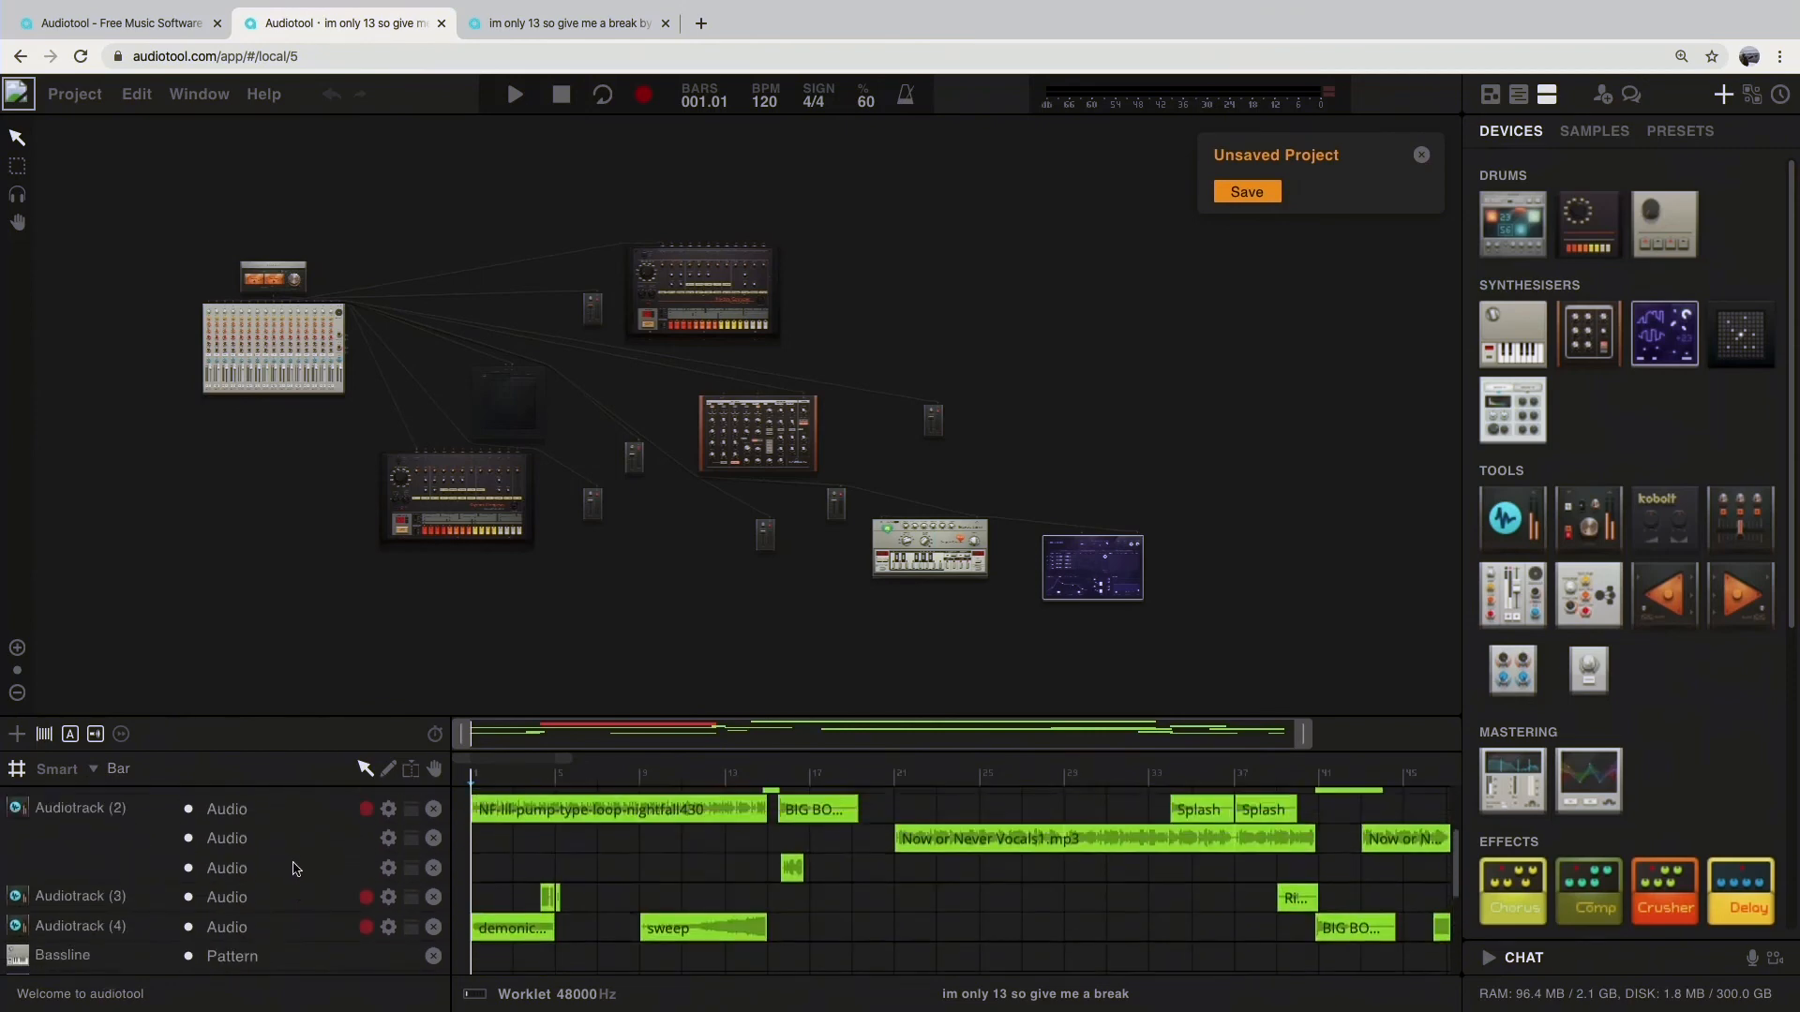
{"action": "left_click_drag", "start_coordinate": [1315, 747], "coordinate": [1350, 745]}
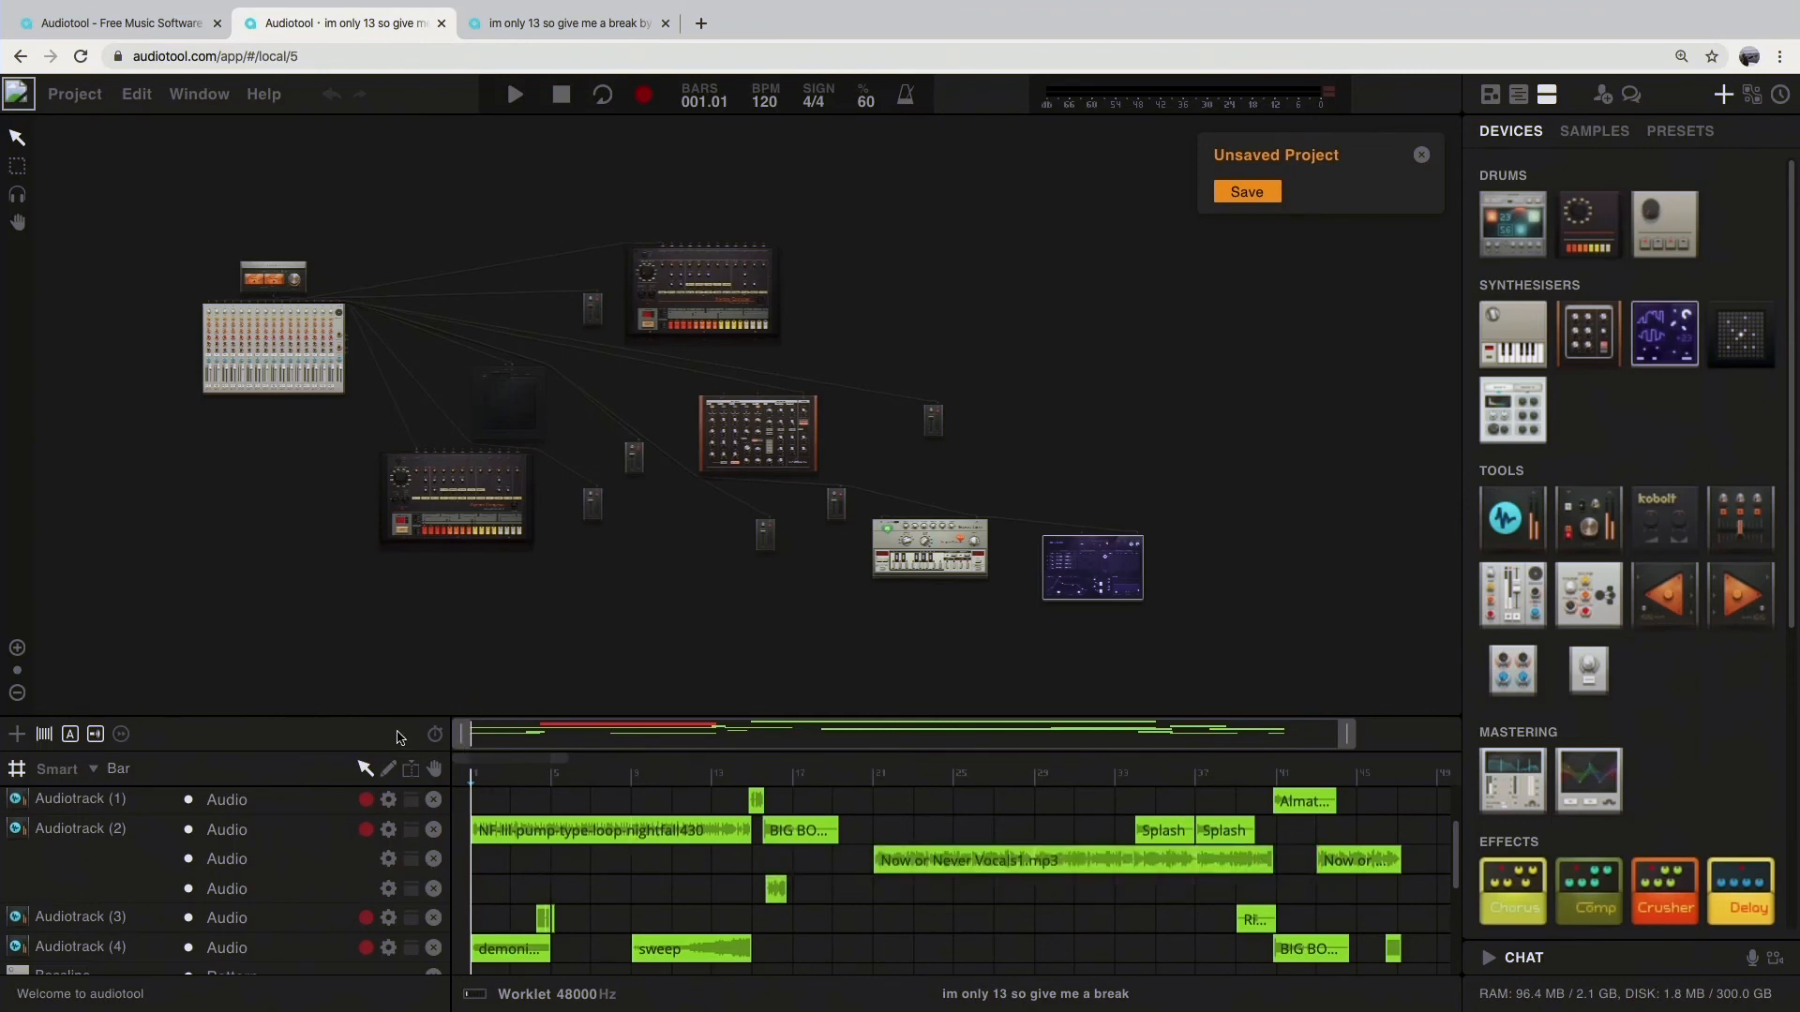
Step: Play the remix from the beginning and follow its audio and Beatbox 8 regions across all tracks
{"action": "key", "text": "space"}
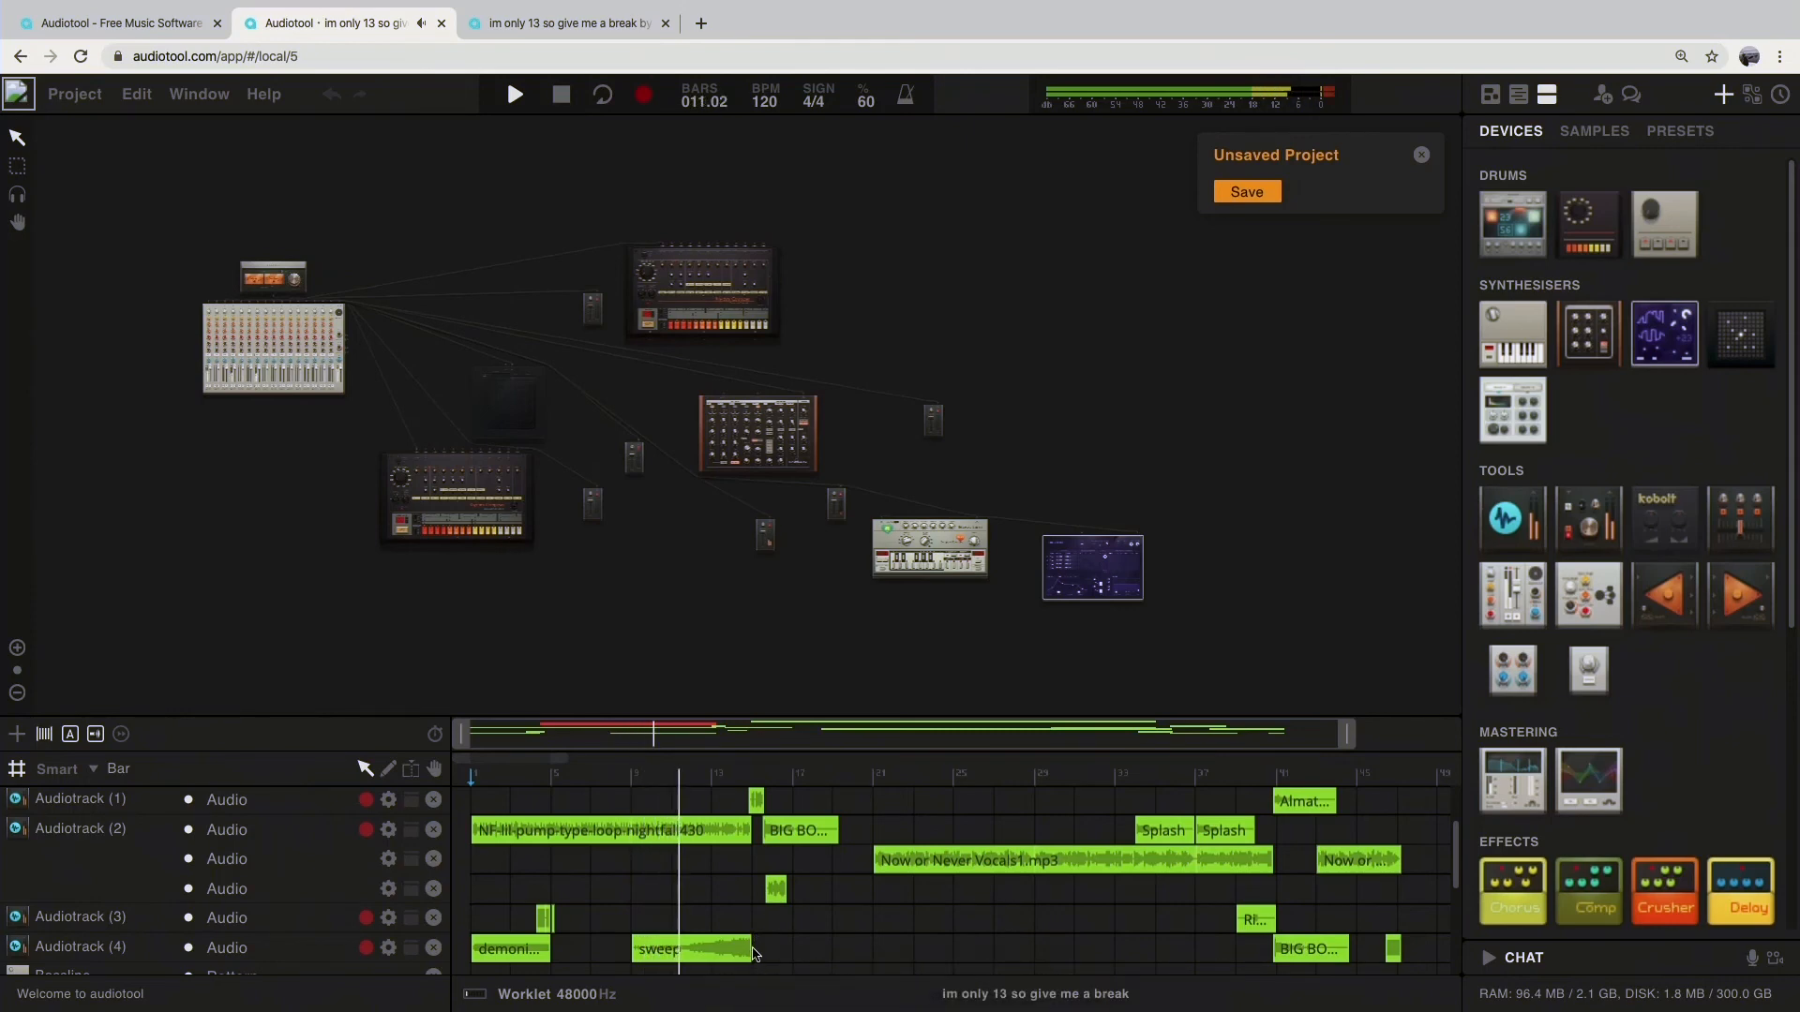
{"action": "scroll", "coordinate": [694, 844], "scroll_direction": "down", "scroll_amount": 2}
{"action": "scroll", "coordinate": [683, 819], "scroll_direction": "up", "scroll_amount": 3}
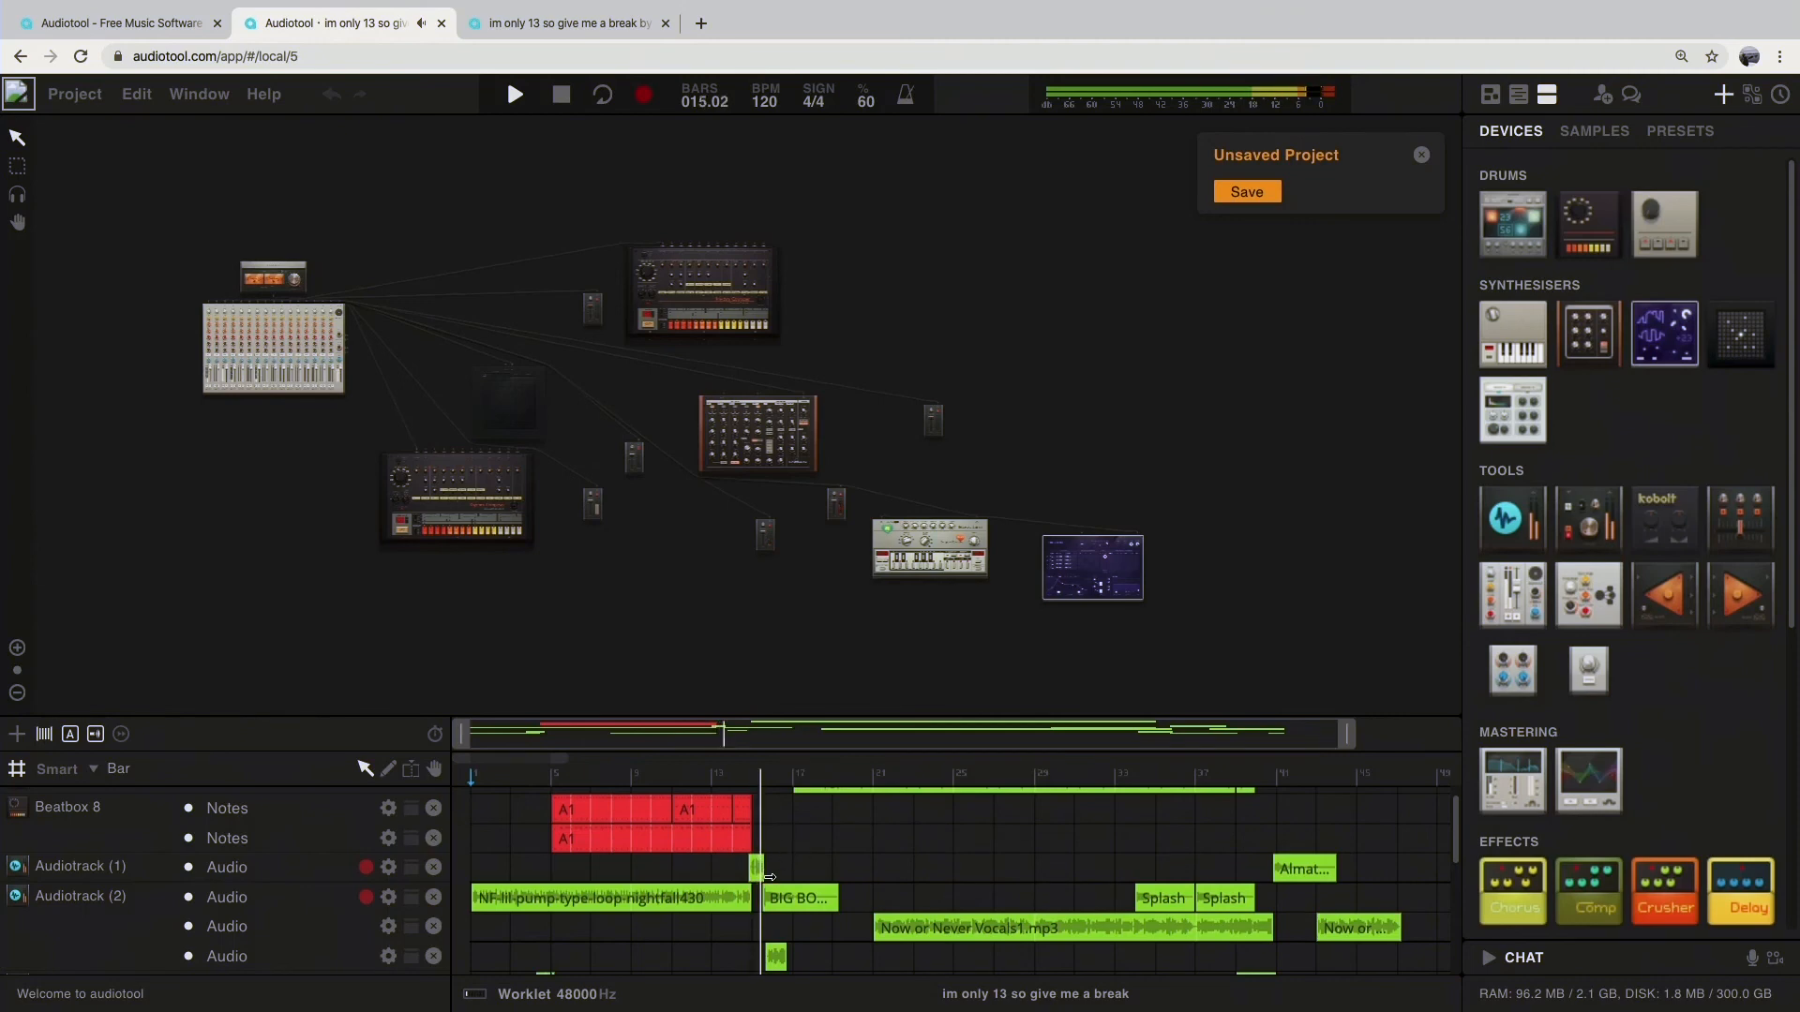
{"action": "scroll", "coordinate": [819, 849], "scroll_direction": "down", "scroll_amount": 1}
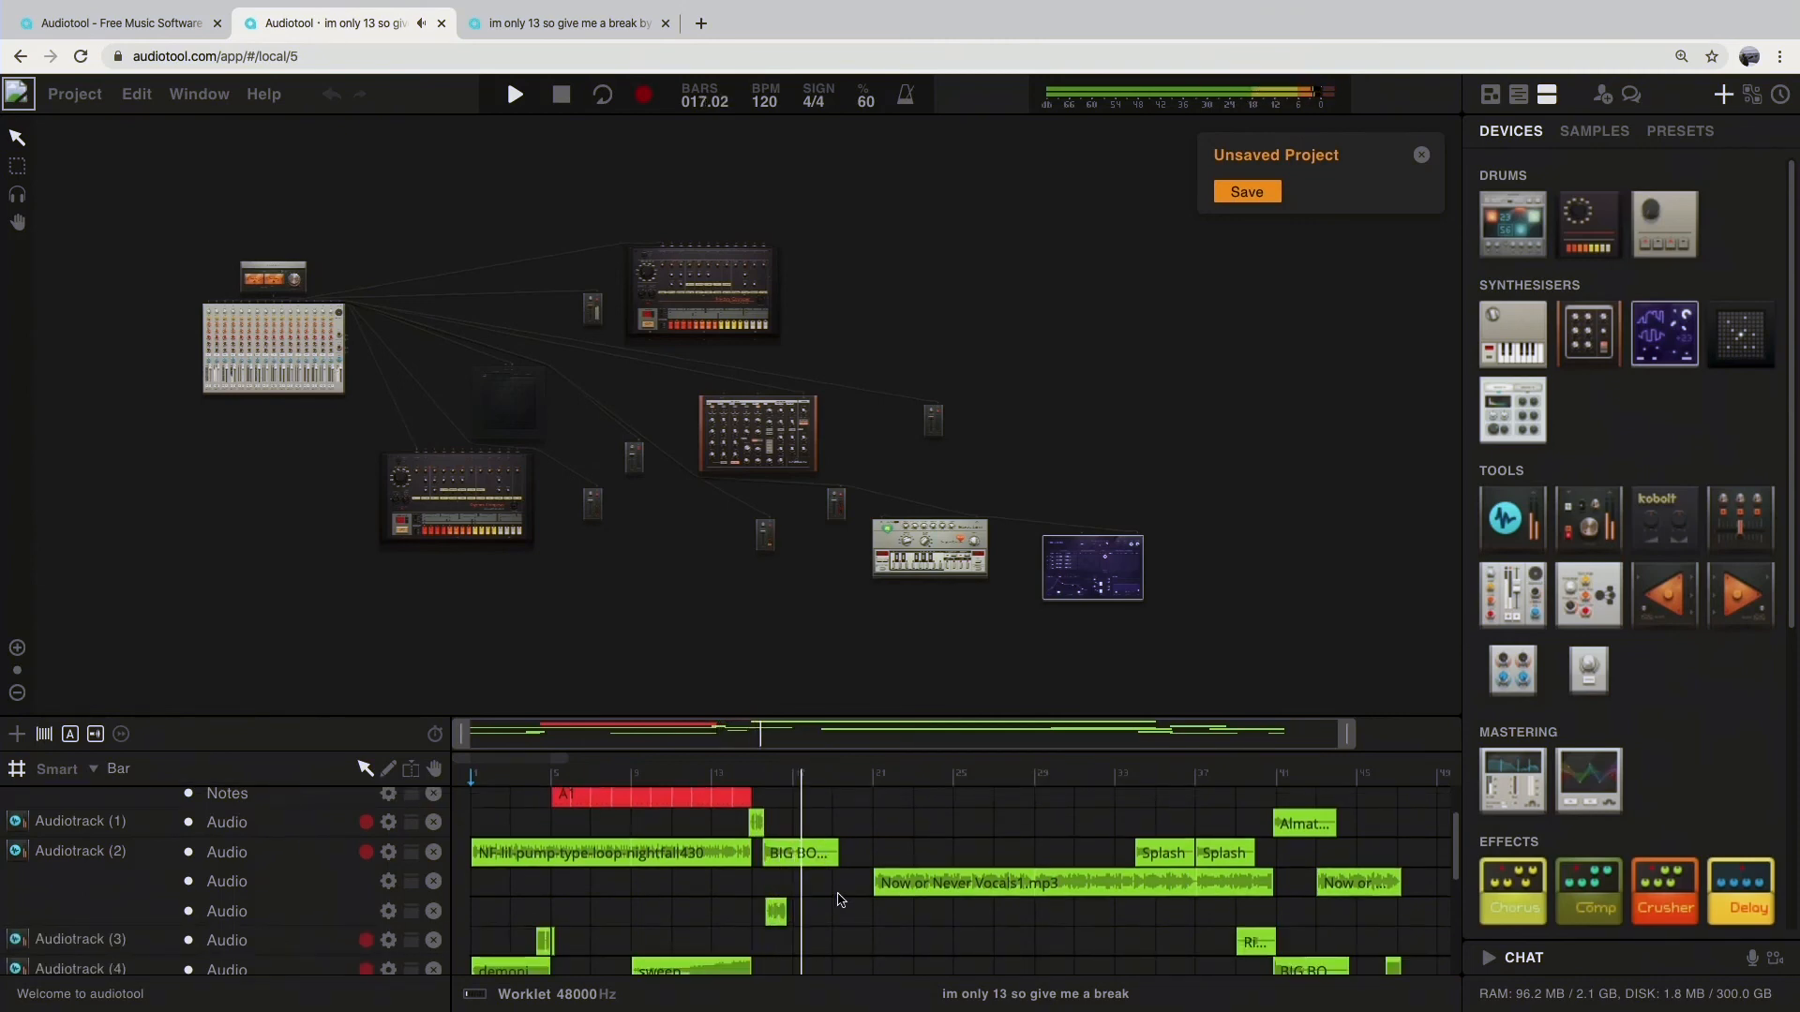
{"action": "scroll", "coordinate": [841, 898], "scroll_direction": "up", "scroll_amount": 2}
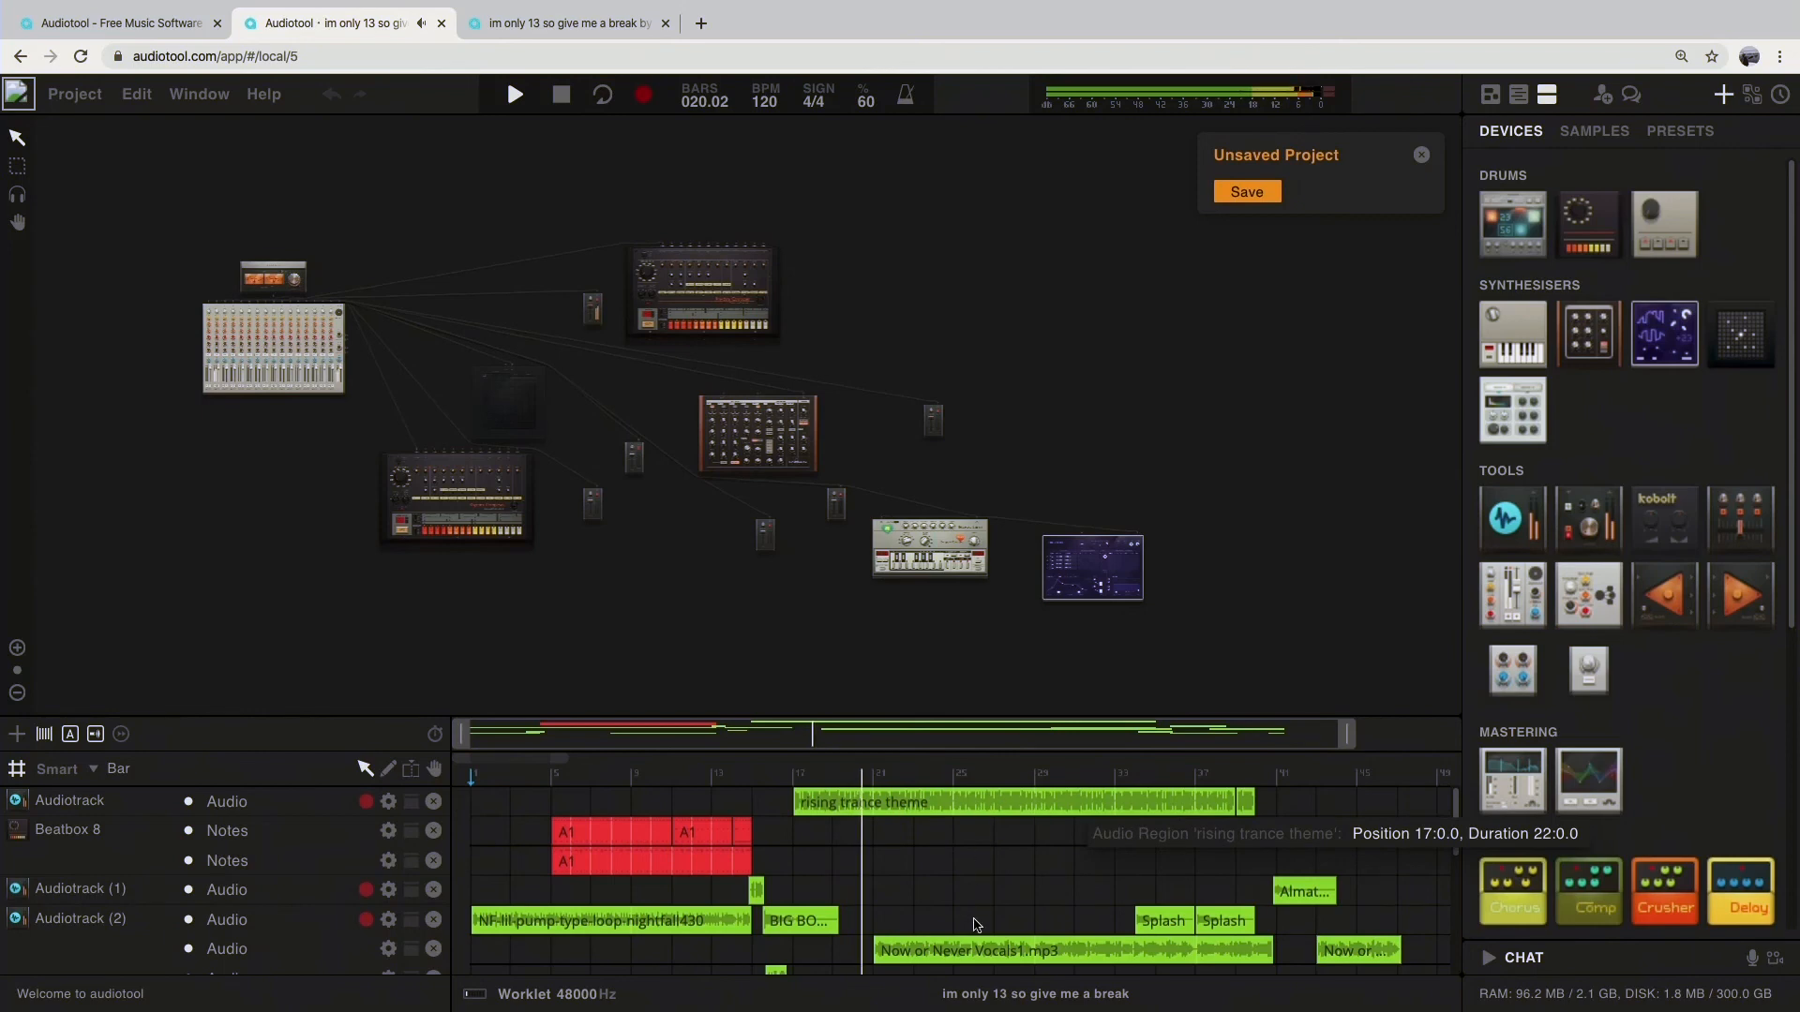
{"action": "scroll", "coordinate": [961, 909], "scroll_direction": "down", "scroll_amount": 1}
{"action": "scroll", "coordinate": [938, 895], "scroll_direction": "up", "scroll_amount": 1}
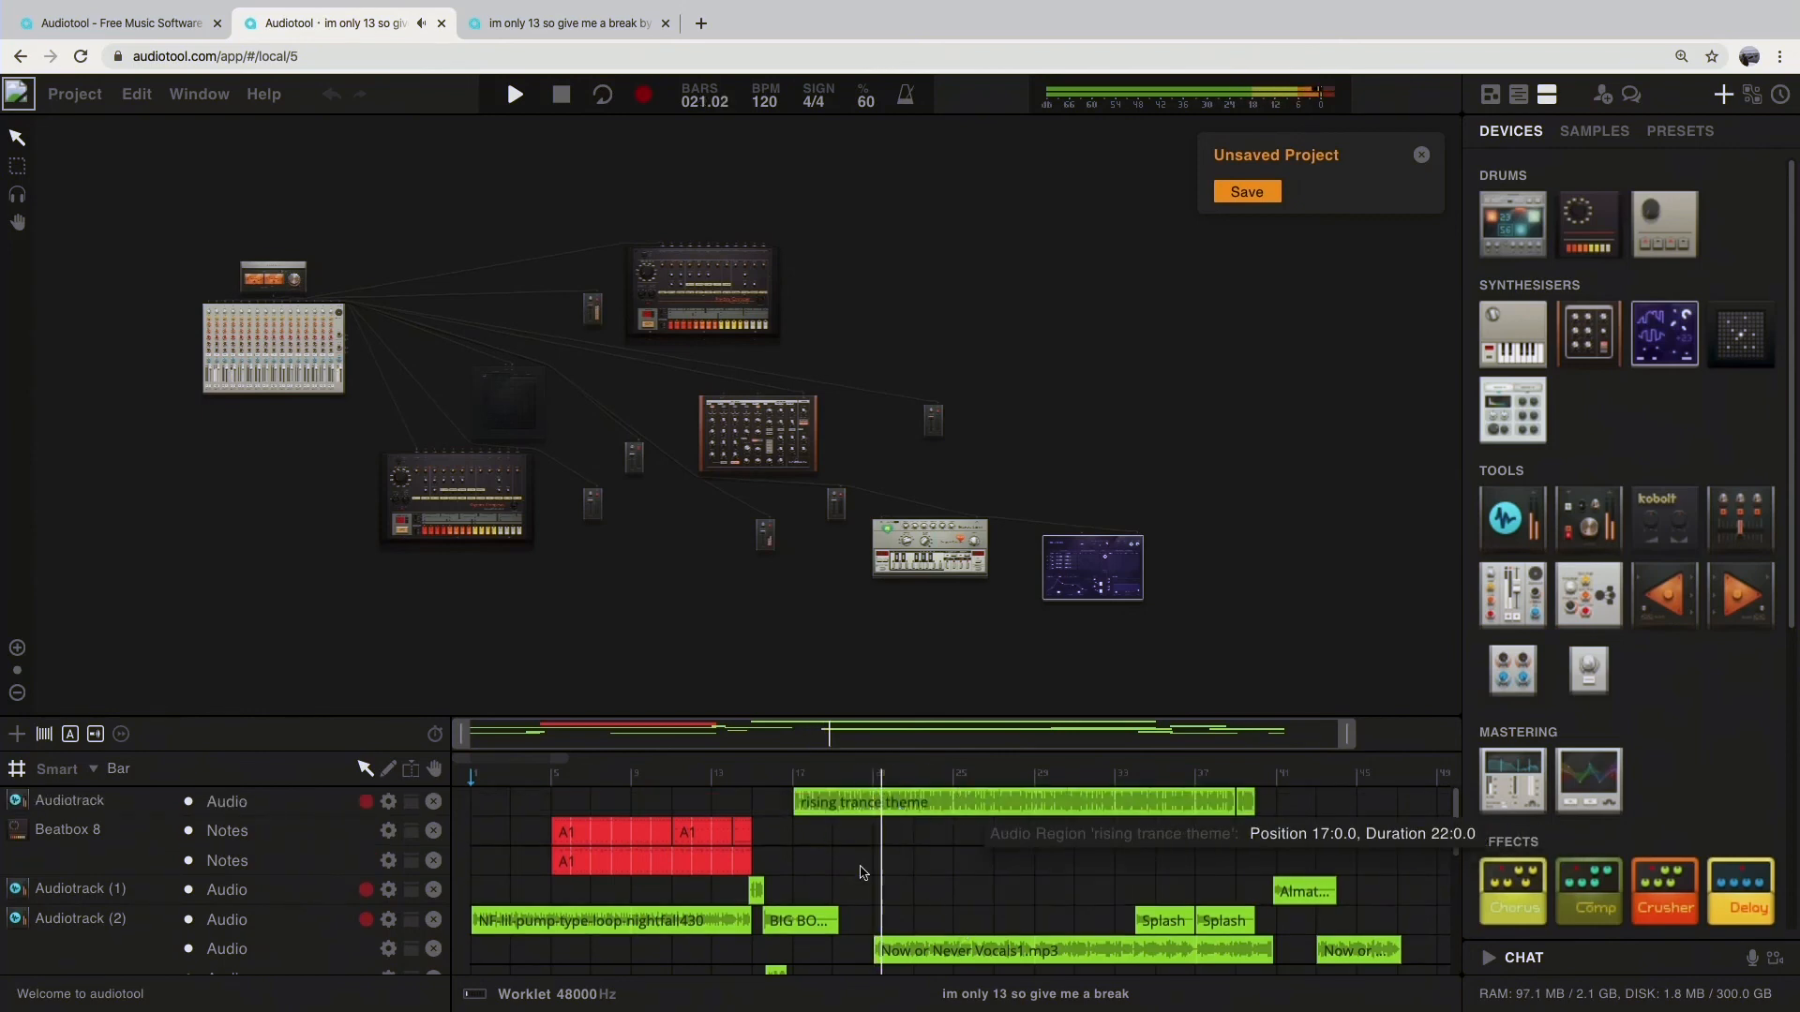
{"action": "scroll", "coordinate": [927, 880], "scroll_direction": "down", "scroll_amount": 1}
{"action": "scroll", "coordinate": [923, 886], "scroll_direction": "down", "scroll_amount": 1}
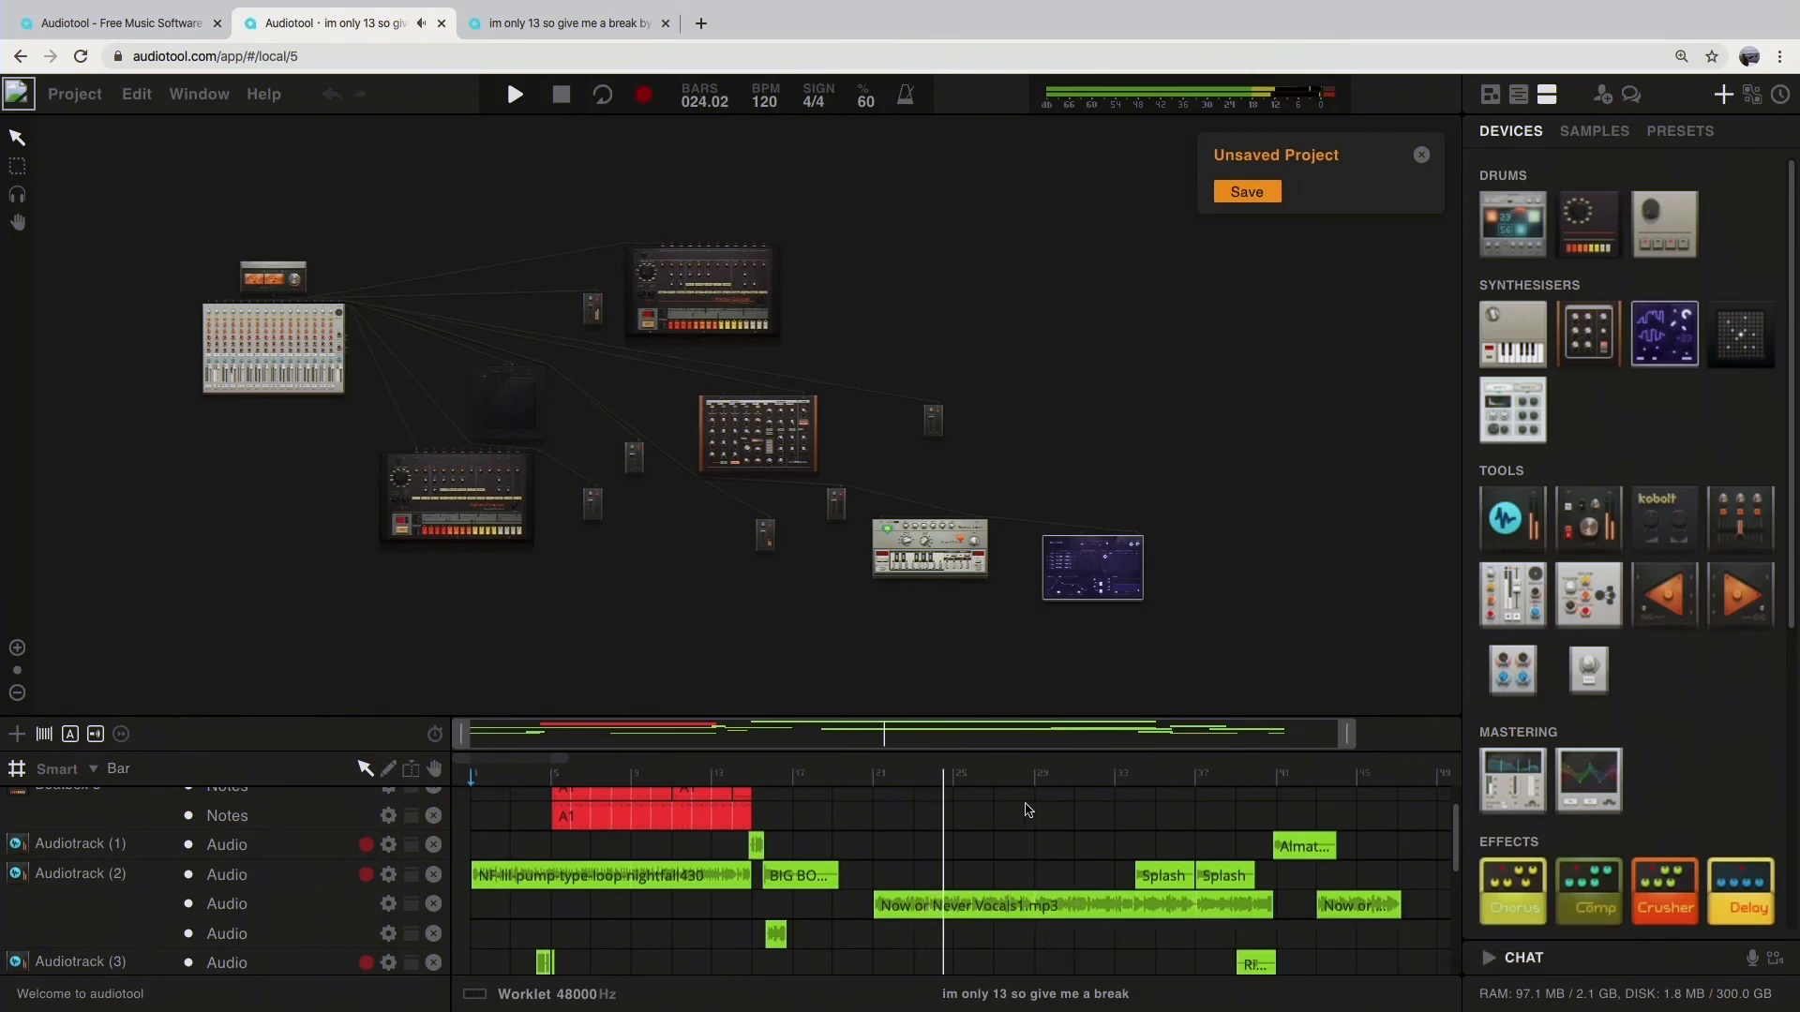
{"action": "scroll", "coordinate": [1045, 815], "scroll_direction": "up", "scroll_amount": 2}
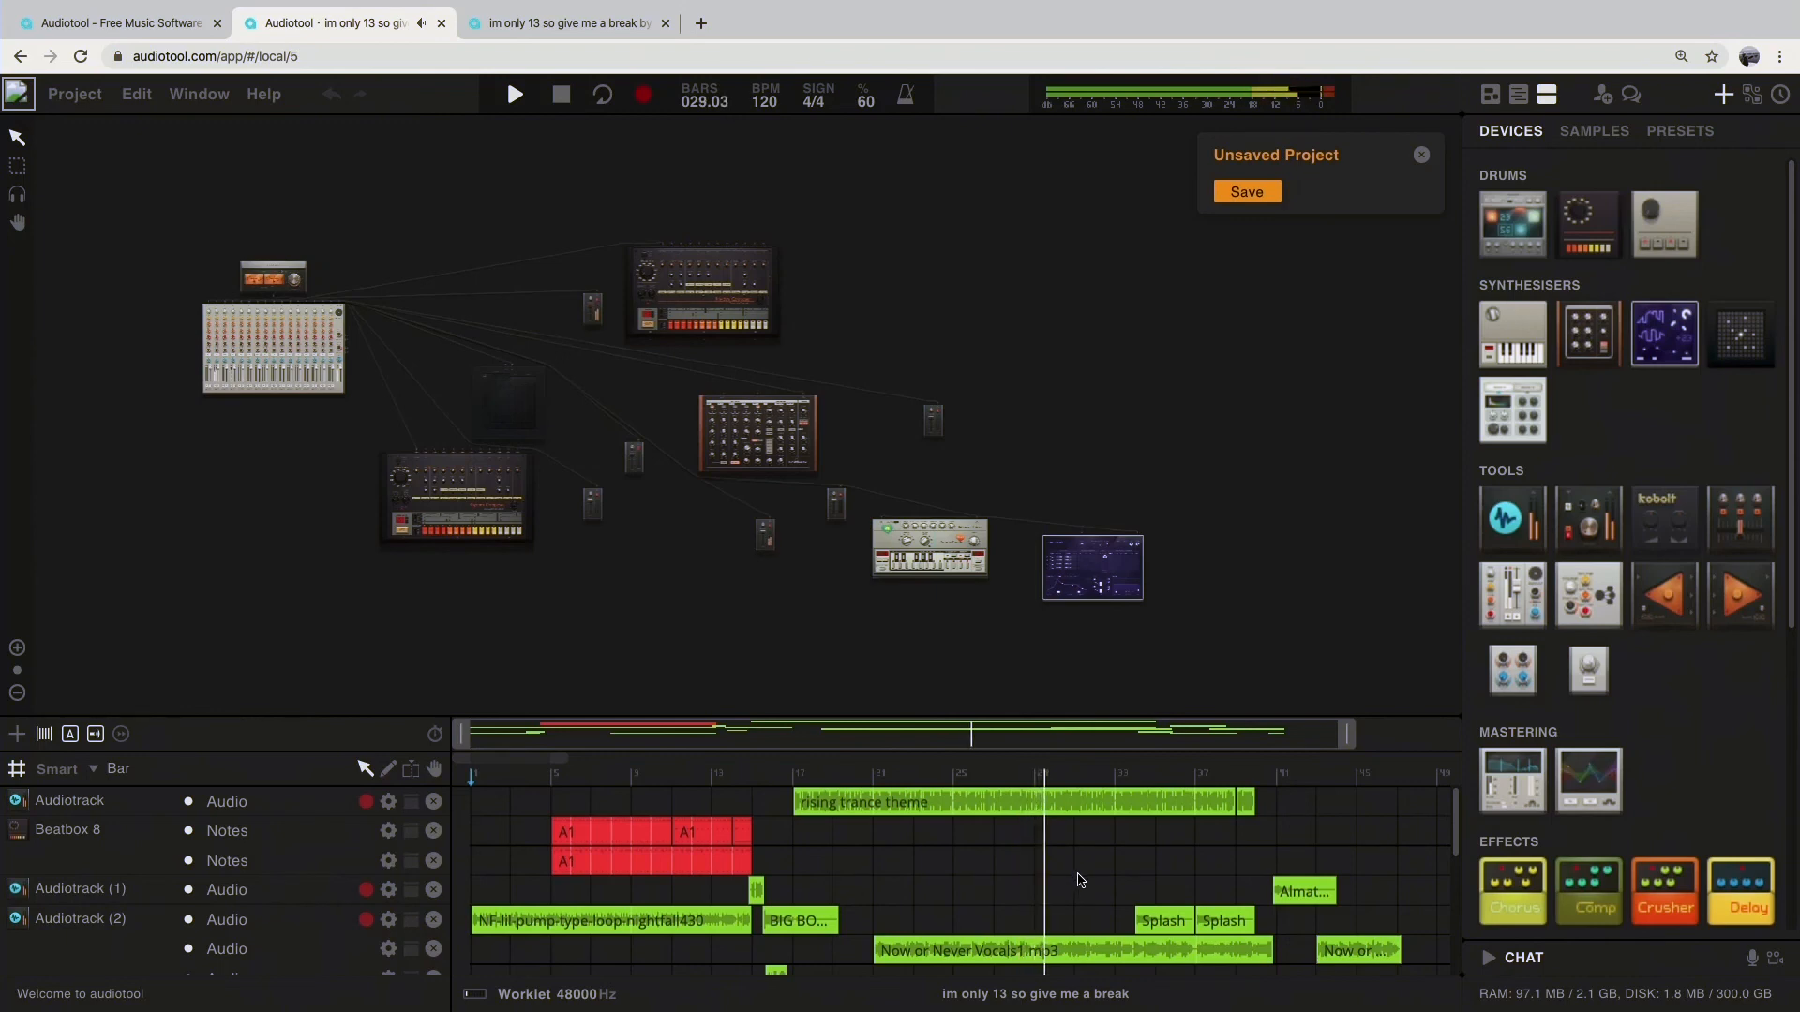
{"action": "scroll", "coordinate": [1080, 880], "scroll_direction": "down", "scroll_amount": 5}
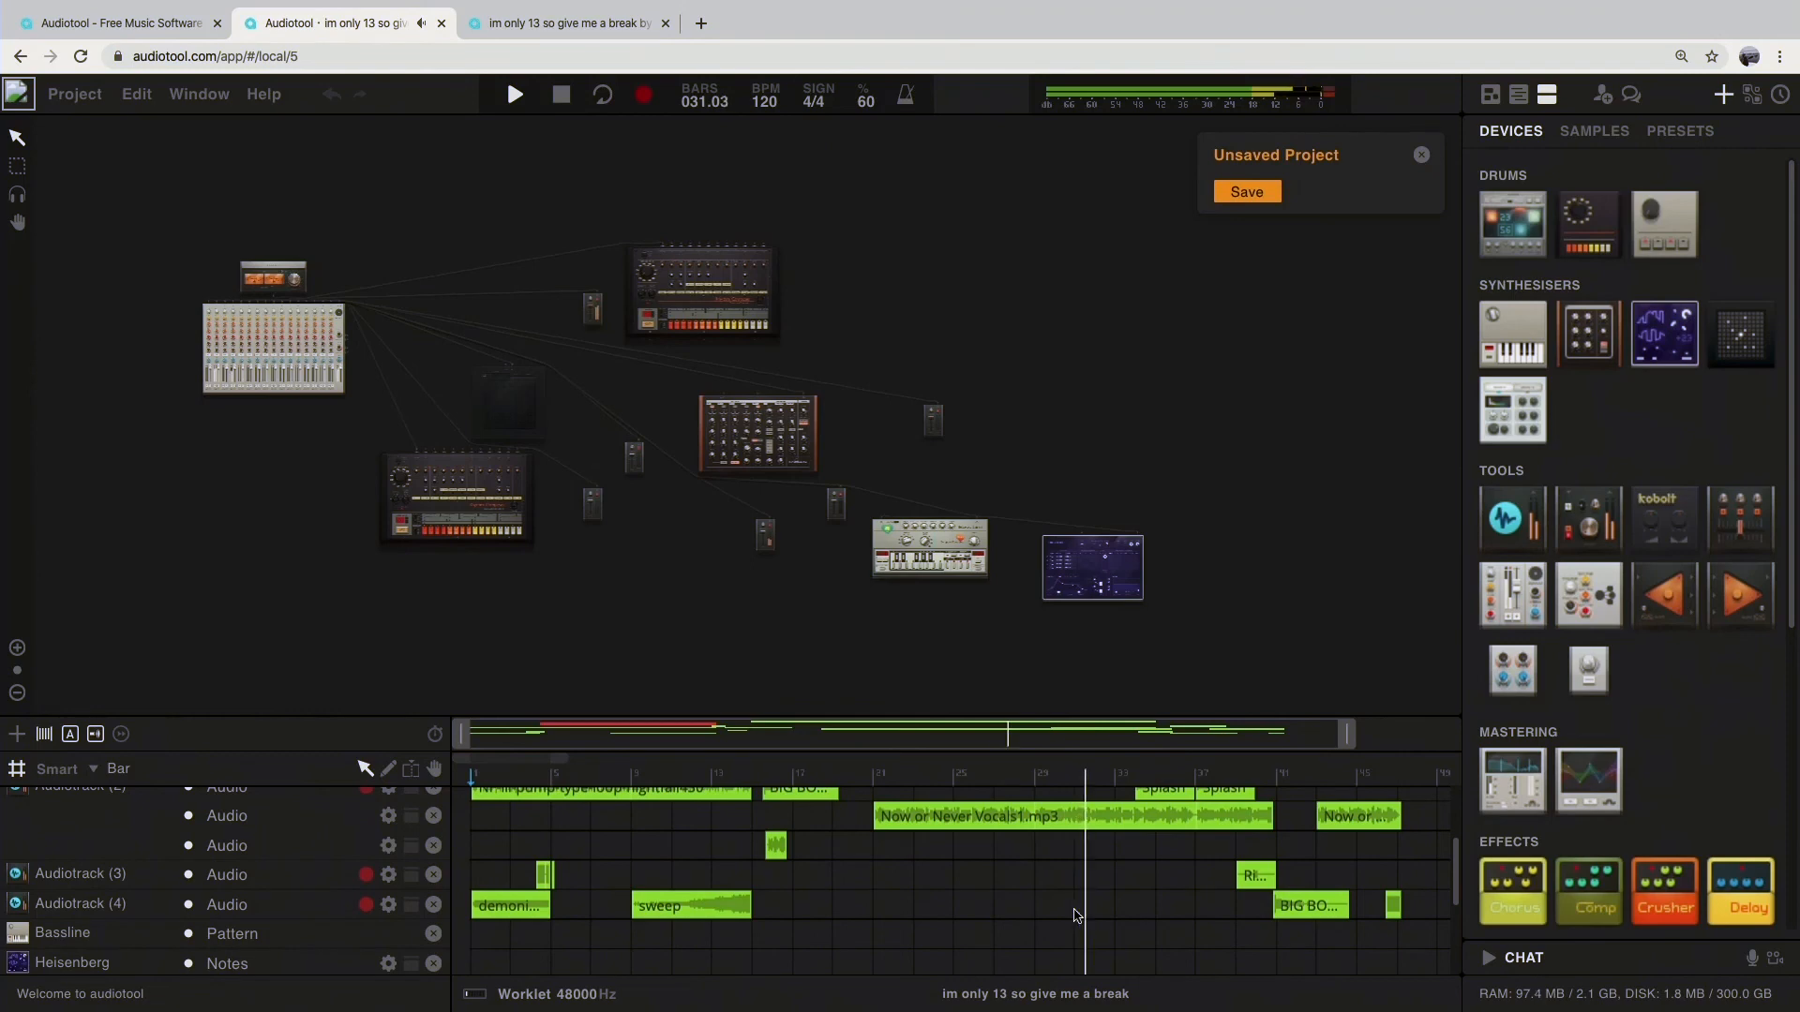
{"action": "scroll", "coordinate": [1078, 910], "scroll_direction": "up", "scroll_amount": 5}
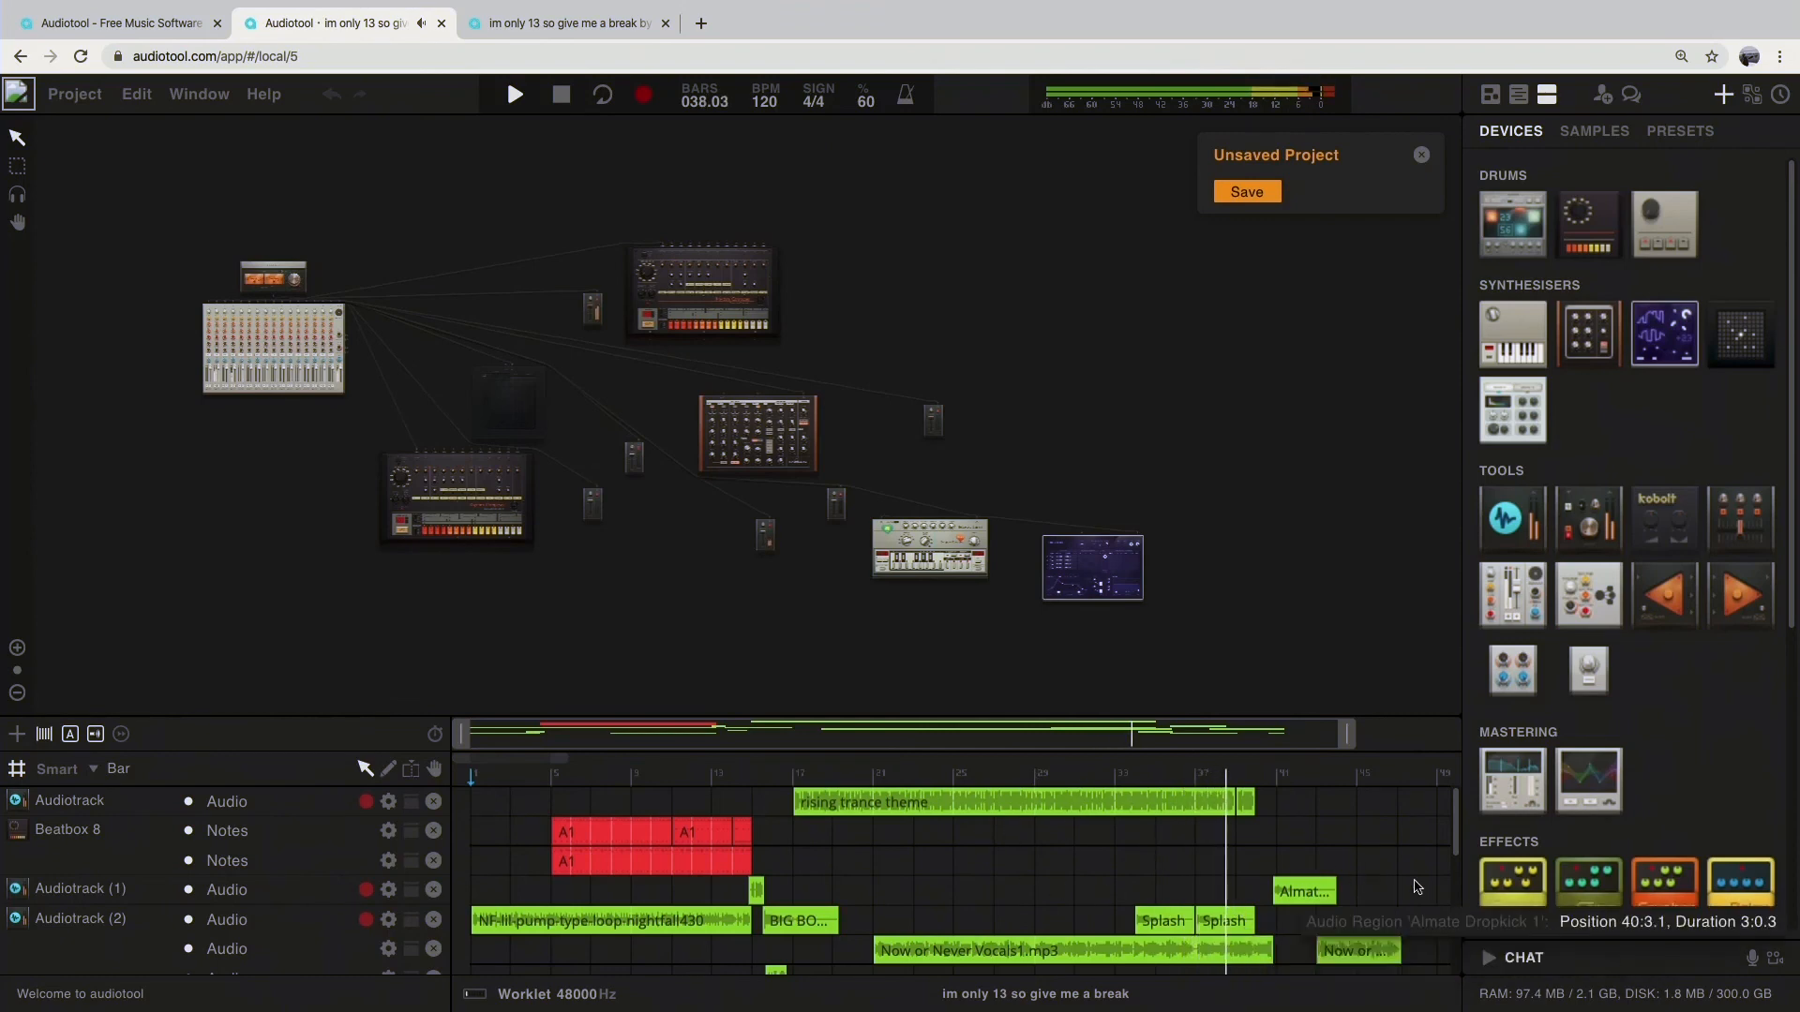
{"action": "scroll", "coordinate": [1404, 884], "scroll_direction": "down", "scroll_amount": 2}
{"action": "scroll", "coordinate": [1397, 878], "scroll_direction": "up", "scroll_amount": 2}
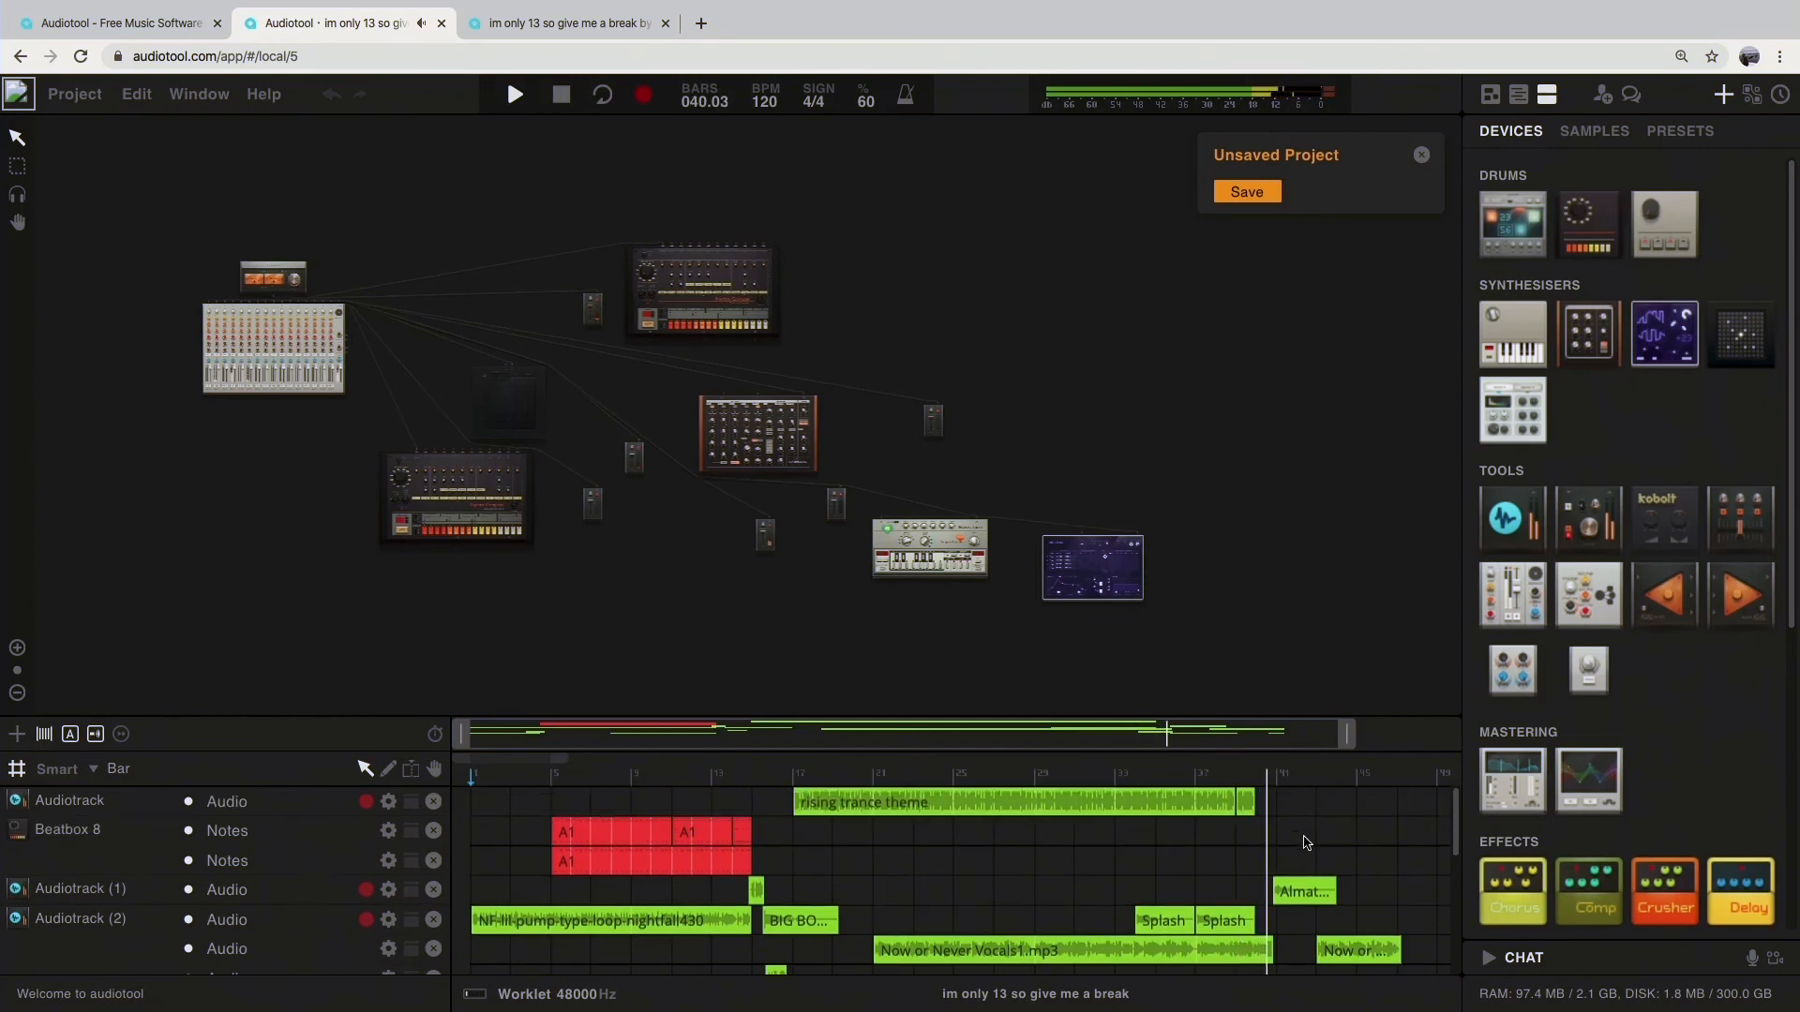
{"action": "scroll", "coordinate": [1307, 843], "scroll_direction": "down", "scroll_amount": 2}
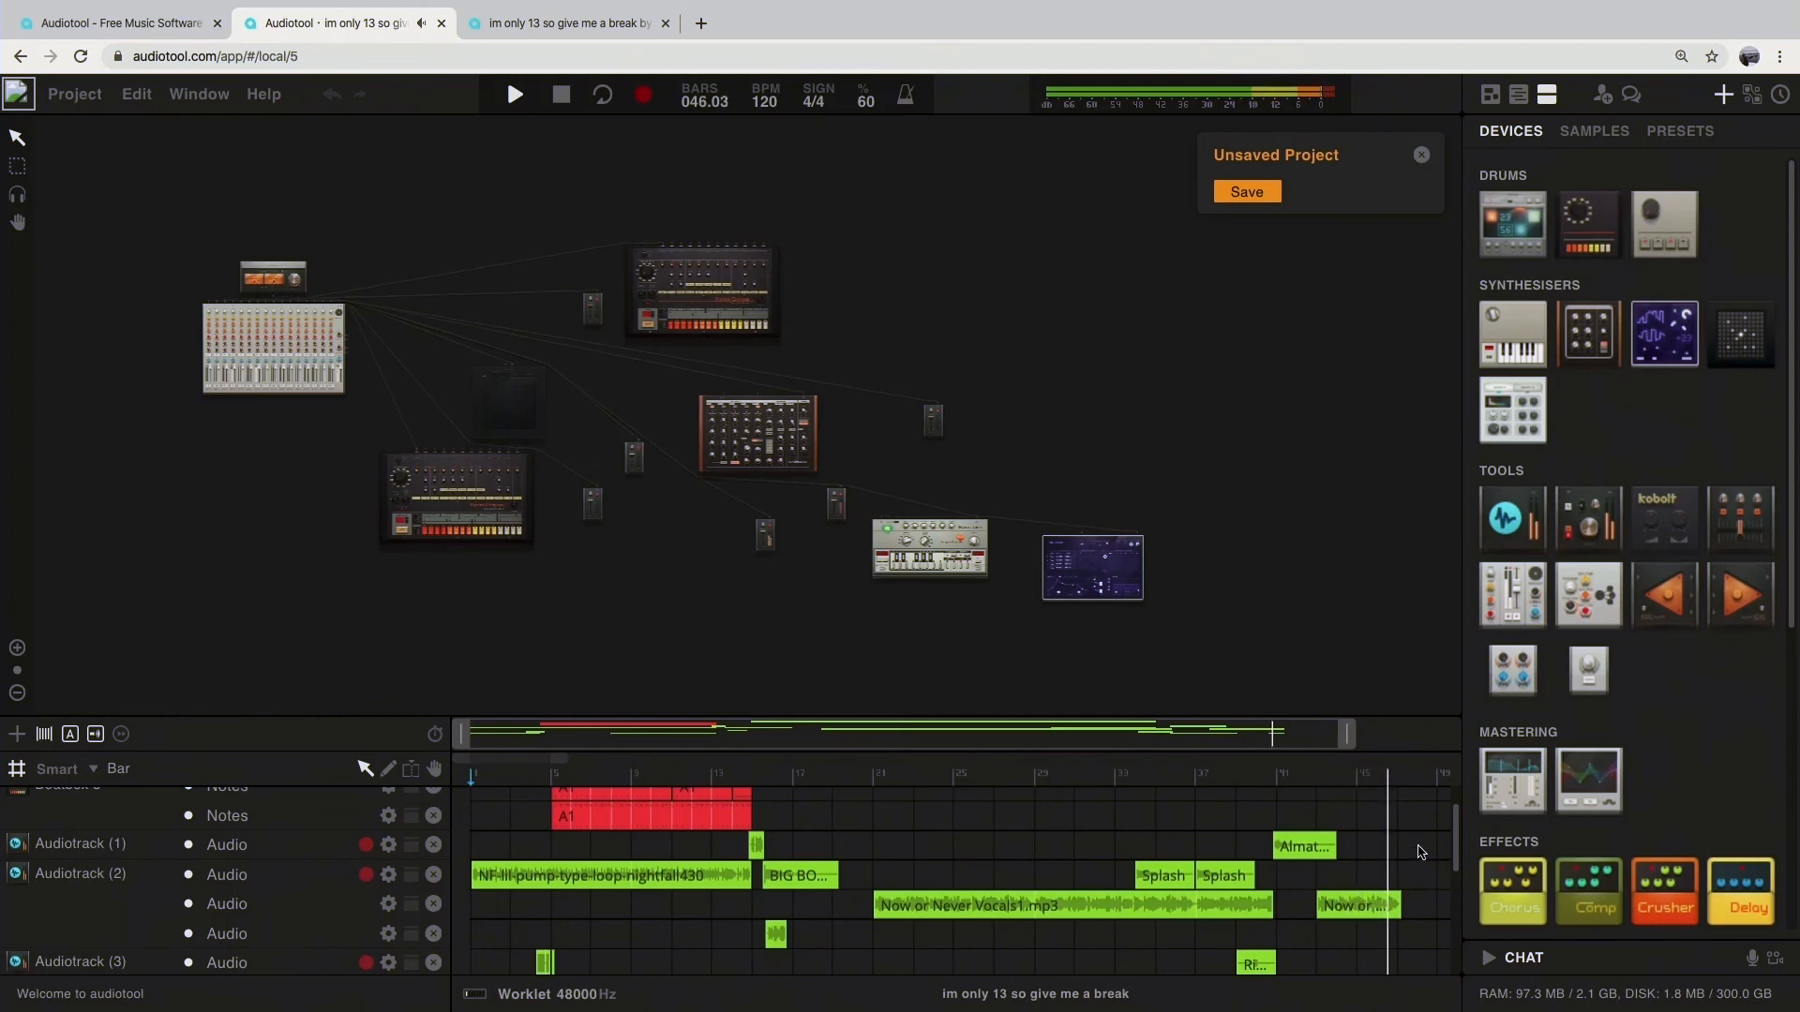
{"action": "scroll", "coordinate": [1421, 853], "scroll_direction": "up", "scroll_amount": 2}
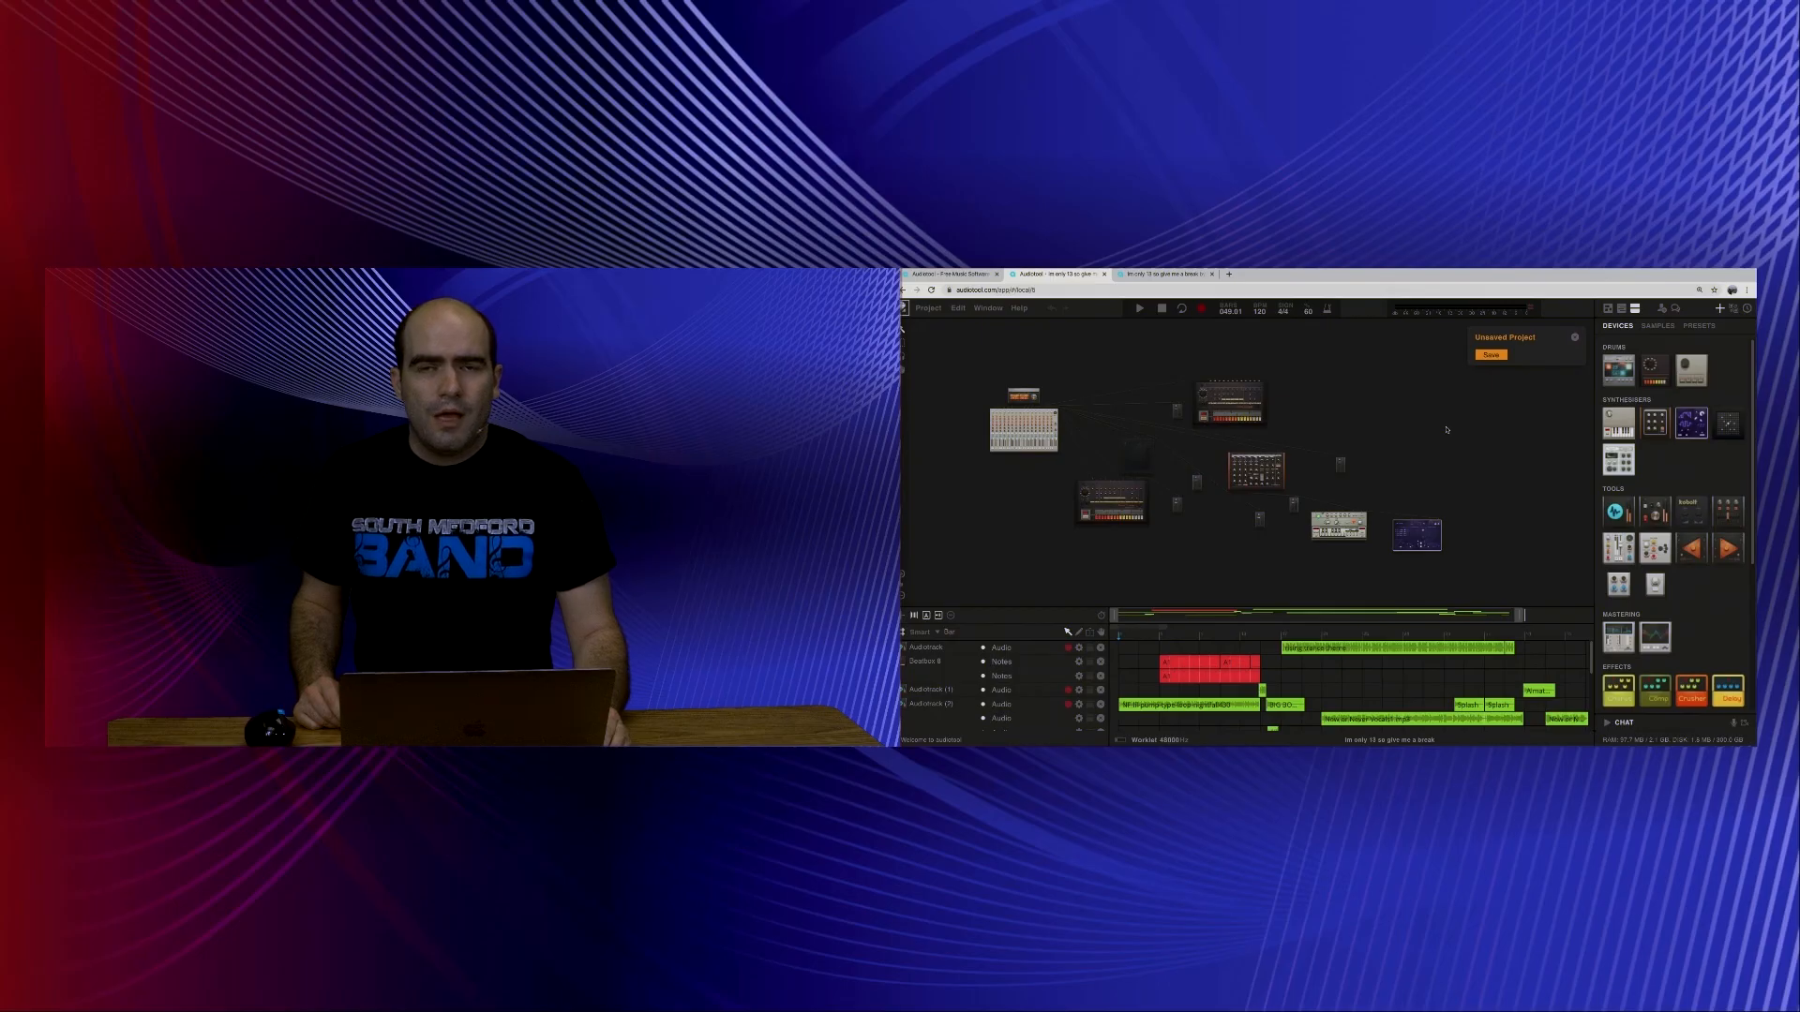